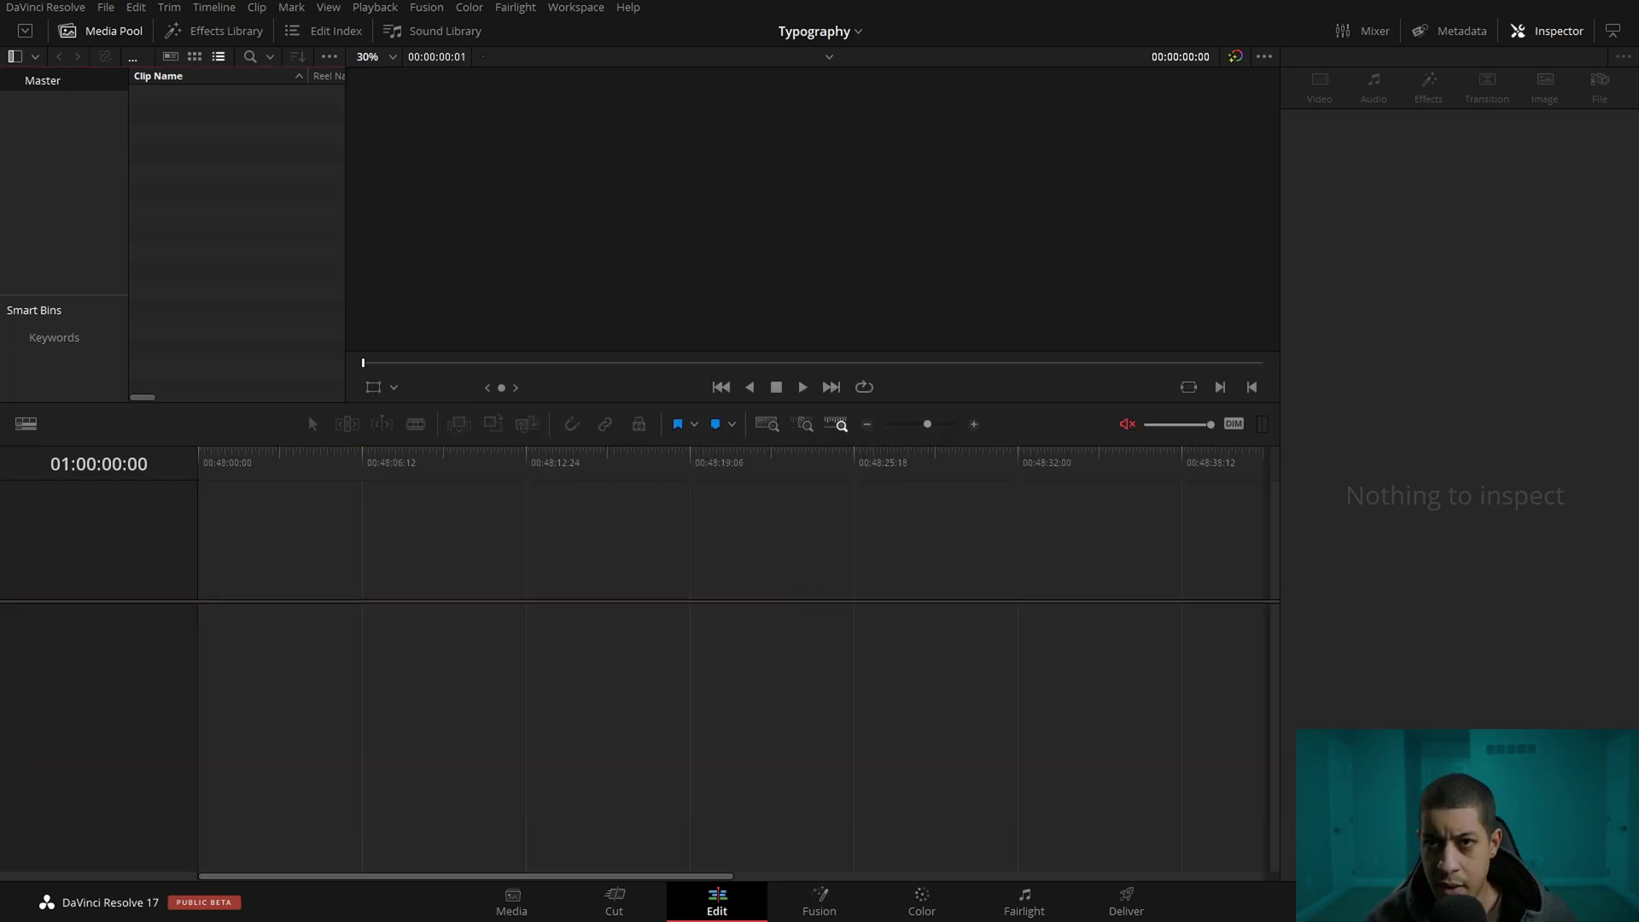
left_click_drag(516, 273, 104, 236)
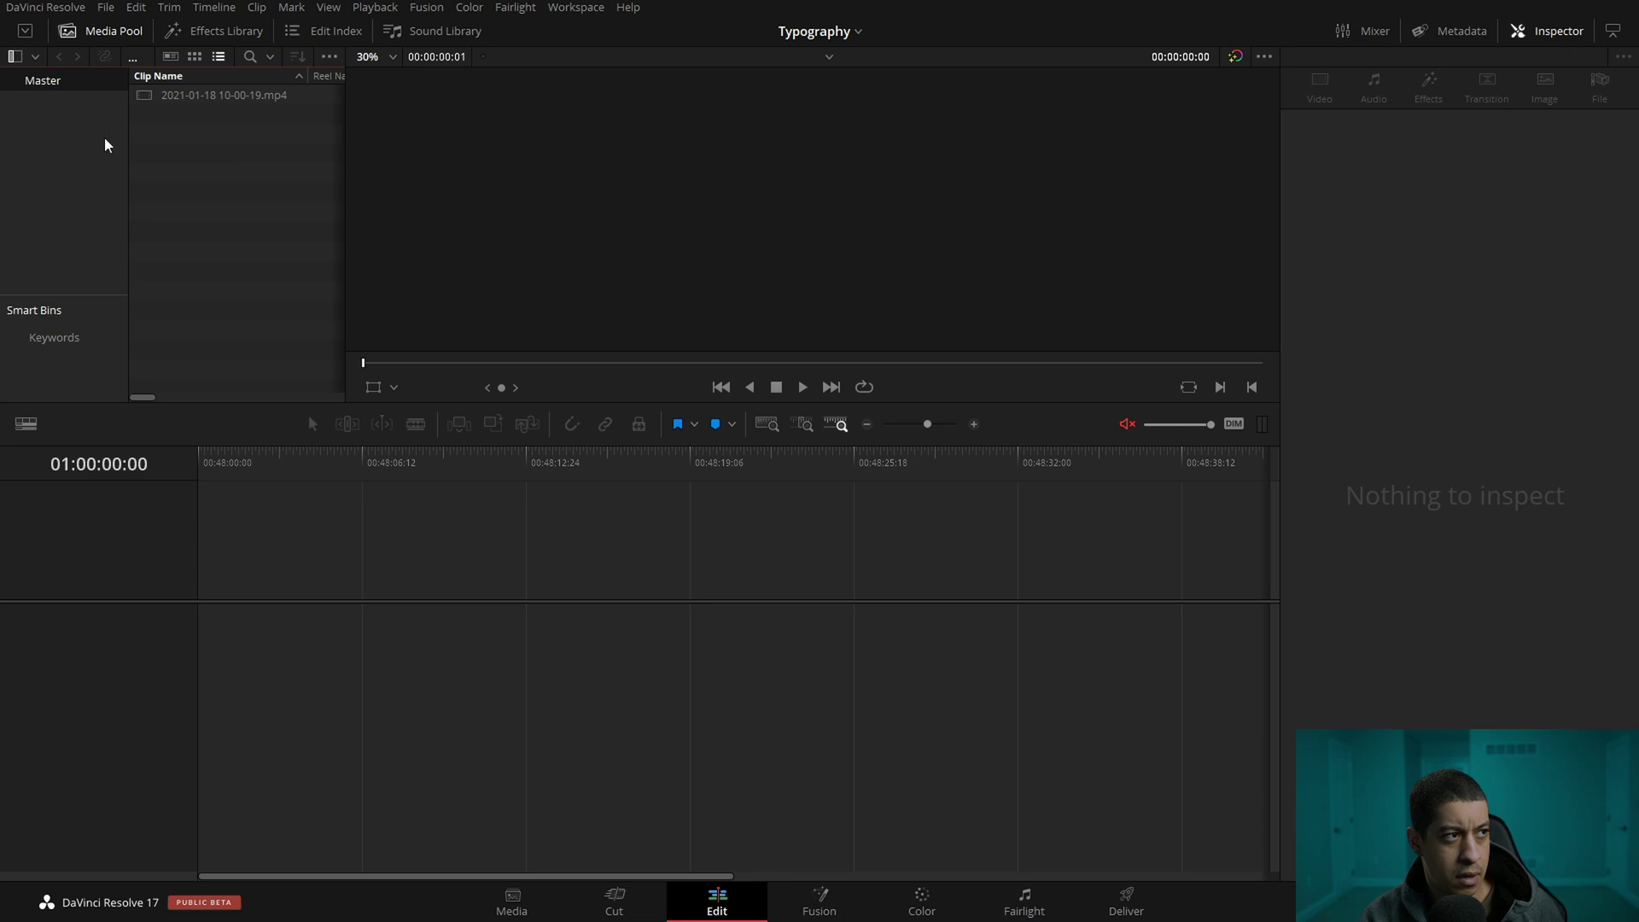
double_click(143, 100)
mouse_move(740, 336)
left_click_drag(835, 338, 181, 602)
left_click_drag(243, 714, 217, 707)
left_click_drag(278, 761, 240, 723)
key("Delete")
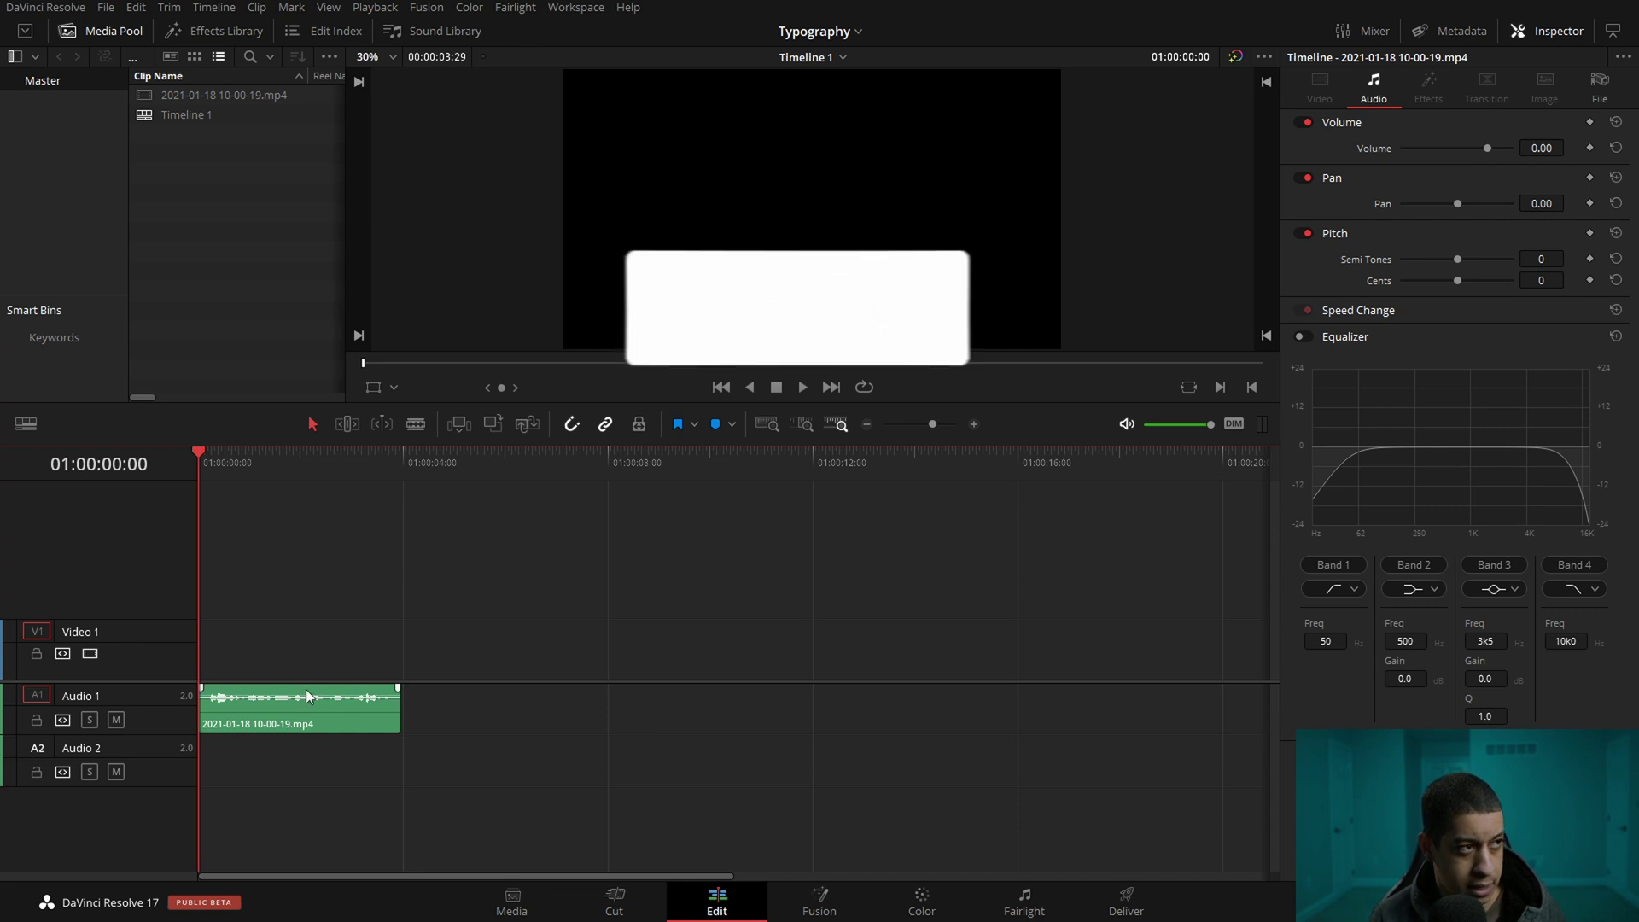
right_click(239, 351)
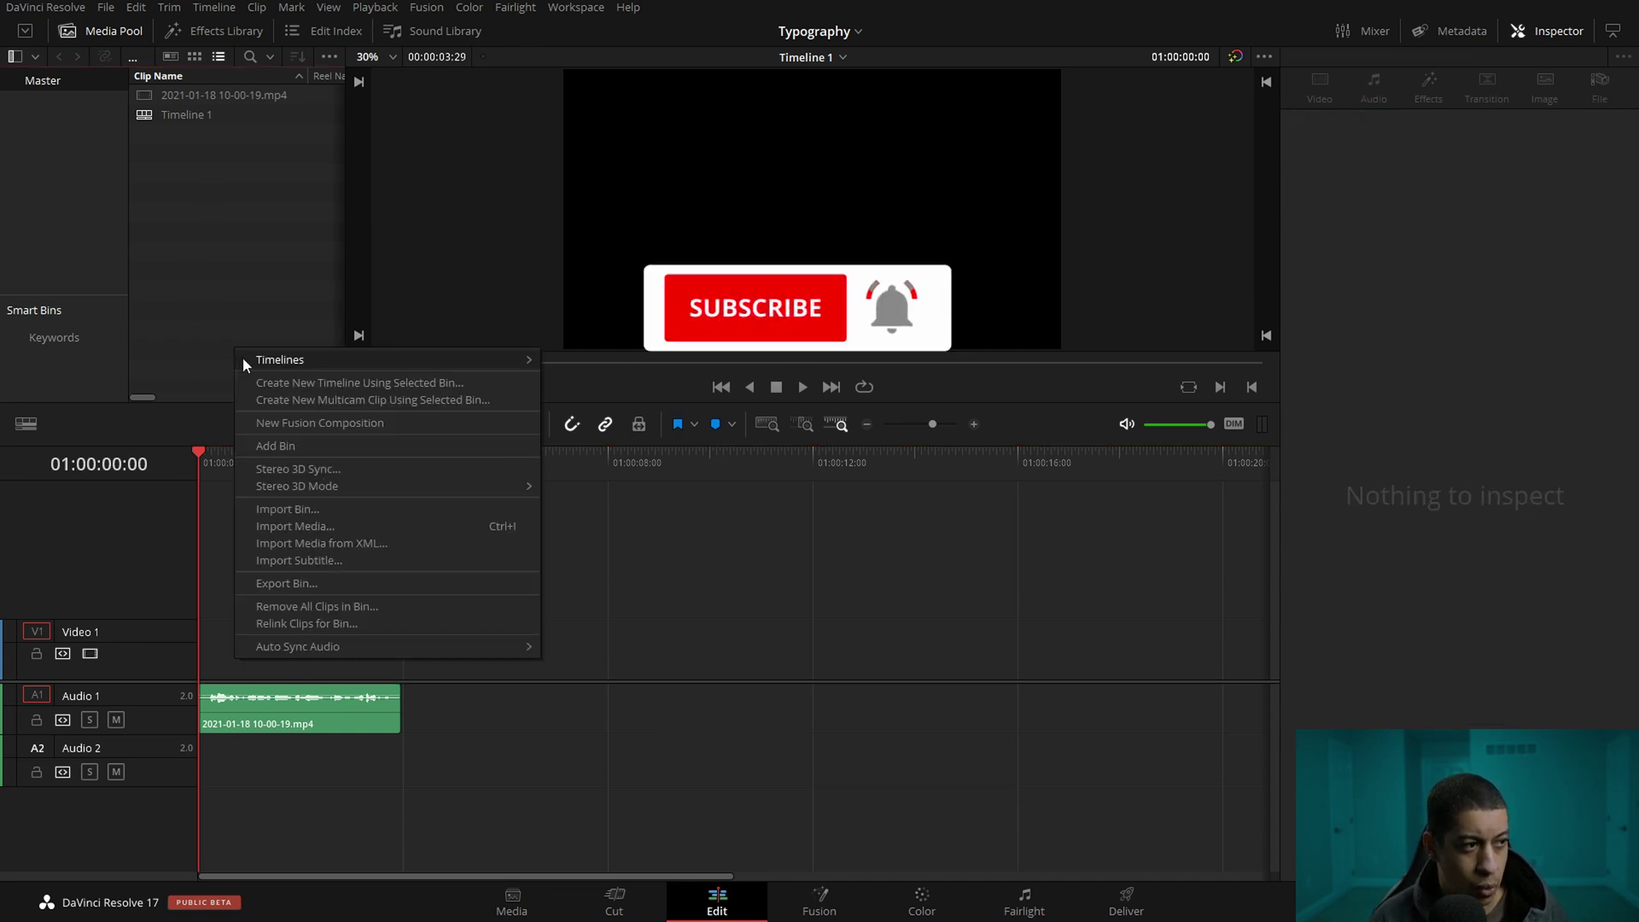
left_click(311, 417)
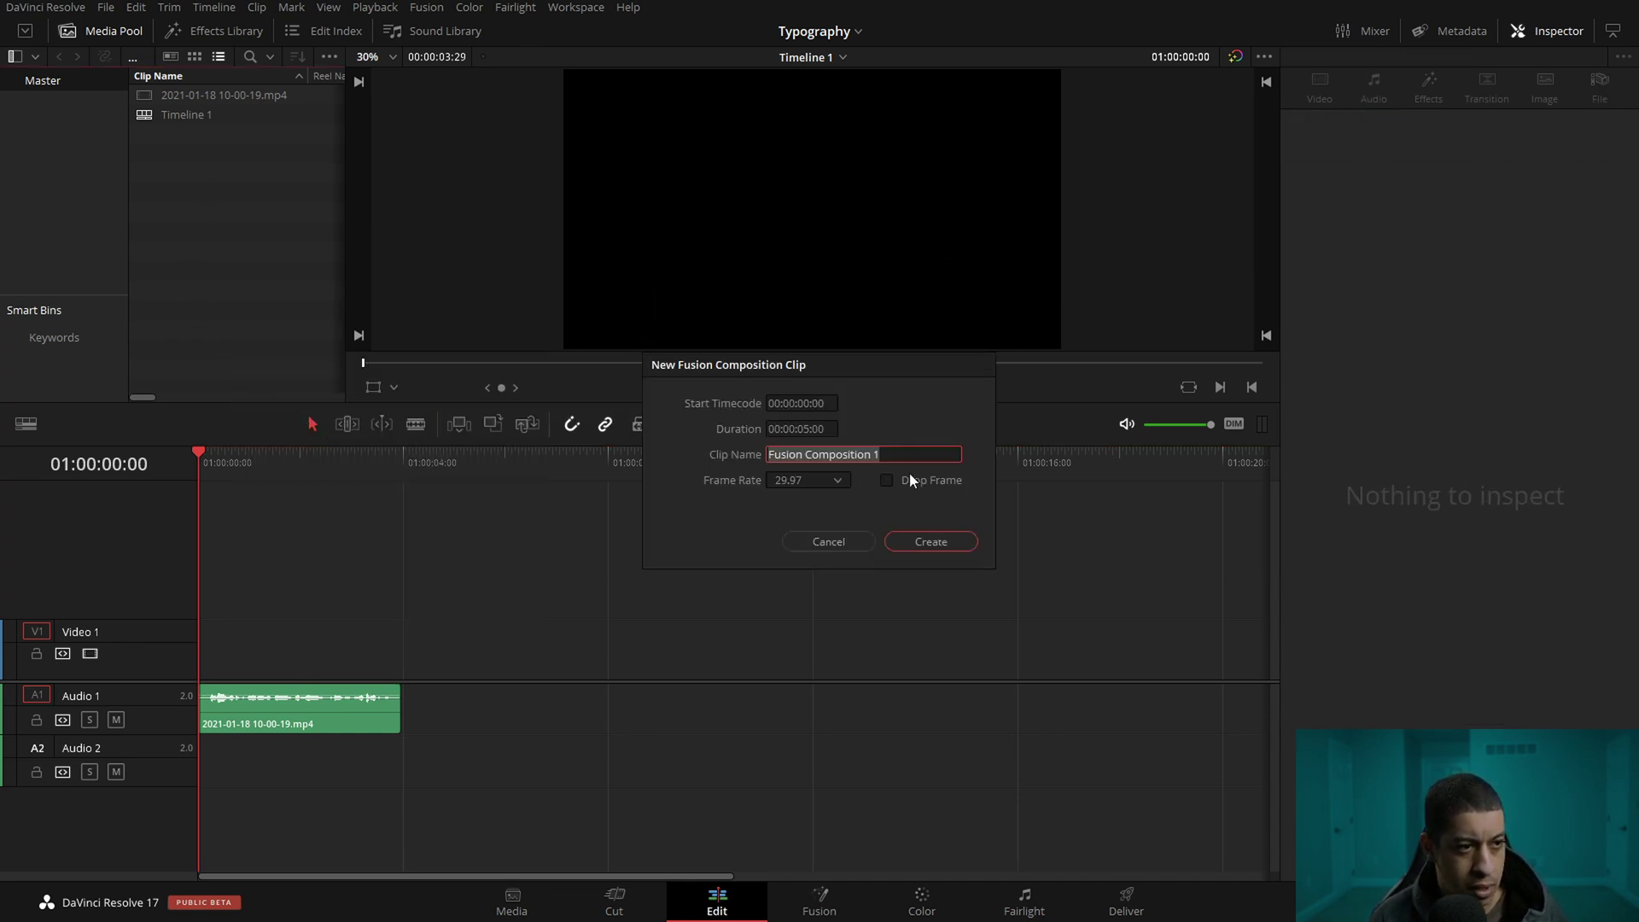
left_click(828, 541)
Create a new Fusion composition clip with a duration of 00:00:15:00
right_click(200, 249)
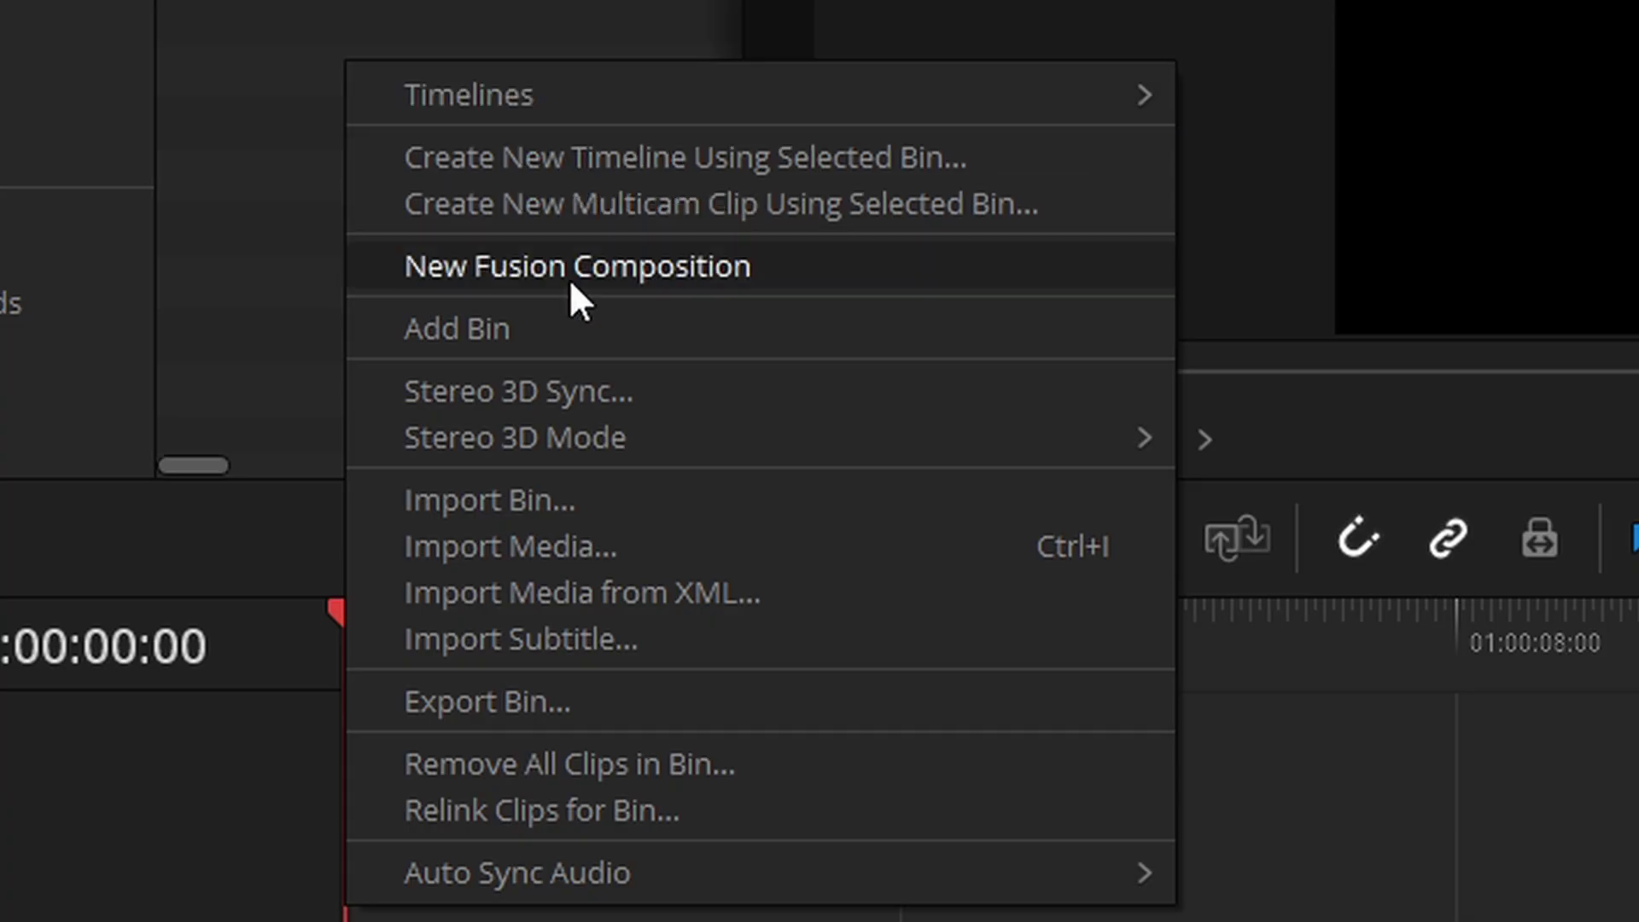
left_click(571, 282)
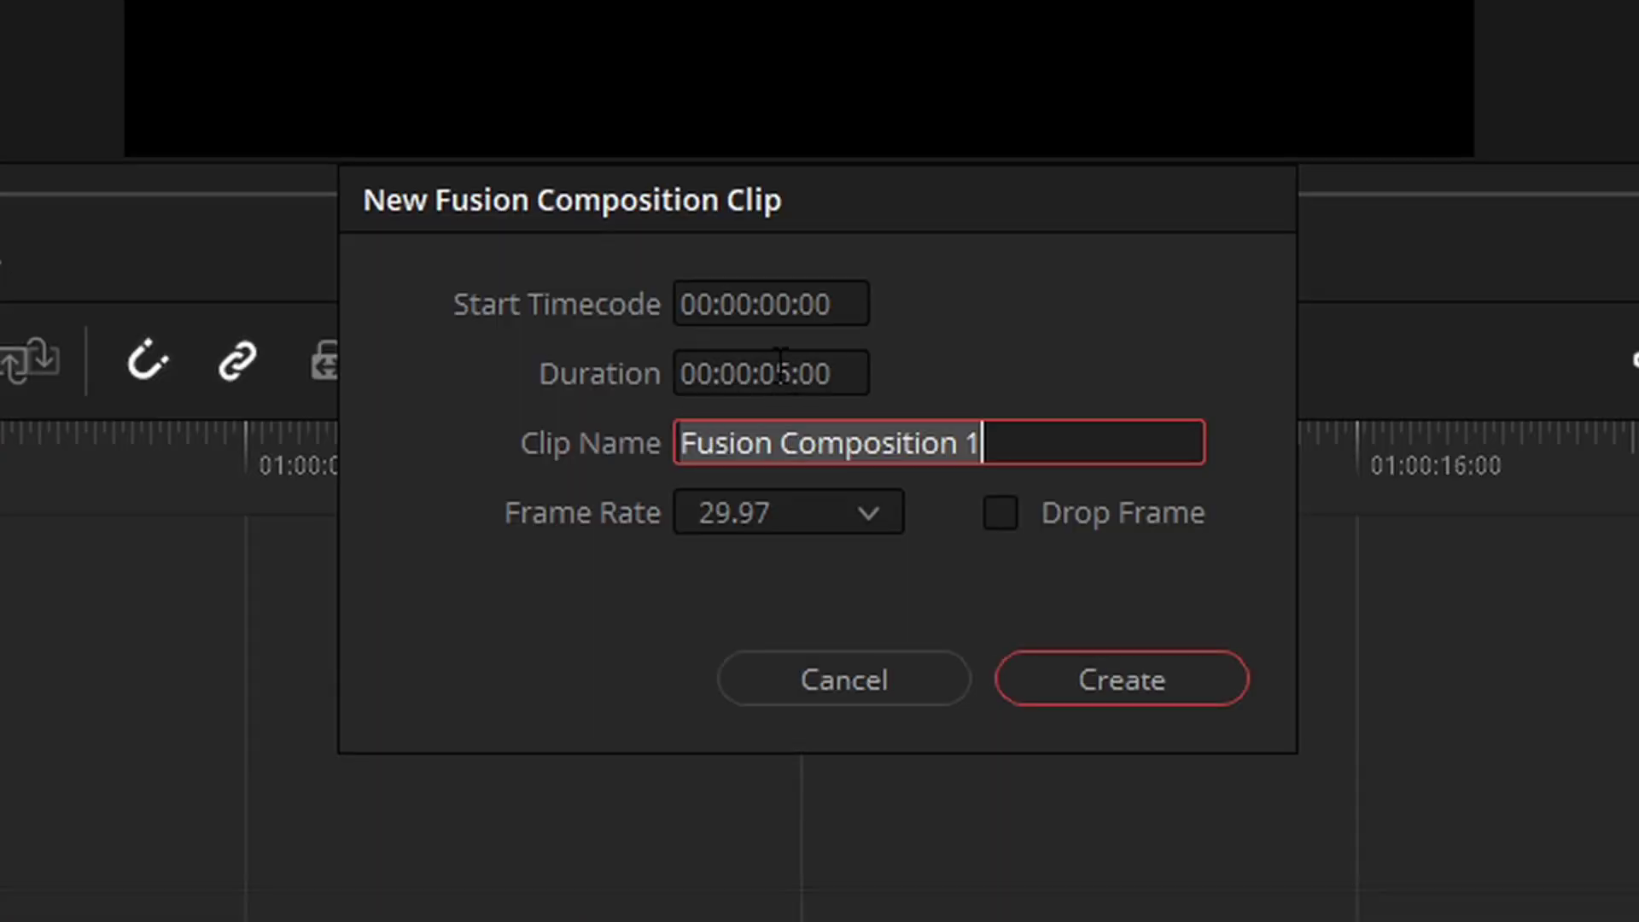
left_click(781, 369)
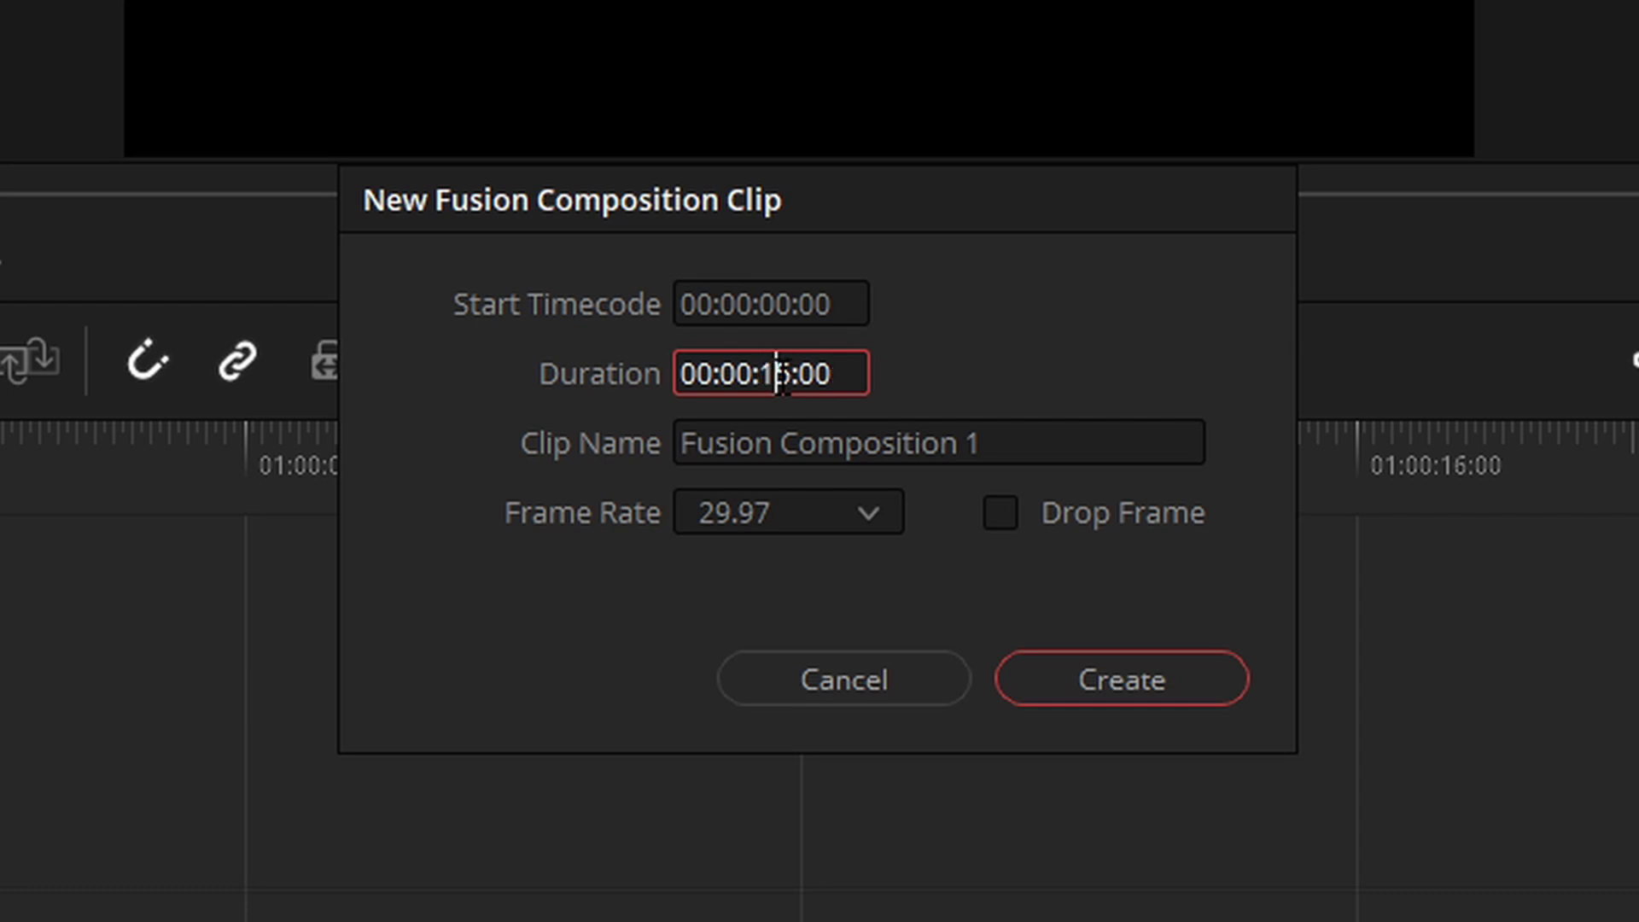
left_click(1090, 699)
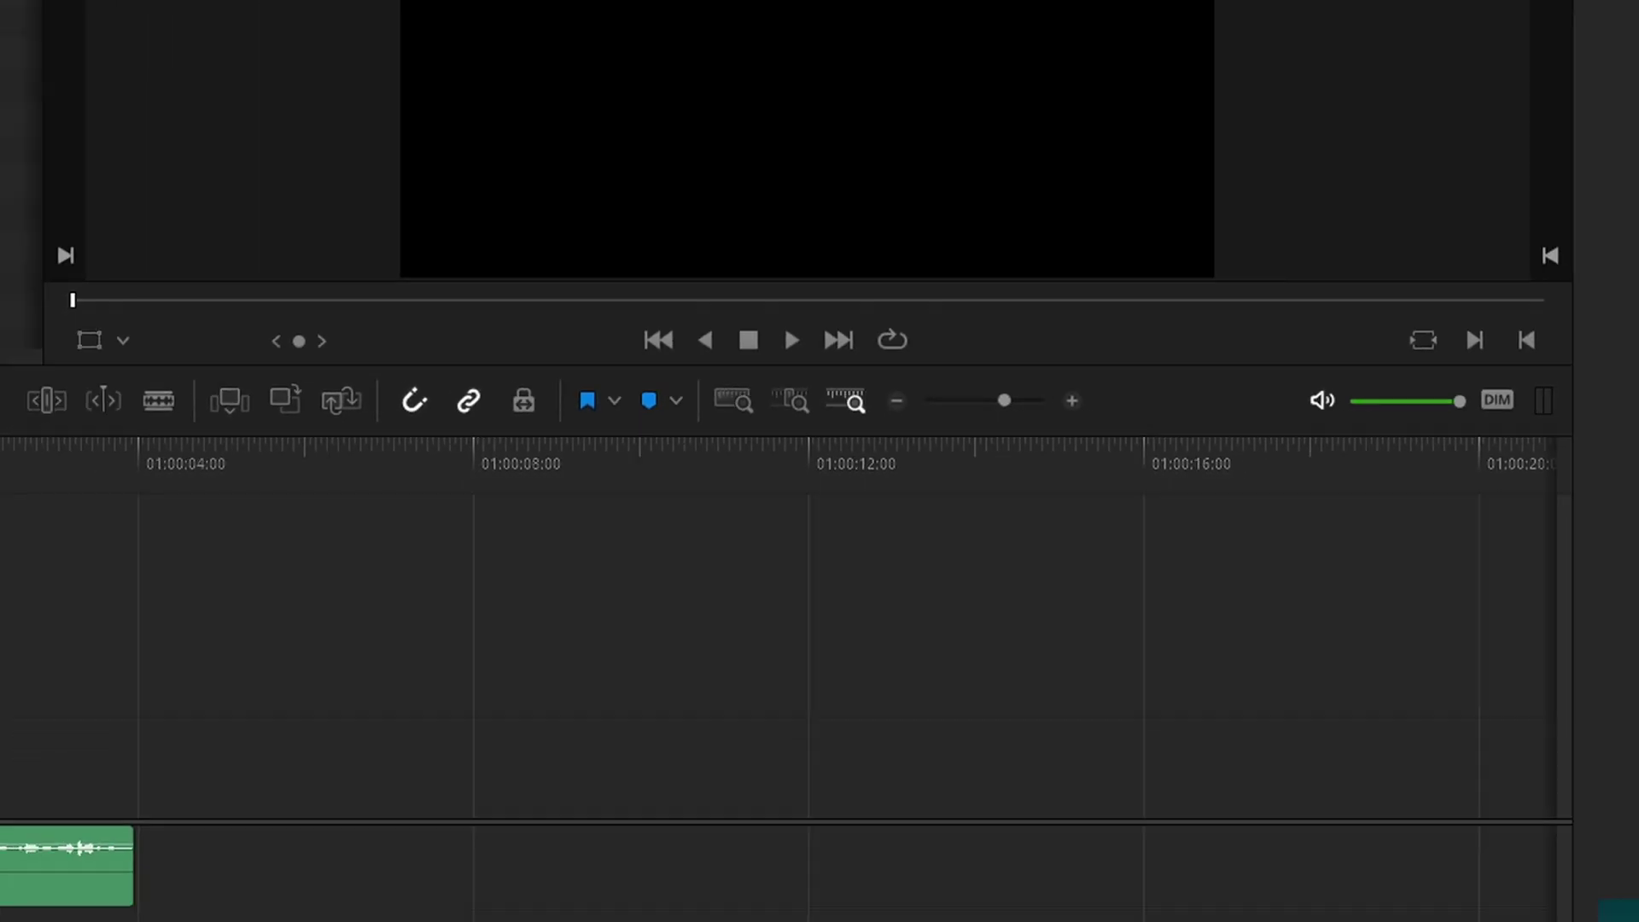
Place the Fusion composition at the start of Video 1 and trim its end to match the audio clip
left_click_drag(219, 114, 198, 679)
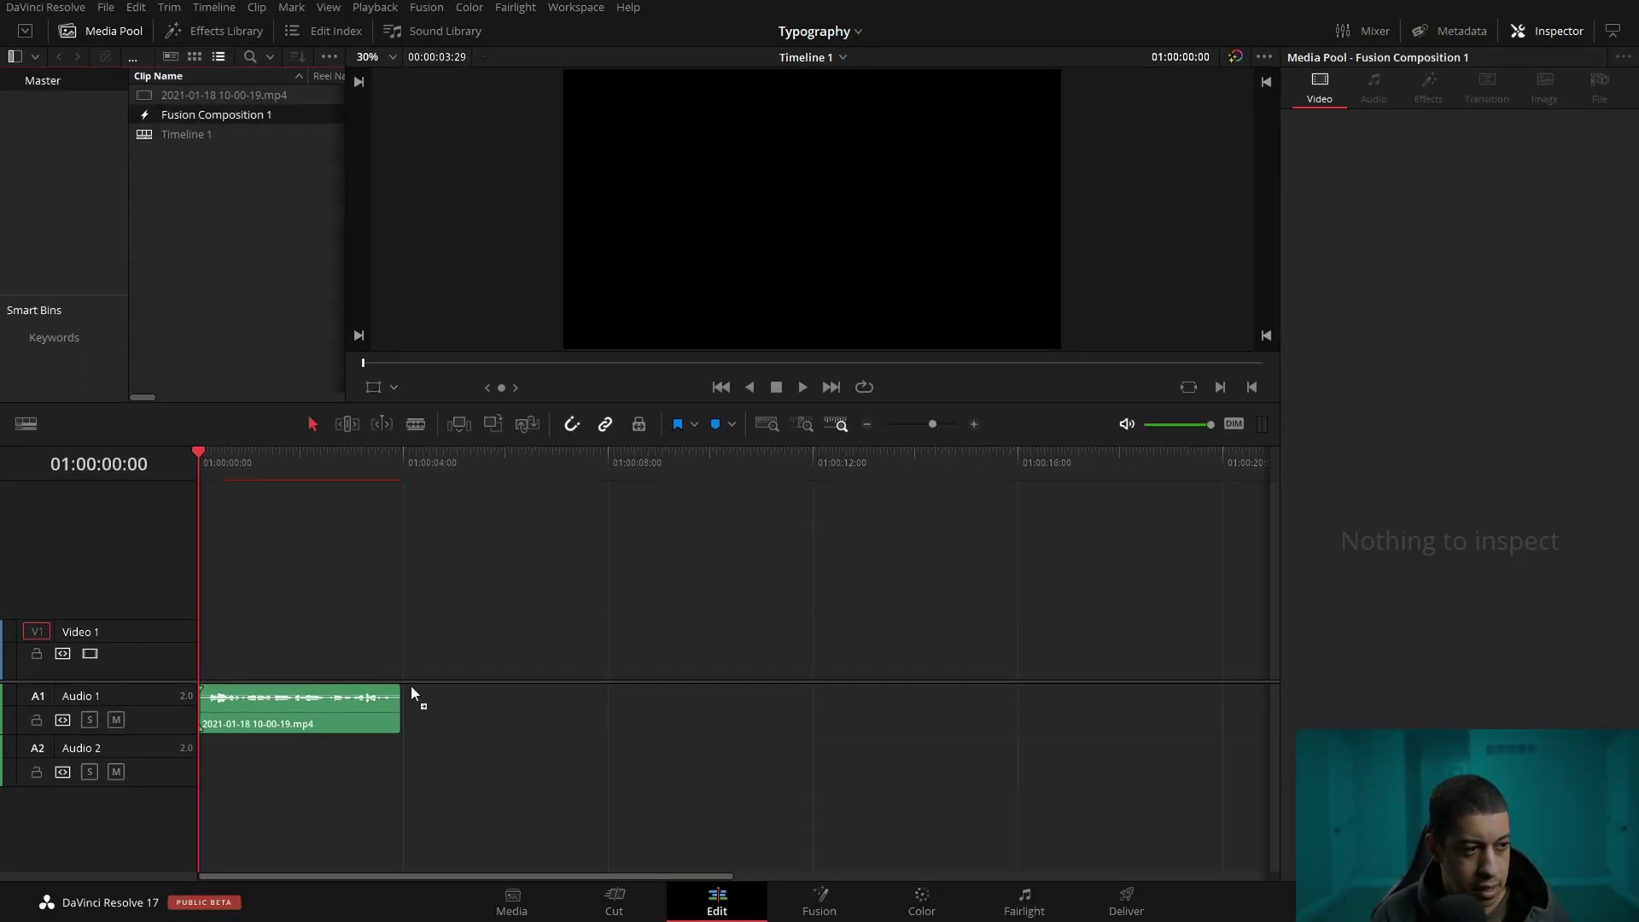
left_click_drag(213, 114, 236, 666)
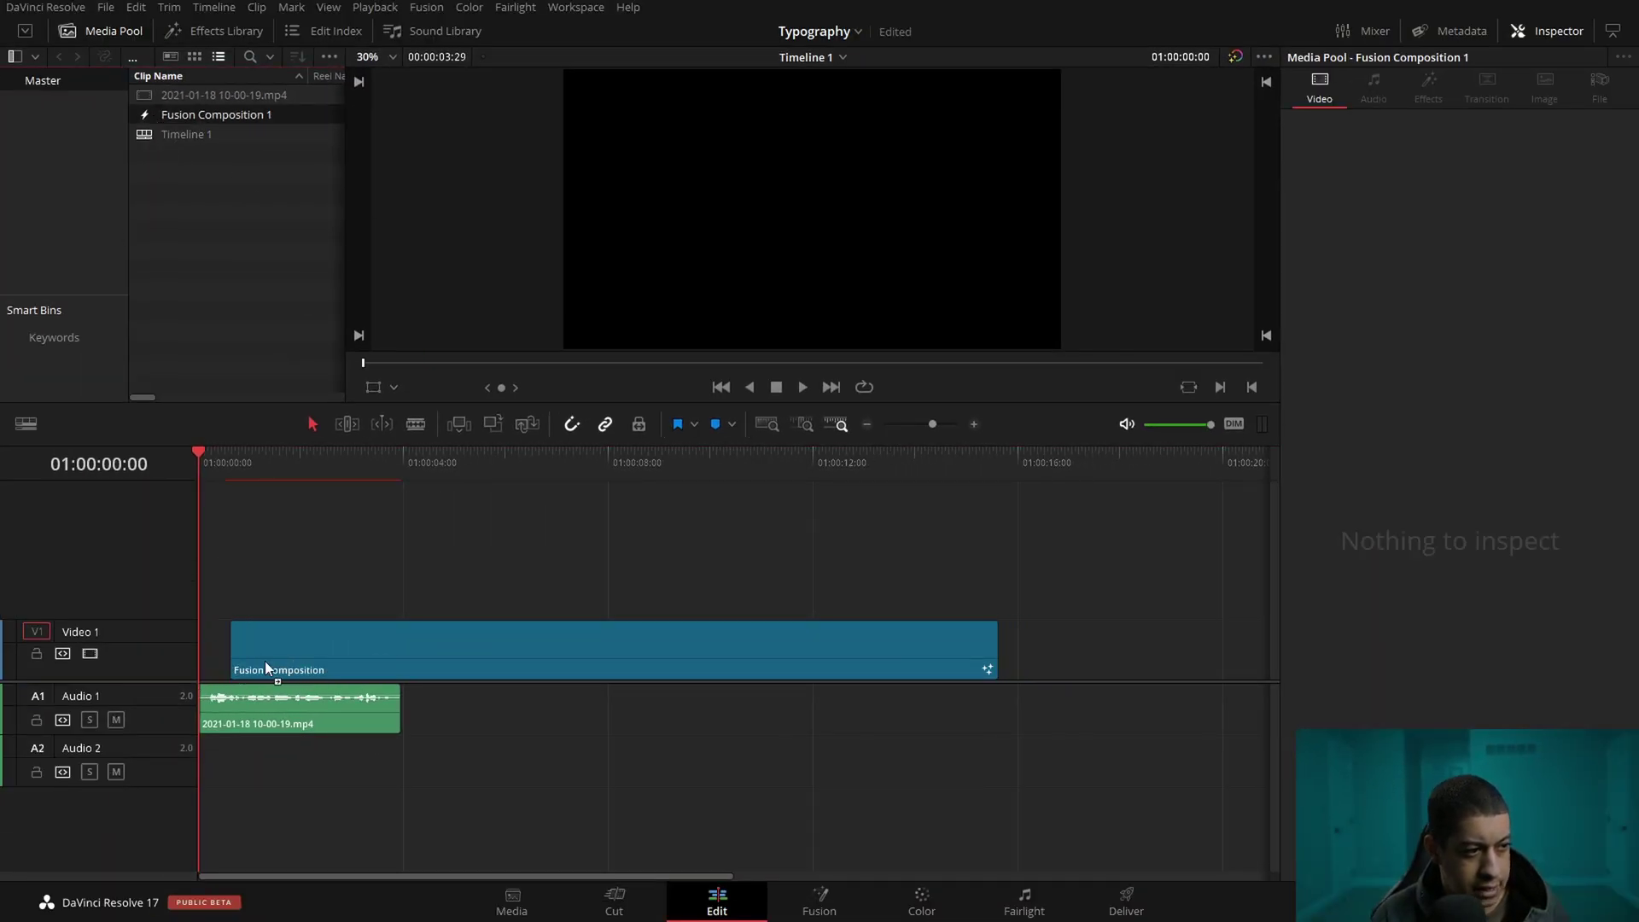
left_click_drag(998, 658, 748, 676)
left_click_drag(567, 669, 536, 678)
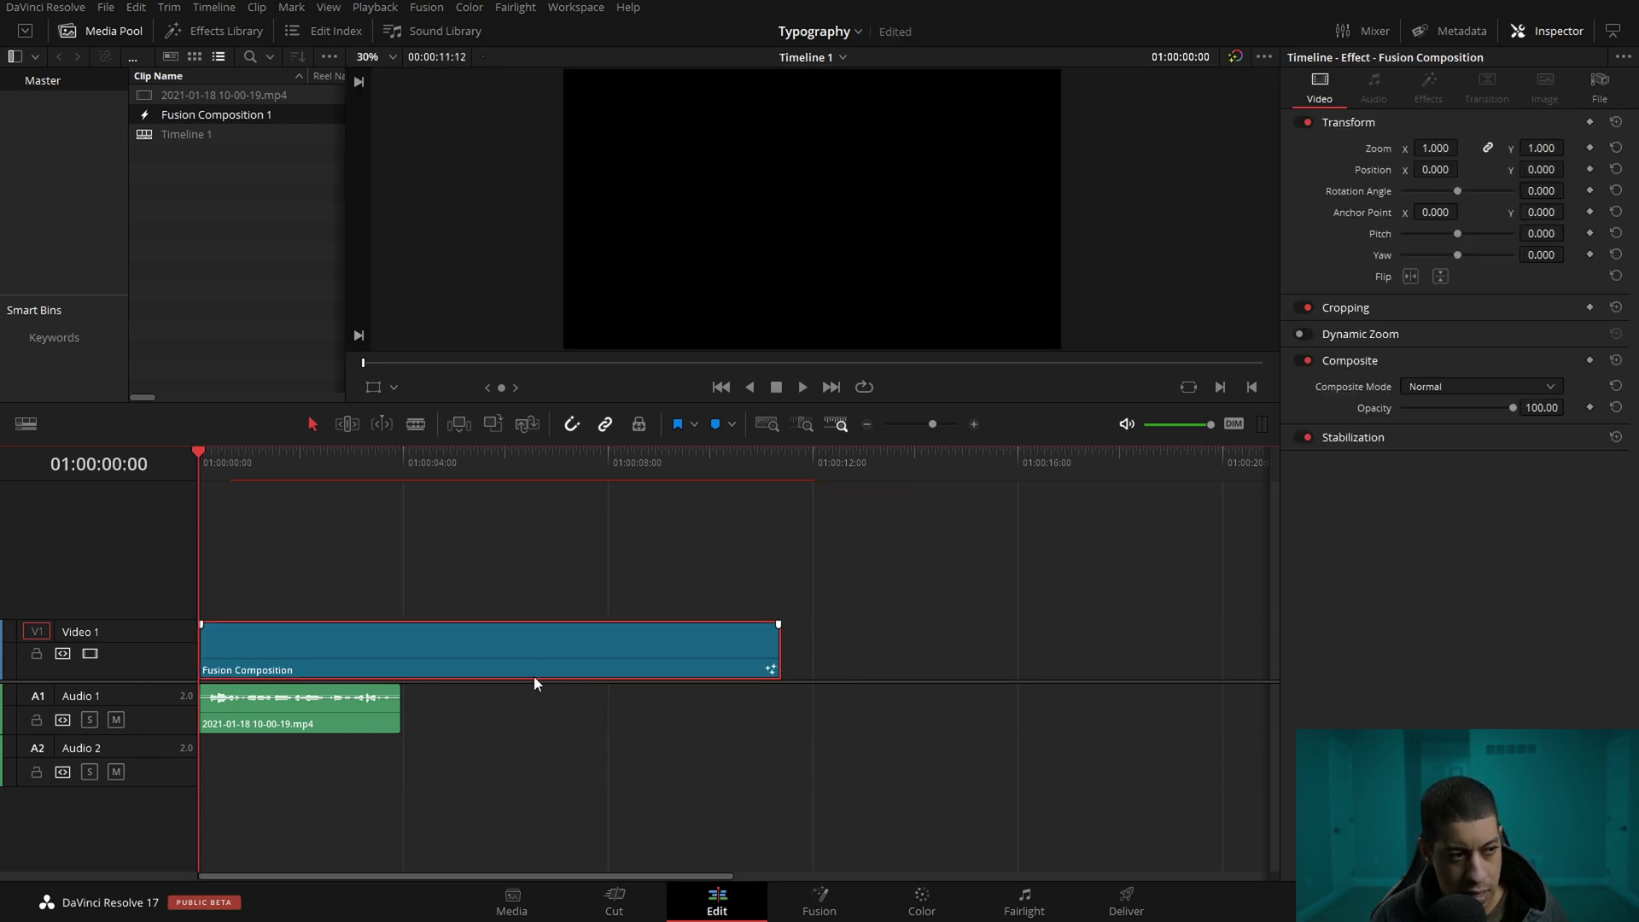
left_click_drag(784, 665, 398, 662)
Open the trimmed composition on the Fusion page and arrange the node view around MediaOut1
left_click(258, 465)
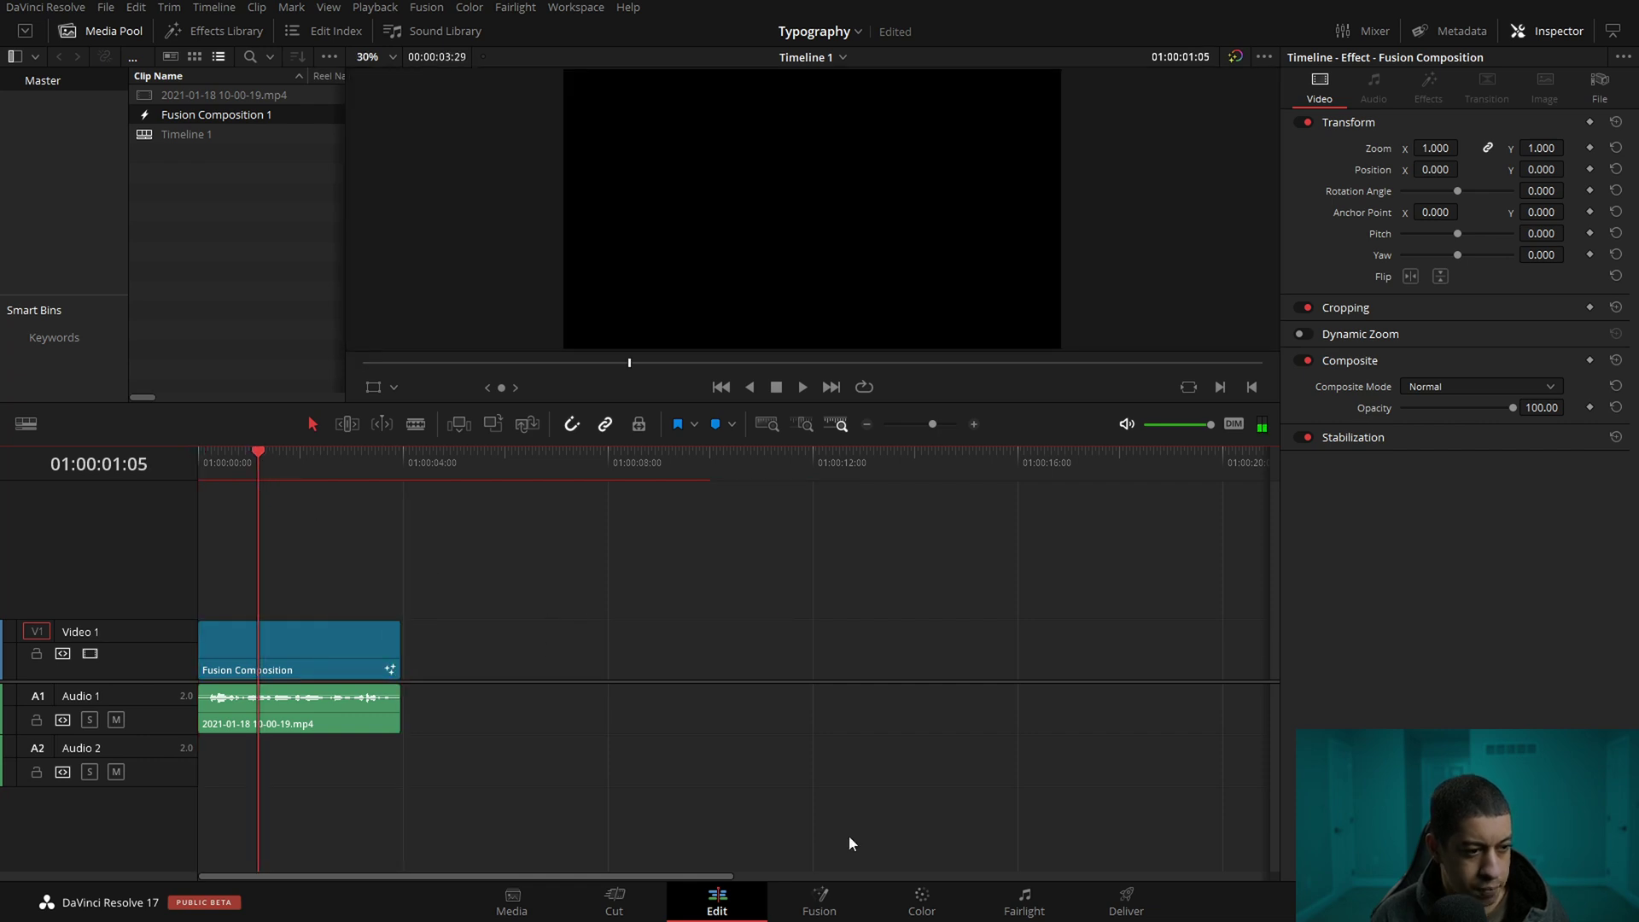
left_click(819, 902)
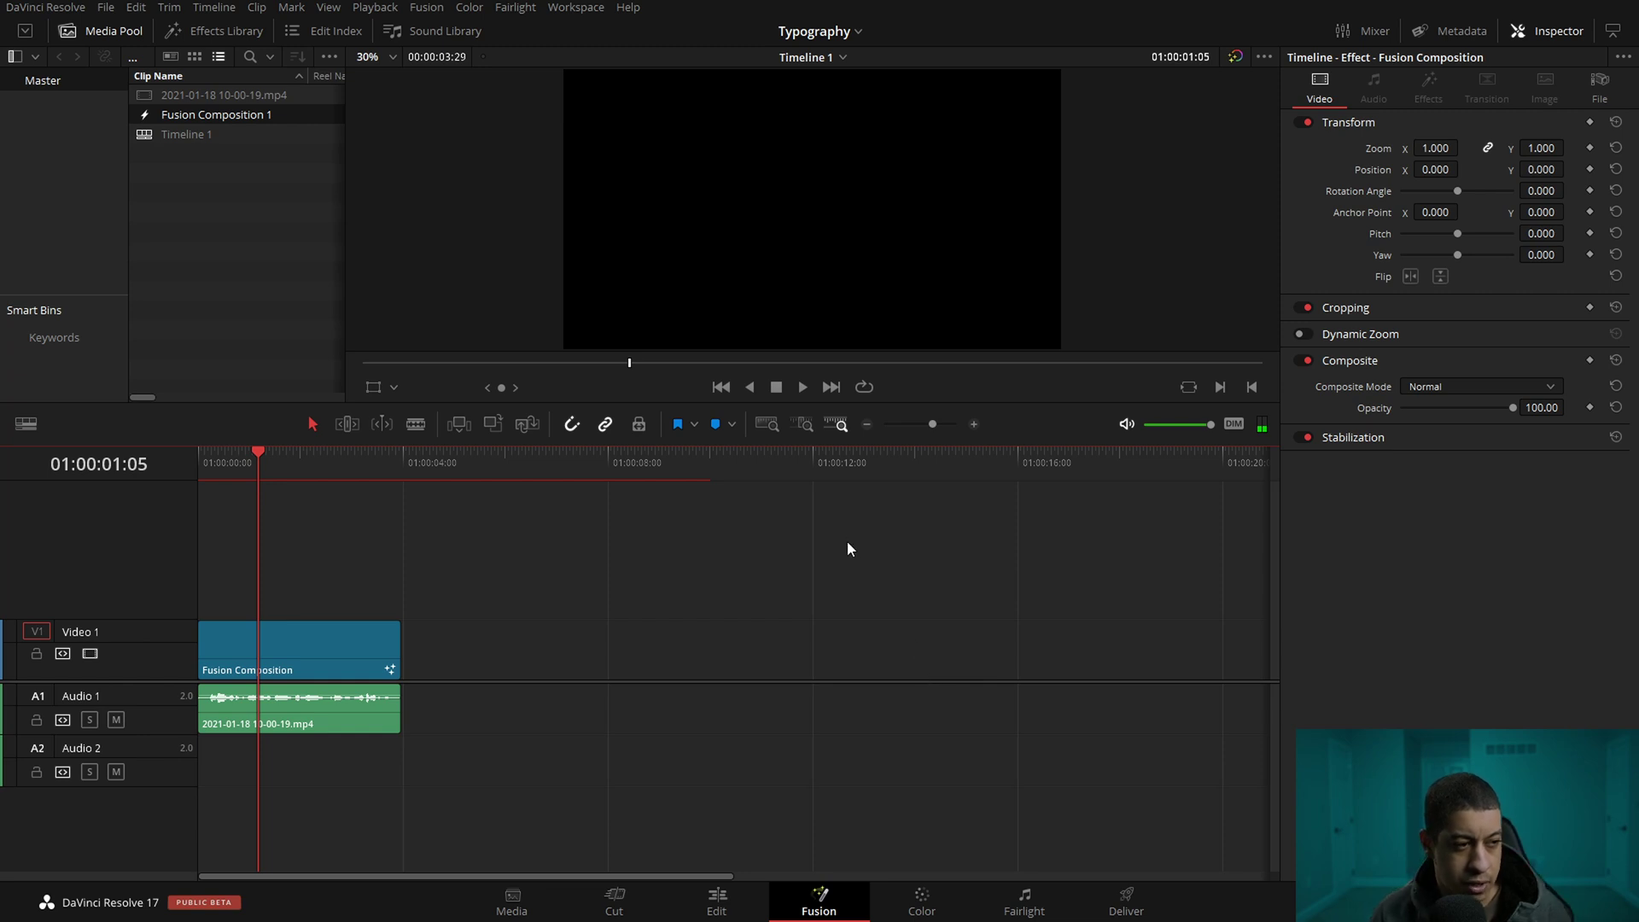
left_click_drag(468, 821, 427, 684)
left_click_drag(877, 503, 1237, 732)
scroll(1236, 732, "up", 7)
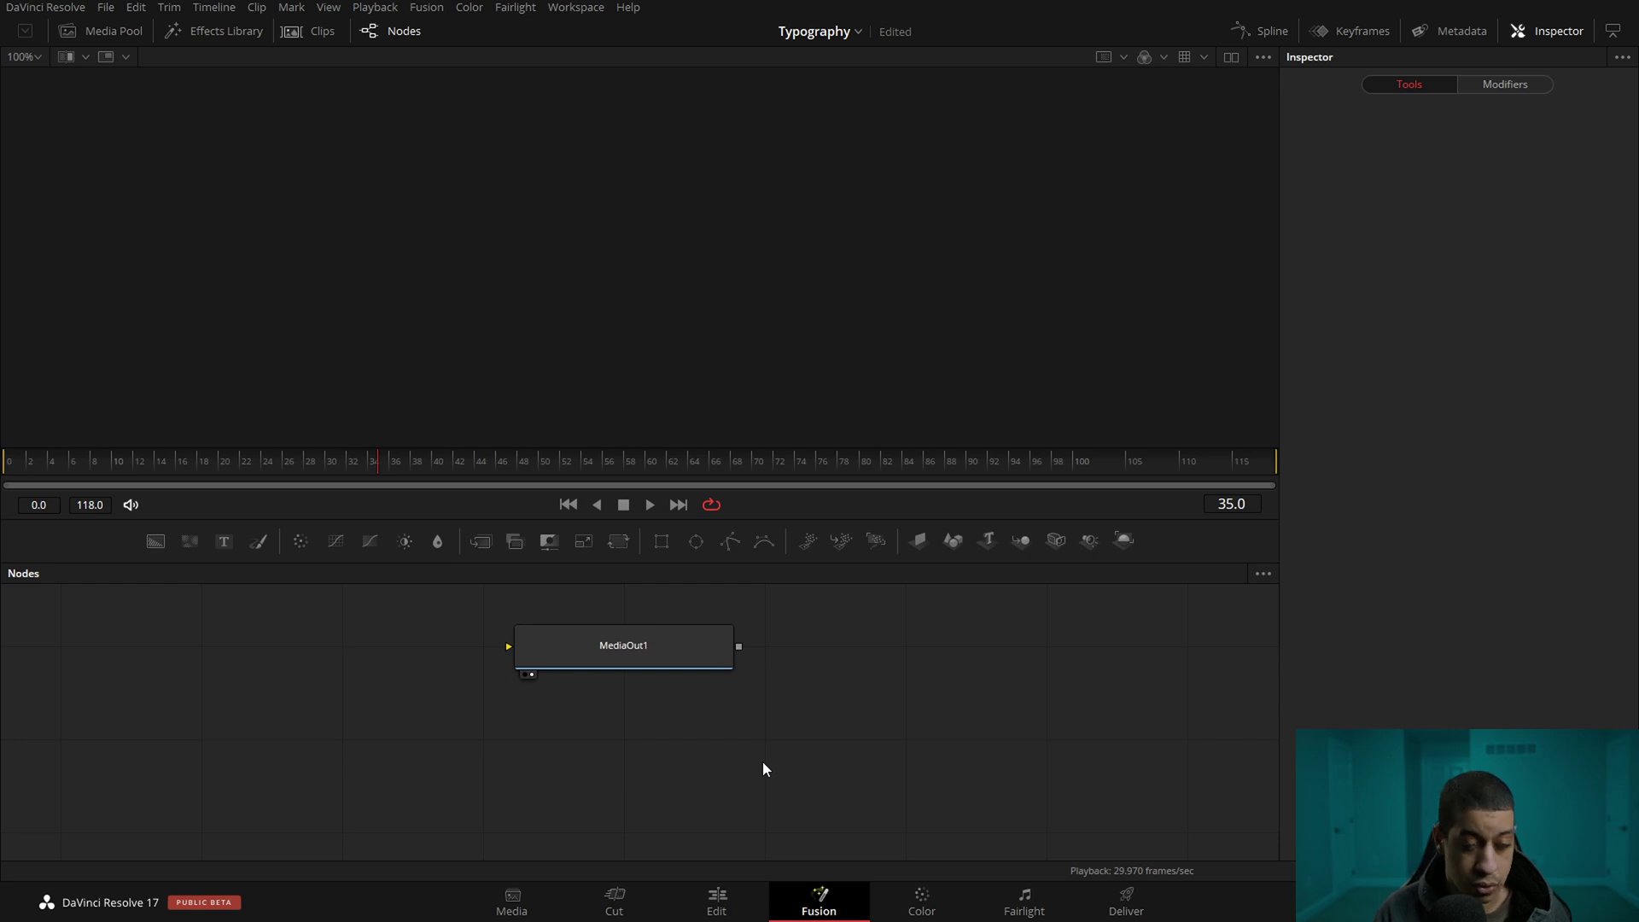
Add a Media In node to the composition and load it in the viewer
key("shift+space")
type("med")
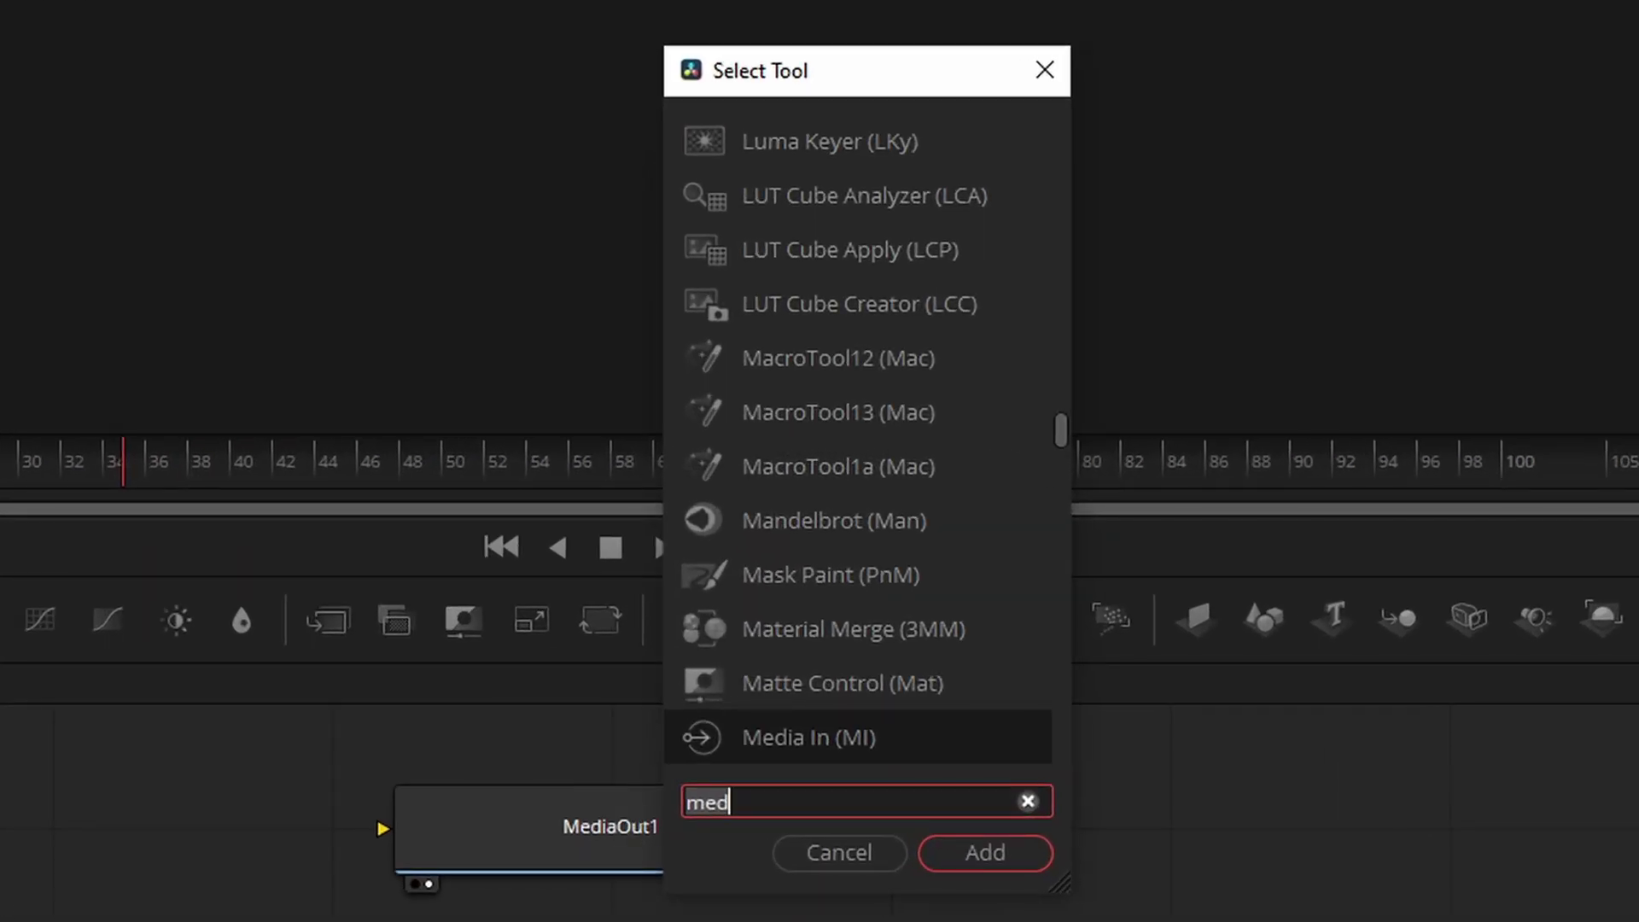
key("BackSpace")
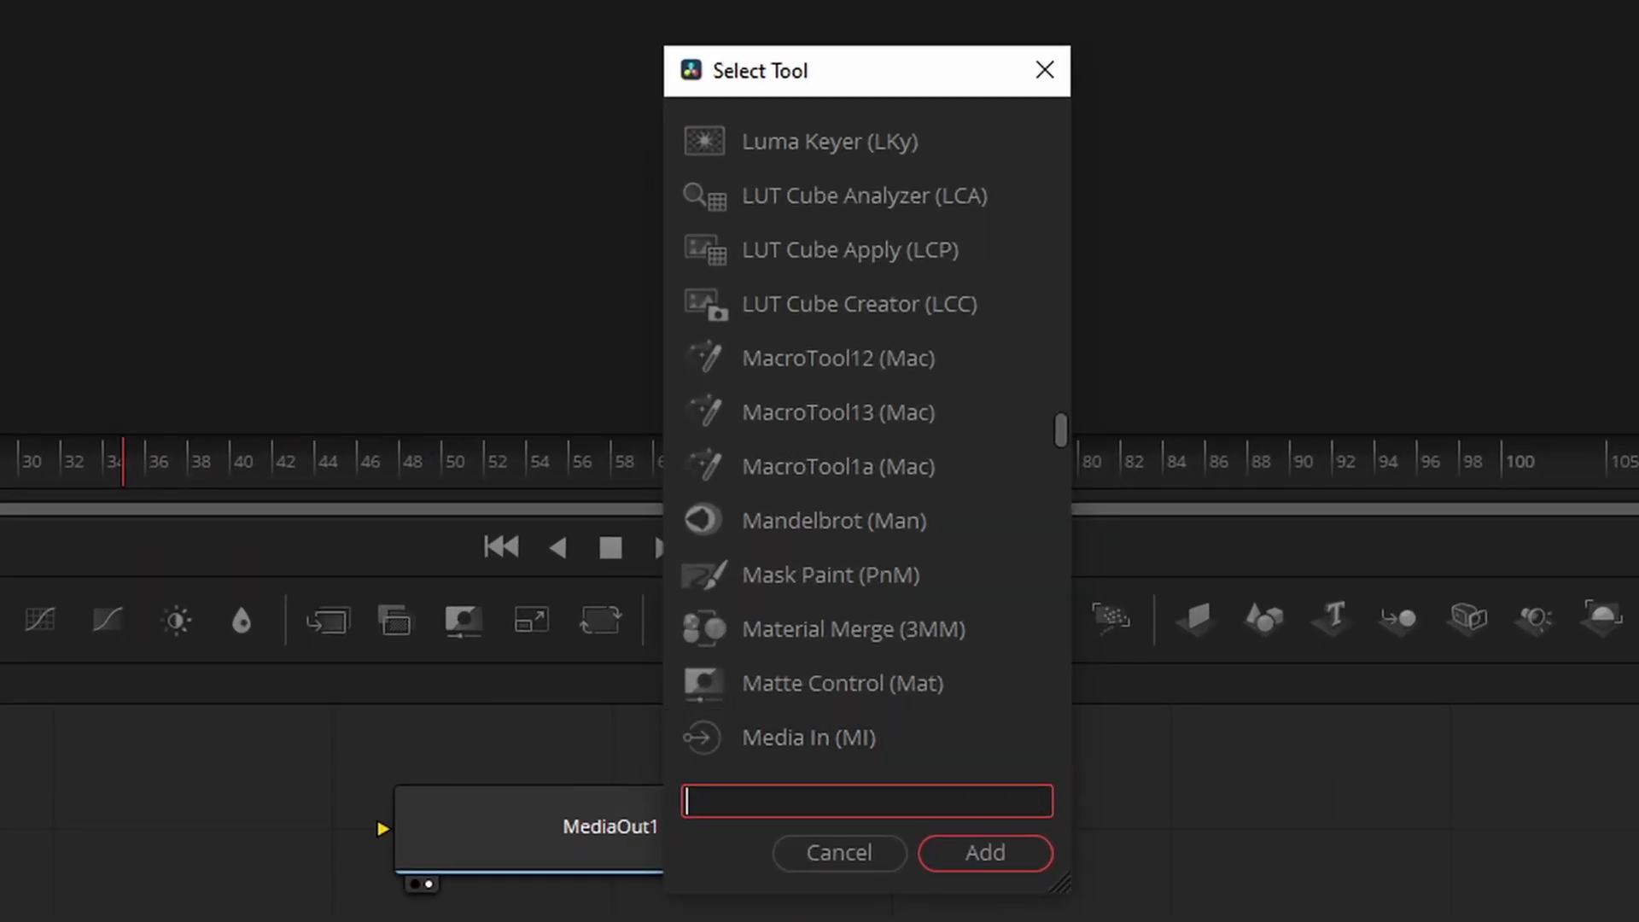
type("media")
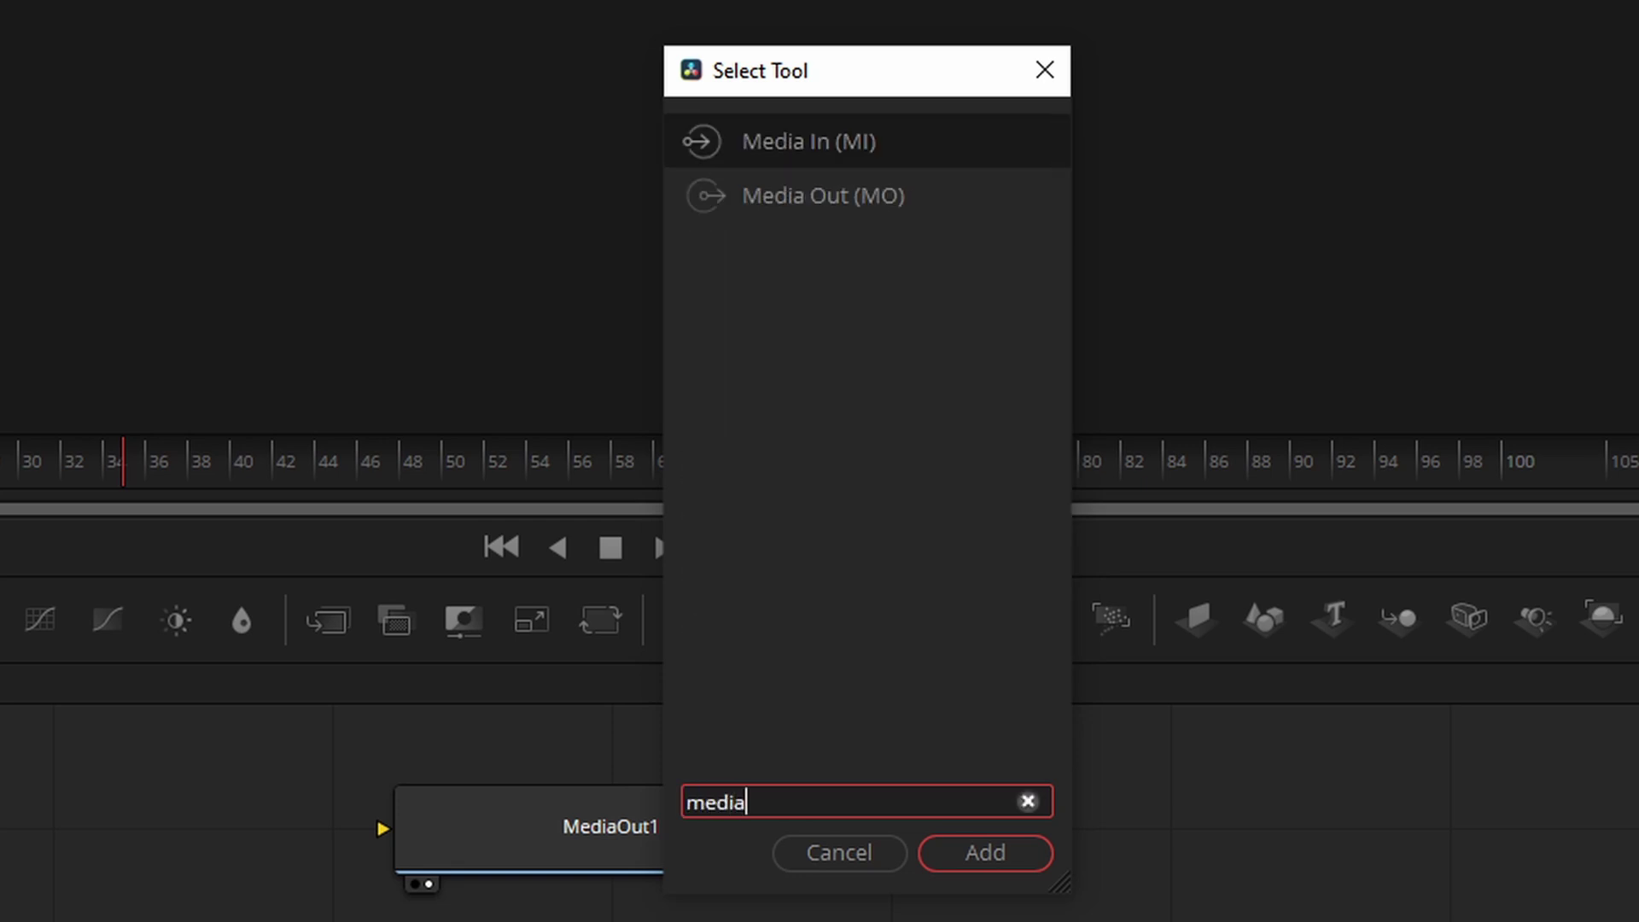
key("Down")
key("Up")
key("Return")
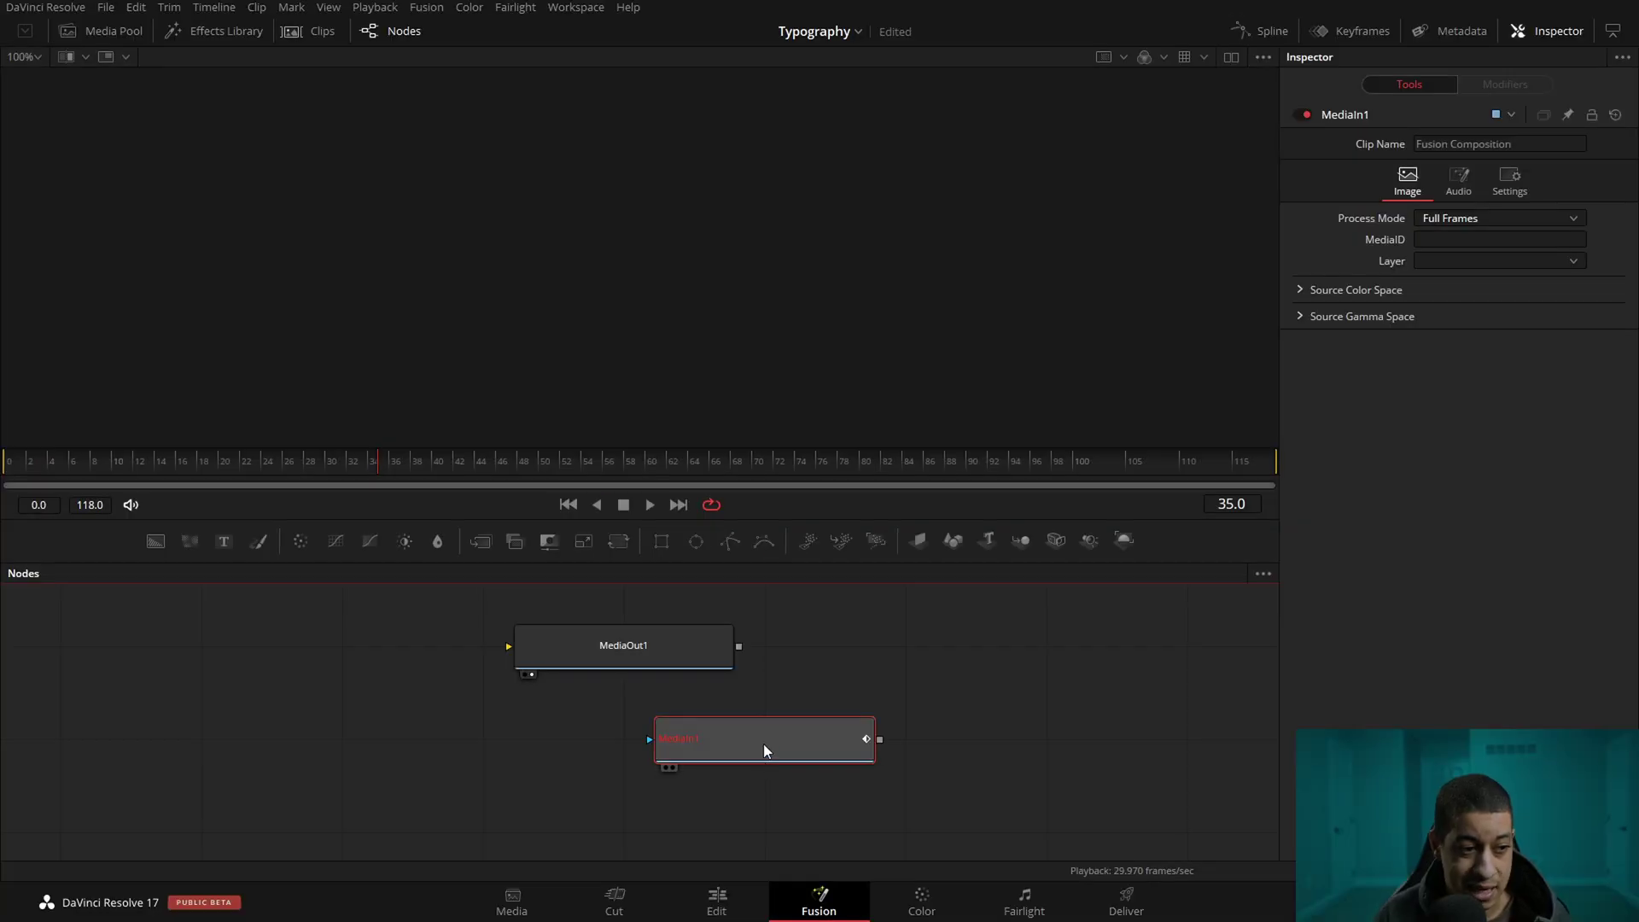
key("2")
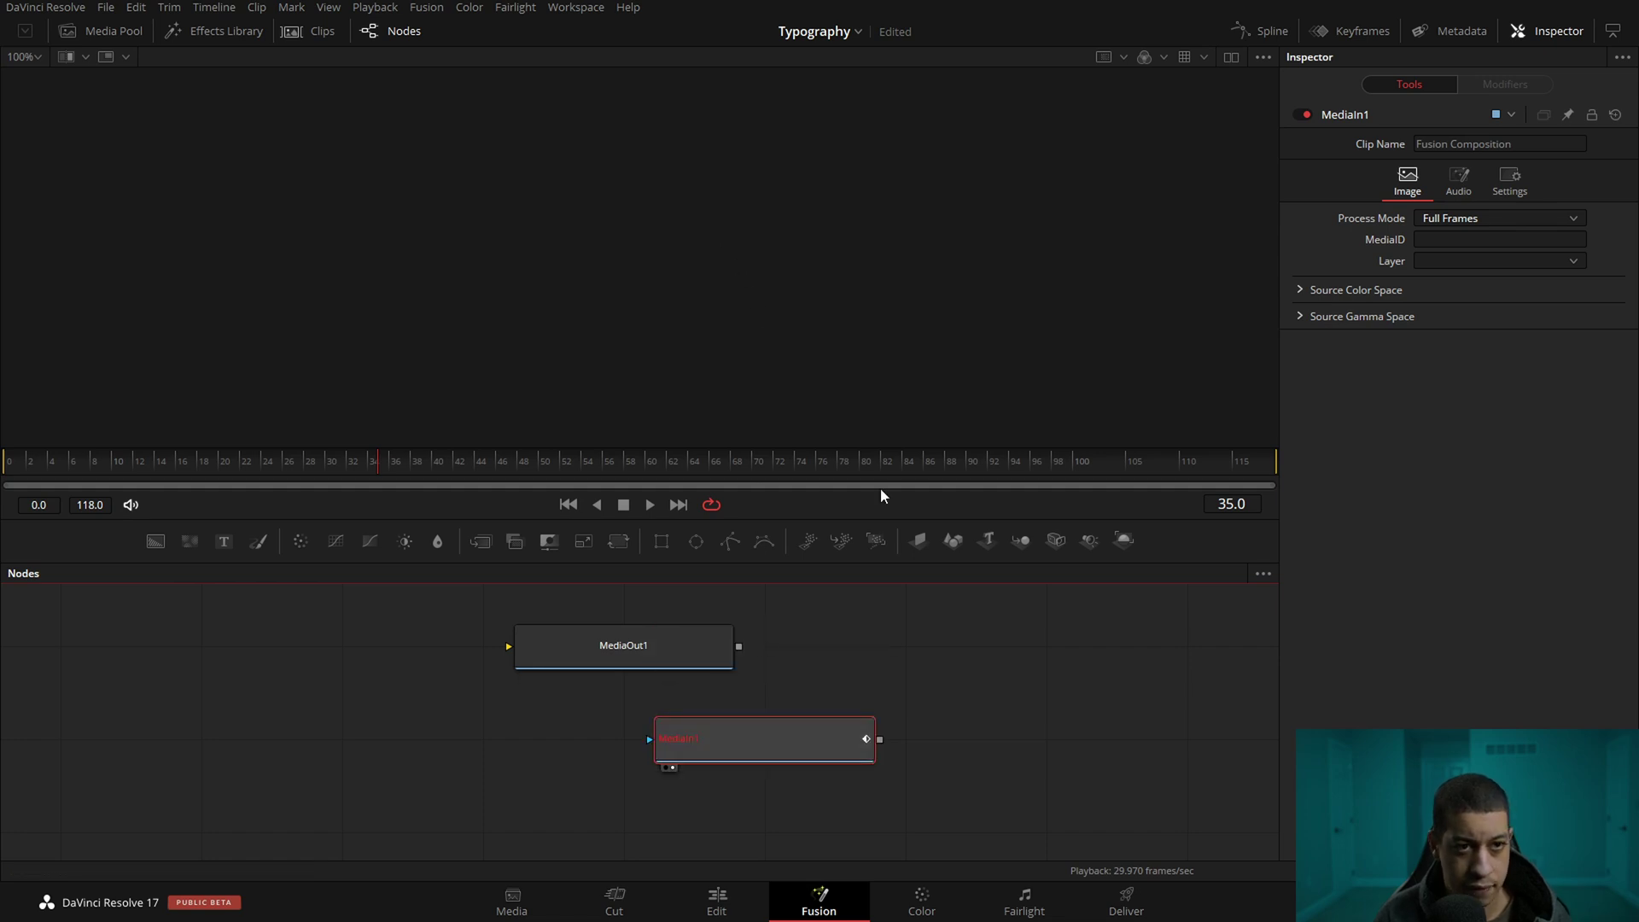
Set the MediaIn1 audio track to Timeline Audio [Timeline 1]
left_click(1457, 188)
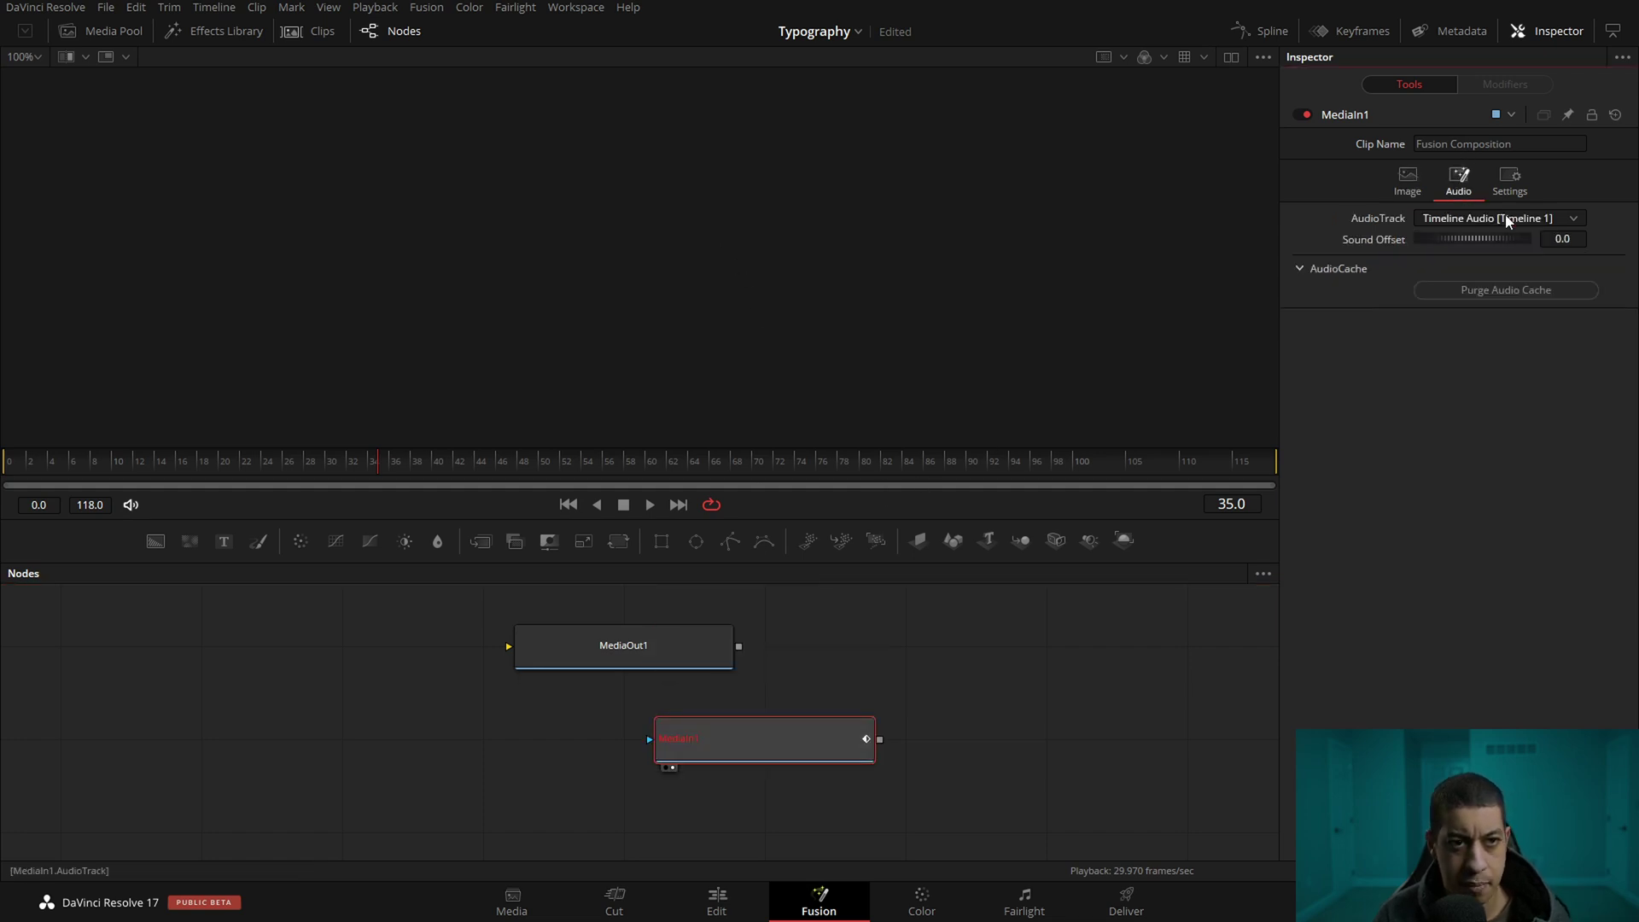
left_click(1441, 220)
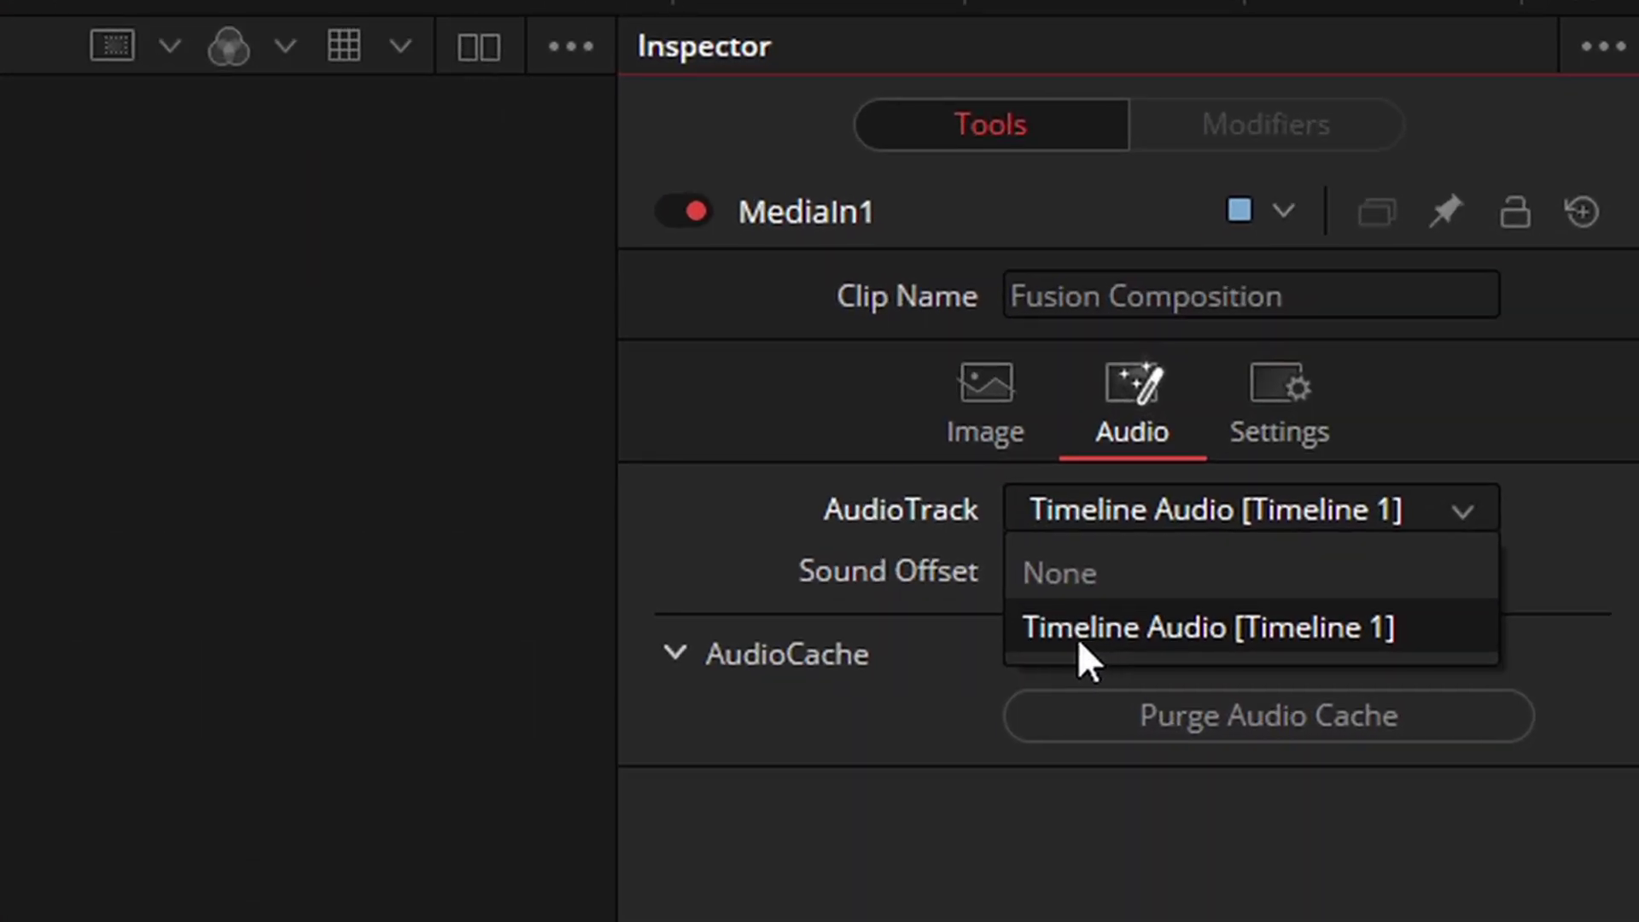
left_click(1303, 636)
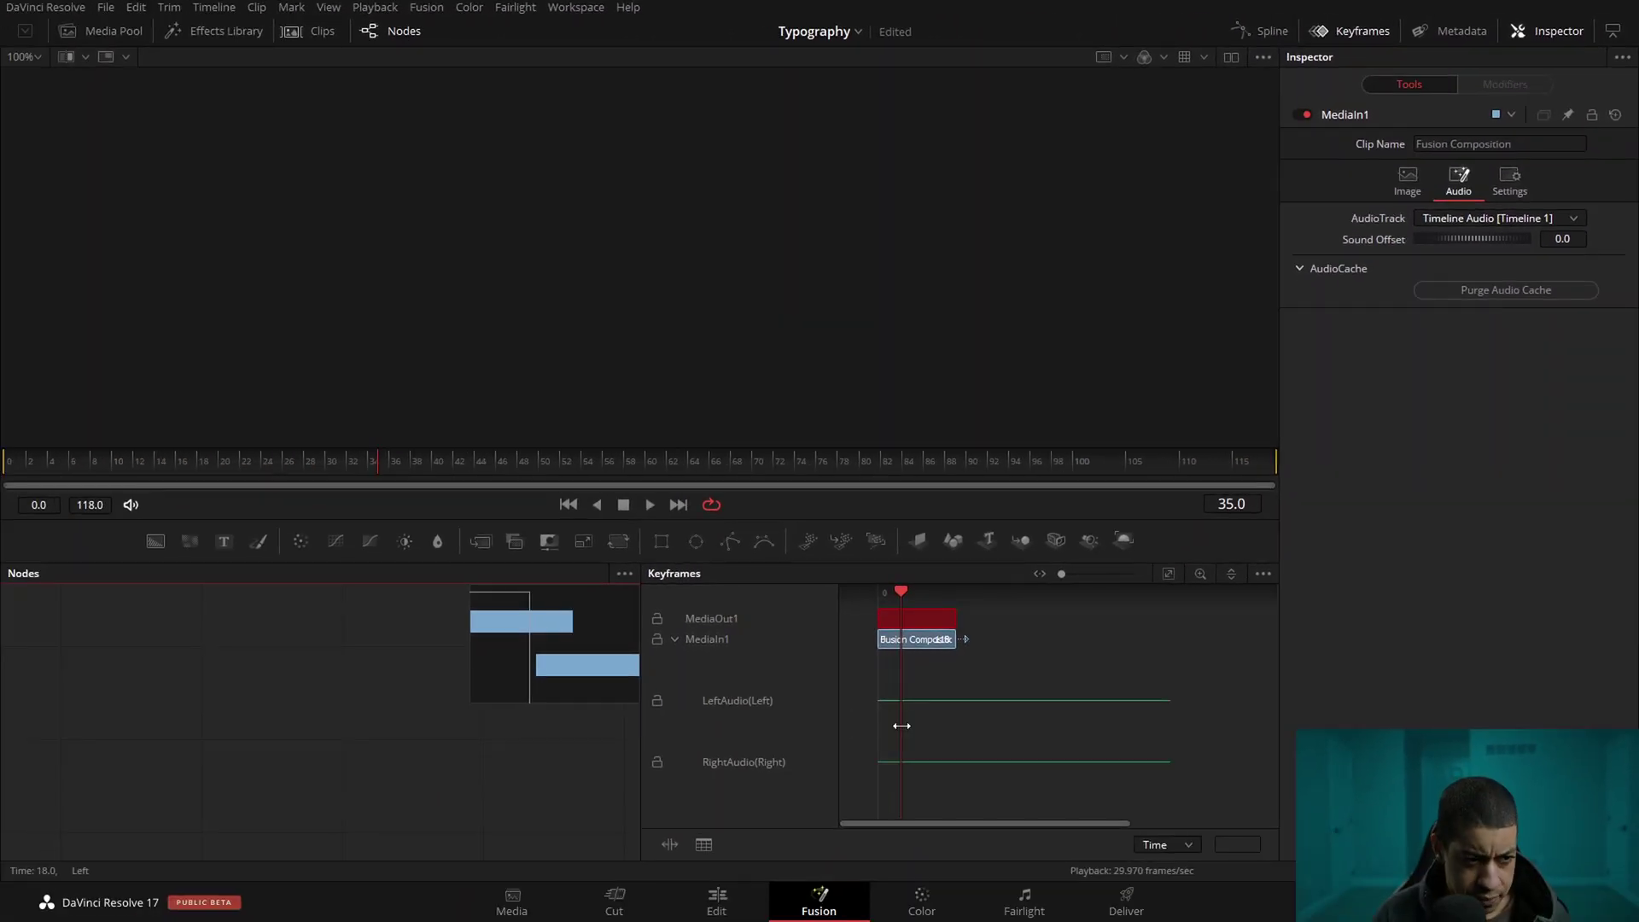
Show the left and right audio waveforms of MediaIn1 in the keyframe editor at a smaller line size
right_click(939, 712)
mouse_move(1087, 273)
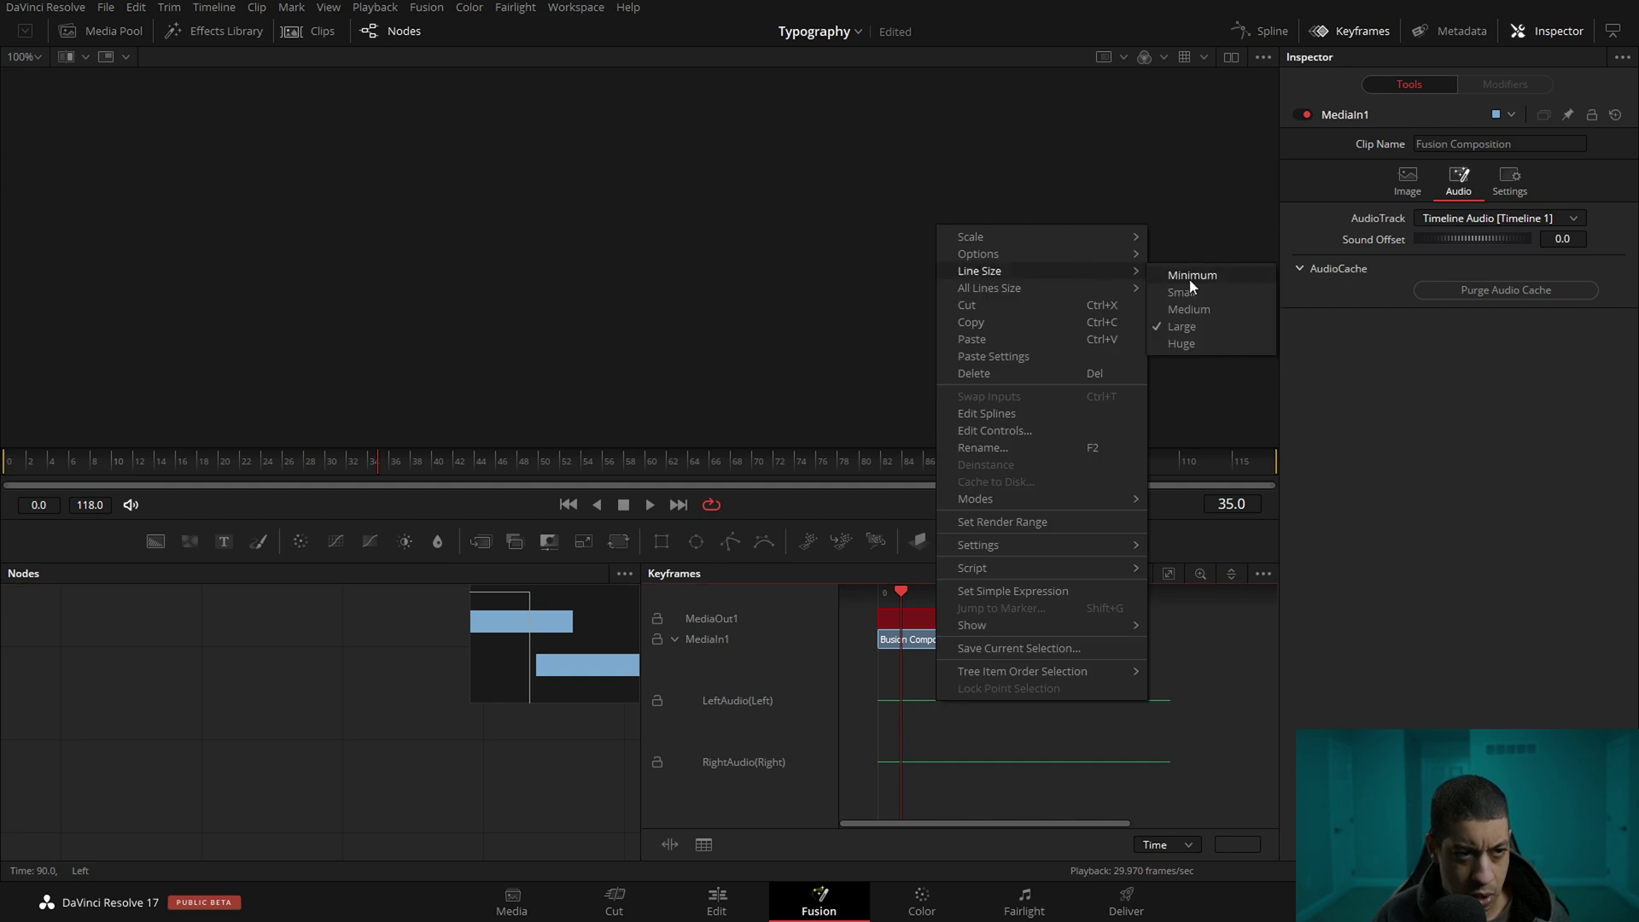
left_click(1201, 307)
right_click(930, 675)
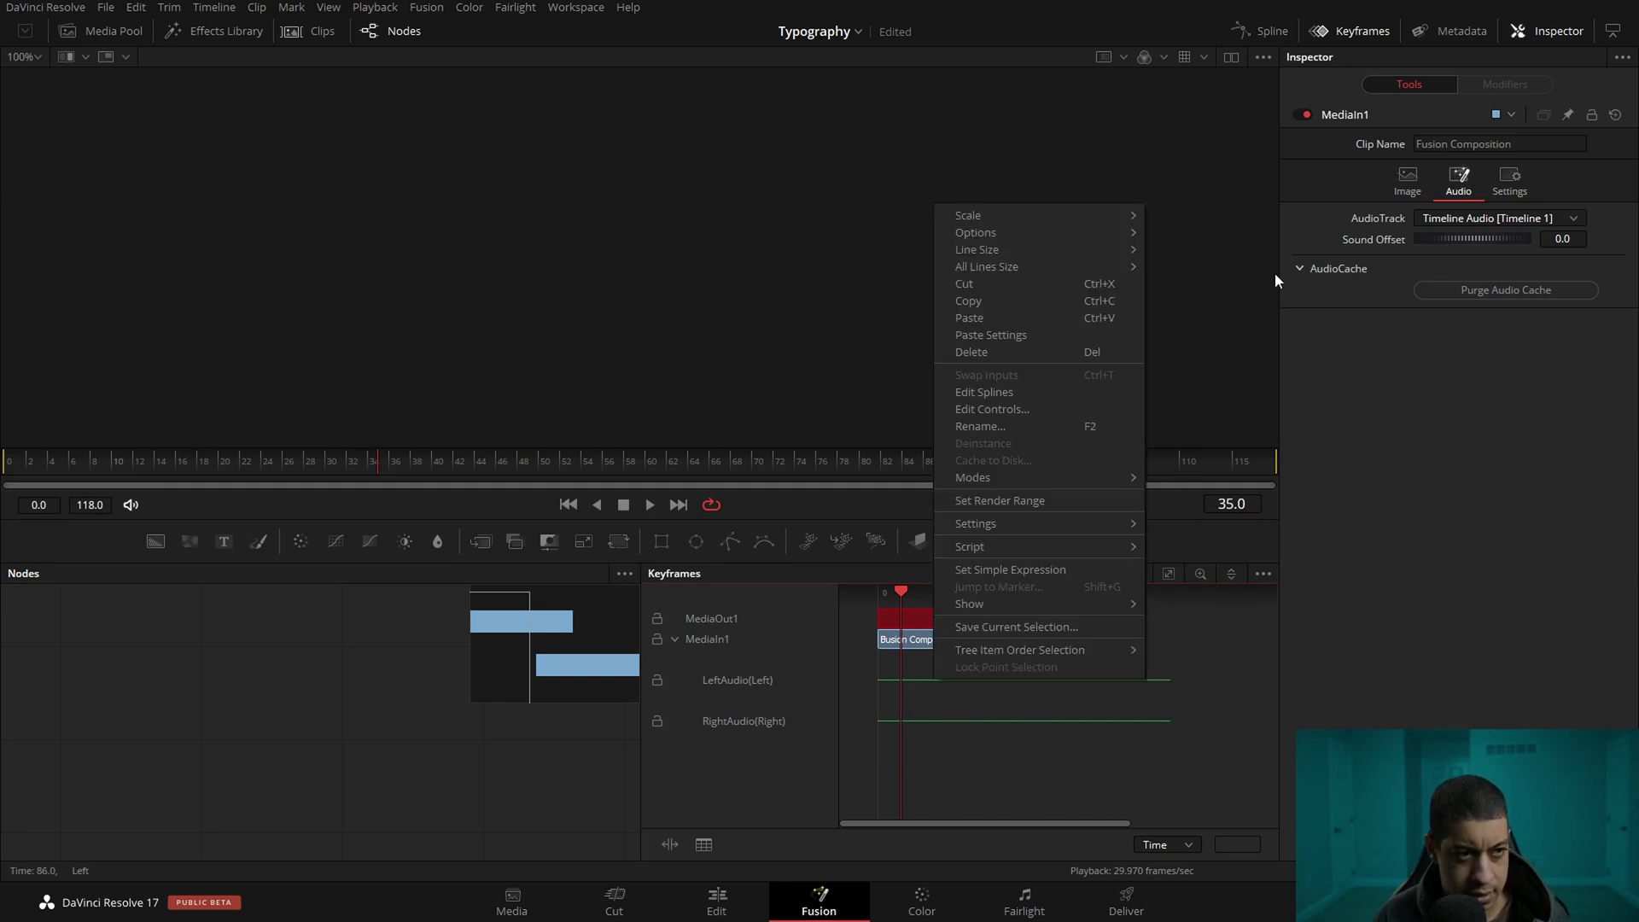
mouse_move(1109, 246)
left_click(1204, 274)
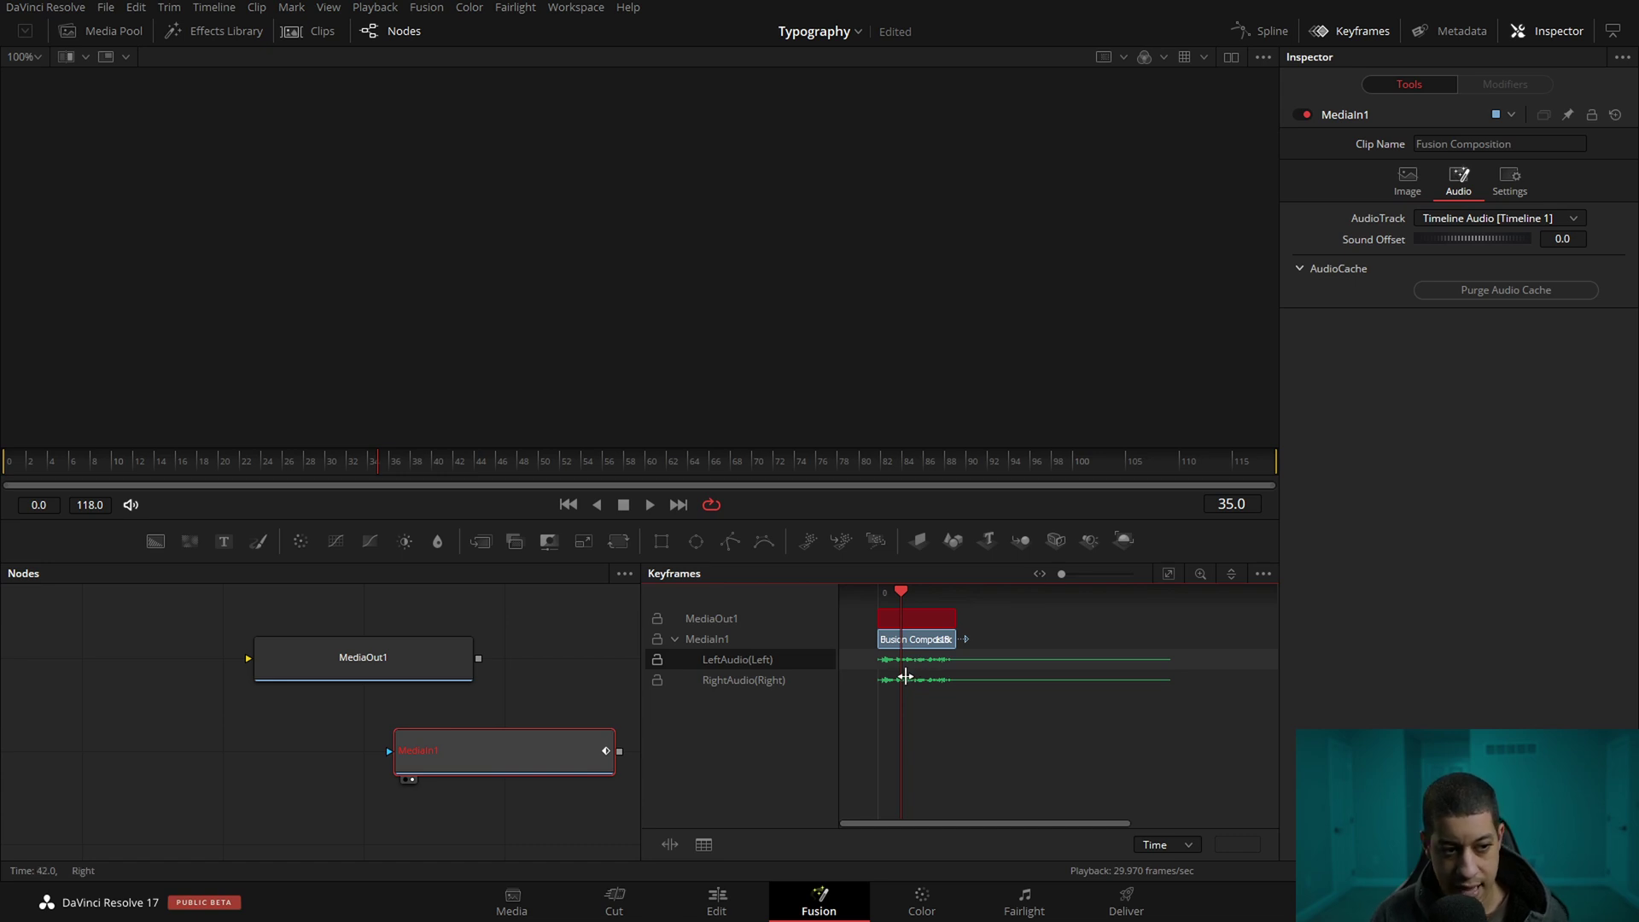
Play the composition from the first frame to check the timeline audio against the waveforms
left_click_drag(369, 461, 21, 445)
key("space")
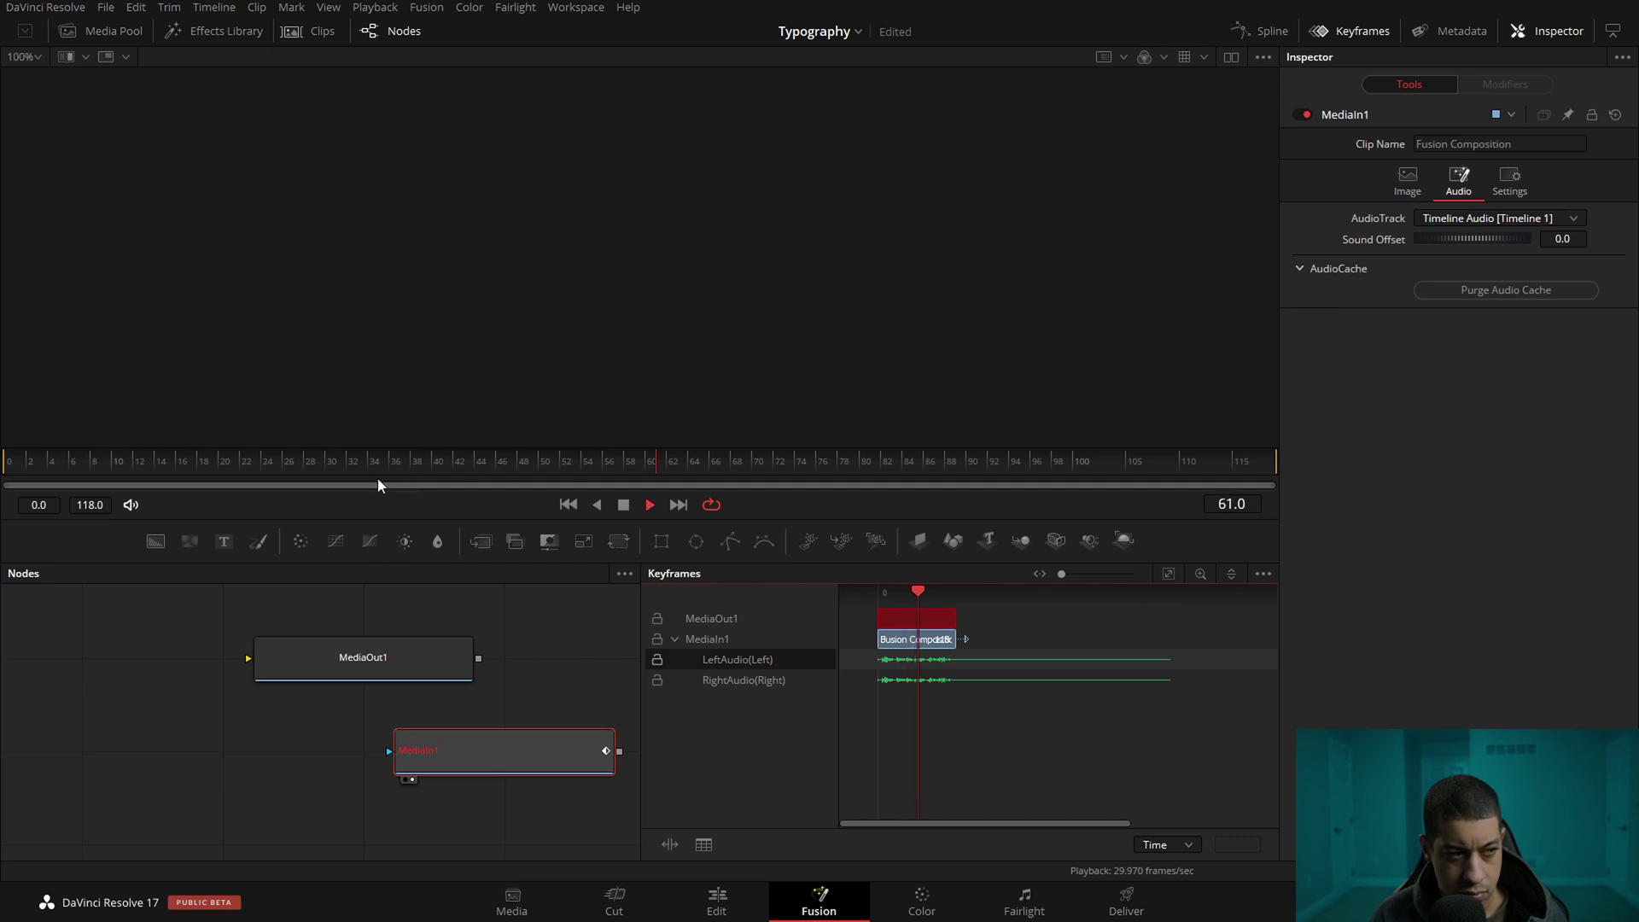
left_click_drag(223, 470, 8, 463)
key("space")
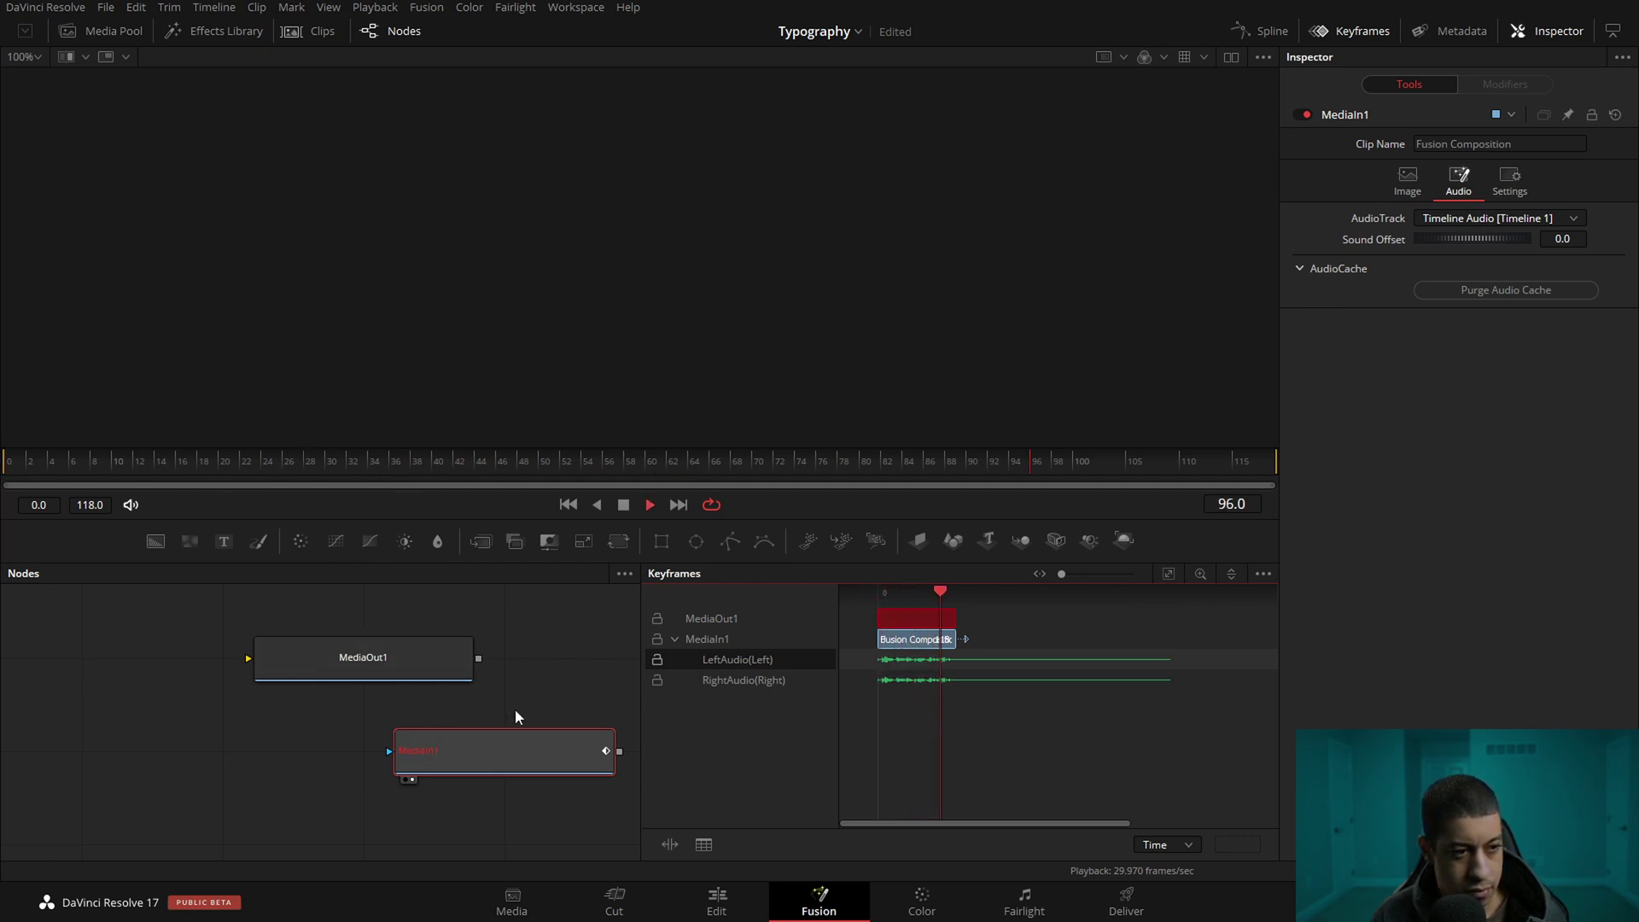
key("space")
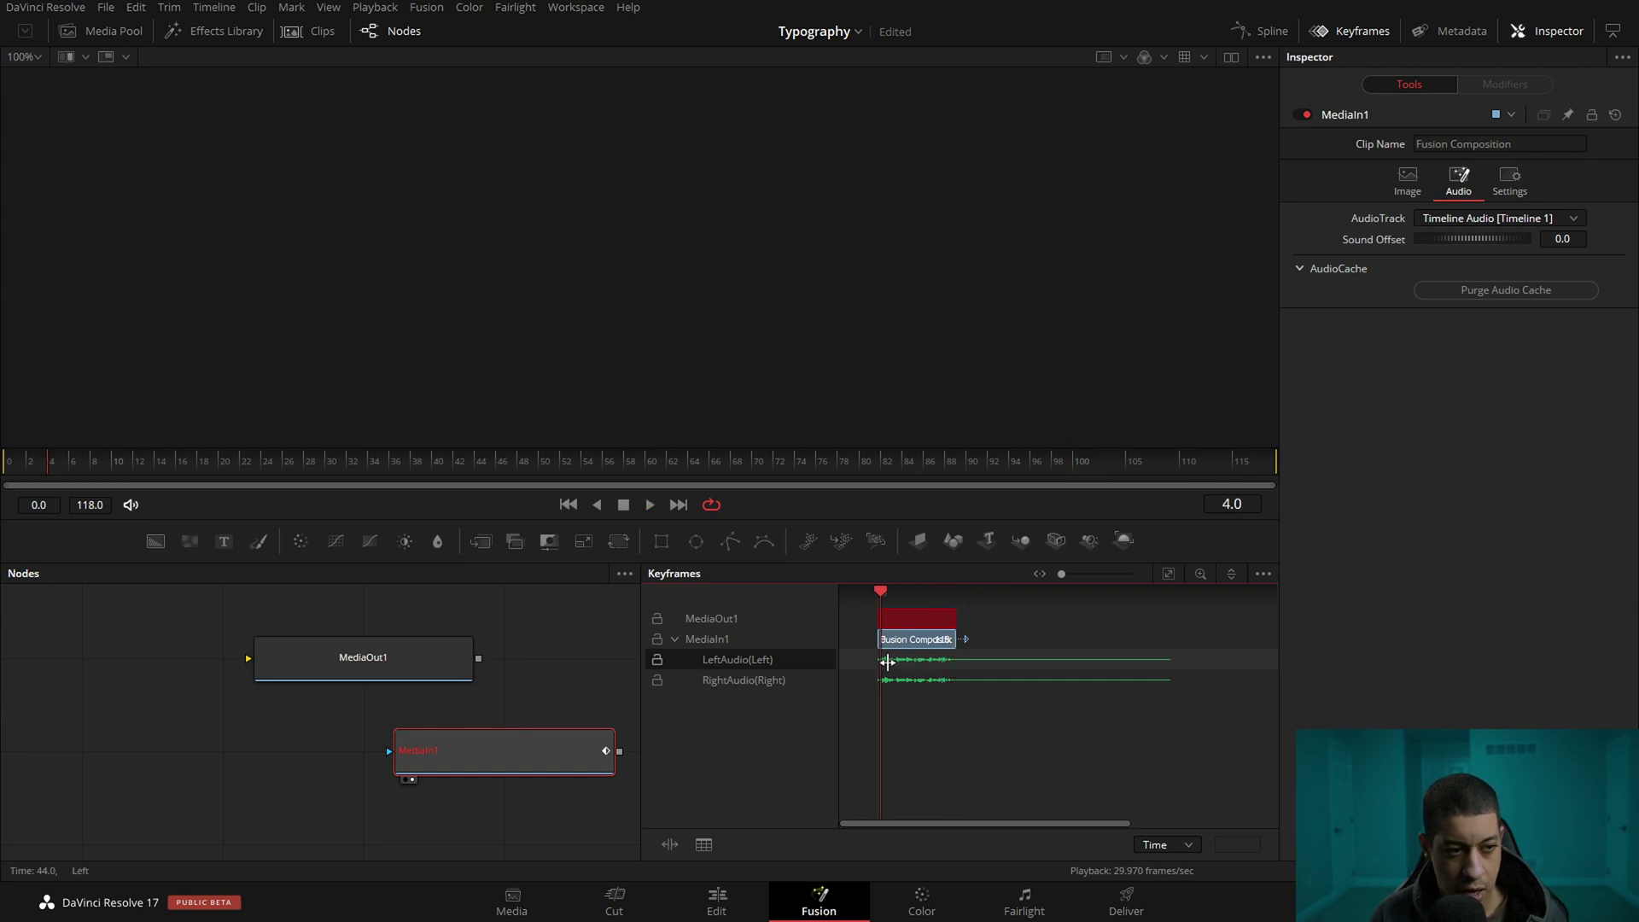
Hide the keyframe editor and stack MediaOut1 directly beneath MediaIn1 in an enlarged node graph
left_click_drag(474, 768, 362, 774)
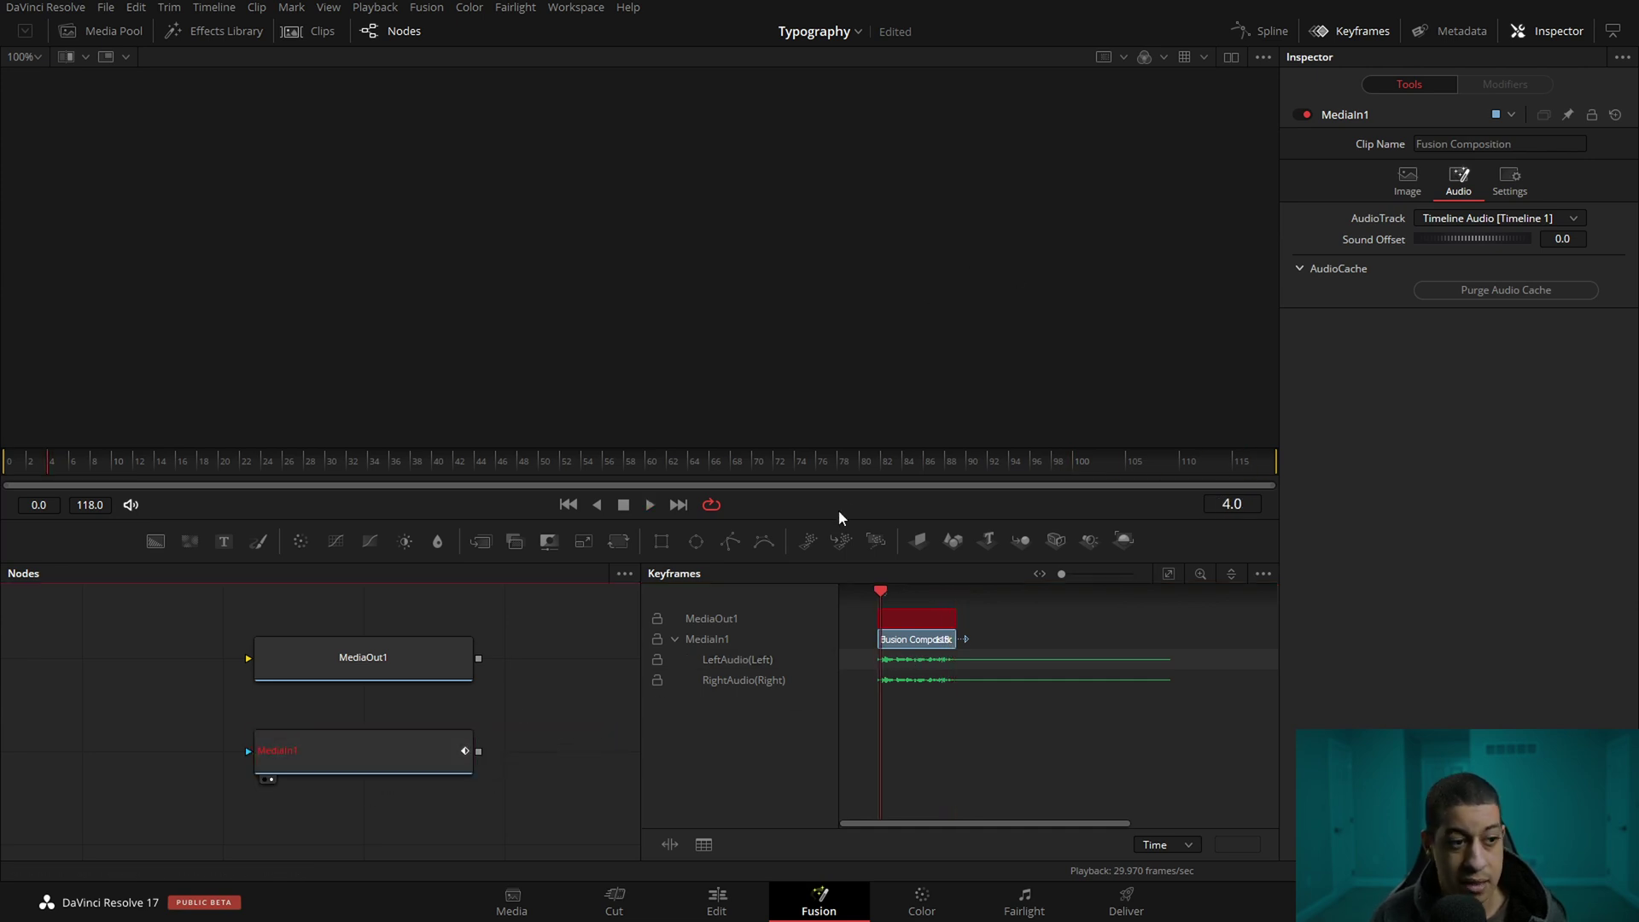
left_click_drag(840, 516, 900, 343)
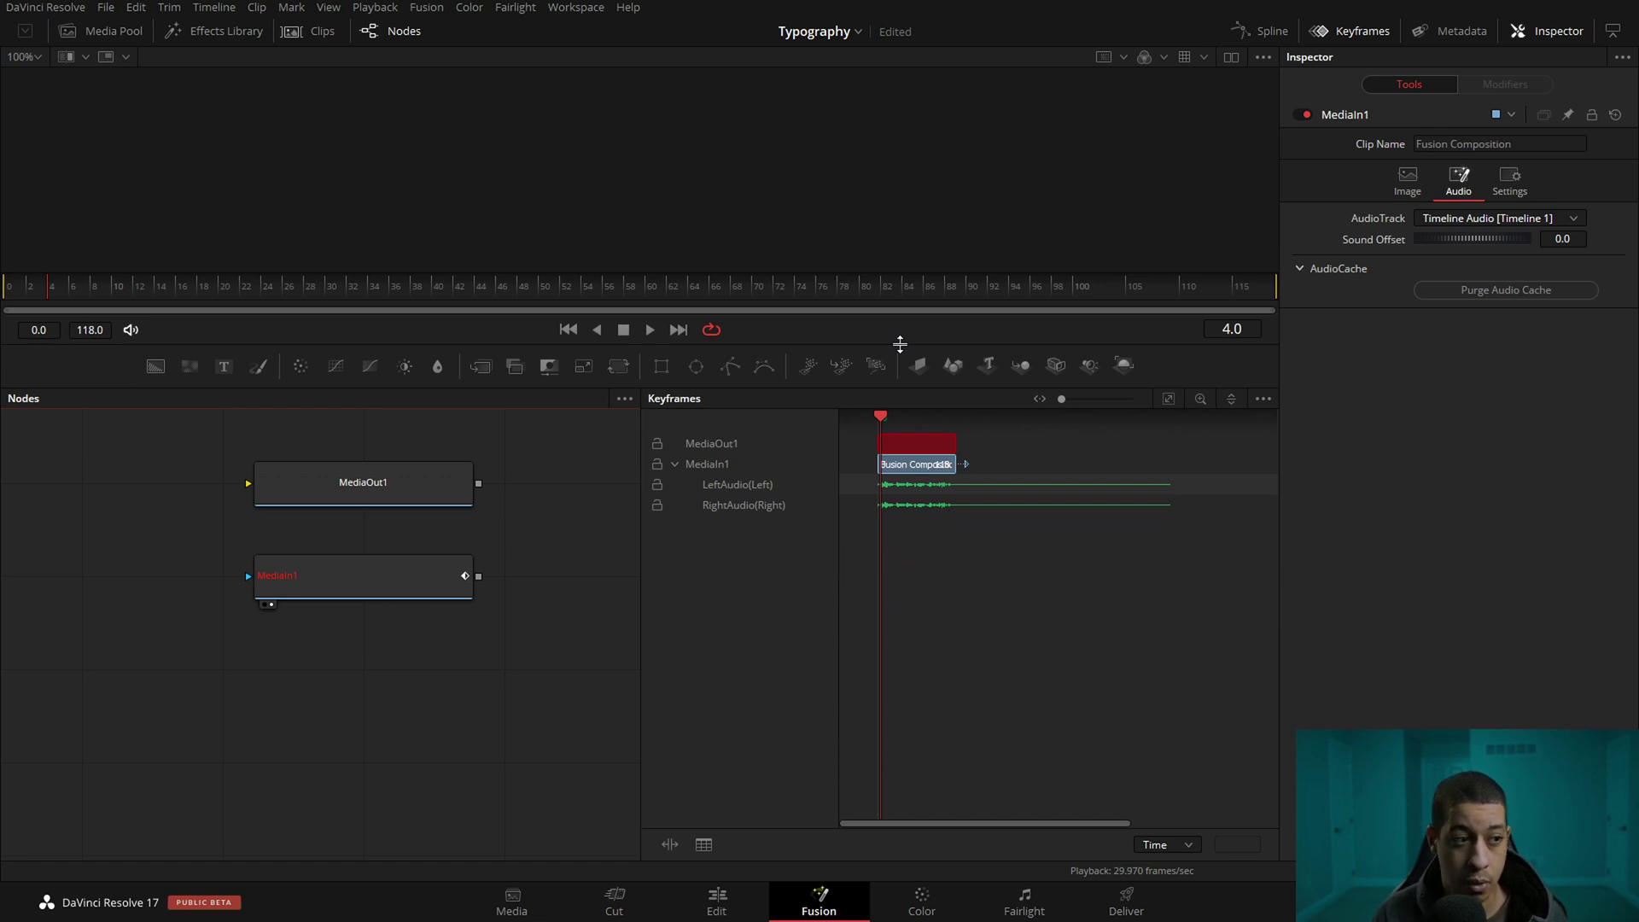
left_click(1359, 30)
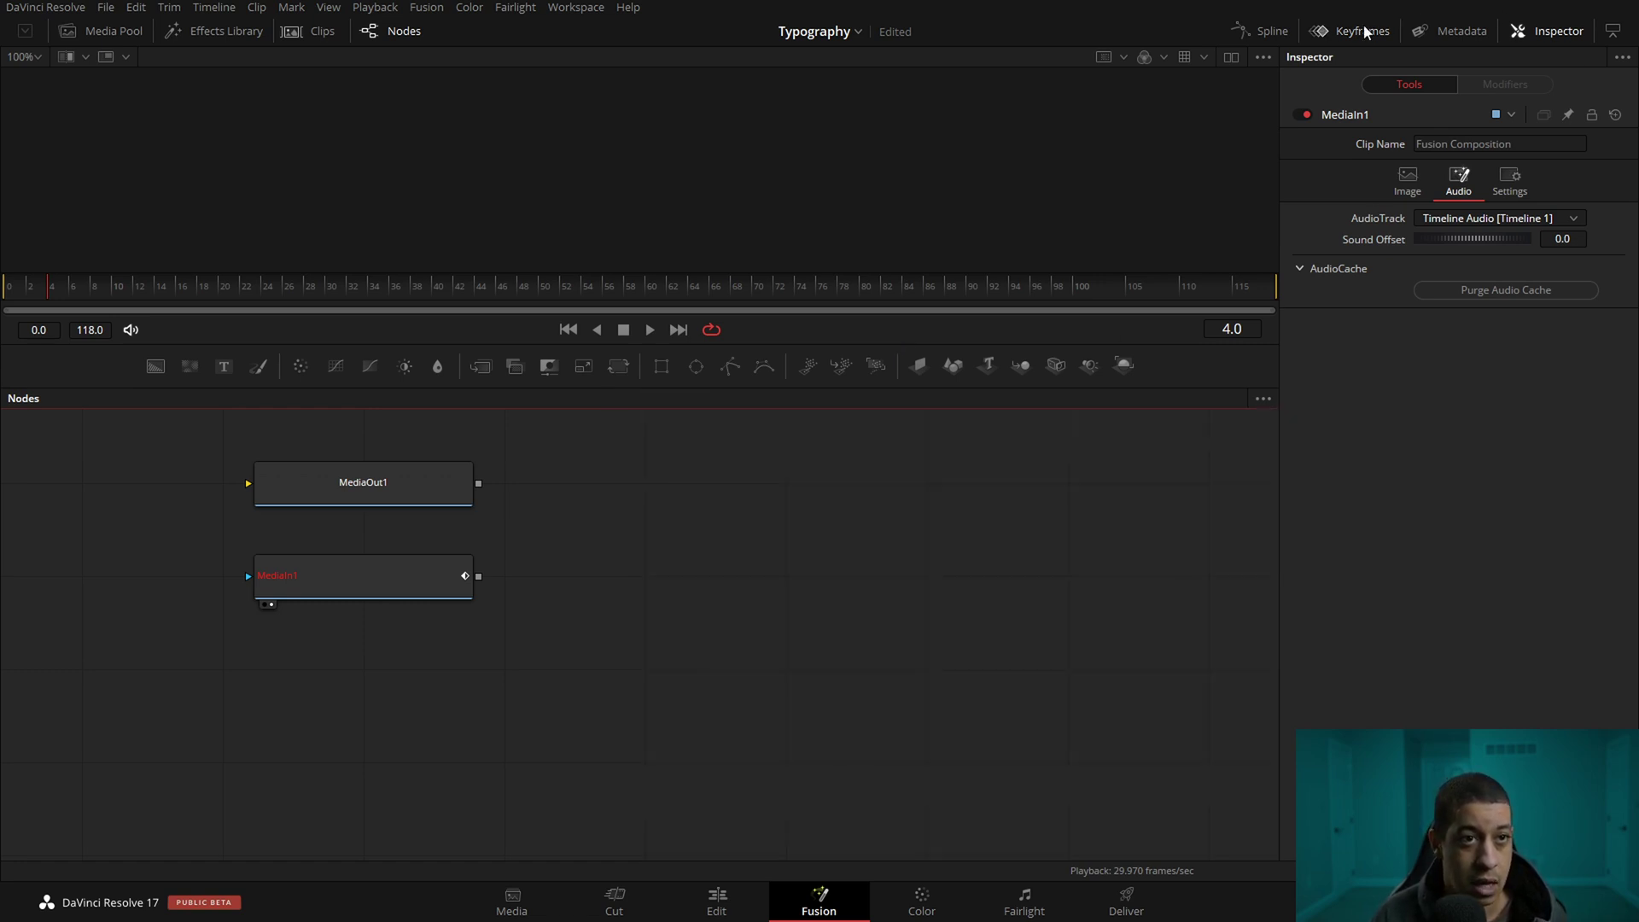
left_click_drag(574, 632, 348, 688)
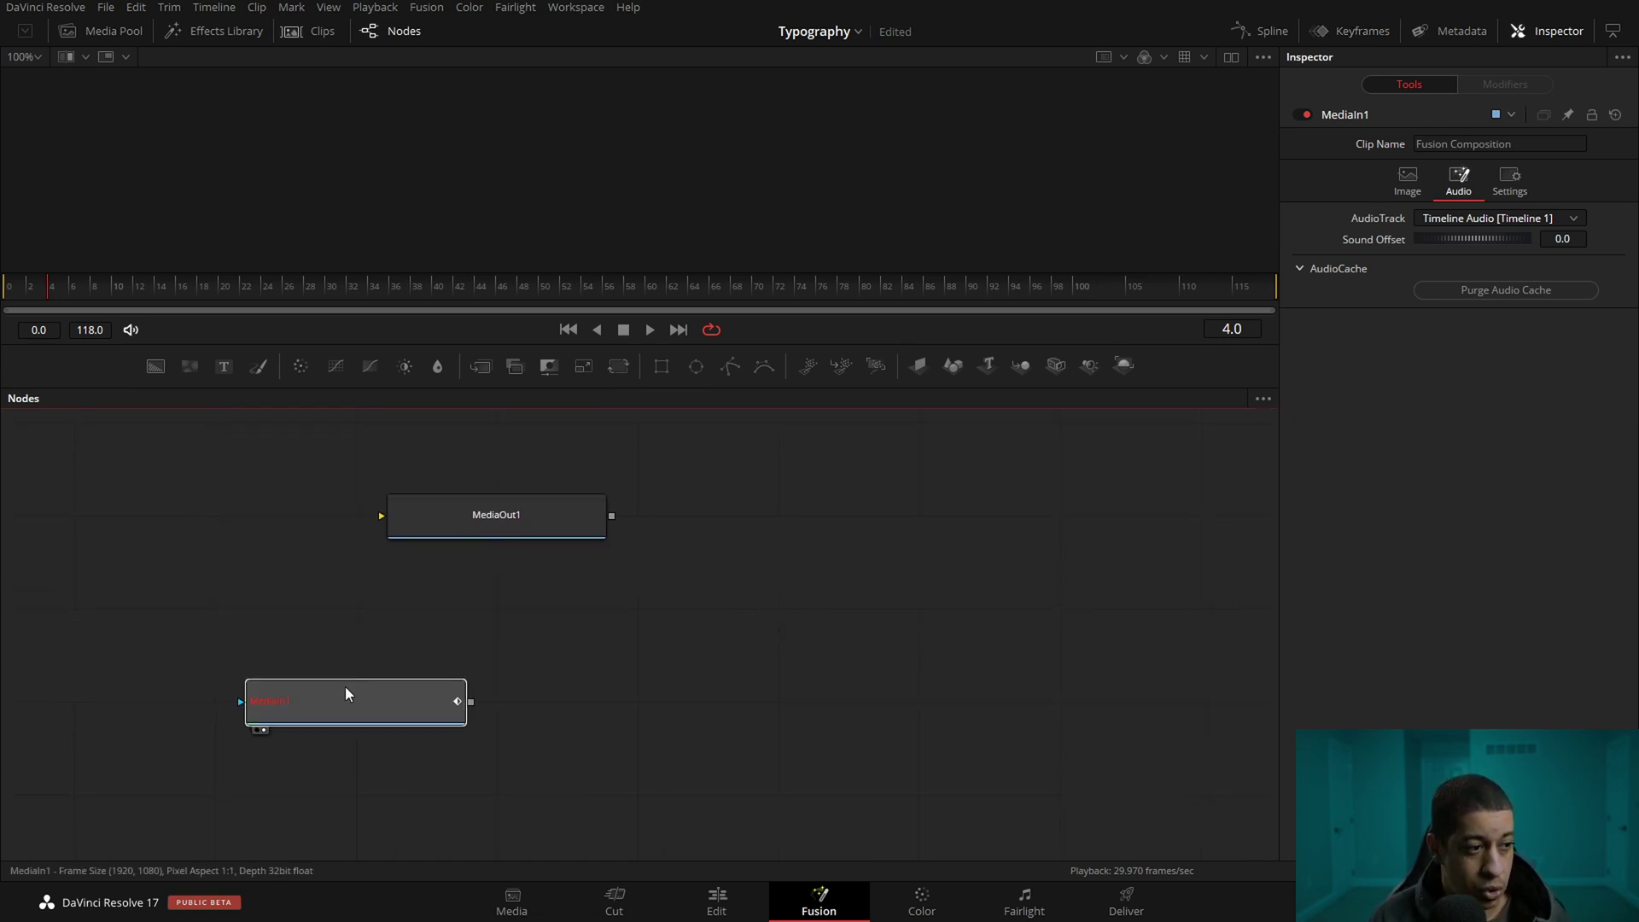
left_click_drag(494, 524, 355, 802)
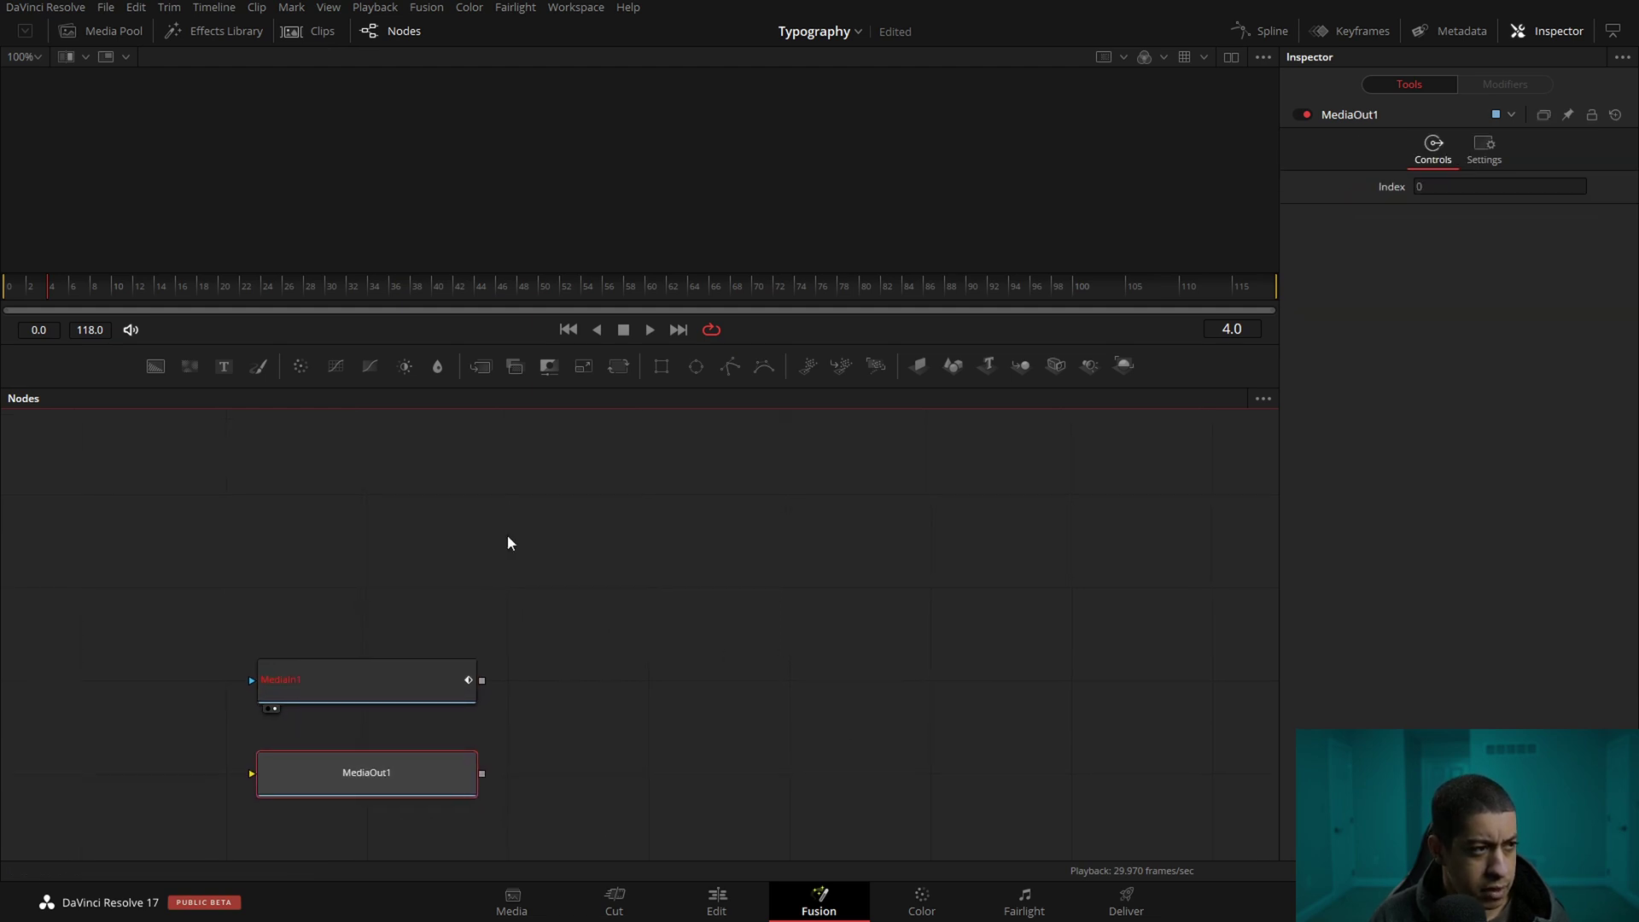
Add a Background node apart from the media nodes and show it in an enlarged viewer
left_click_drag(161, 370, 833, 213)
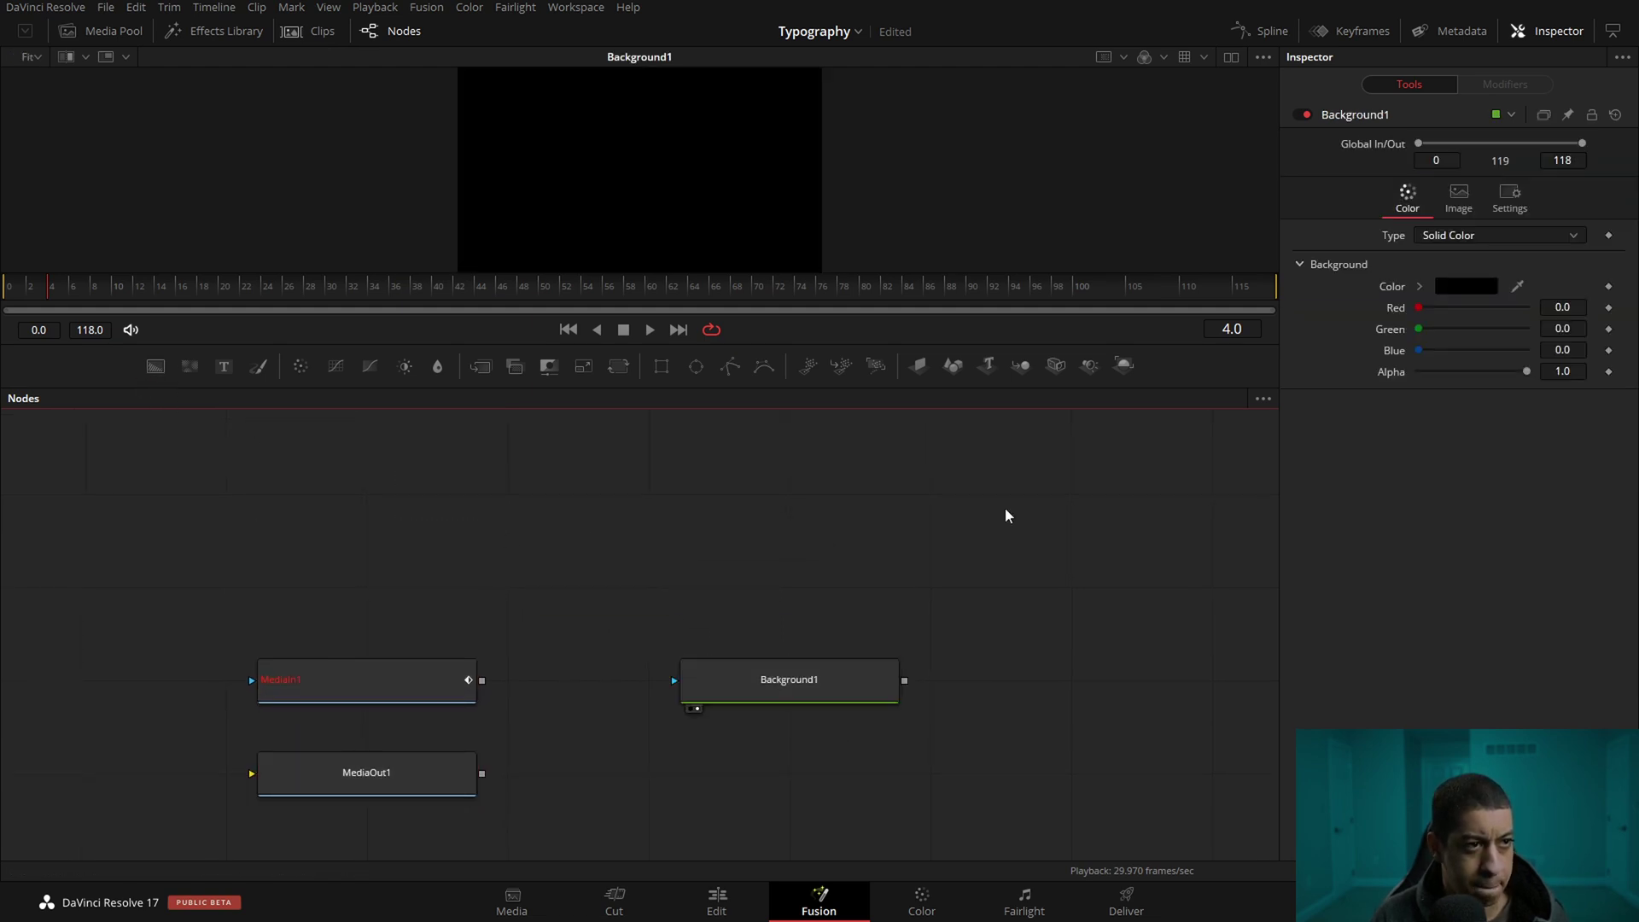
left_click_drag(879, 343, 880, 409)
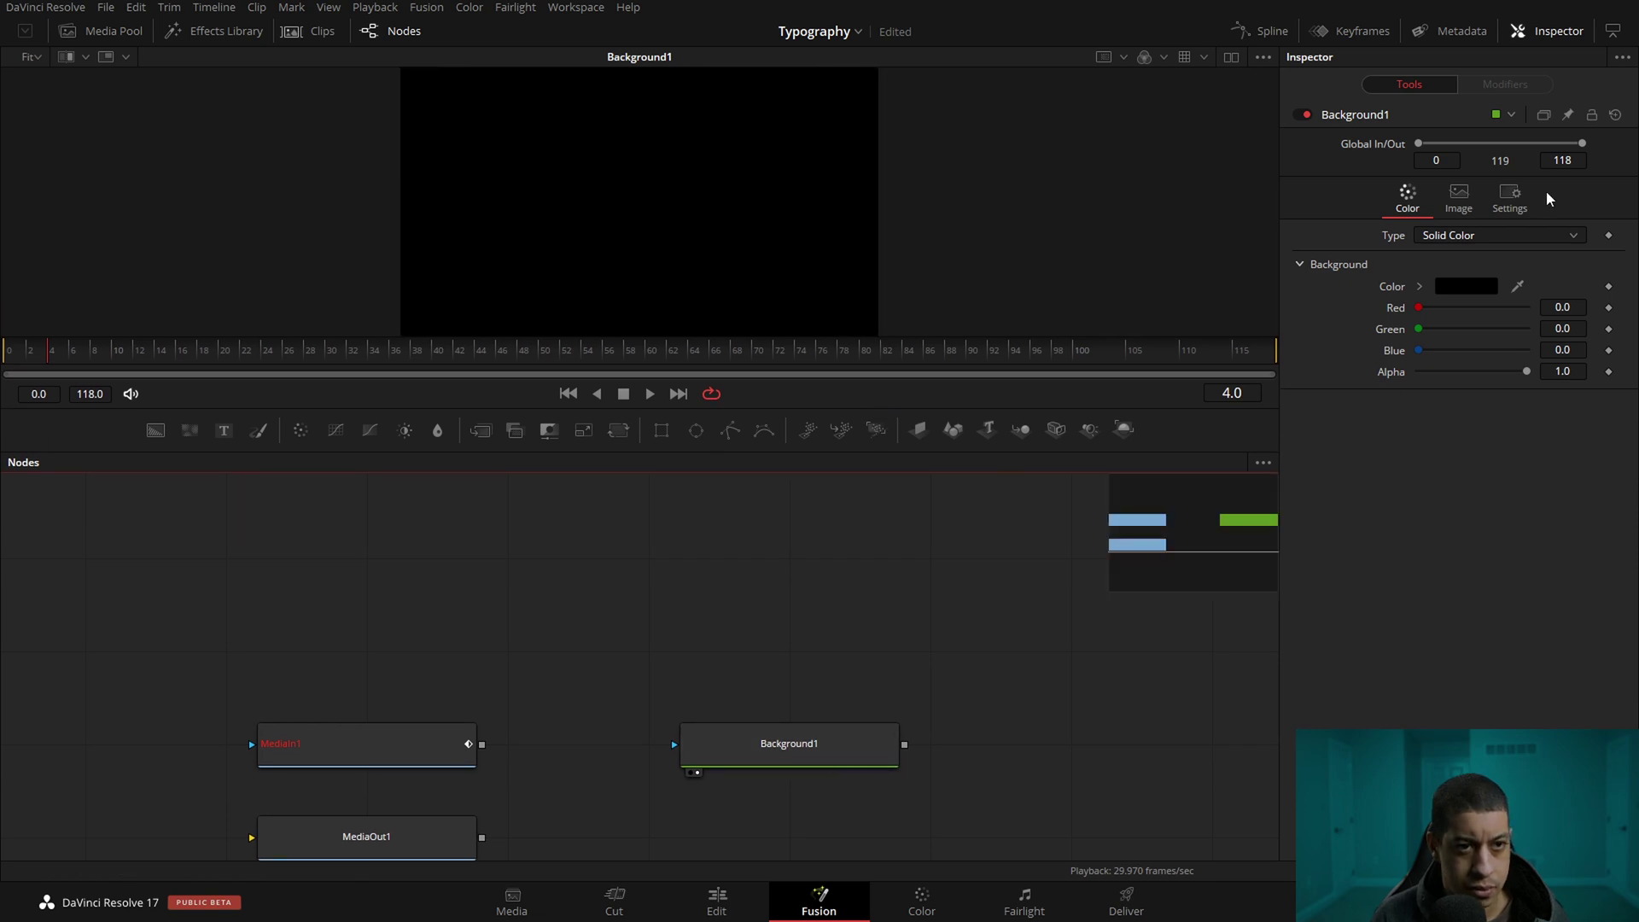
Change Background1 to a Gradient and color its start stop dark red, about Red 0.616, Green 0.157, Blue 0.165
left_click(1490, 234)
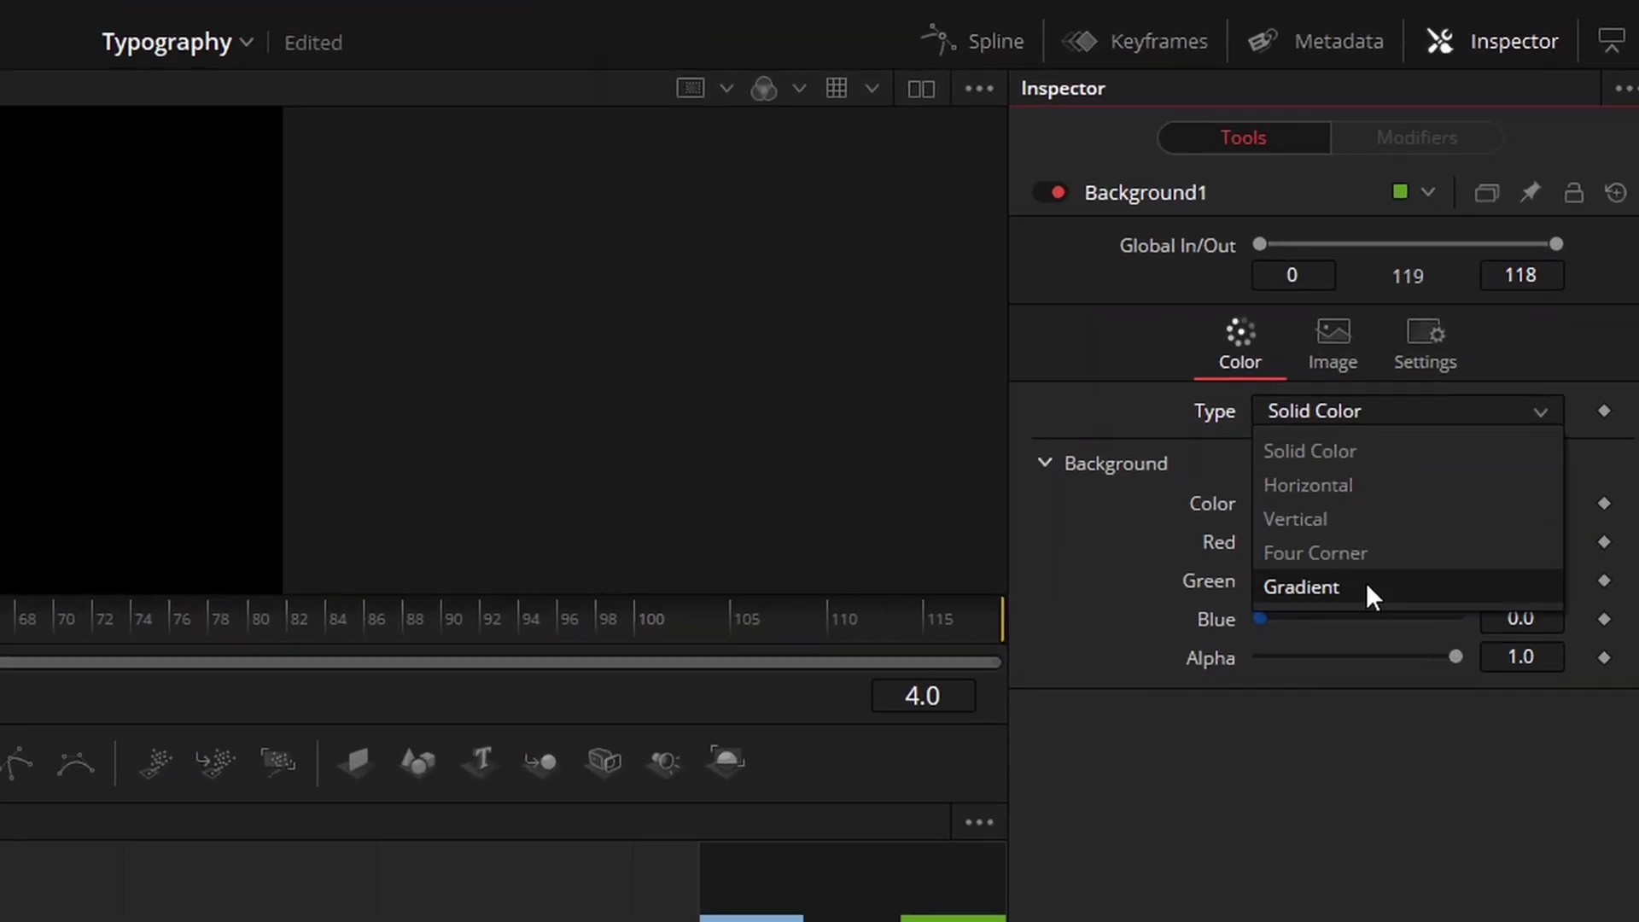
left_click(1366, 588)
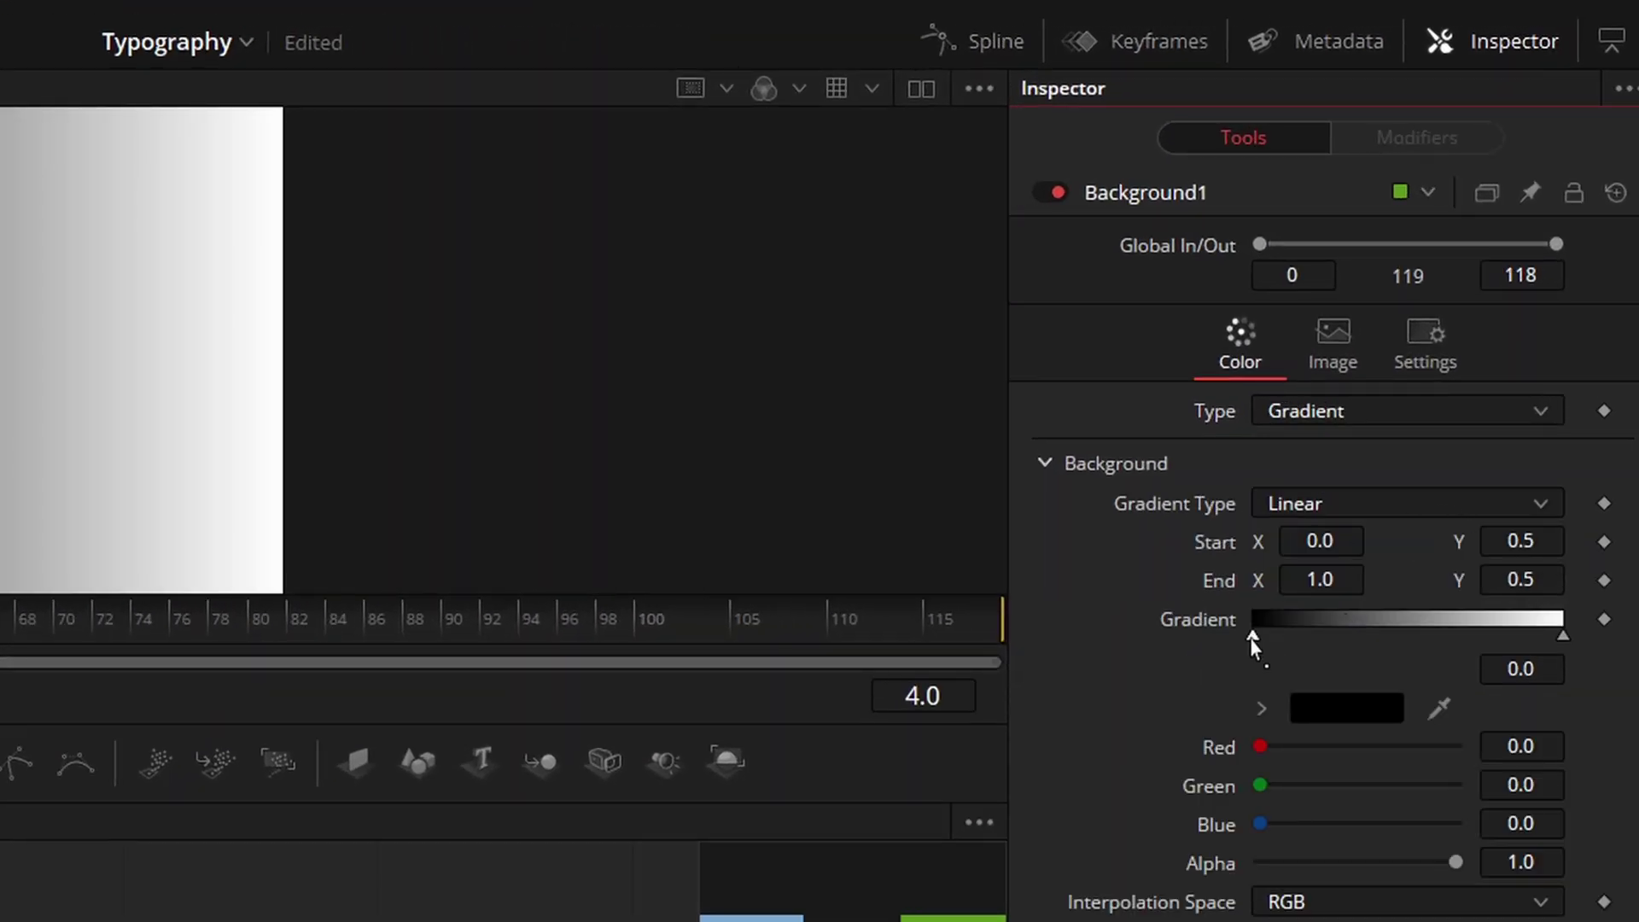
left_click(1347, 708)
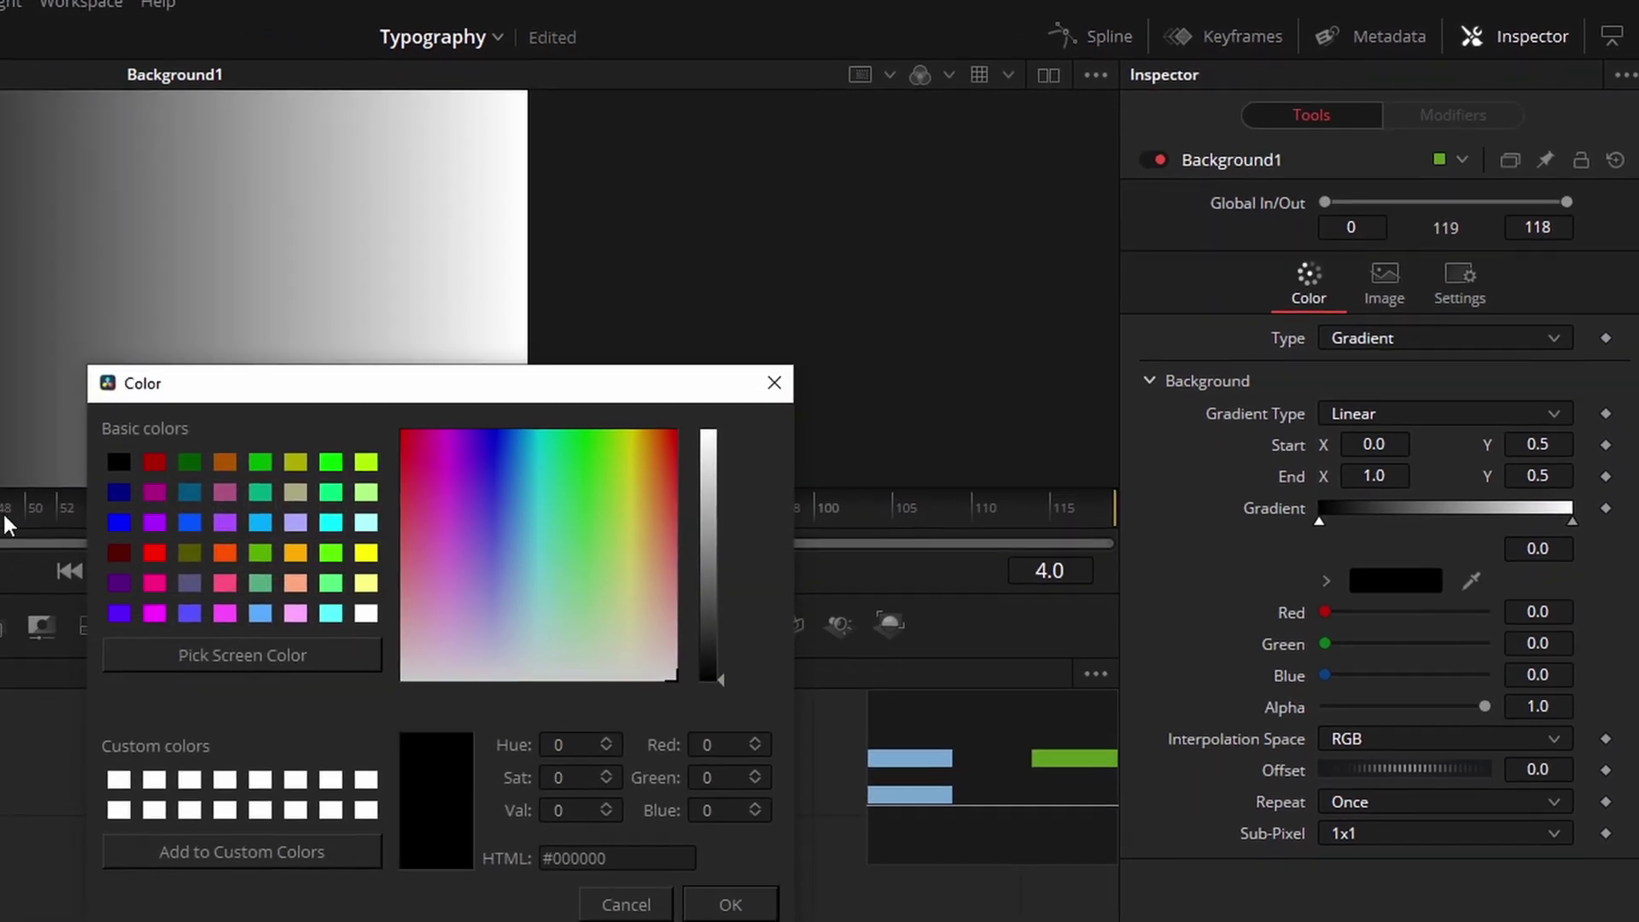
left_click_drag(403, 520, 428, 476)
left_click_drag(729, 498, 730, 517)
left_click_drag(414, 487, 409, 489)
left_click(744, 892)
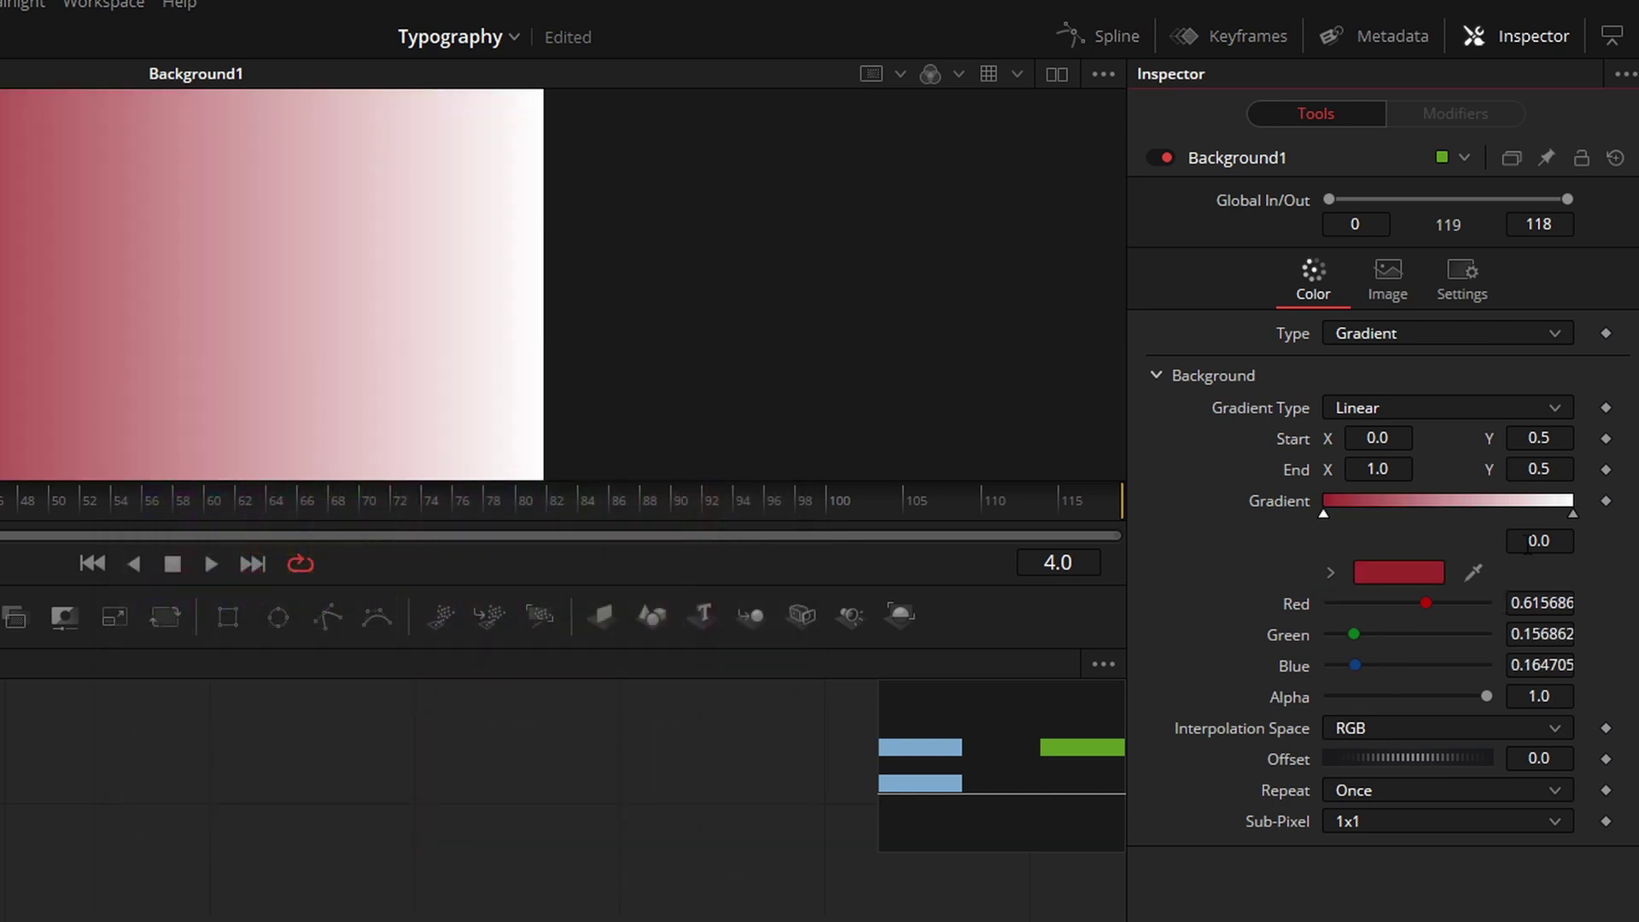
Color the gradient's end stop bright red, #ff1d20
left_click_drag(1579, 516, 1577, 513)
left_click(1396, 573)
left_click_drag(437, 497, 419, 453)
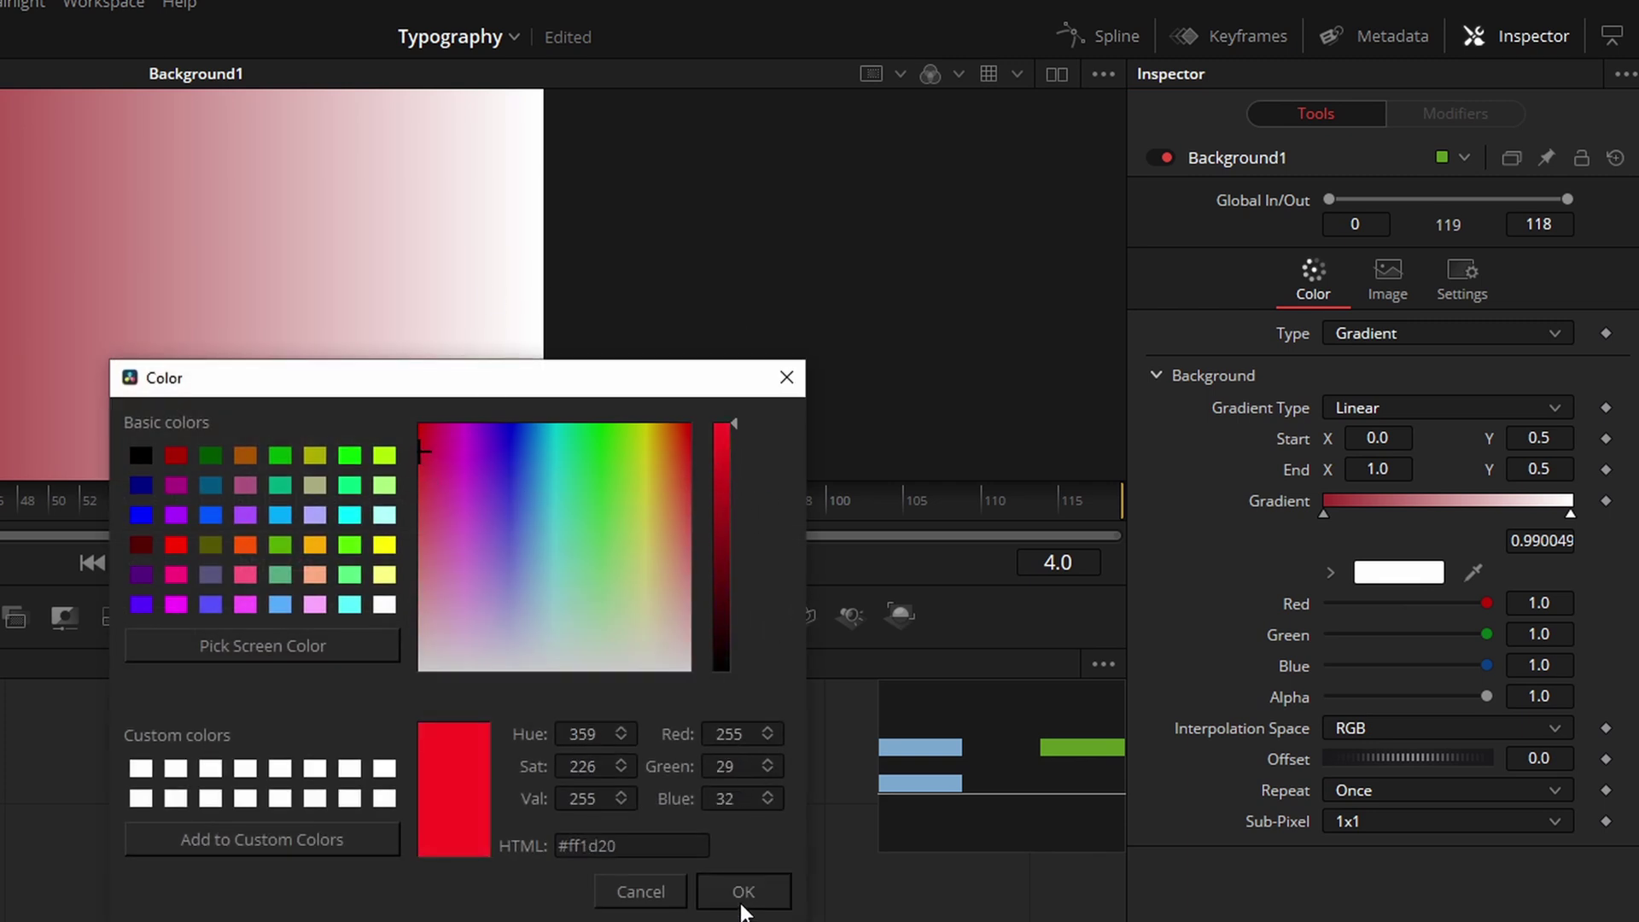
left_click(742, 891)
Make the gradient Radial, placing its start point near the image's lower-right corner and its end point near the center
left_click(1483, 300)
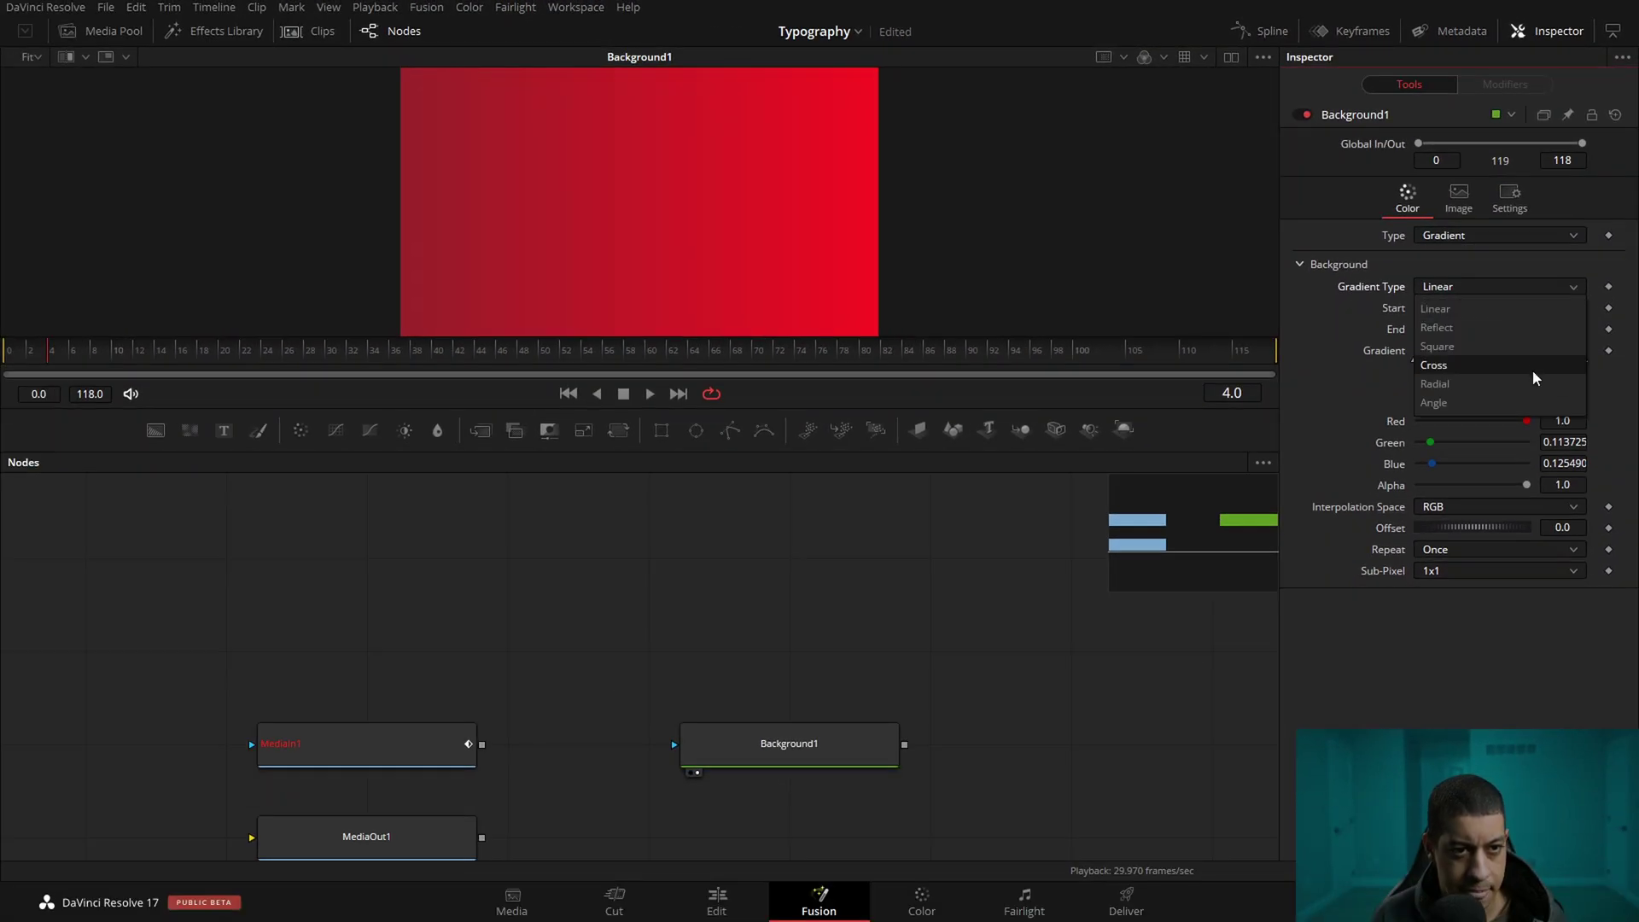
left_click(1518, 403)
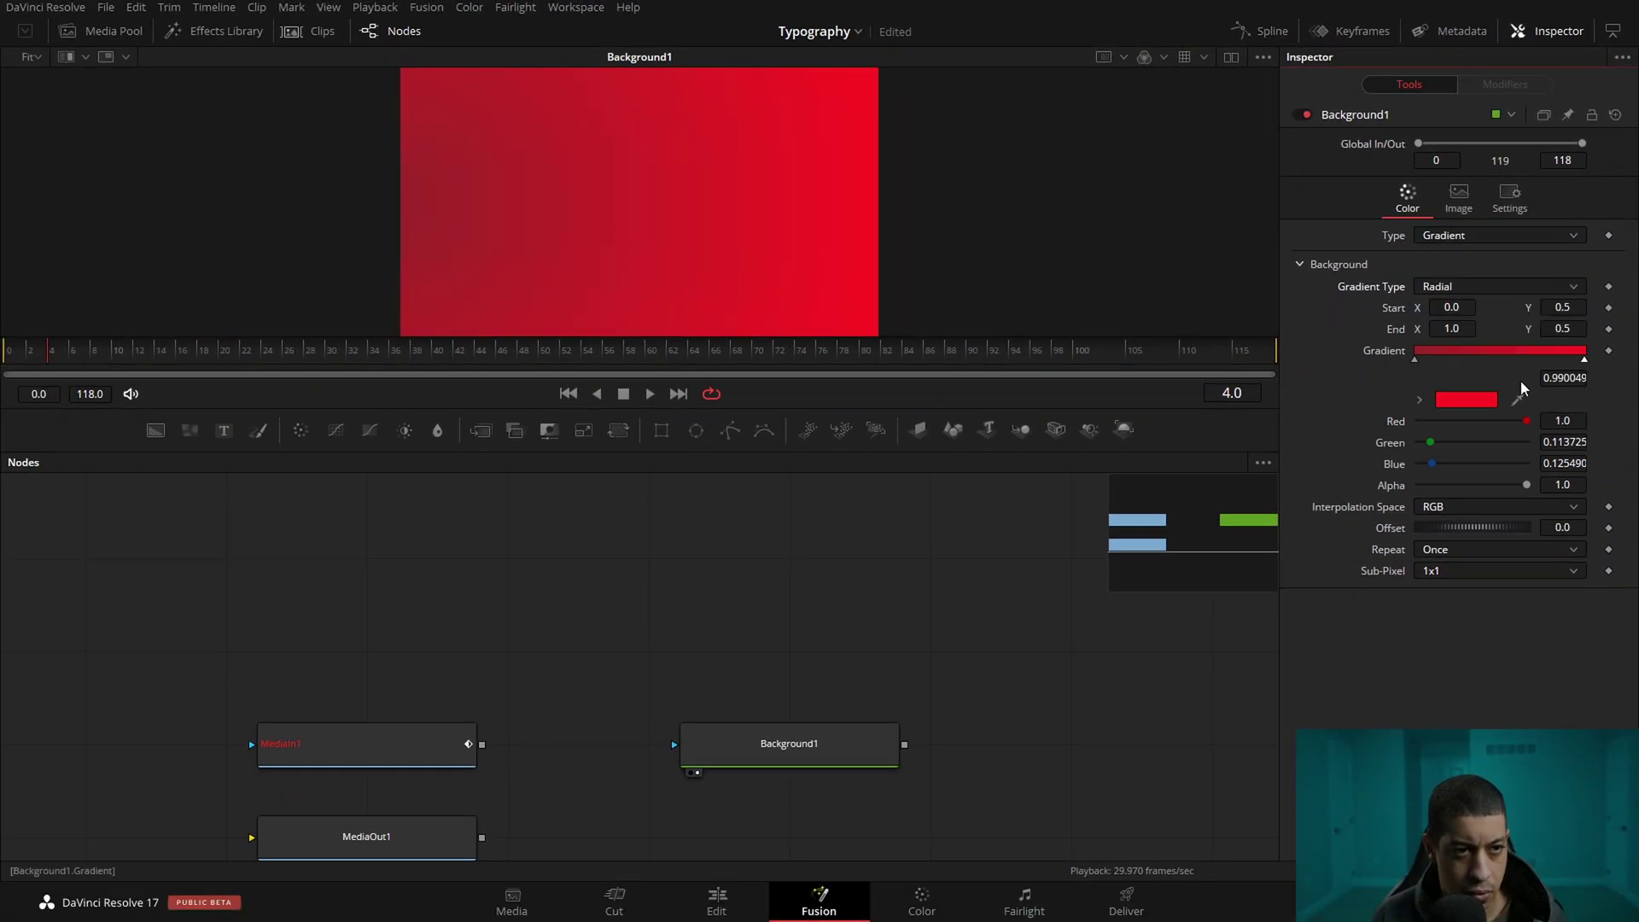
mouse_move(892, 600)
left_mouse_down()
mouse_move(736, 773)
mouse_move(672, 271)
left_mouse_up()
left_click_drag(878, 202, 770, 237)
left_click_drag(405, 206, 843, 310)
left_click_drag(769, 240, 632, 181)
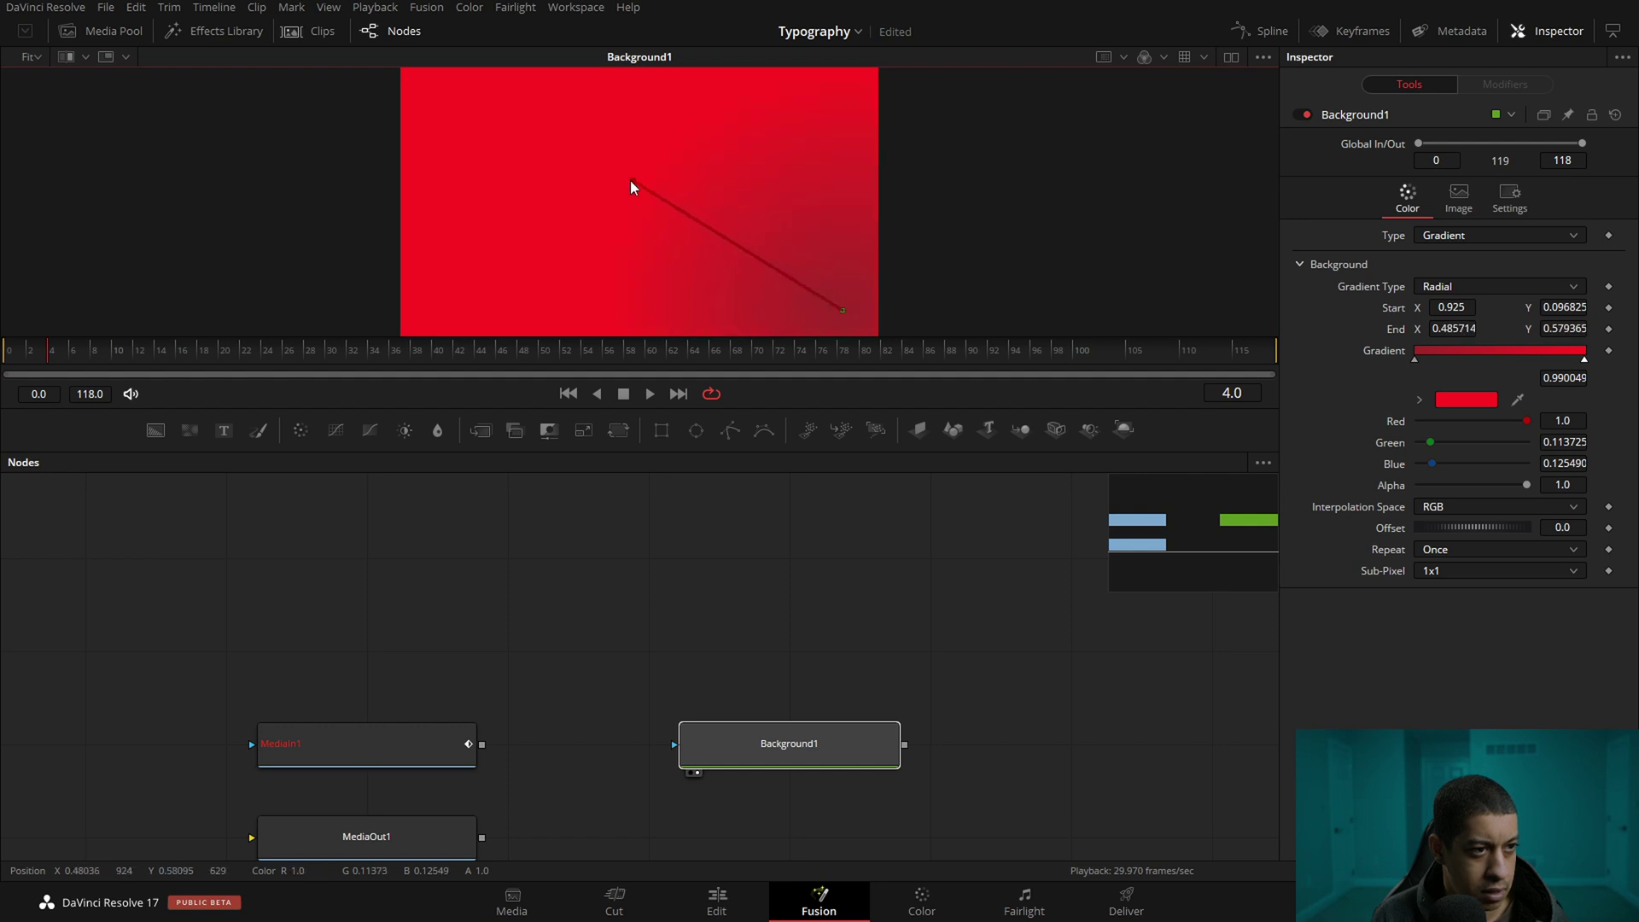
mouse_move(841, 312)
left_mouse_down()
mouse_move(599, 197)
mouse_move(609, 180)
mouse_move(850, 309)
left_mouse_up()
Reverse the gradient to run from bright to dark red, with its start near the image center and its end beyond the lower-right corner
mouse_move(1414, 359)
left_mouse_down()
mouse_move(1578, 359)
mouse_move(1385, 354)
left_mouse_up()
left_click_drag(1515, 360, 1602, 362)
left_click_drag(609, 178, 653, 215)
left_click_drag(1002, 315, 1011, 266)
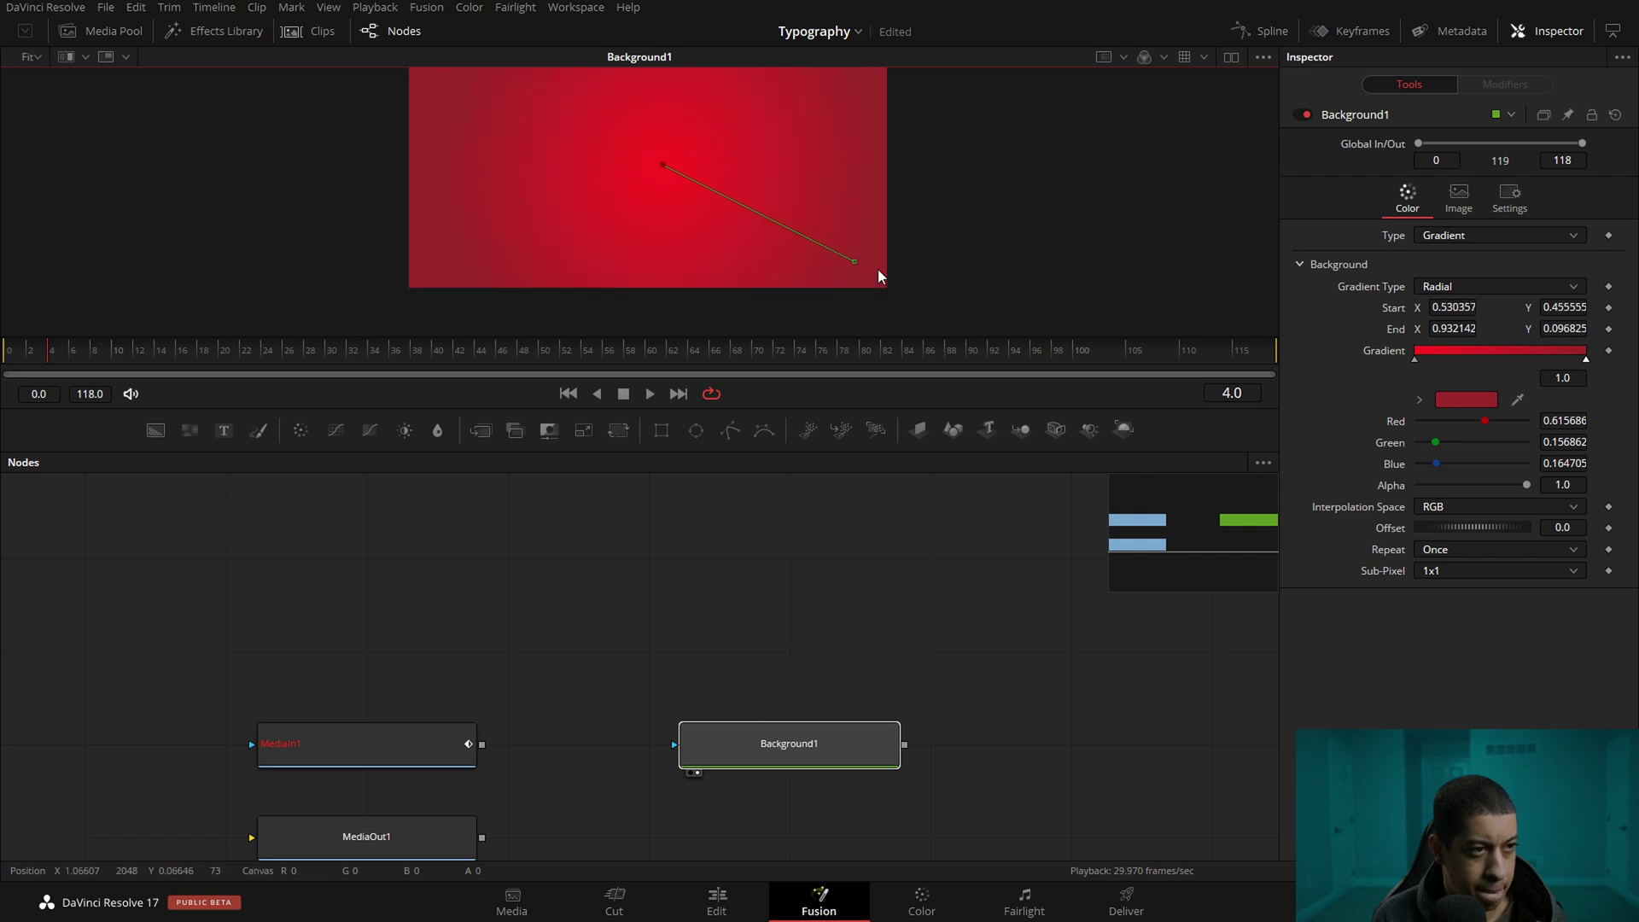
left_click_drag(854, 262, 996, 256)
Center the gradient's start point at X 0.5, Y 0.5
left_click(1465, 307)
type("0.5")
key("Tab")
type("0.5")
key("Tab")
left_click(849, 594)
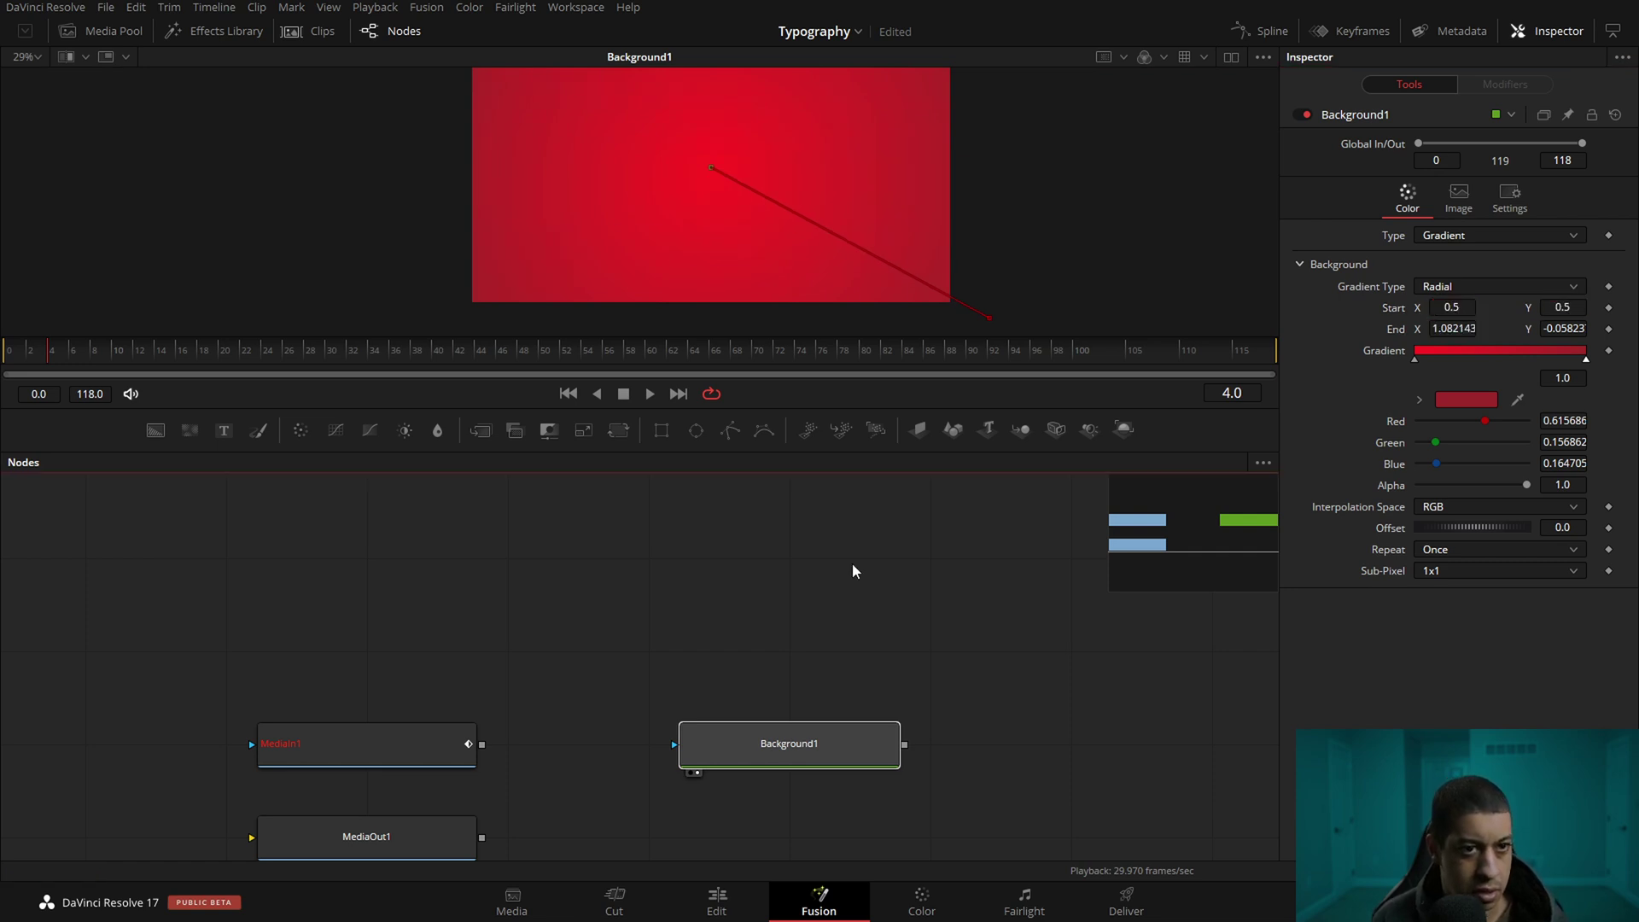
Enlarge the viewer to show the whole background and move Background1 level with MediaOut1
left_click_drag(1049, 164, 1035, 232)
left_click_drag(880, 409, 884, 471)
left_click_drag(922, 727, 731, 644)
left_click_drag(552, 763, 555, 809)
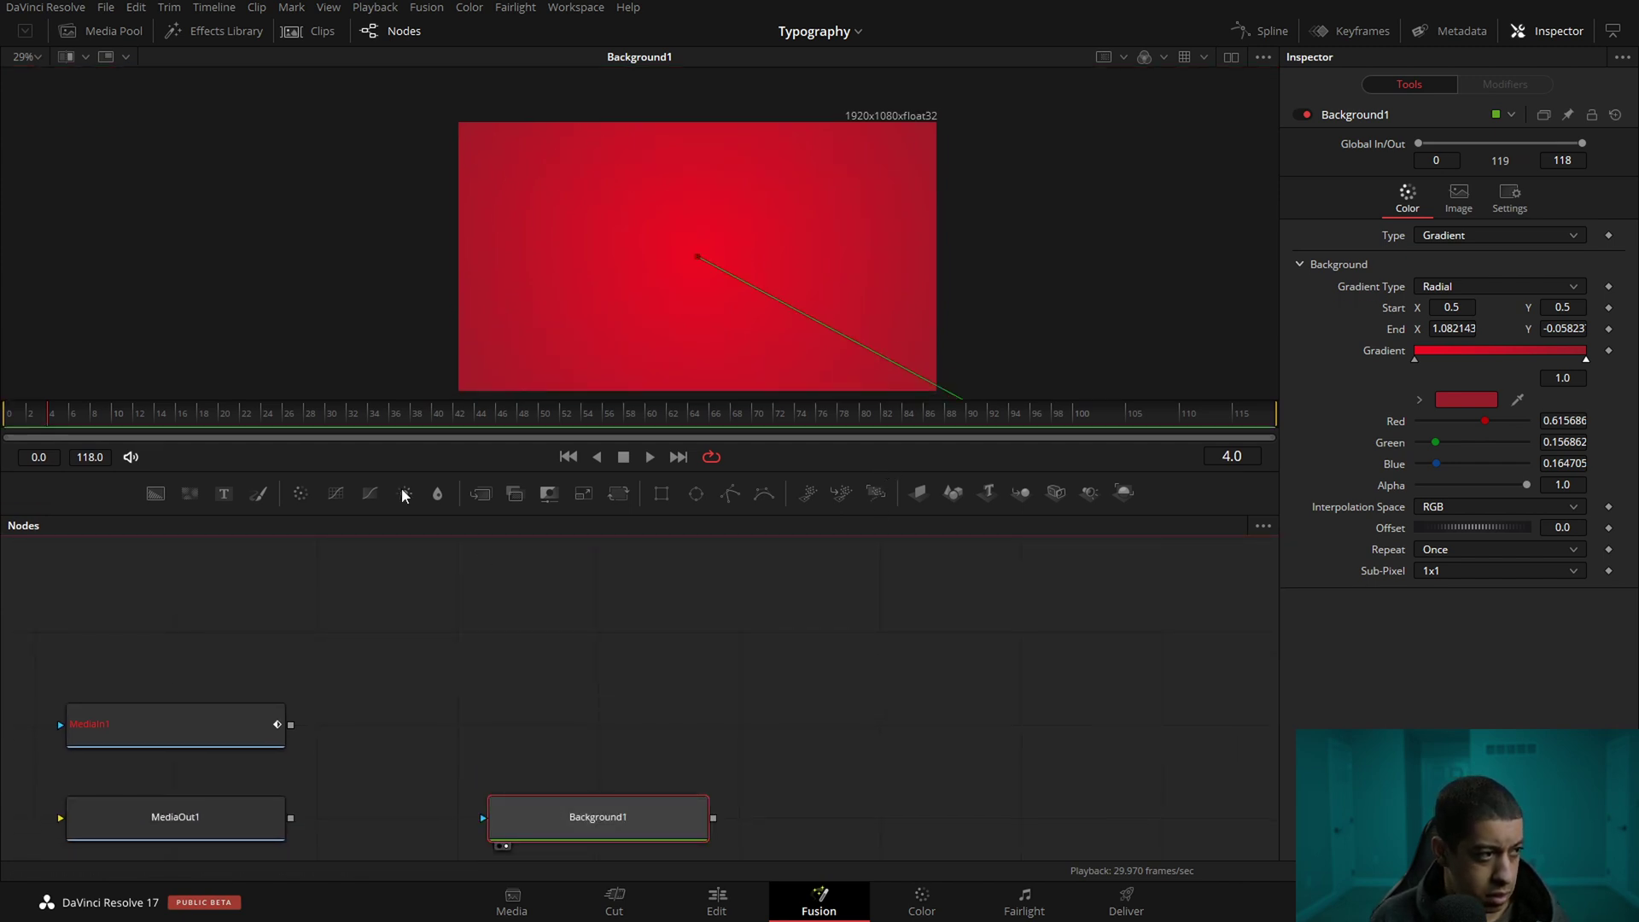
Play the beginning of the composition to hear the first spoken words
left_click(652, 459)
left_click(625, 457)
left_click(713, 555)
Add a Text+ node above Background1 with the text "Today"
left_click_drag(224, 493, 597, 629)
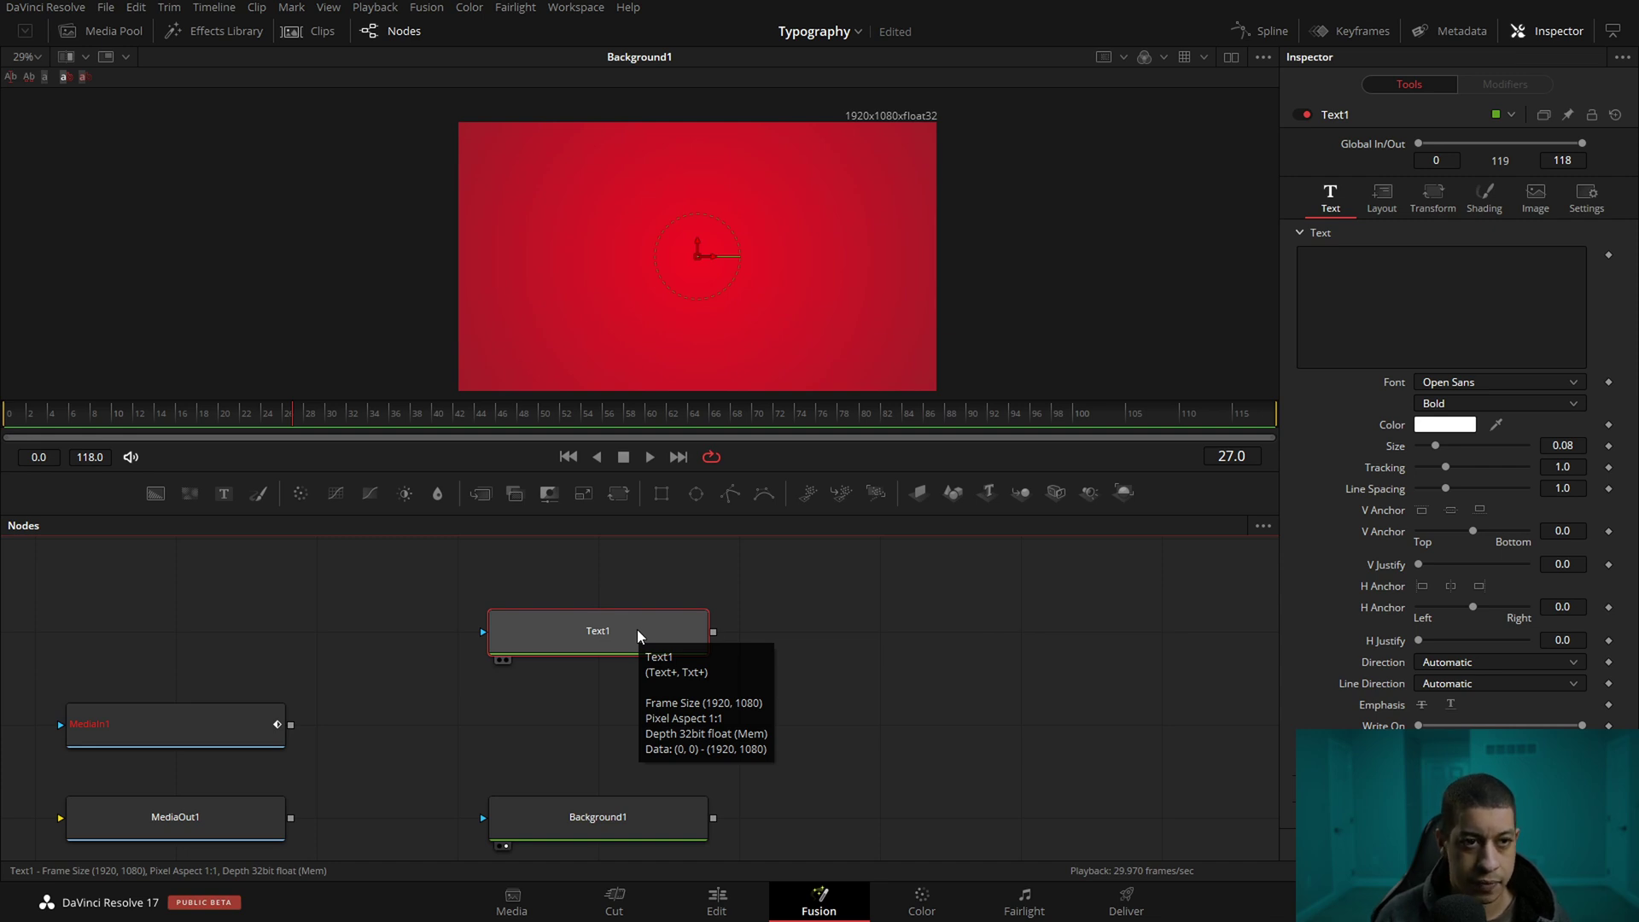
left_click(1399, 260)
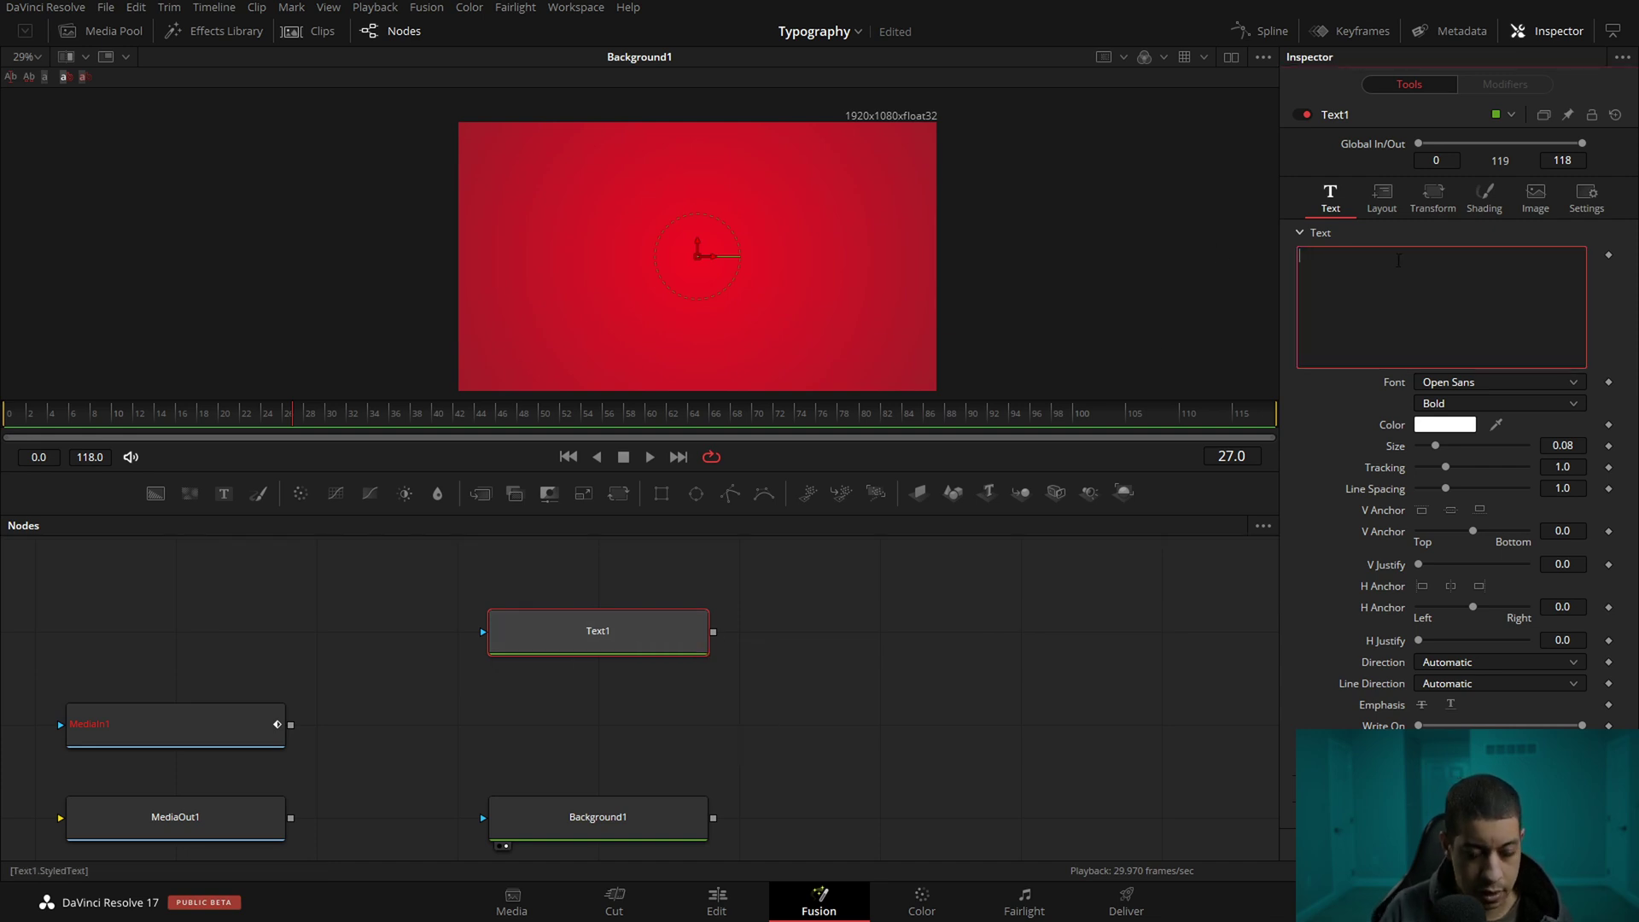
type("Today")
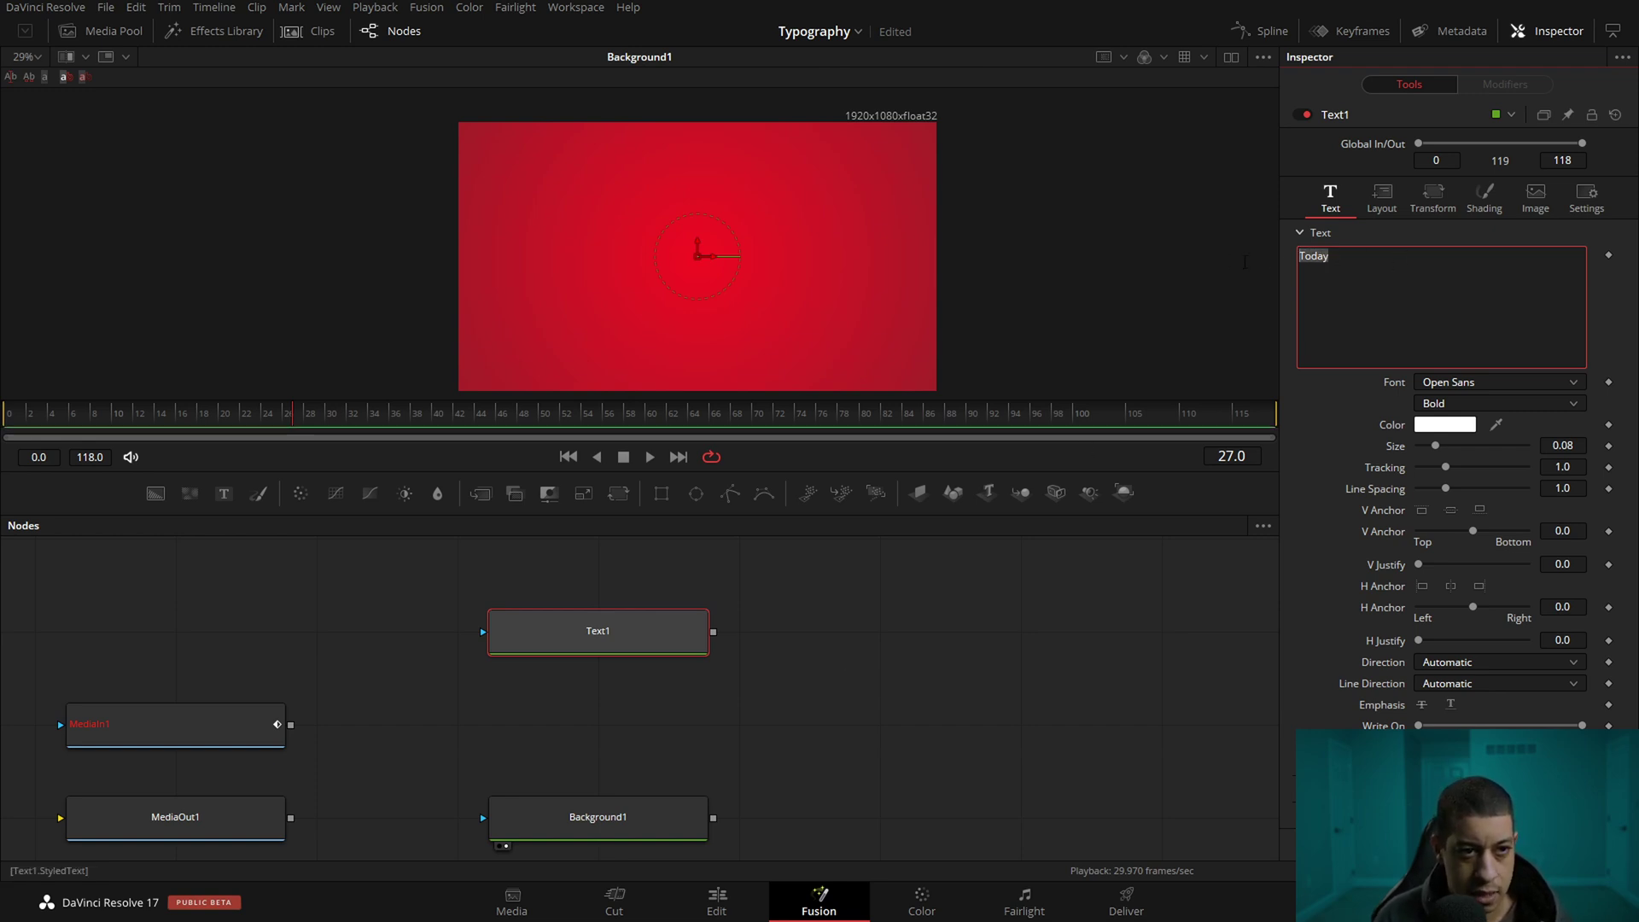
left_click(629, 631)
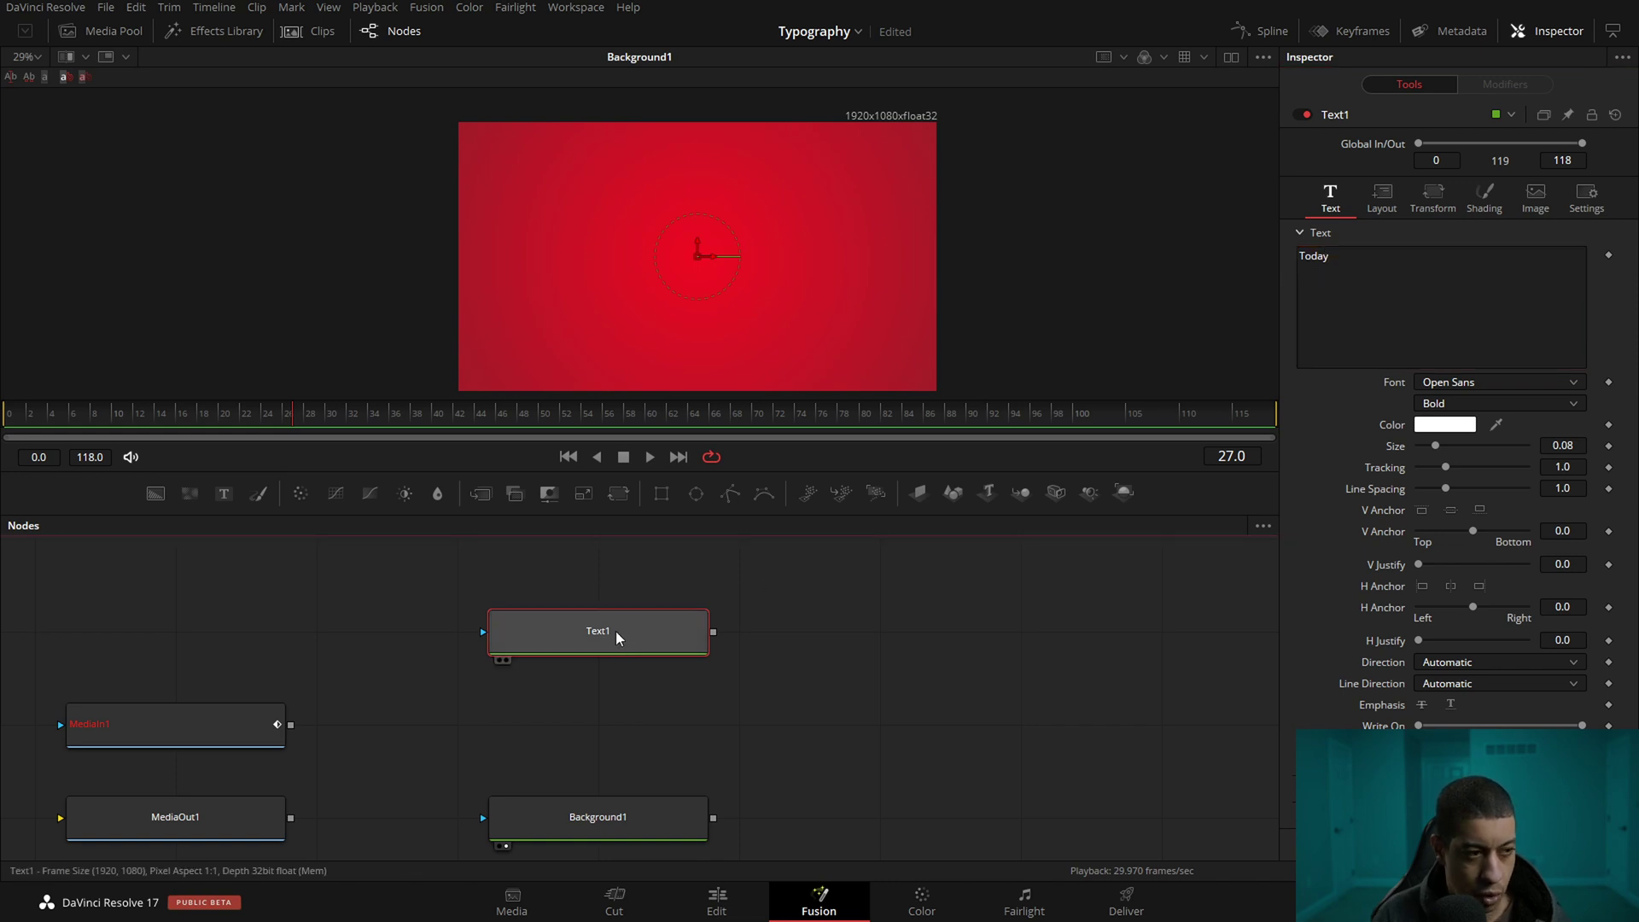
key("F2")
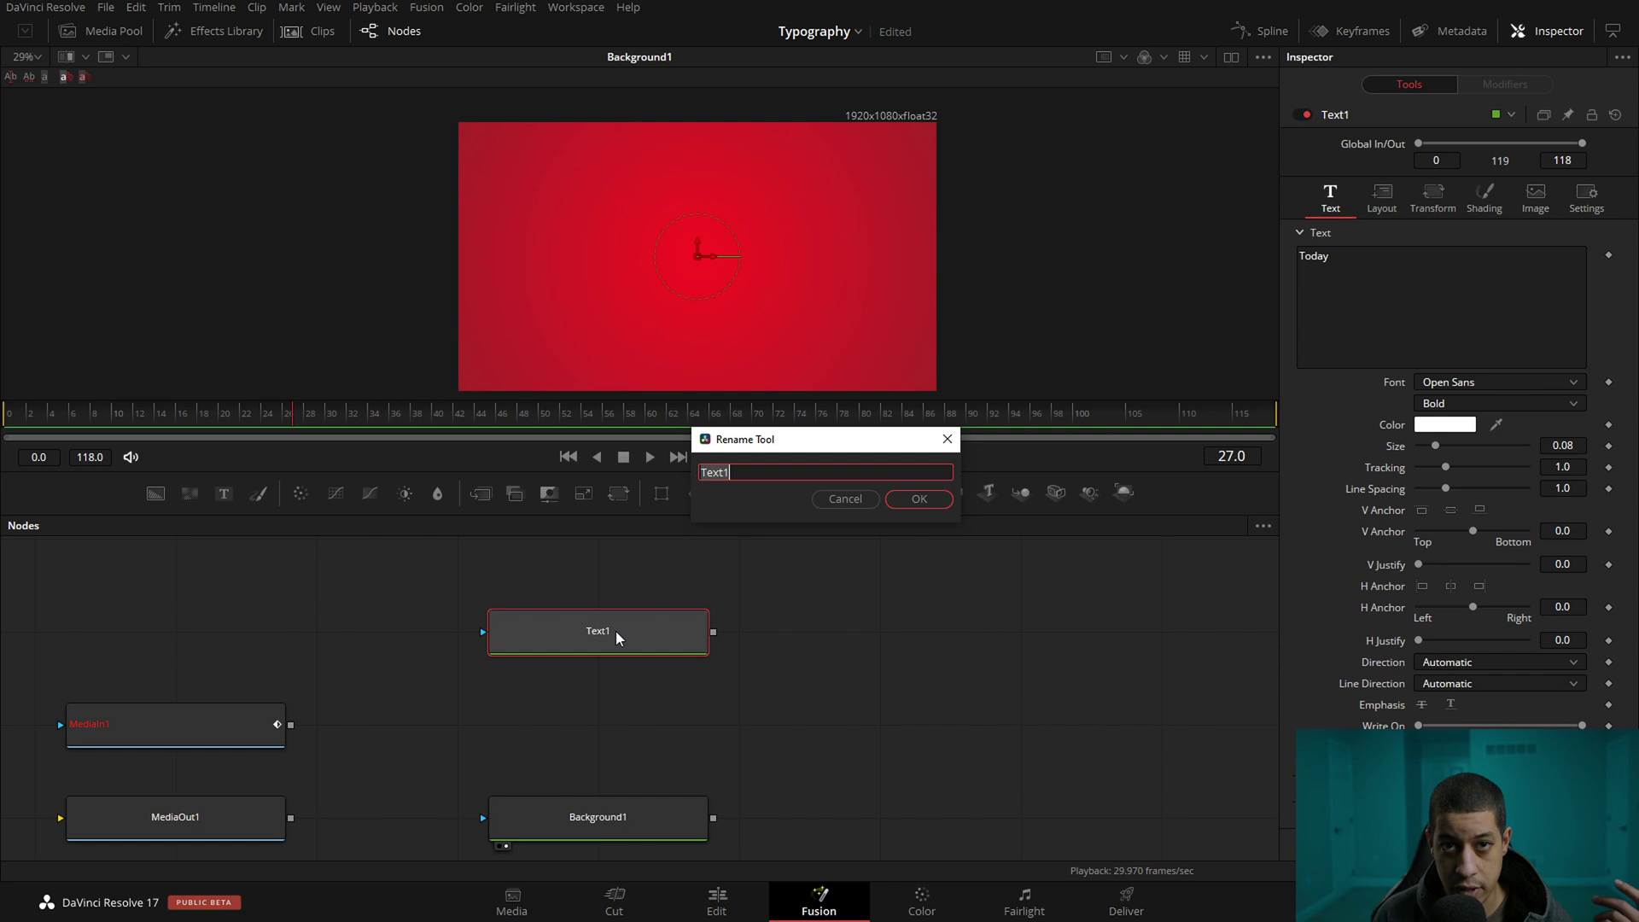
left_click(843, 500)
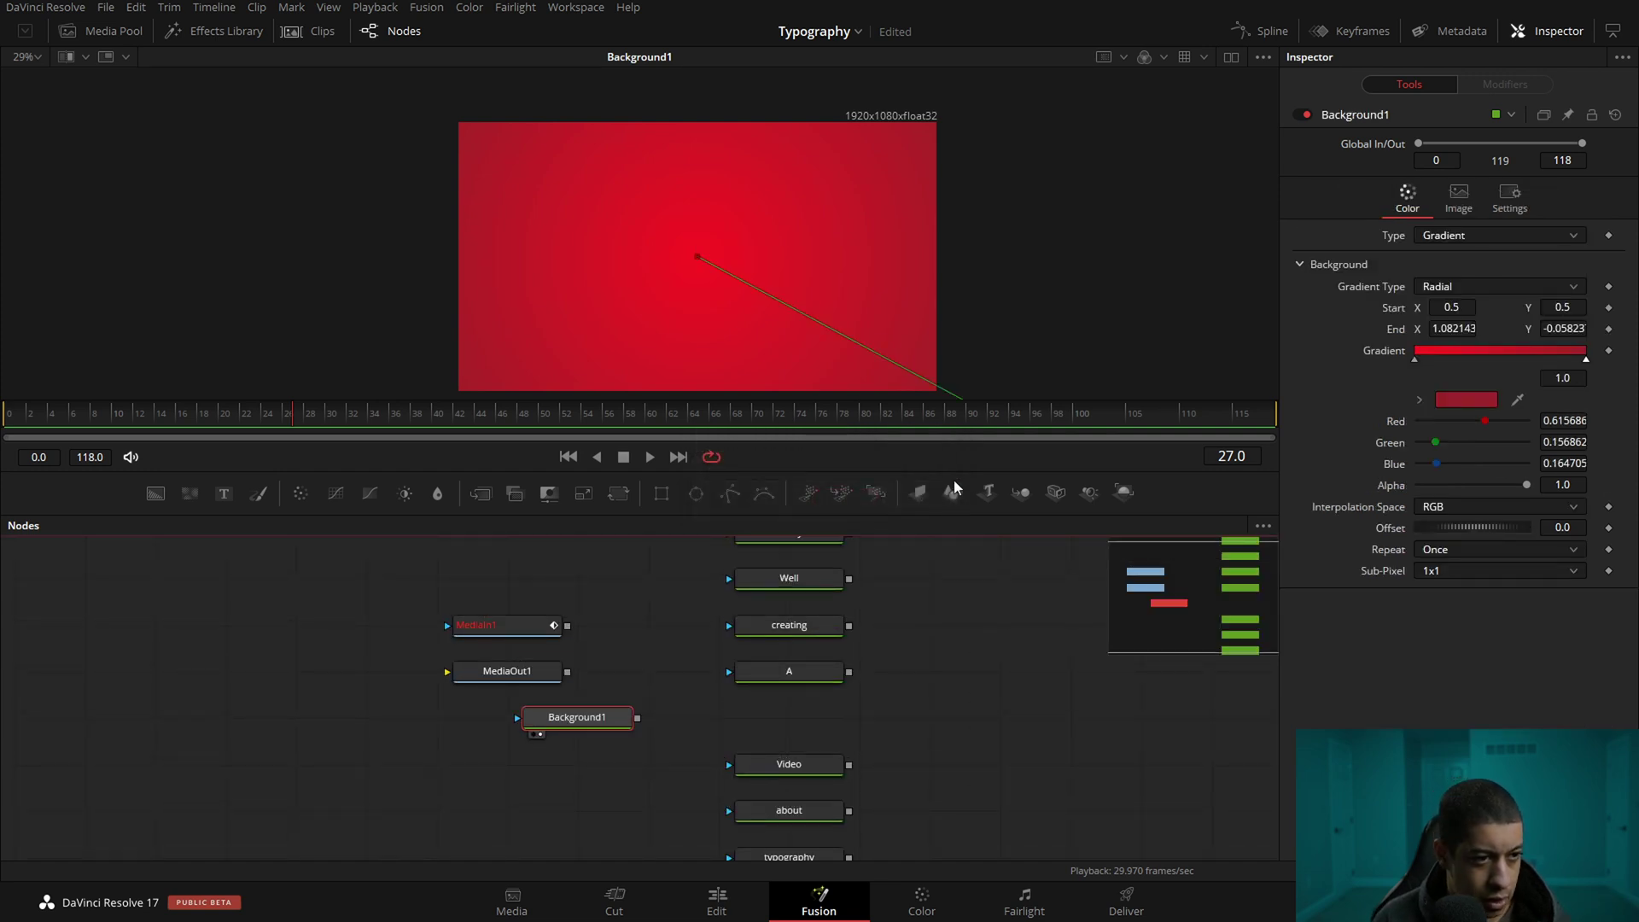
Enlarge the node graph and arrange the word nodes in one even column with Background1 directly beneath the typography node
left_click_drag(955, 478, 955, 382)
left_click_drag(581, 628, 788, 818)
left_click_drag(976, 645, 954, 720)
scroll(948, 729, "down", 3)
left_click_drag(878, 567, 726, 710)
left_click_drag(753, 707, 762, 674)
left_click(944, 632)
left_click_drag(924, 536, 899, 616)
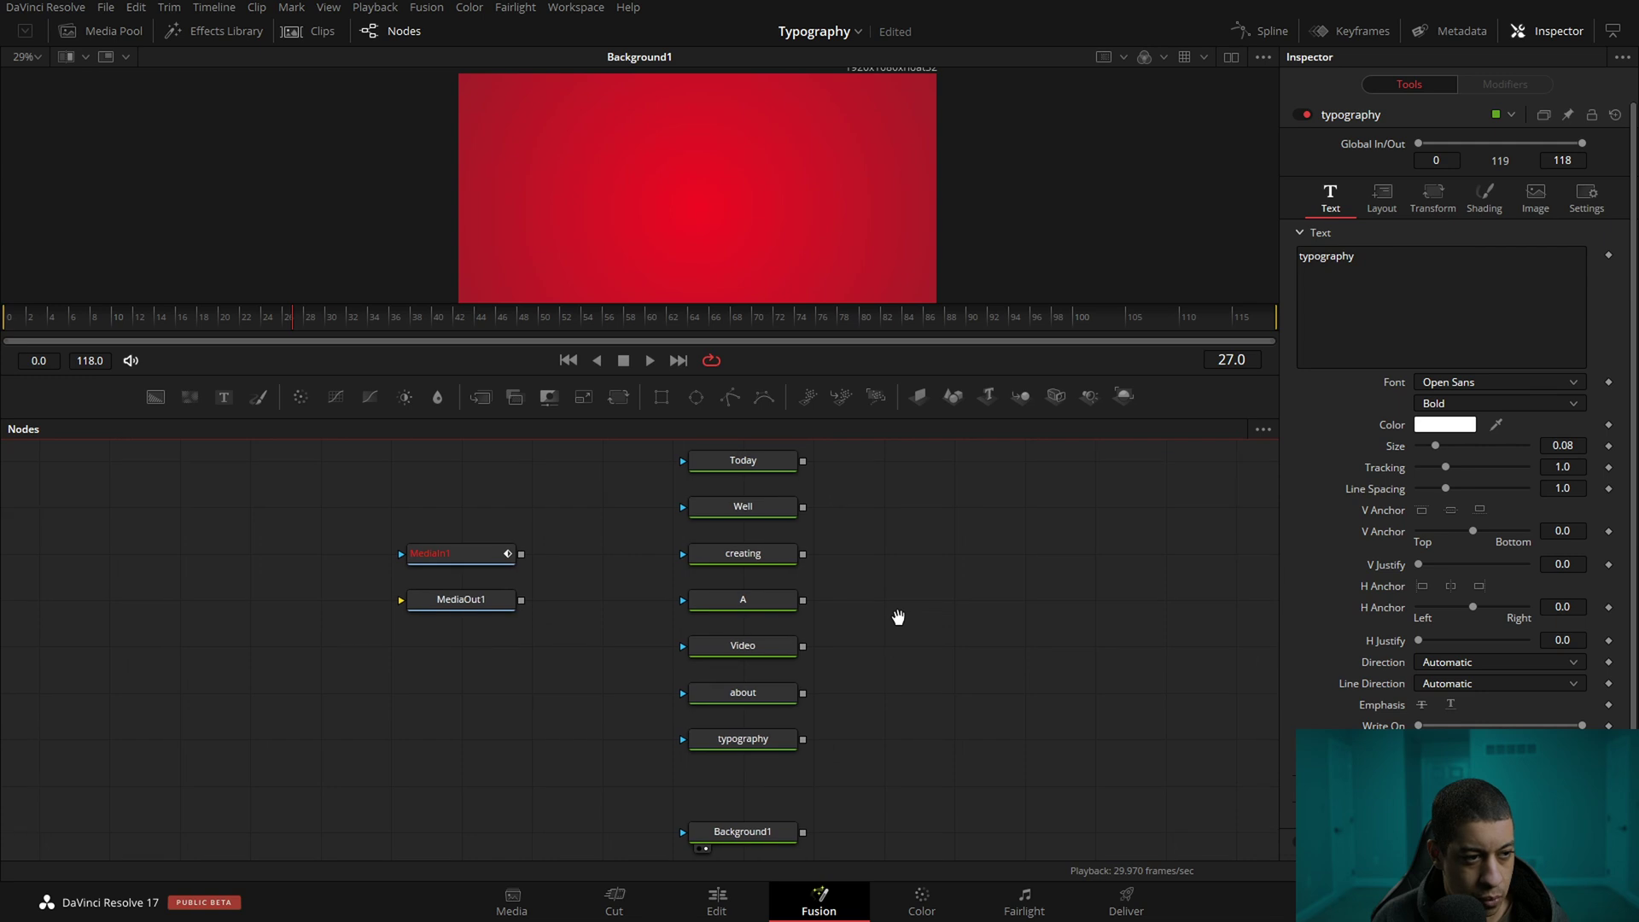
left_click_drag(736, 833, 799, 789)
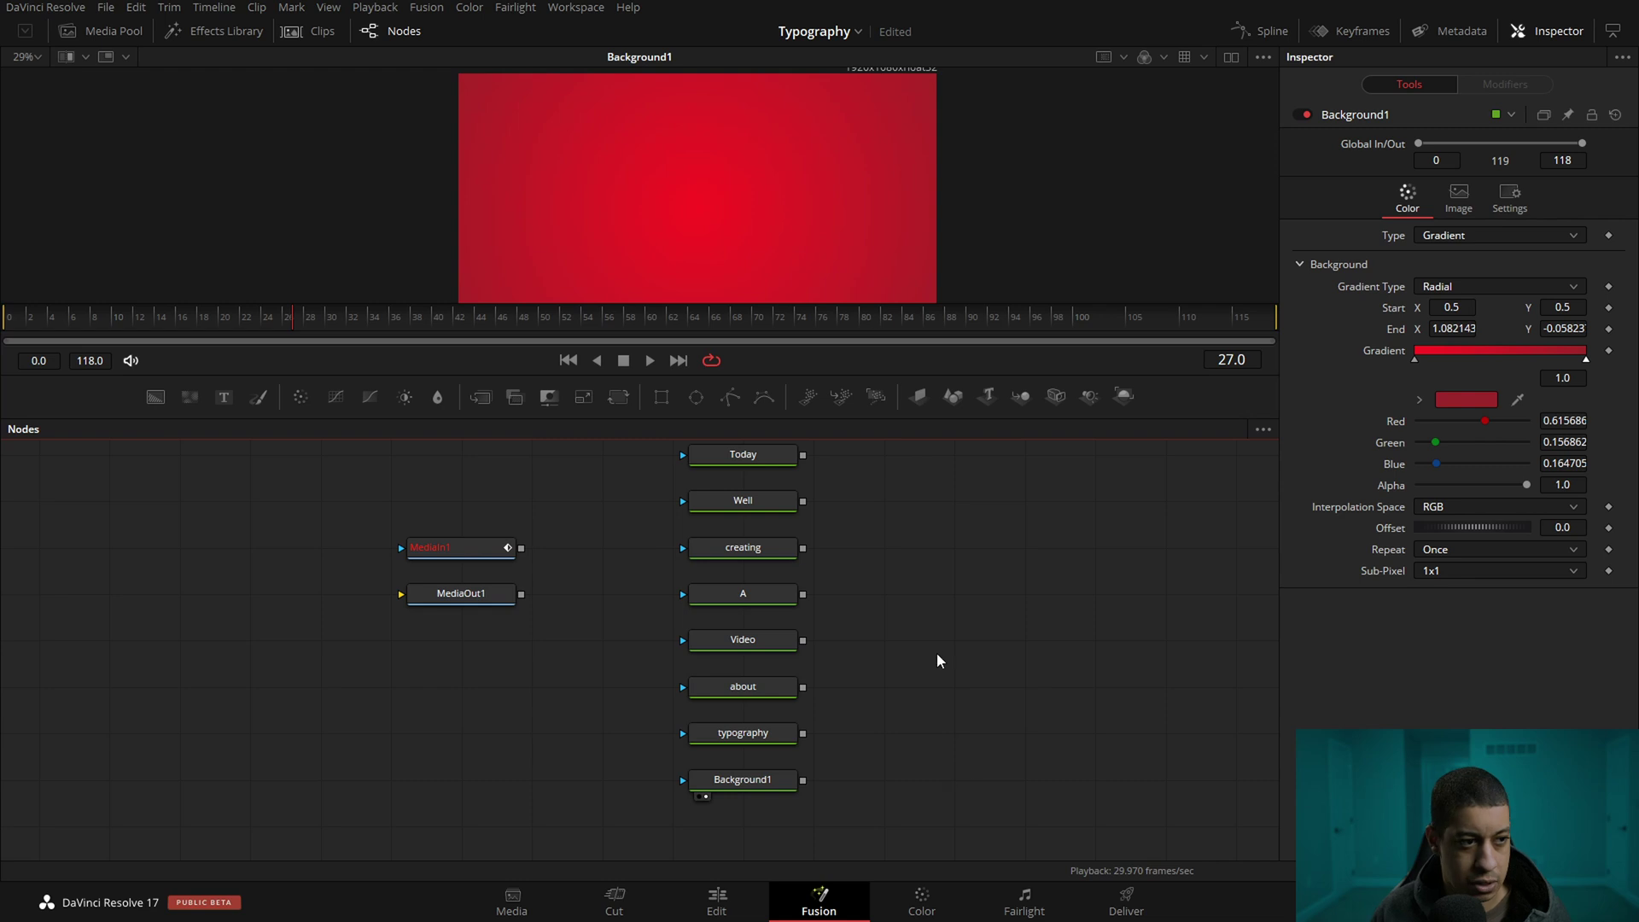
Show the Today node in the viewer and set its font to Futura PT Bold
left_click(1534, 384)
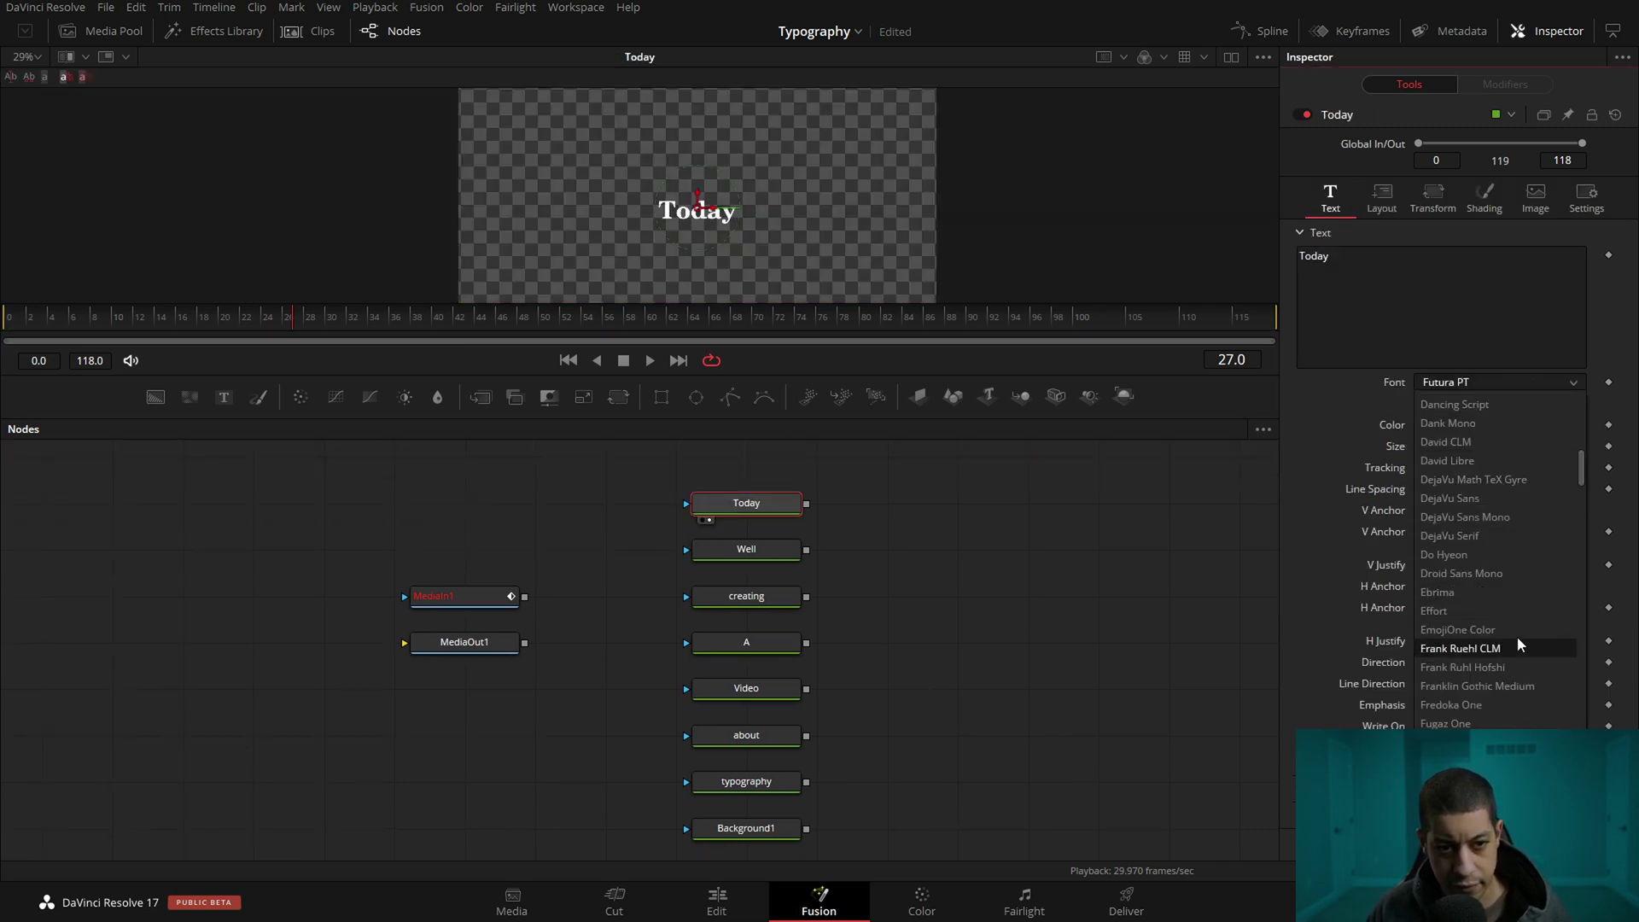
left_click(1045, 587)
left_click(666, 190)
left_click(875, 551)
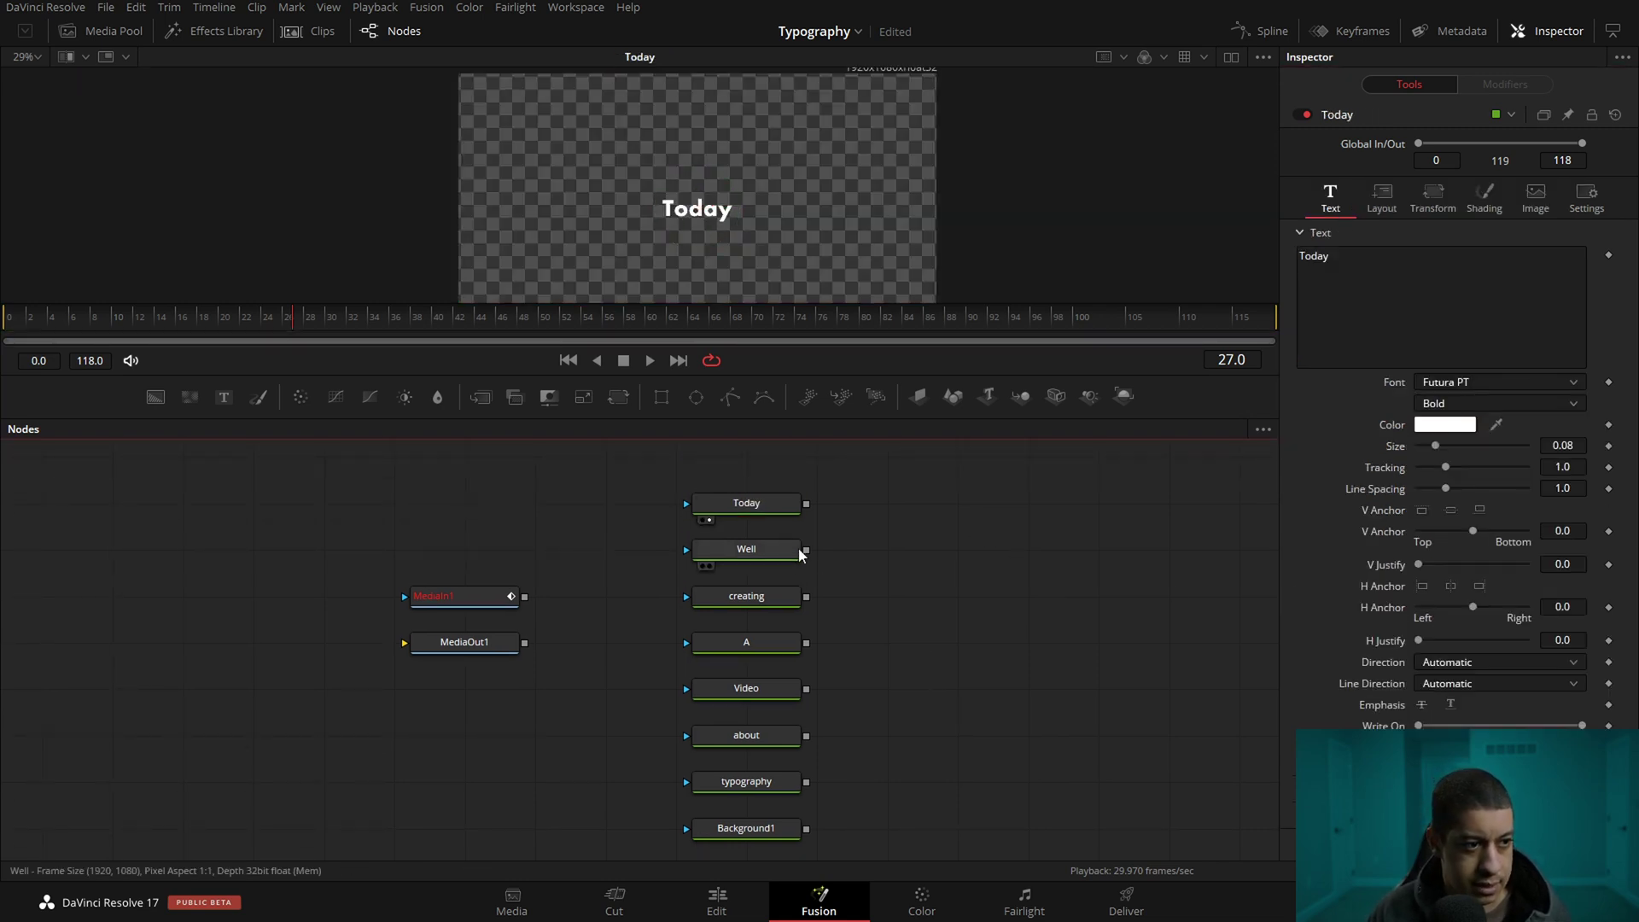
Change the Today node's text to uppercase "TODAY"
left_click(745, 502)
key("BackSpace")
type("TODAY")
left_click(1043, 694)
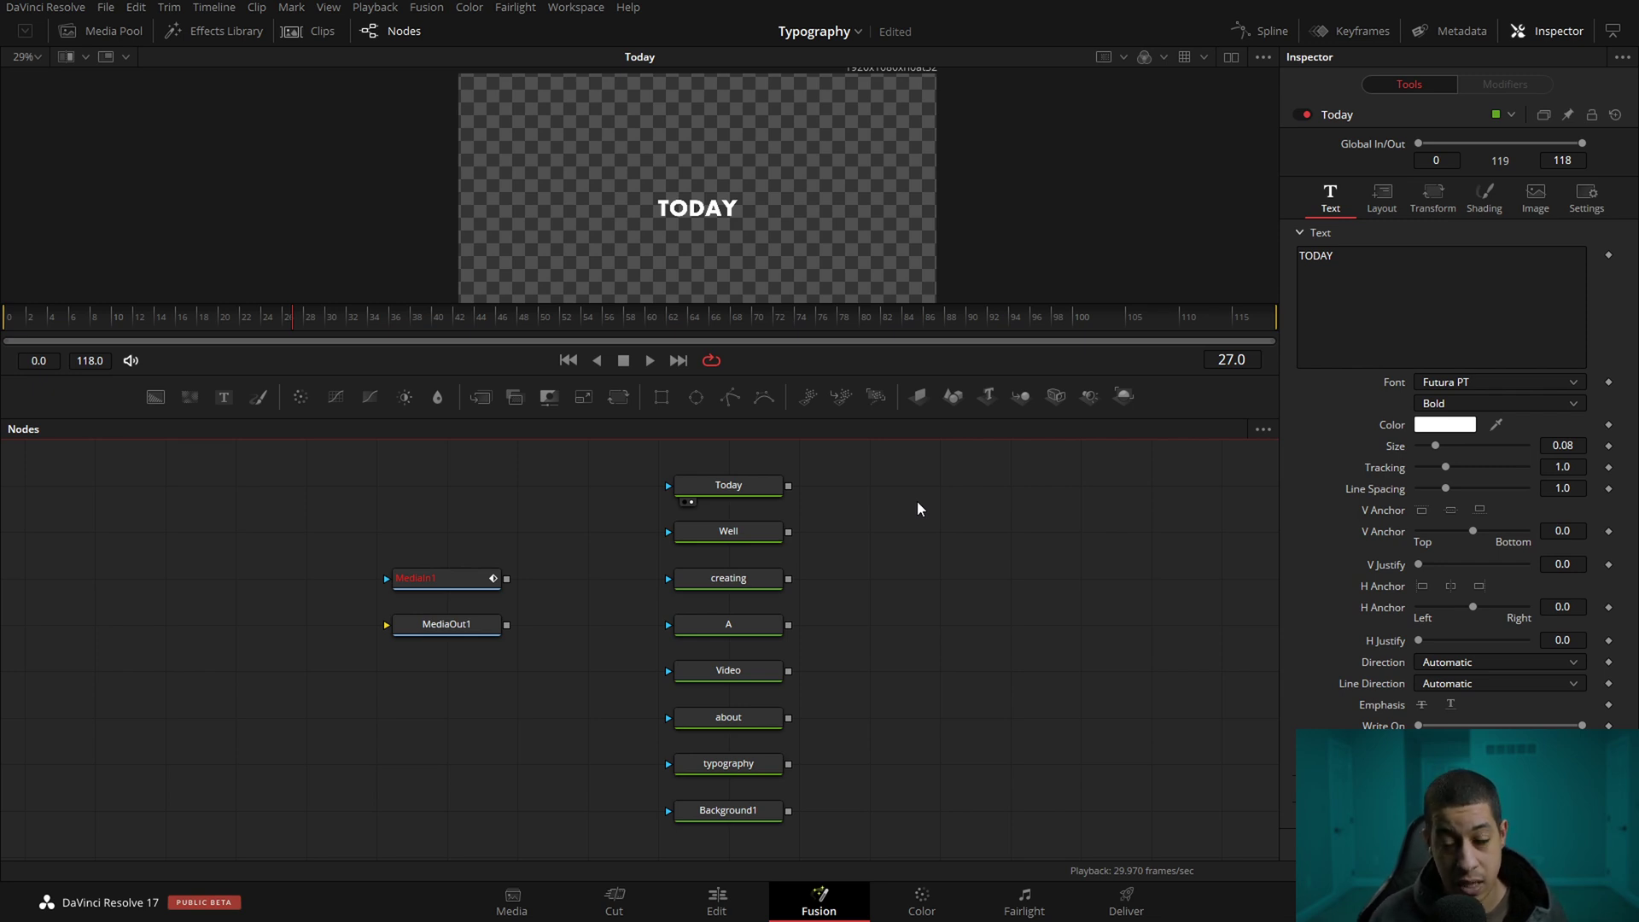
Play and scrub the opening frames to locate the first spoken word, and park the playhead at frame 4
mouse_move(1582, 724)
left_mouse_down()
mouse_move(1436, 725)
mouse_move(1582, 725)
left_mouse_up()
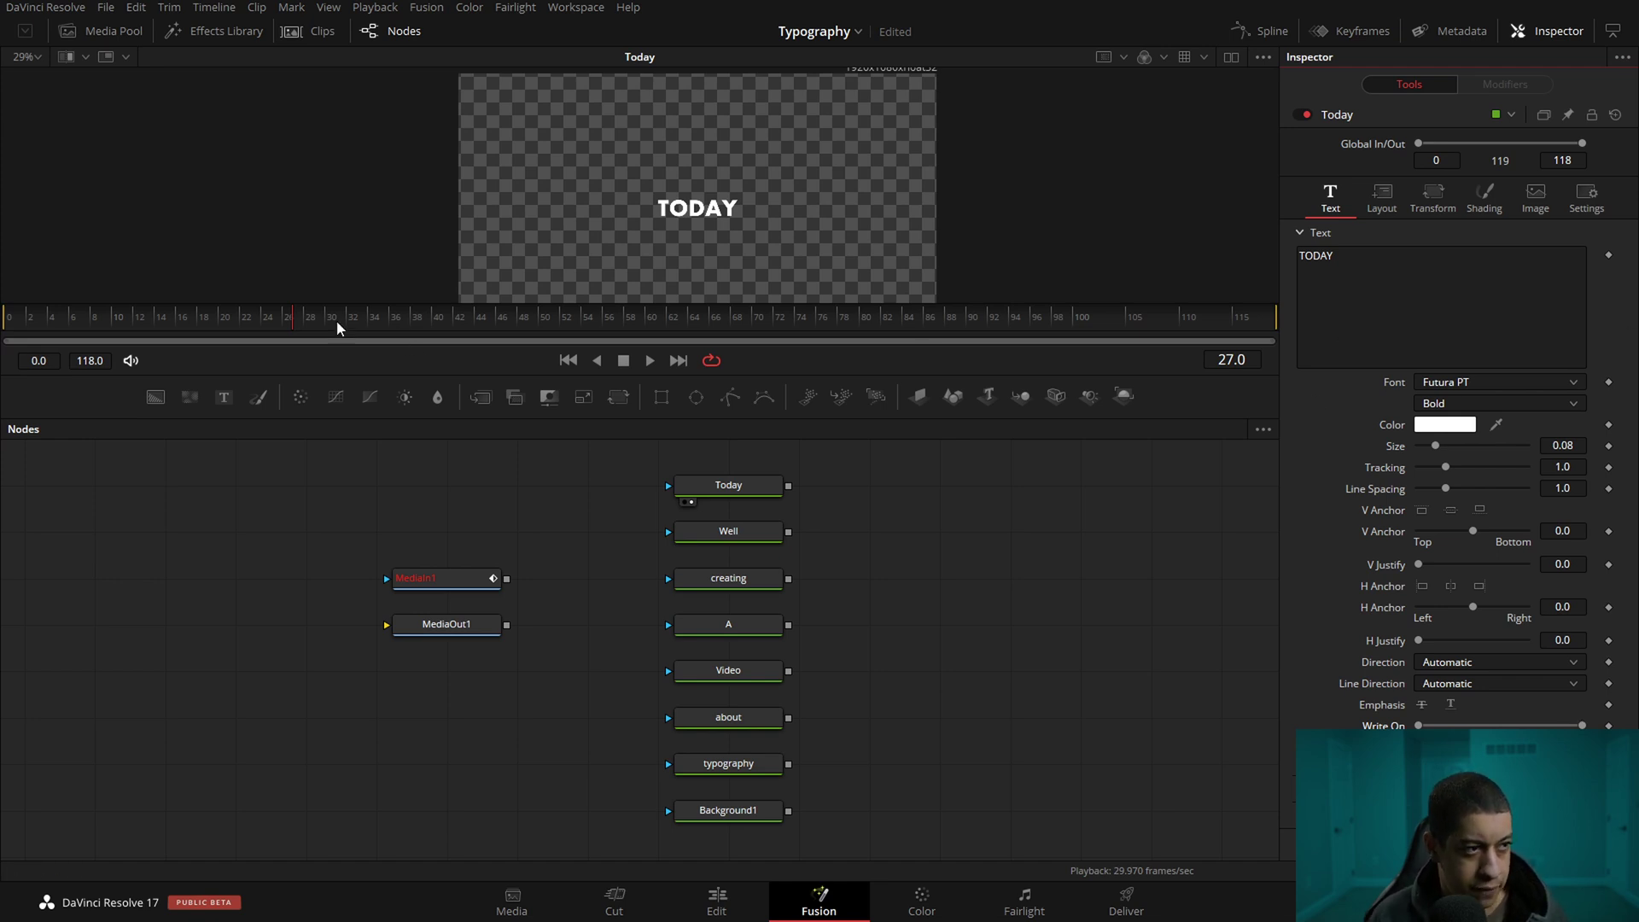
left_click_drag(296, 322, 6, 316)
key("space")
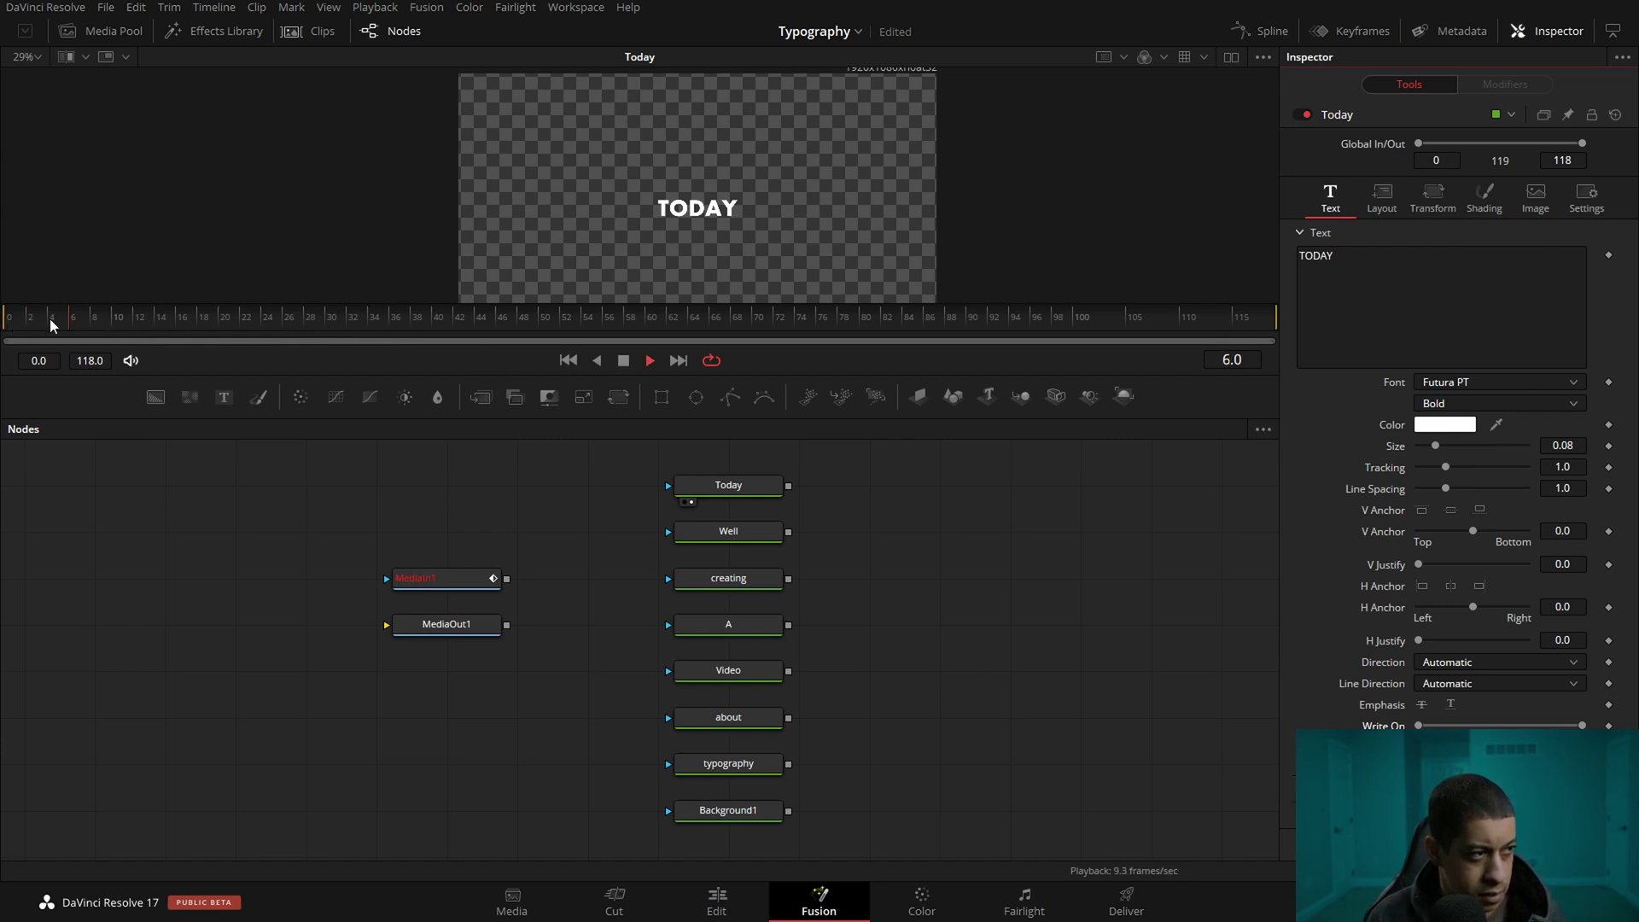
left_click(147, 321)
key("space")
left_click(32, 321)
left_click_drag(104, 321, 157, 321)
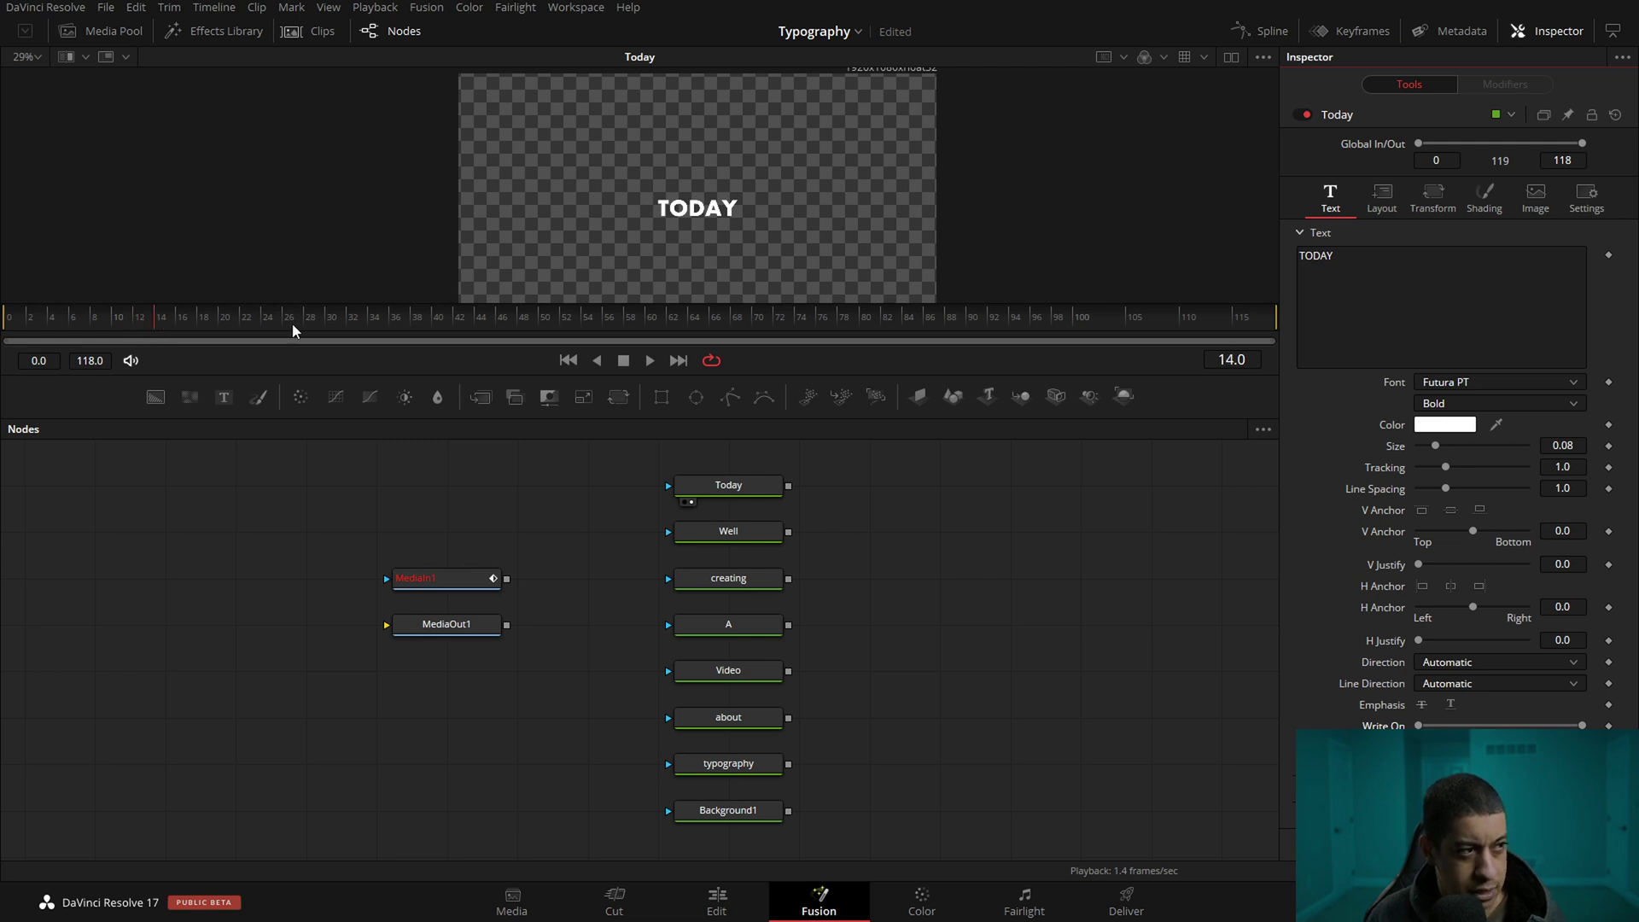
left_click_drag(136, 330, 44, 326)
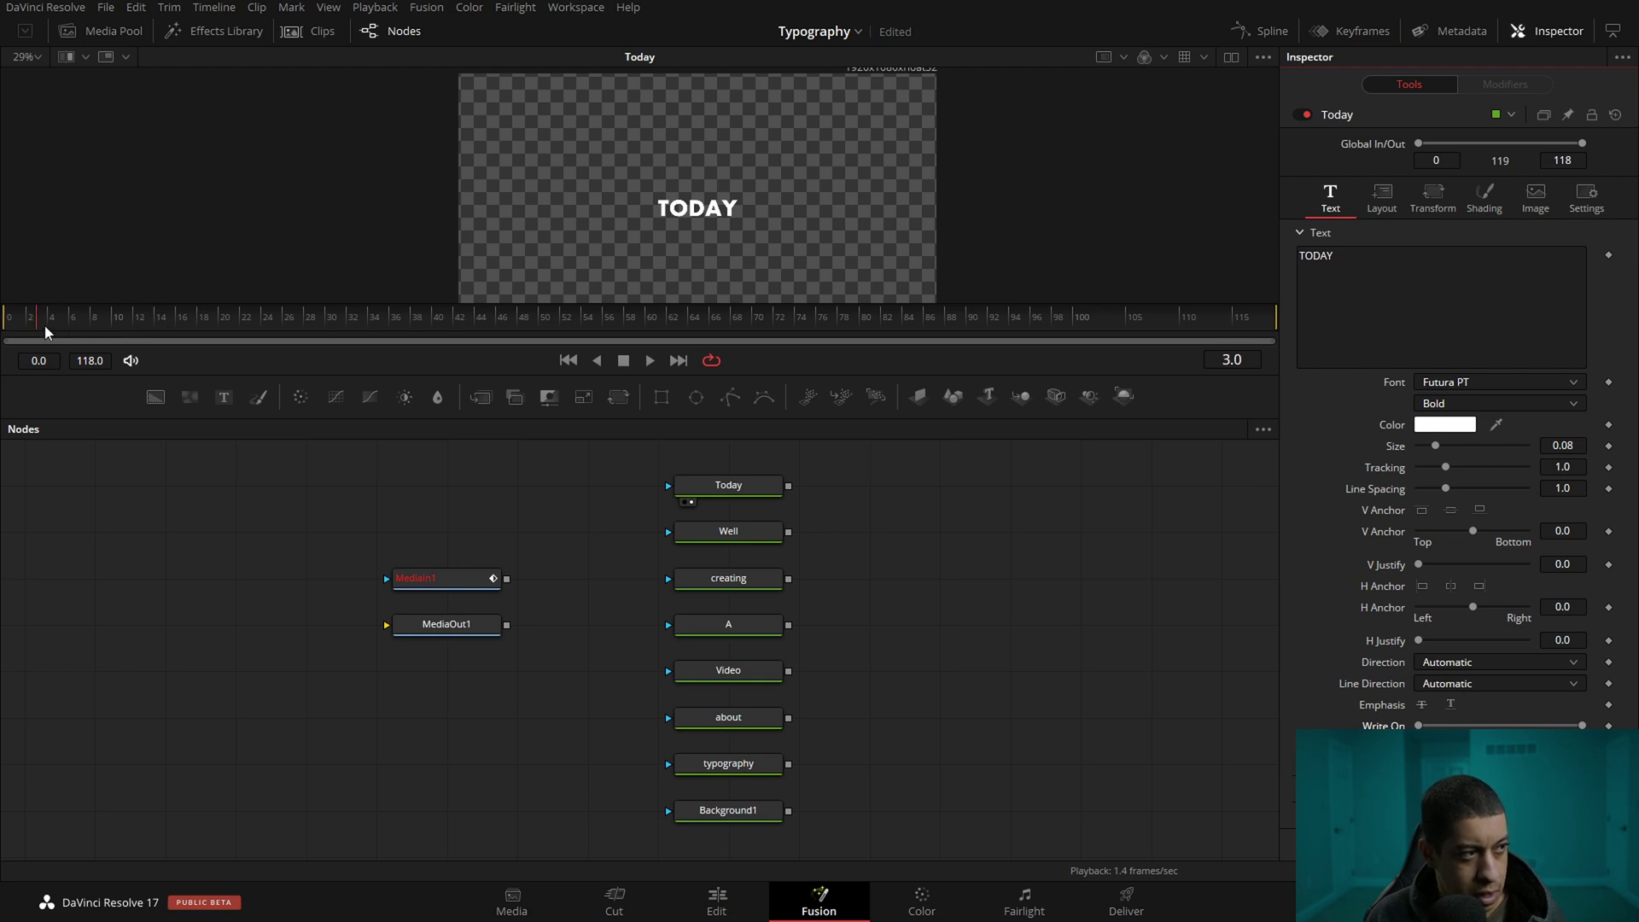
Add a Follower modifier to the Today node's text and display its timing settings
left_click(717, 486)
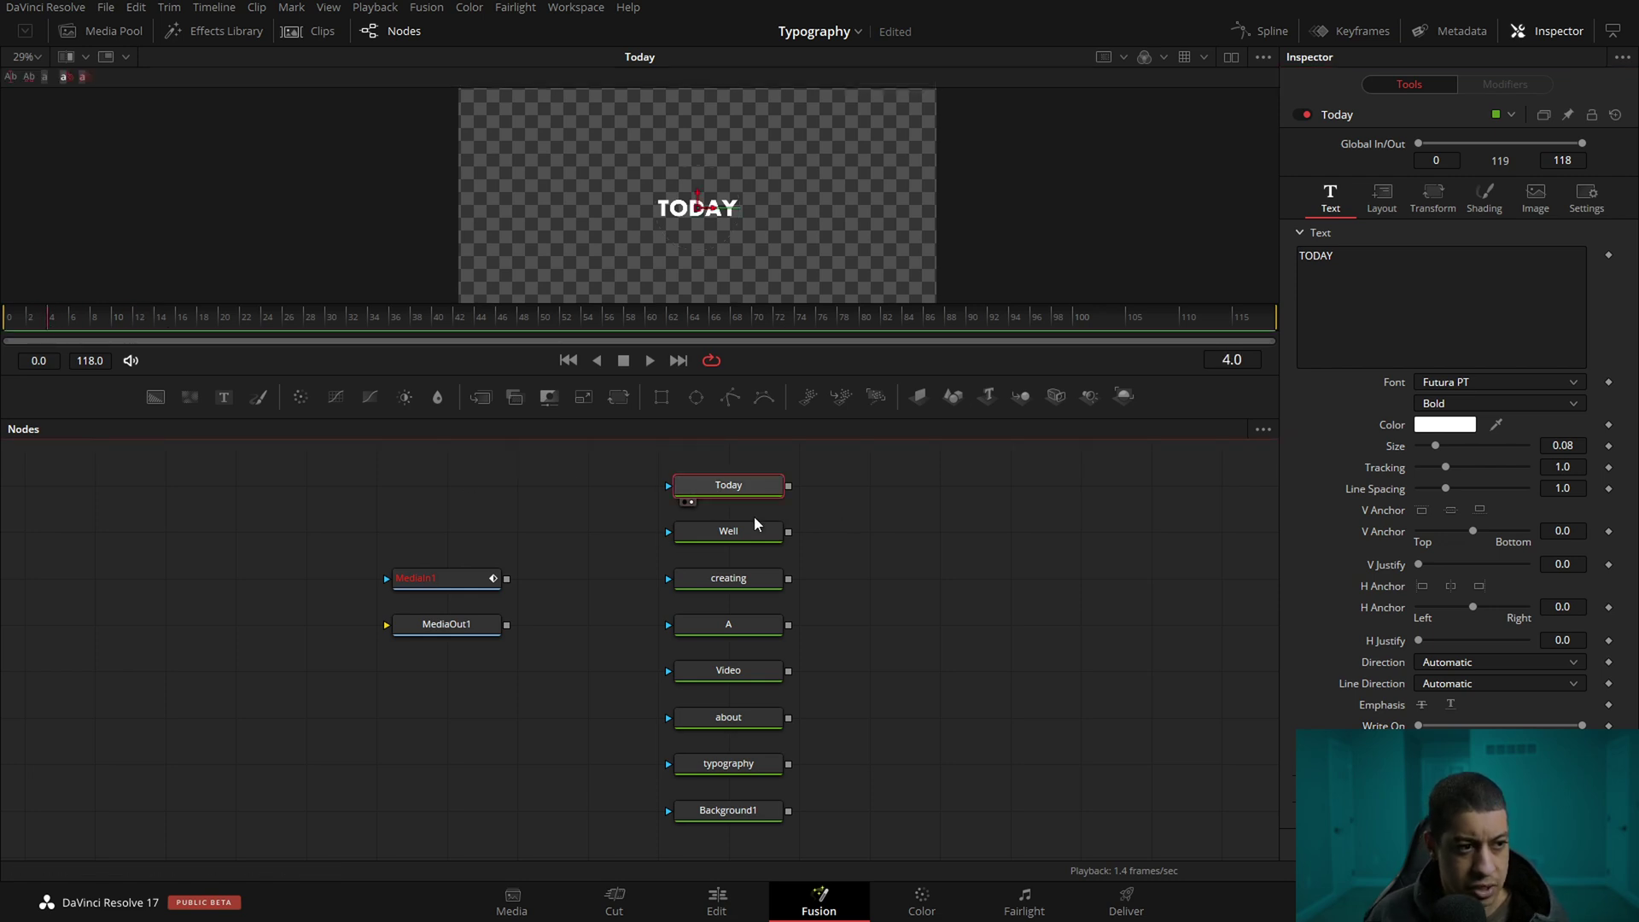
right_click(1445, 331)
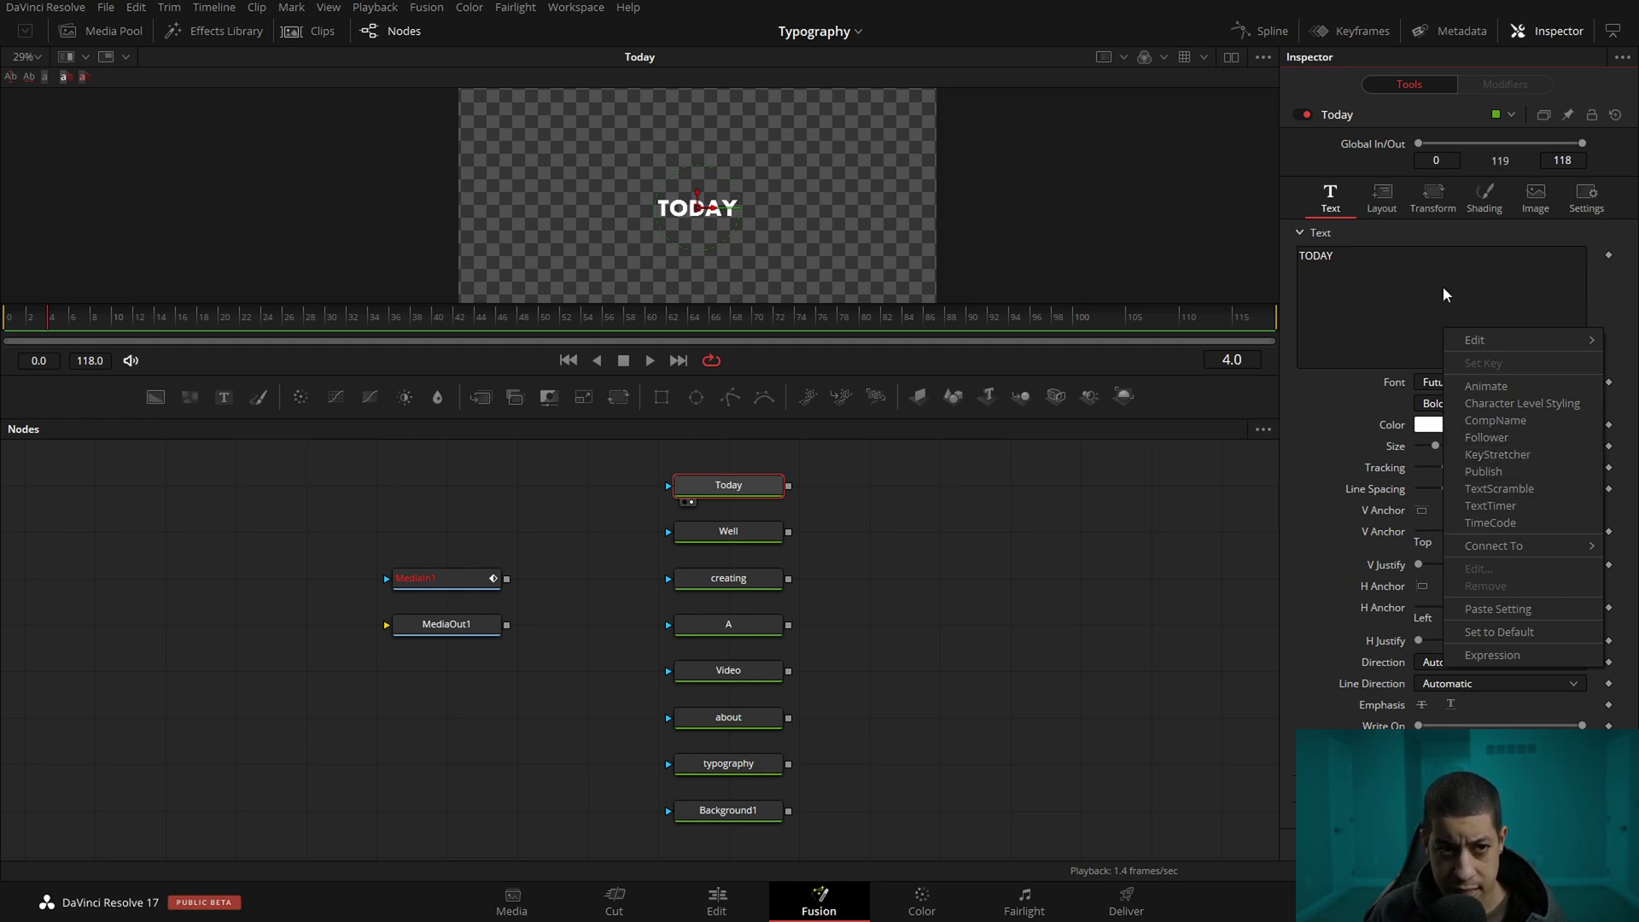
left_click(1332, 306)
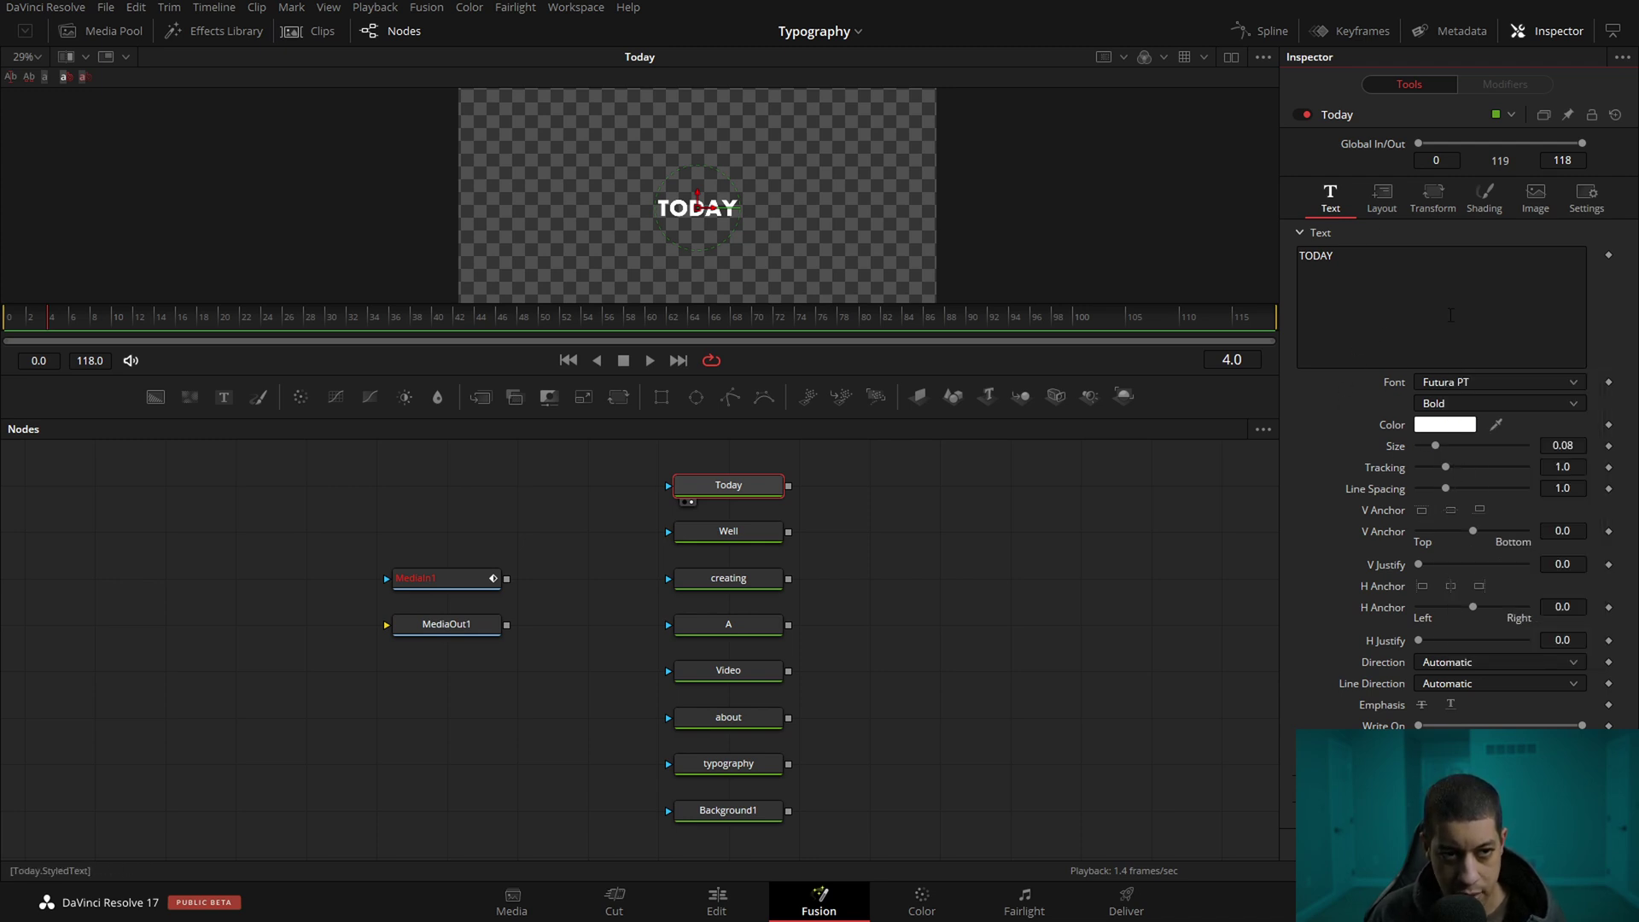
right_click(1427, 298)
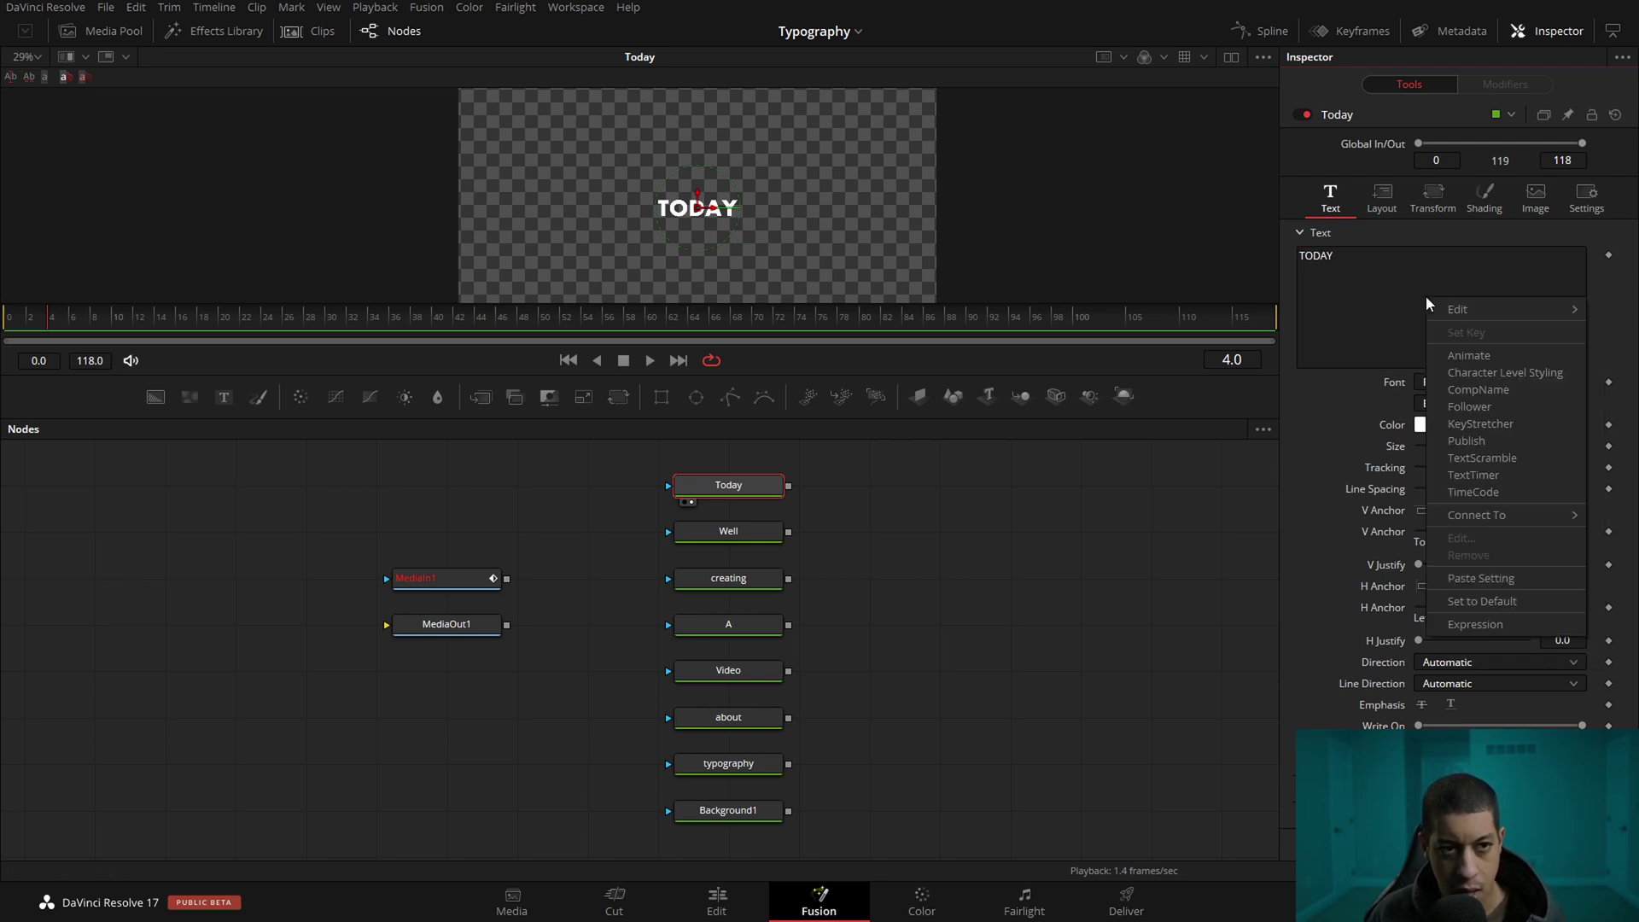
left_click(1513, 407)
left_click(1508, 86)
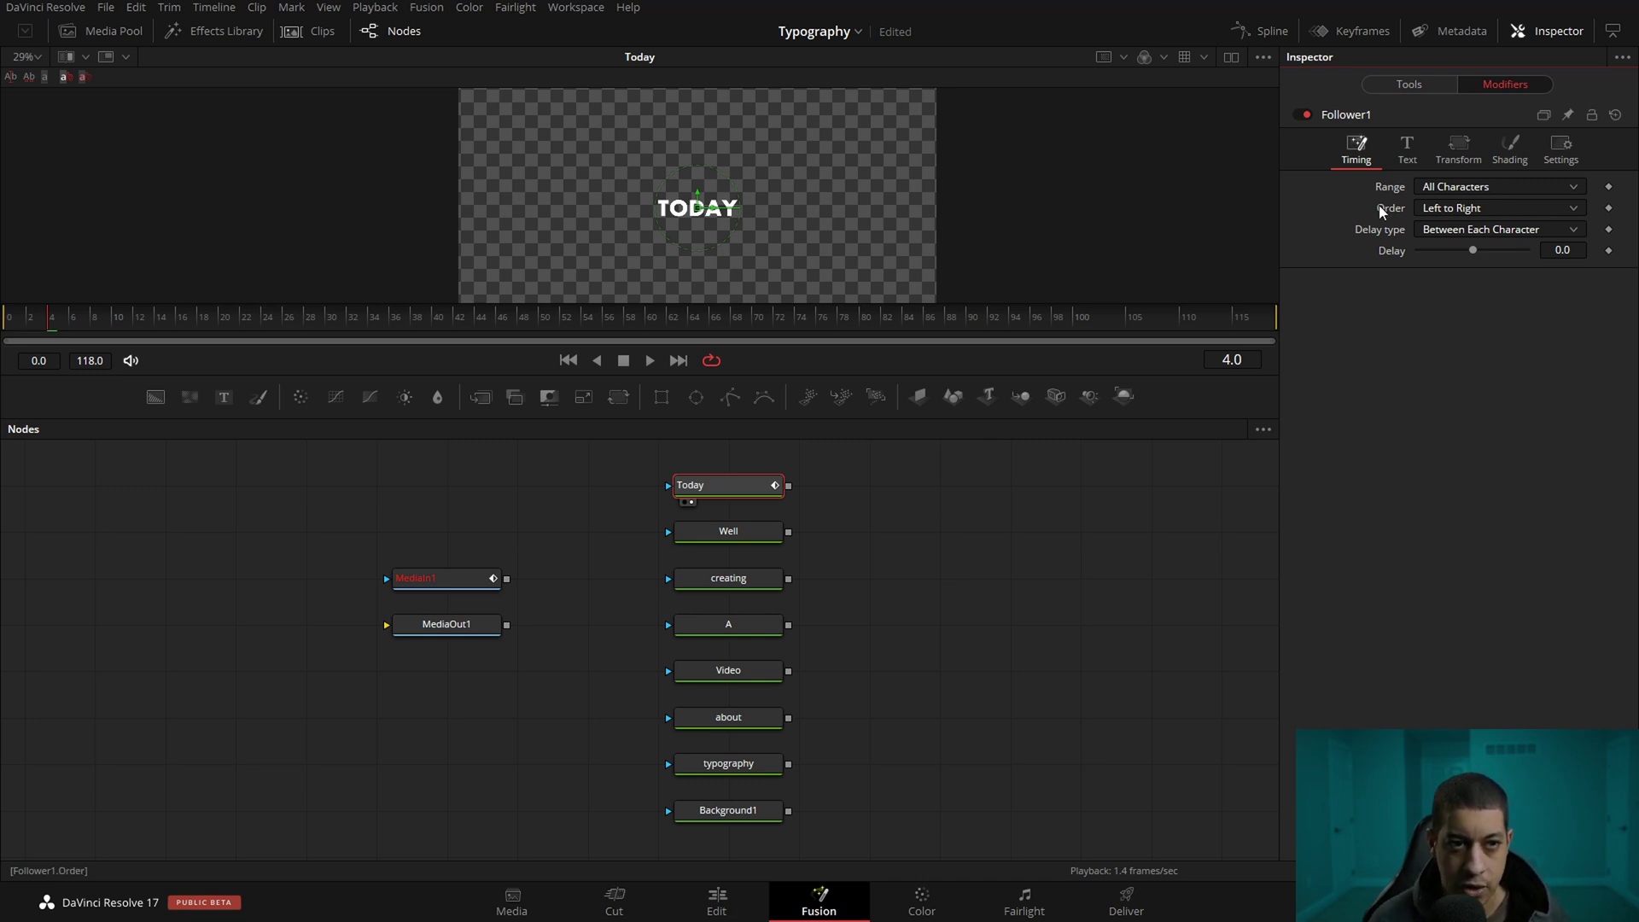
Examine the Follower's available Order and Delay type options
left_click(1456, 220)
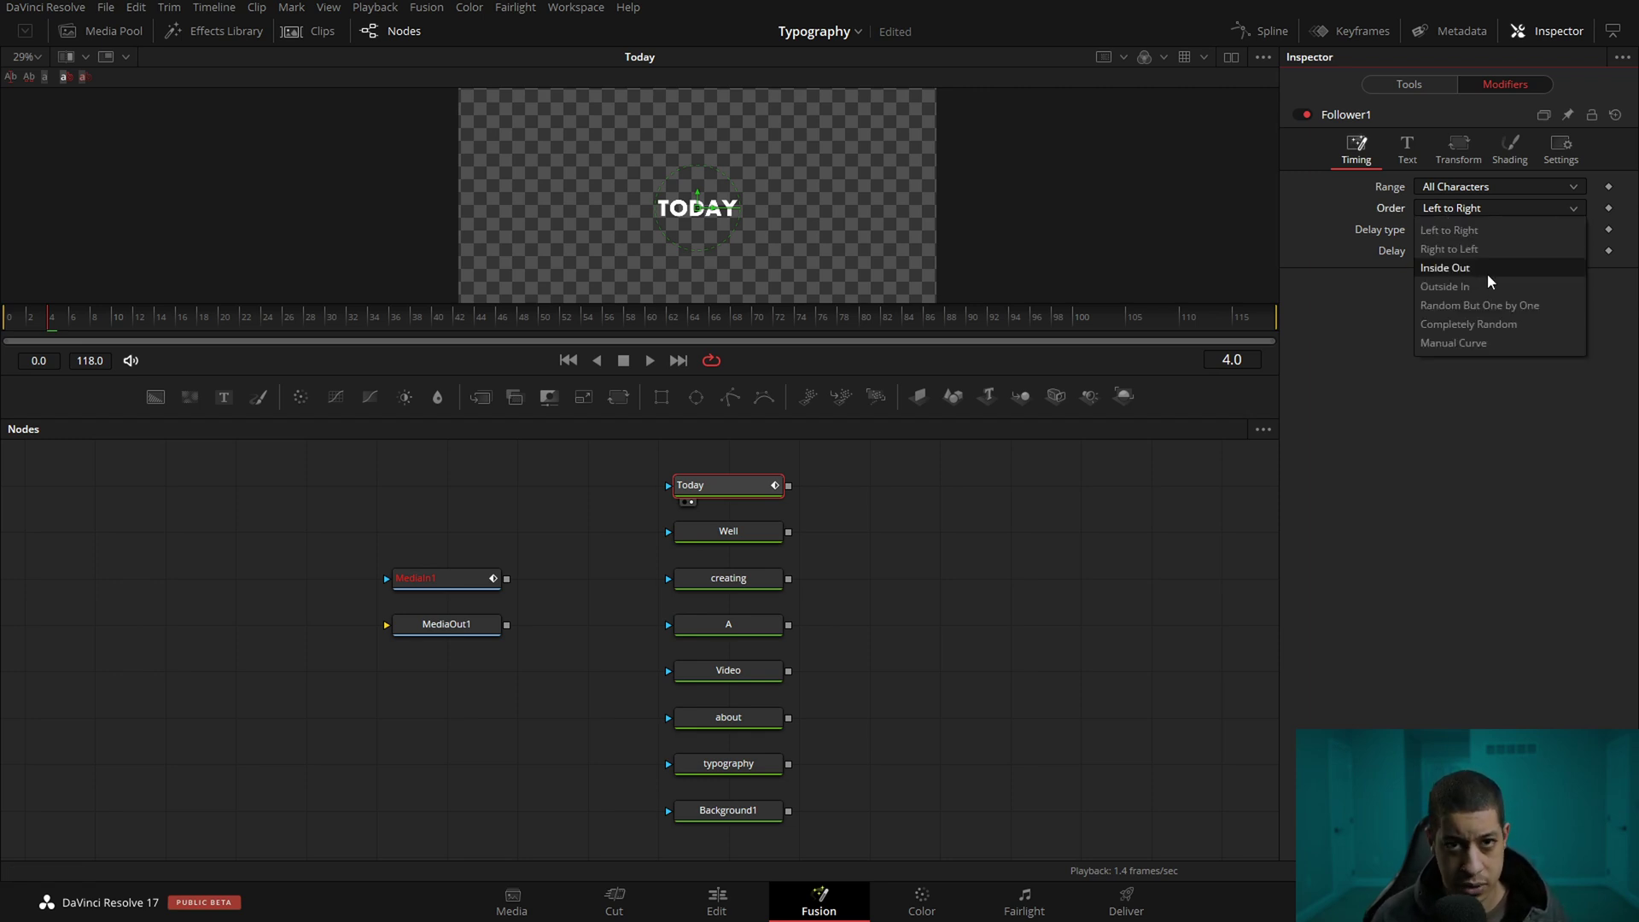
left_click(1398, 296)
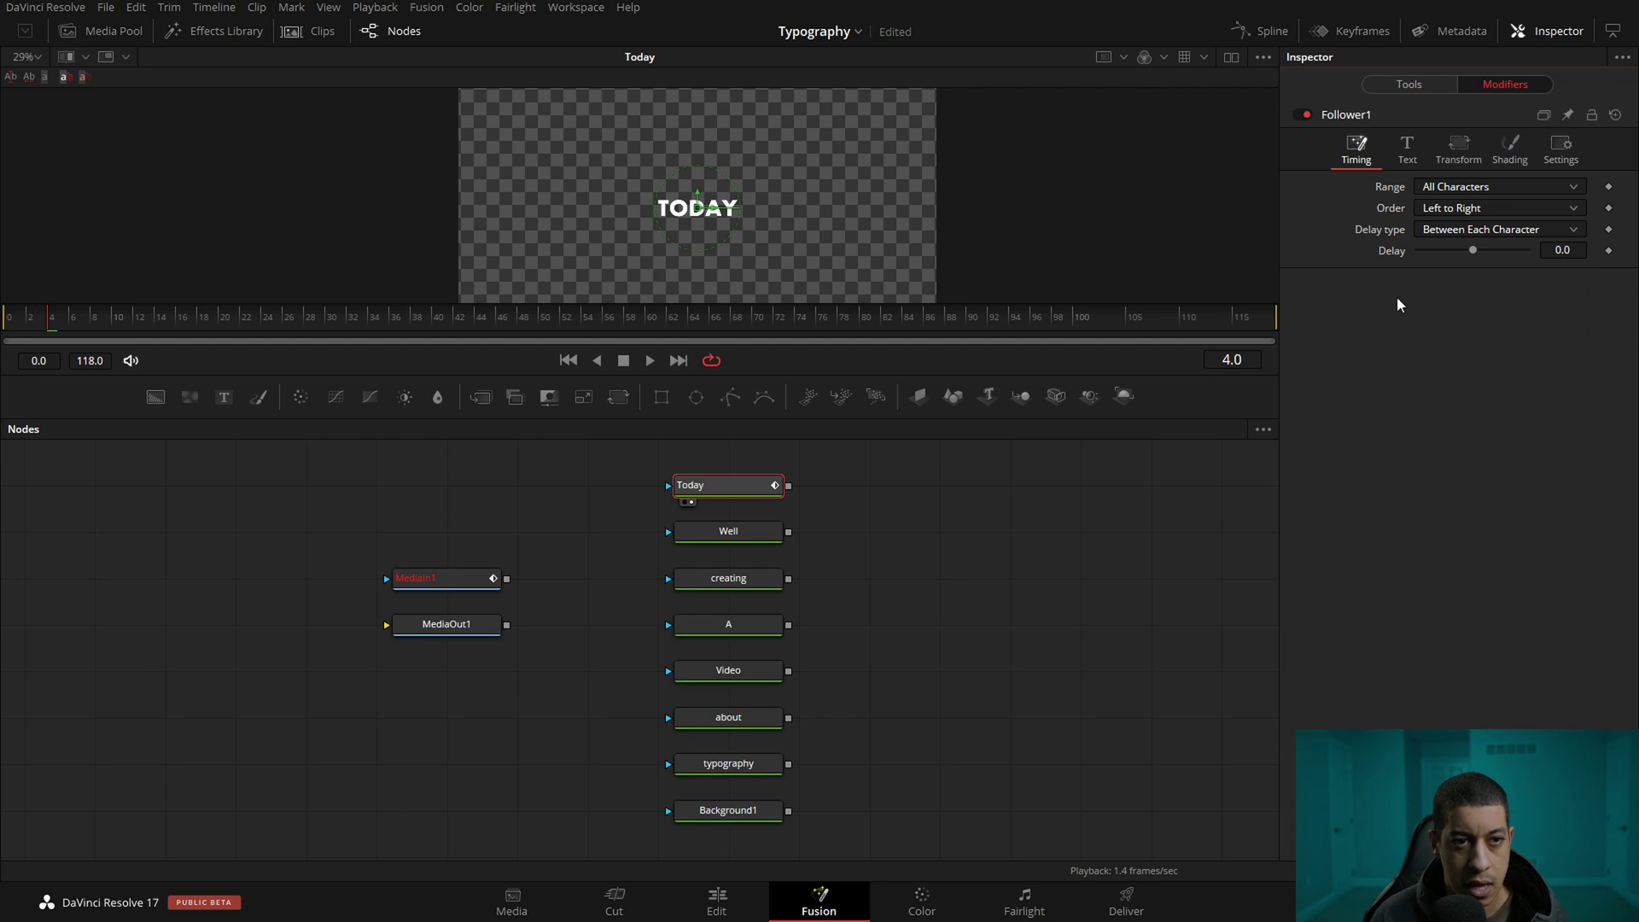
left_click(1505, 237)
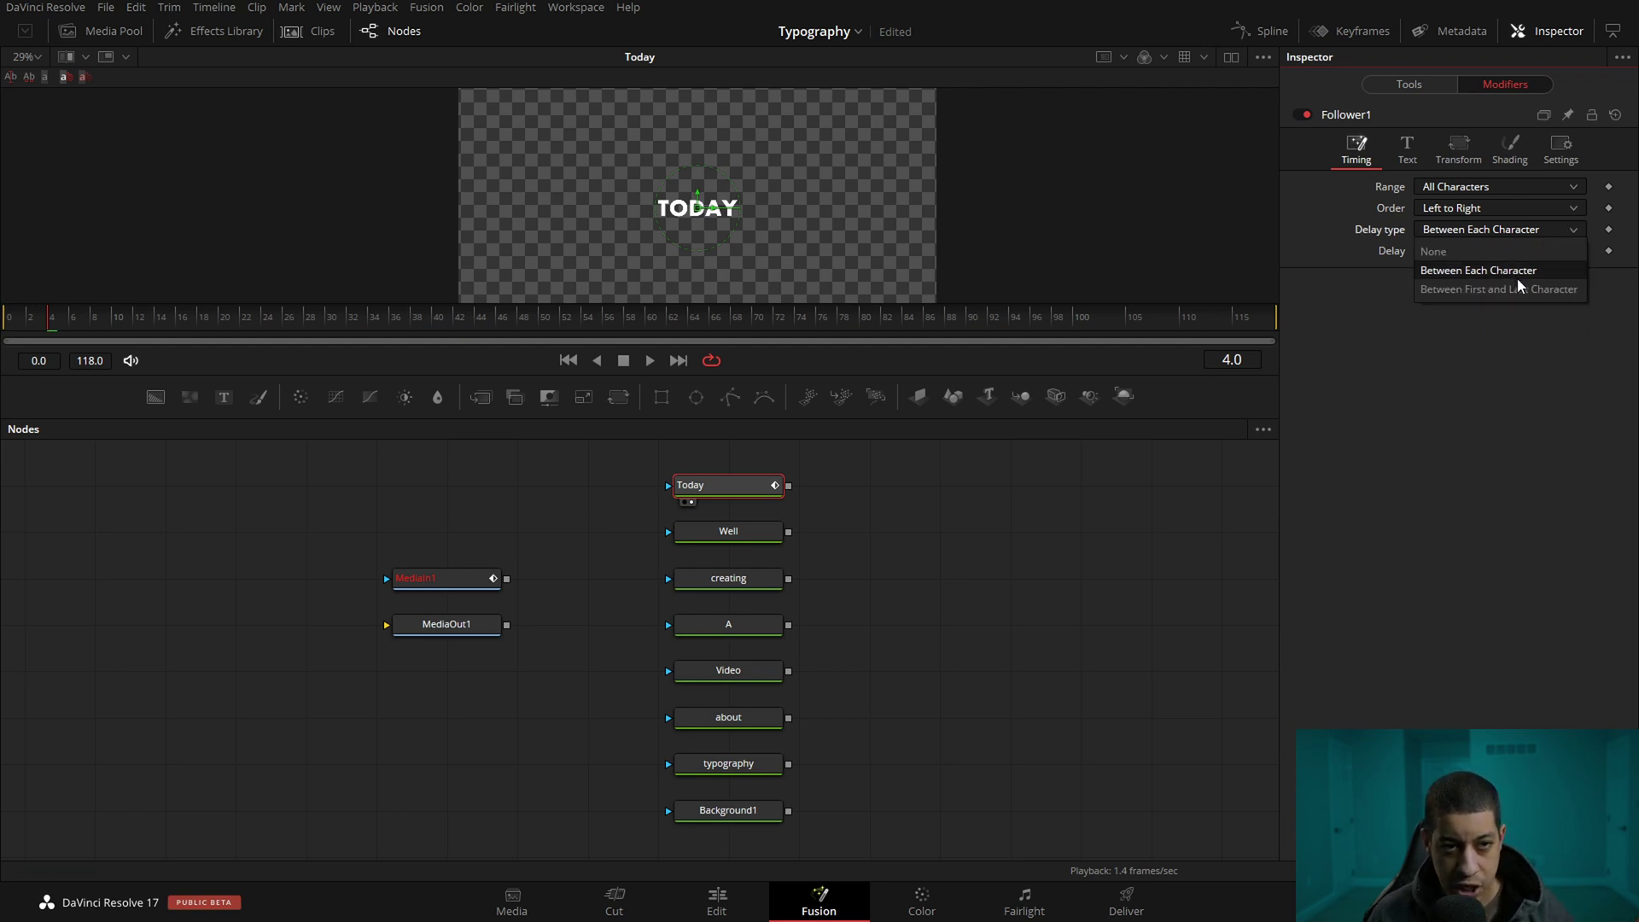
left_click(1463, 344)
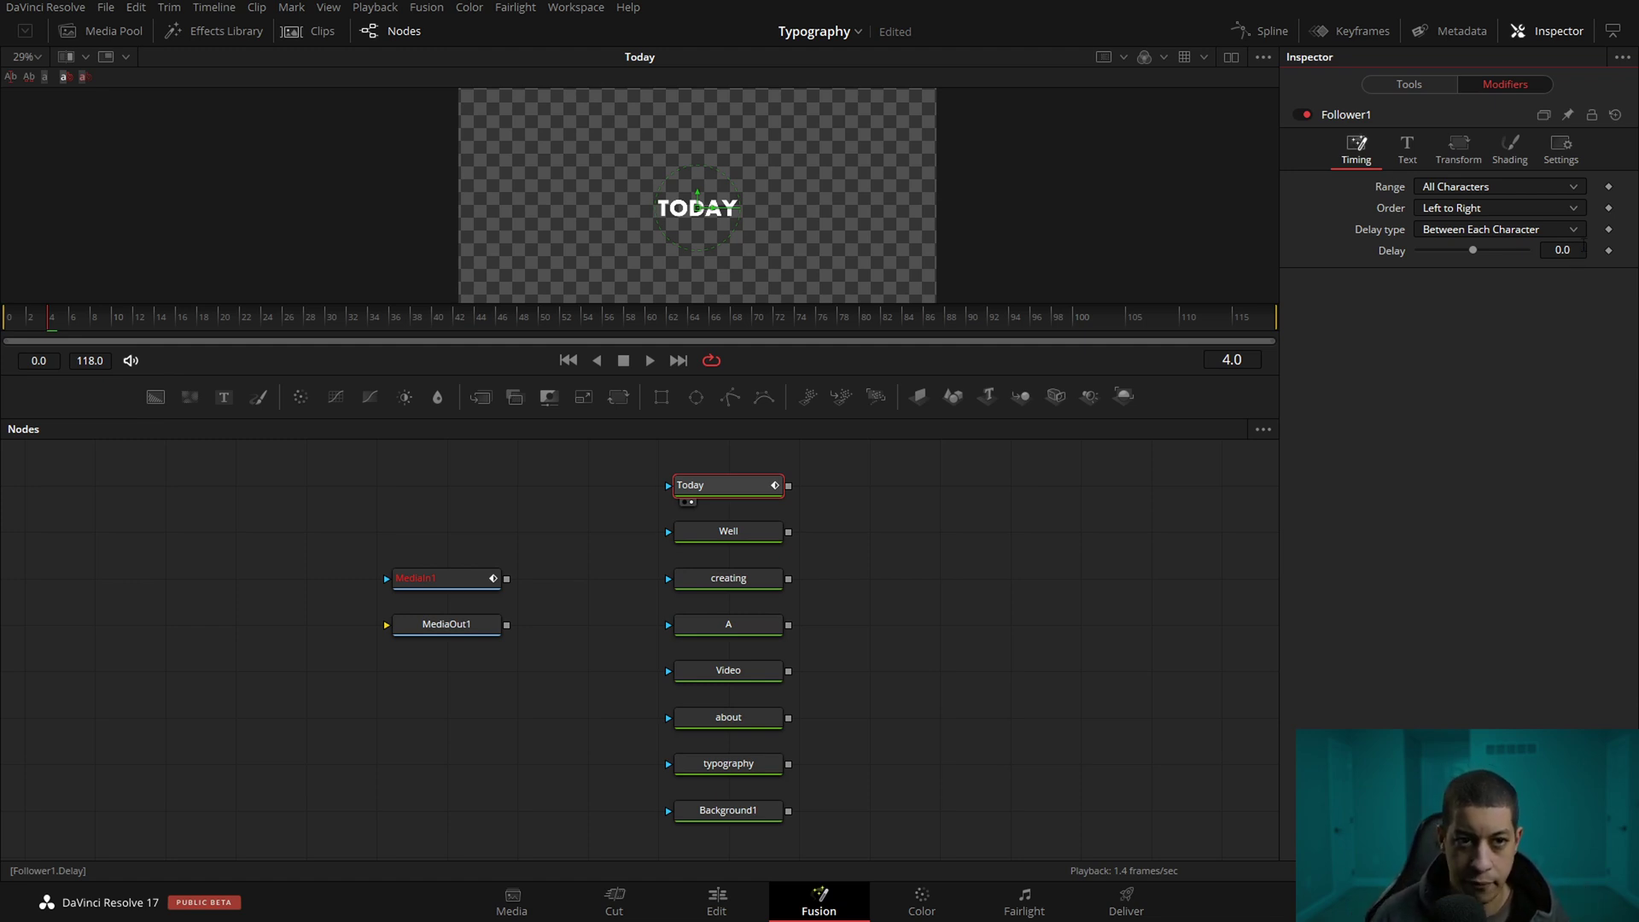
Set the Follower's delay between each character to 0.5
left_click(1571, 253)
key("BackSpace")
type("5")
key("Return")
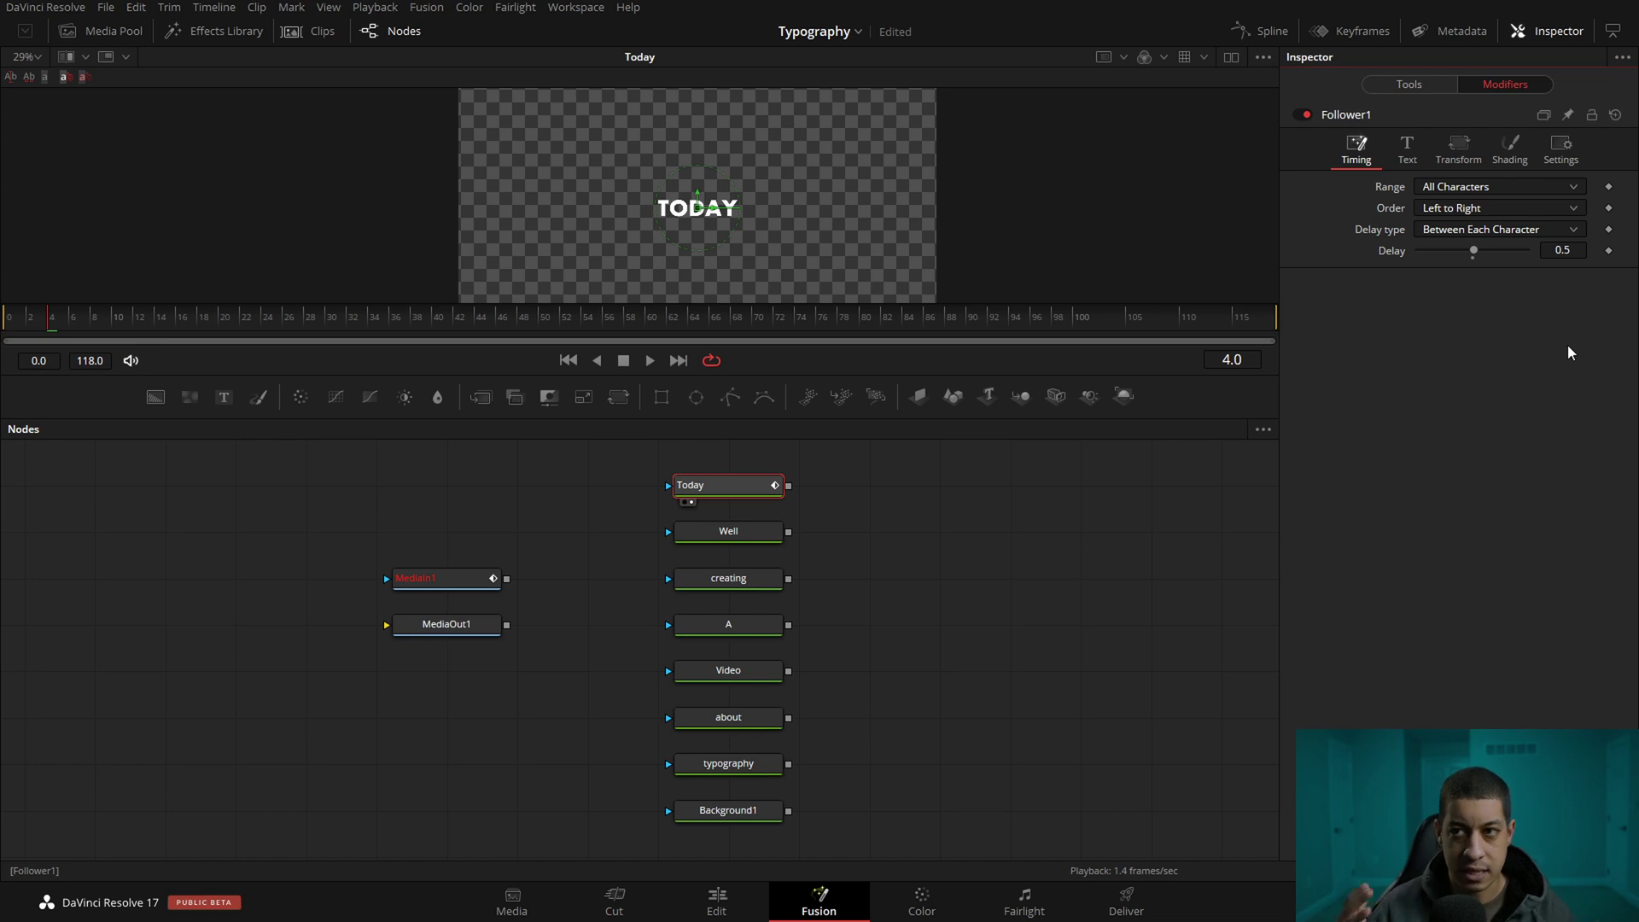
Keyframe the Follower's shading opacity at 0.0 on frame 4 and 1.0 on frame 6
left_click(1495, 150)
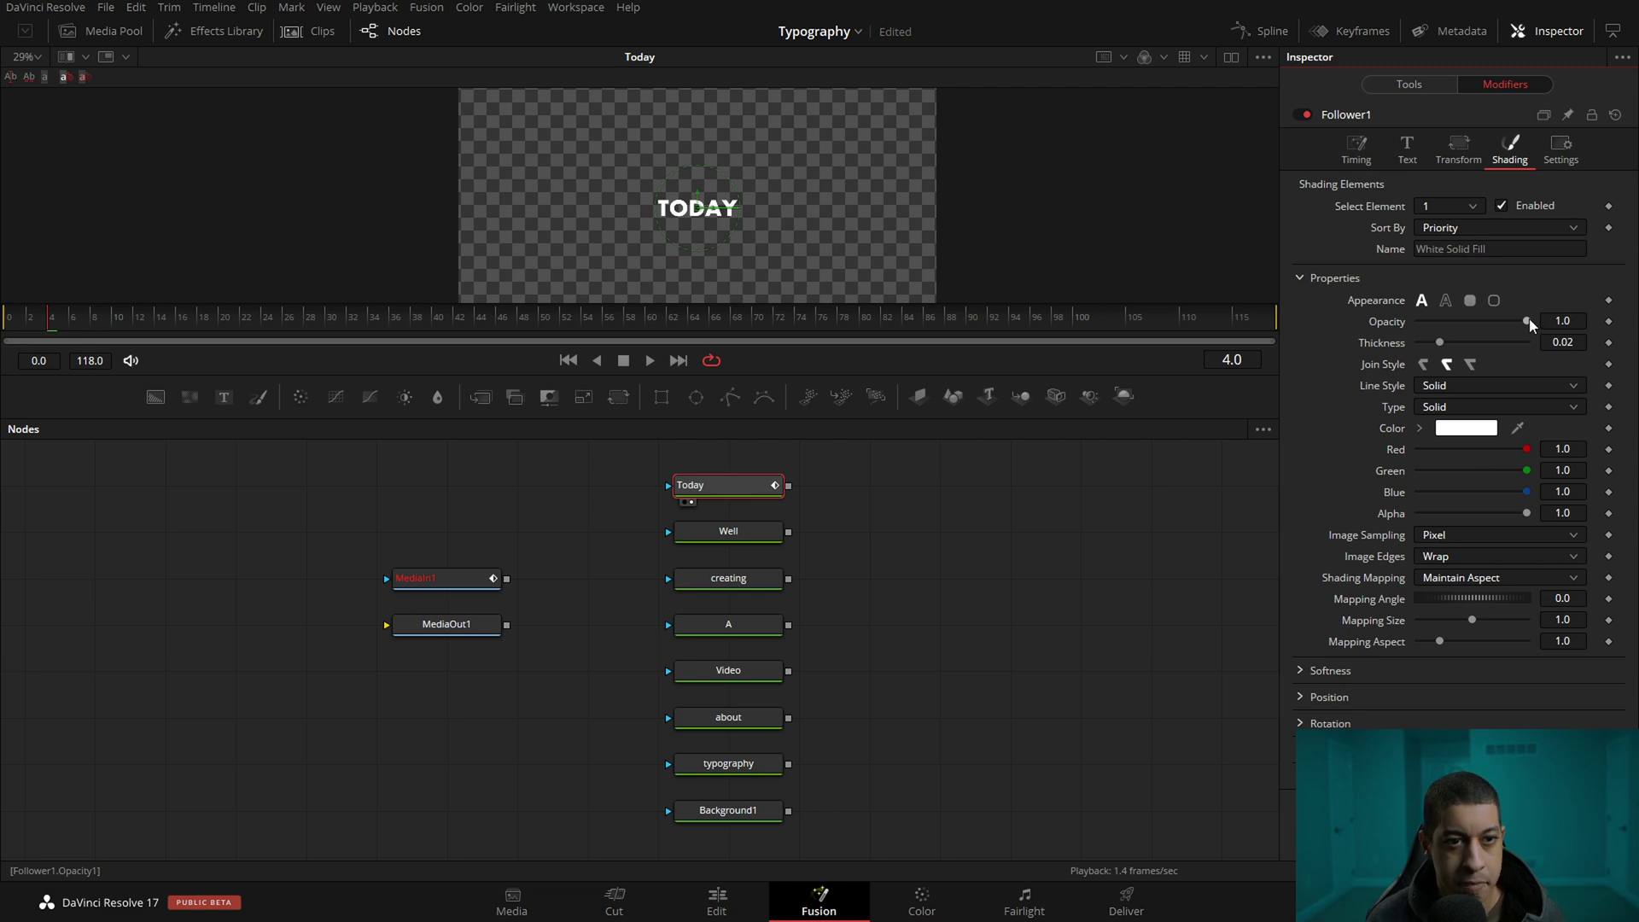
left_click_drag(1527, 321, 1299, 321)
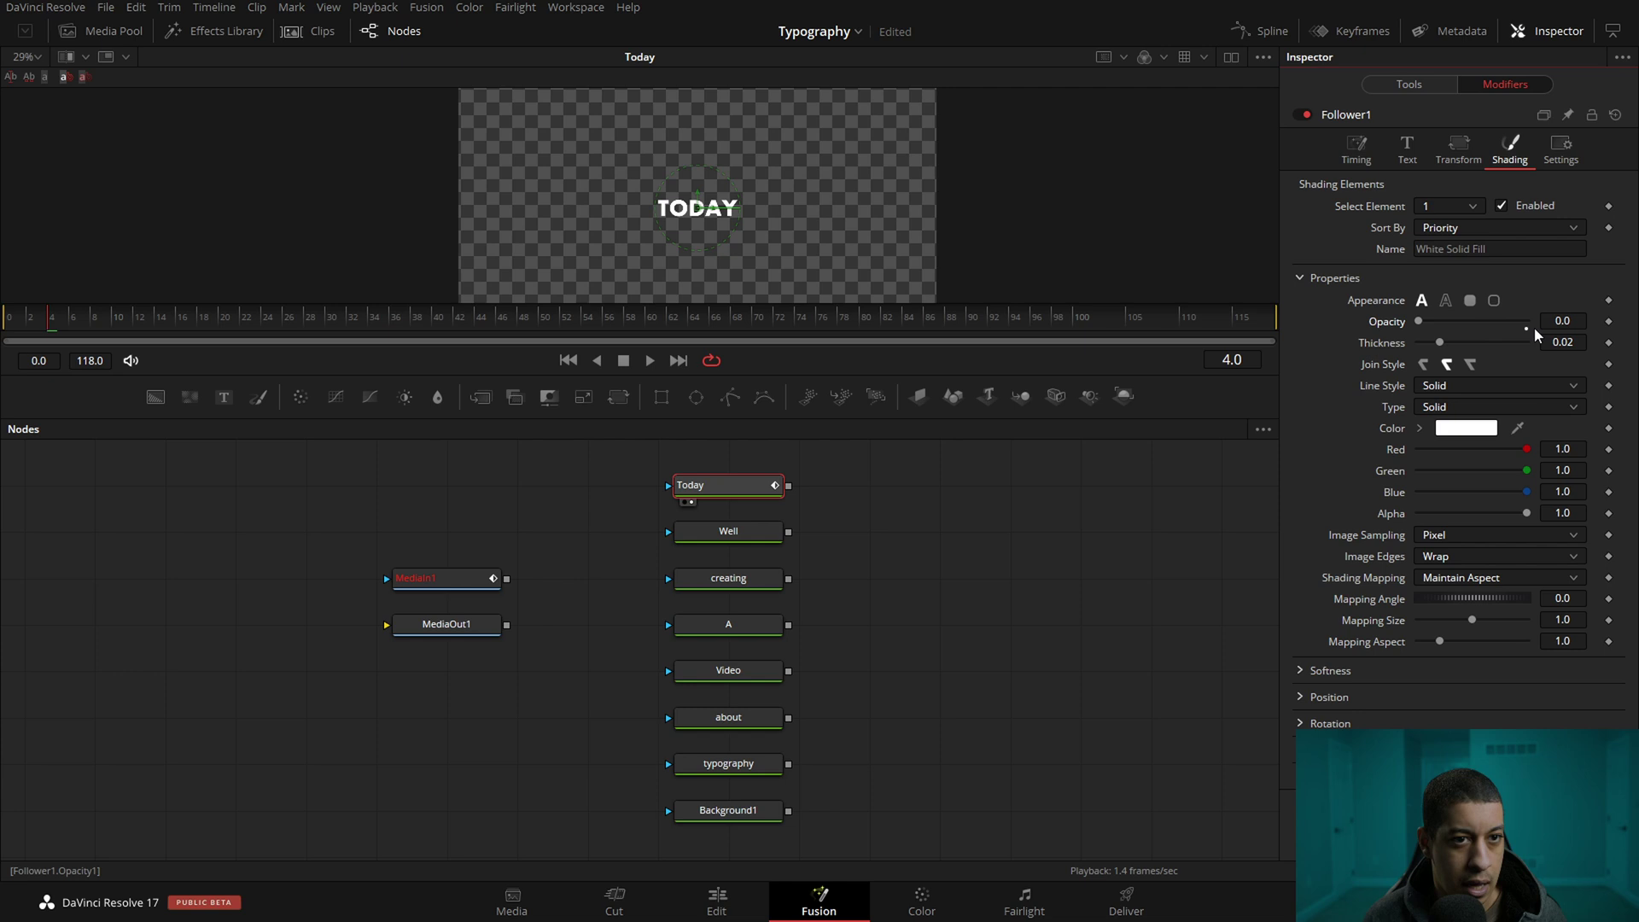
left_click(1609, 321)
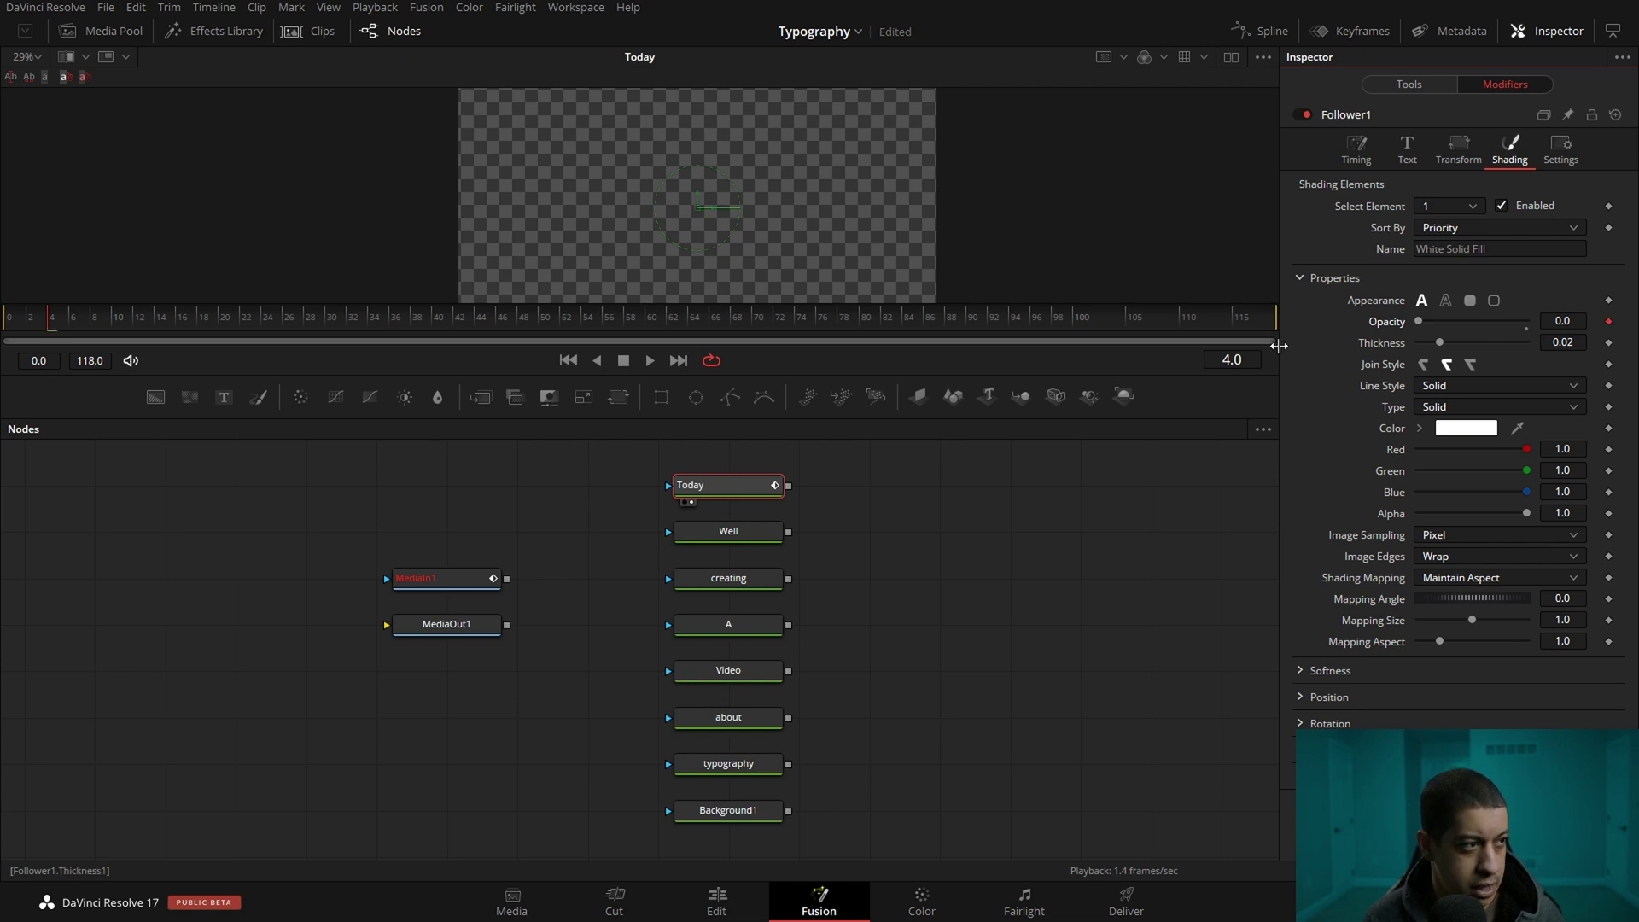
key("Right")
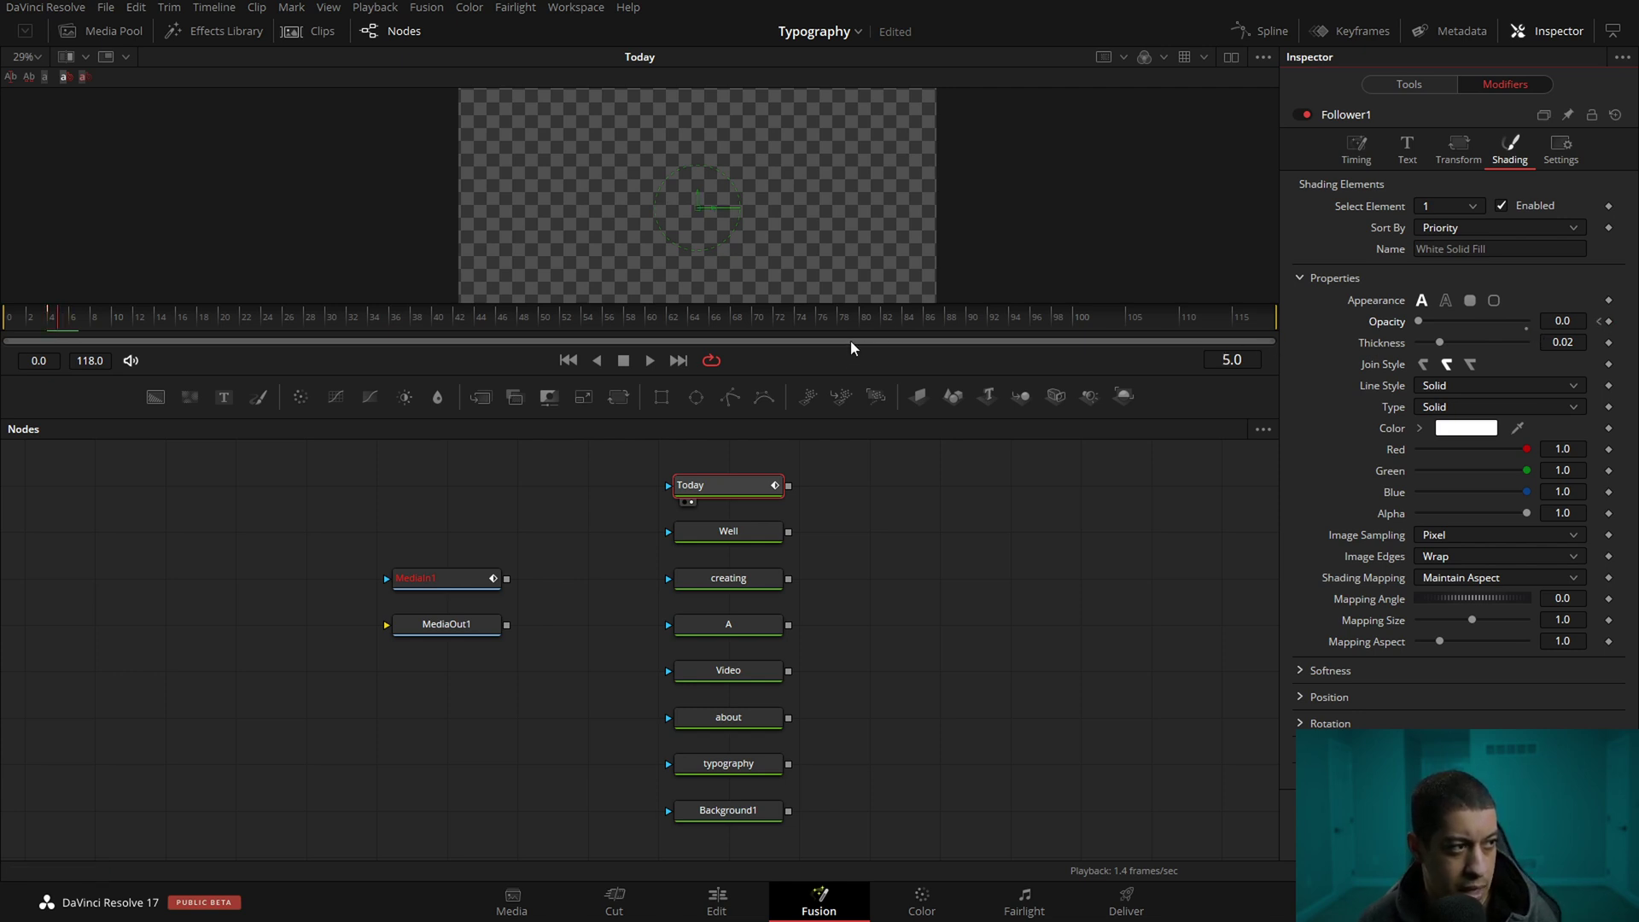
key("Right")
left_click_drag(1421, 321, 1528, 321)
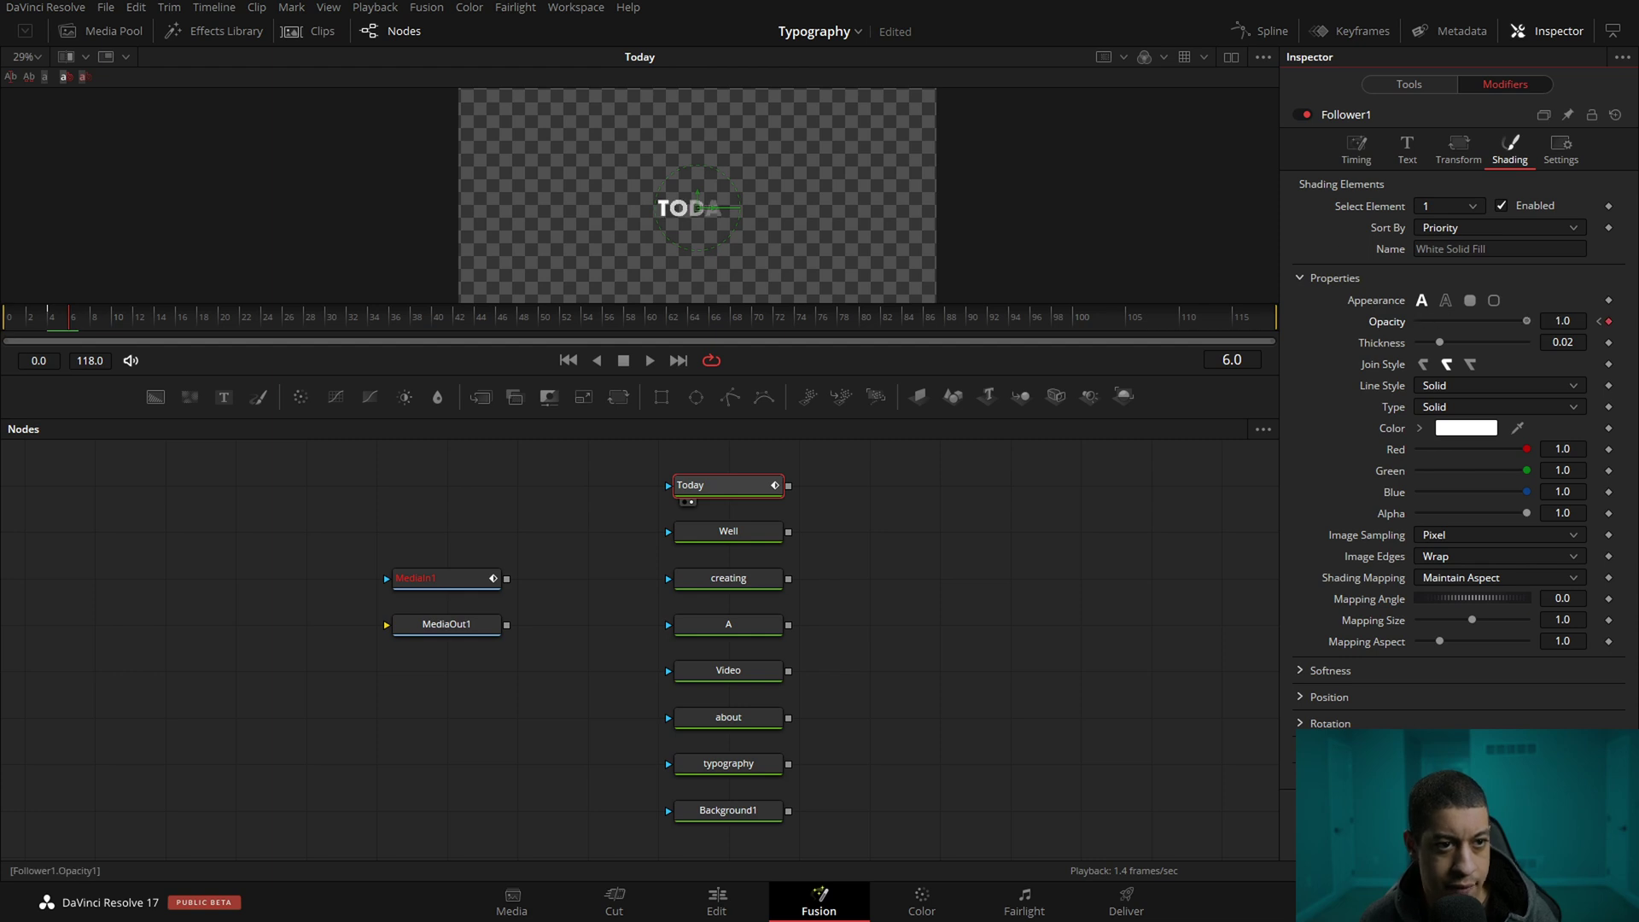
Keyframe the Follower's shading position offset Y at 0.754 on frame 4, removing the misplaced keyframe on frame 5
left_click_drag(70, 321, 62, 327)
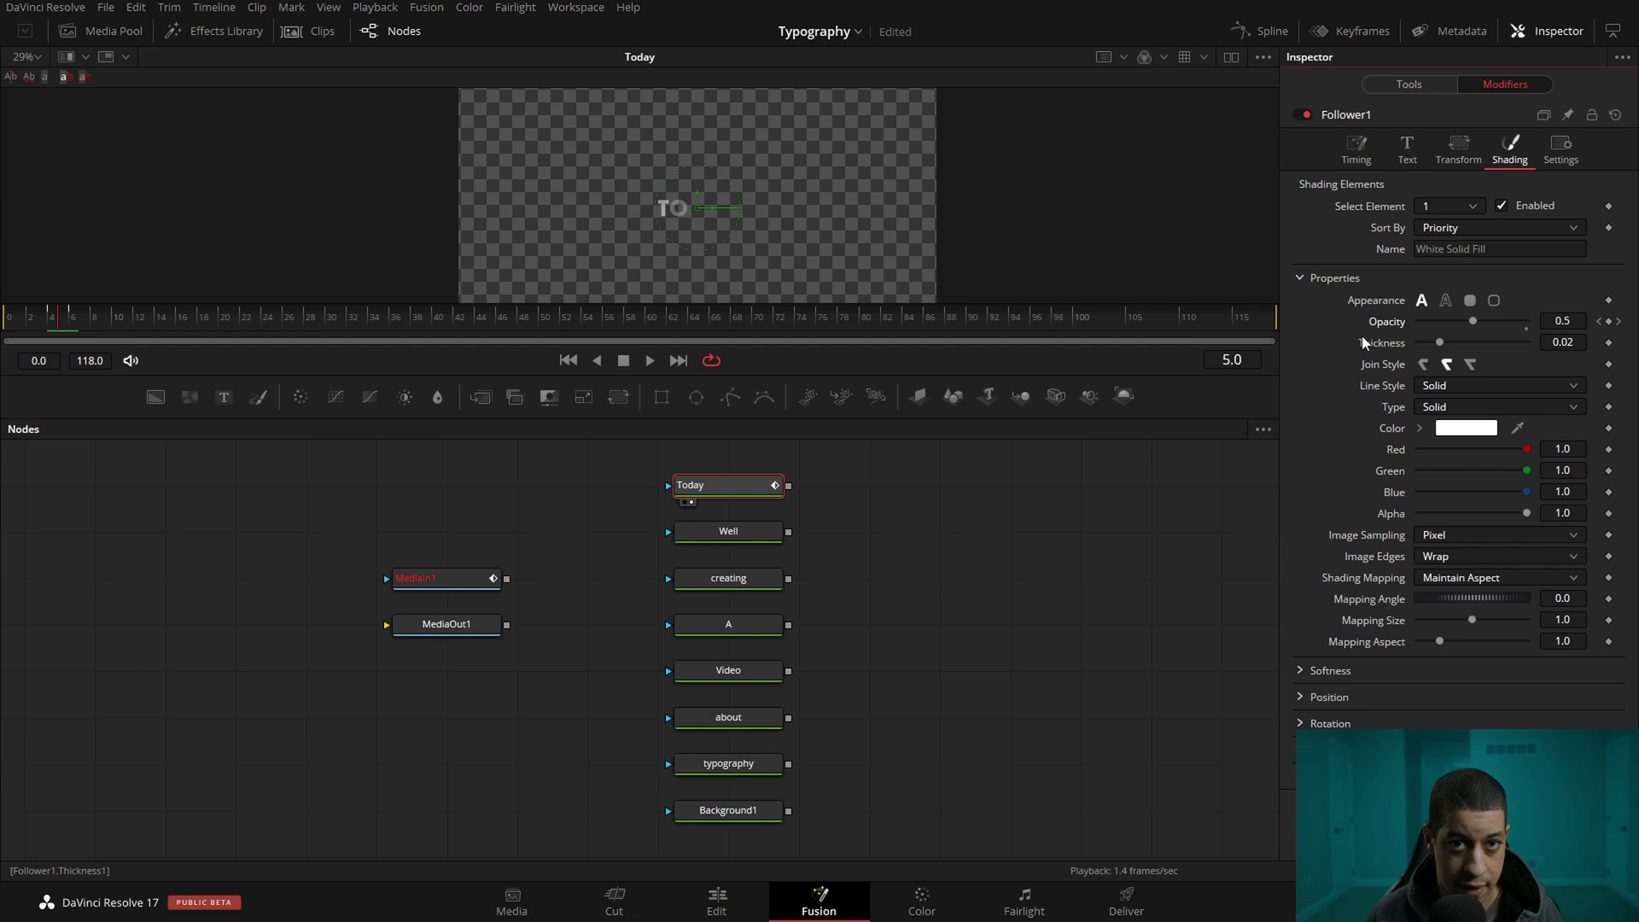
mouse_move(67, 315)
left_mouse_down()
mouse_move(132, 330)
mouse_move(65, 328)
left_mouse_up()
left_click(1300, 698)
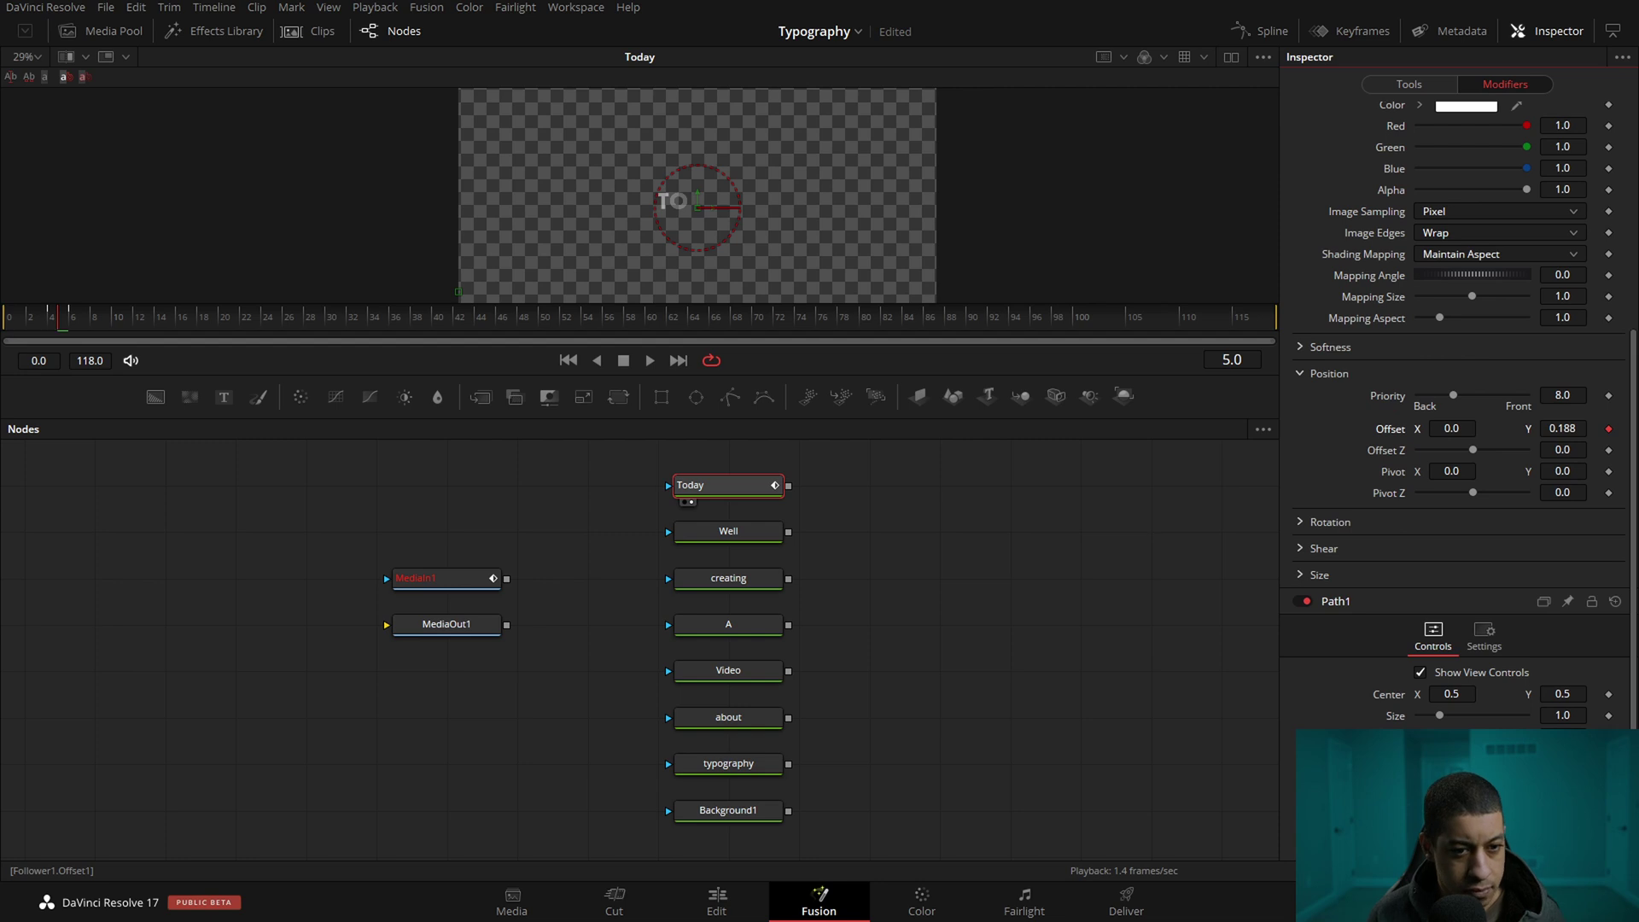
left_click(1366, 602)
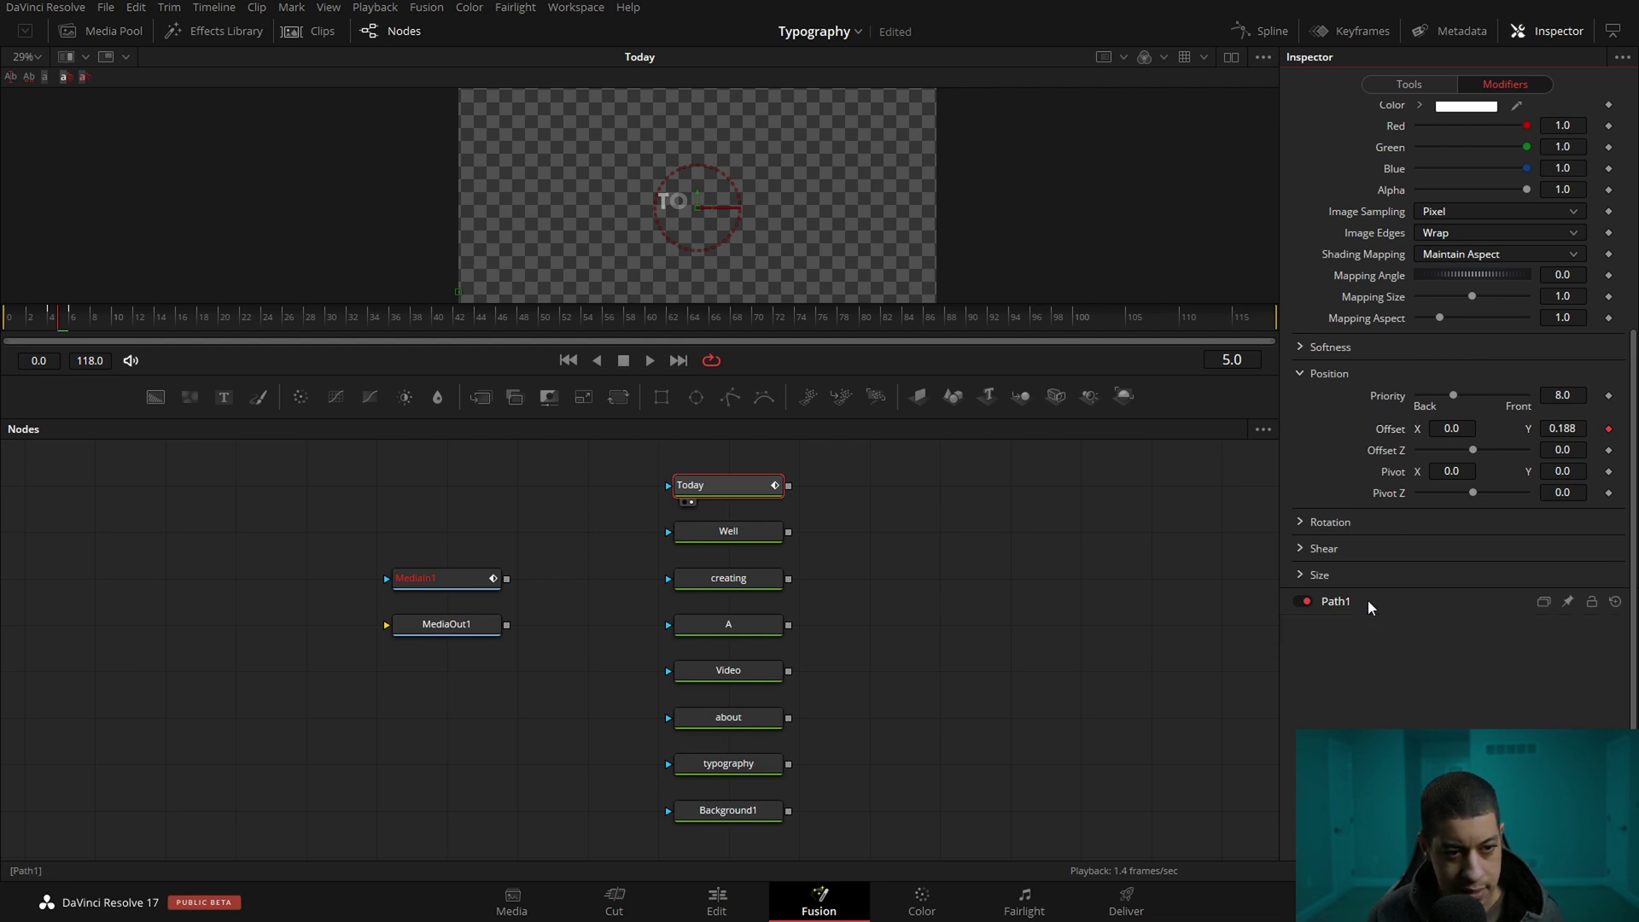
left_click_drag(1562, 429, 1635, 429)
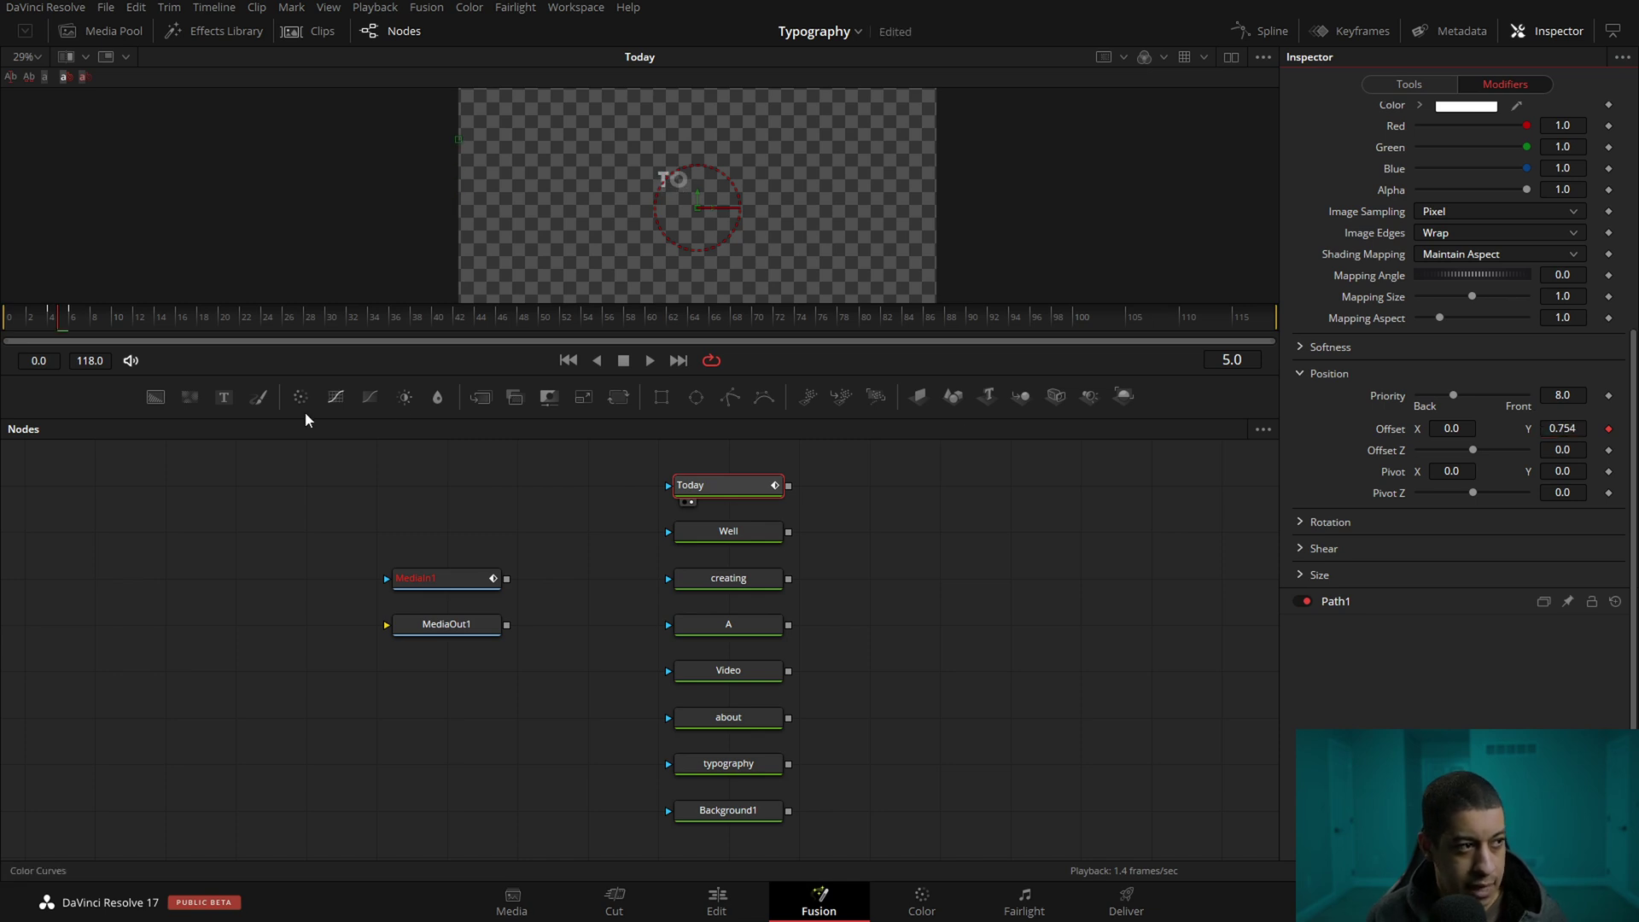
left_click(51, 331)
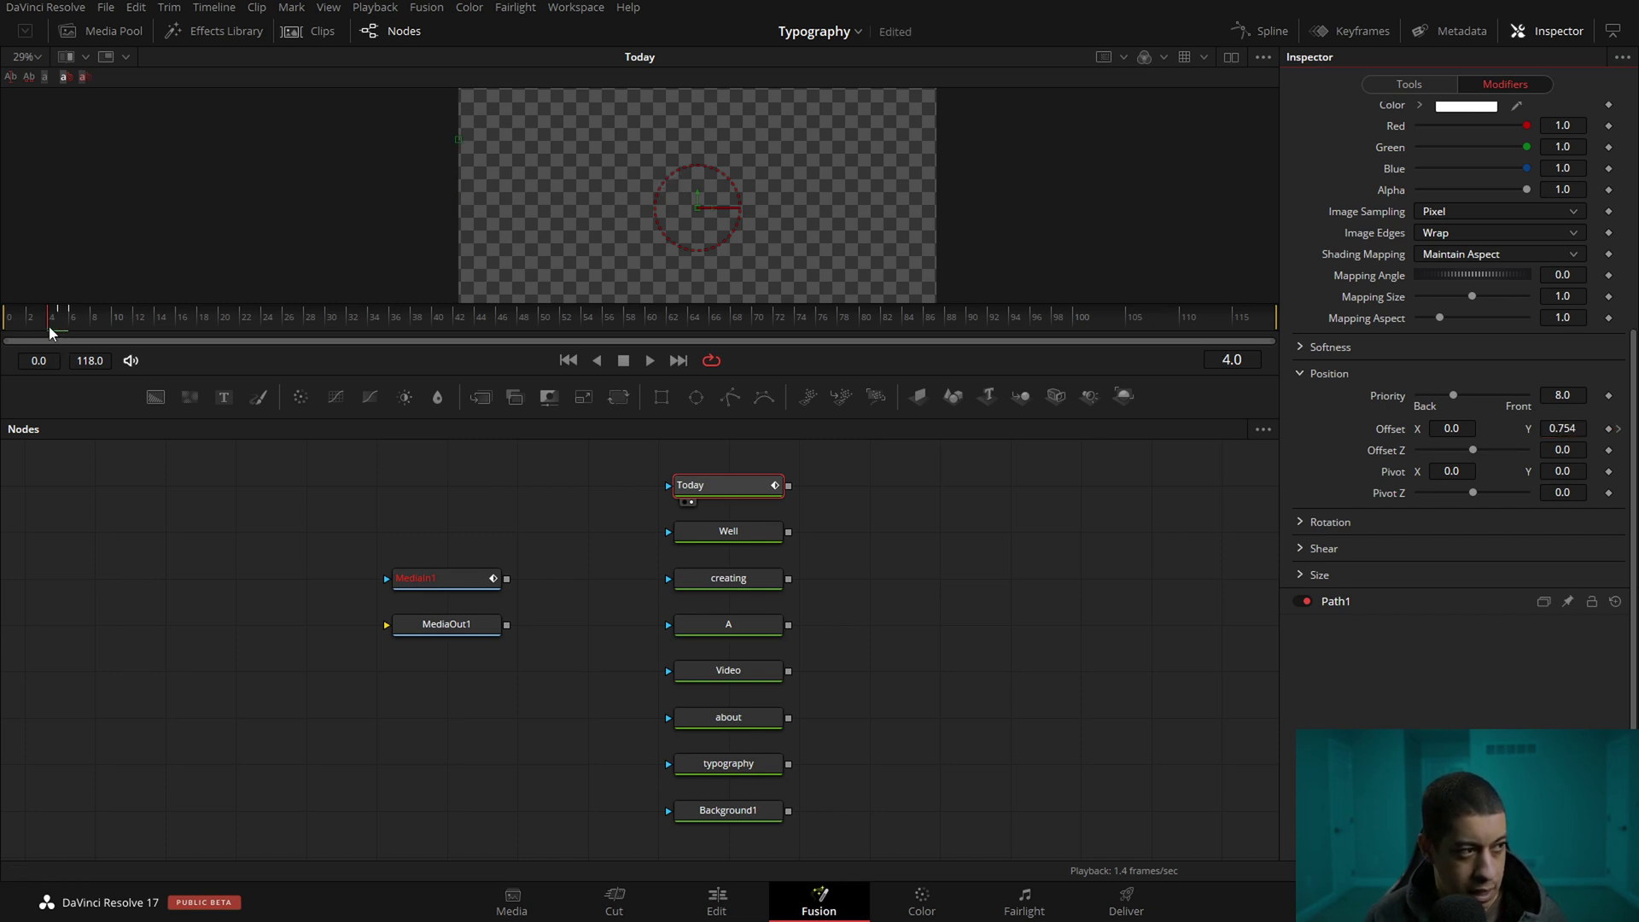
left_click(1617, 430)
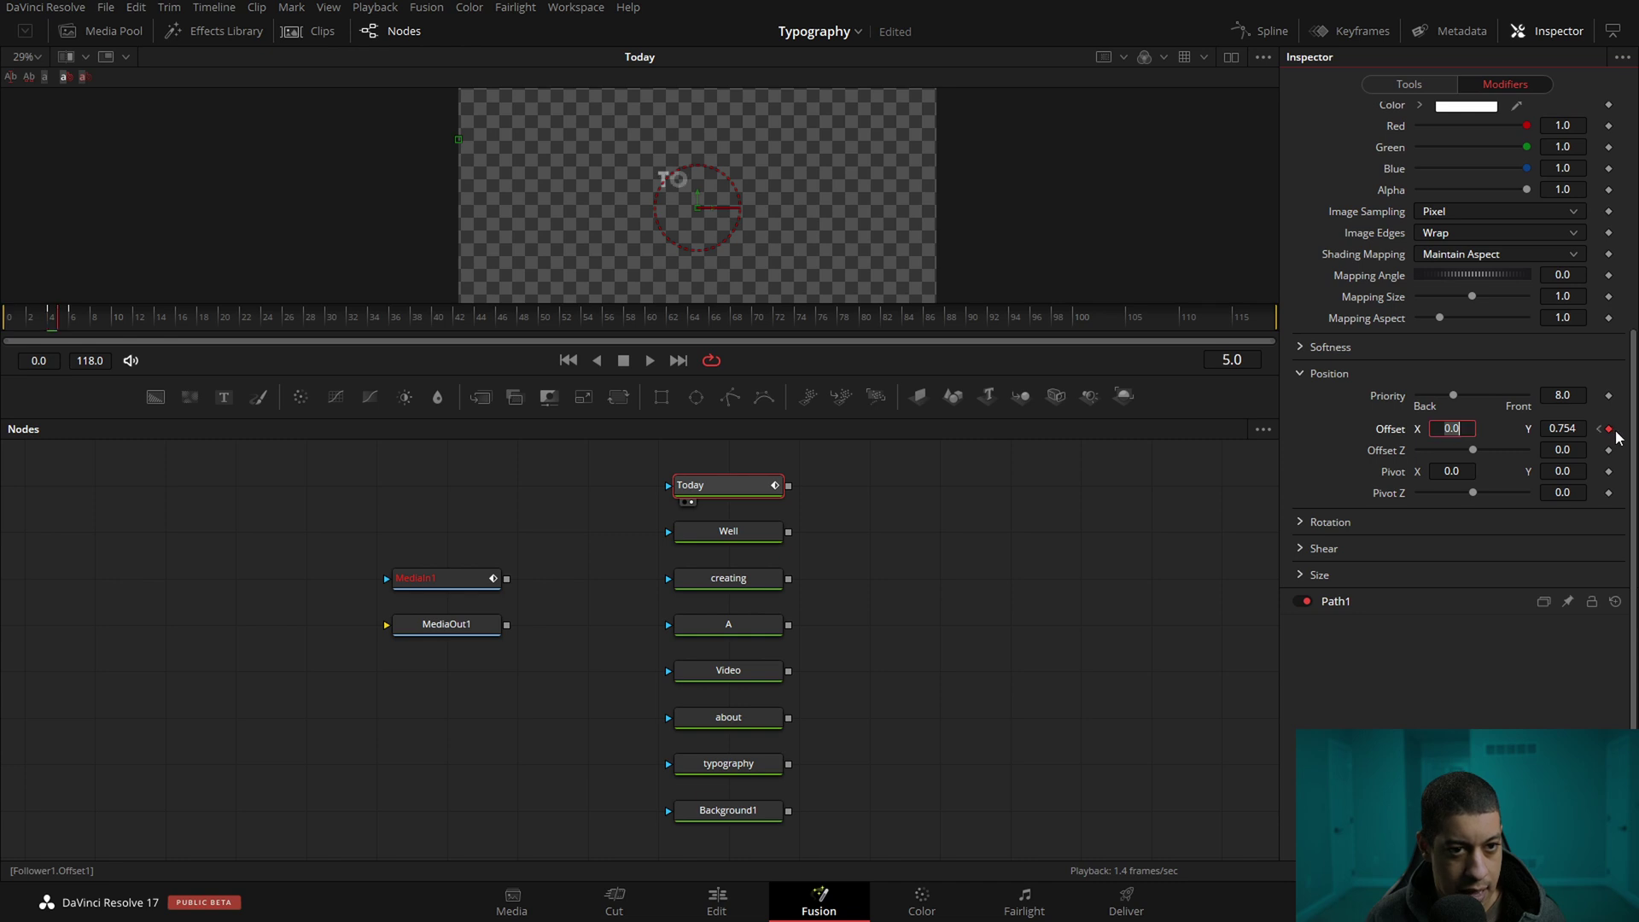
left_click_drag(76, 329, 74, 331)
left_click(1599, 428)
Keyframe the shading position offset Y at -0.516 on frame 6 and 0.0 on frame 8
left_click_drag(63, 328, 75, 326)
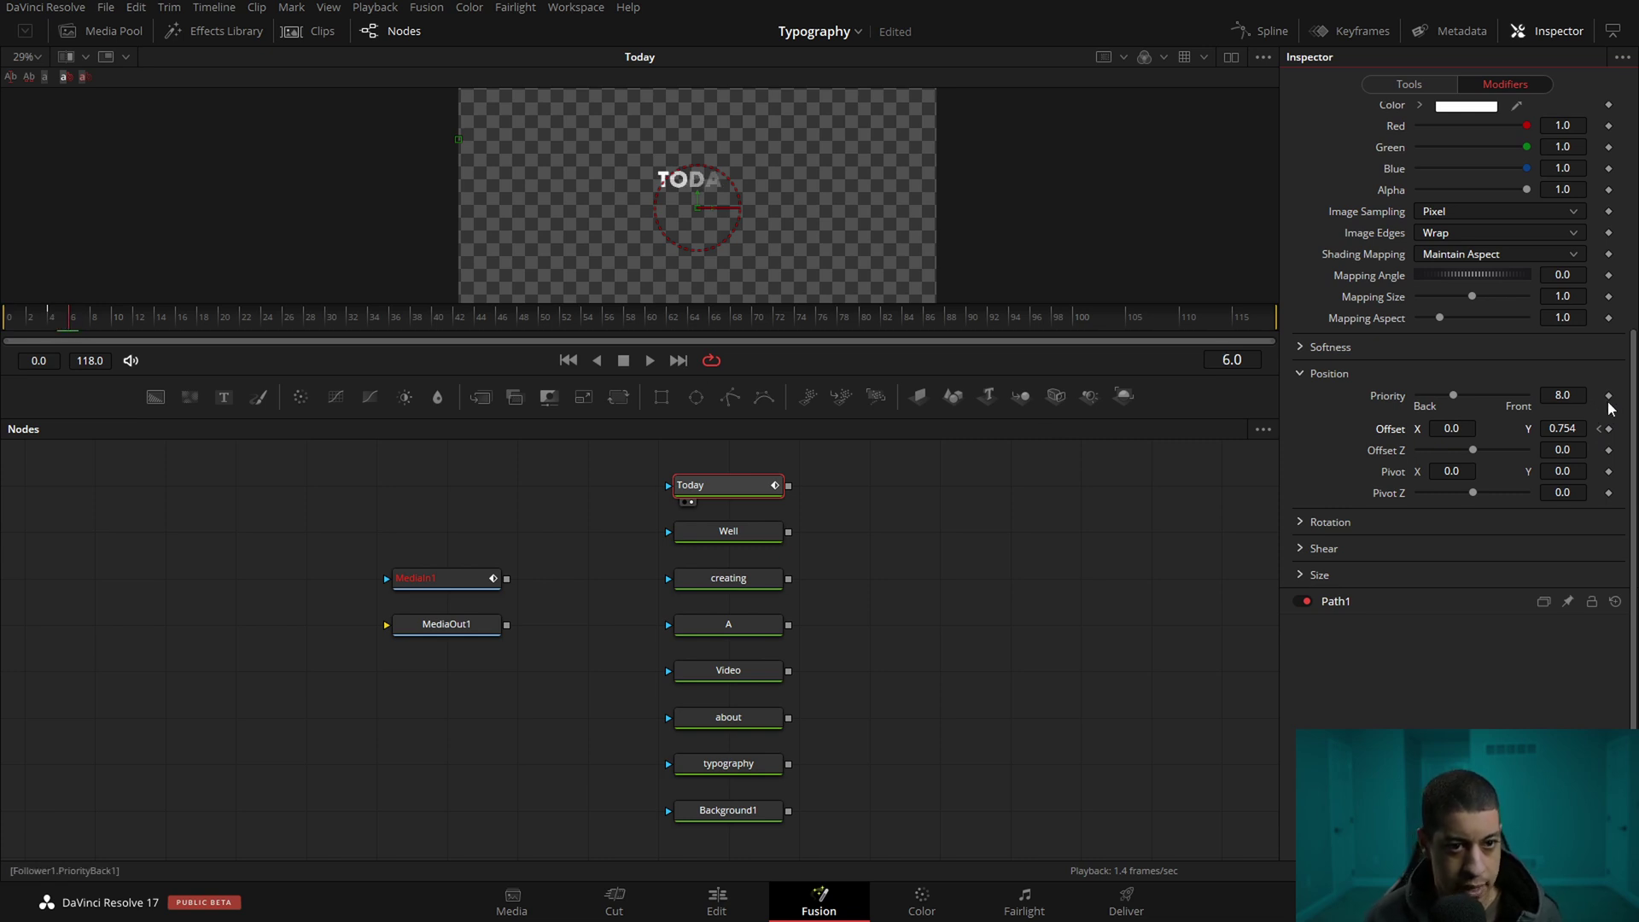
left_click_drag(1563, 429, 1458, 428)
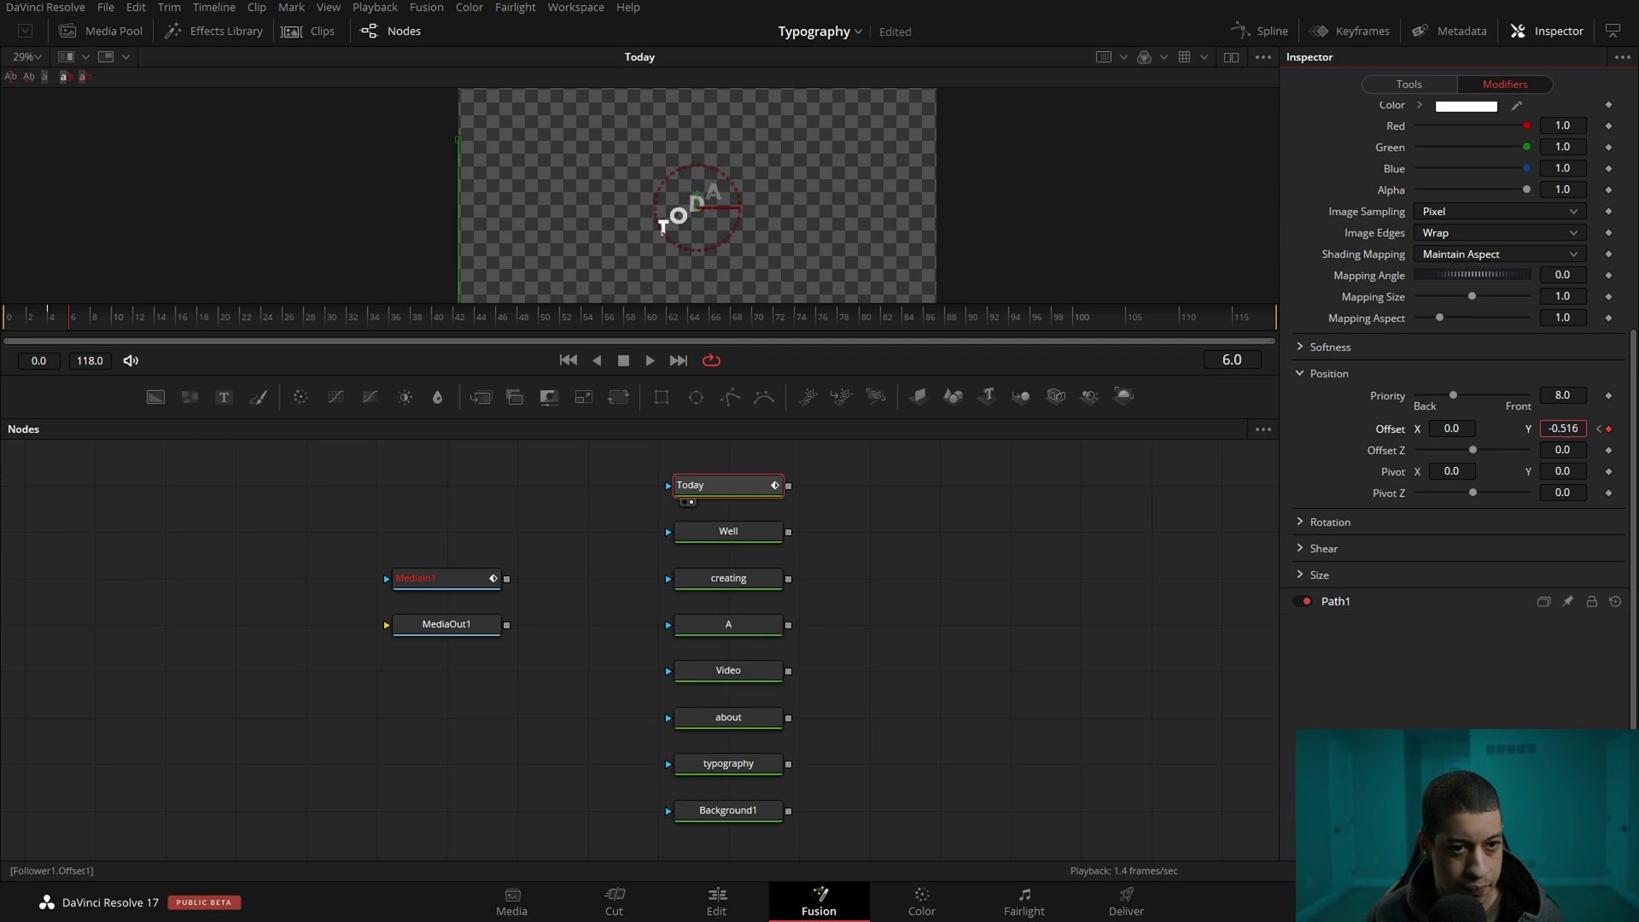
left_click(82, 323)
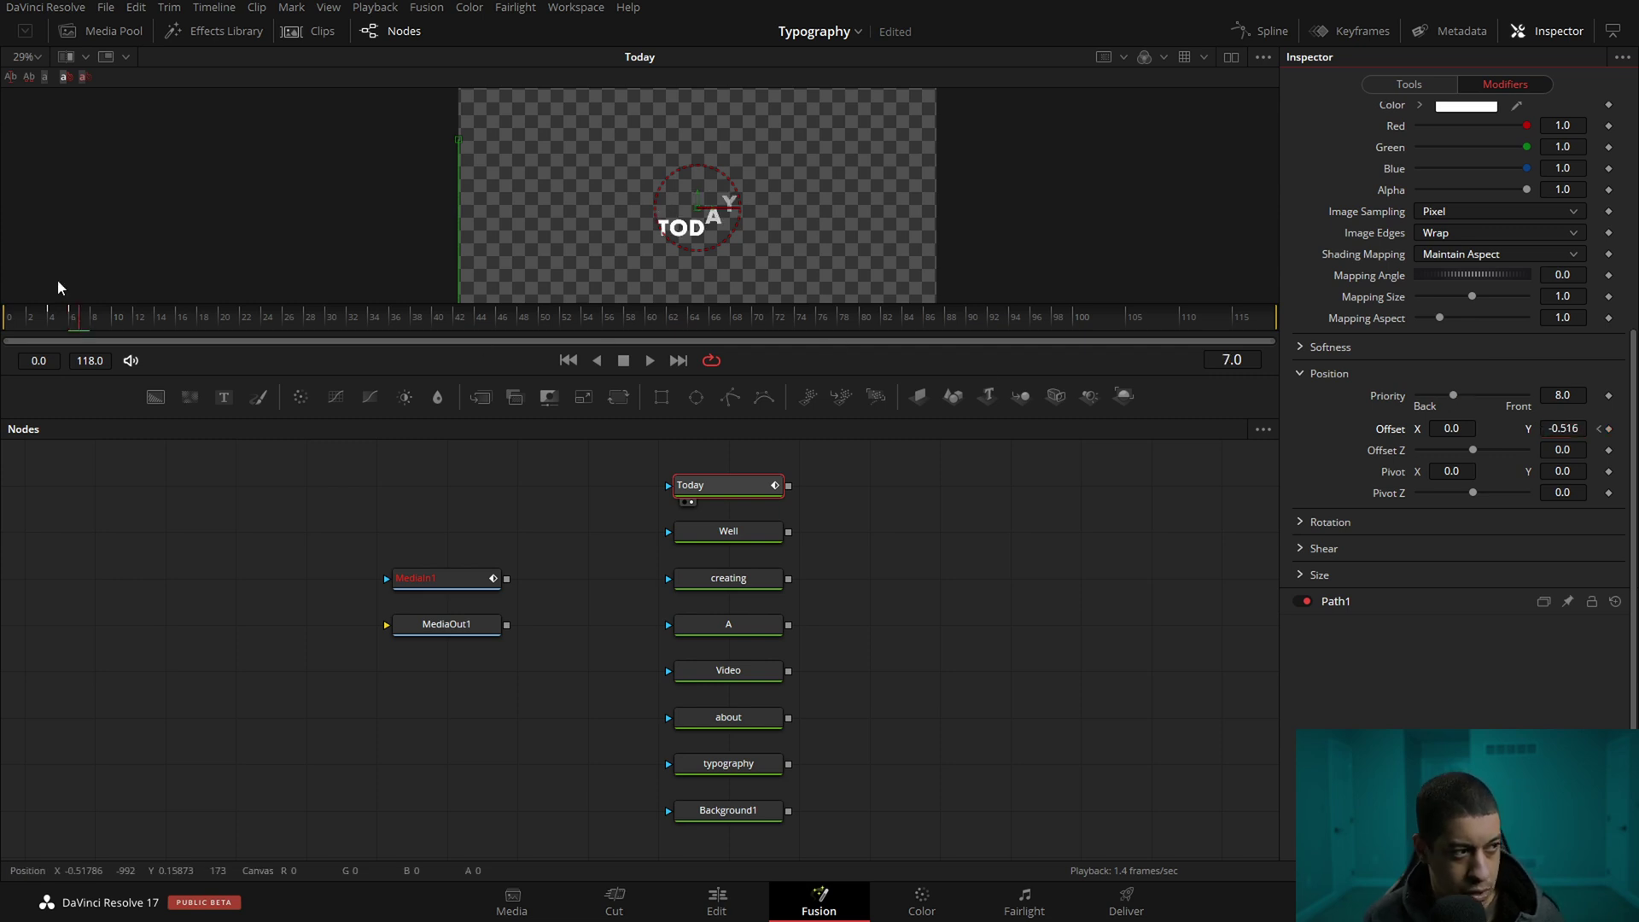
left_click(100, 326)
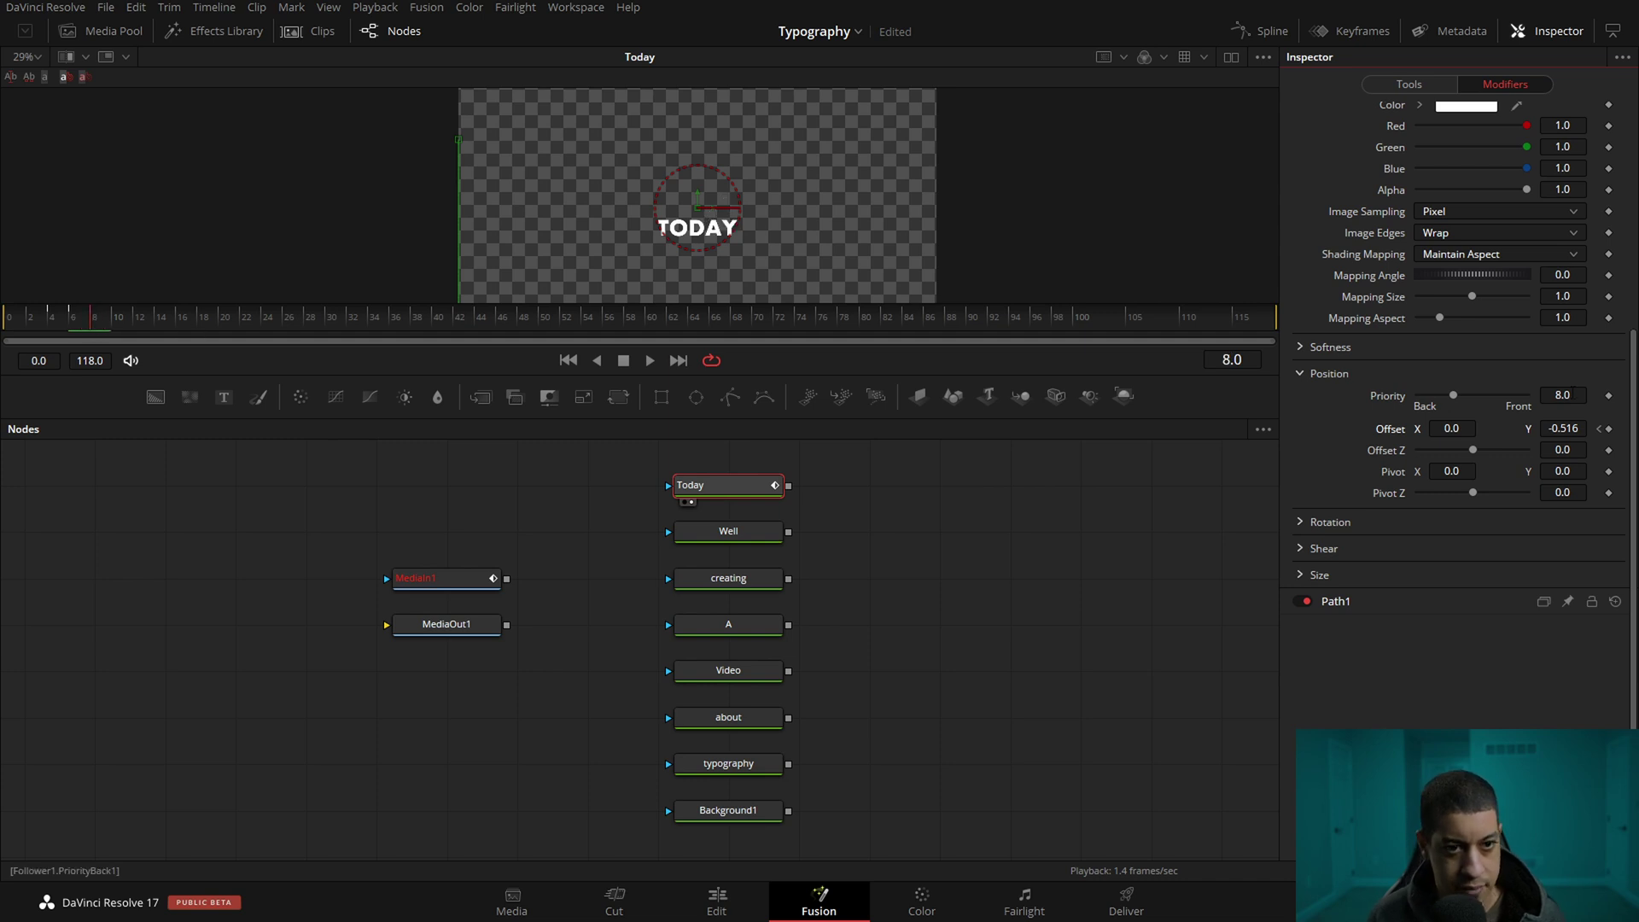
type("0")
key("Tab")
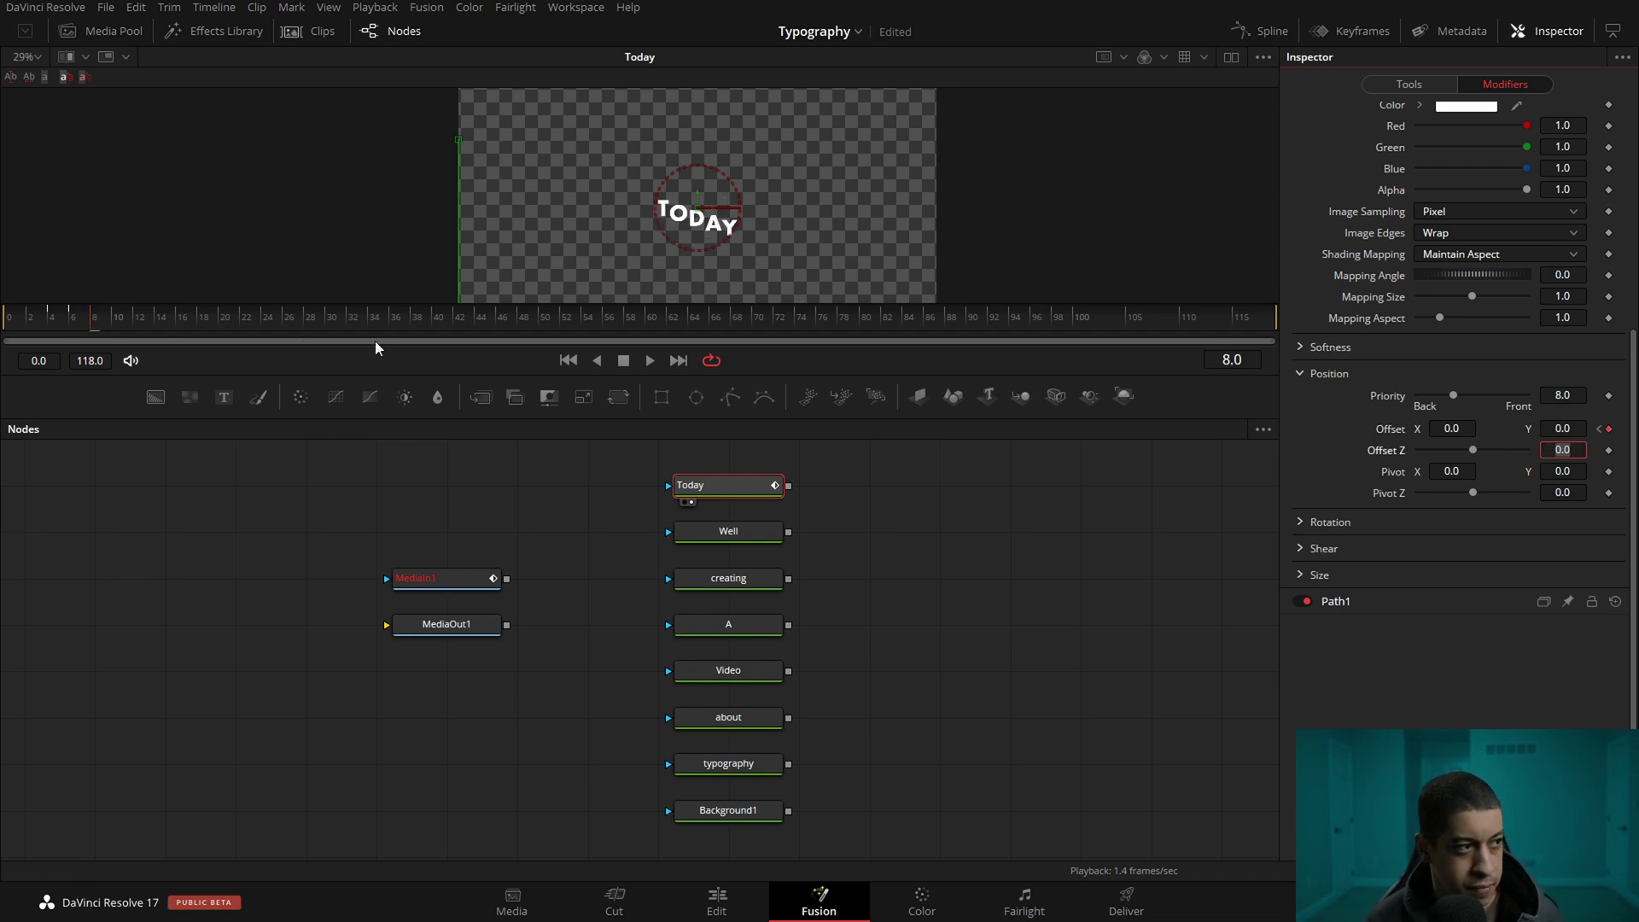
Play the TODAY text animation from frame 3 to check its motion, and stop playback
left_click(47, 332)
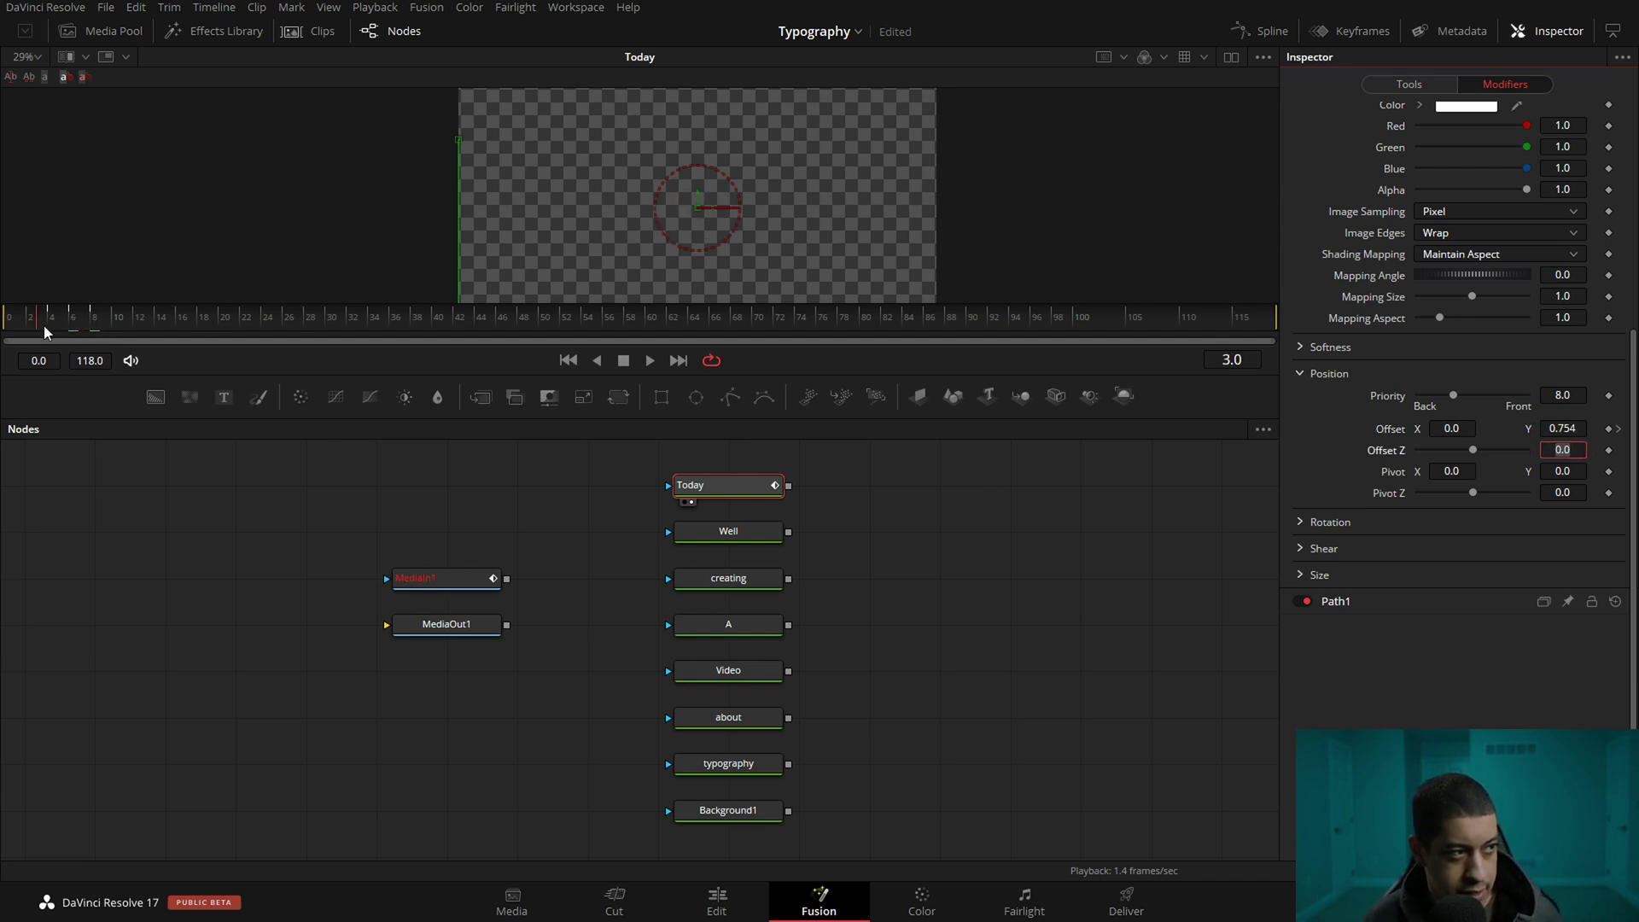
left_click(652, 361)
left_click(83, 321)
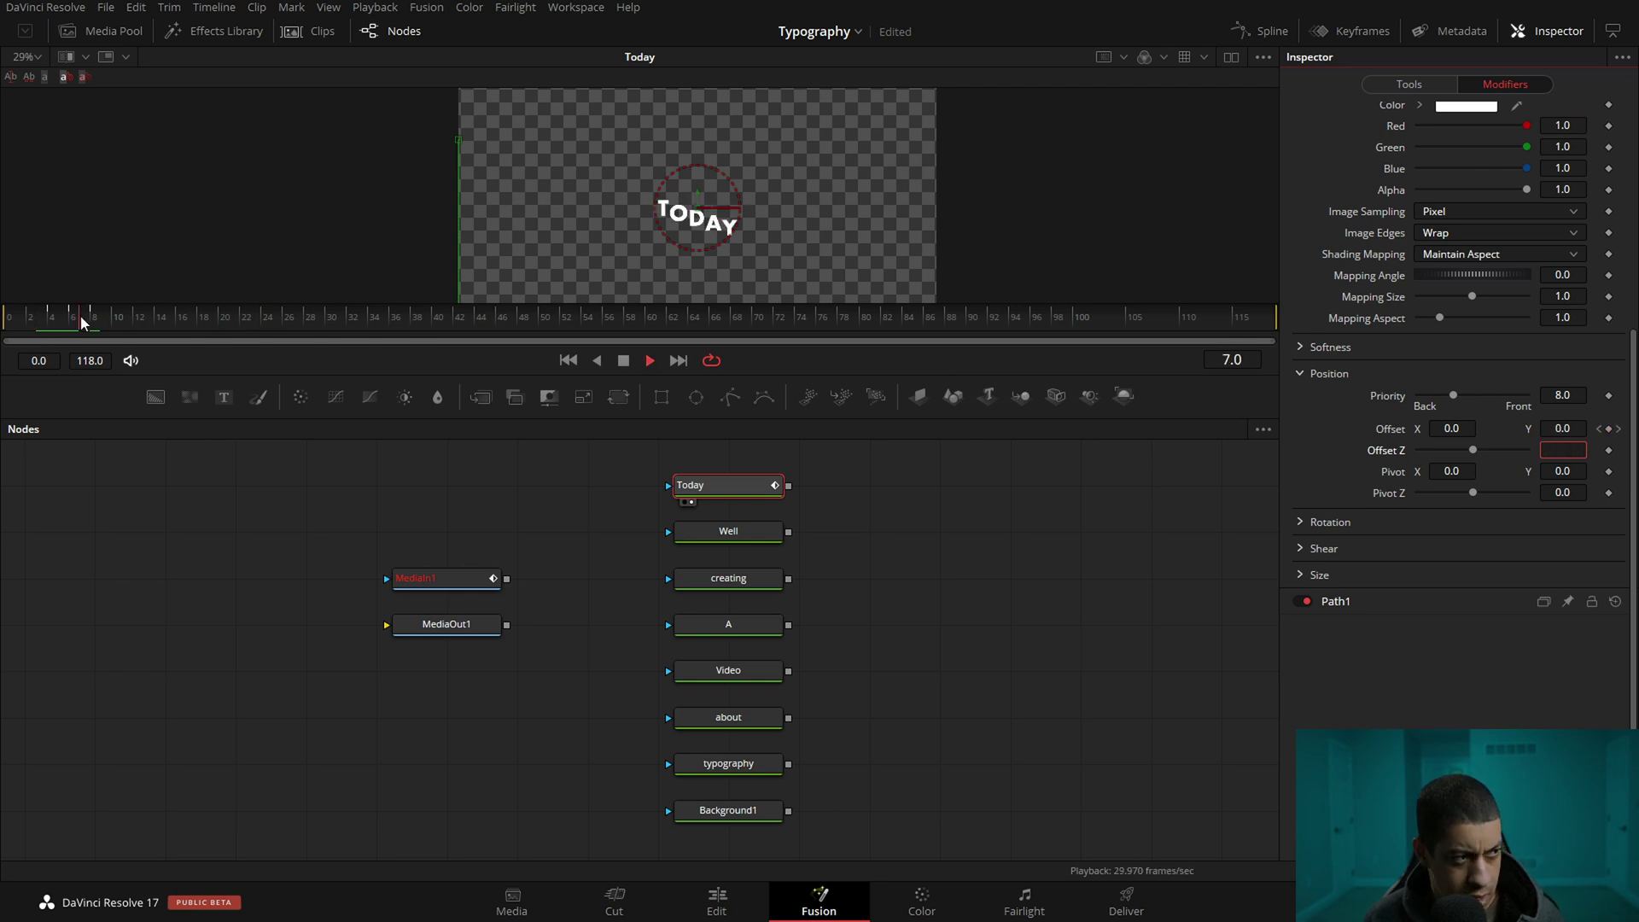
left_click(624, 360)
Display the Today node's Opacity and Displacement curves in the Spline editor, fitted to view, and enlarge the editor
left_click(1083, 497)
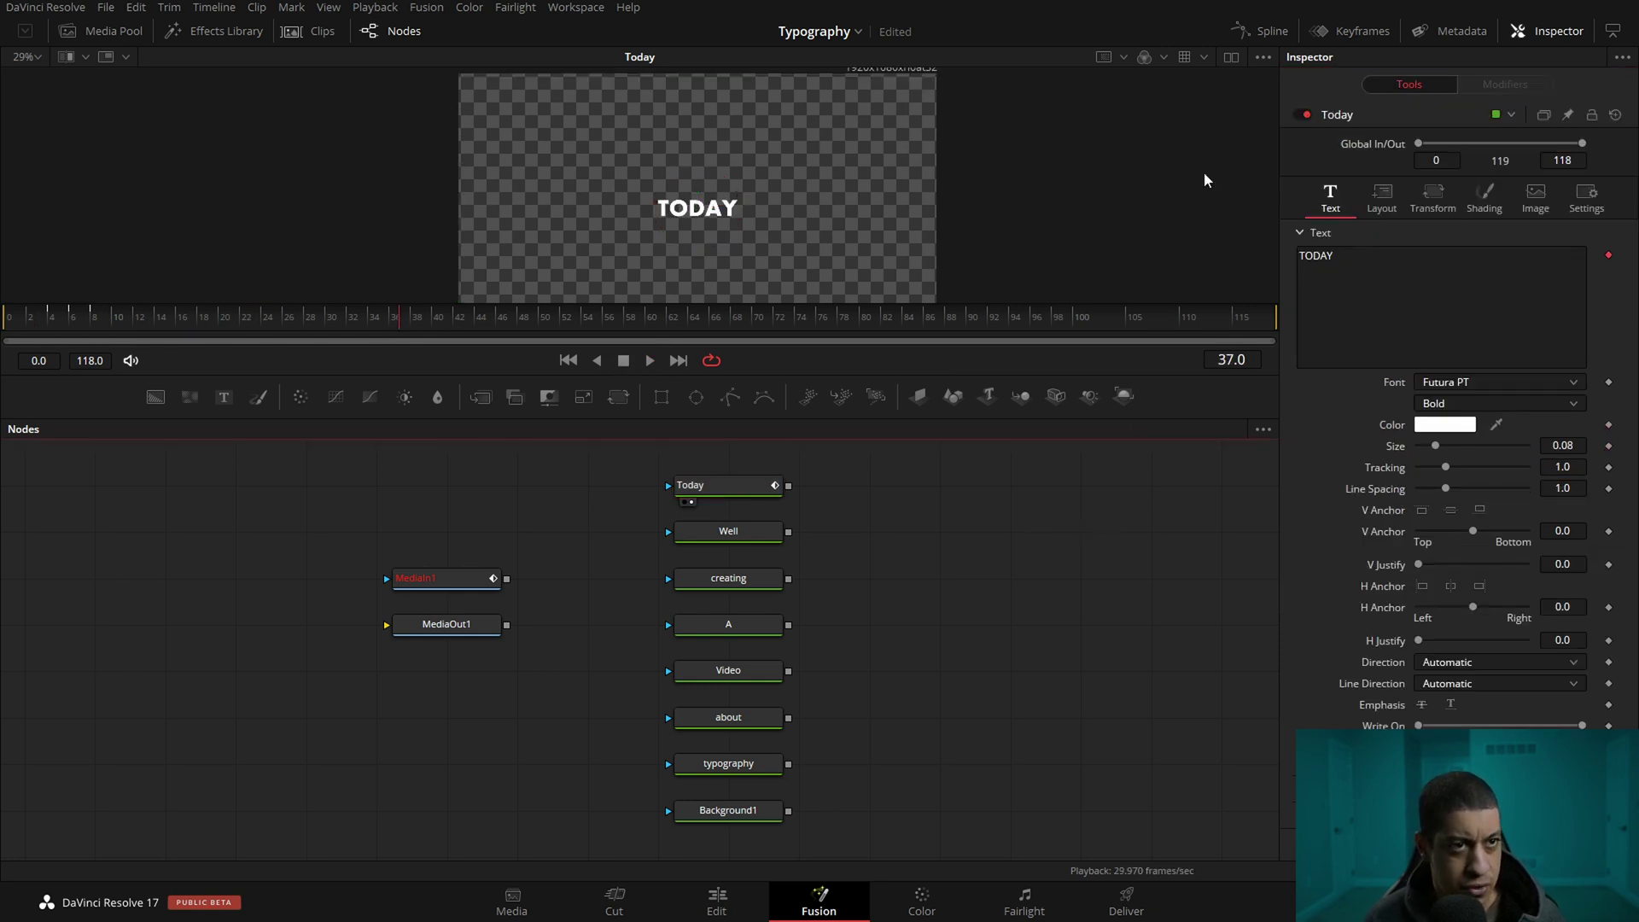
left_click(1261, 31)
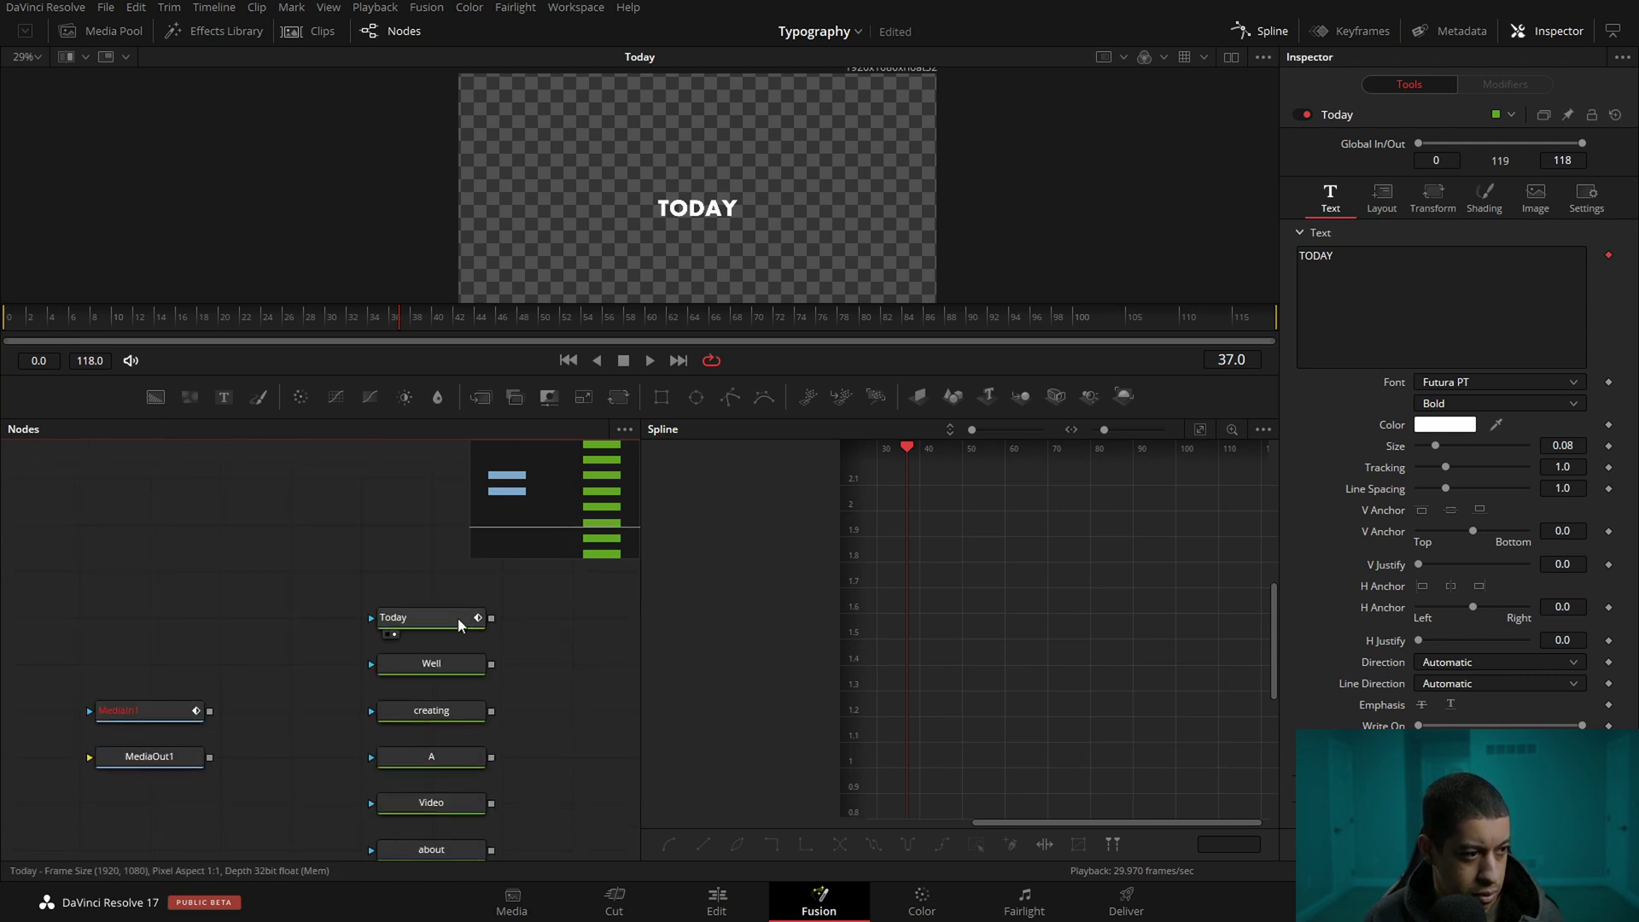
left_click(434, 622)
left_click(671, 474)
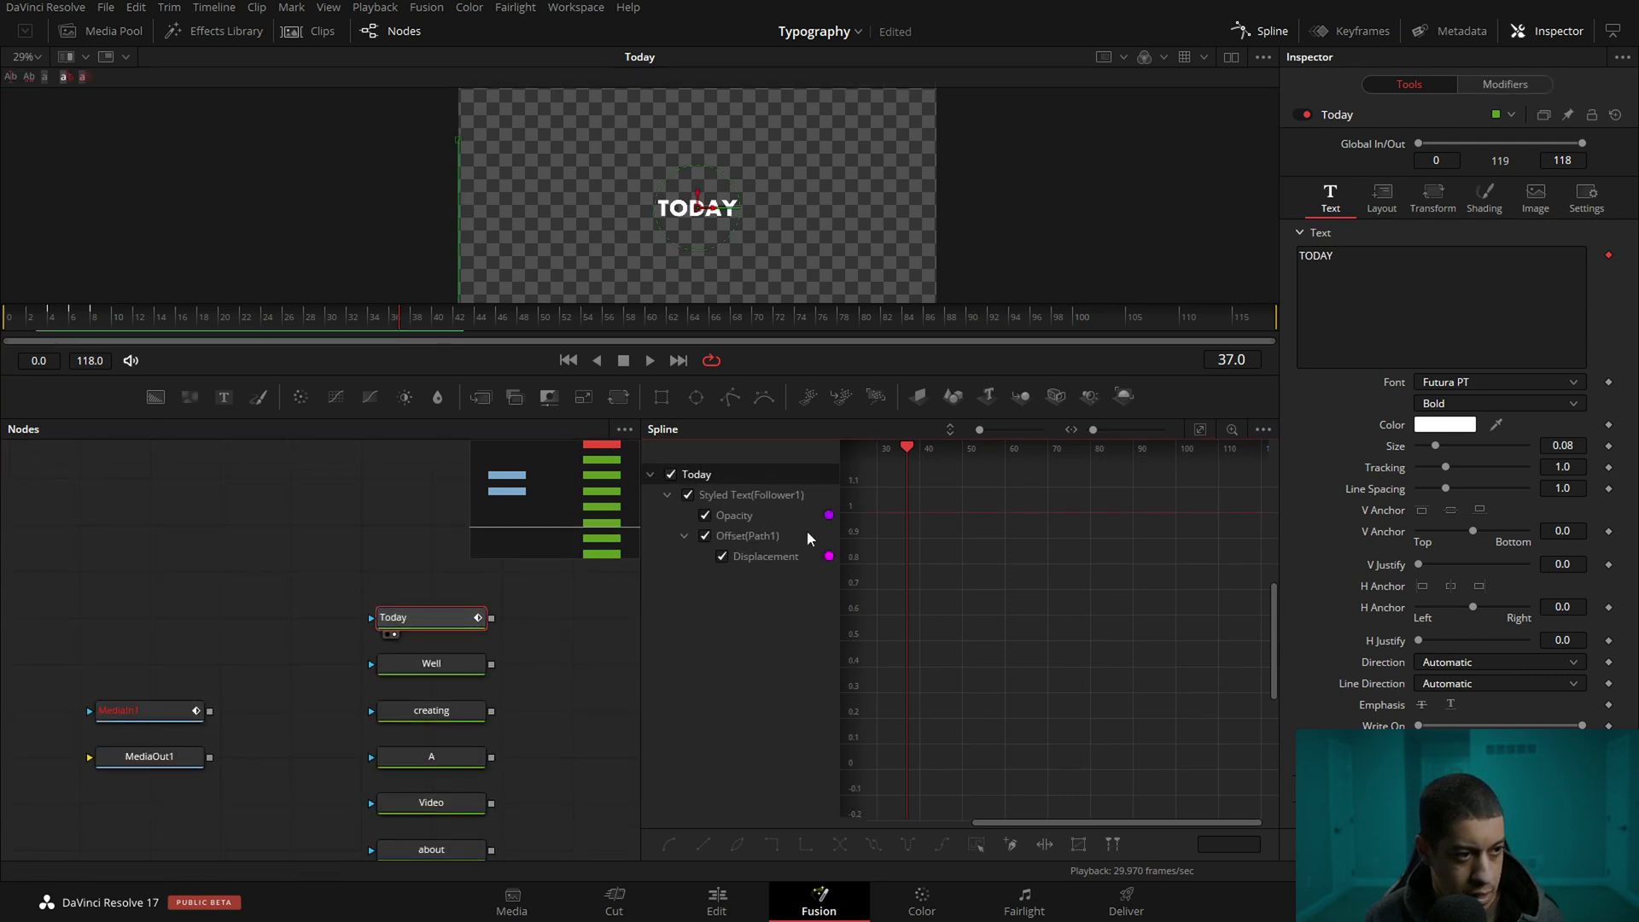
left_click(1200, 430)
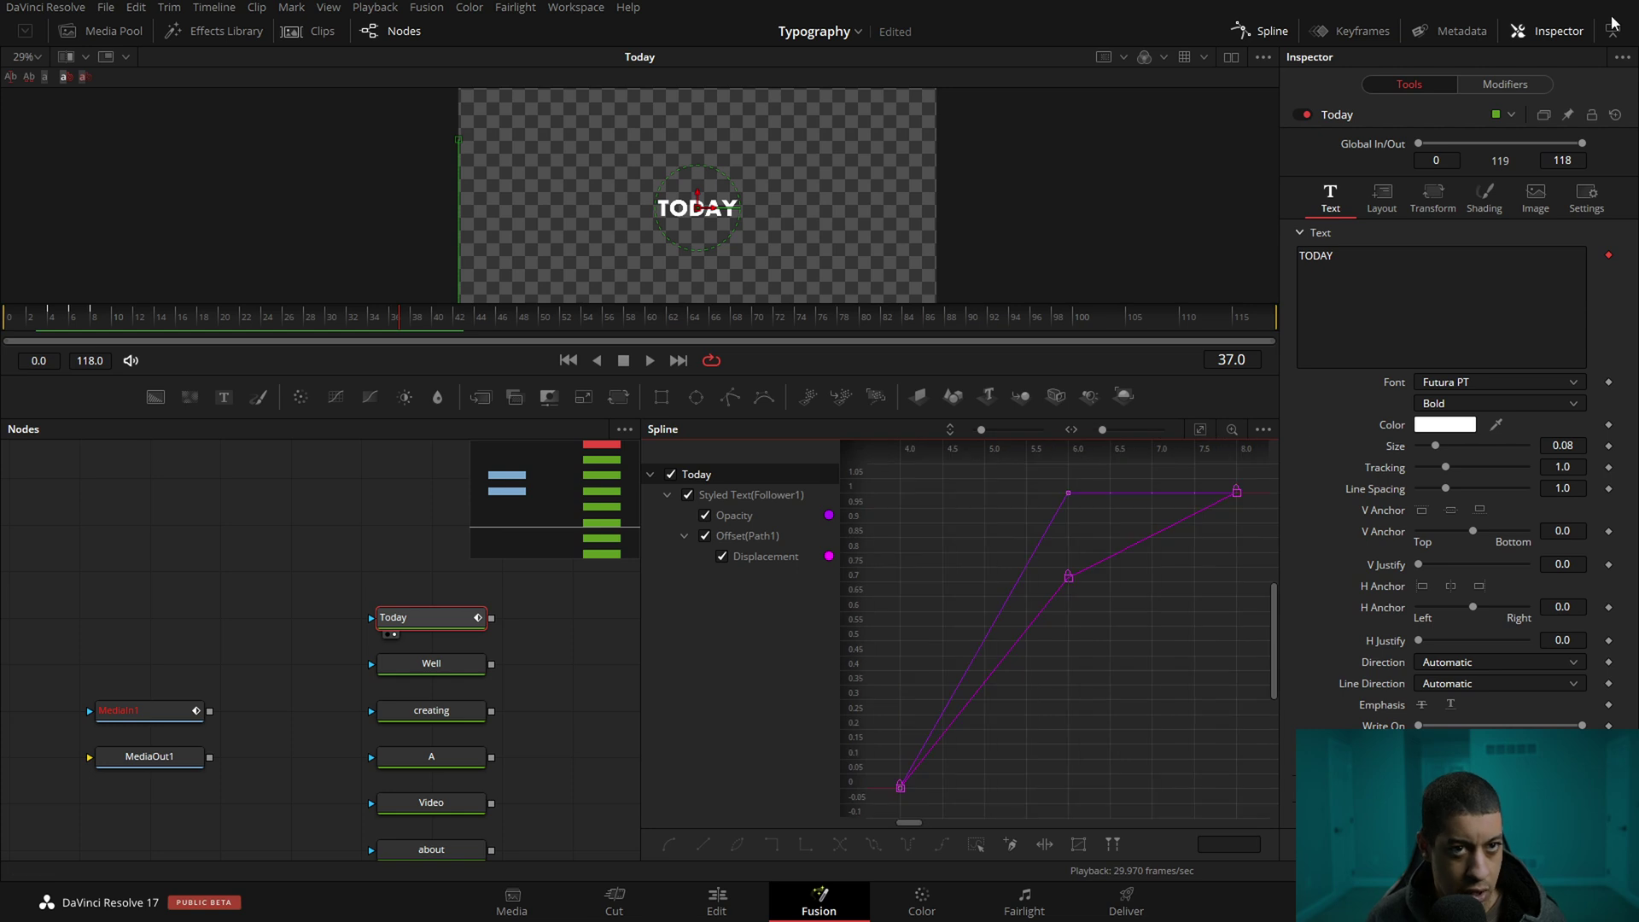
left_click(1612, 25)
left_click_drag(820, 720, 651, 716)
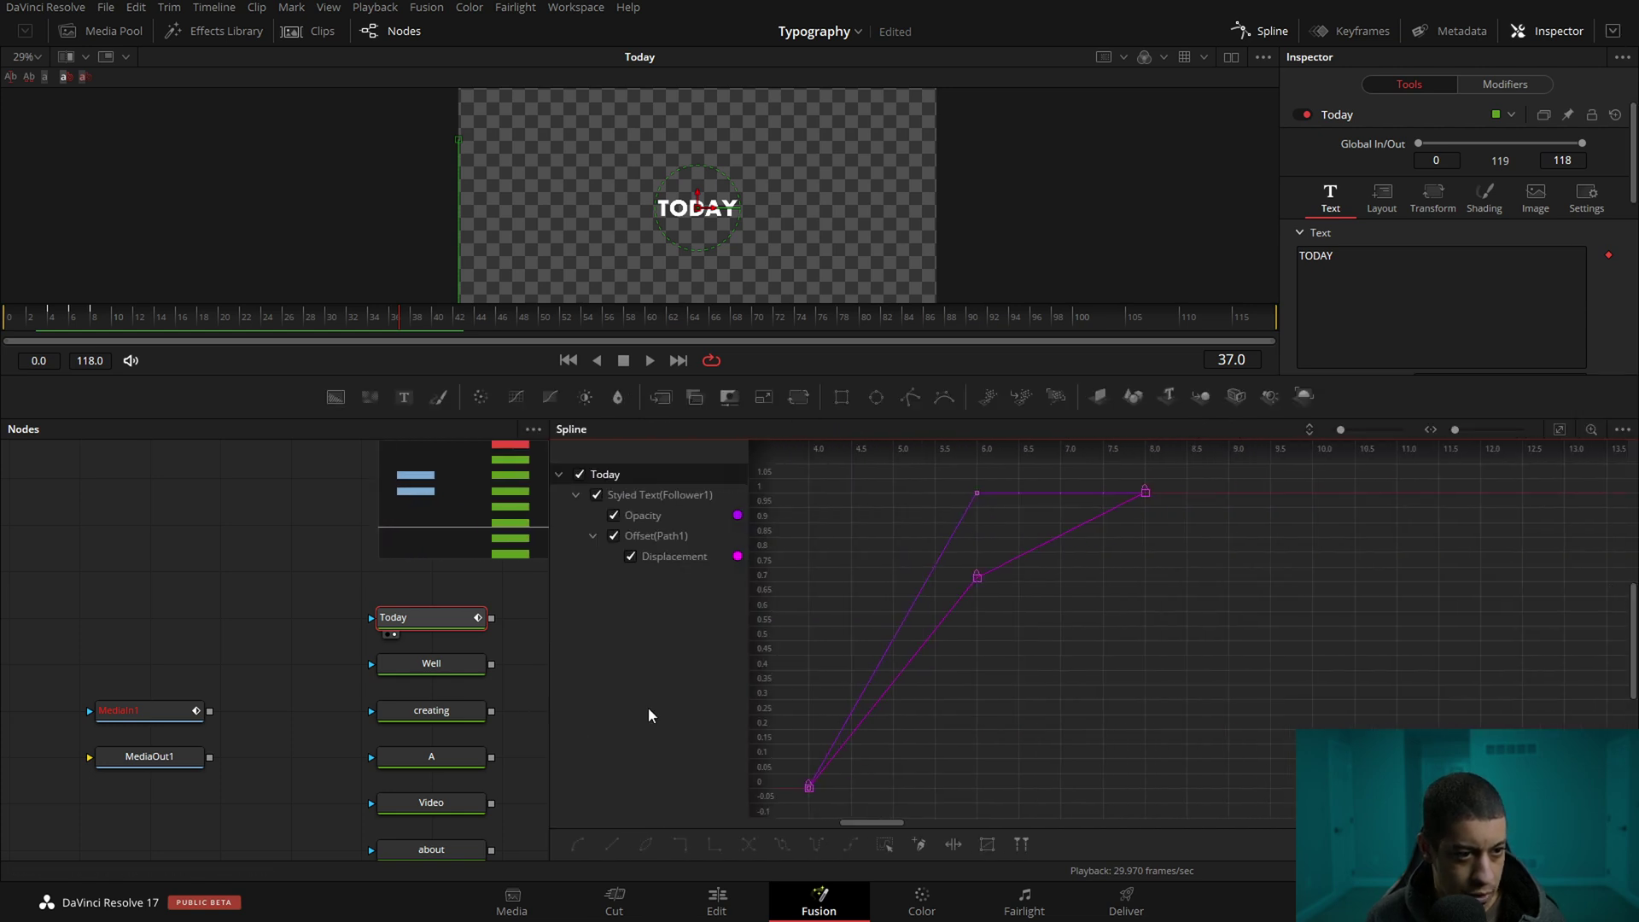
Scrub and play the opening frames to judge the animation timing against the curves, and park the playhead at frame 6
left_click(64, 325)
left_click_drag(64, 324, 71, 328)
left_click_drag(887, 544, 1056, 543)
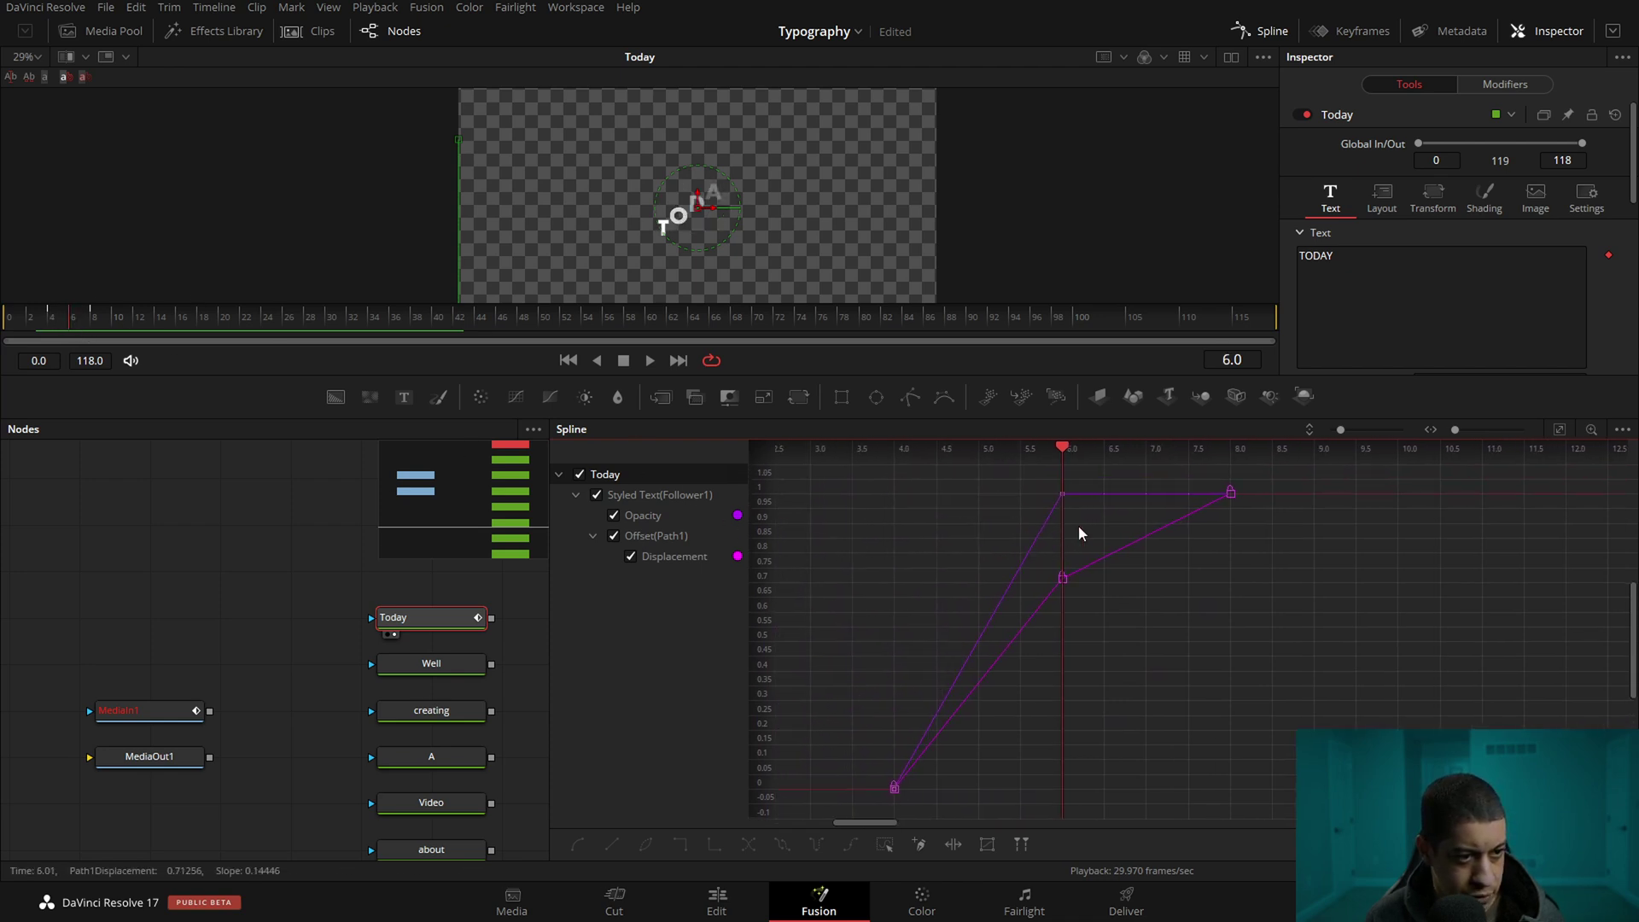
left_click(1063, 495)
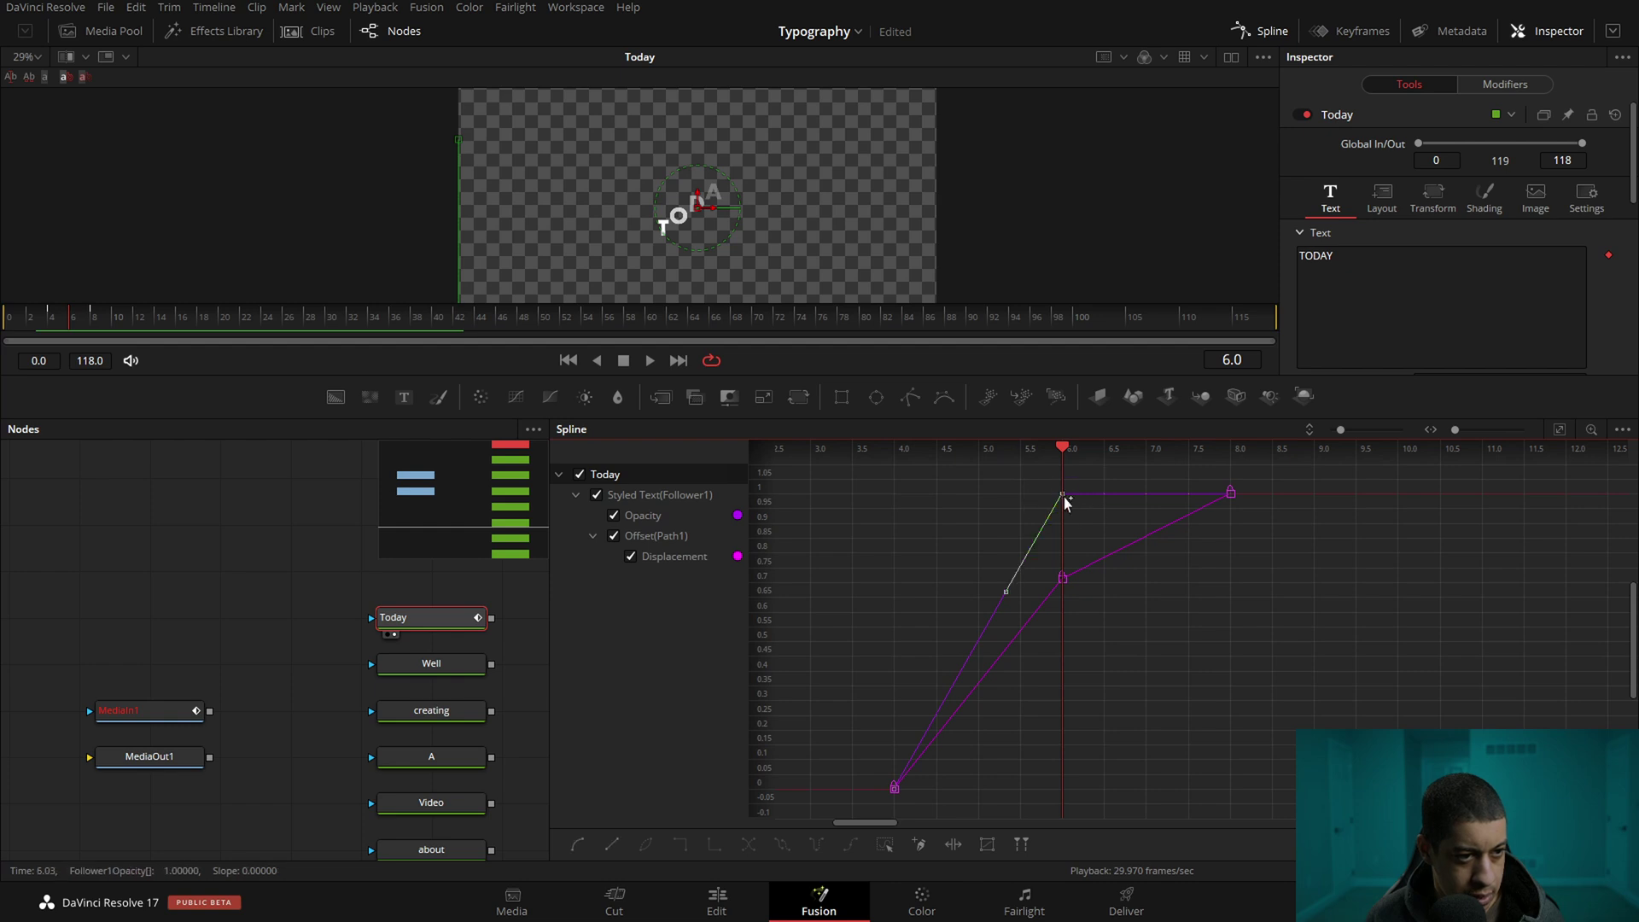
left_click(26, 320)
key("space")
key("space")
left_click_drag(186, 322, 74, 328)
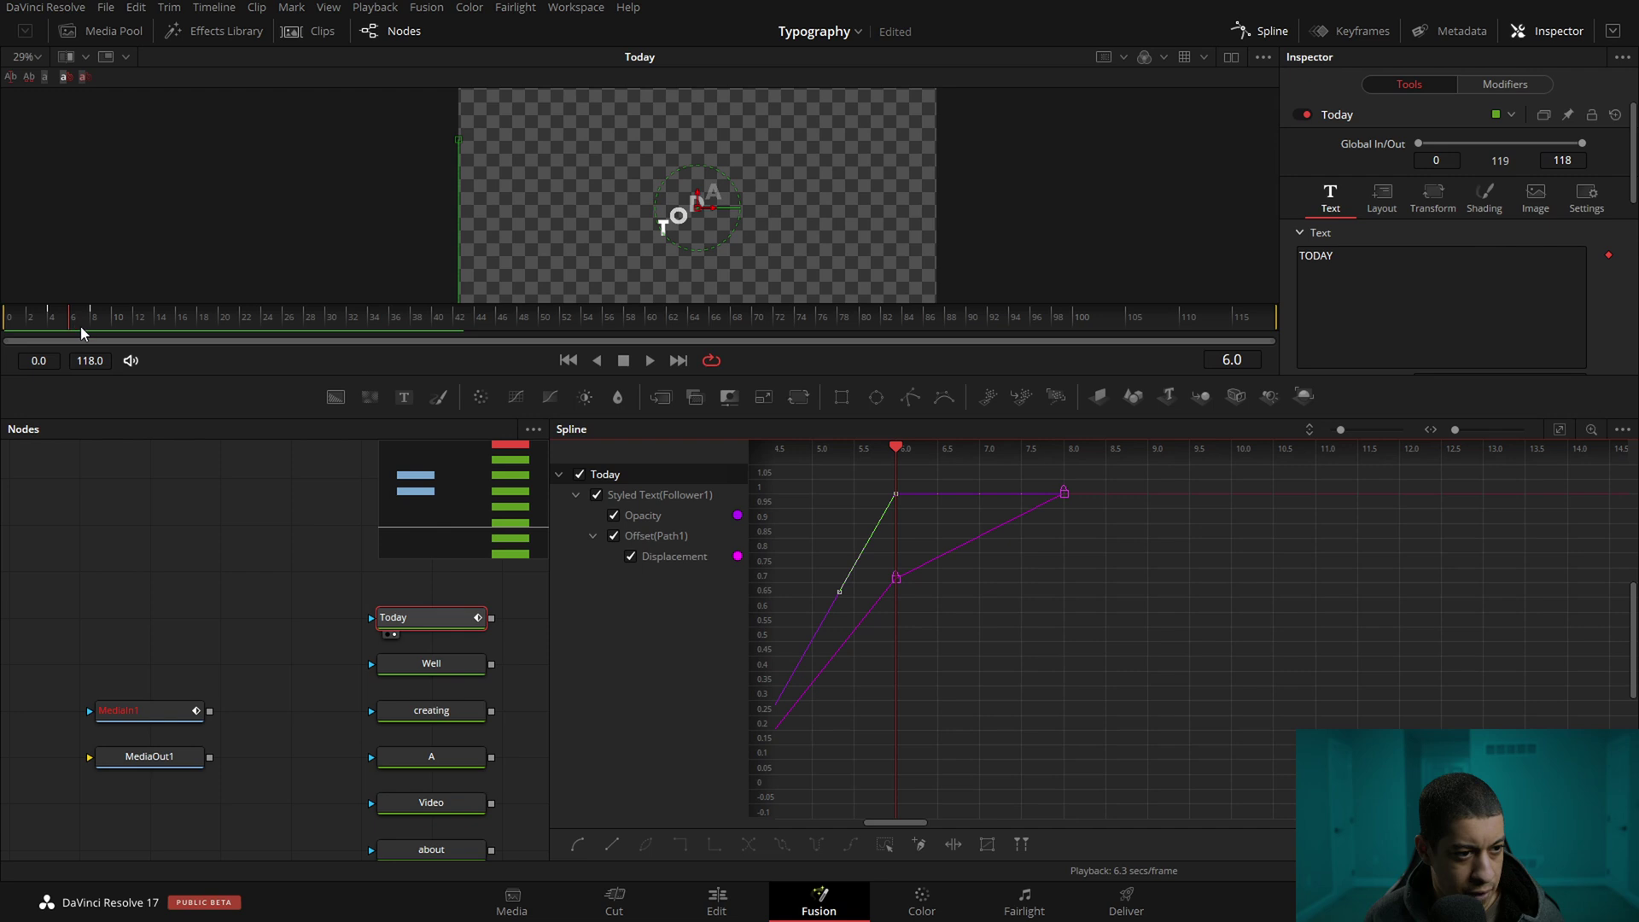
Hide the Opacity curve and move the second and last Displacement keyframes to frames 7 and 10
left_click_drag(1100, 476, 910, 598)
left_click(614, 517)
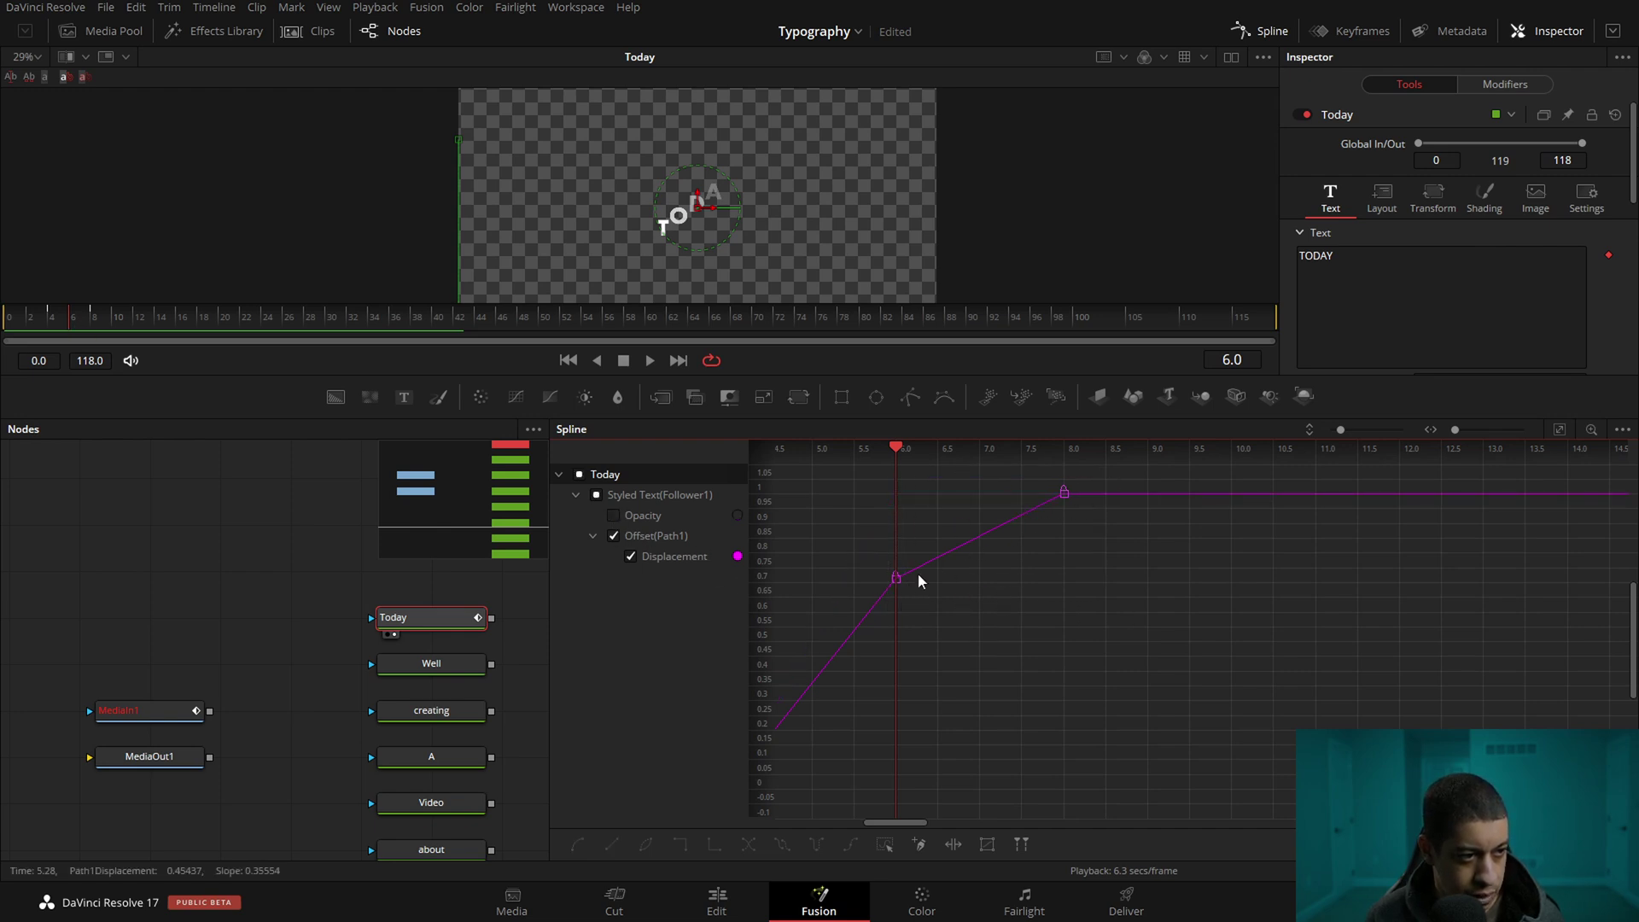
left_click_drag(1116, 476, 912, 600)
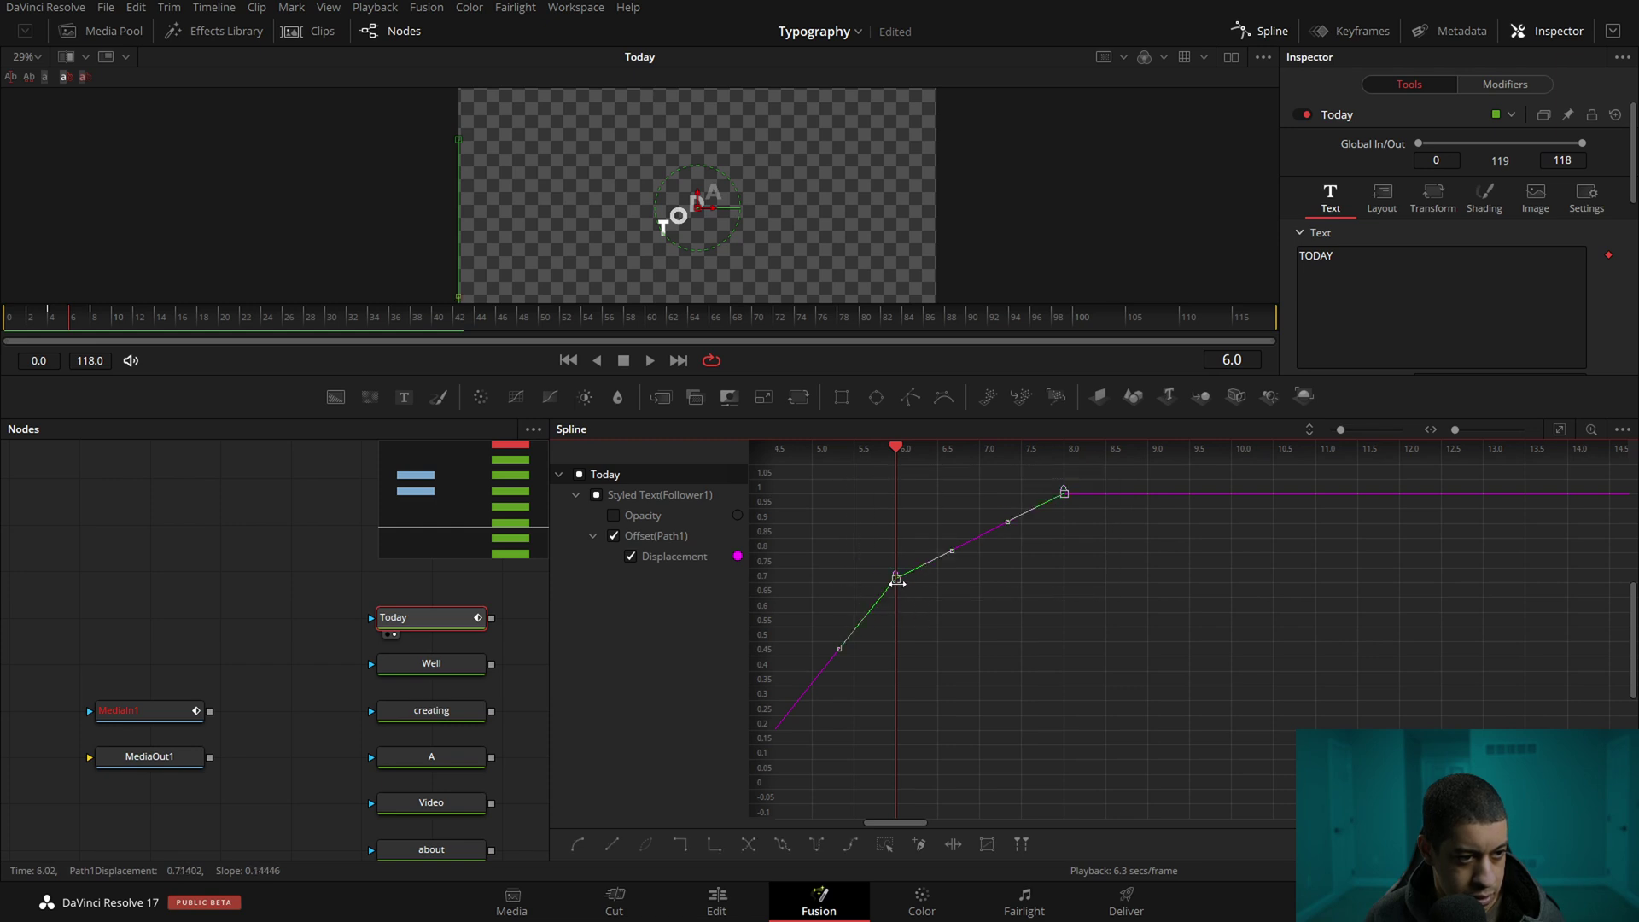
key("Right")
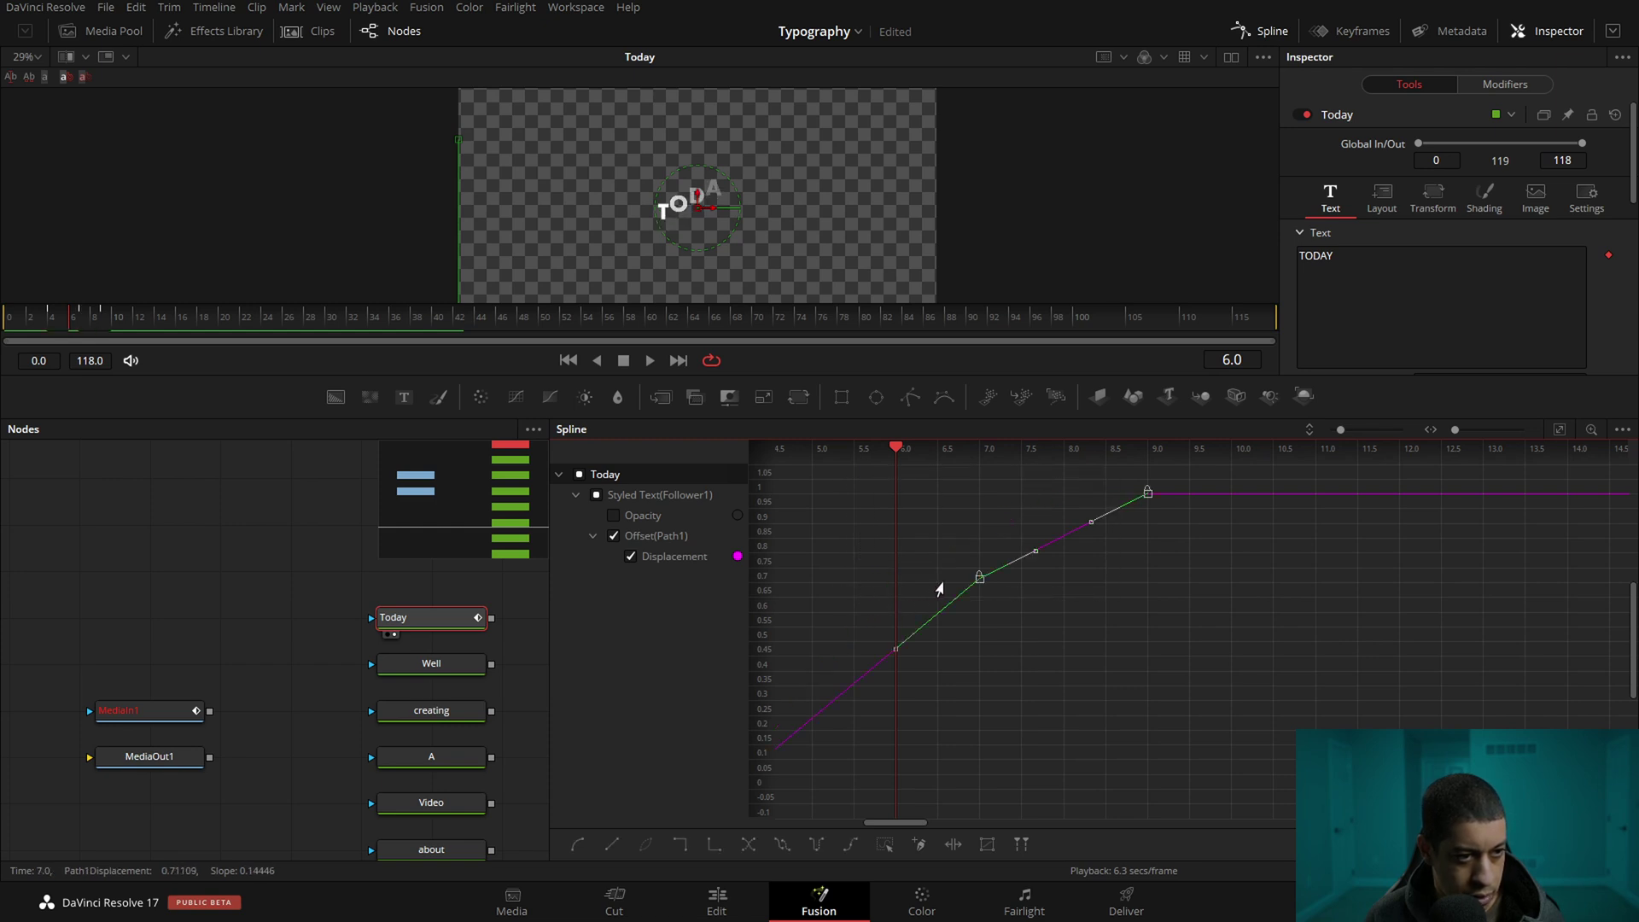
left_click_drag(1094, 479, 1212, 503)
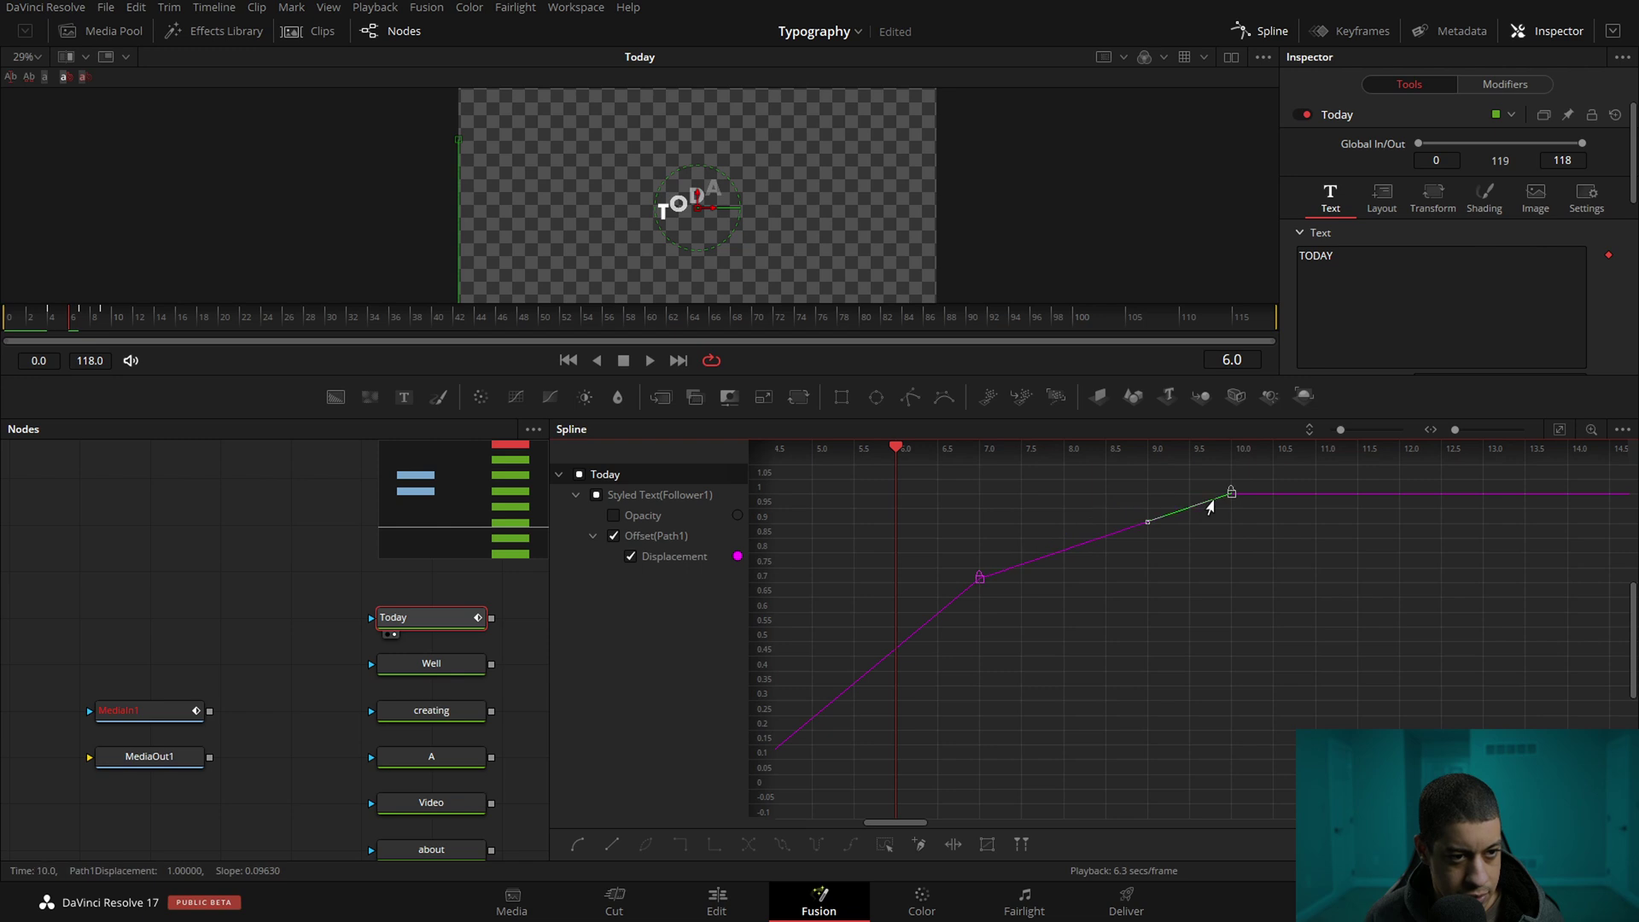
Play the retimed TODAY animation from the beginning to check it
key("space")
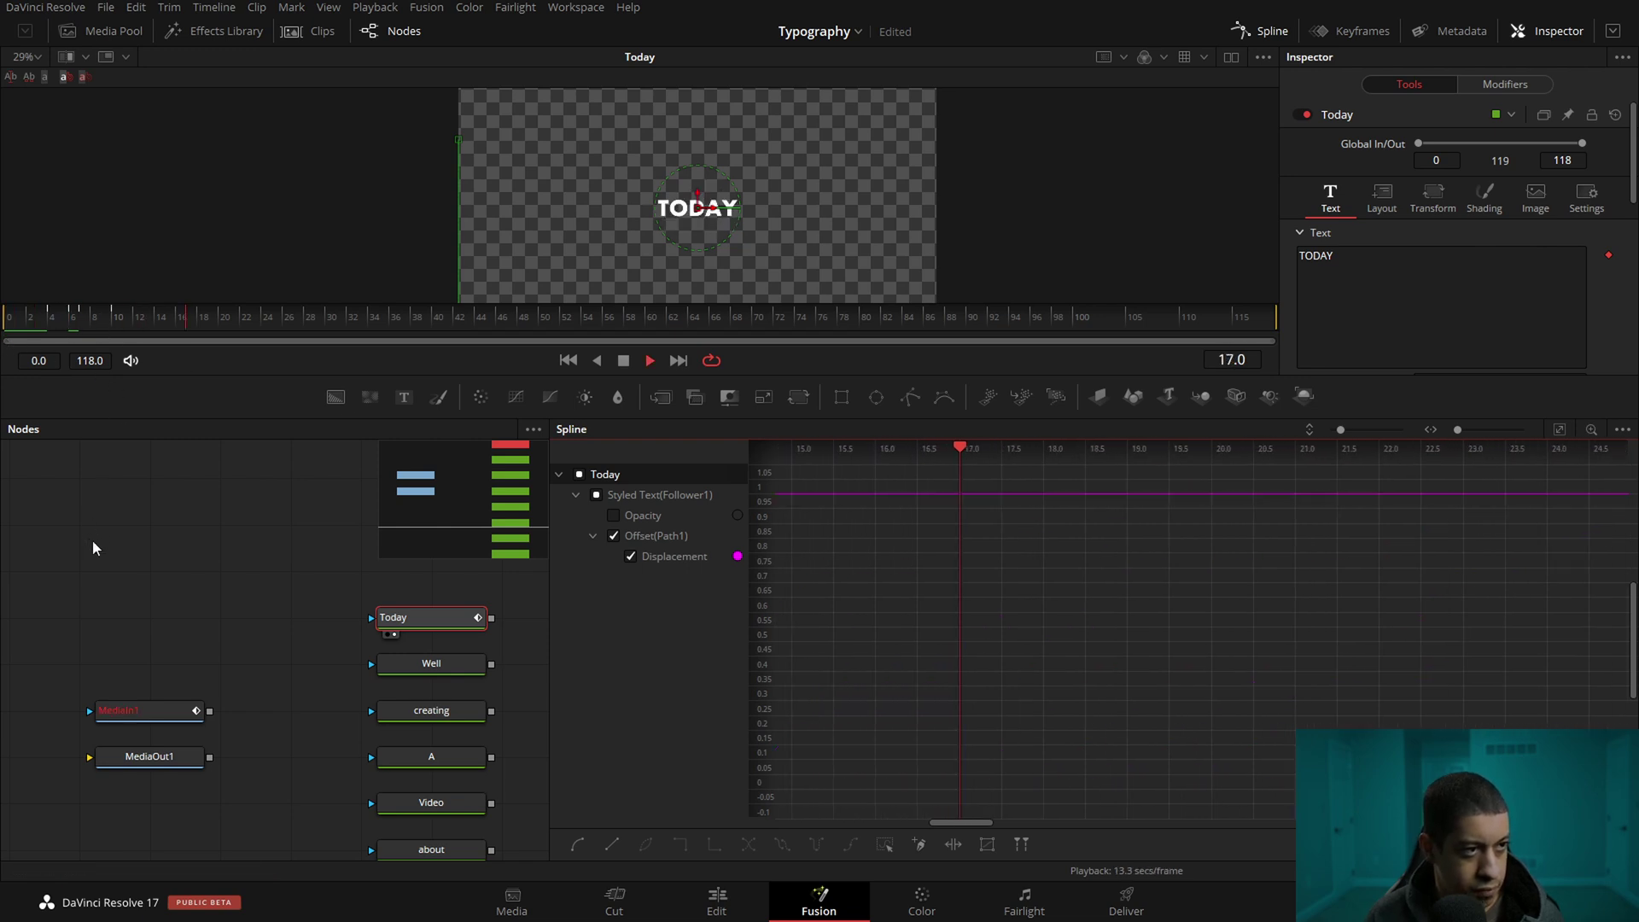
left_click(3, 331)
key("space")
key("space")
Widen the node graph area and merge the Today node's output over the Well node
left_click_drag(245, 529, 111, 473)
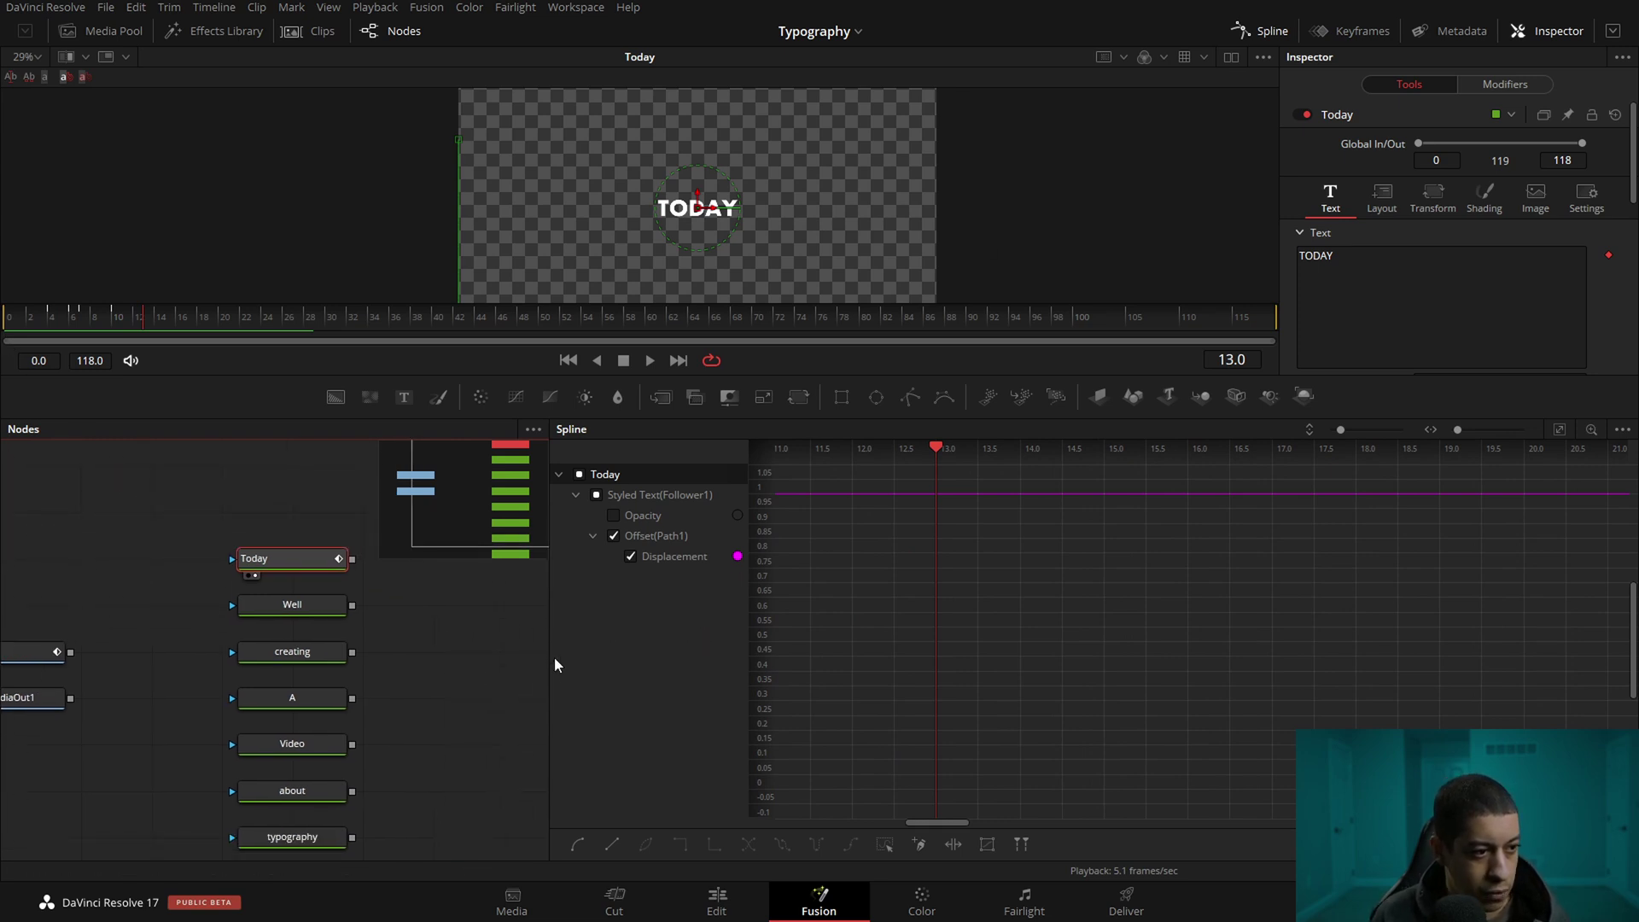
left_click_drag(556, 662, 666, 662)
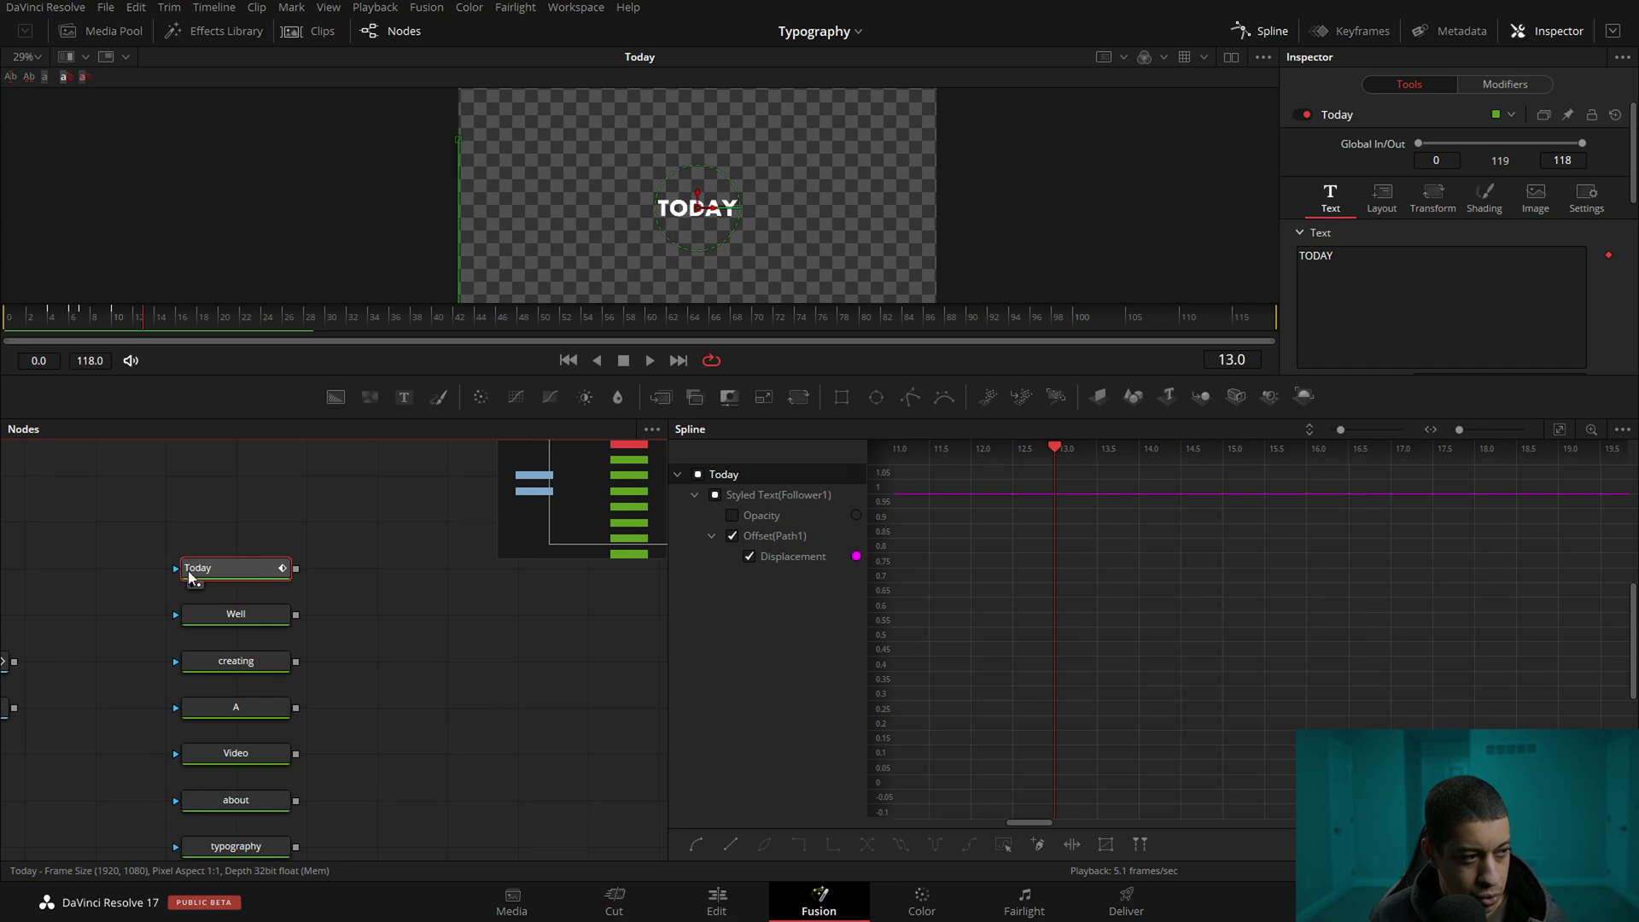
left_click_drag(295, 568, 295, 617)
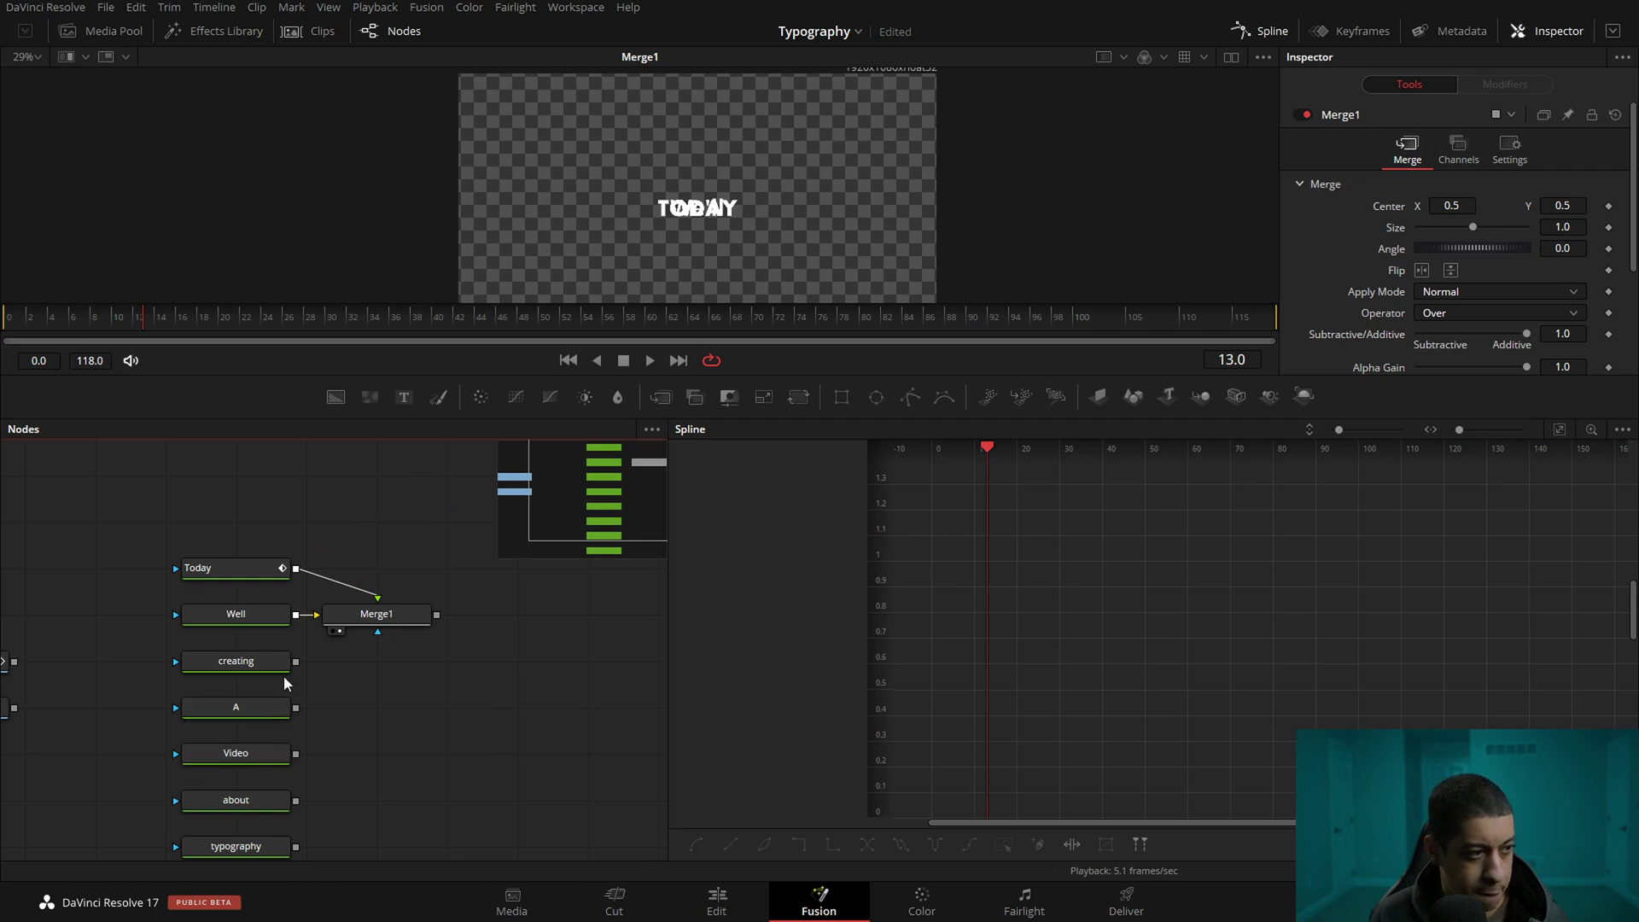
Delete the merge joining Today and Well, try merging Well's output onto Today, and undo that new merge
key("Delete")
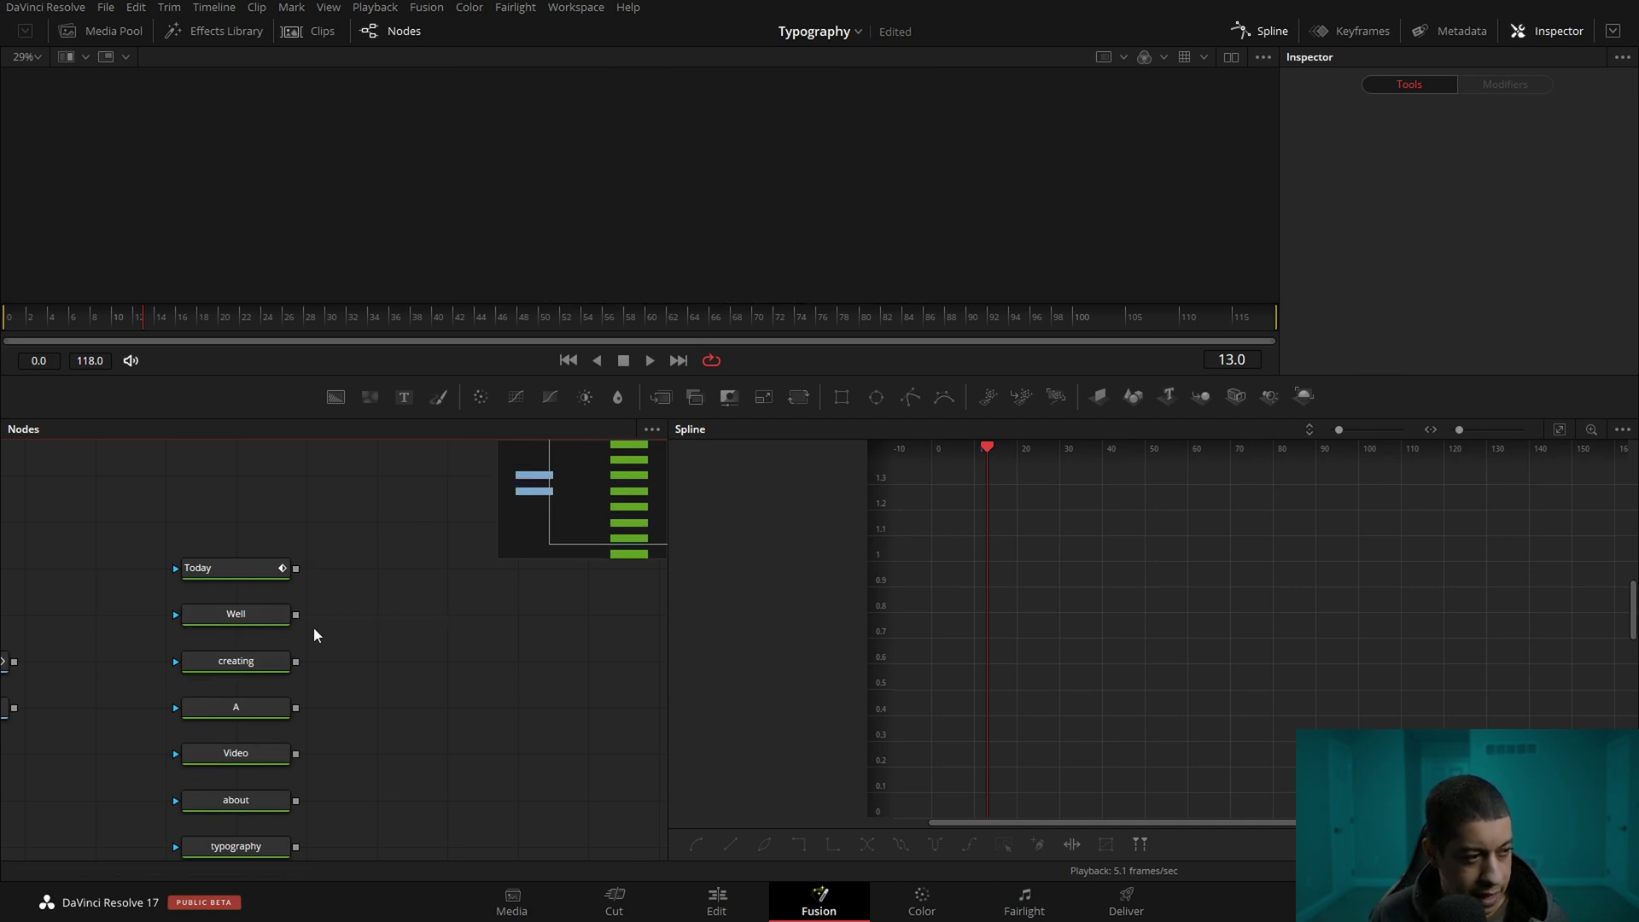
left_click_drag(297, 617, 298, 572)
left_click(470, 696)
left_click(339, 631)
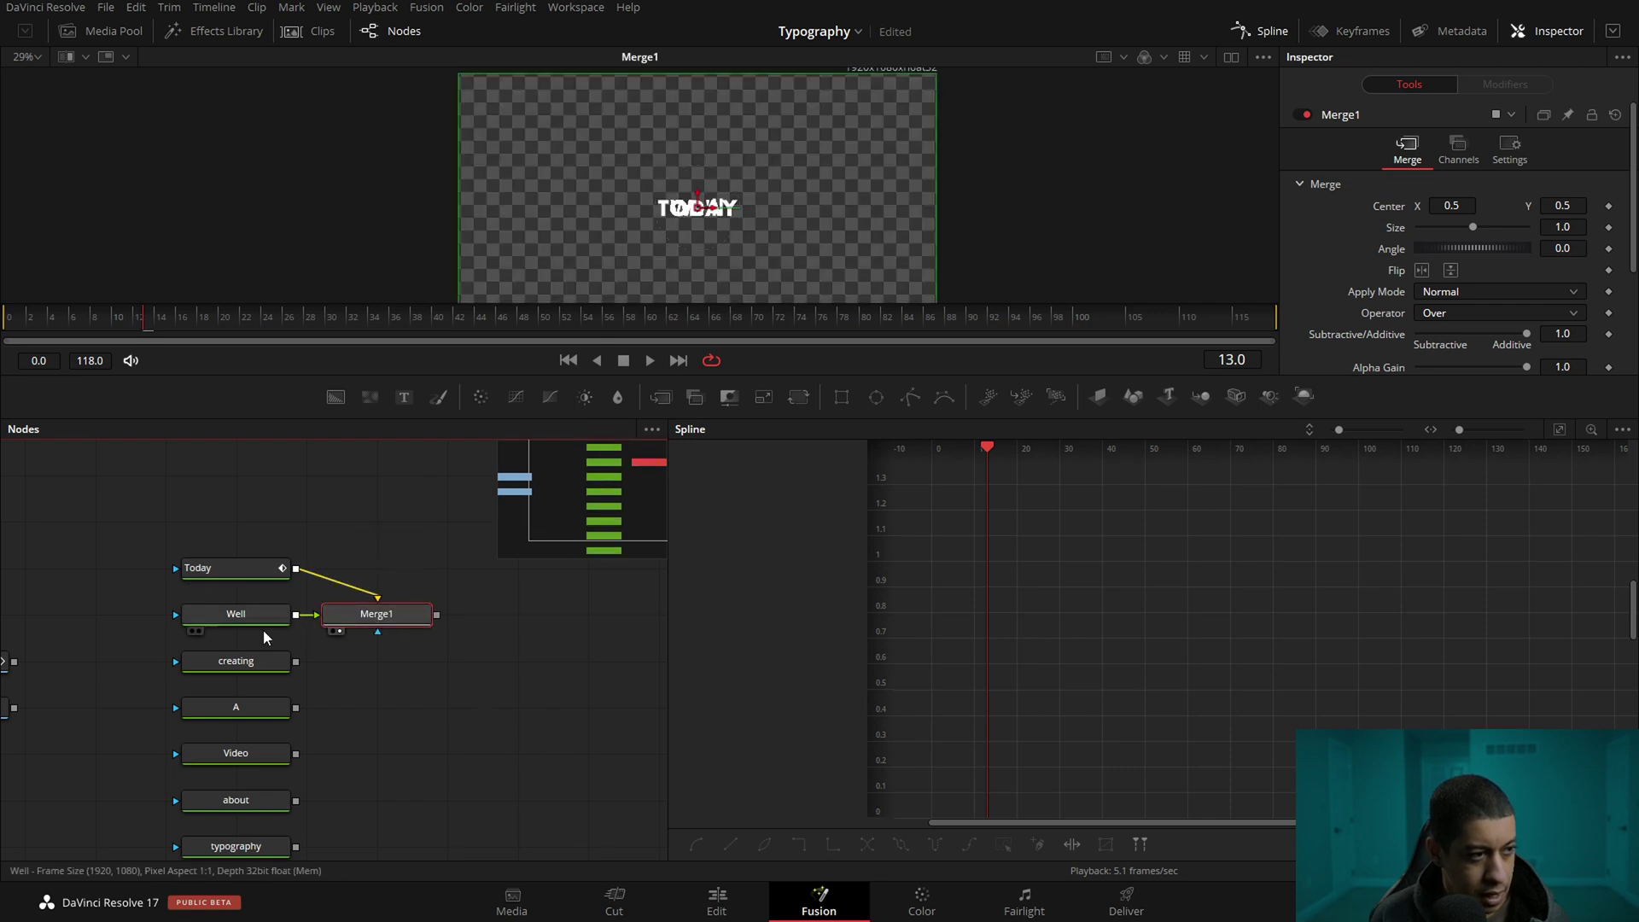
left_click(237, 619)
key("ctrl+z")
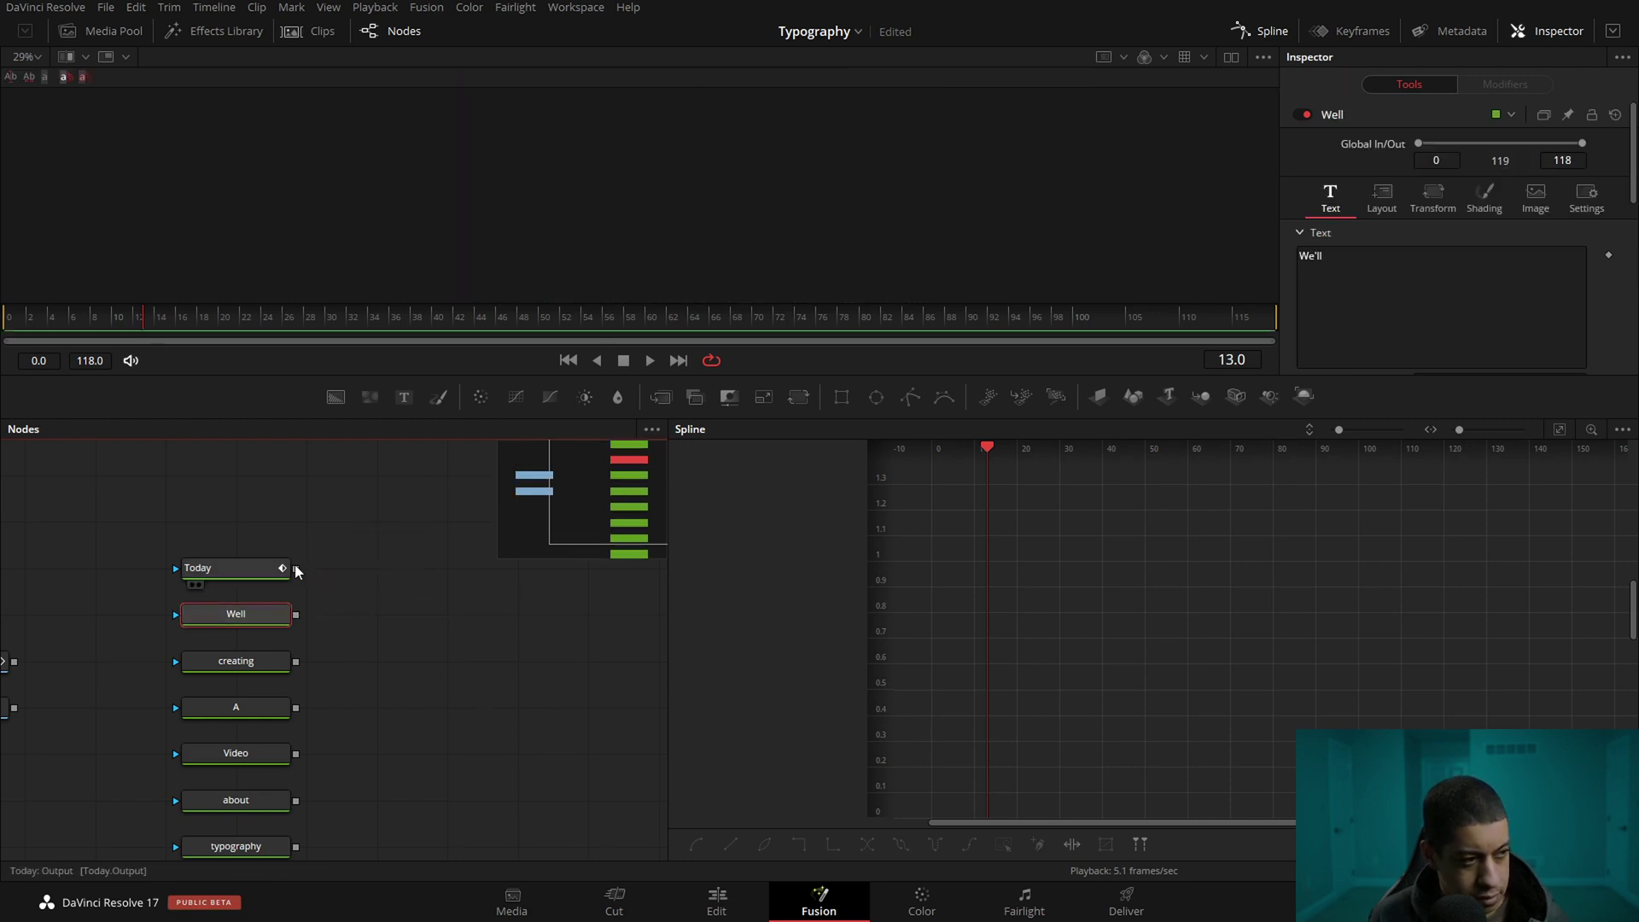
Merge Well's output over Today, preview the new merge, and swap its foreground and background inputs
left_click_drag(296, 570, 299, 609)
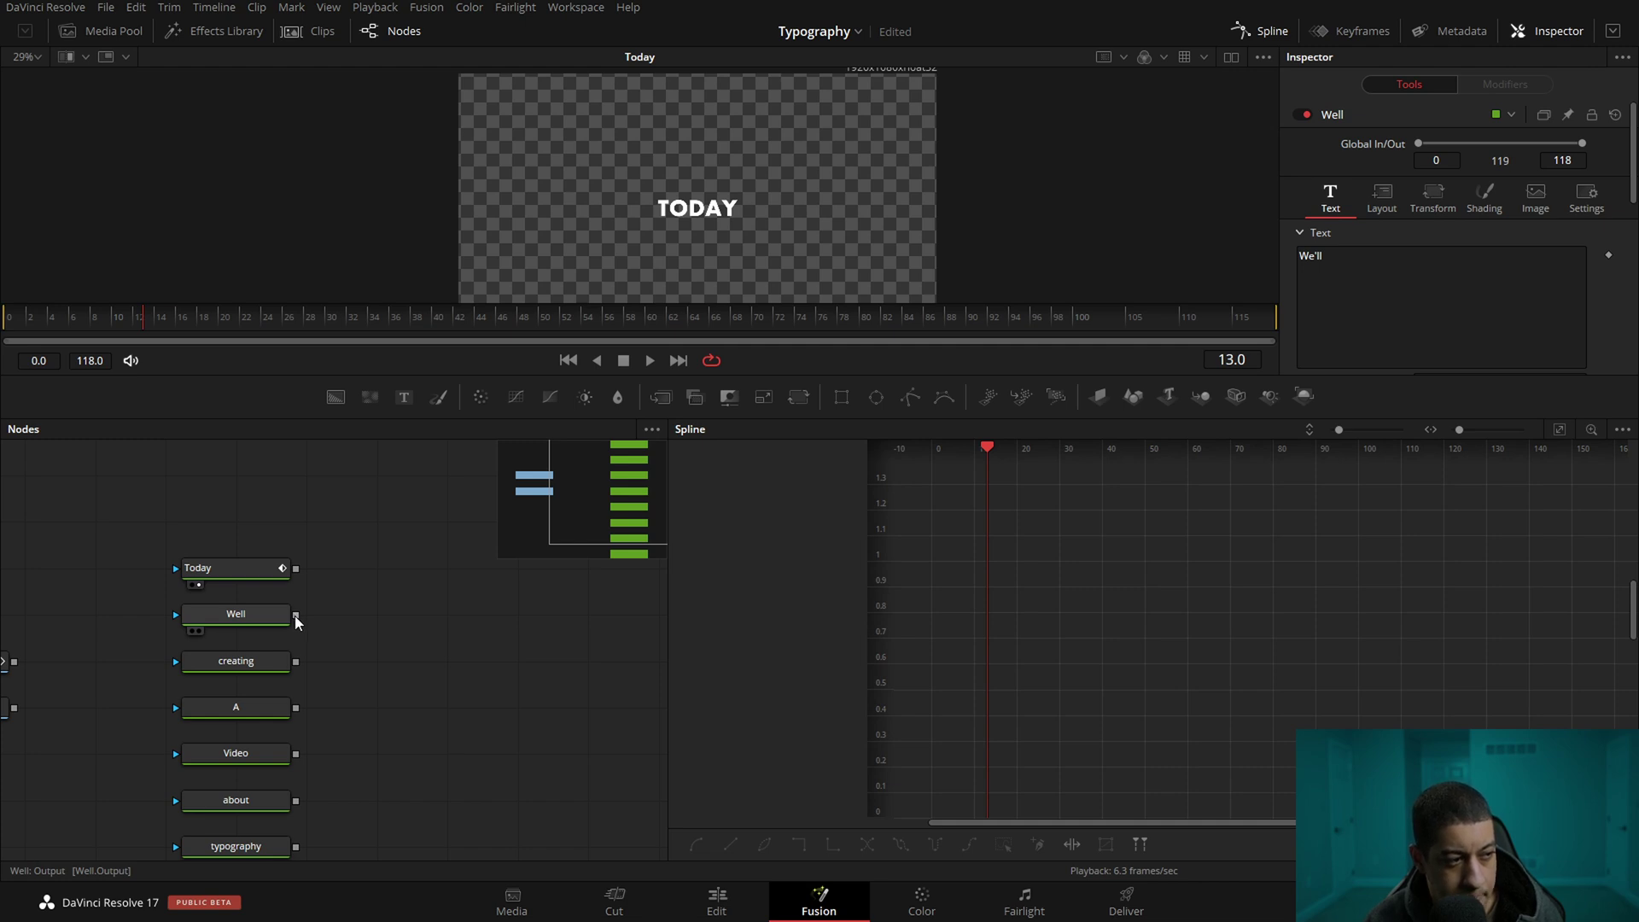
left_click_drag(296, 617, 297, 569)
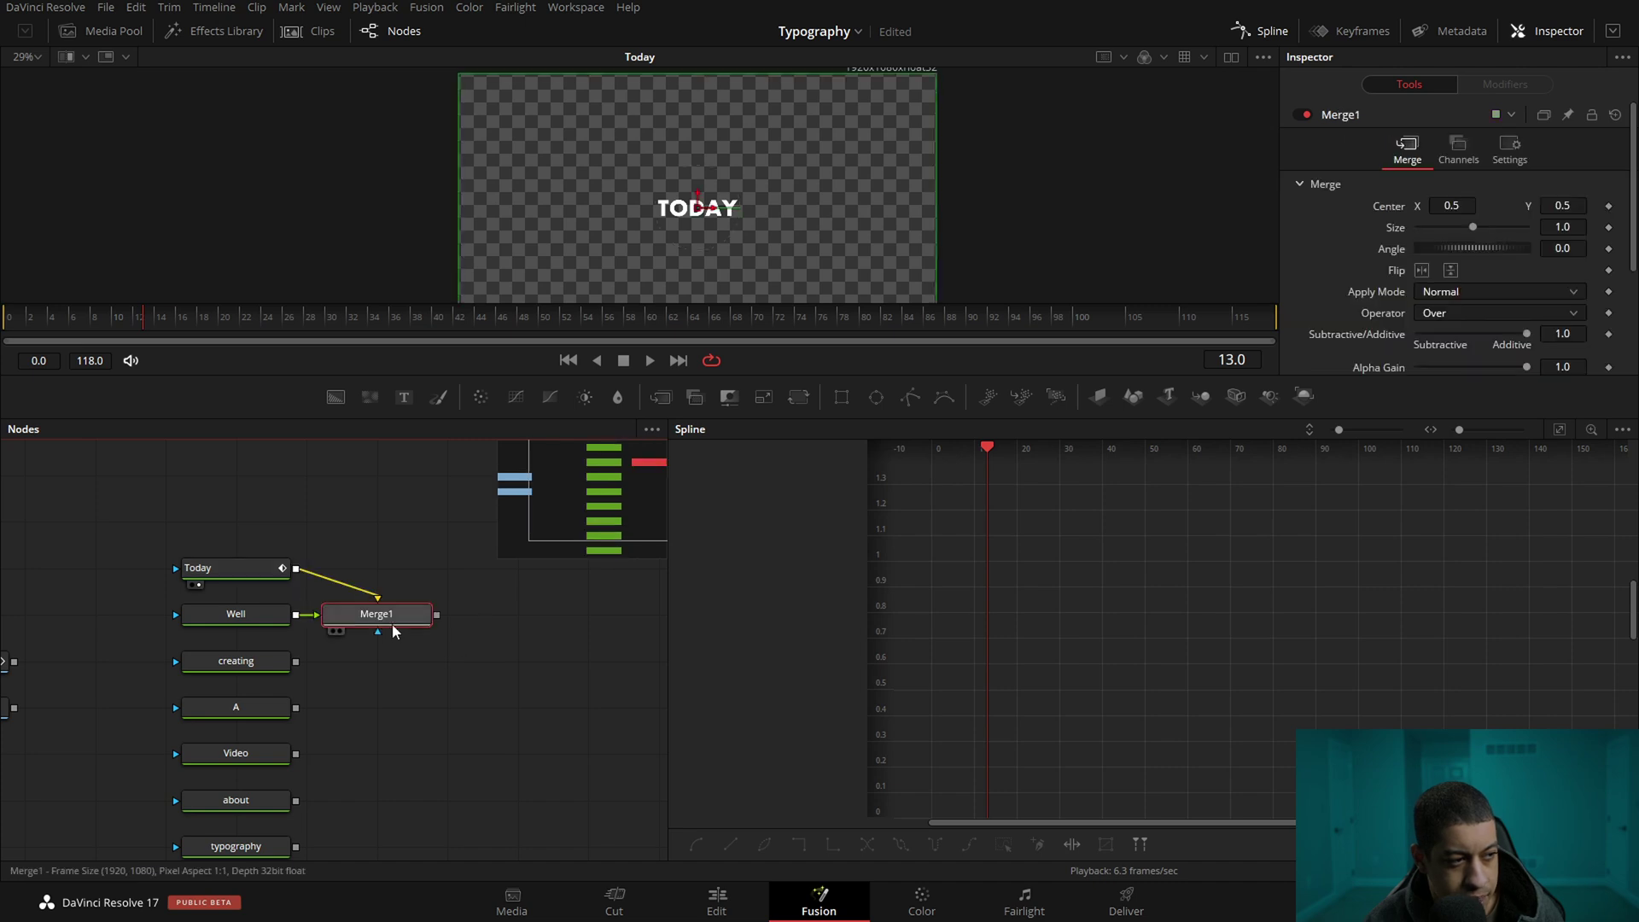
mouse_move(142, 318)
left_mouse_down()
mouse_move(82, 319)
mouse_move(160, 322)
mouse_move(143, 323)
left_mouse_up()
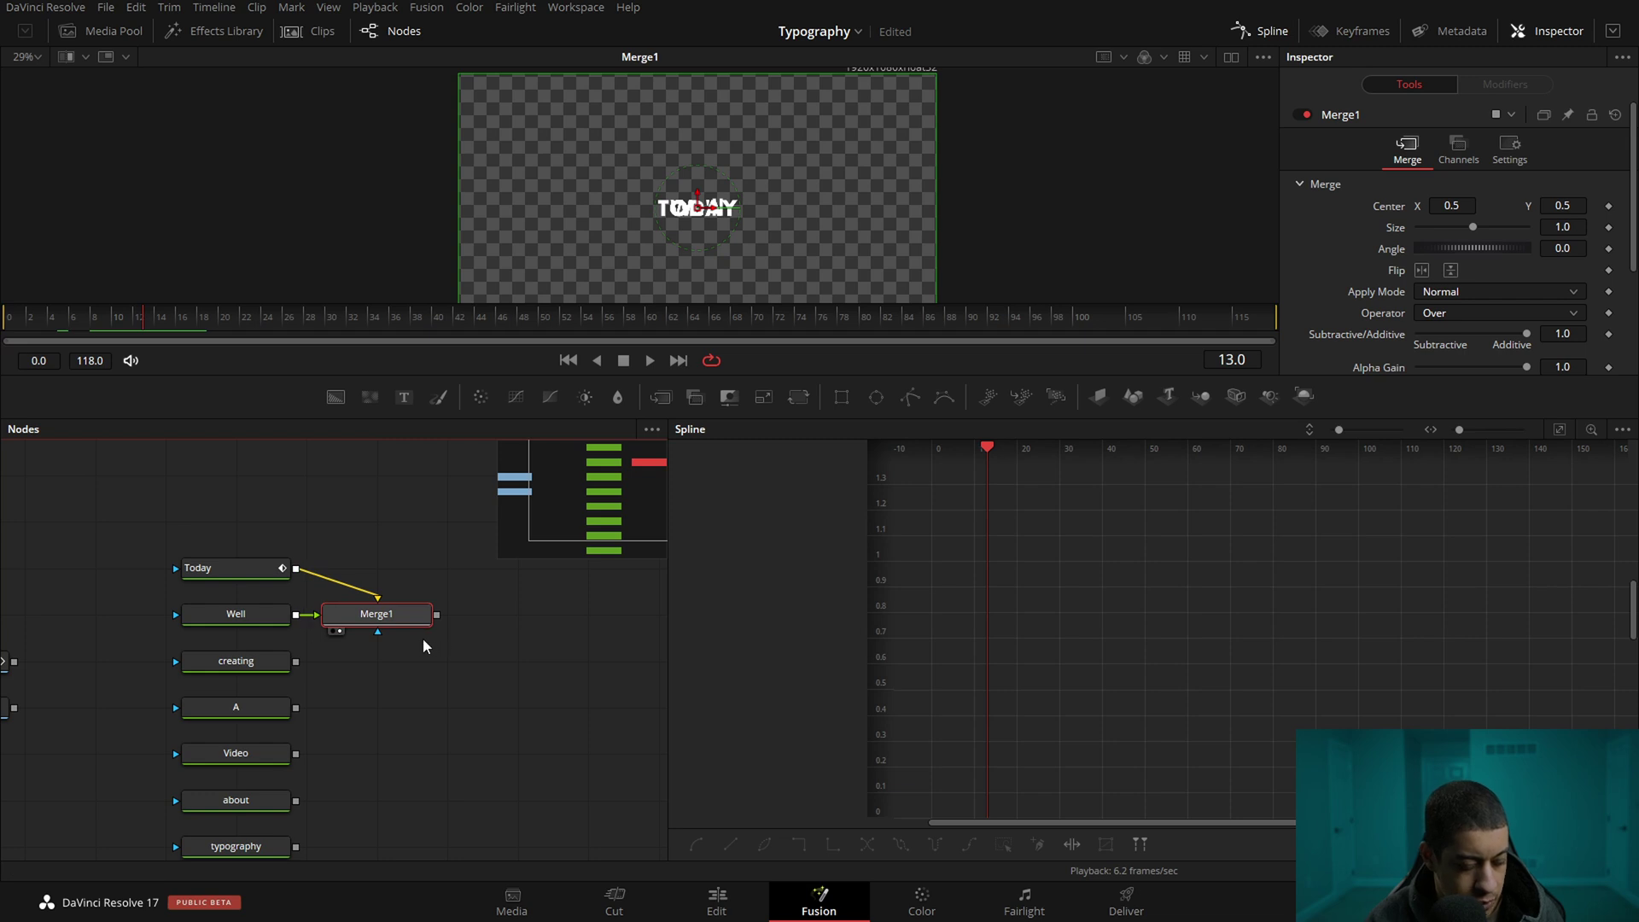
key("ctrl+t")
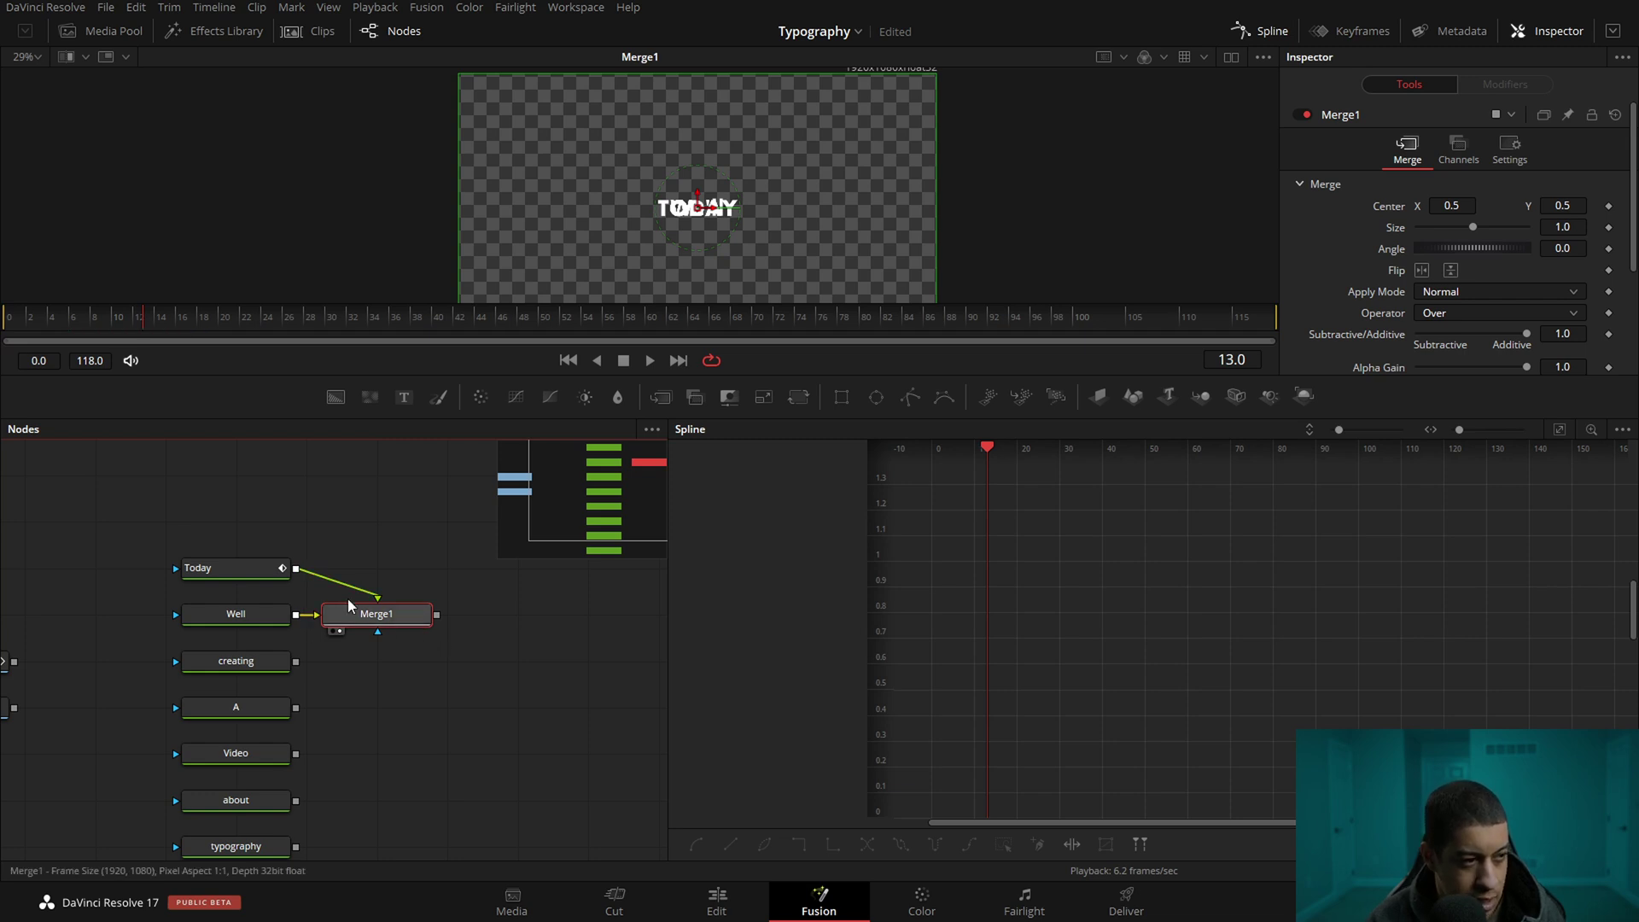
Keyframe Merge1's Center with X 0.5 at frame 13 and X 0.349 at frame 16
mouse_move(1449, 207)
left_mouse_down()
mouse_move(1300, 206)
mouse_move(1449, 207)
left_mouse_up()
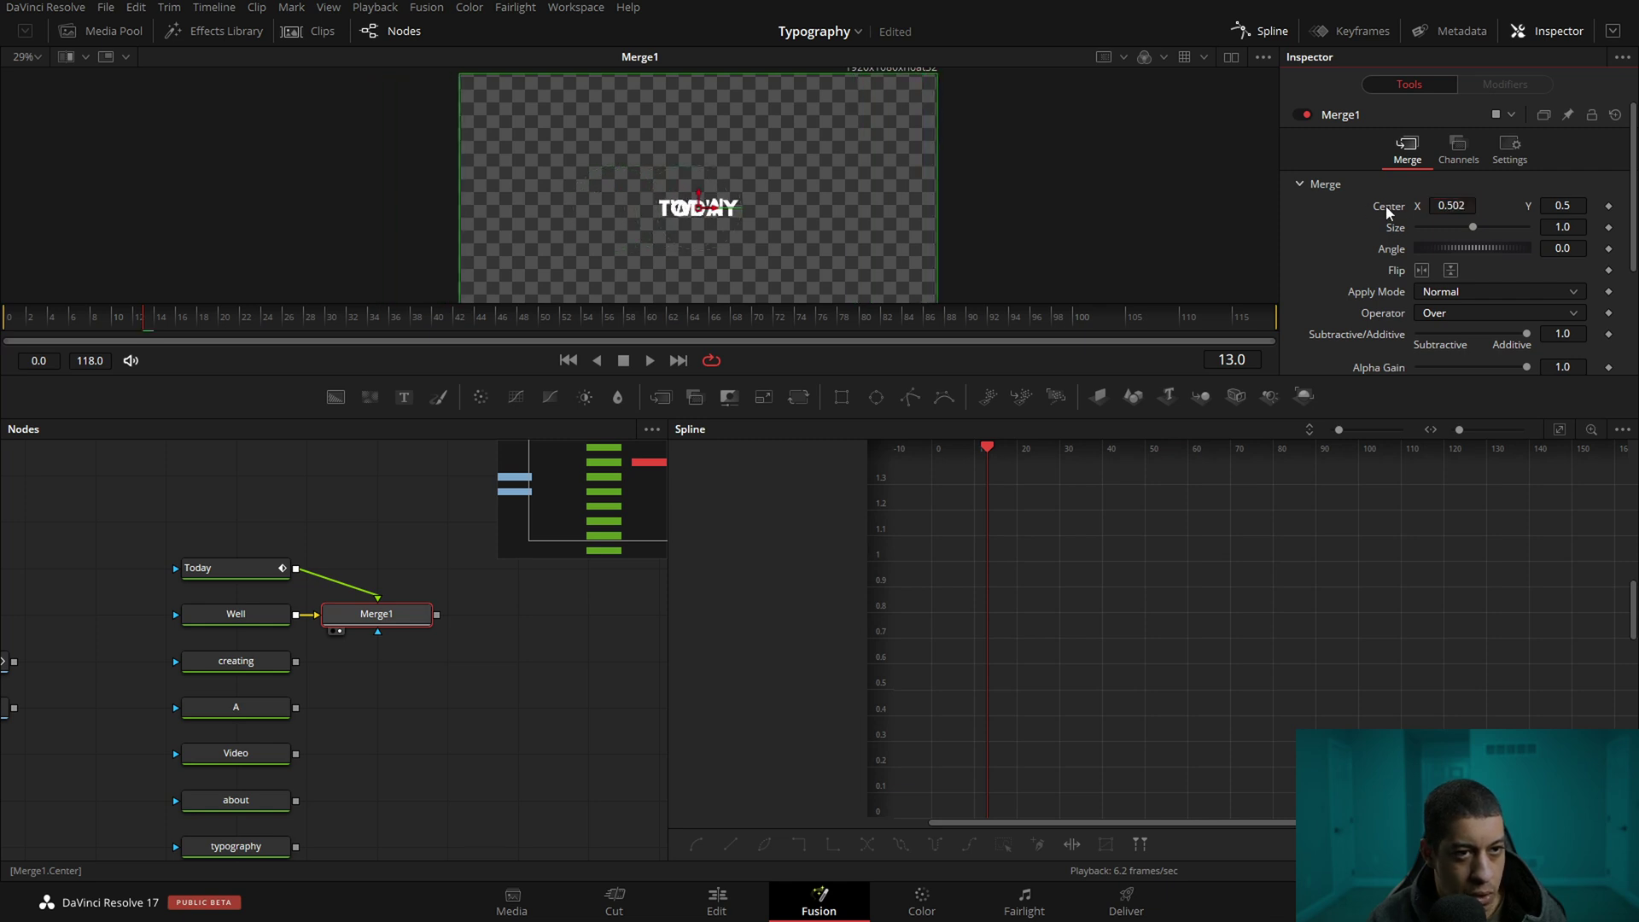
left_click(1606, 207)
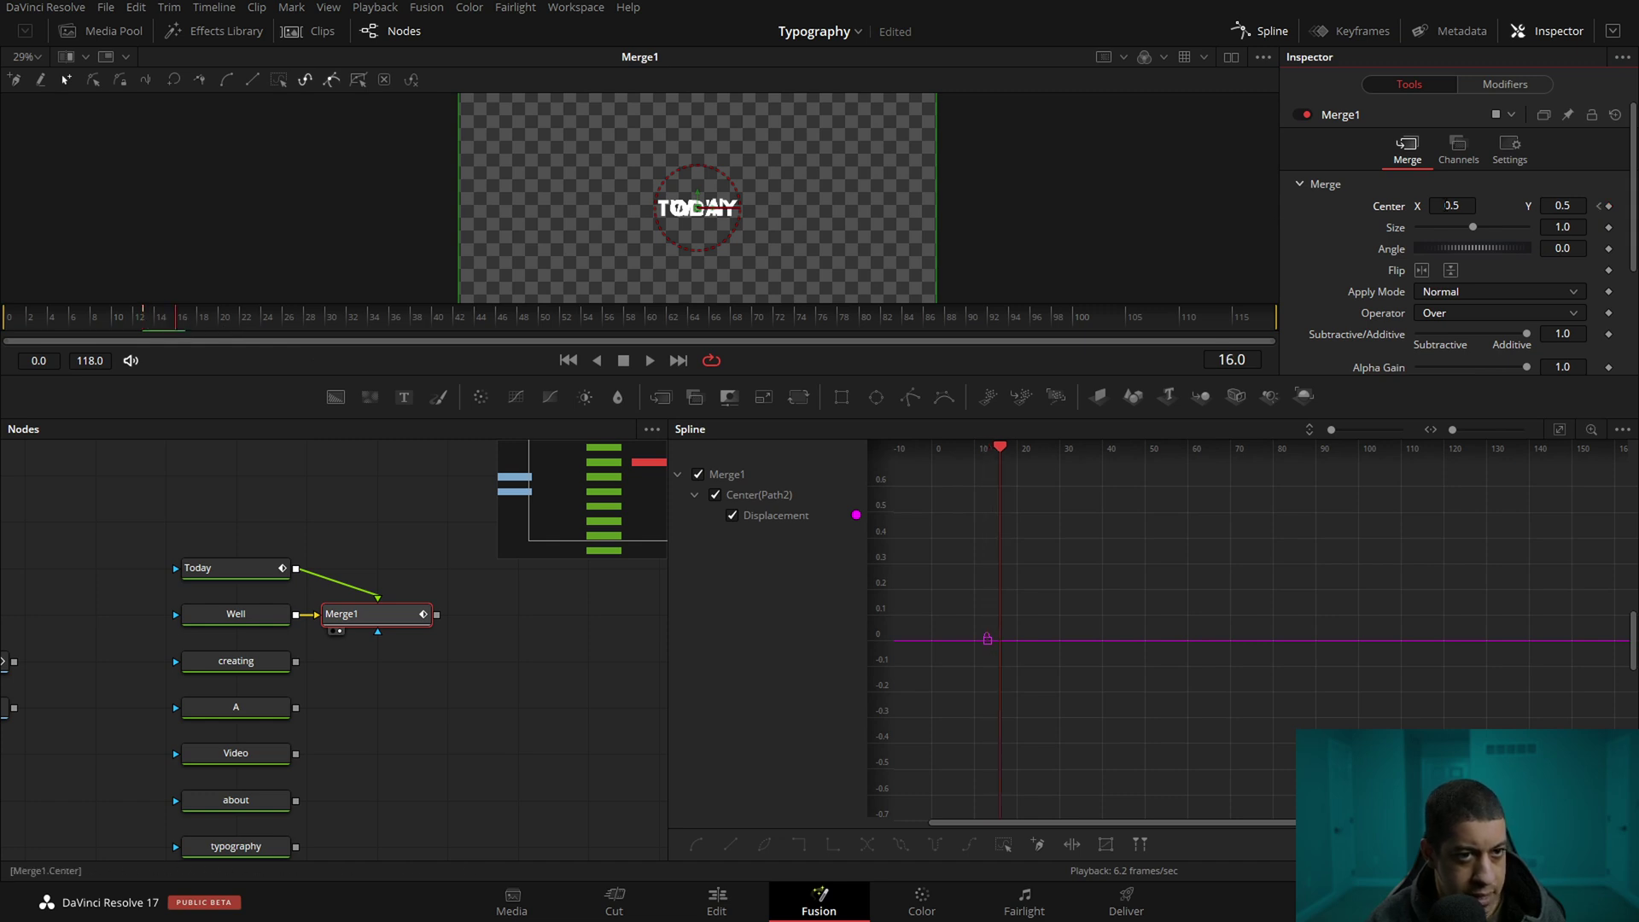
left_click_drag(1453, 205, 1322, 206)
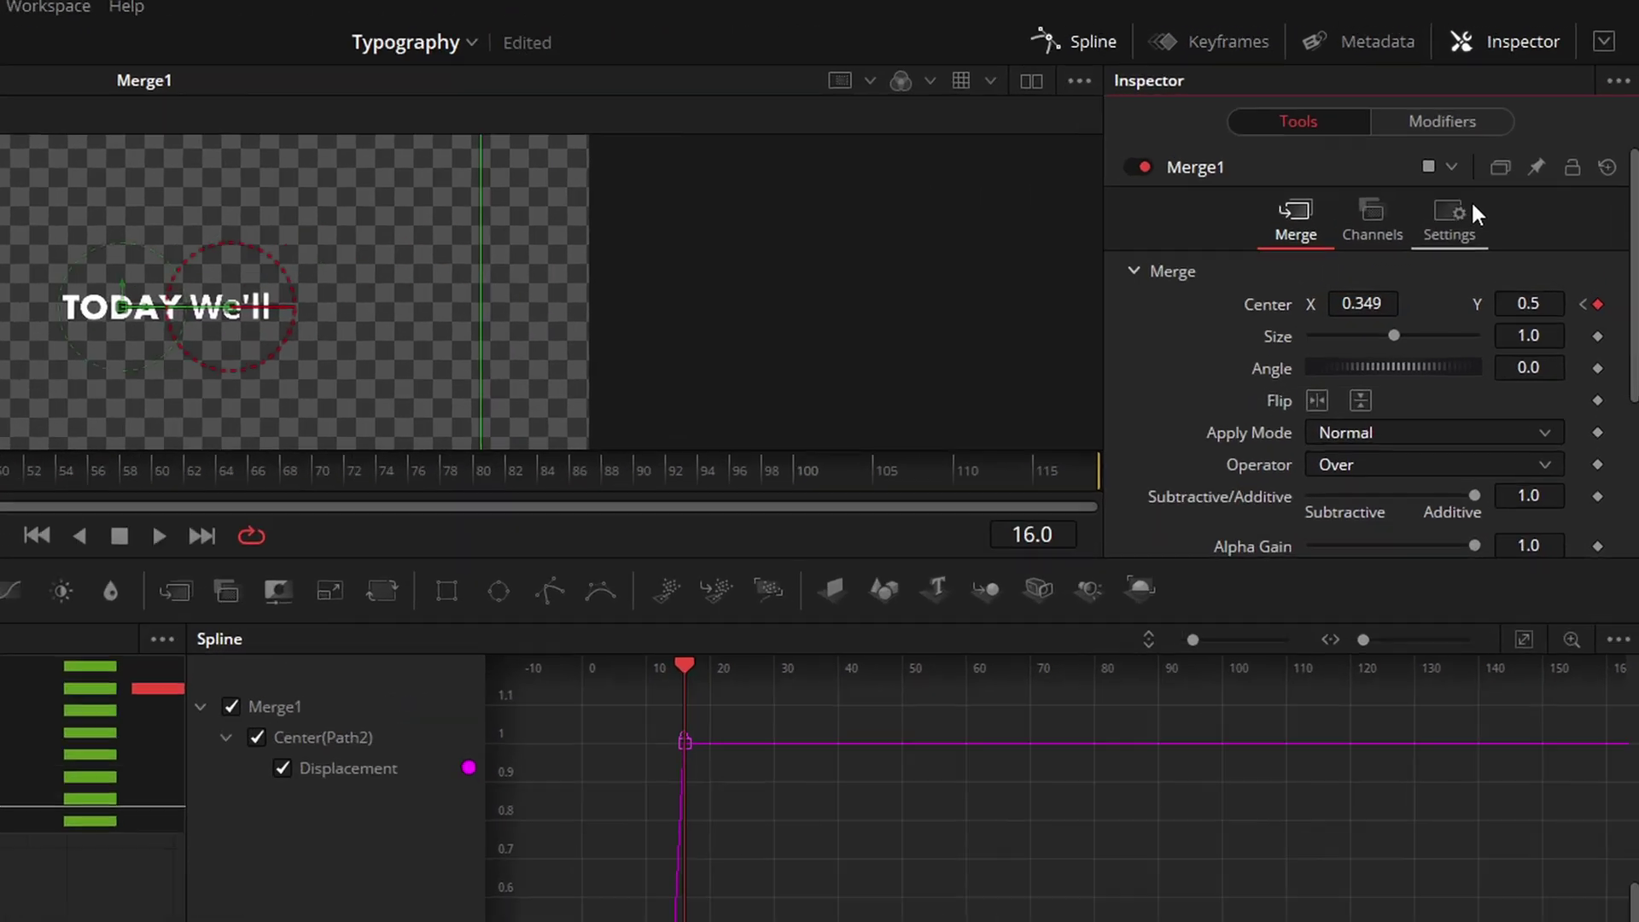
Enable Motion Blur in Merge1's settings with a Quality of 3
left_click(1511, 154)
left_click_drag(1631, 376, 1457, 461)
left_click(1285, 403)
left_click(1503, 448)
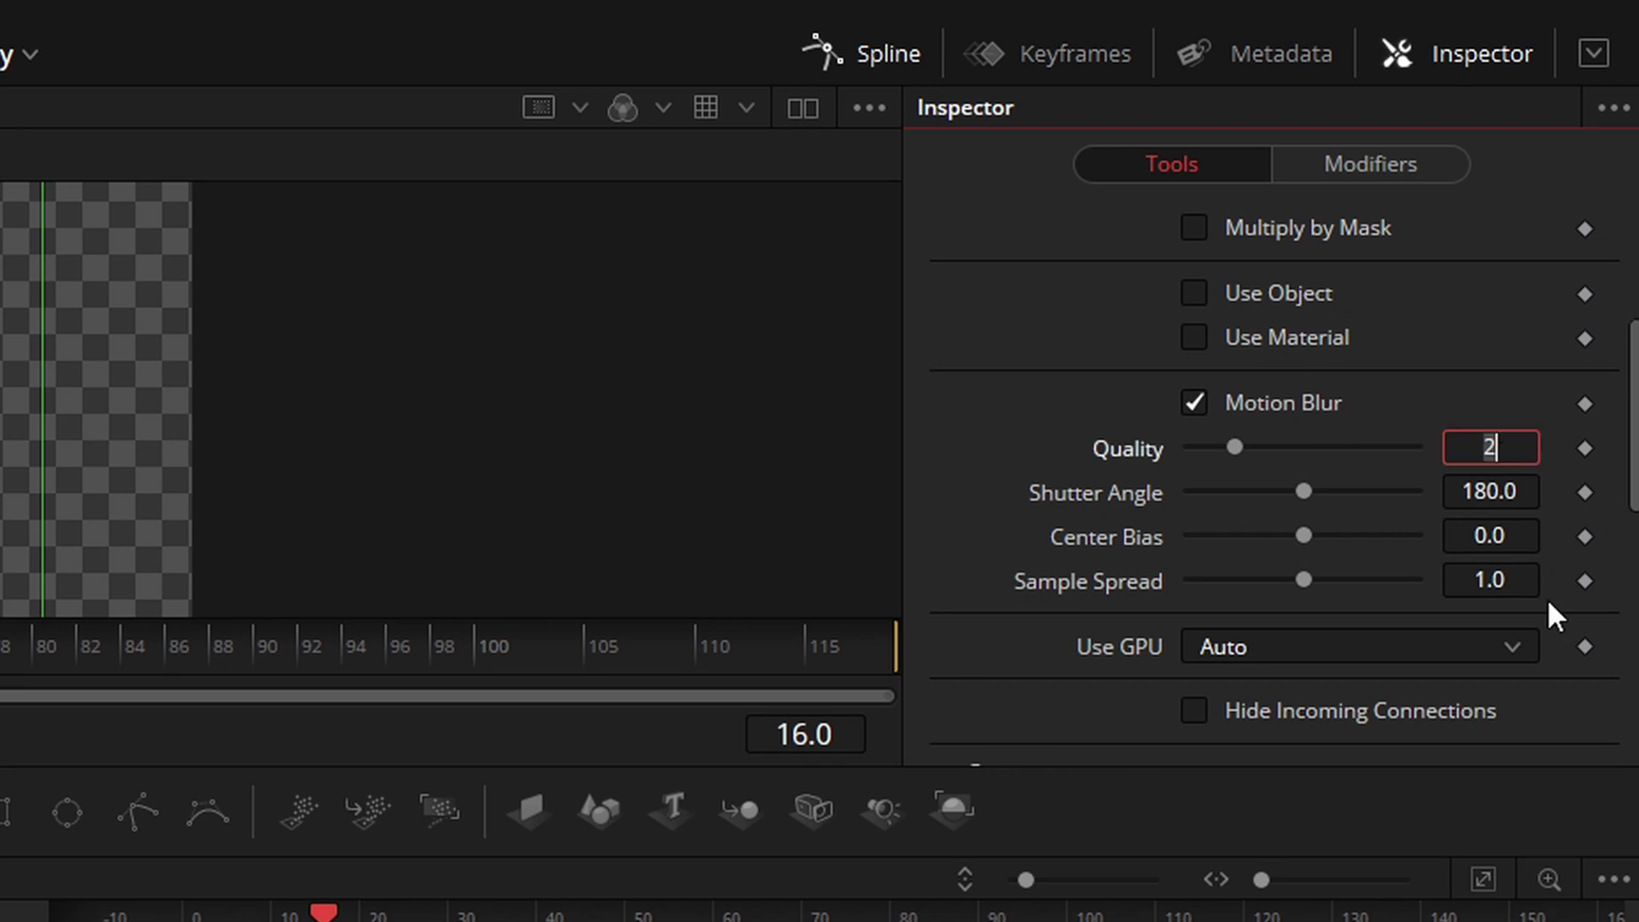
type("3")
key("Return")
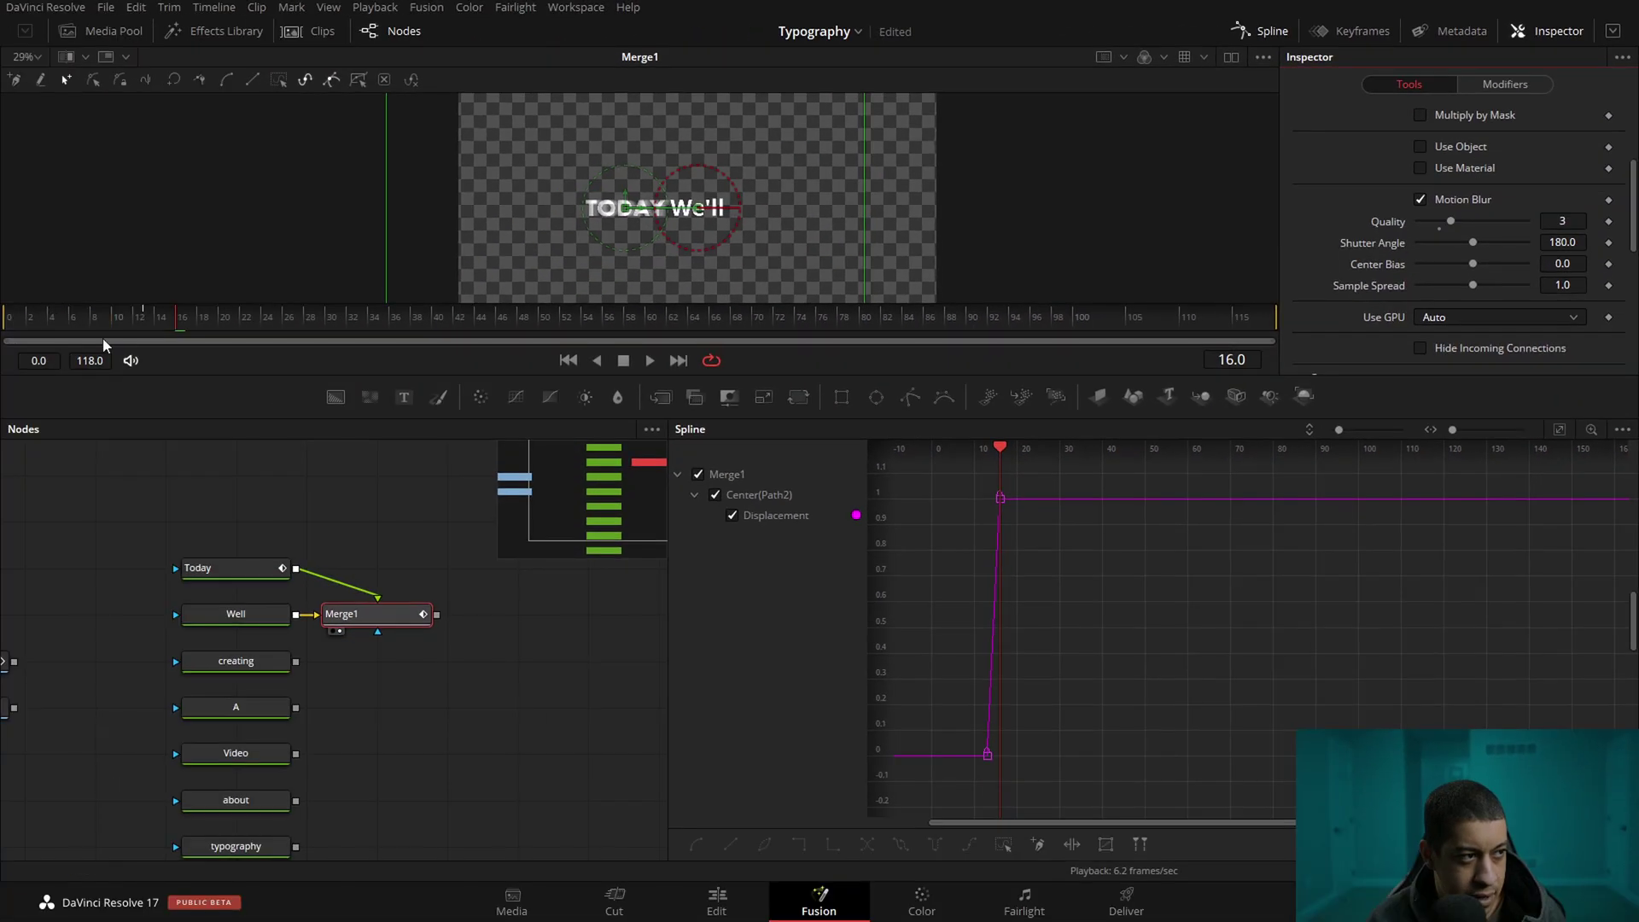
Play the blurred TODAY slide from frame 10 to check it, and park the playhead at frame 13
left_click(120, 325)
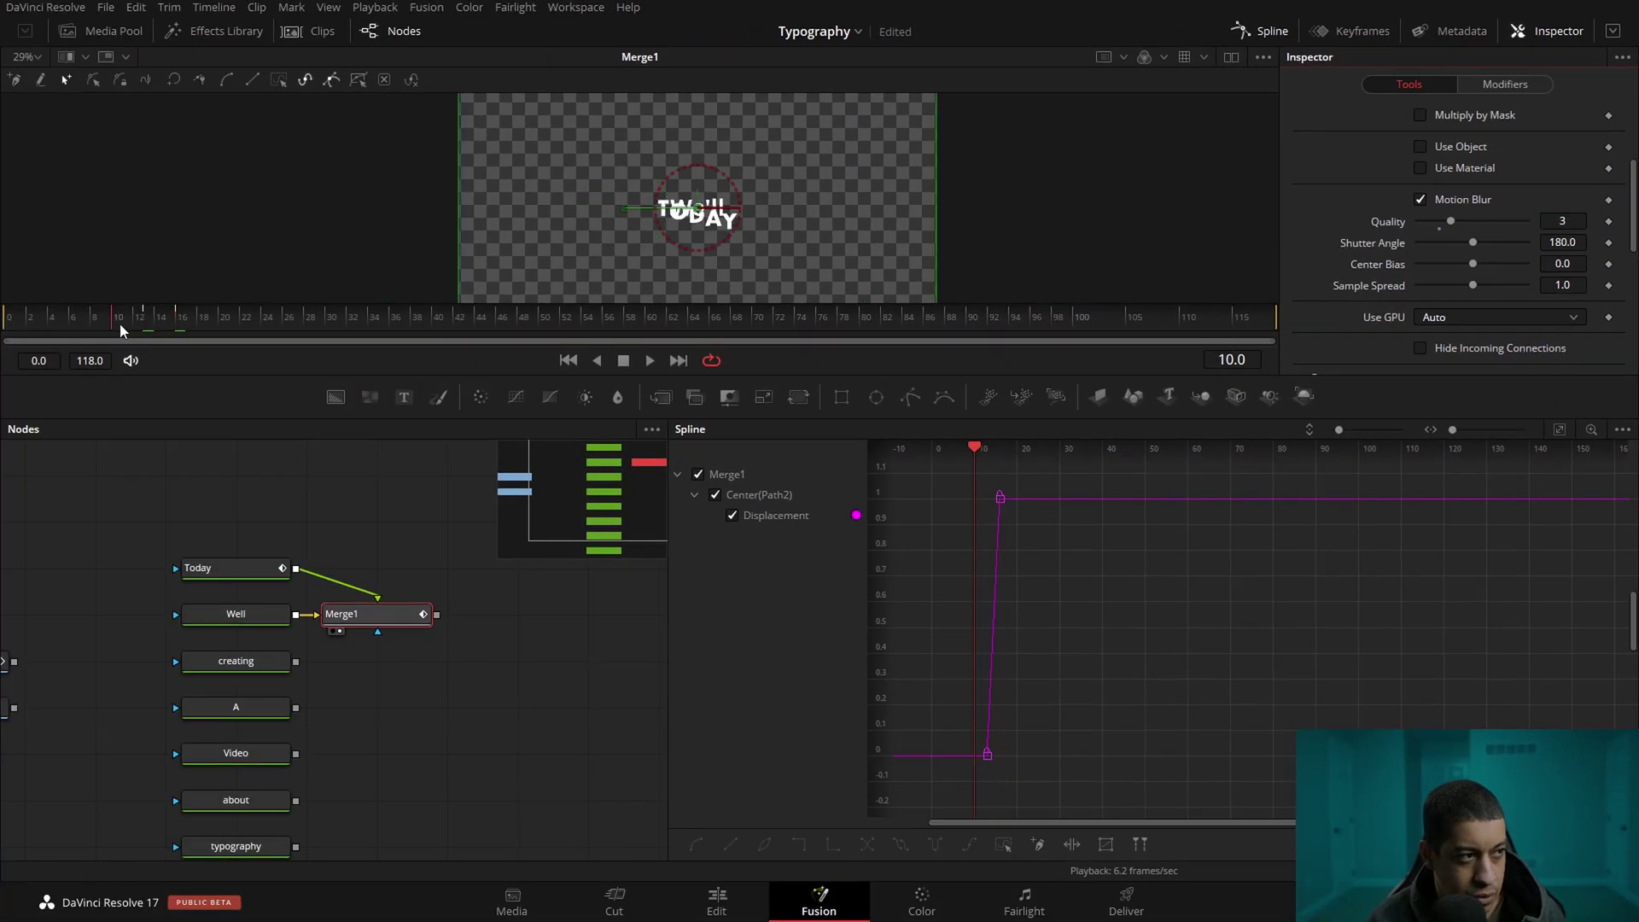
left_click(649, 365)
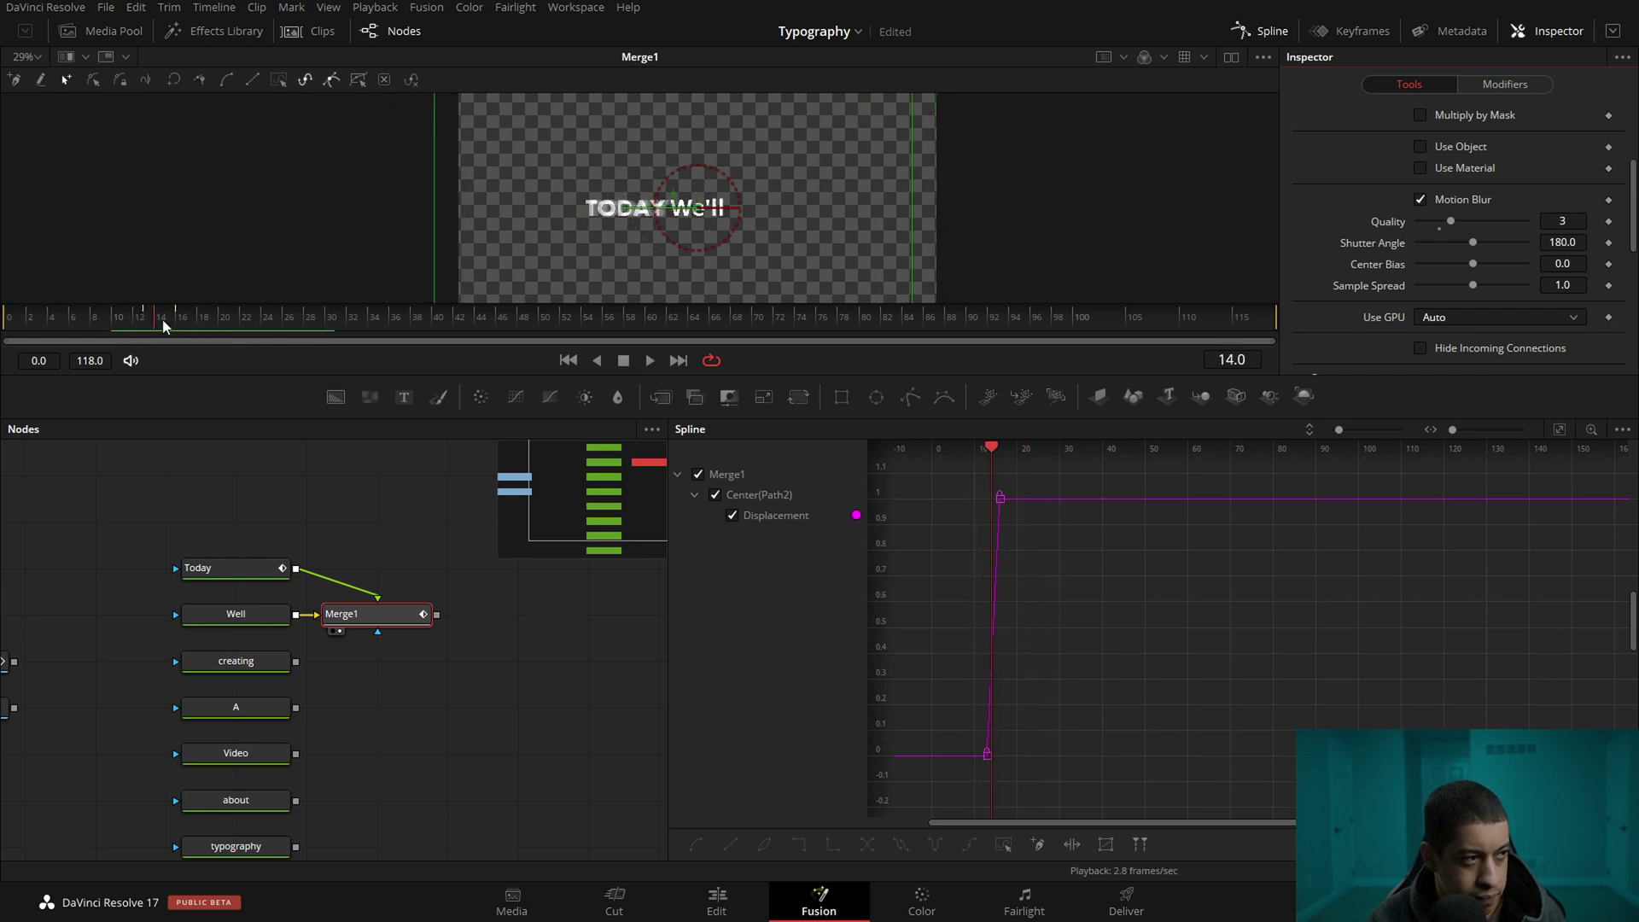
left_click(149, 321)
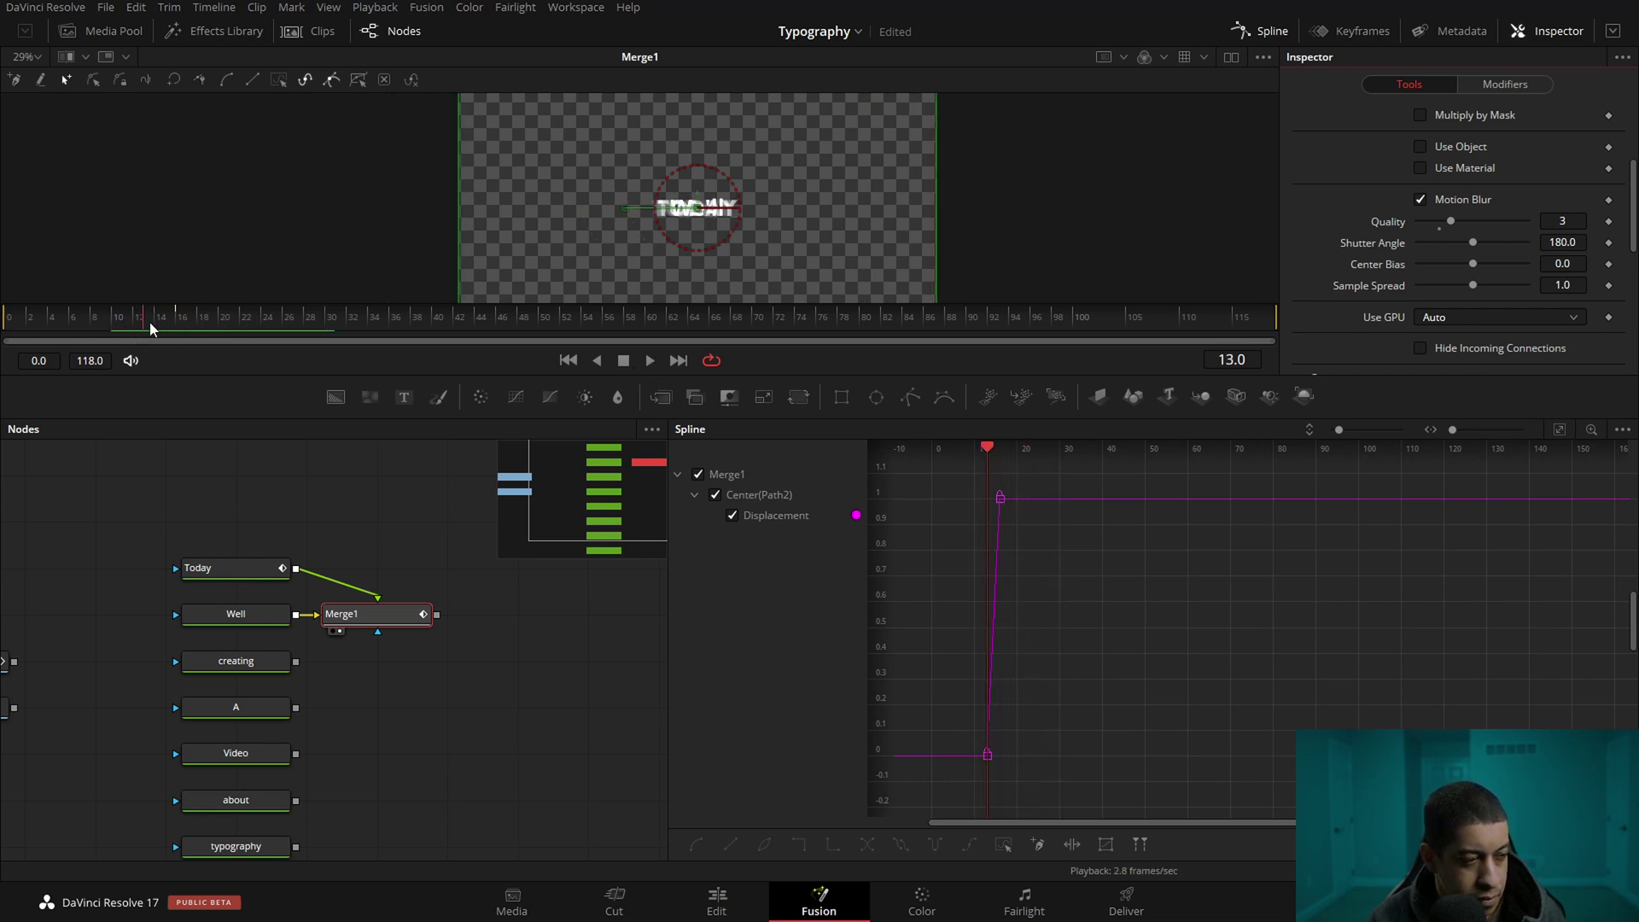
Set the Well text's Write On Start to 1.0 and keyframe Write On at frame 14
left_click(223, 613)
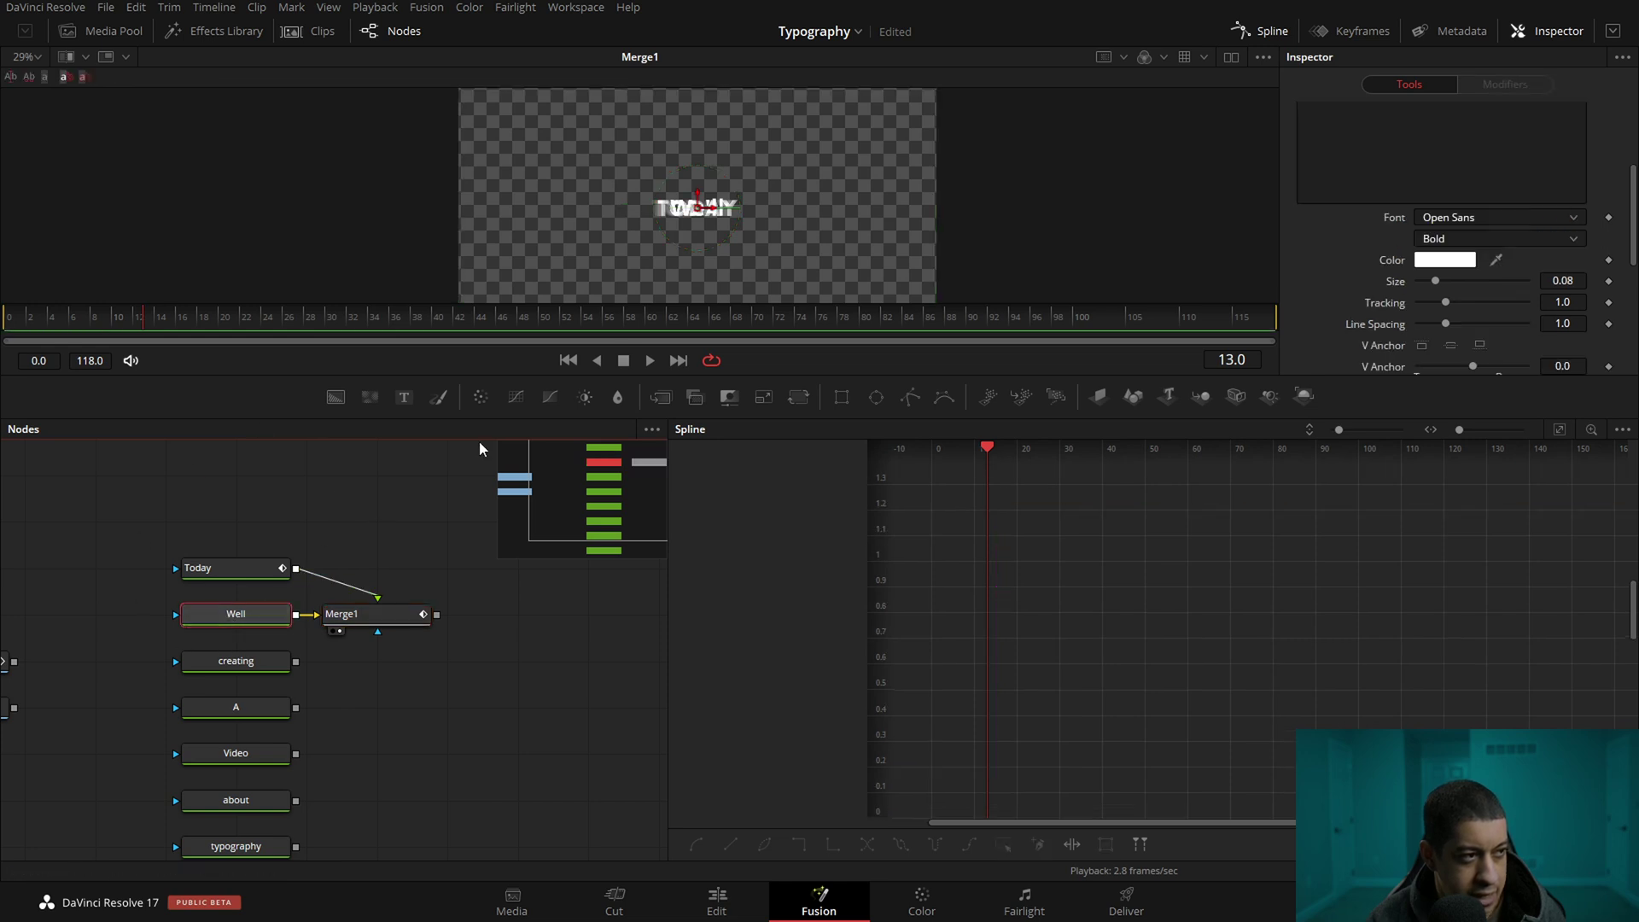
scroll(1449, 352, "down", 4)
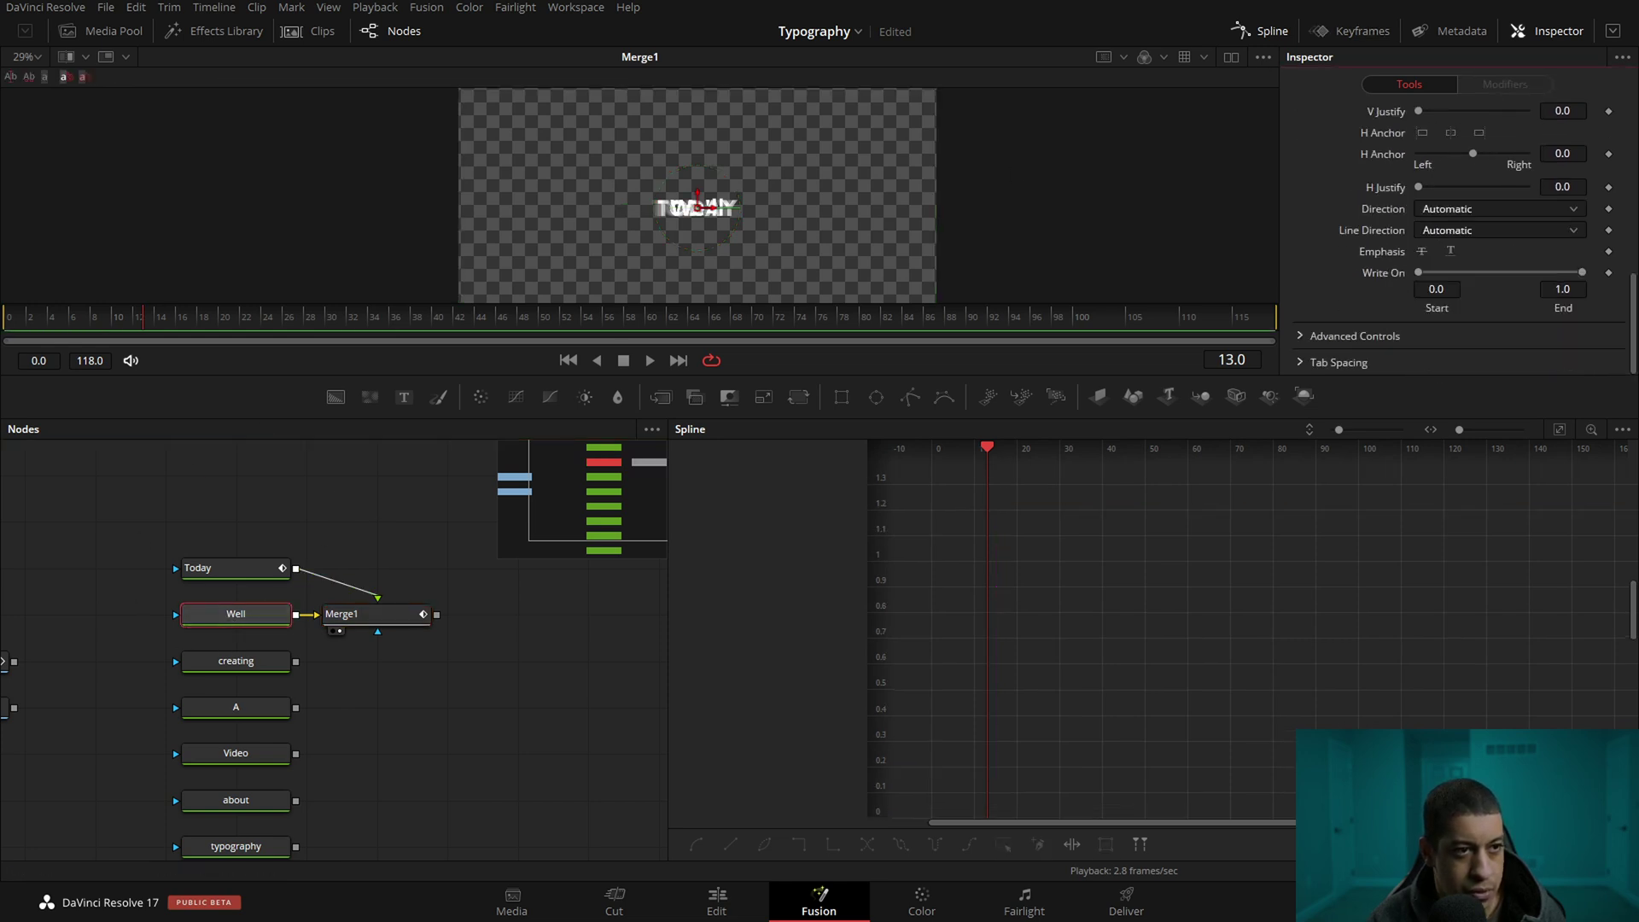
left_click_drag(1456, 288, 1634, 285)
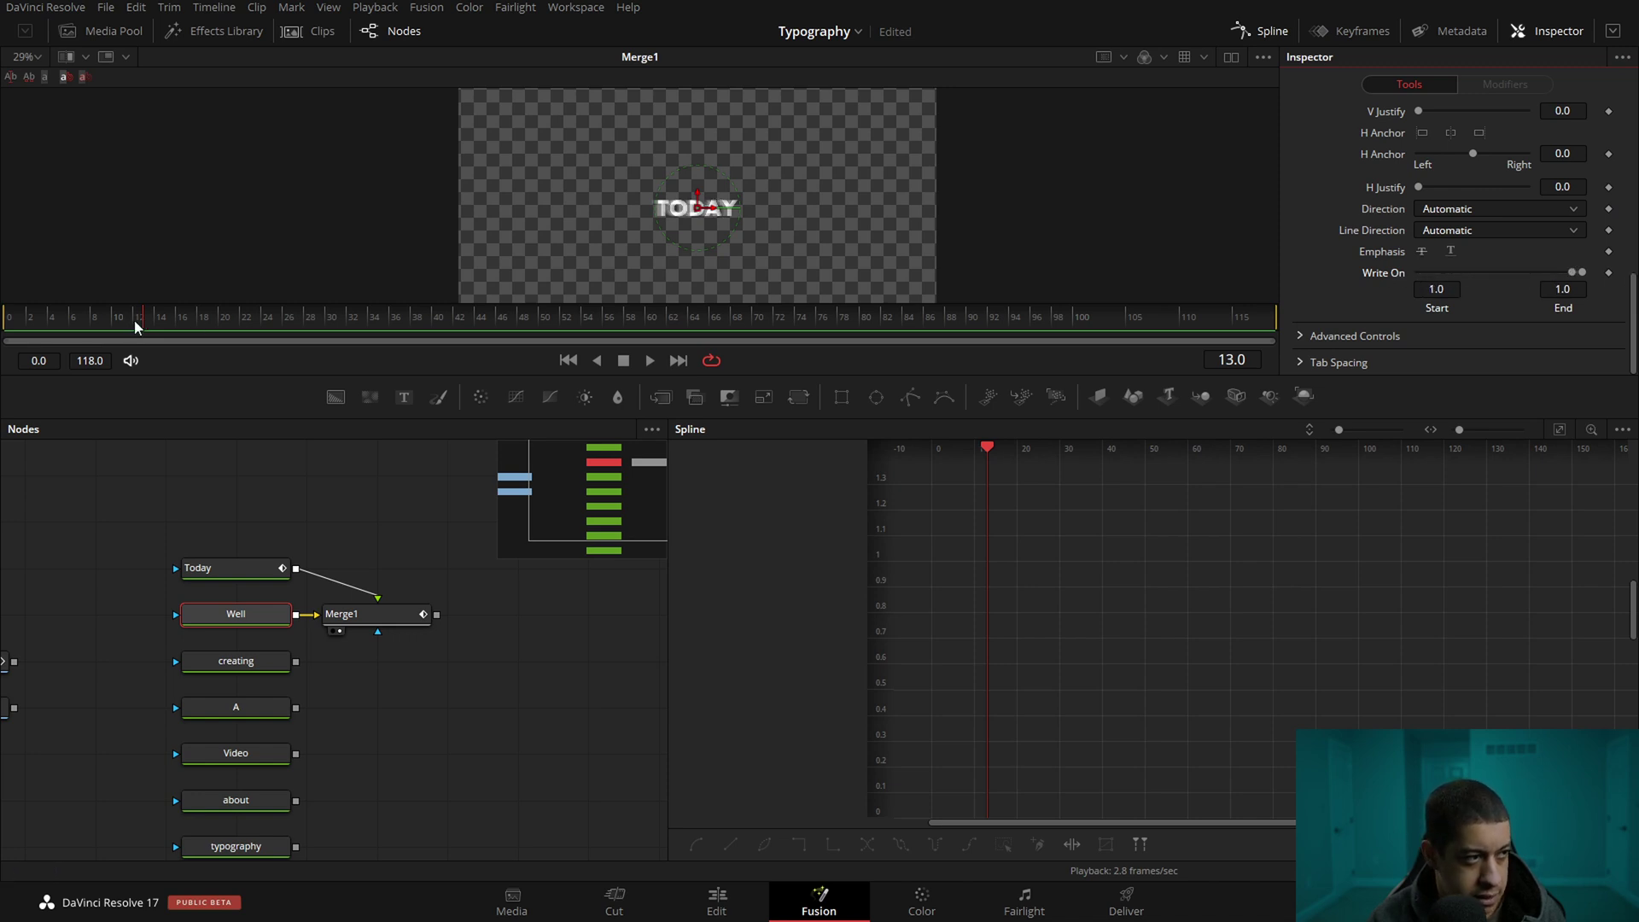
left_click(380, 615)
left_click_drag(151, 315, 147, 323)
key("Right")
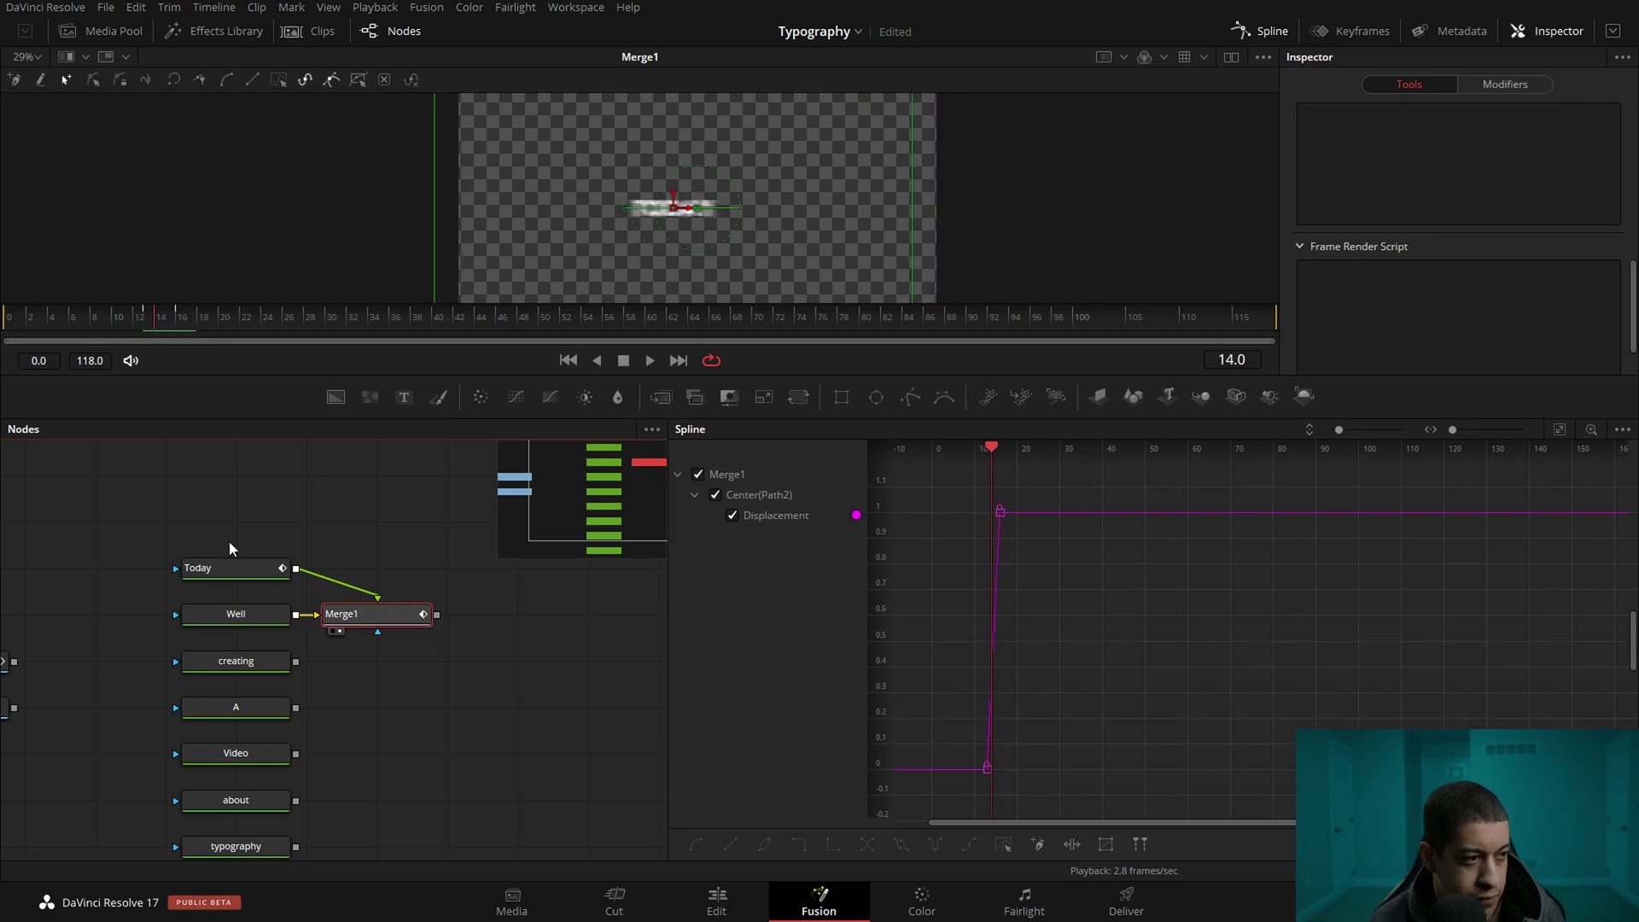
left_click(243, 614)
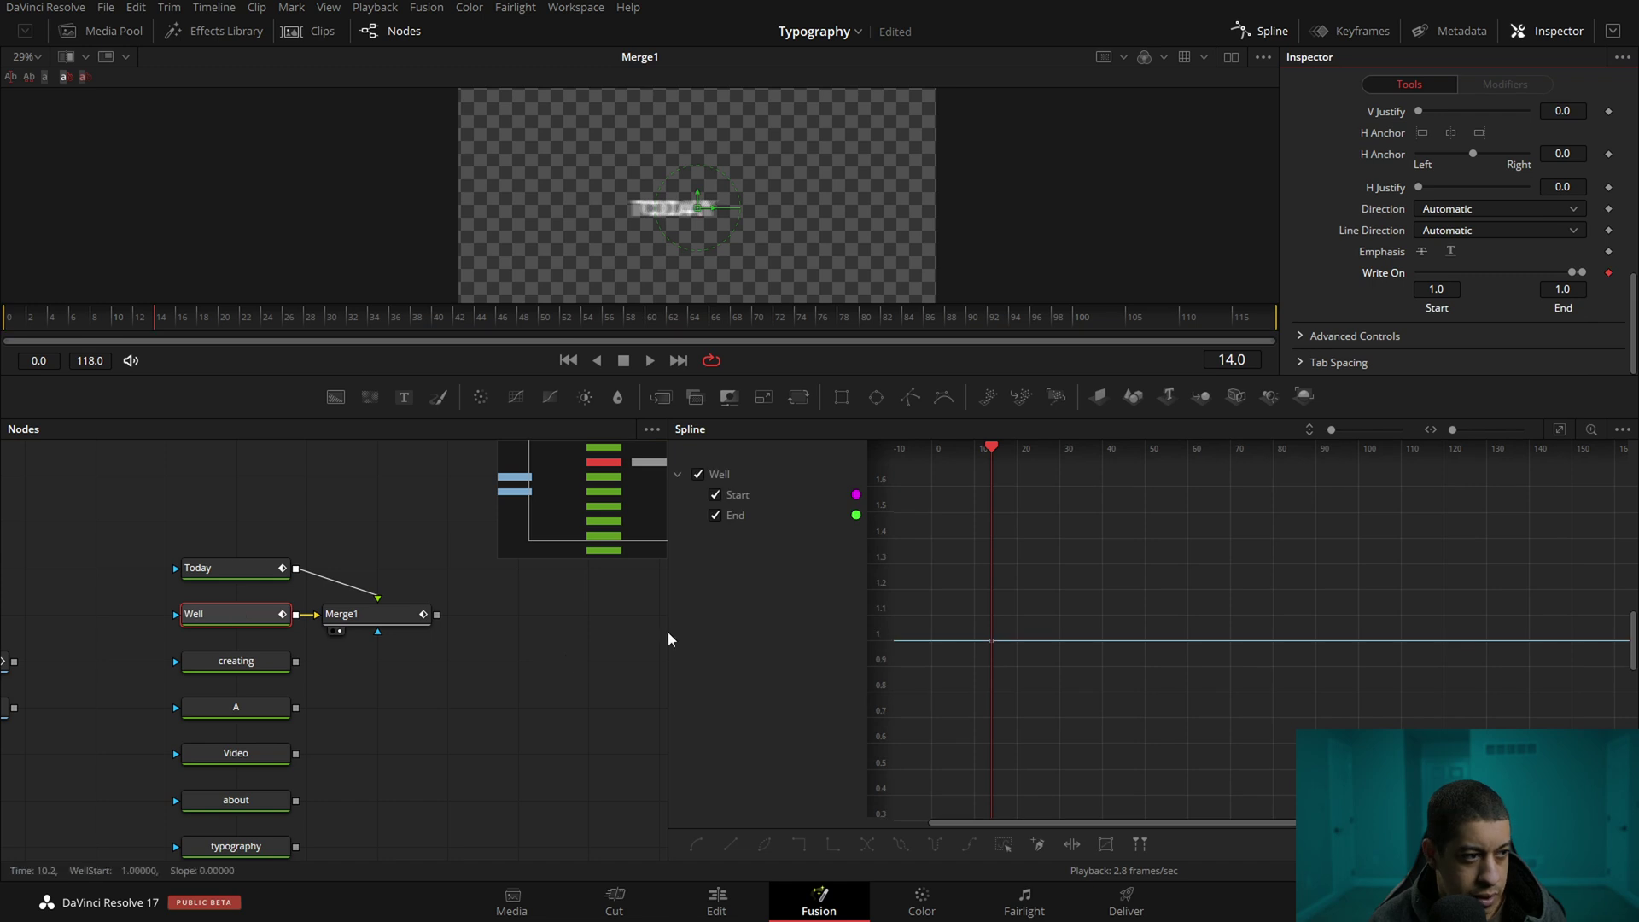
Set the Well text's Write On Start to 0.0 at frame 17 and save the project
left_click(372, 615)
left_click_drag(166, 321, 185, 320)
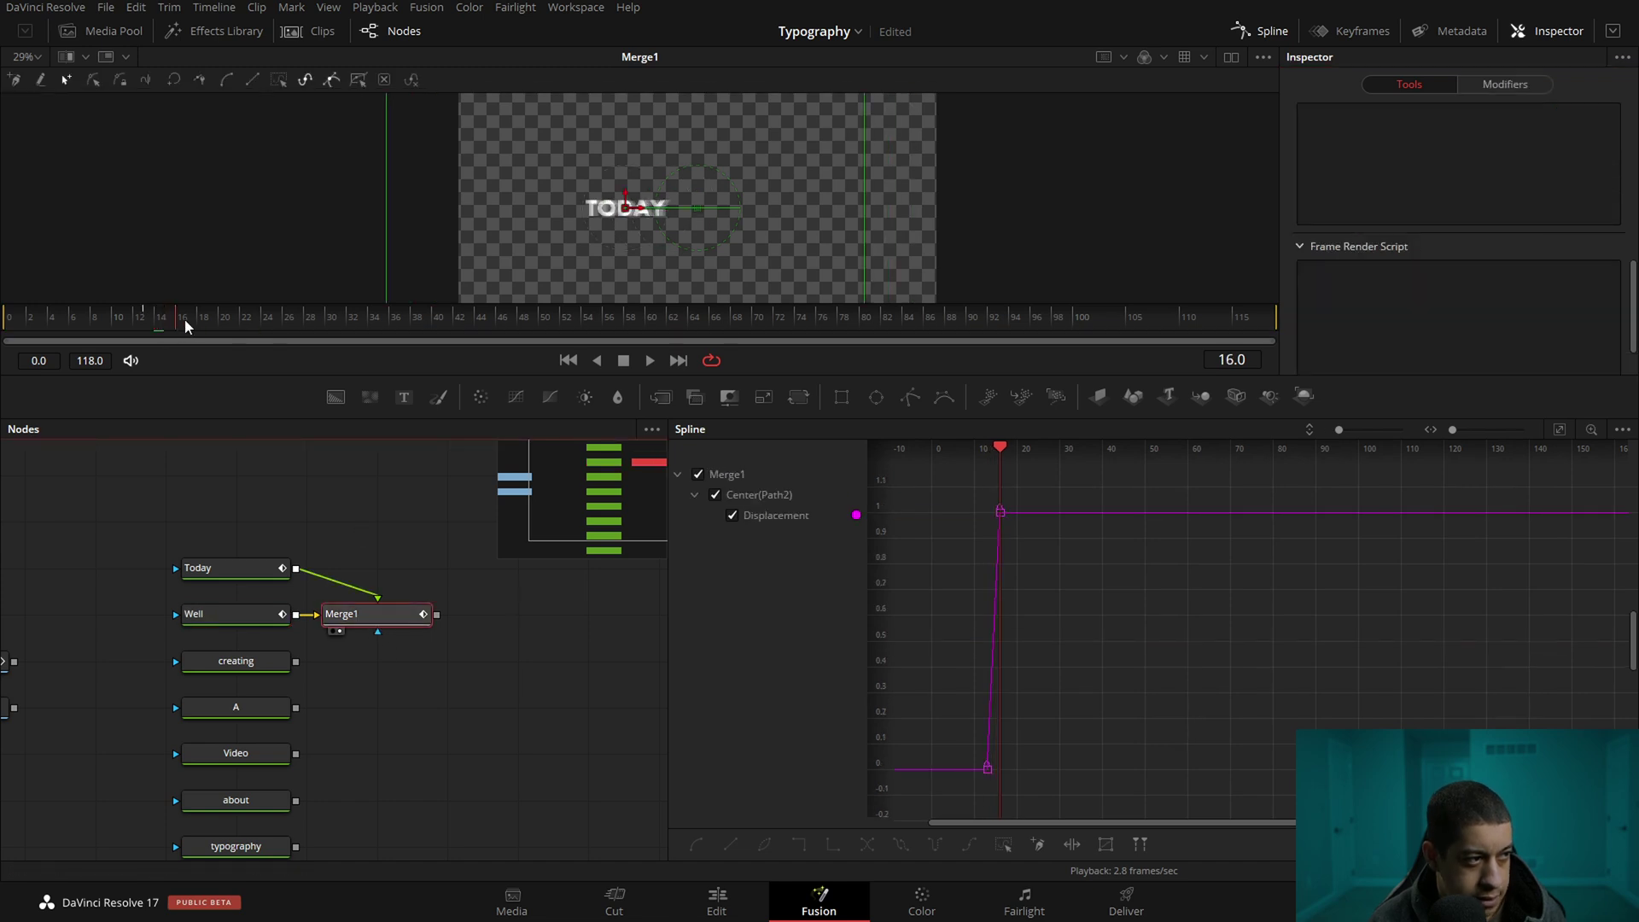
left_click(238, 627)
left_click_drag(1571, 272, 1418, 272)
key("ctrl+s")
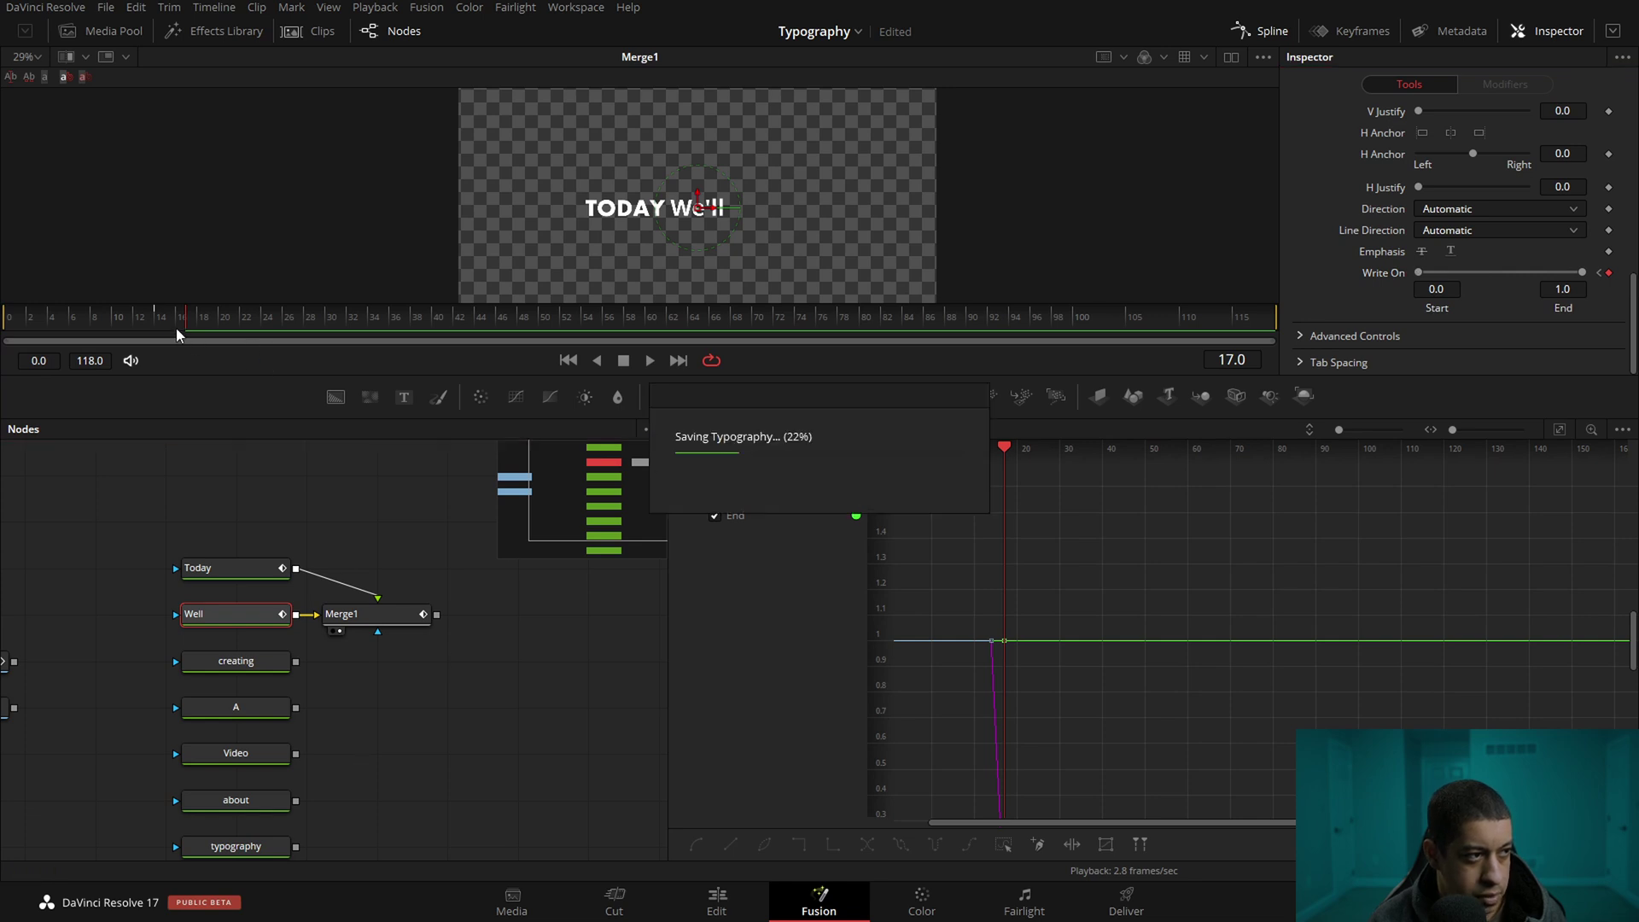
Play the combined TODAY We'll animation from about frame 8, and park the playhead at frame 22
left_click_drag(176, 328, 91, 328)
left_click(649, 360)
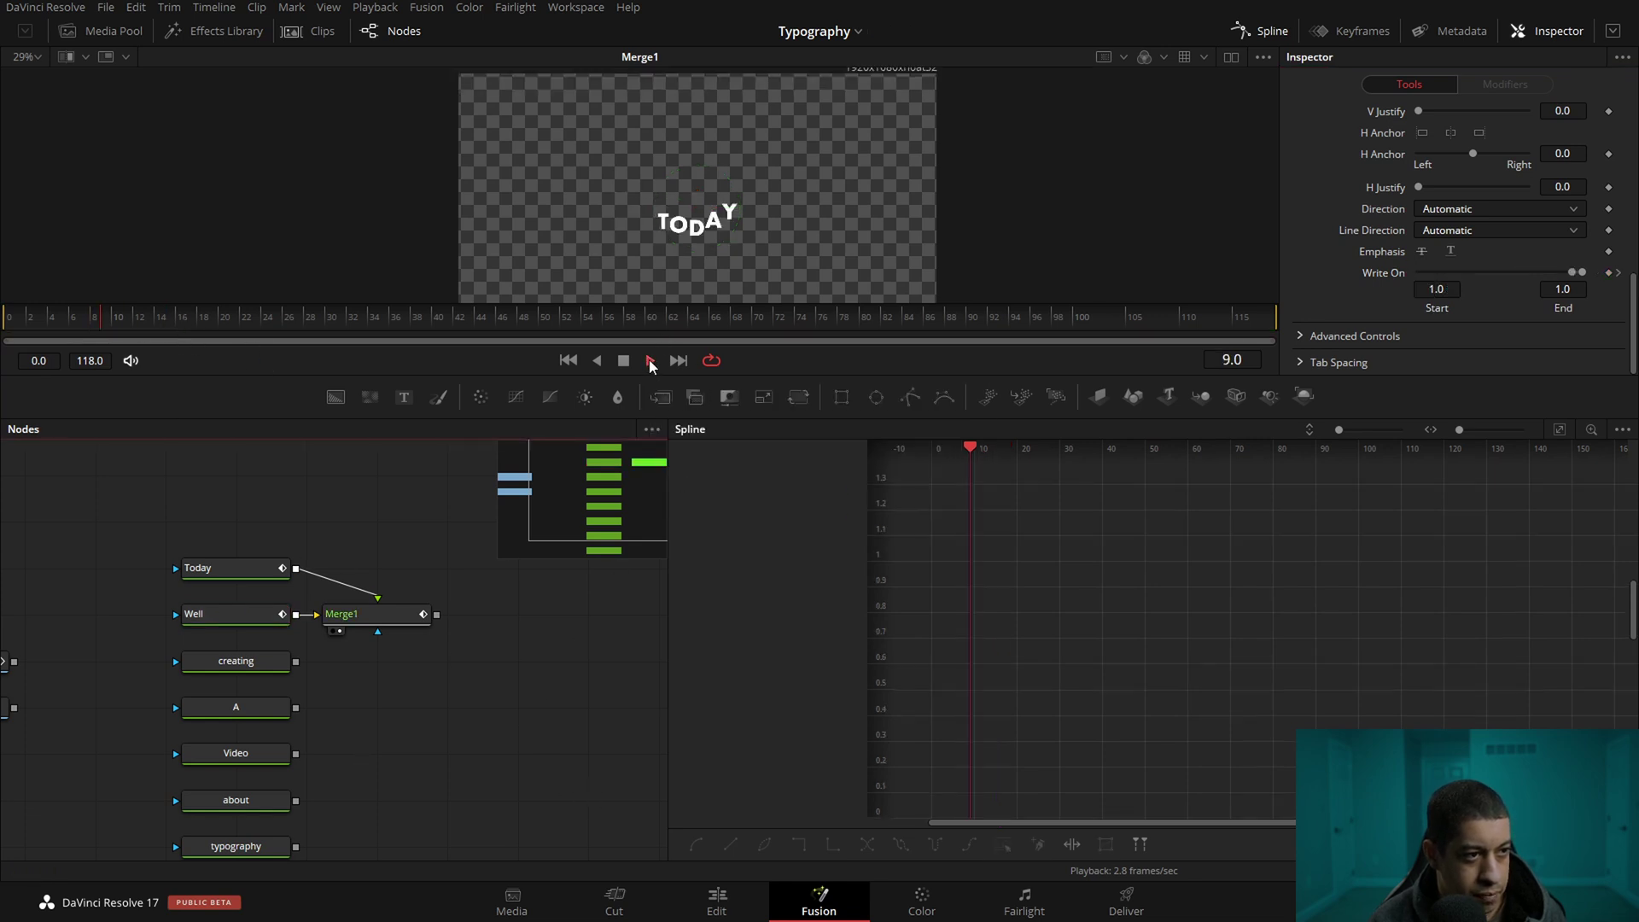
left_click(240, 324)
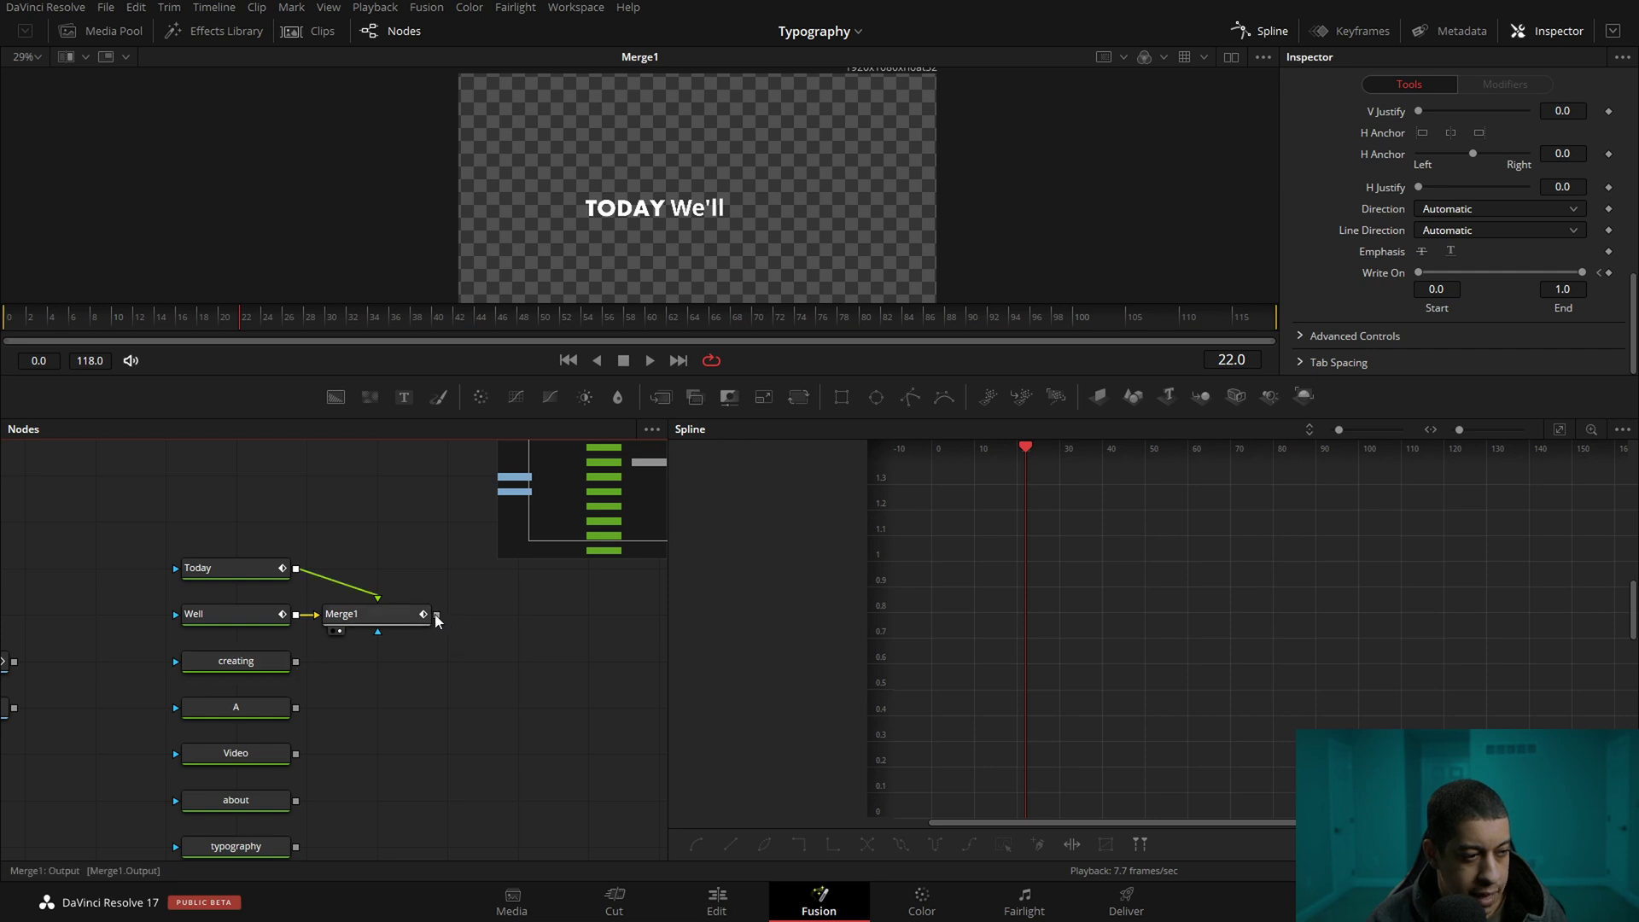
Merge Merge1's output over the creating node and show the new merge in the viewer
left_click_drag(437, 619, 295, 663)
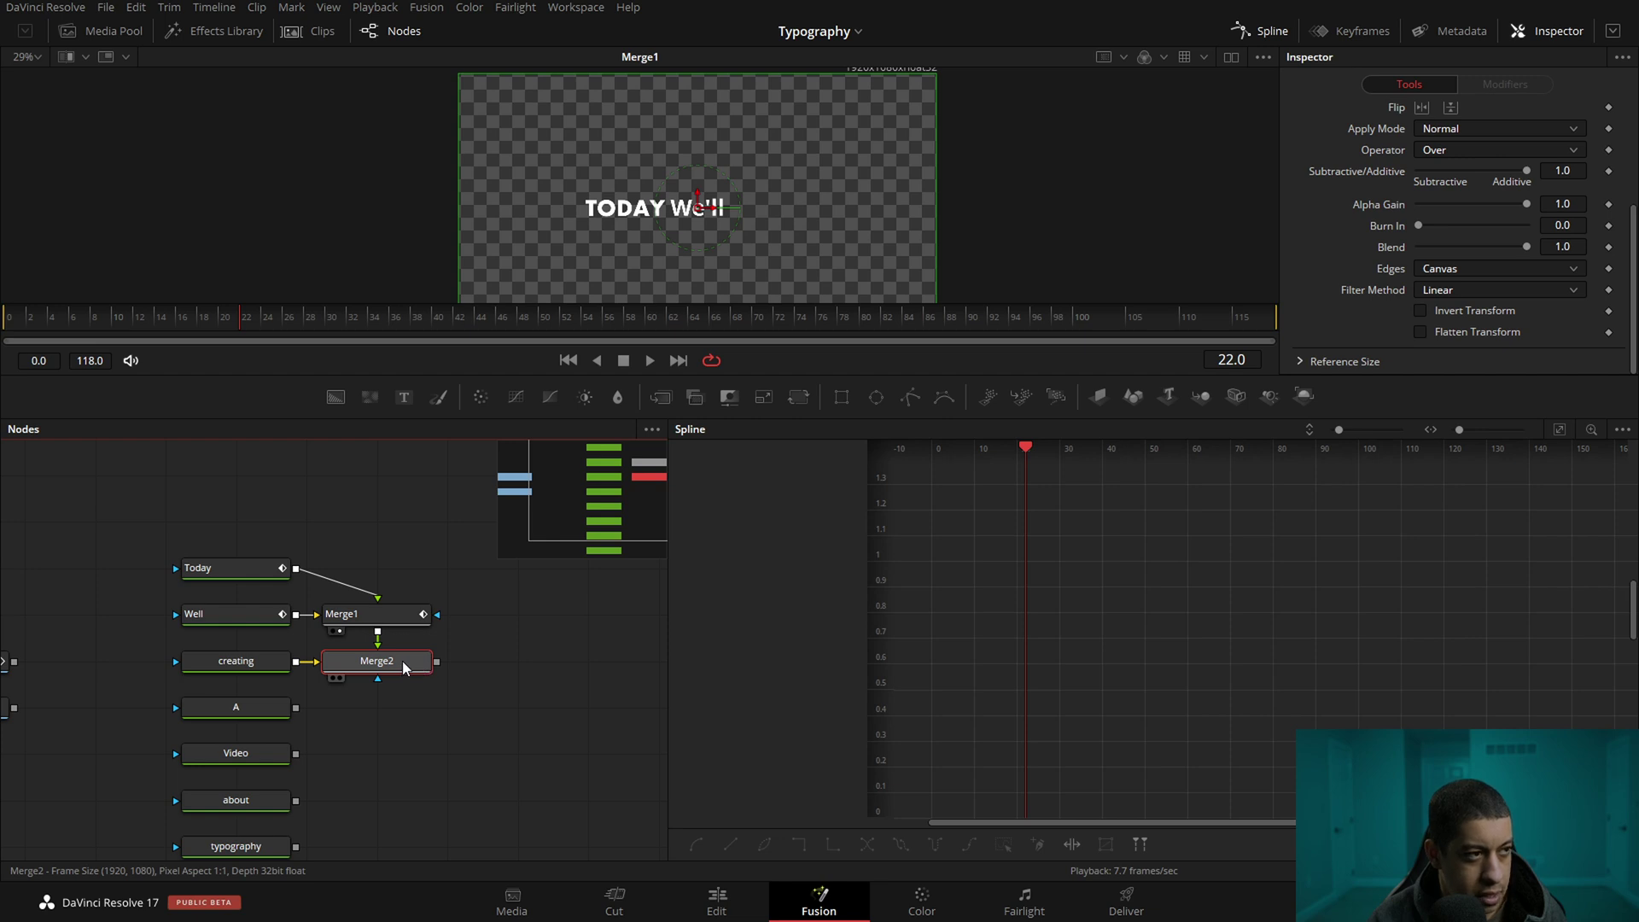
left_click(246, 666)
left_click(340, 678)
left_click(575, 667)
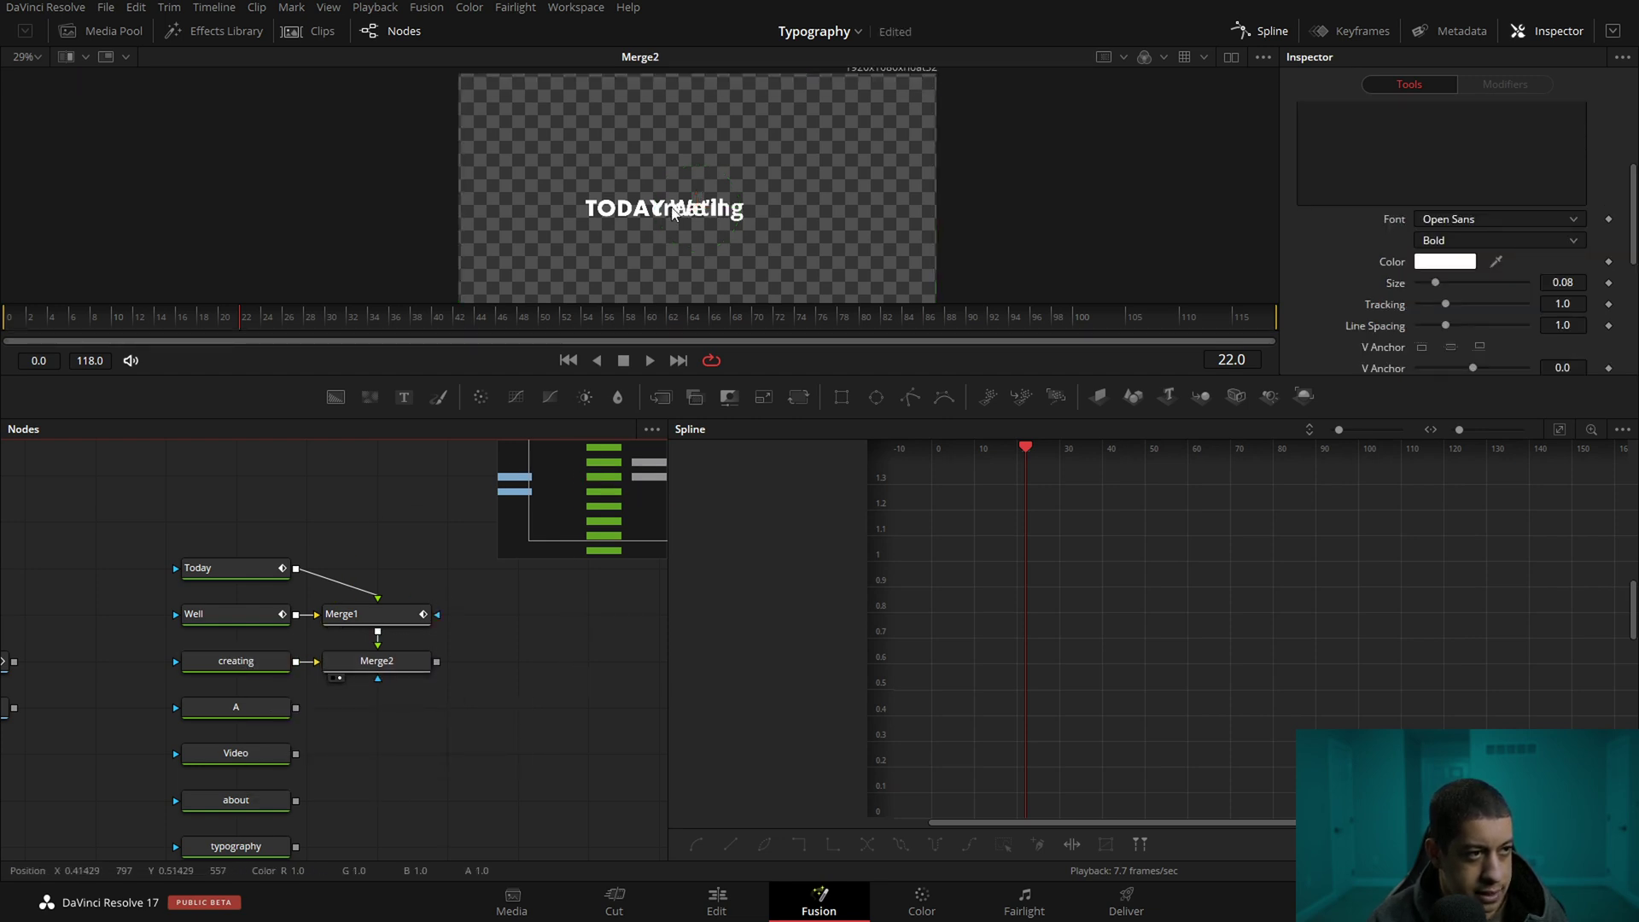
Try shifting Merge2's foreground horizontally by changing its Center X, and undo the shift
left_click(400, 663)
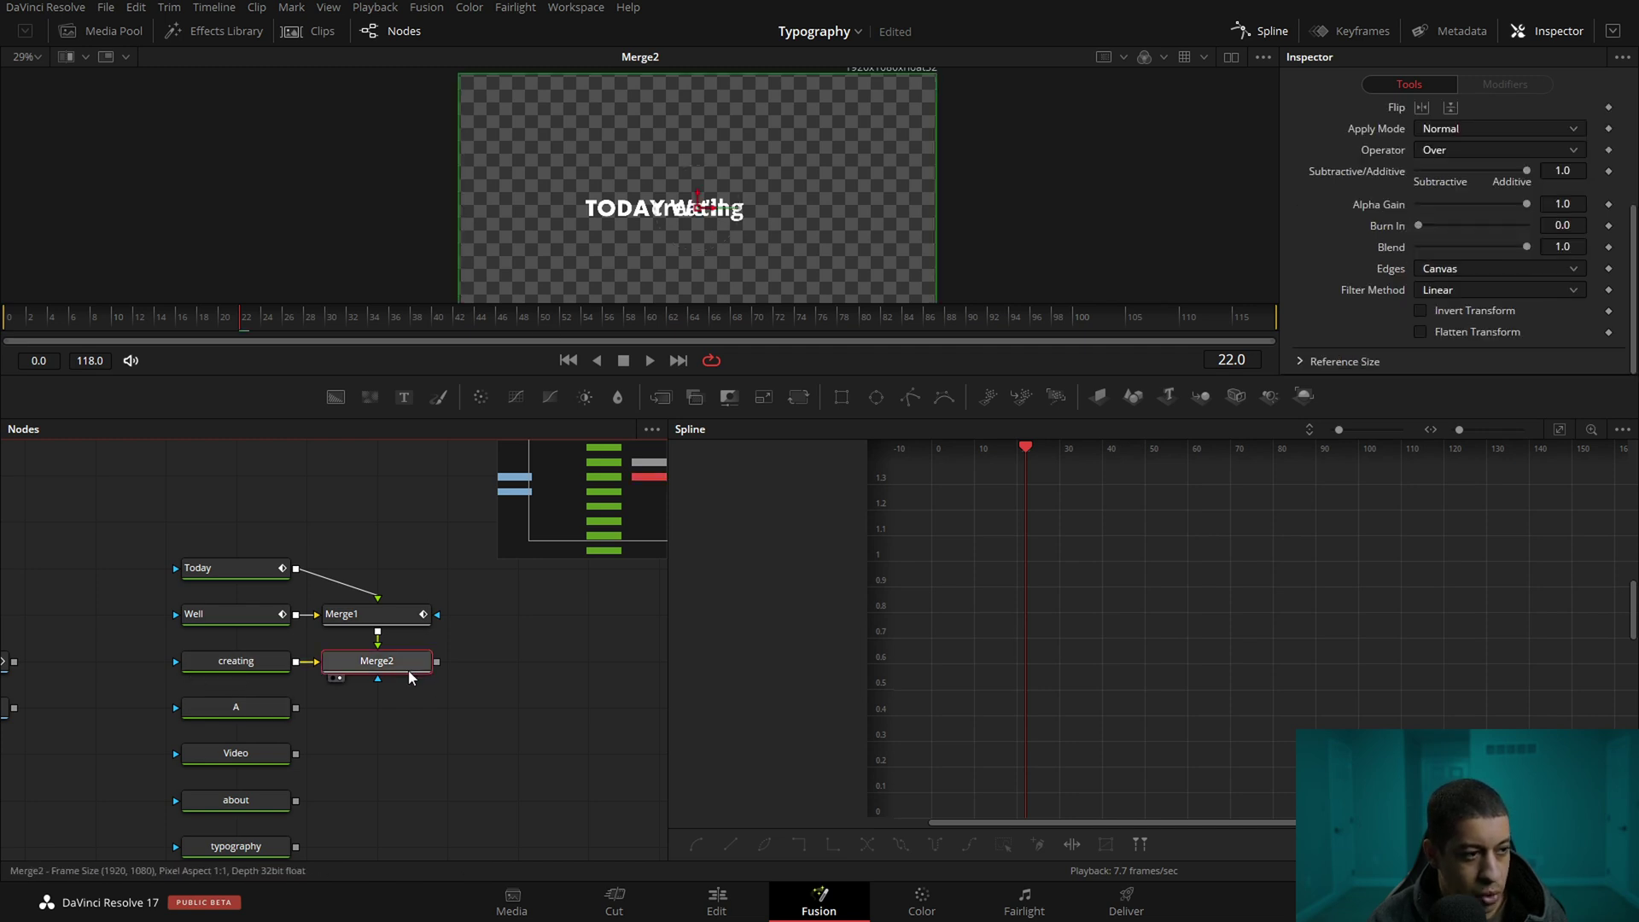
scroll(1563, 188, "up", 3)
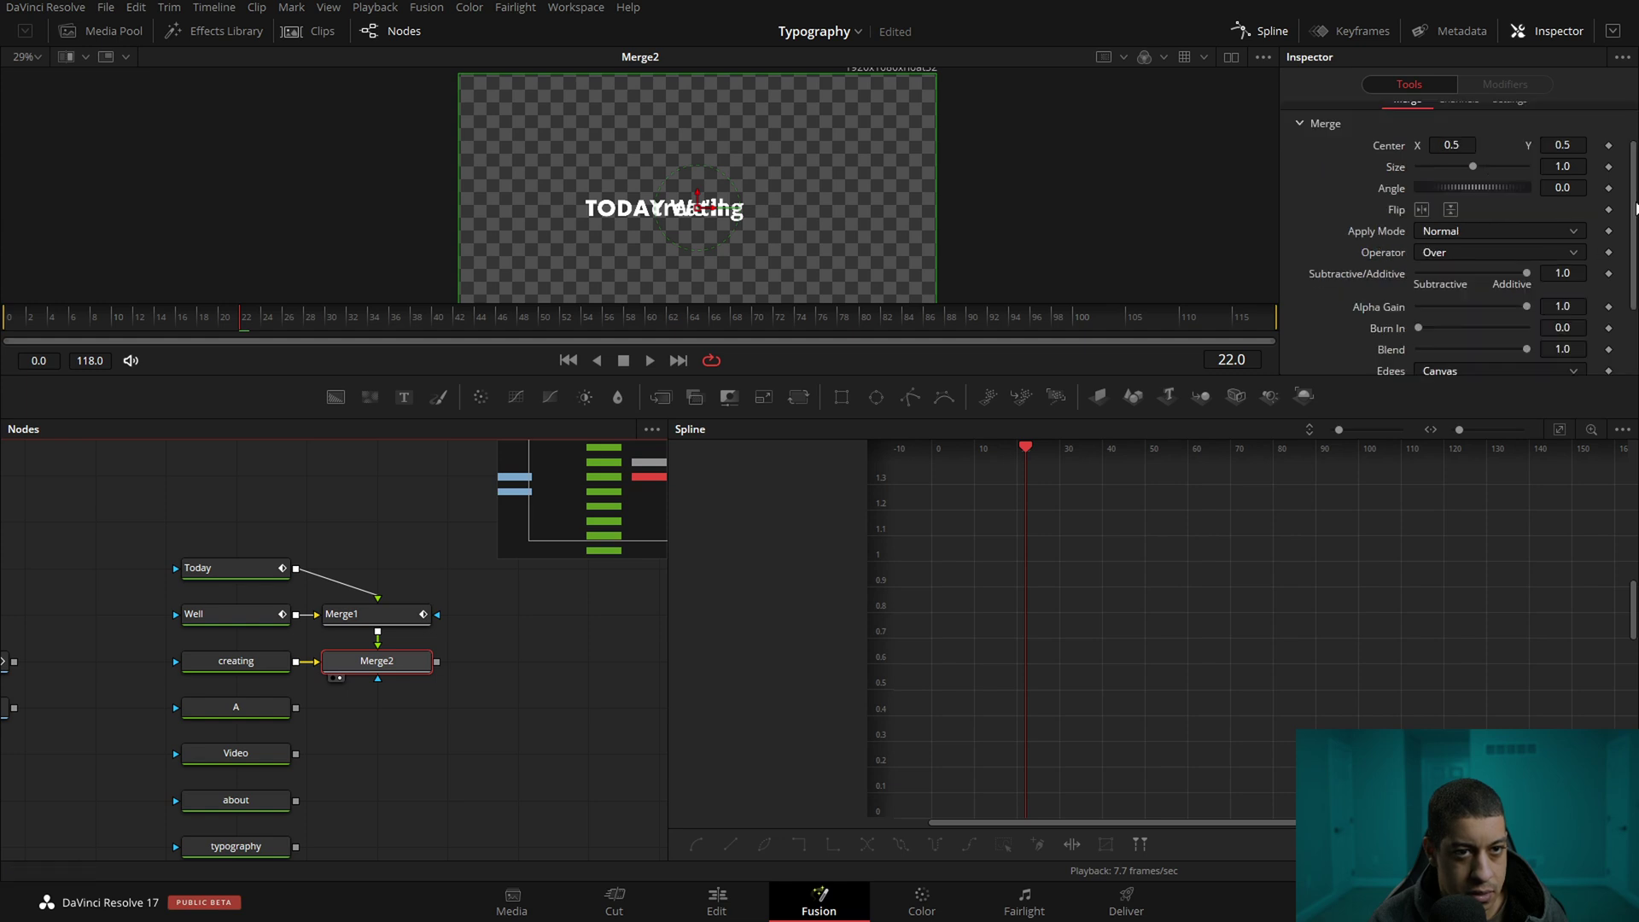
left_click_drag(1459, 140, 1418, 147)
key("ctrl+z")
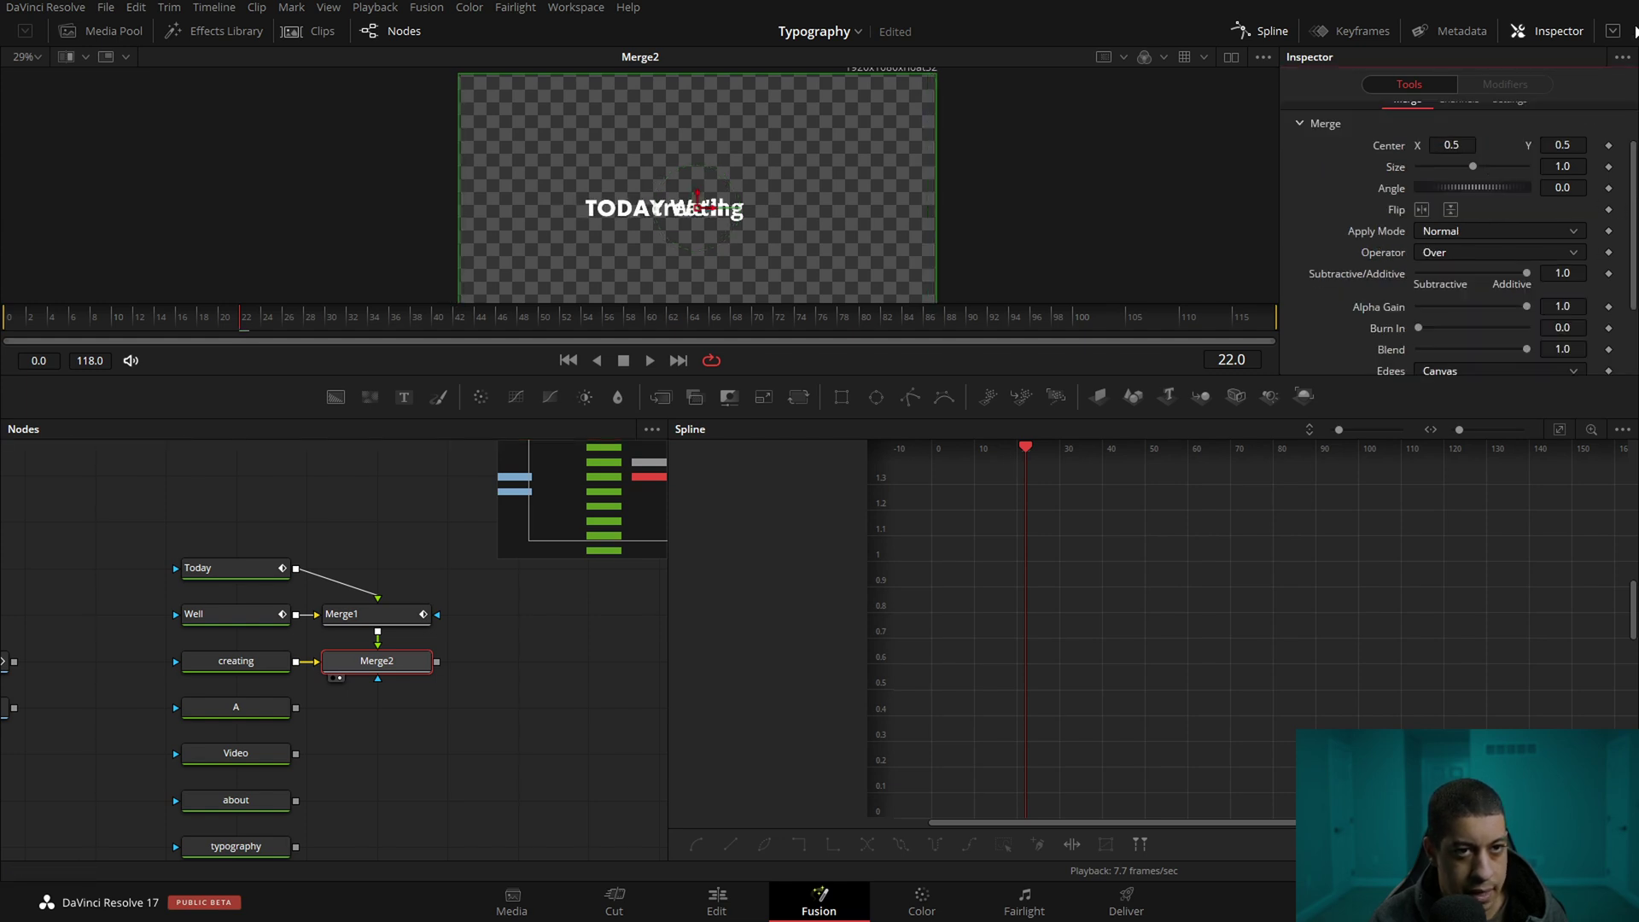
Expand the Inspector to full height and move Today, Well and Merge1 up to make room above Merge2
left_click(1614, 32)
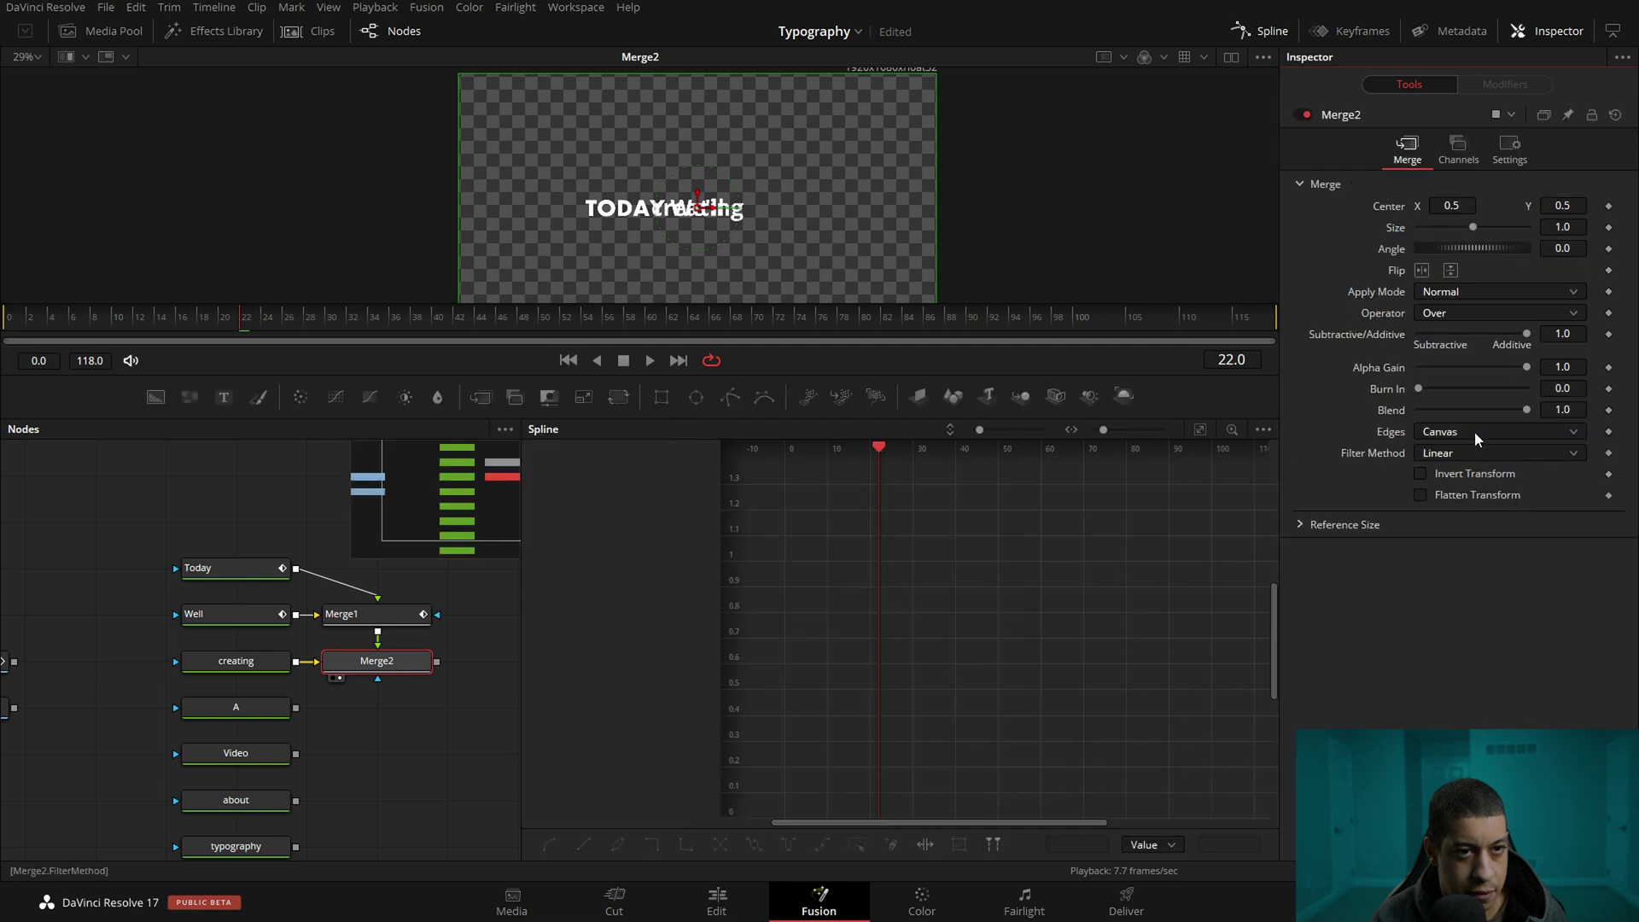
left_click_drag(442, 663, 381, 675)
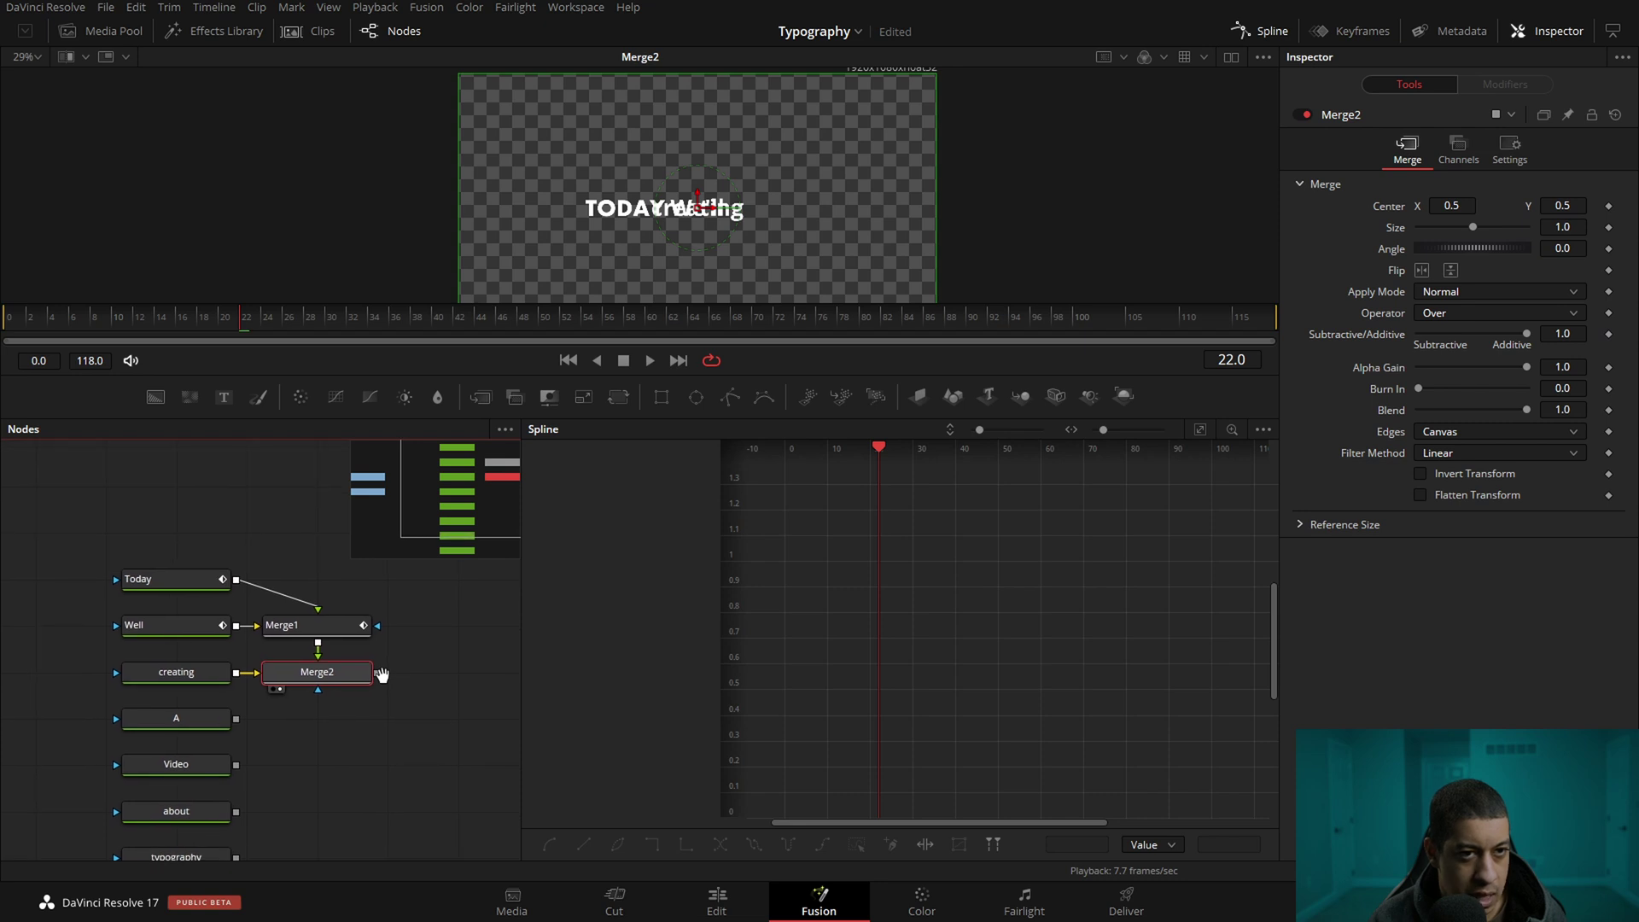
left_click_drag(38, 529, 318, 590)
Insert a Transform (Xf) node between Merge1 and Merge2 and show its output in the viewer
left_click(318, 592)
key("shift+space")
type("media")
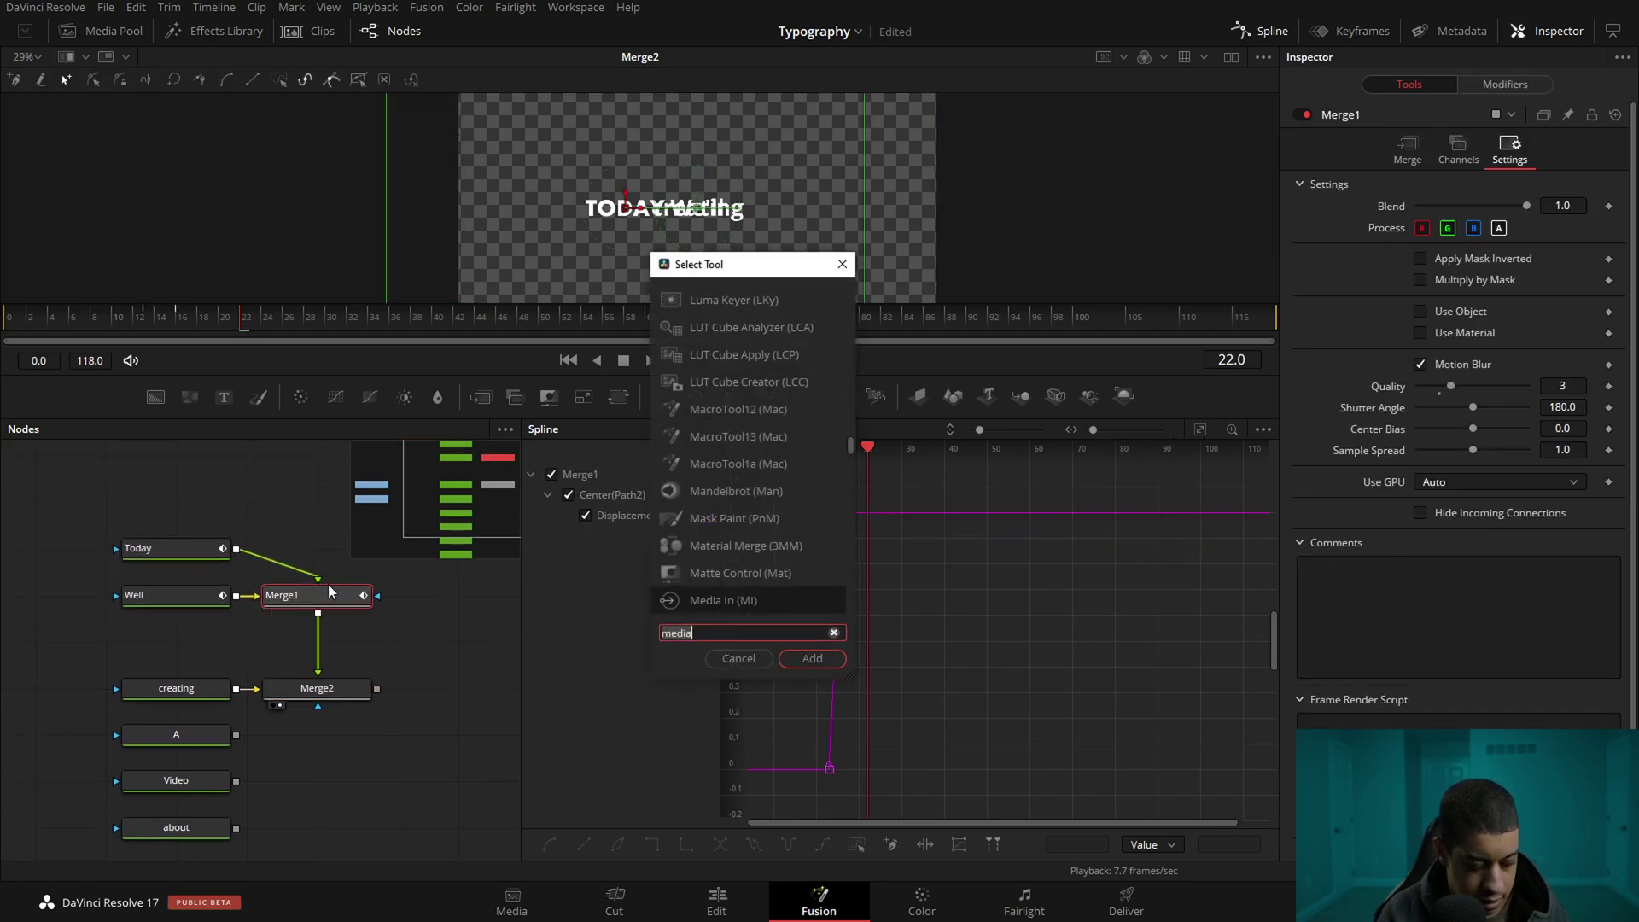
type("tran")
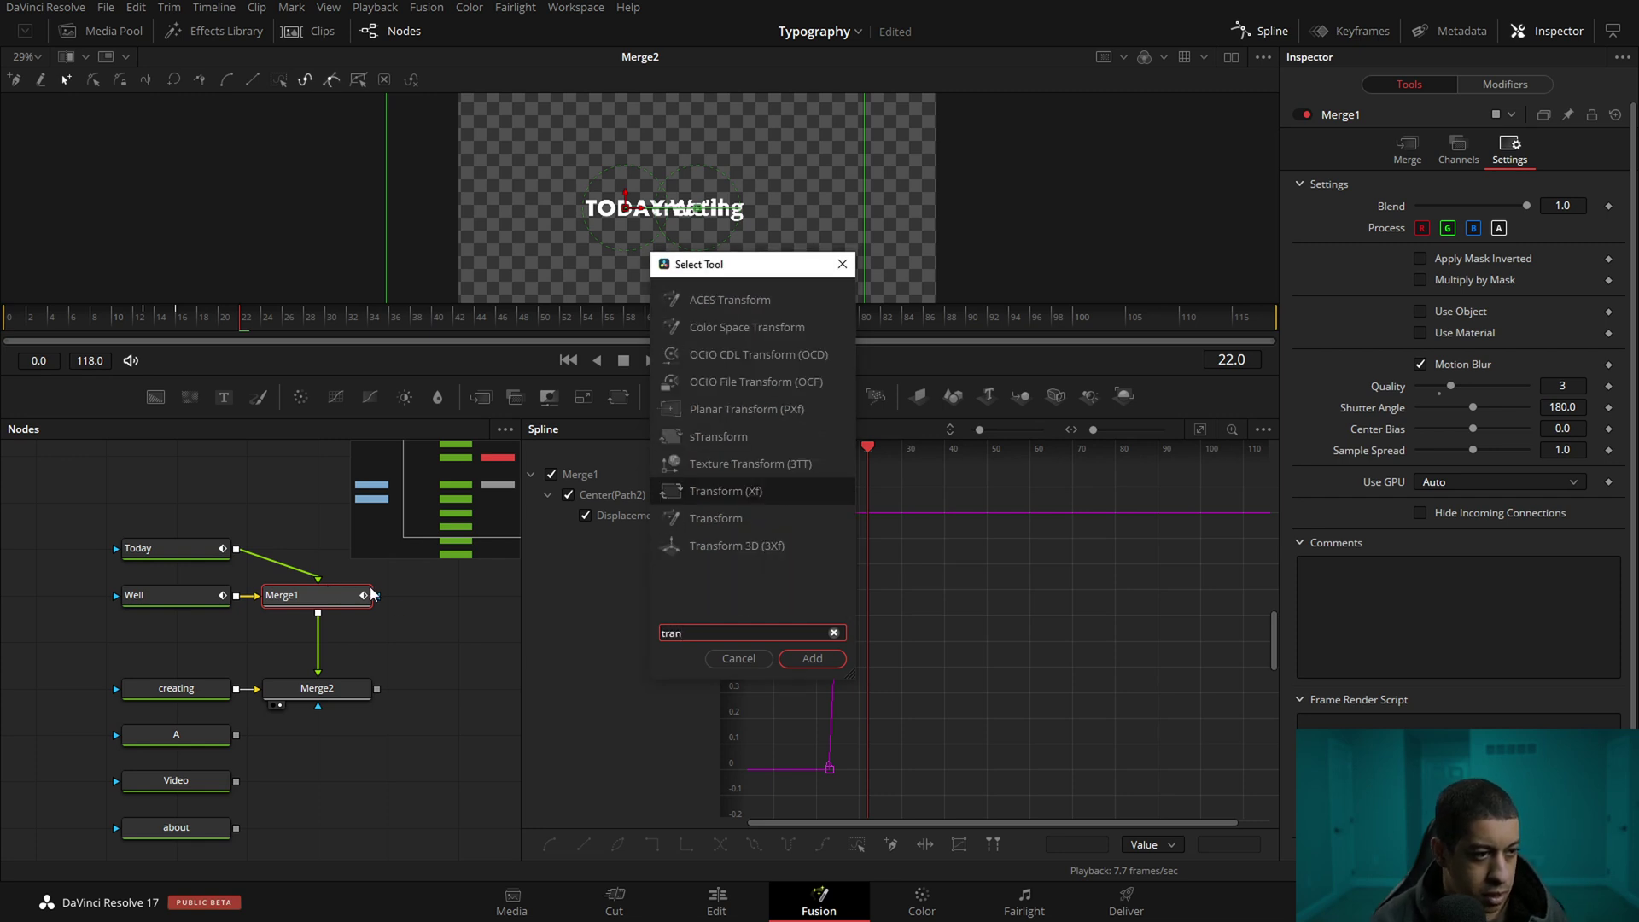
type("sform")
left_click(807, 658)
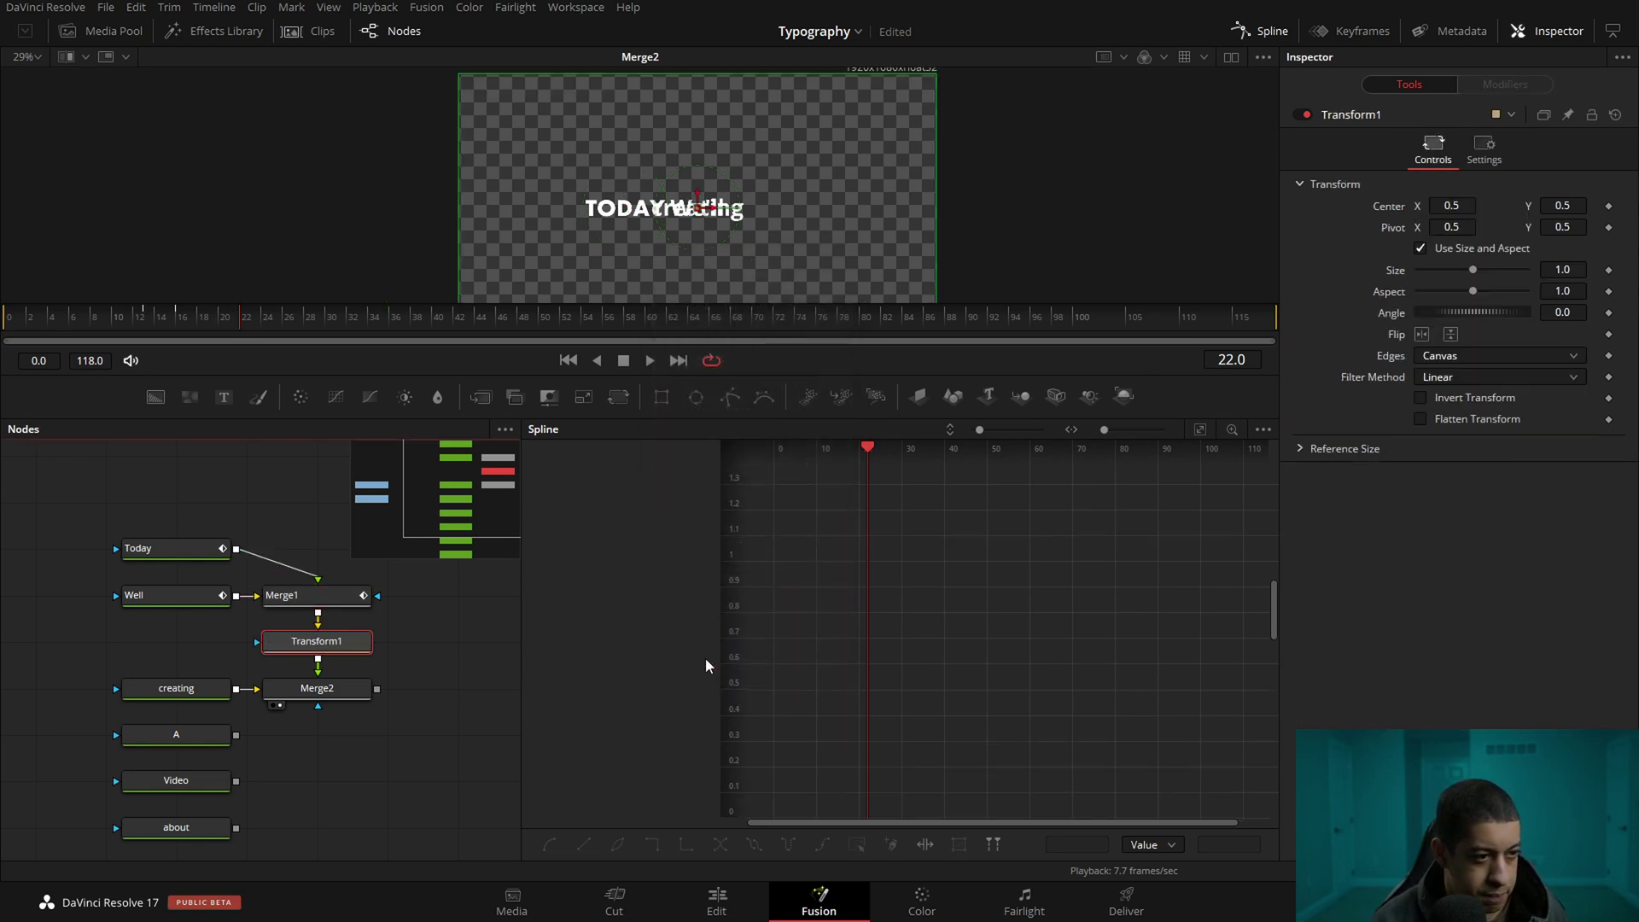
key("1")
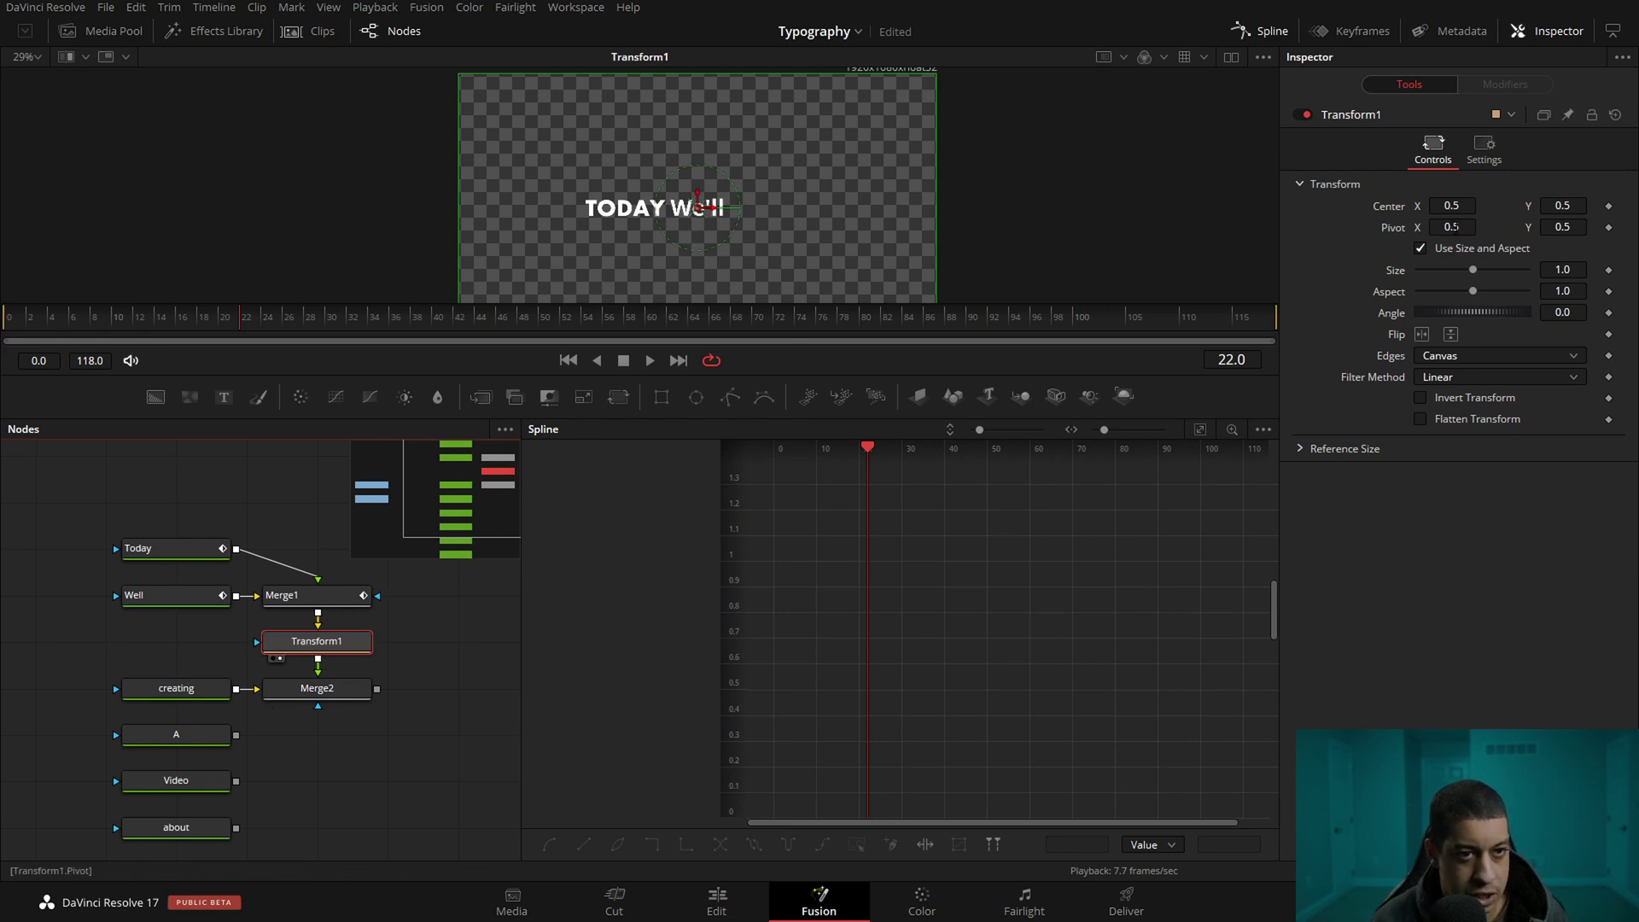
Set Transform1's Pivot X to 0.567 and test the rotation with Angle, resetting it to 0.0
left_click_drag(1445, 229, 1481, 229)
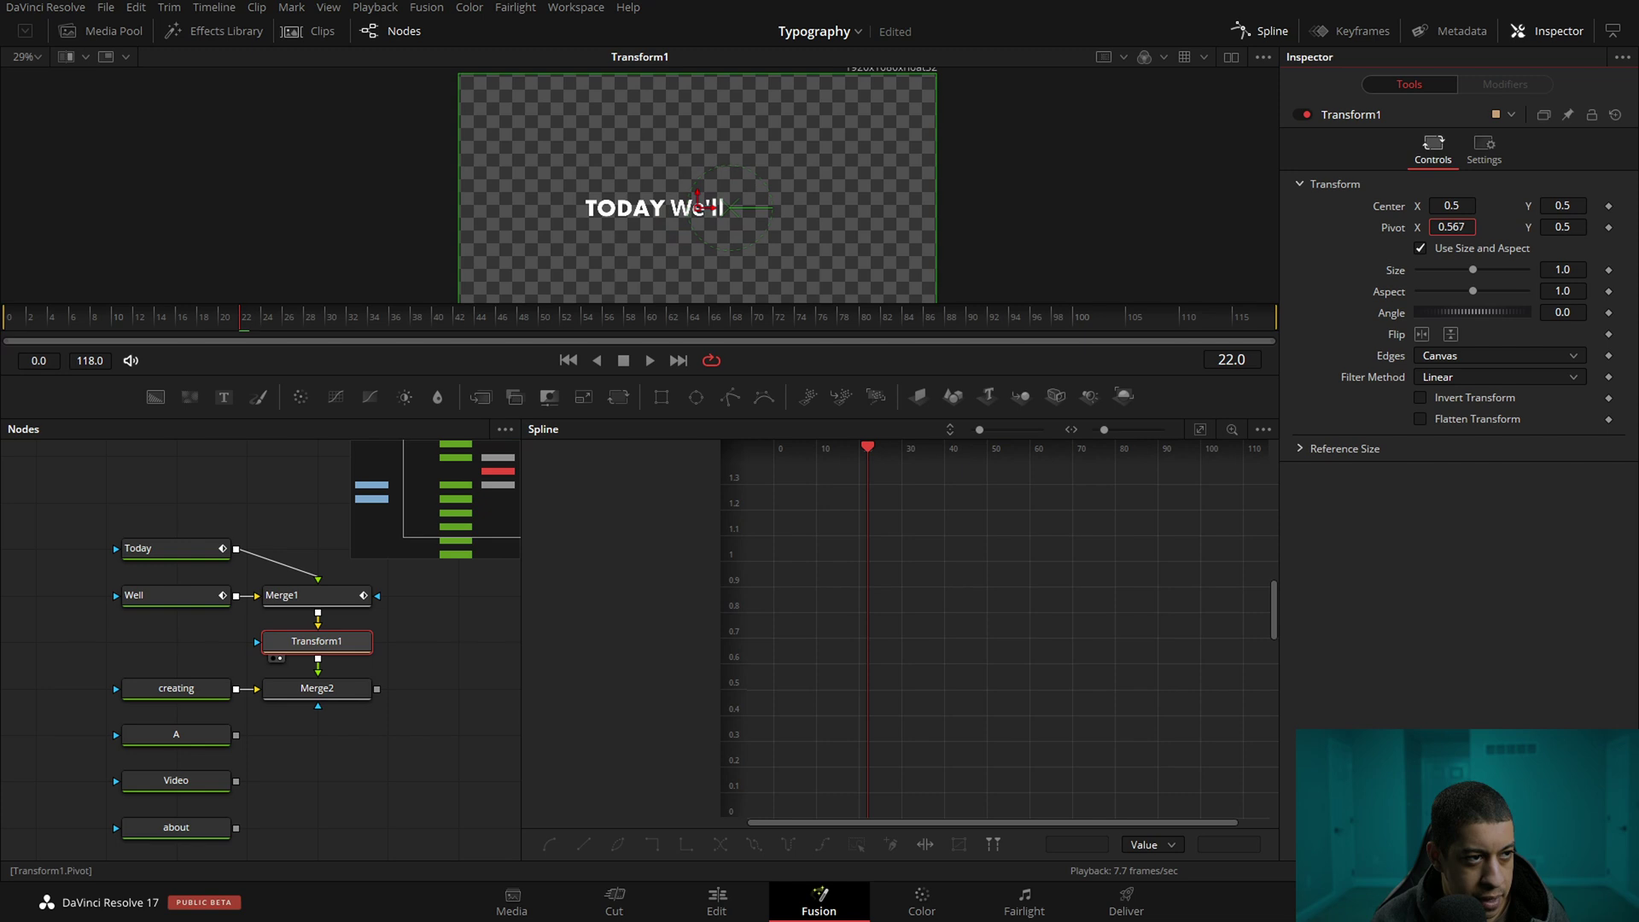
mouse_move(1474, 313)
left_mouse_down()
mouse_move(1453, 314)
mouse_move(1494, 319)
left_mouse_up()
double_click(1494, 319)
double_click(1397, 227)
left_click_drag(1494, 311, 1489, 315)
double_click(1489, 314)
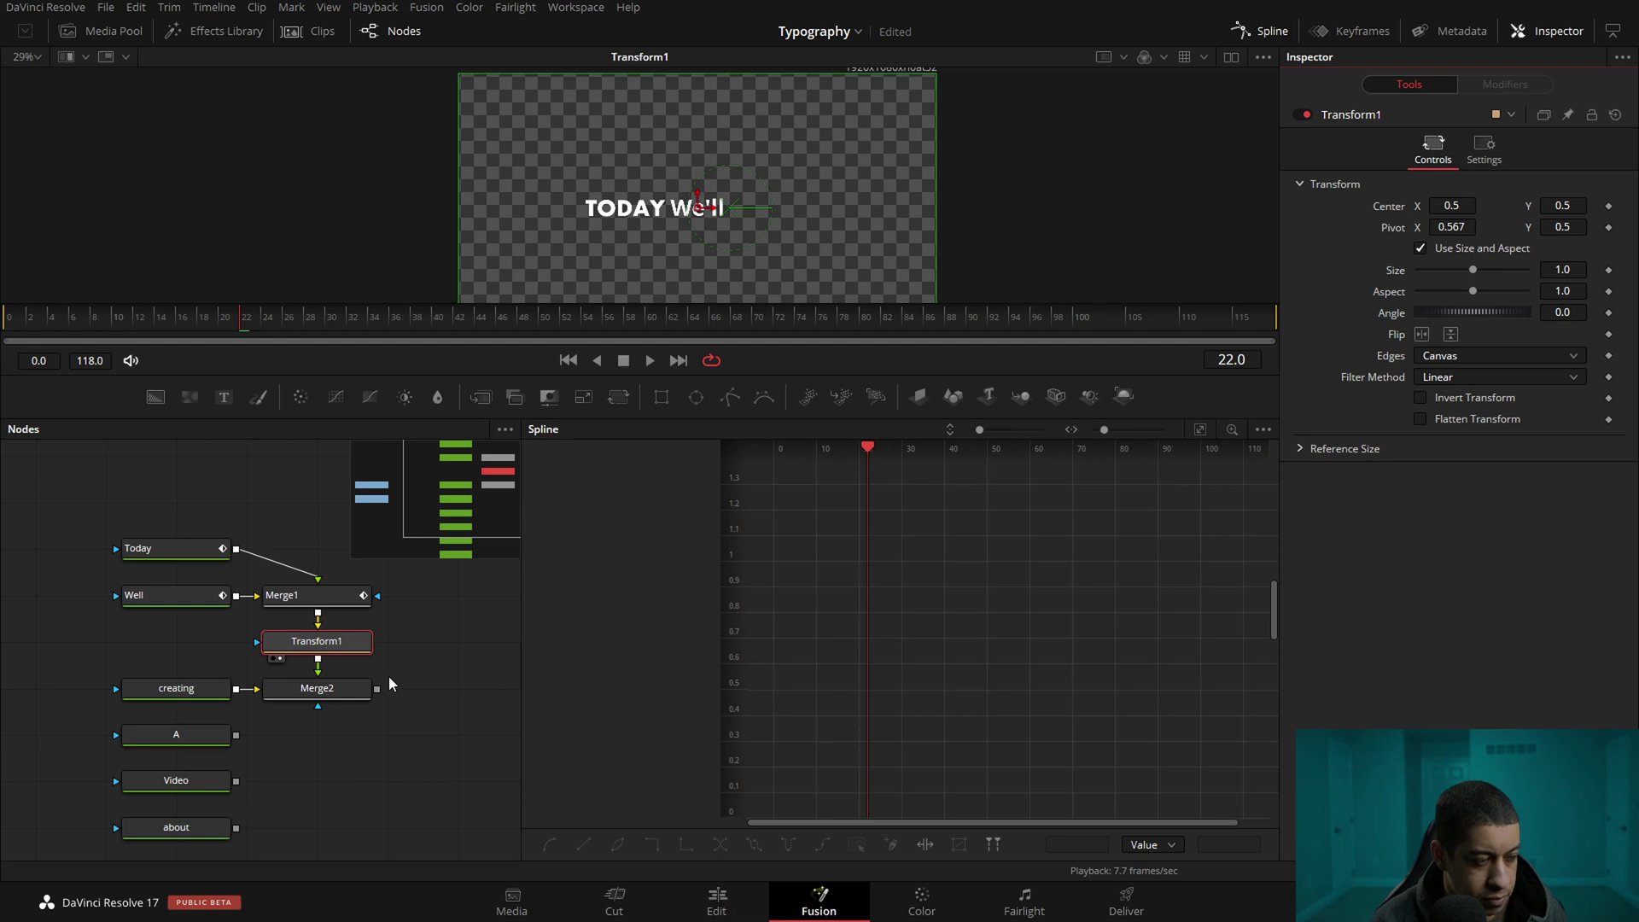
Show Merge2's output in an enlarged viewer and hide the Spline editor to widen the node area
left_click(356, 647)
left_click_drag(348, 694, 820, 256)
left_click(1061, 284)
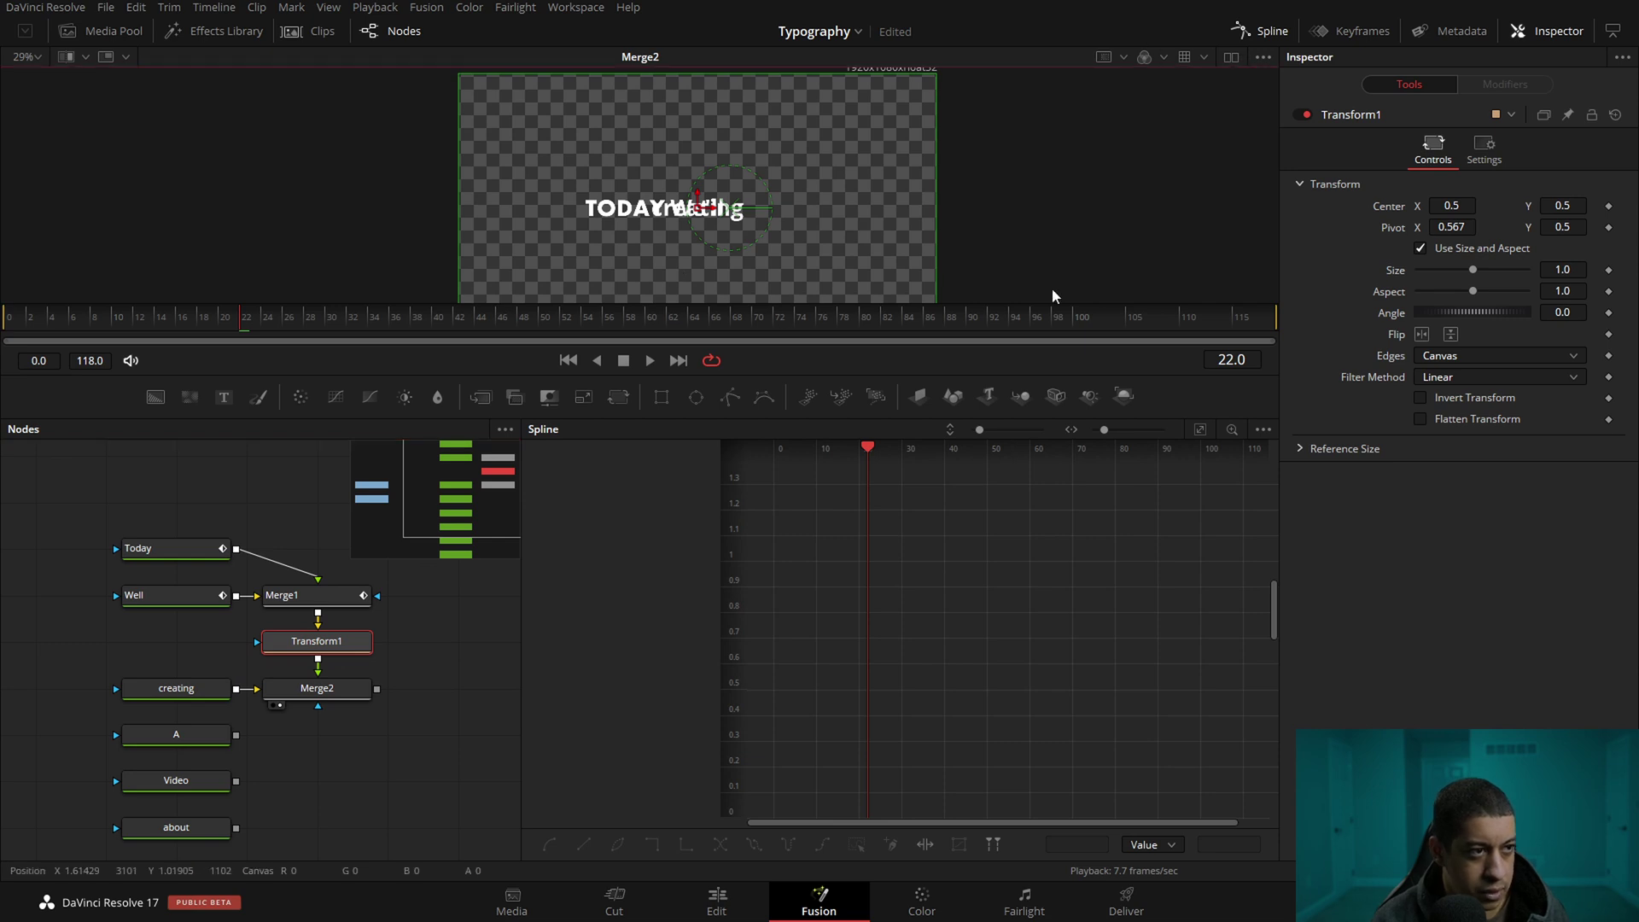
left_click_drag(786, 386, 748, 529)
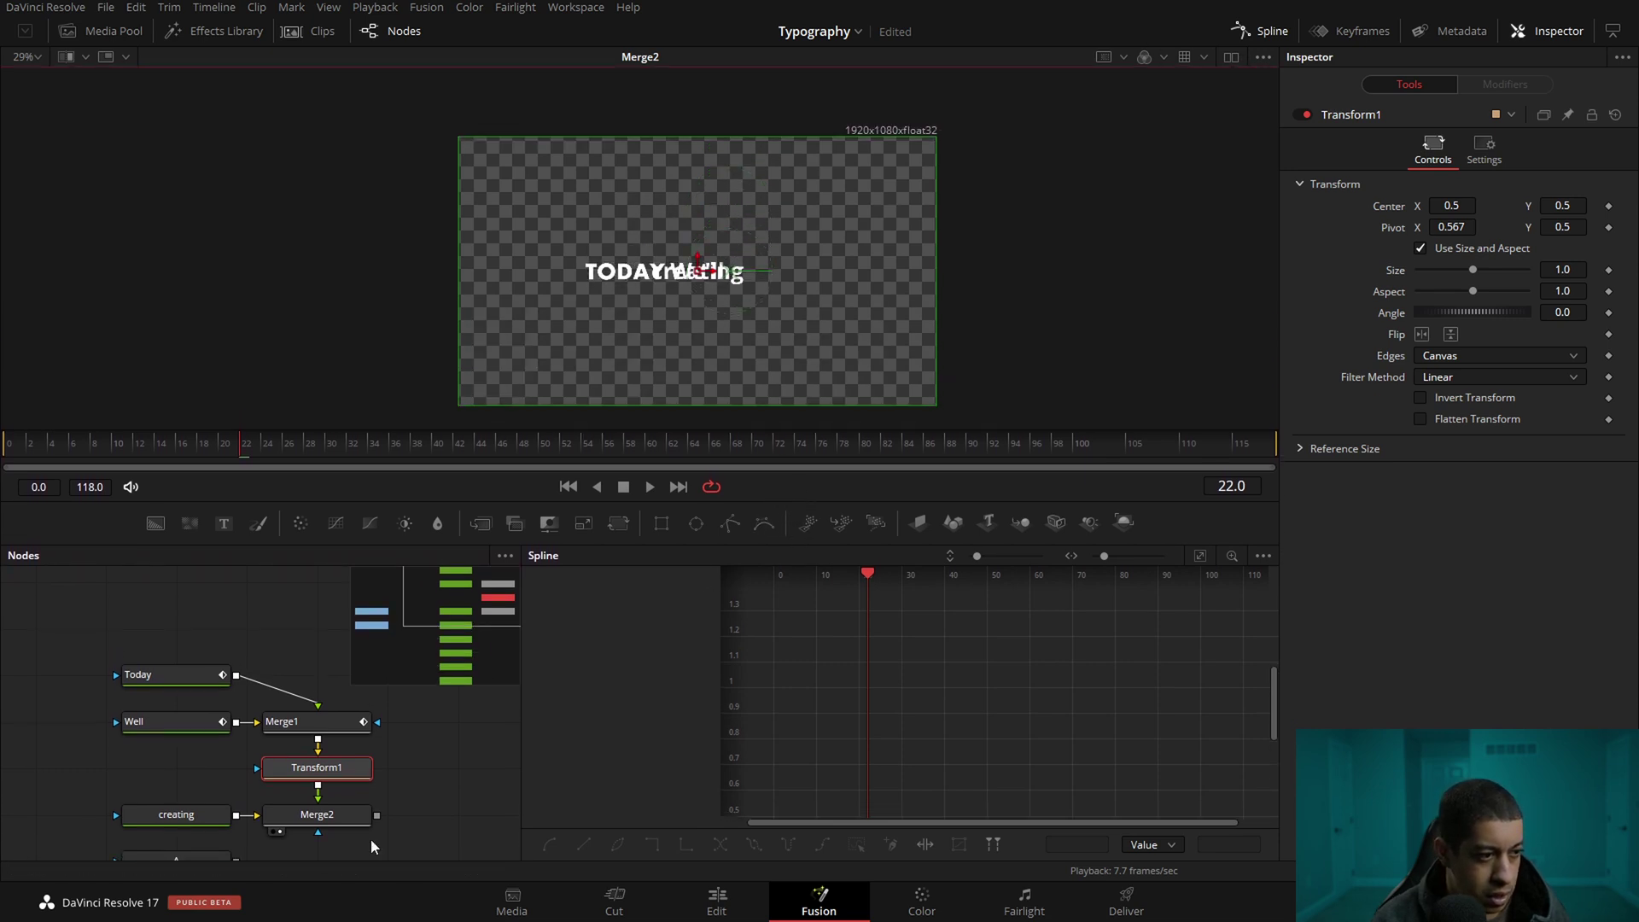
left_click_drag(370, 840, 370, 684)
left_click(1279, 33)
left_click_drag(541, 655, 763, 639)
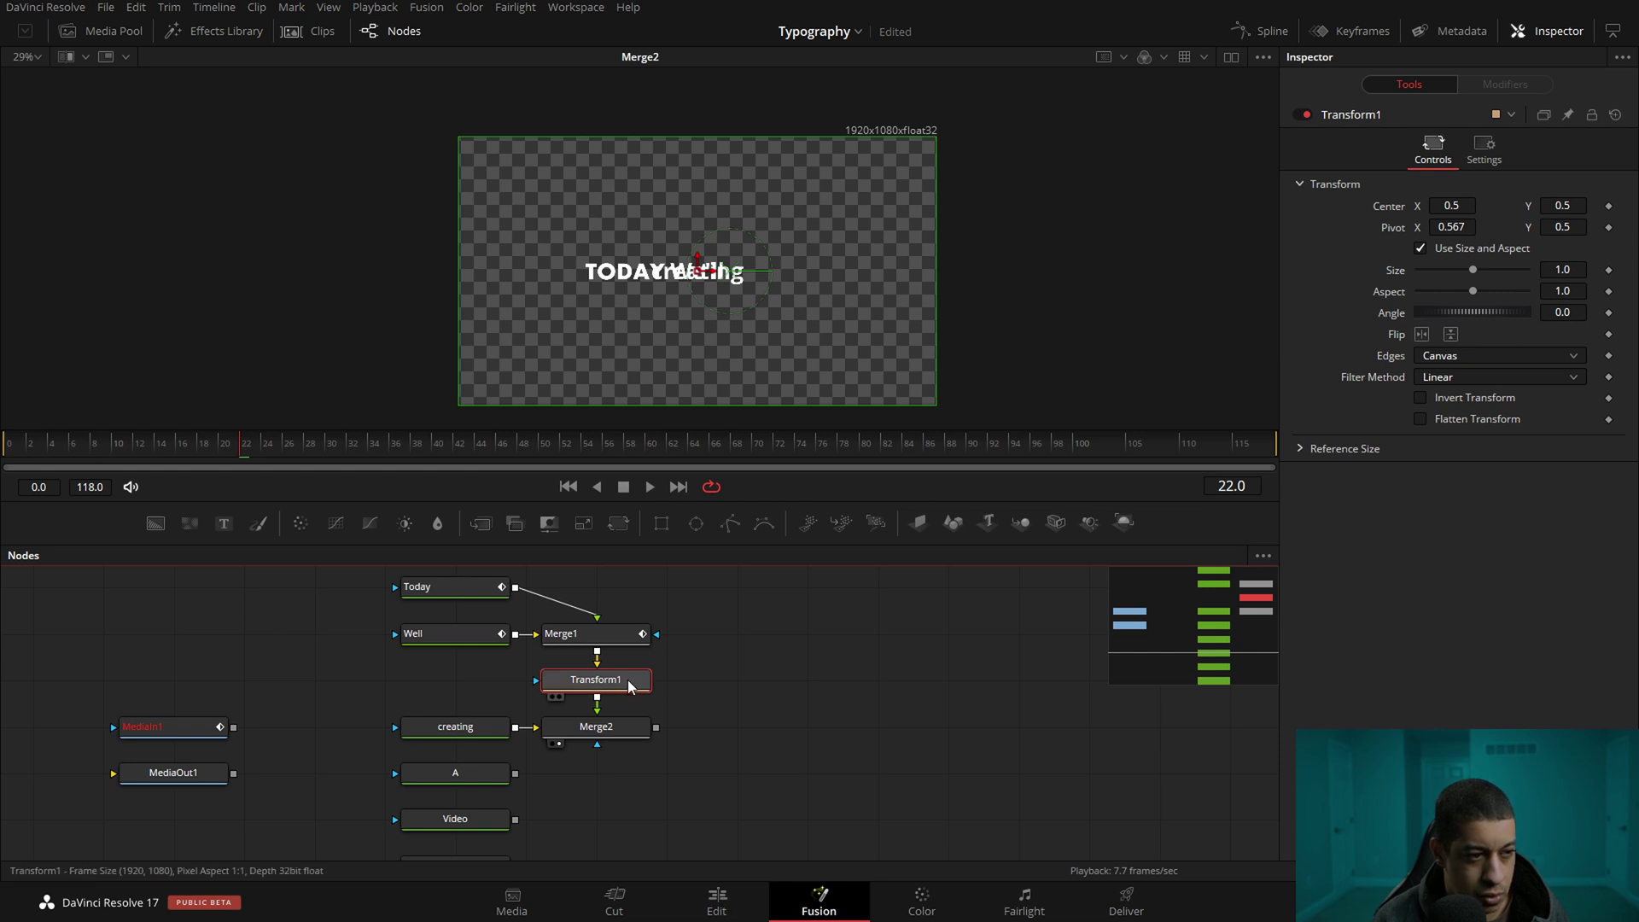
Keyframe Transform1's Angle and Center at frame 22, and shift Center X to 0.317 at frame 28
left_click(1609, 313)
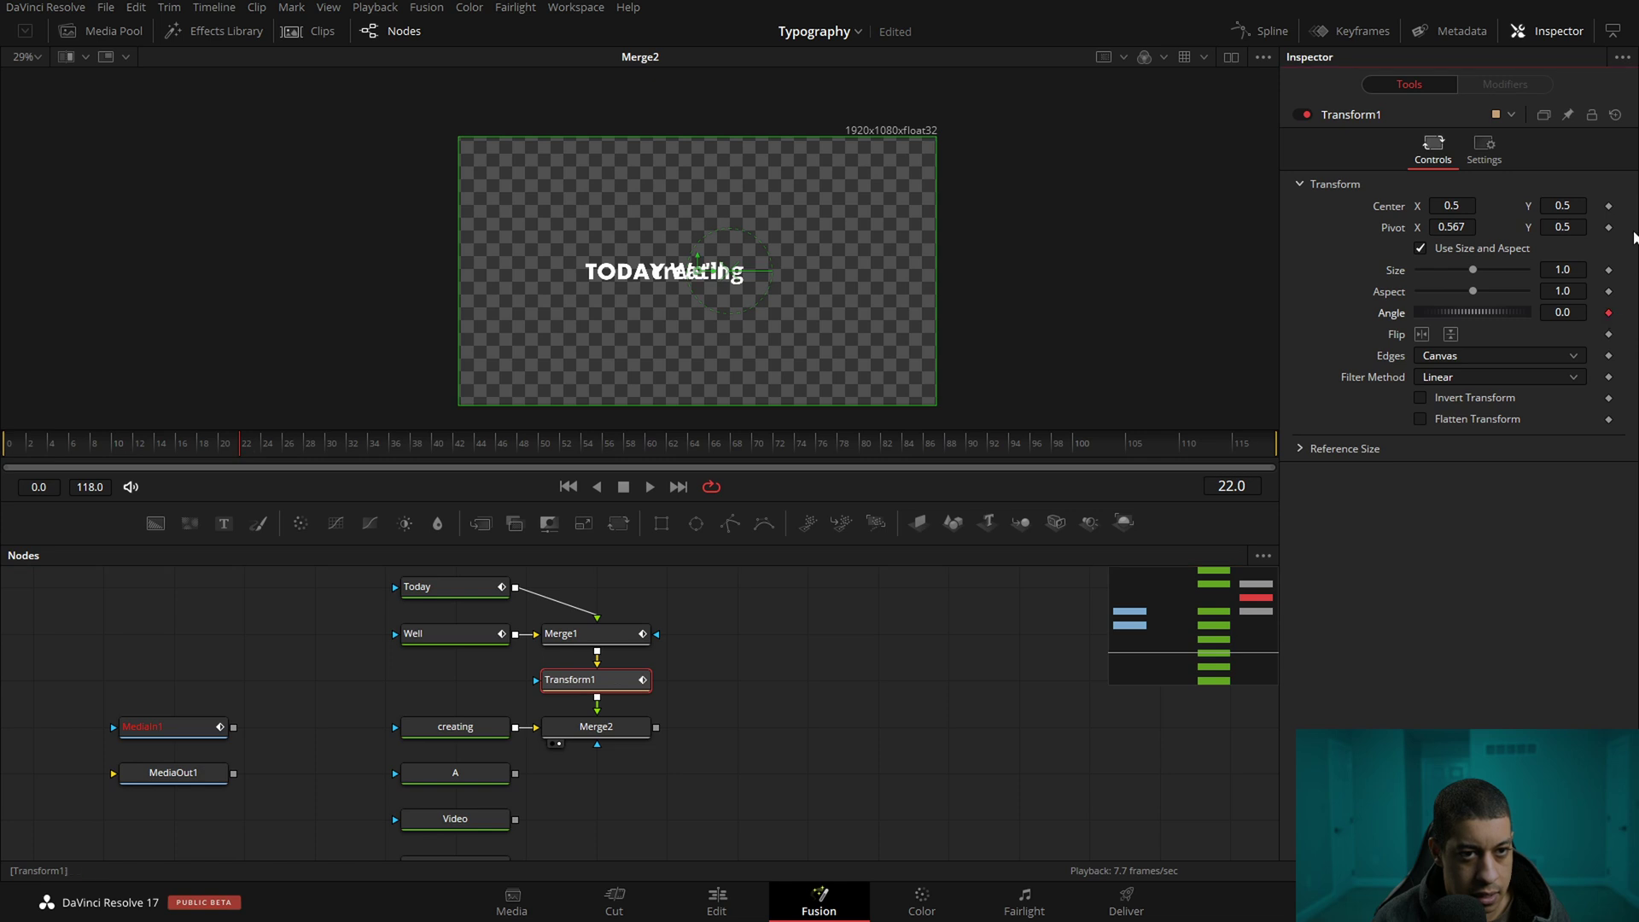
left_click(1610, 207)
left_click(314, 445)
mouse_move(279, 450)
left_mouse_down()
mouse_move(262, 453)
mouse_move(318, 451)
mouse_move(270, 449)
left_mouse_up()
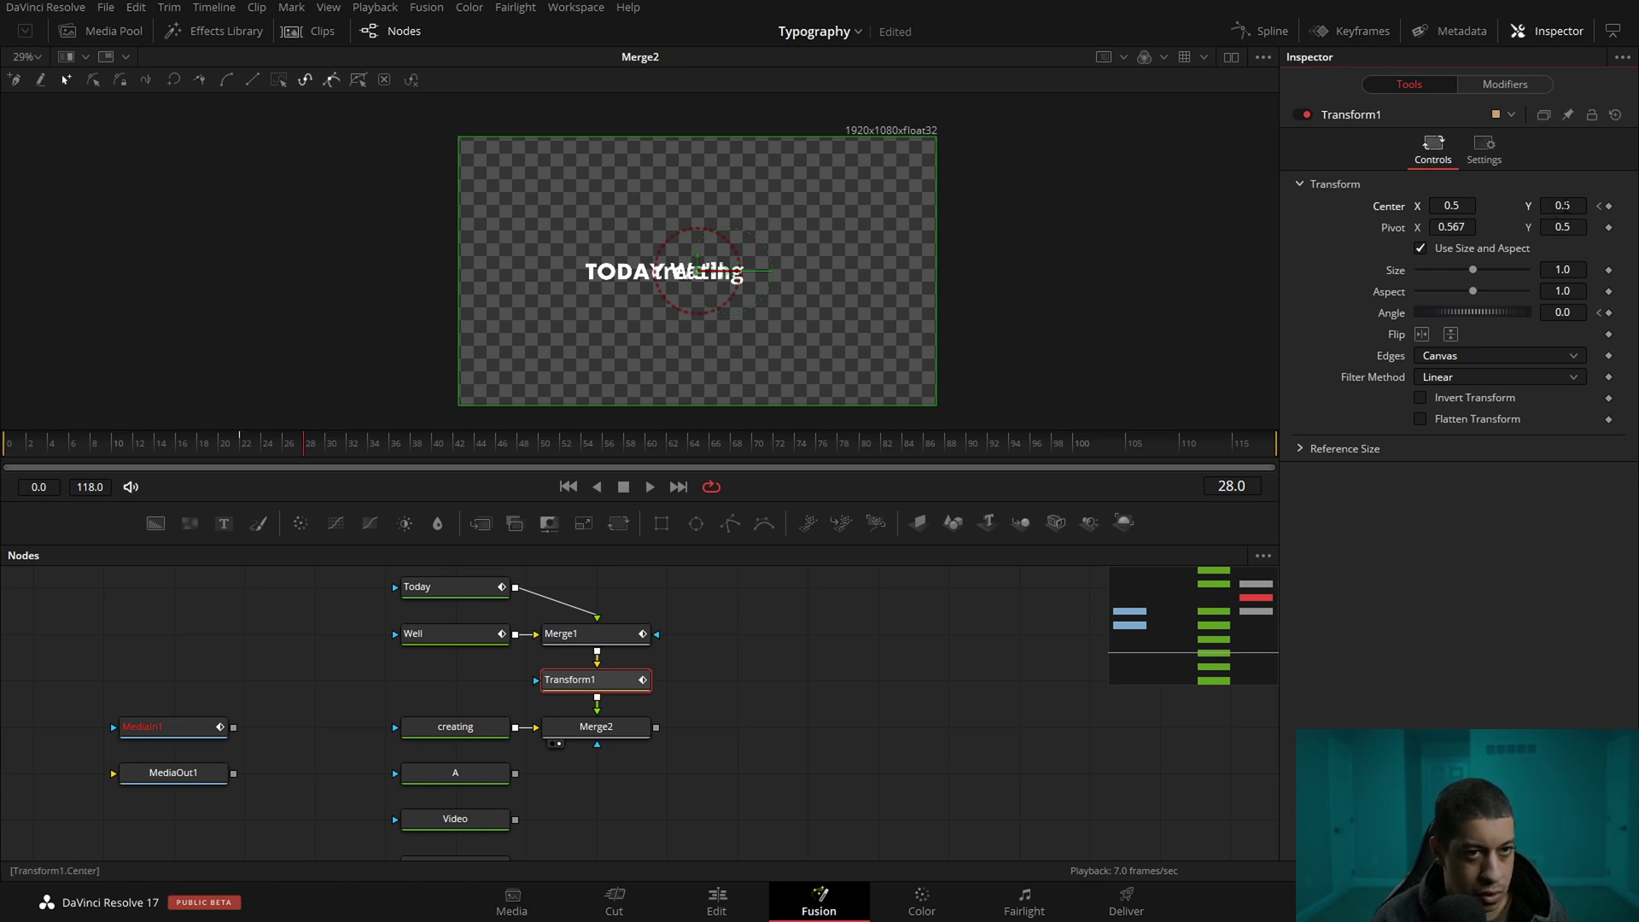
left_click_drag(1455, 205, 1415, 205)
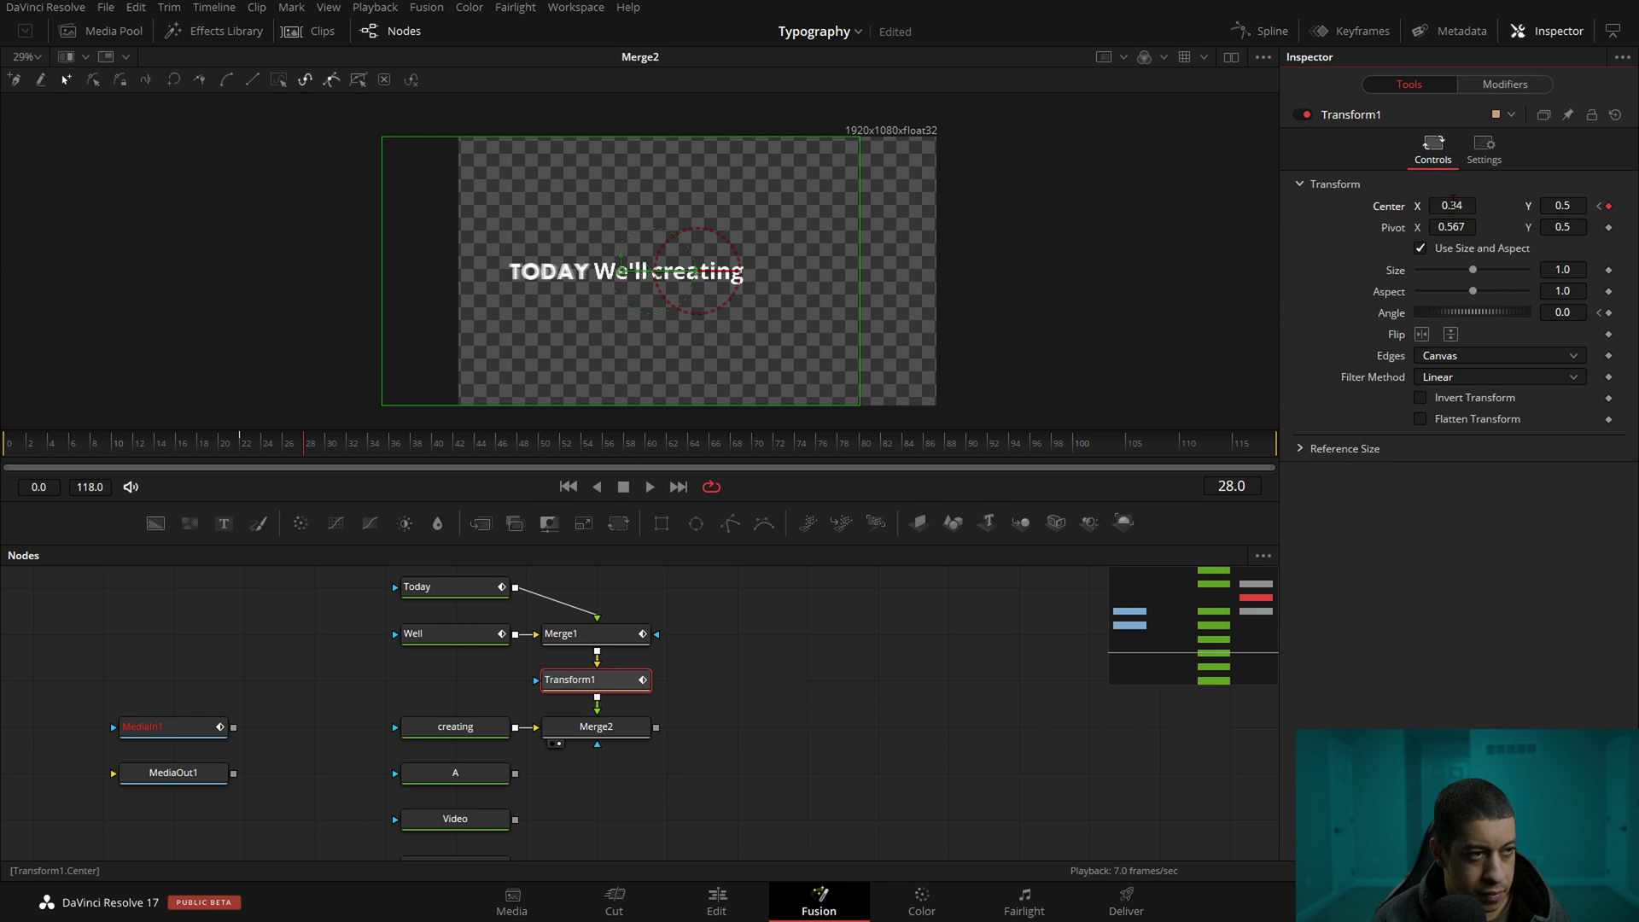
left_click_drag(1451, 205, 1445, 205)
Keyframe Transform1's Angle at 0.0 on frame 27 and at -90 on frame 31
left_click(295, 449)
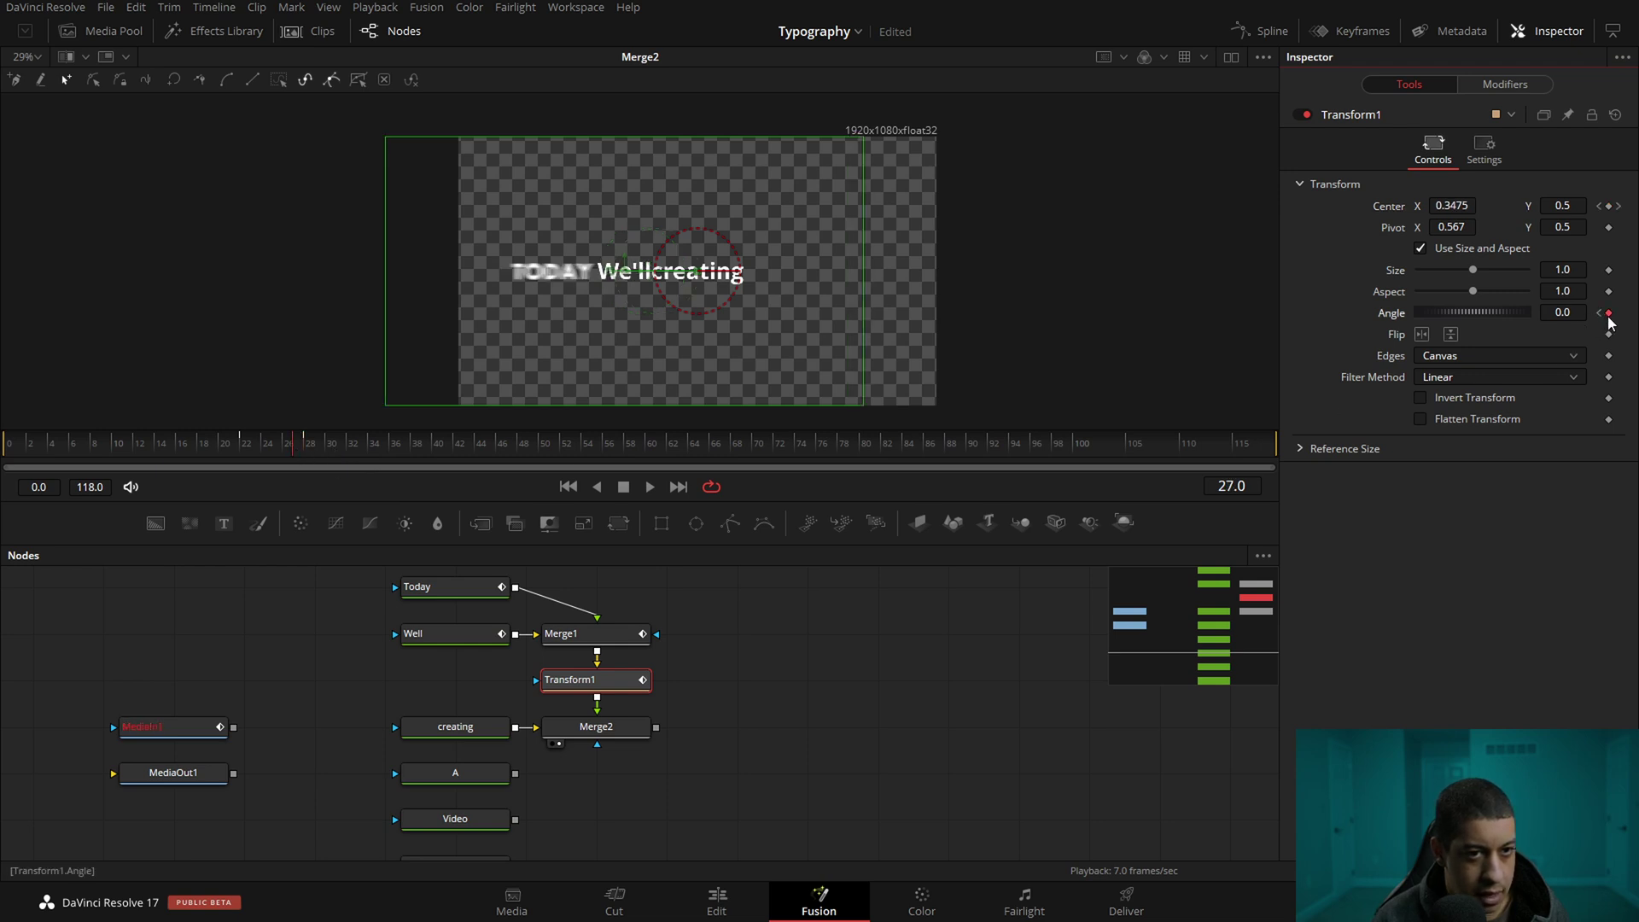
left_click(337, 449)
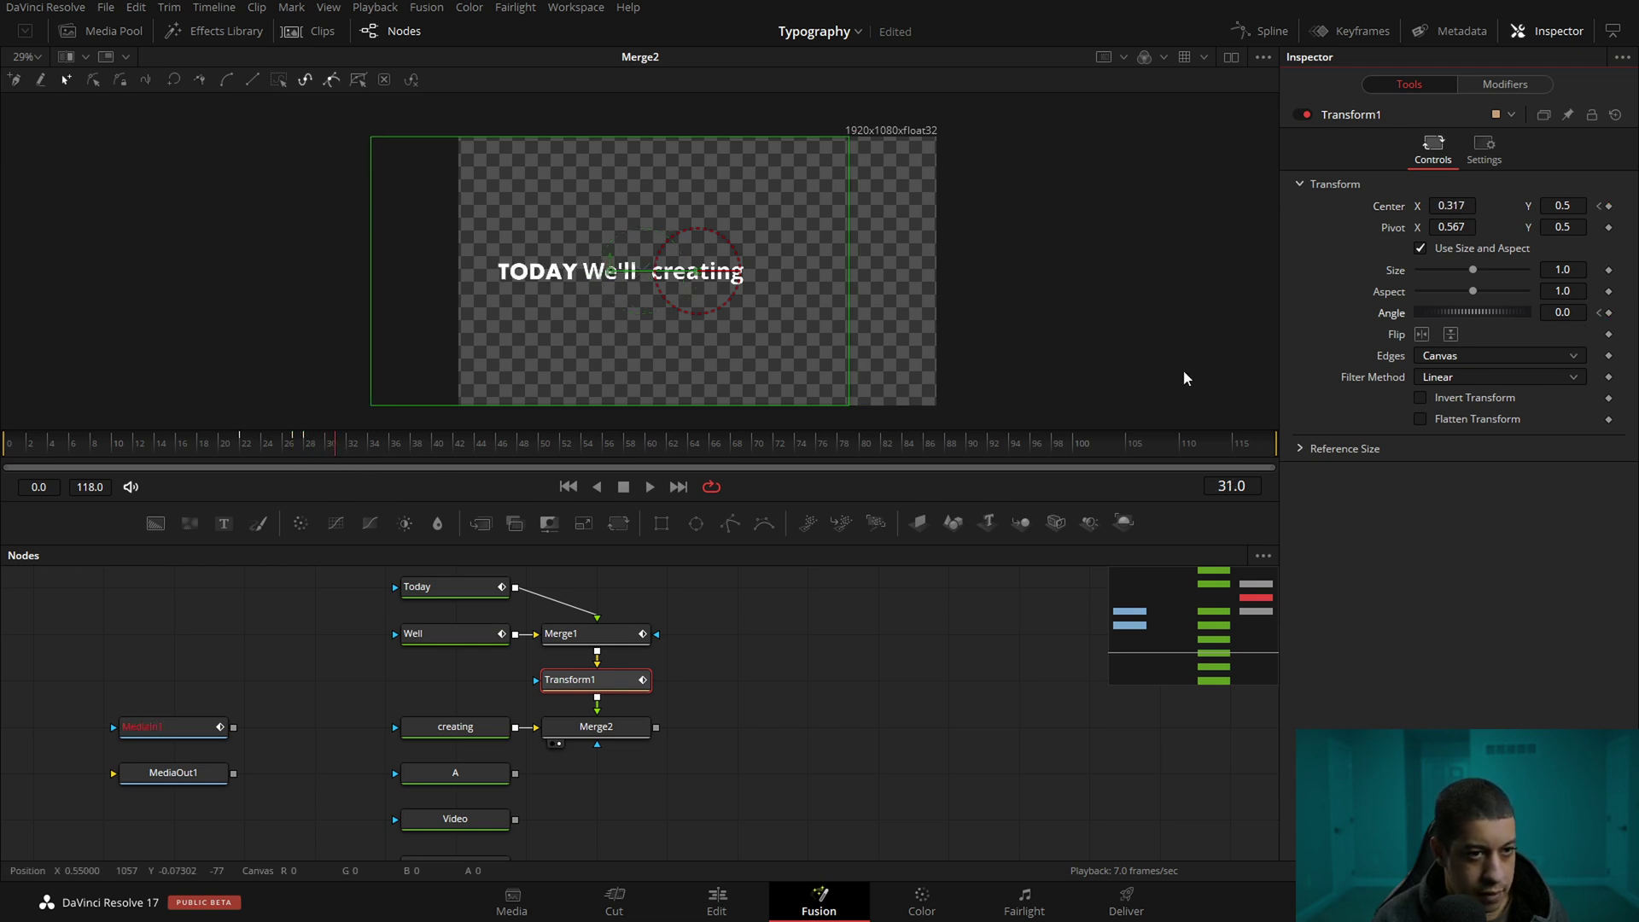
type("90")
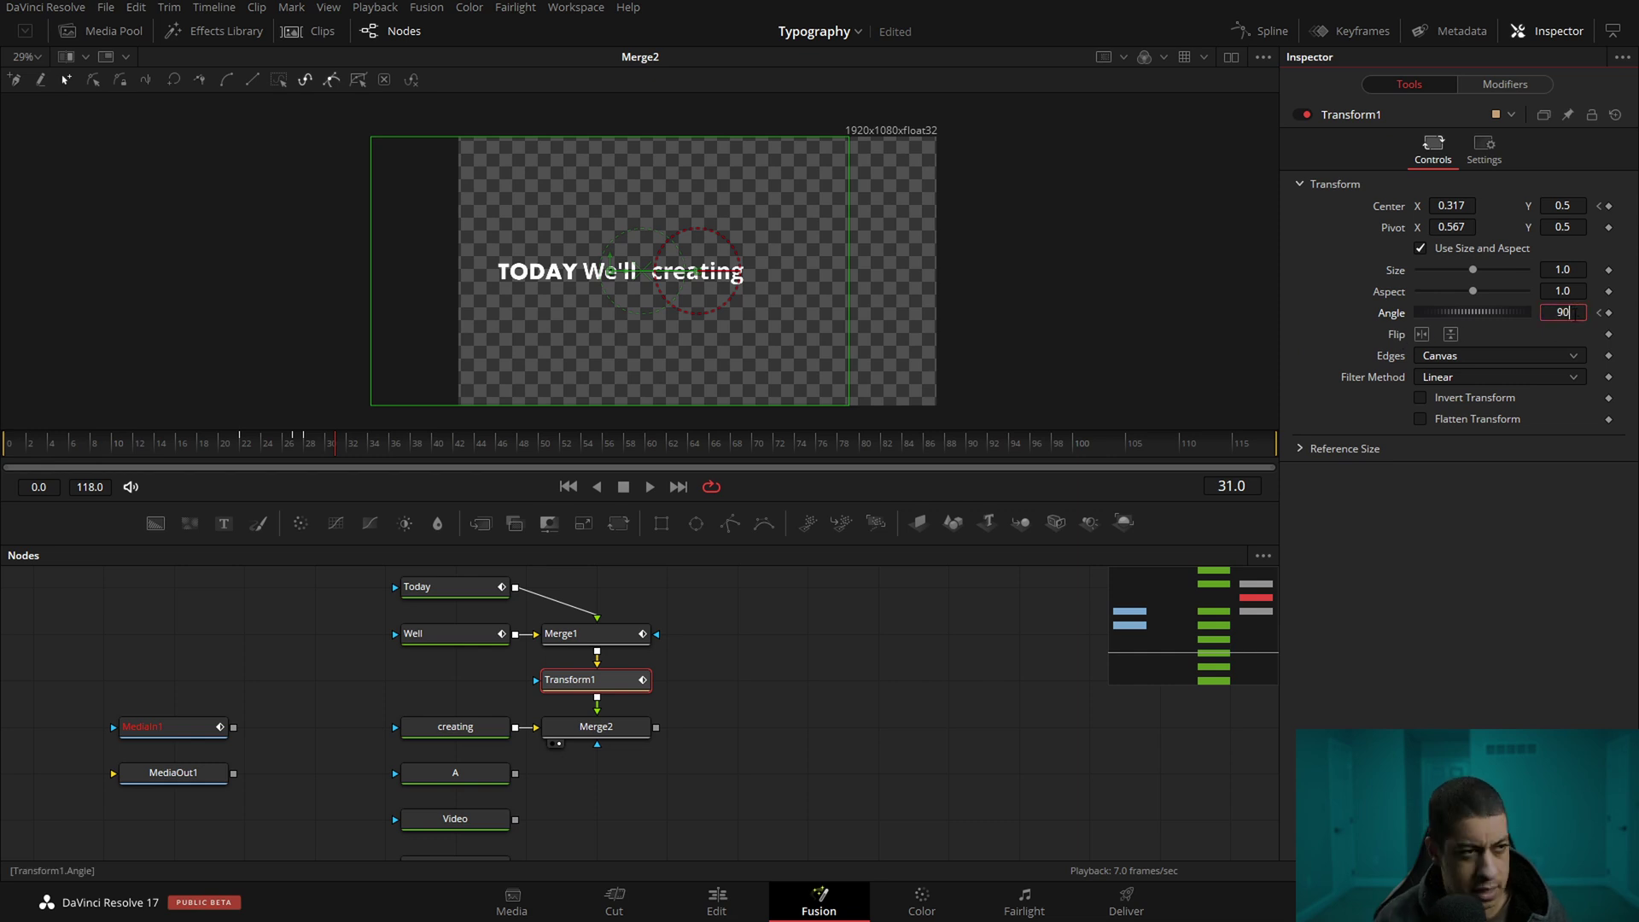
left_click(1447, 206)
left_click(1576, 317)
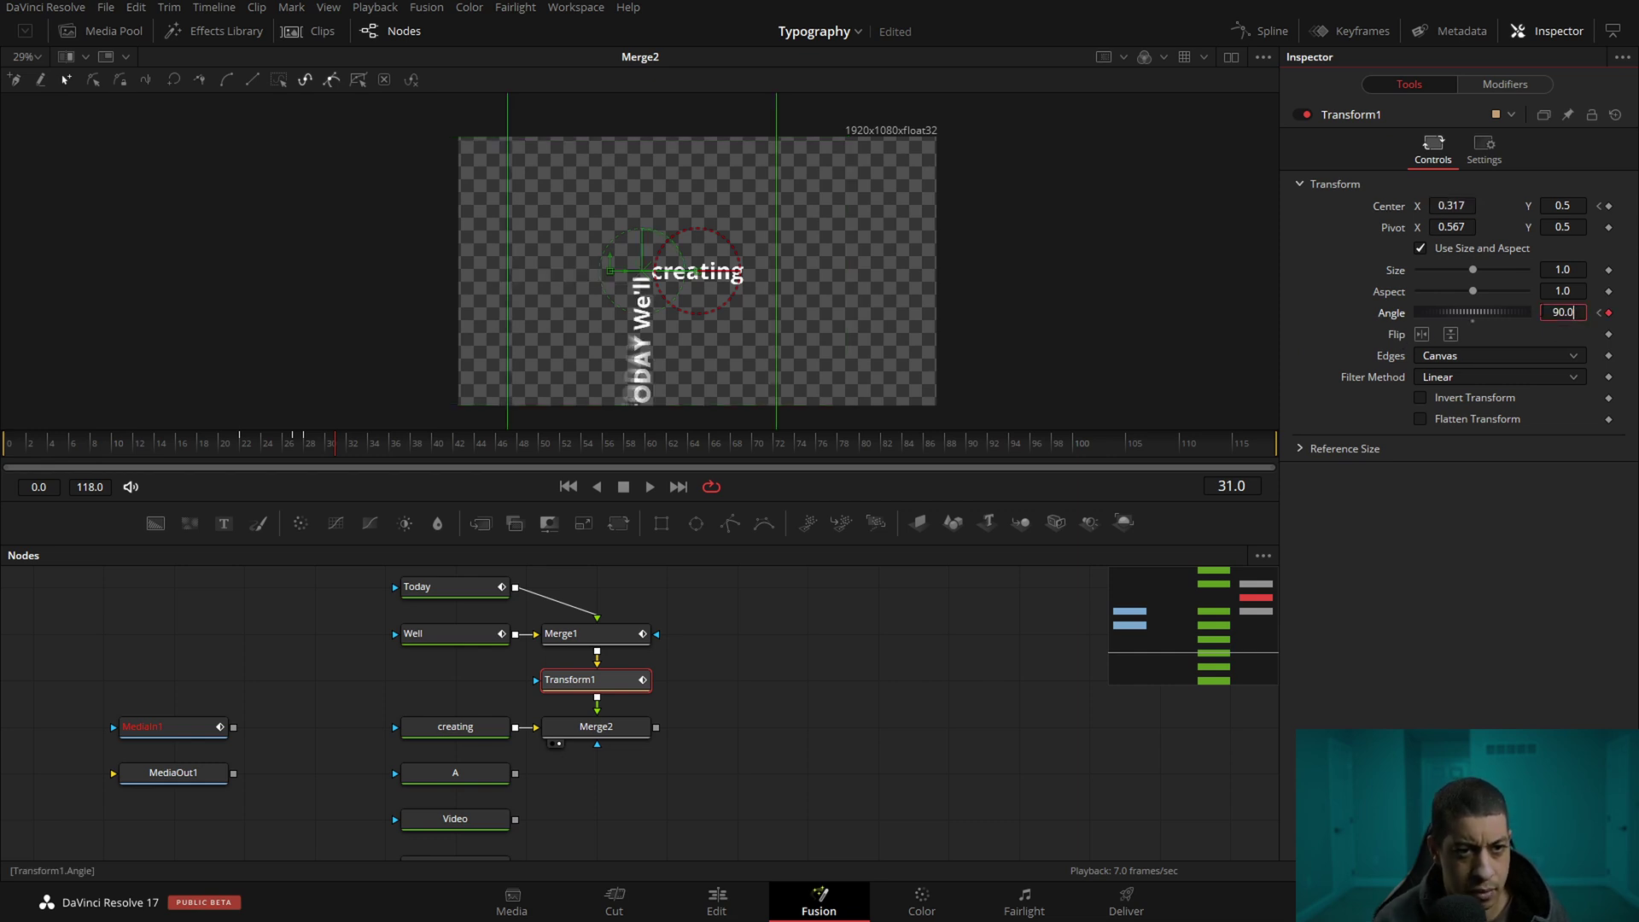
type("-")
key("Tab")
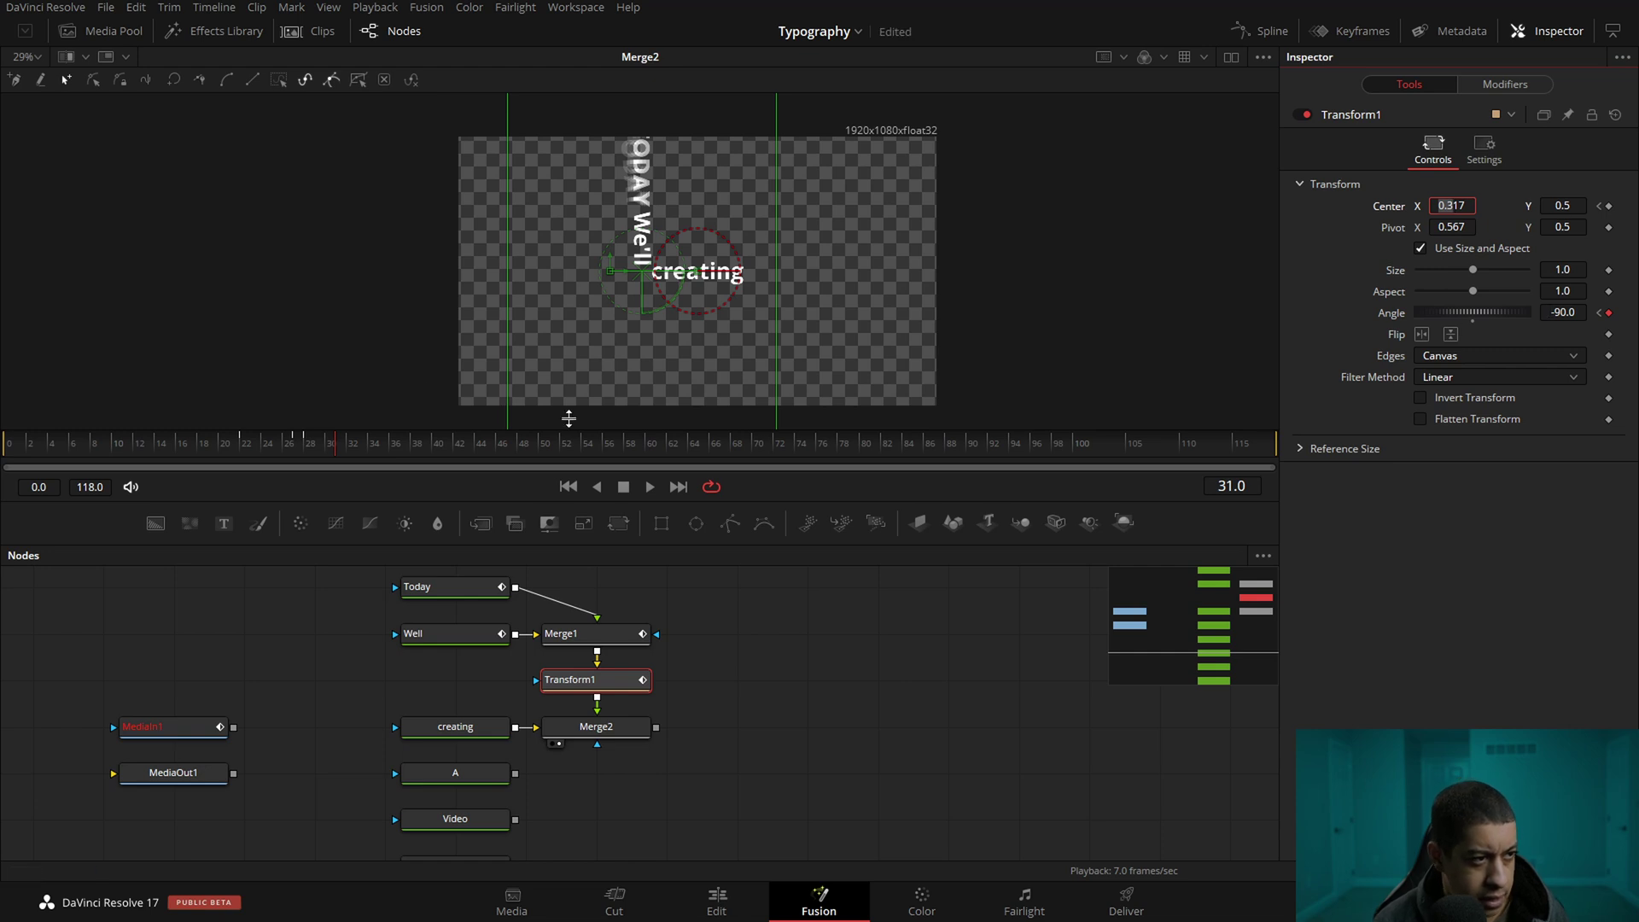
Play back and scrub through the animation to examine how TODAY We'll slides and rotates
left_click(218, 444)
left_click(645, 489)
left_click(629, 487)
left_click_drag(325, 444, 304, 442)
Show Transform1's Angle and Displacement in the Spline editor, move the last Angle keyframe to frame 37 and smooth it
left_click(1261, 31)
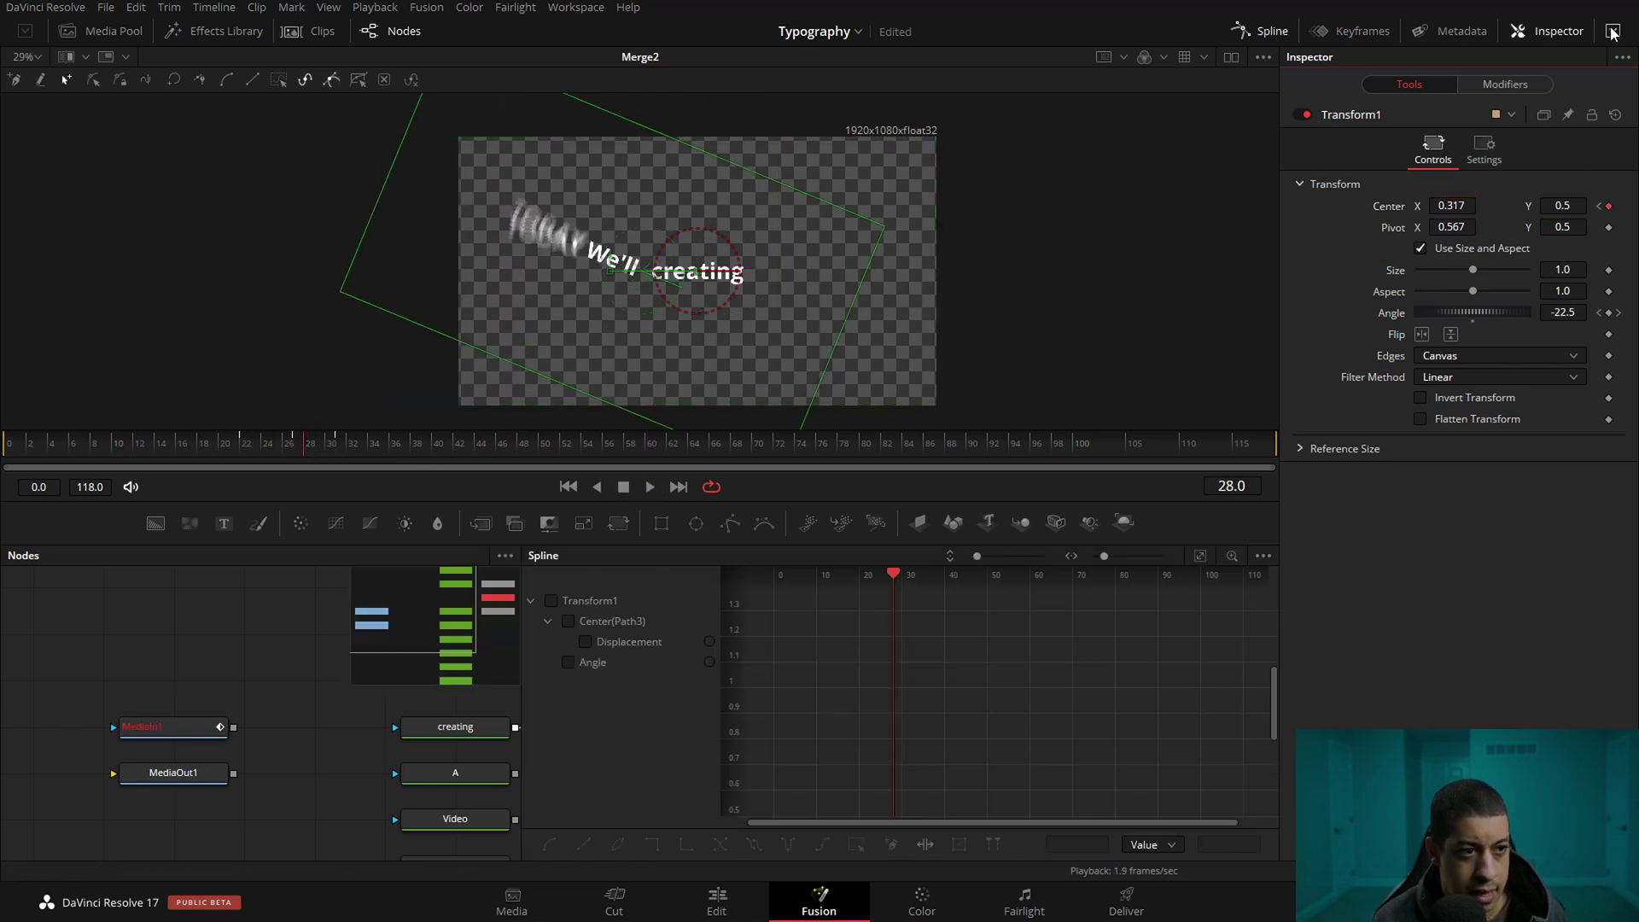
left_click(733, 642)
left_click(731, 667)
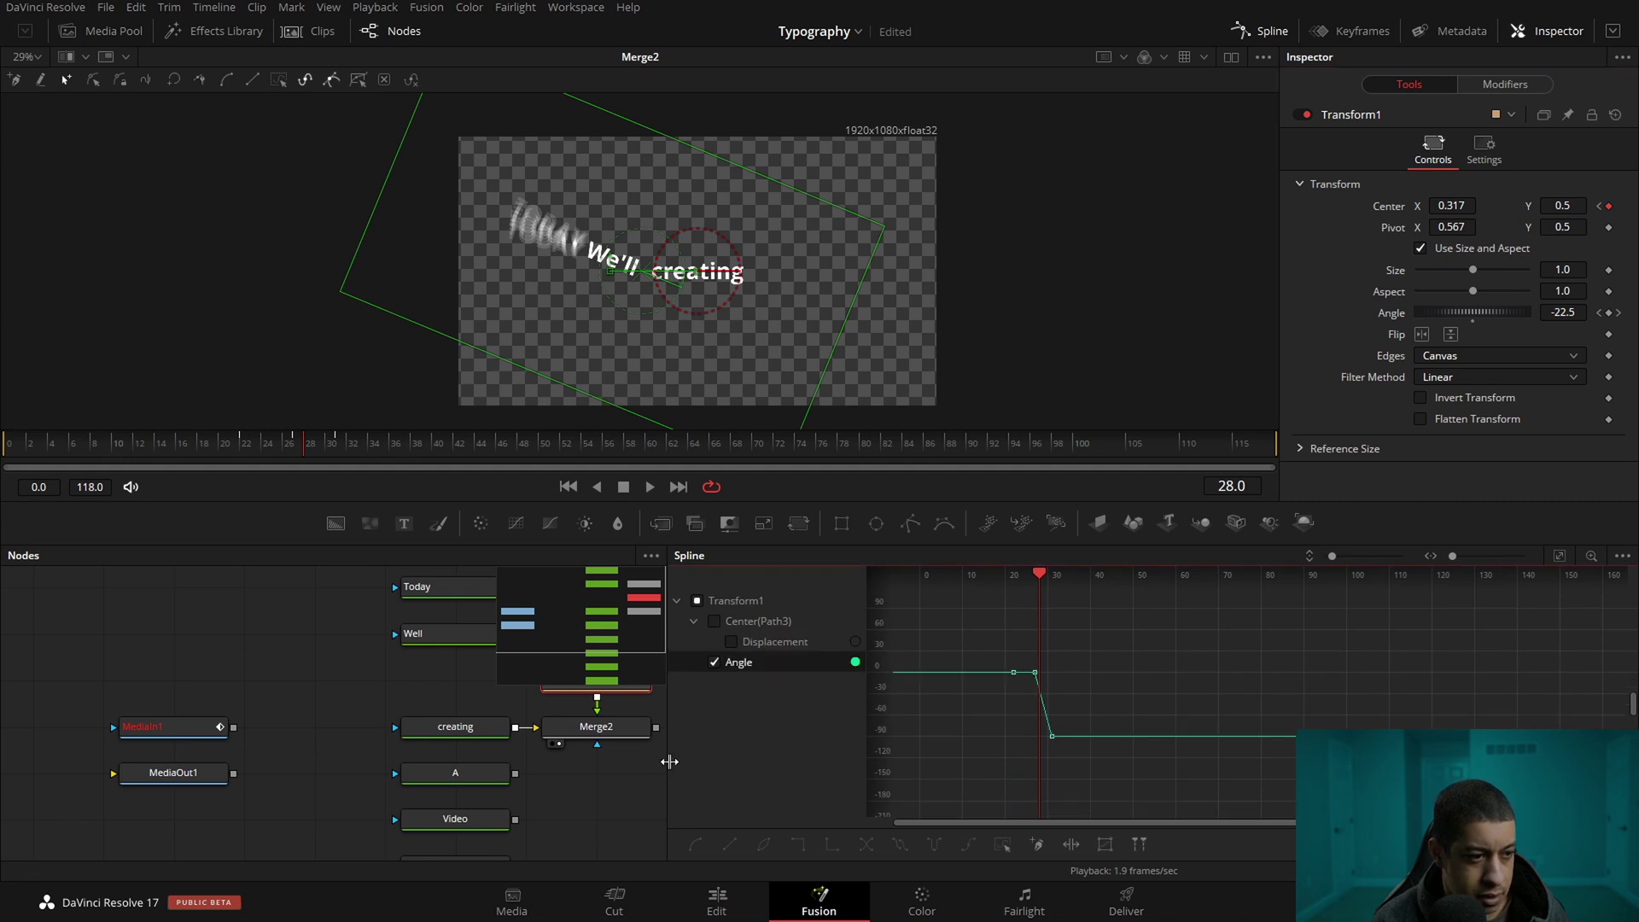
left_click(663, 762)
left_click_drag(508, 703, 352, 762)
left_click(467, 747)
left_click(1057, 716)
left_click_drag(1058, 745, 1084, 745)
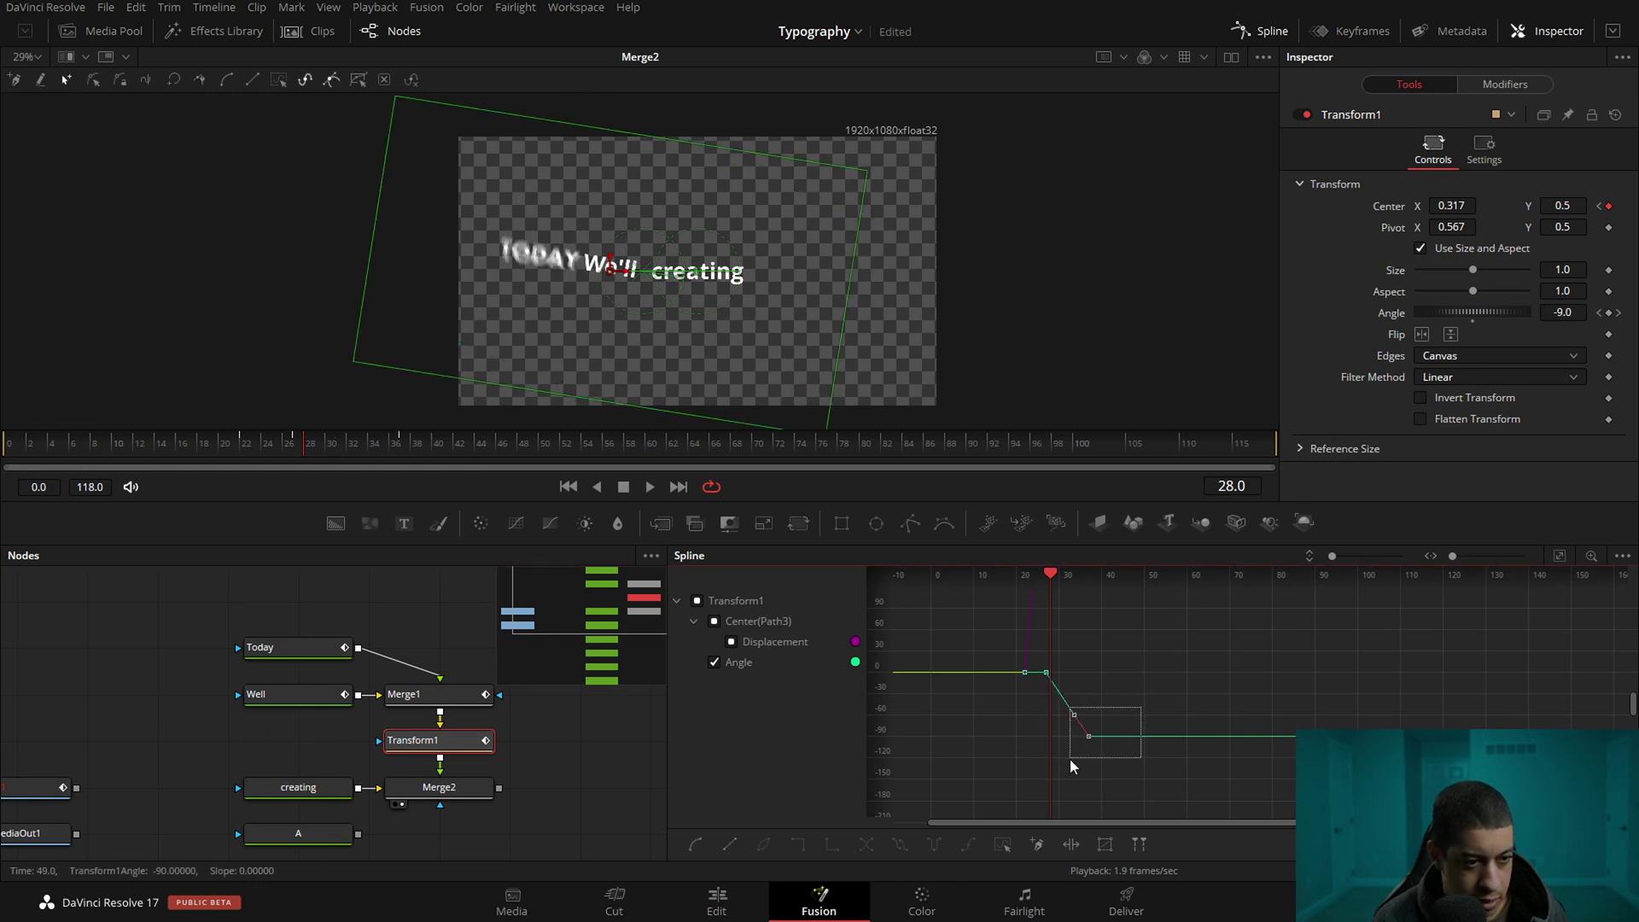
Move the last Displacement keyframe of Transform1 to about frame 33 and smooth its curve
scroll(1192, 695, "up", 5)
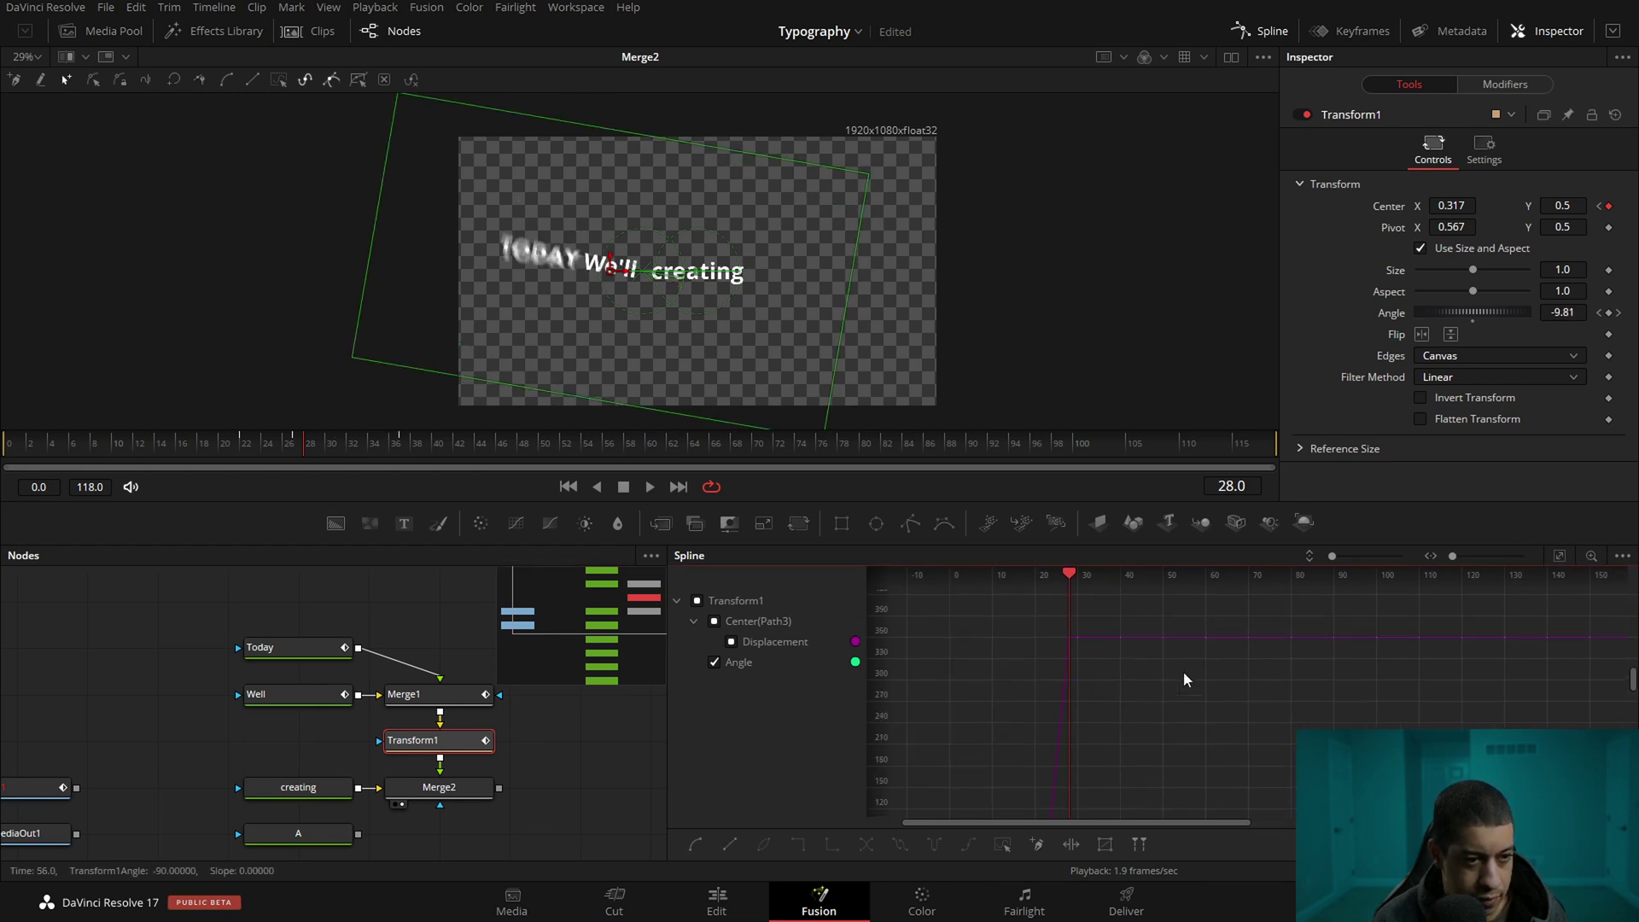
left_click(732, 641)
left_click_drag(1094, 640, 1120, 858)
left_click_drag(1073, 684, 1152, 755)
left_click_drag(1094, 706, 1117, 705)
Replay the animation from before the move to examine the timing of the eased slide and rotation
left_click_drag(331, 441, 205, 463)
key("space")
key("space")
key("space")
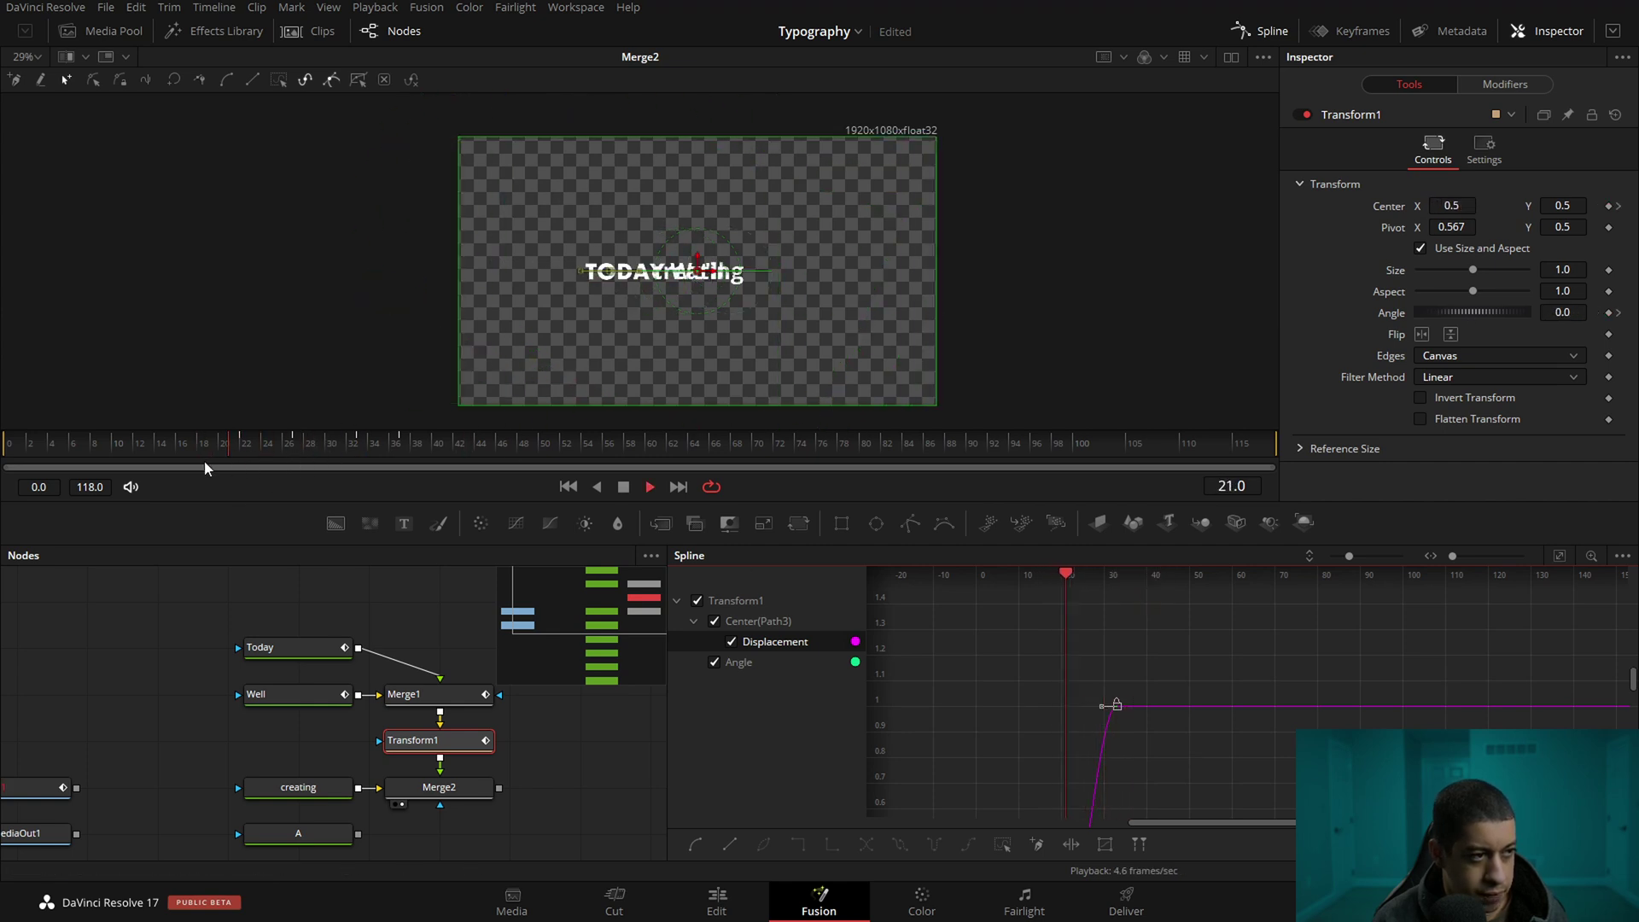
key("space")
left_click_drag(311, 444, 131, 443)
key("space")
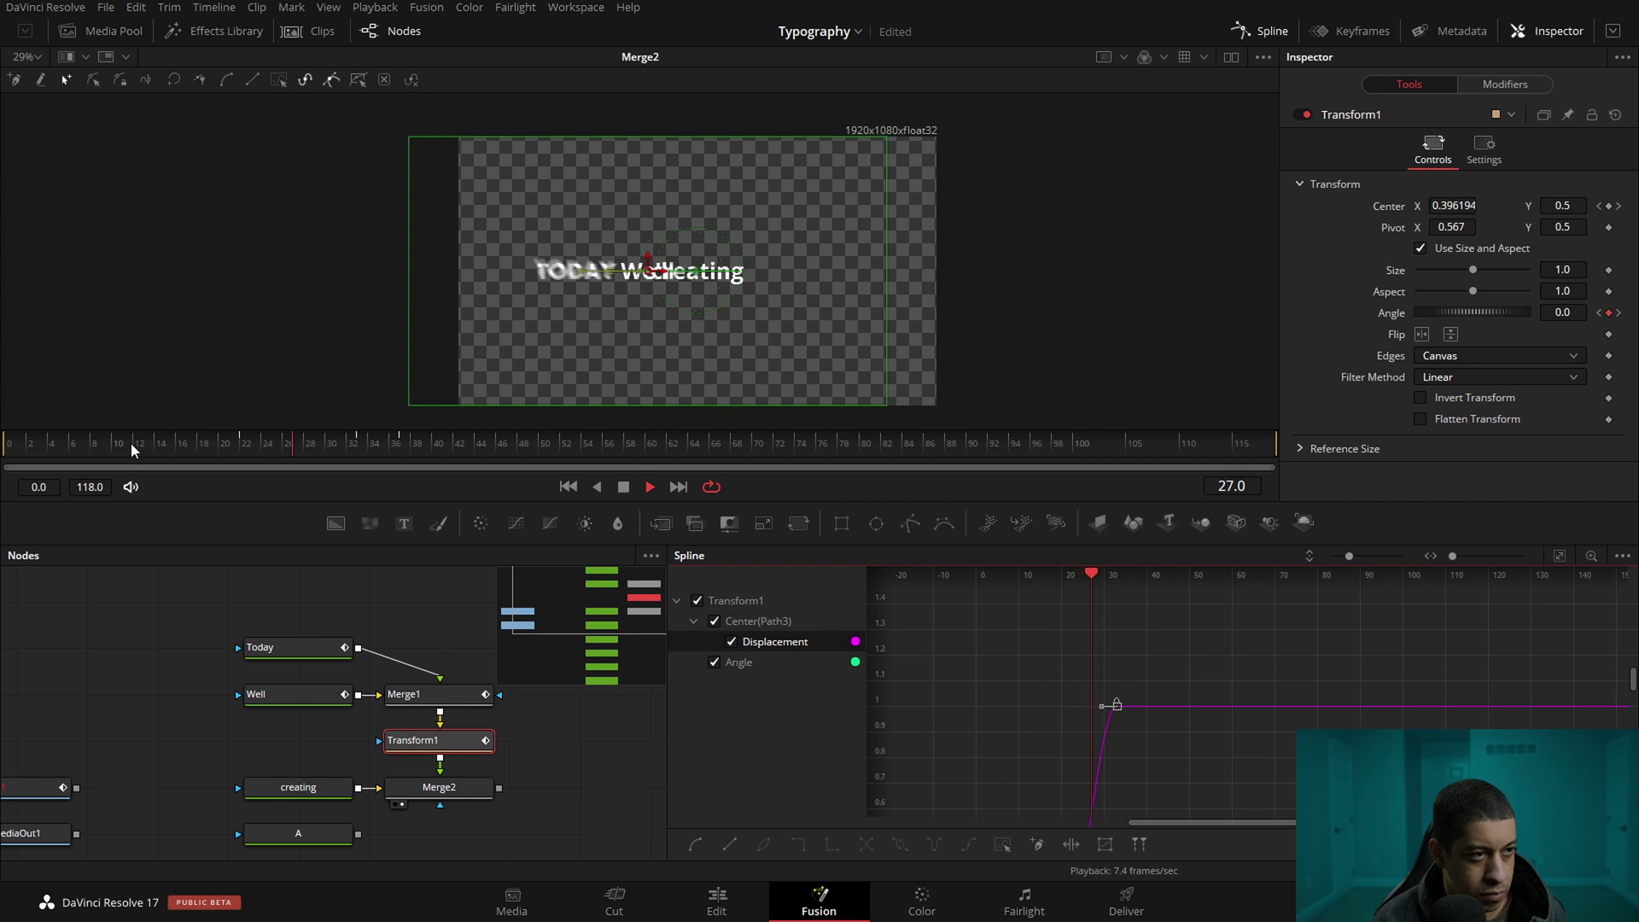
key("space")
Add a Follower modifier to the creating node's text and set its Delay to 0.5
left_click(298, 787)
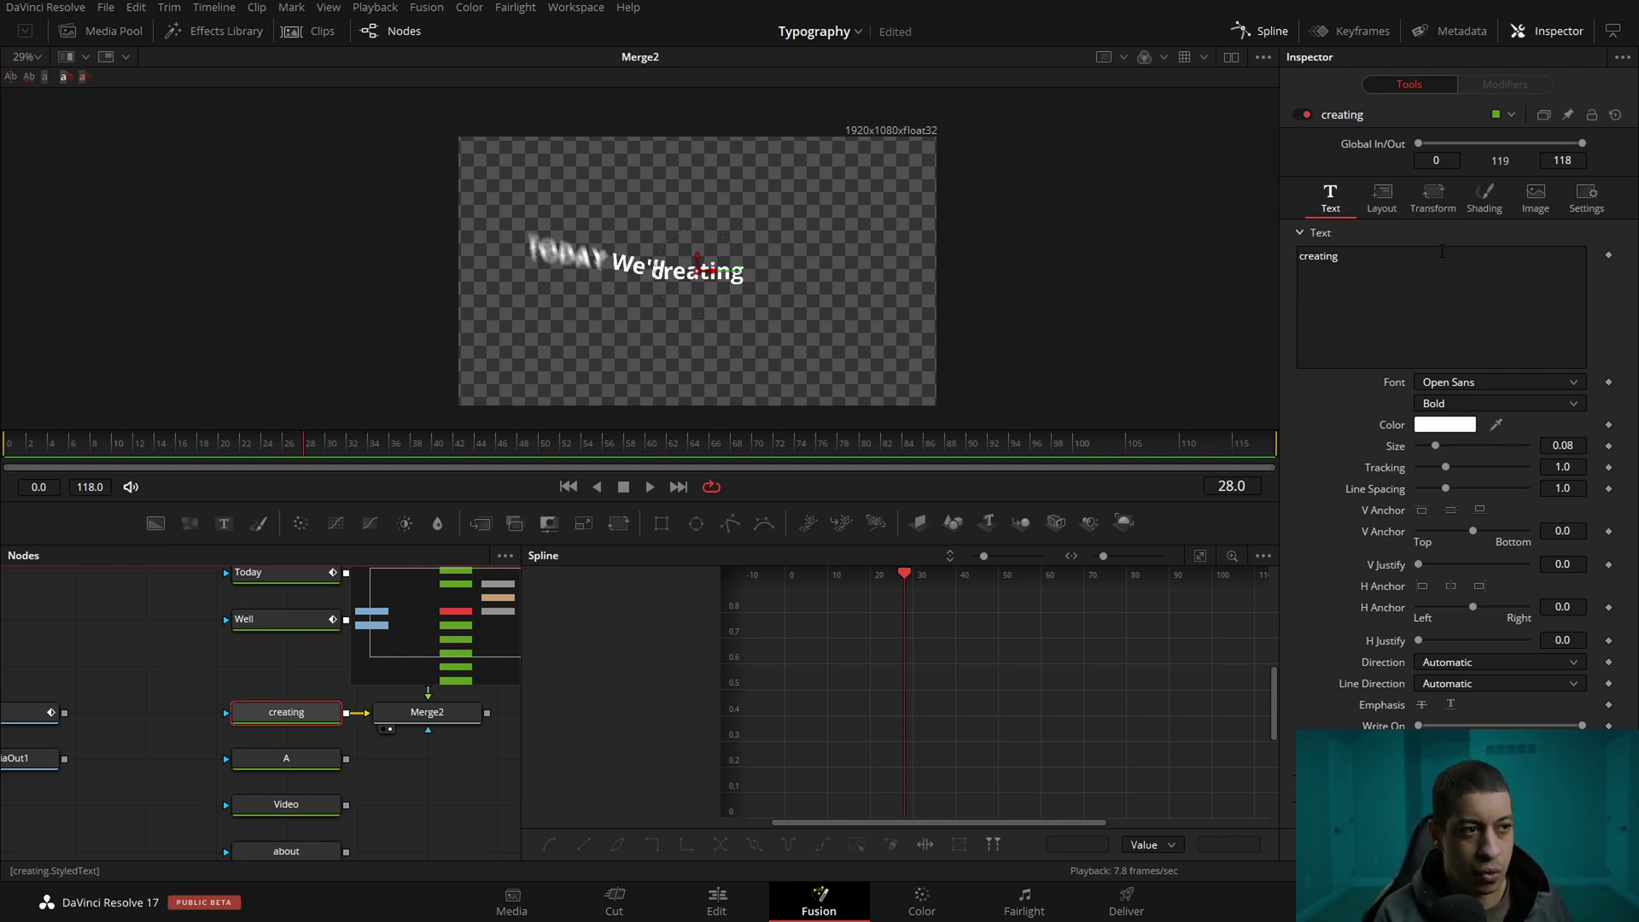
right_click(1440, 275)
left_click(1513, 390)
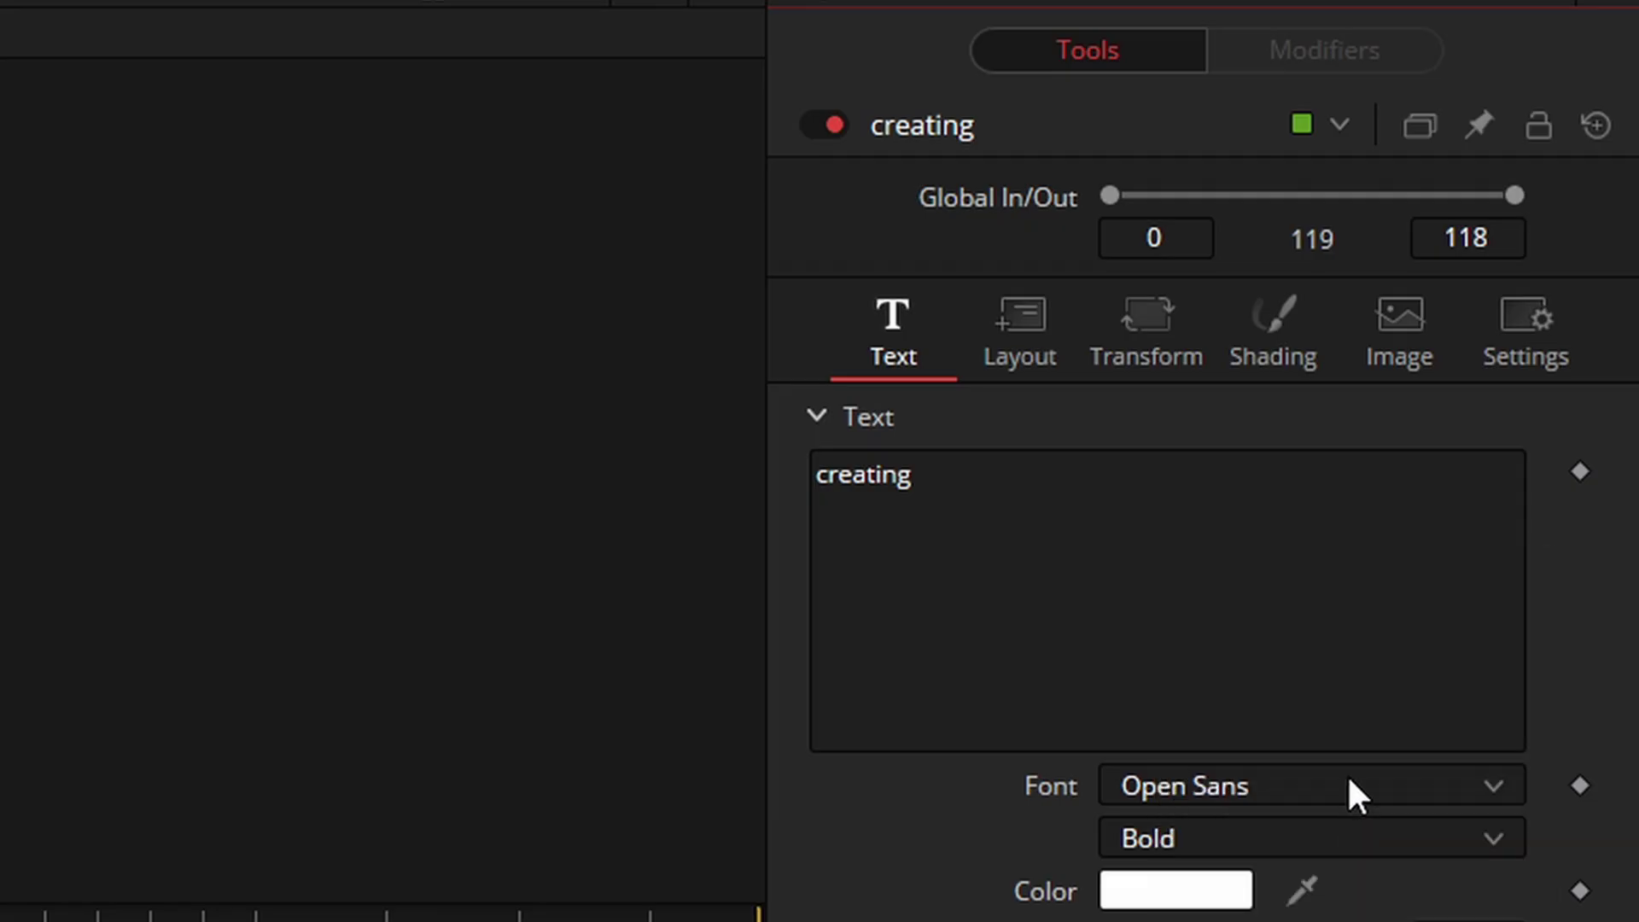
left_click(1368, 34)
left_click(1504, 461)
left_click(1504, 461)
key("BackSpace")
key("BackSpace")
type(".5")
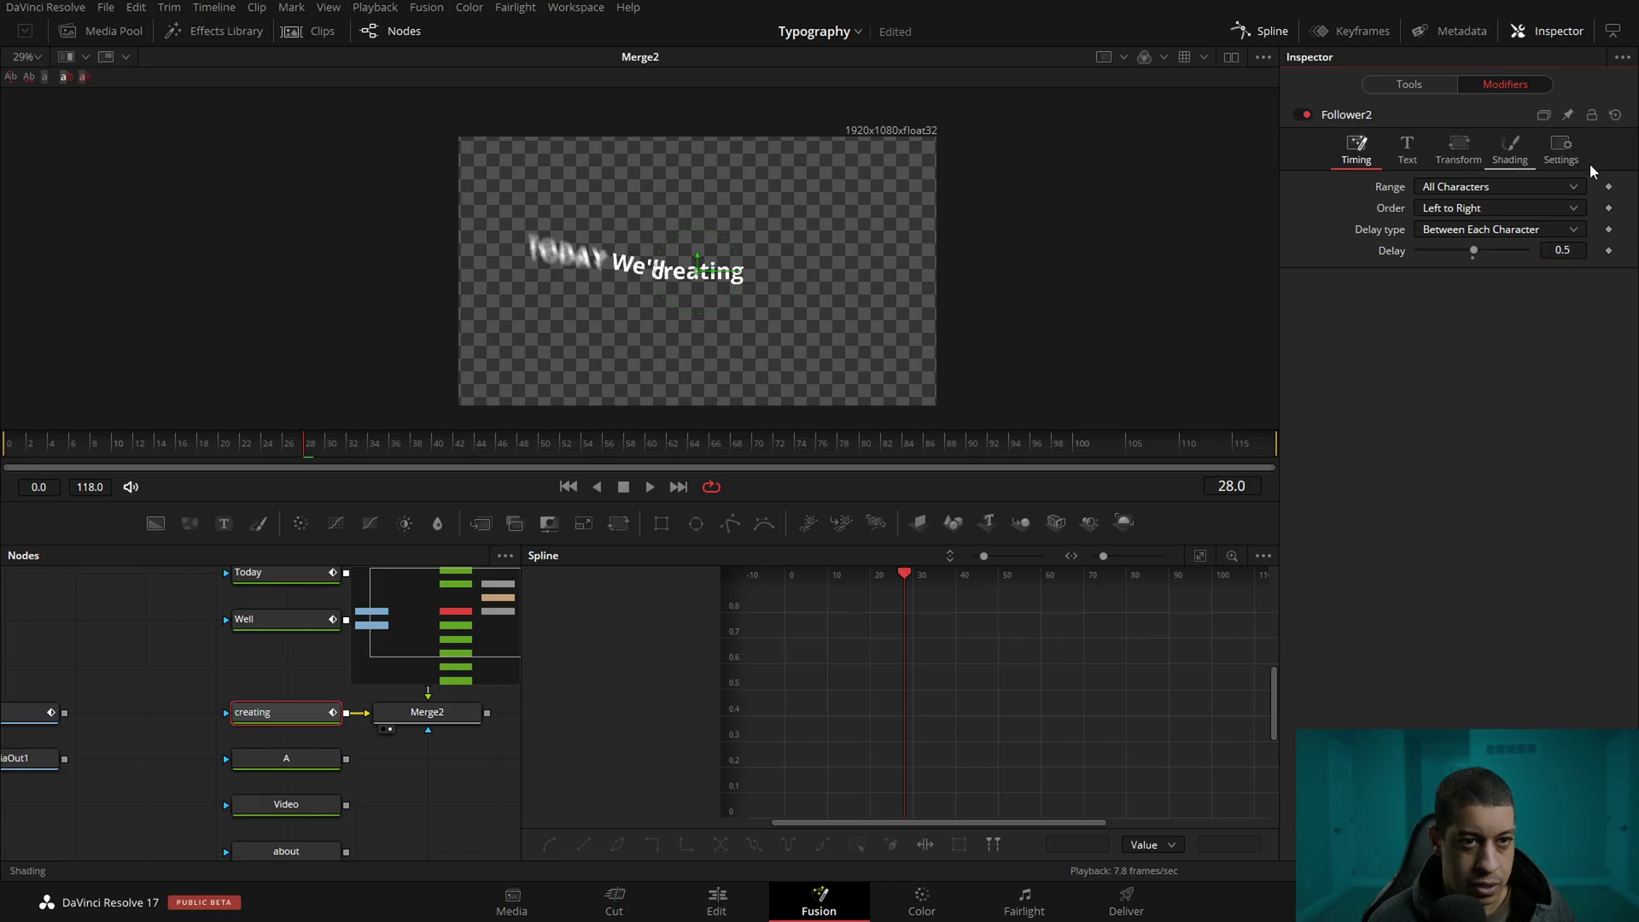
Set the Follower's shading Softness X and Y to 8.0
left_click(1336, 213)
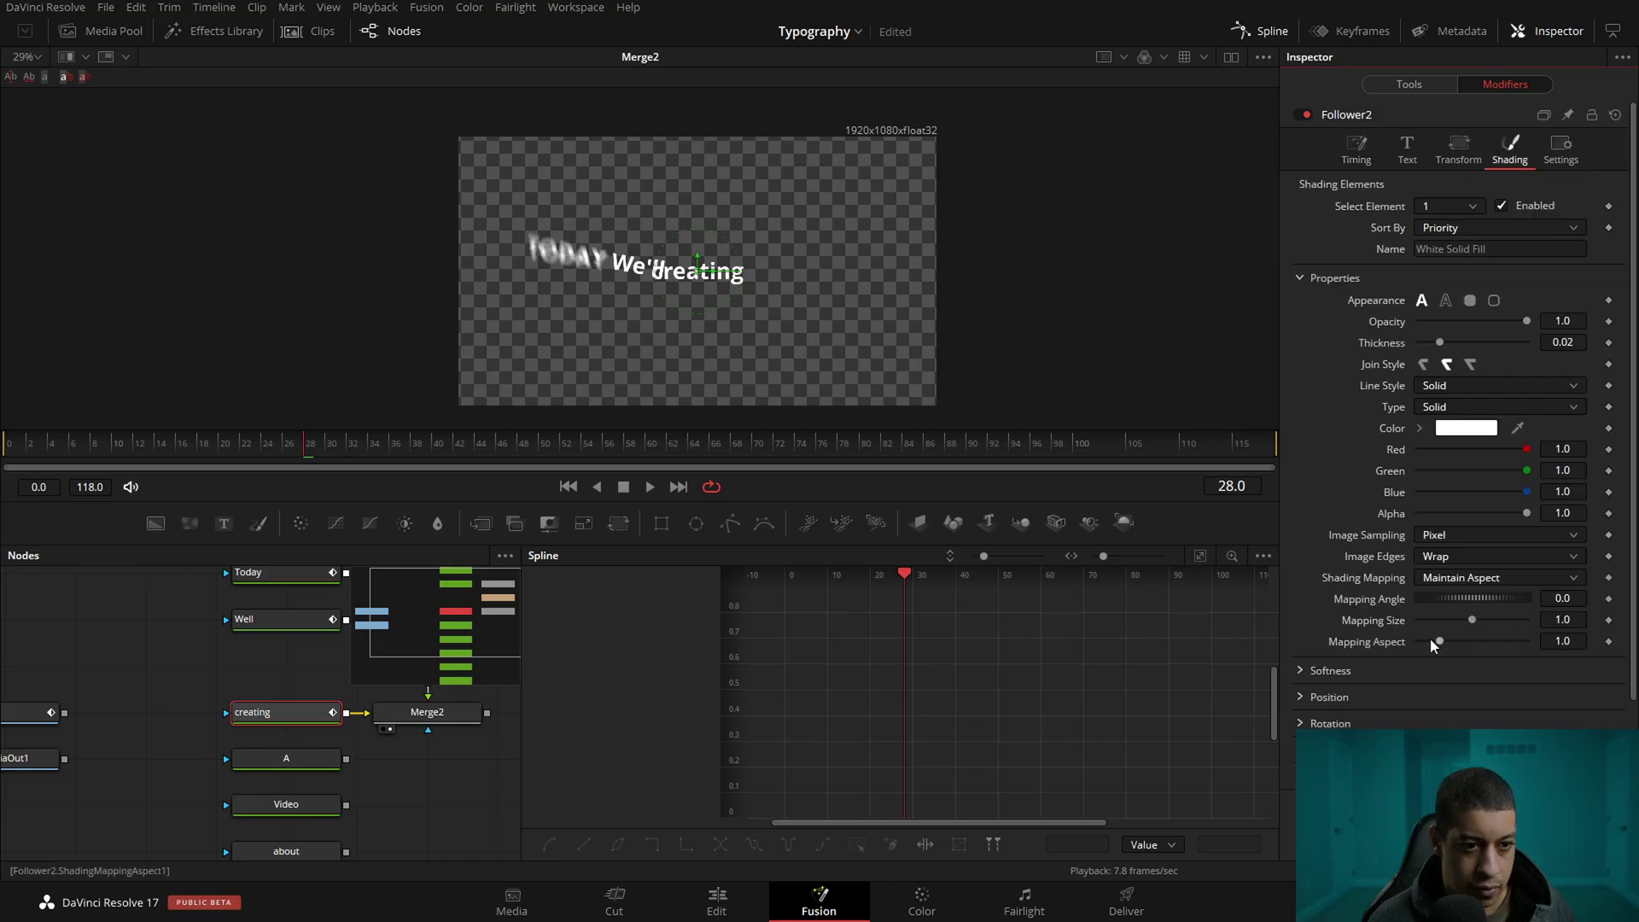
left_click(1300, 699)
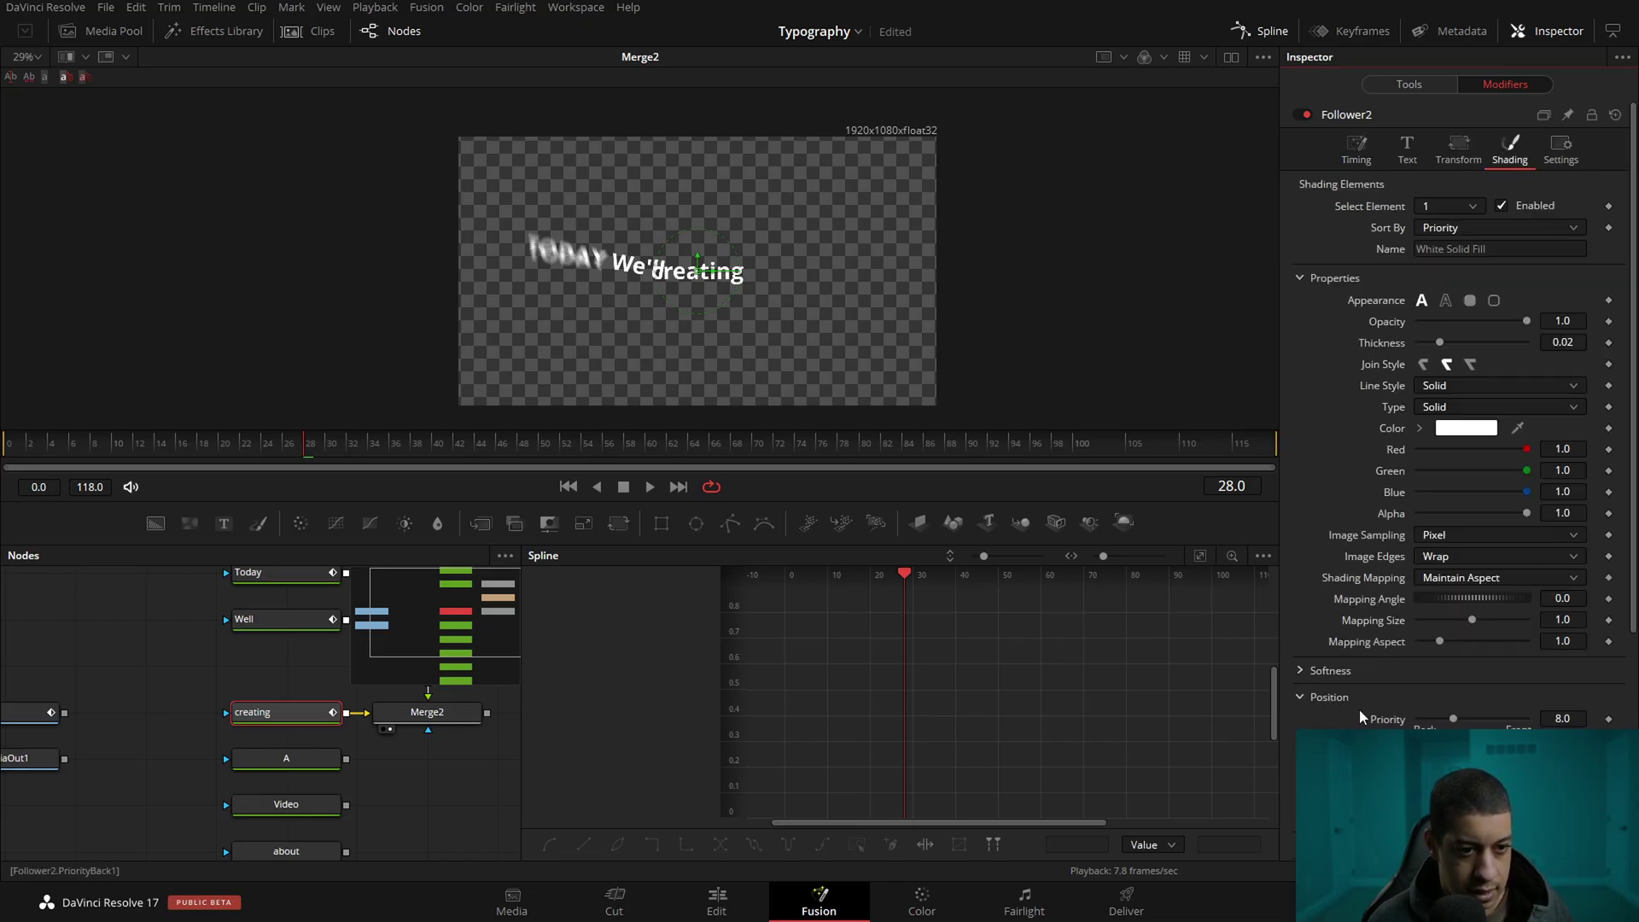
left_click(1302, 671)
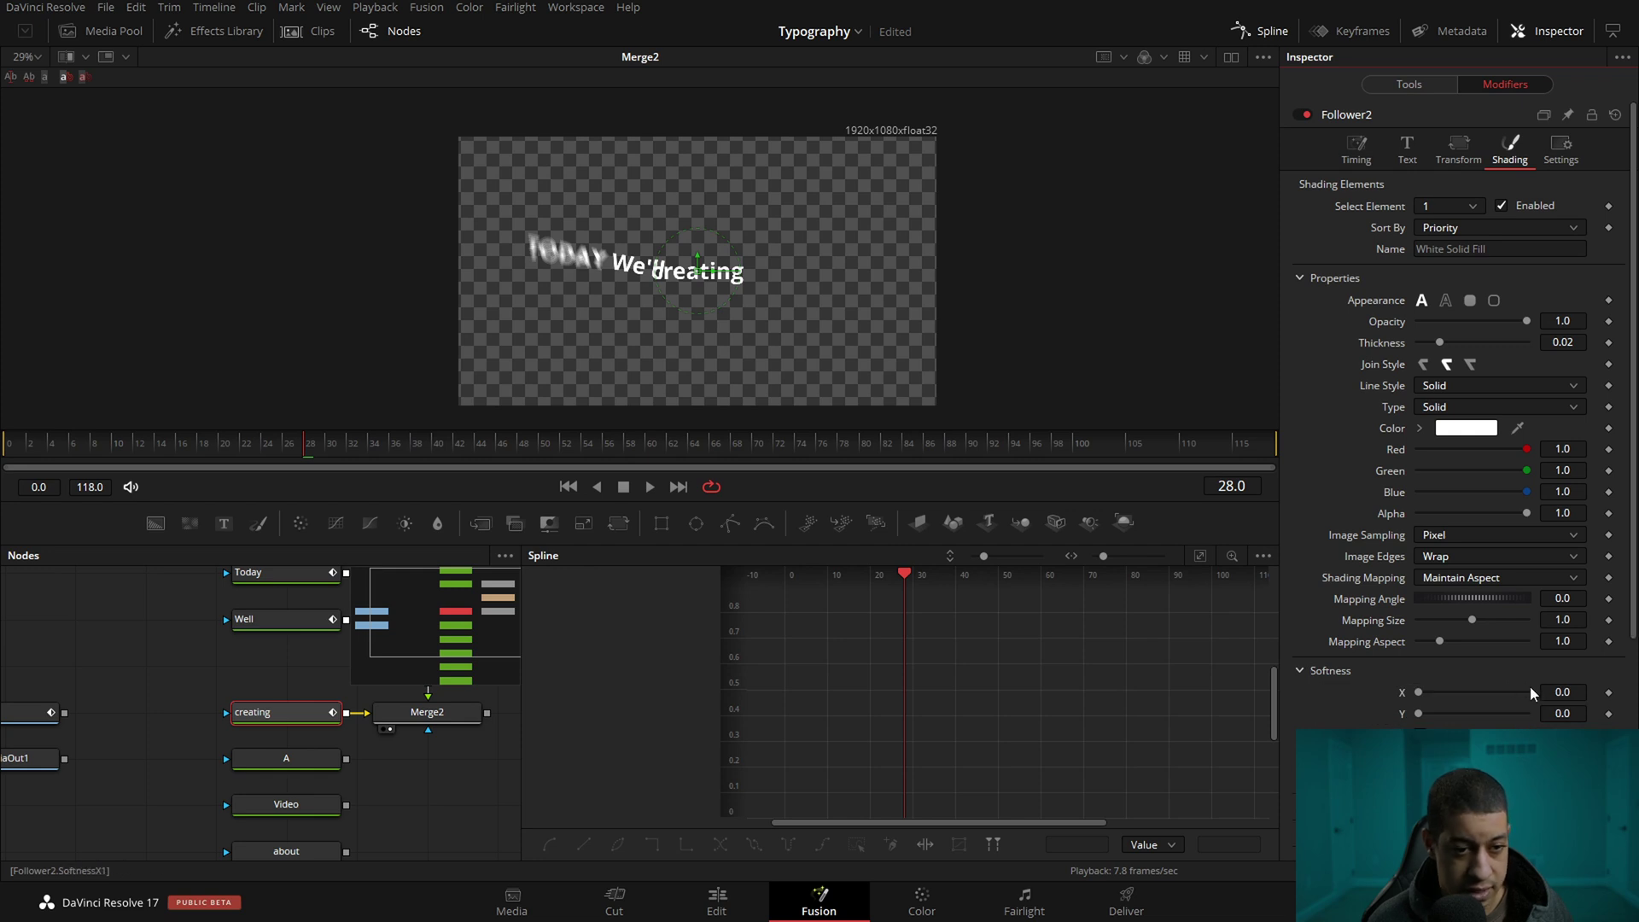
left_click(1576, 690)
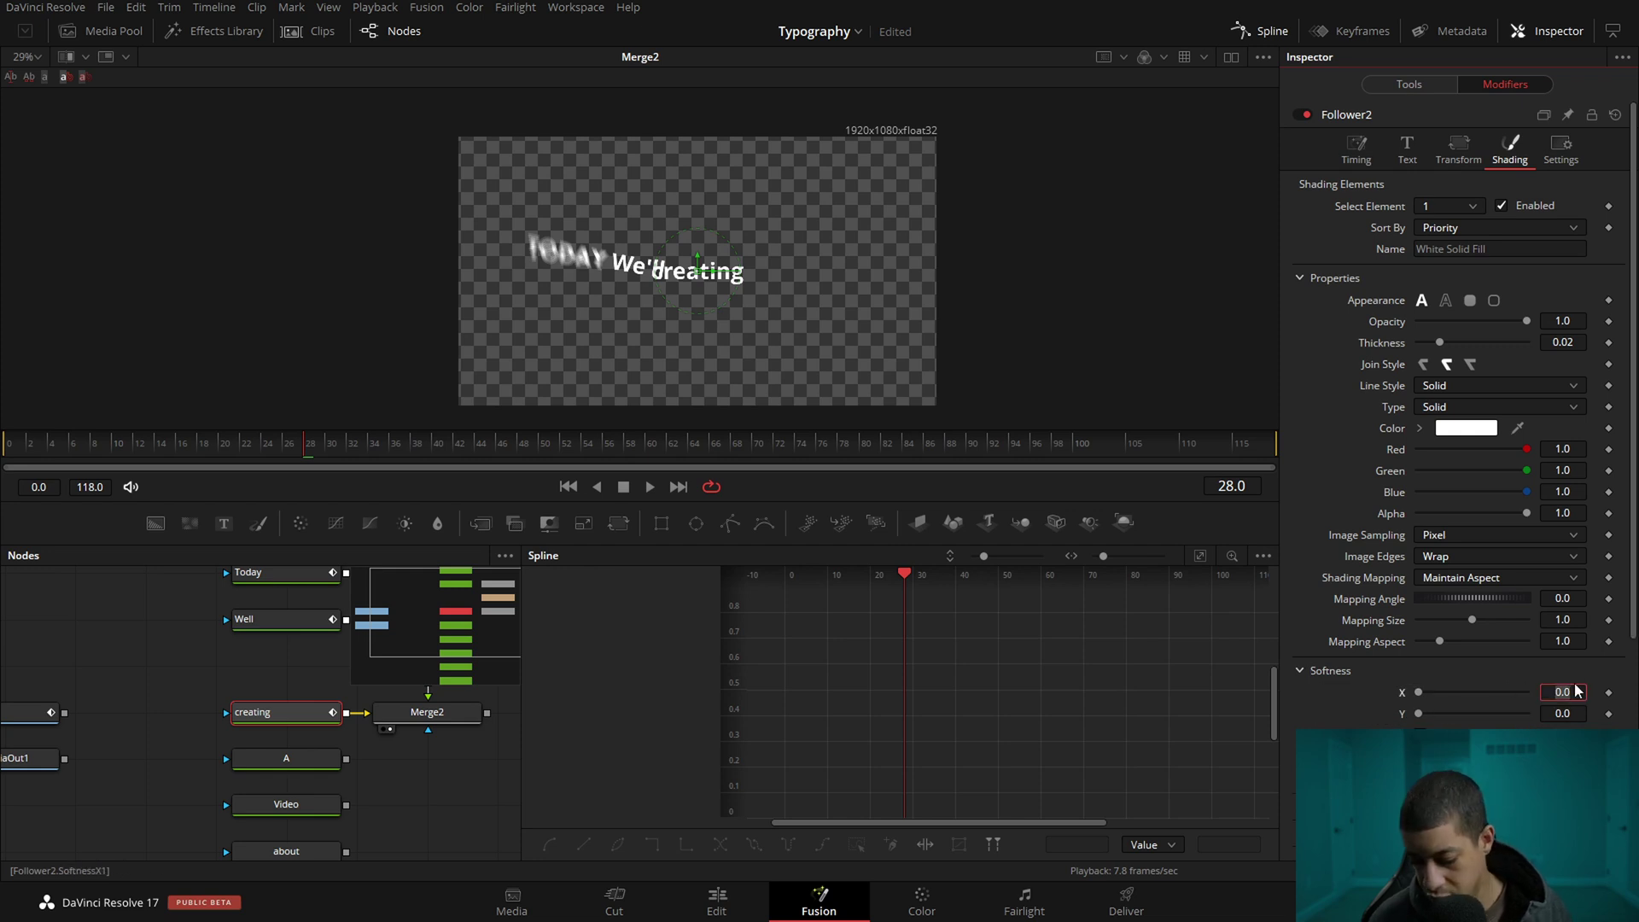
type(".8")
key("Tab")
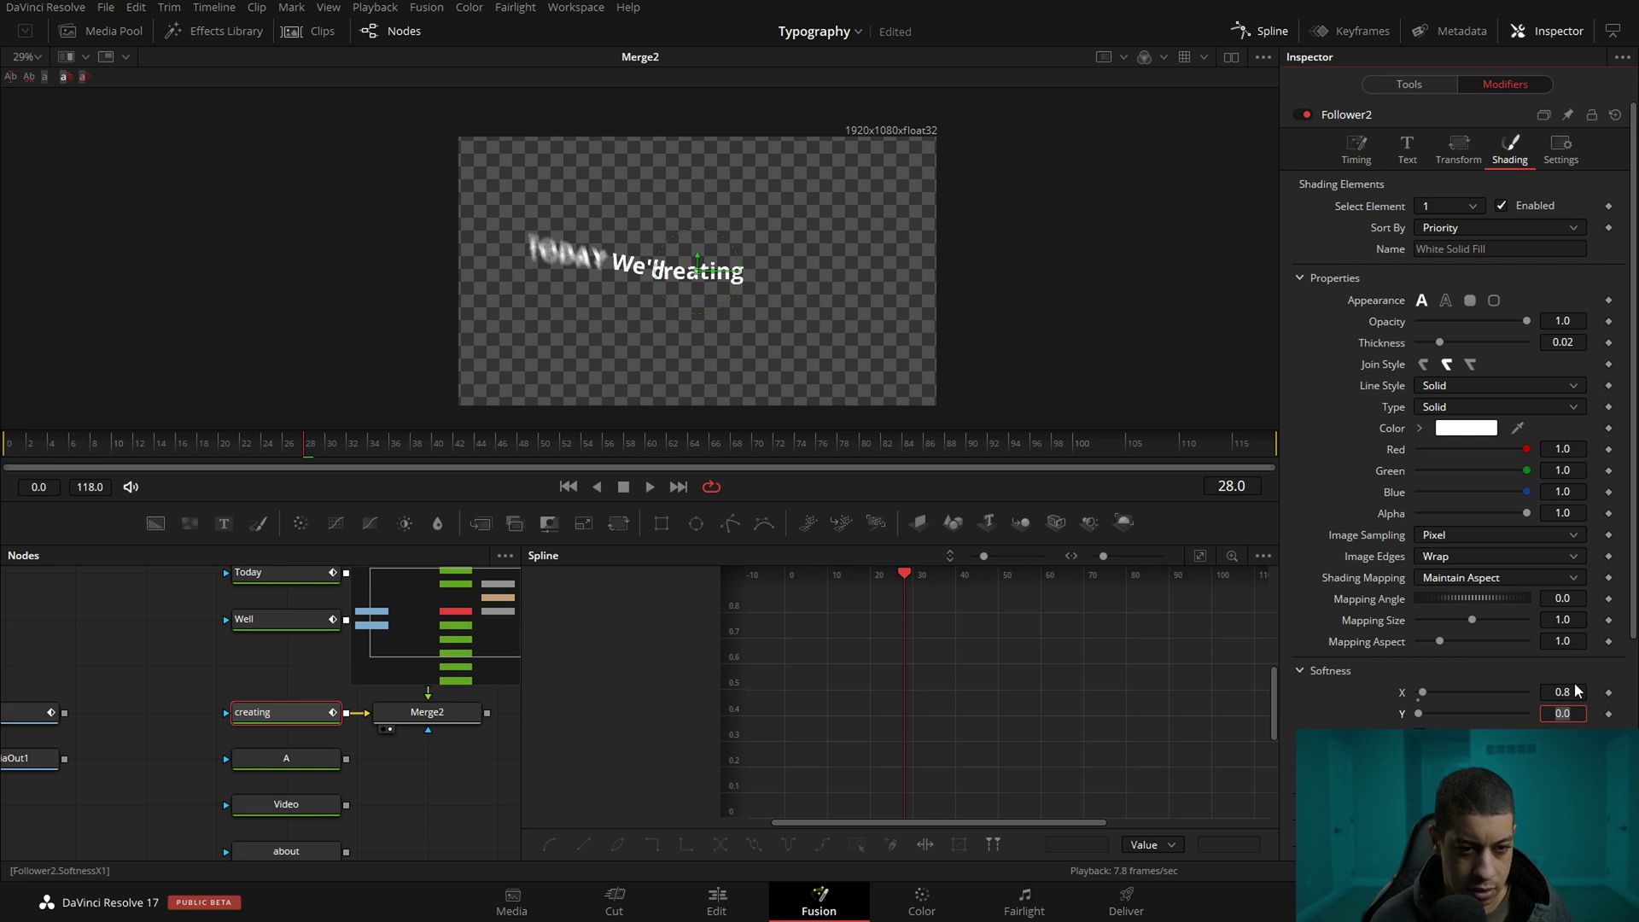
left_click(1571, 691)
type("8")
key("Tab")
type("8")
key("Return")
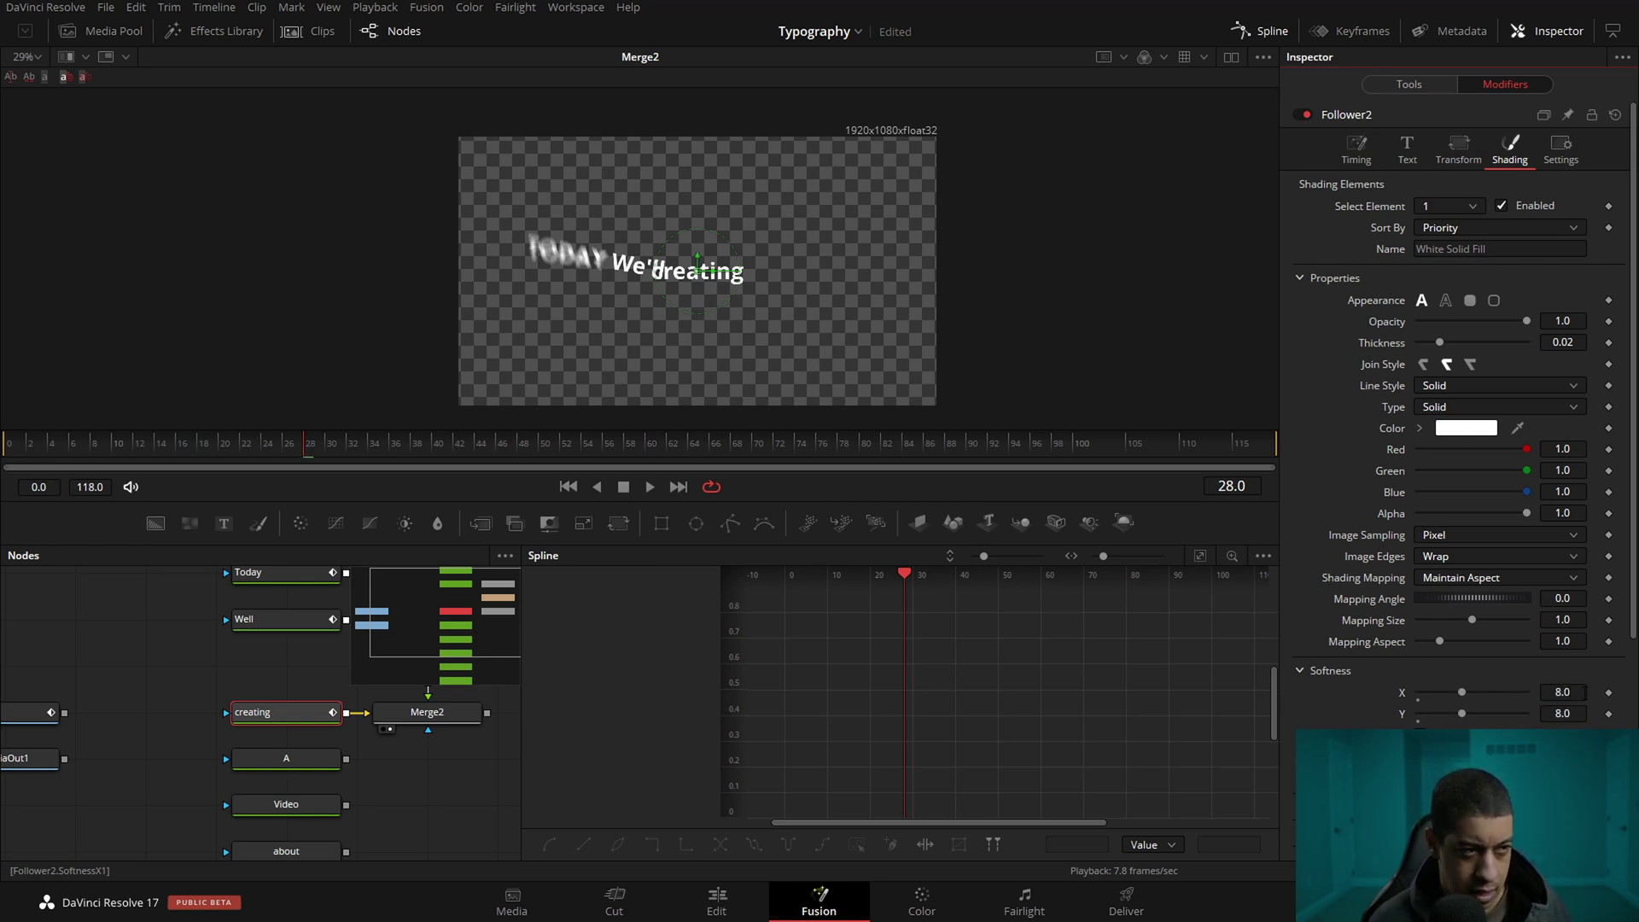
Keyframe the Follower's Softness X and Y at frame 28, together with Opacity at 0.0
left_click(1609, 692)
left_click(1610, 714)
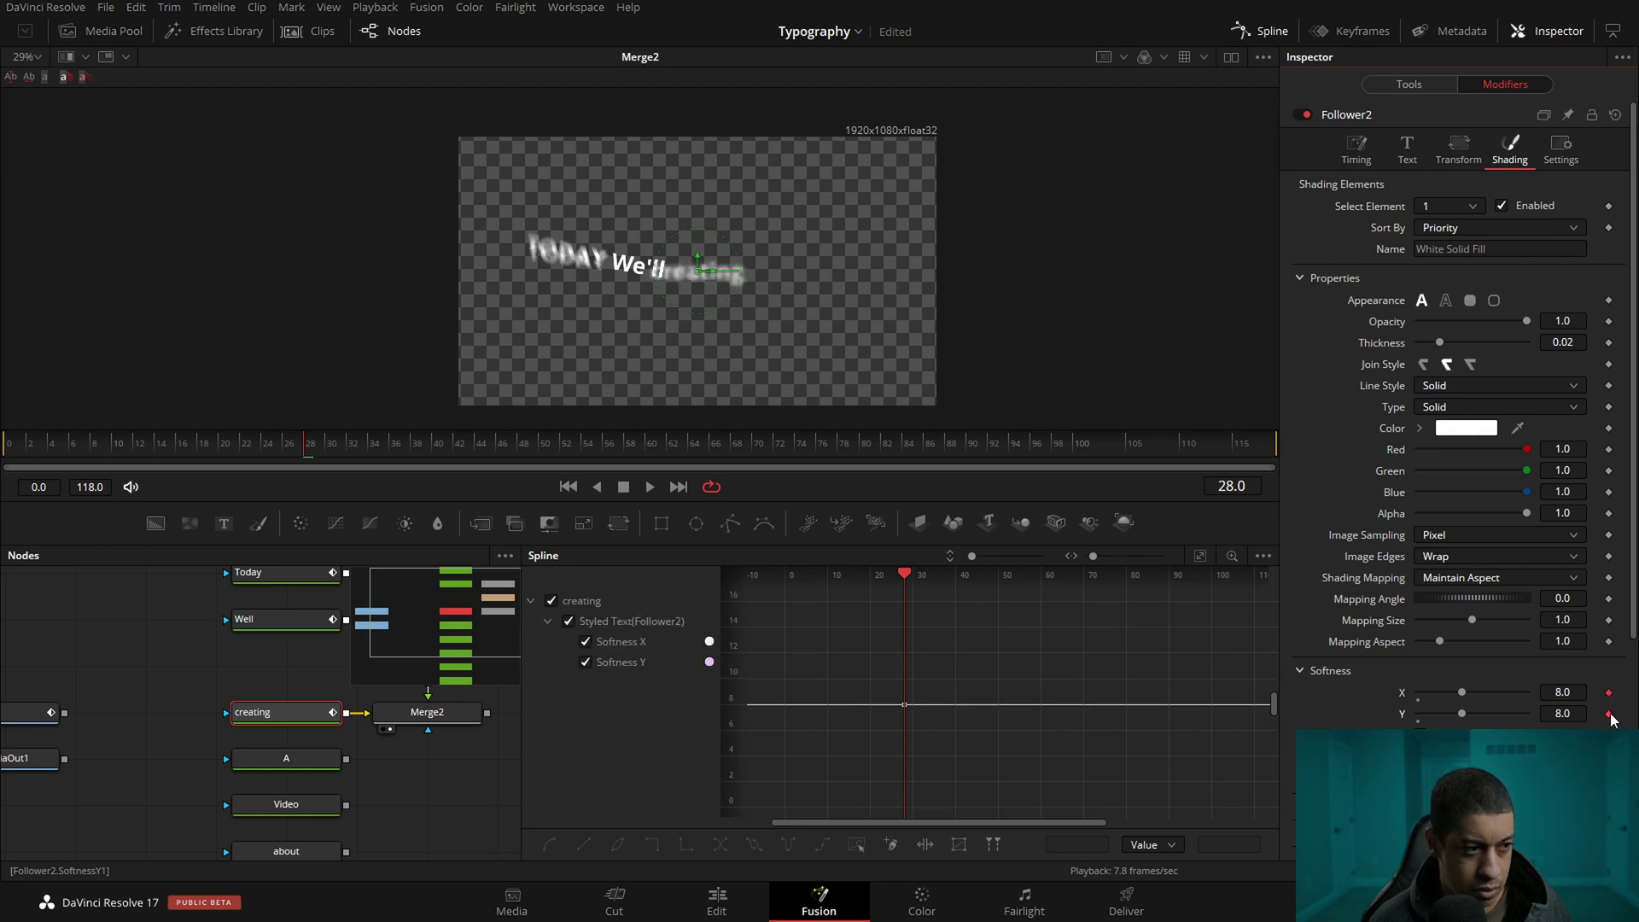
left_click_drag(1529, 320, 1313, 319)
left_click(1609, 321)
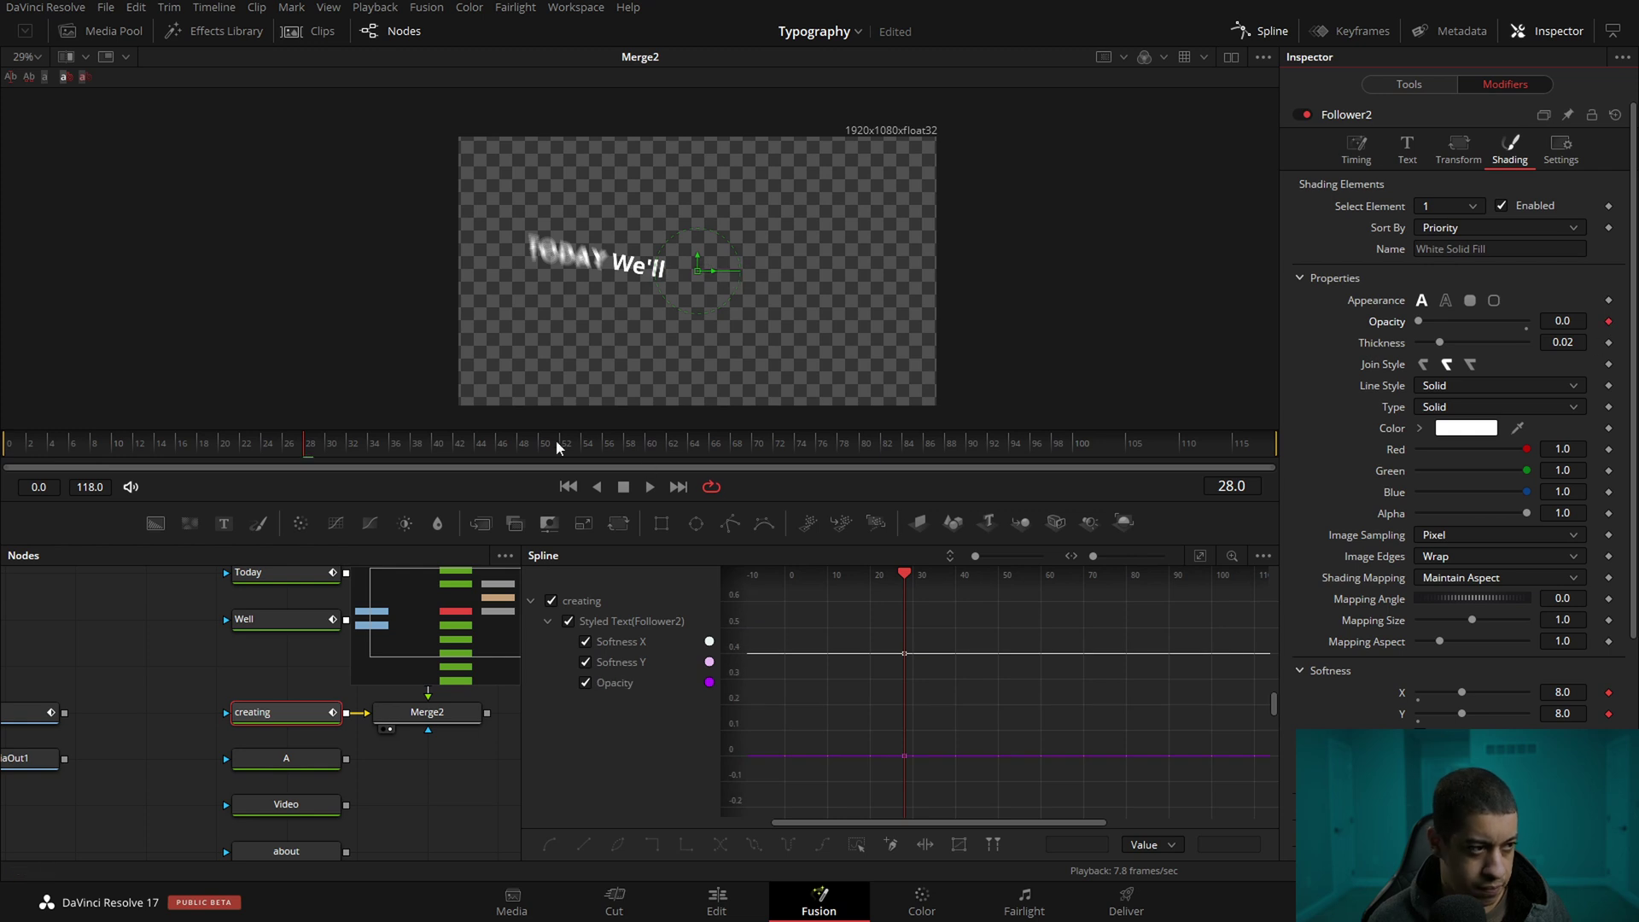
Keyframe the Follower's Softness X and Y at 0 on frame 34 and Opacity at 1.0 on frame 32
left_click_drag(335, 453, 373, 453)
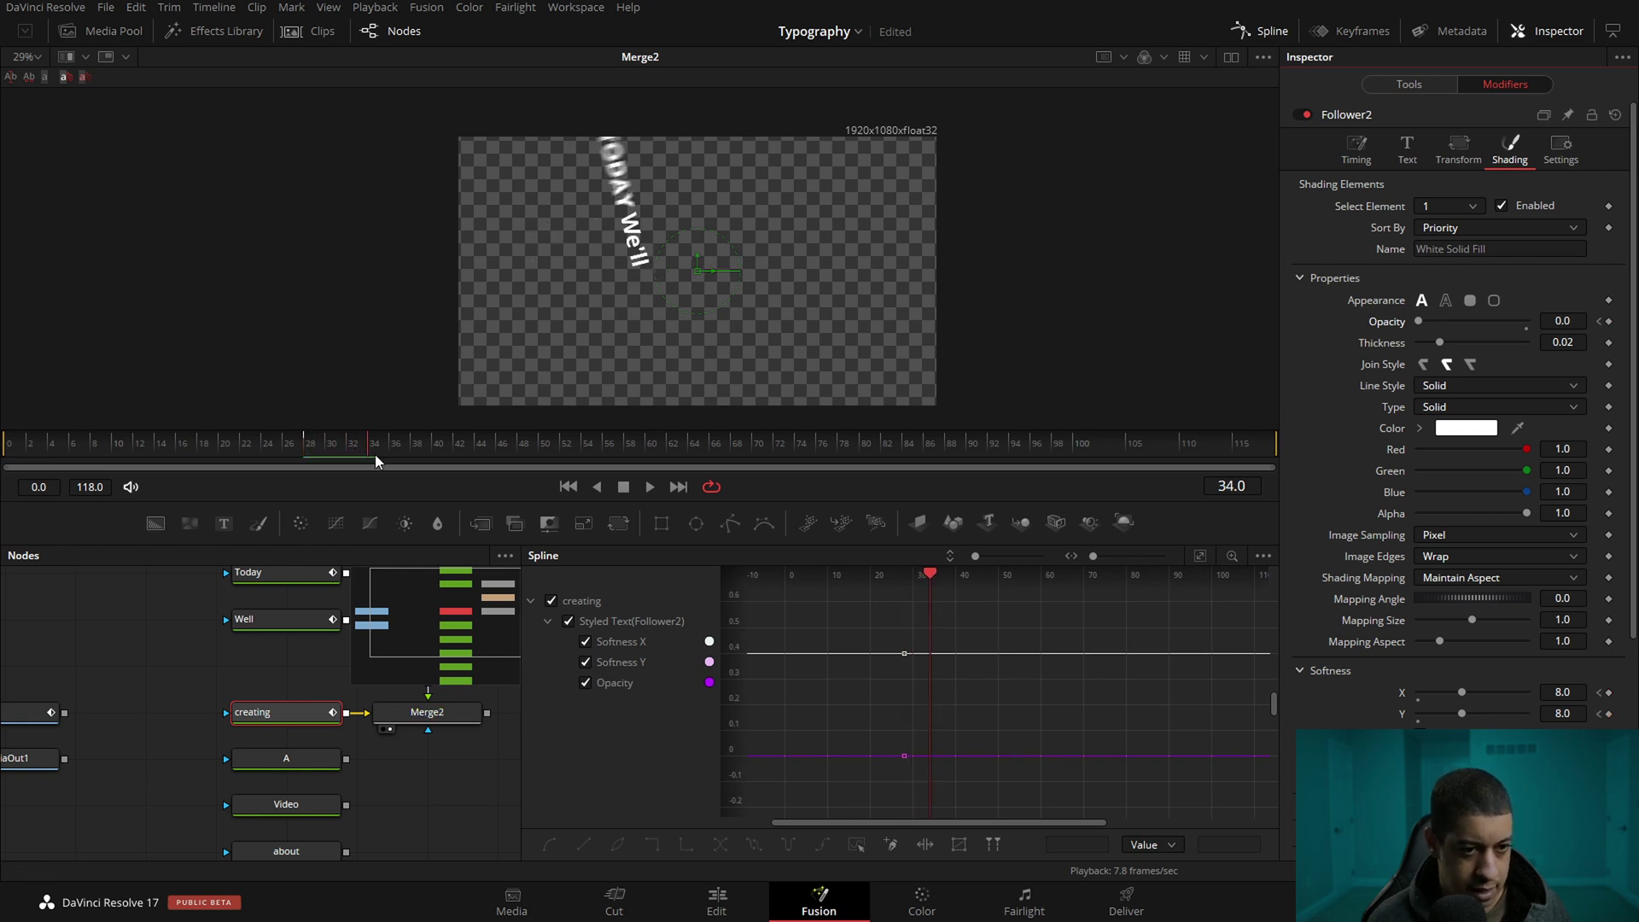
key("Return")
left_click(351, 450)
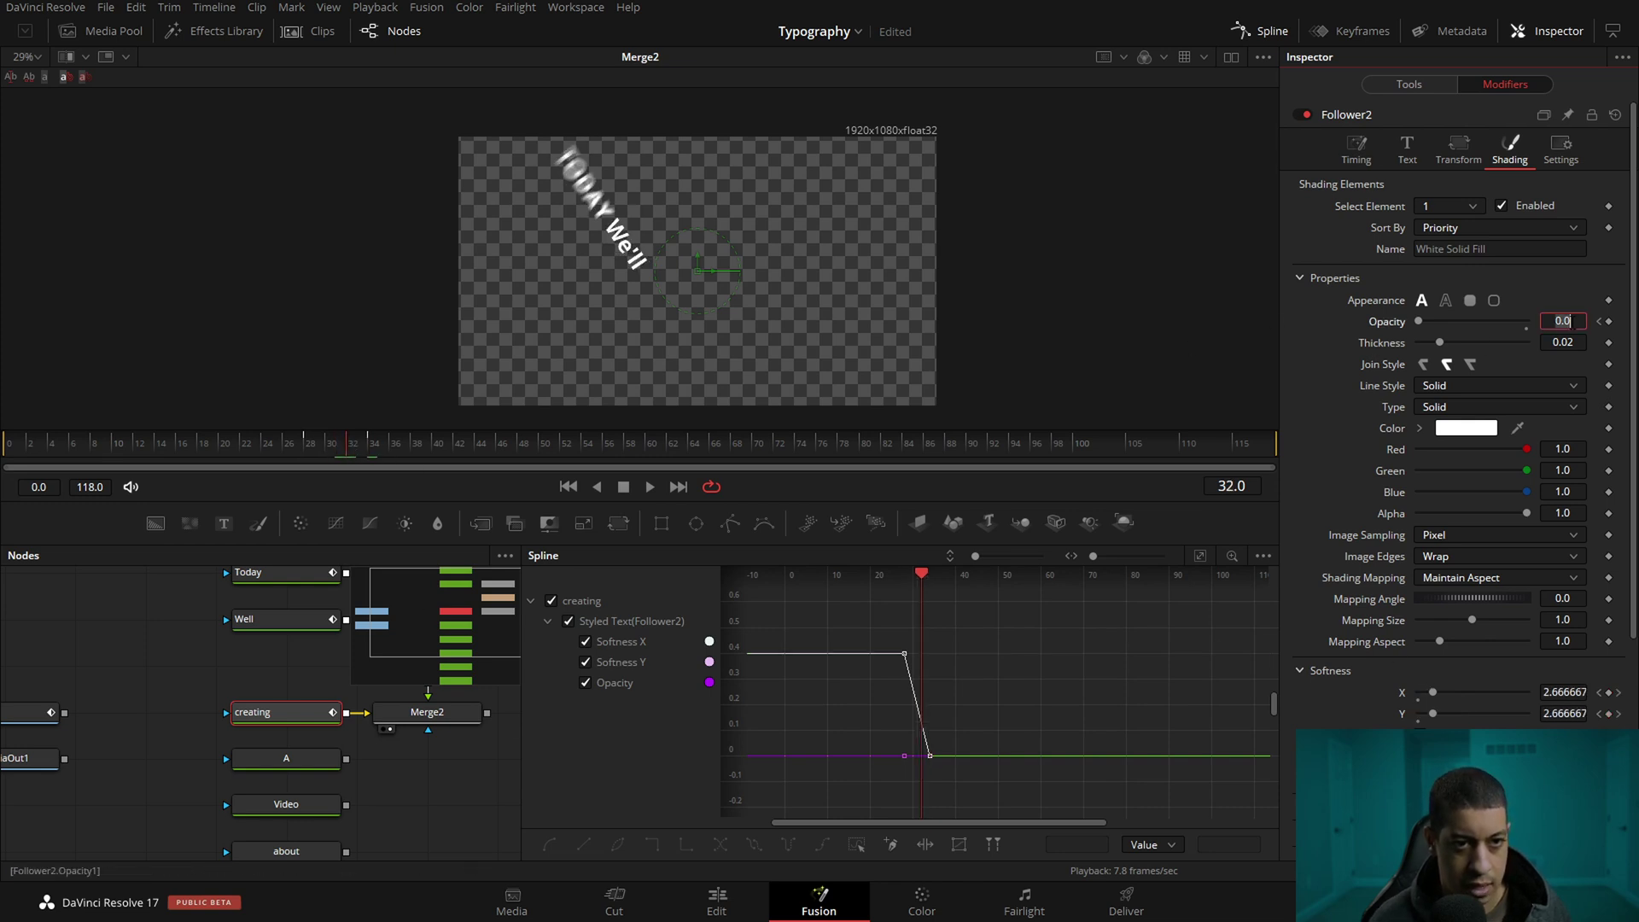
key("Tab")
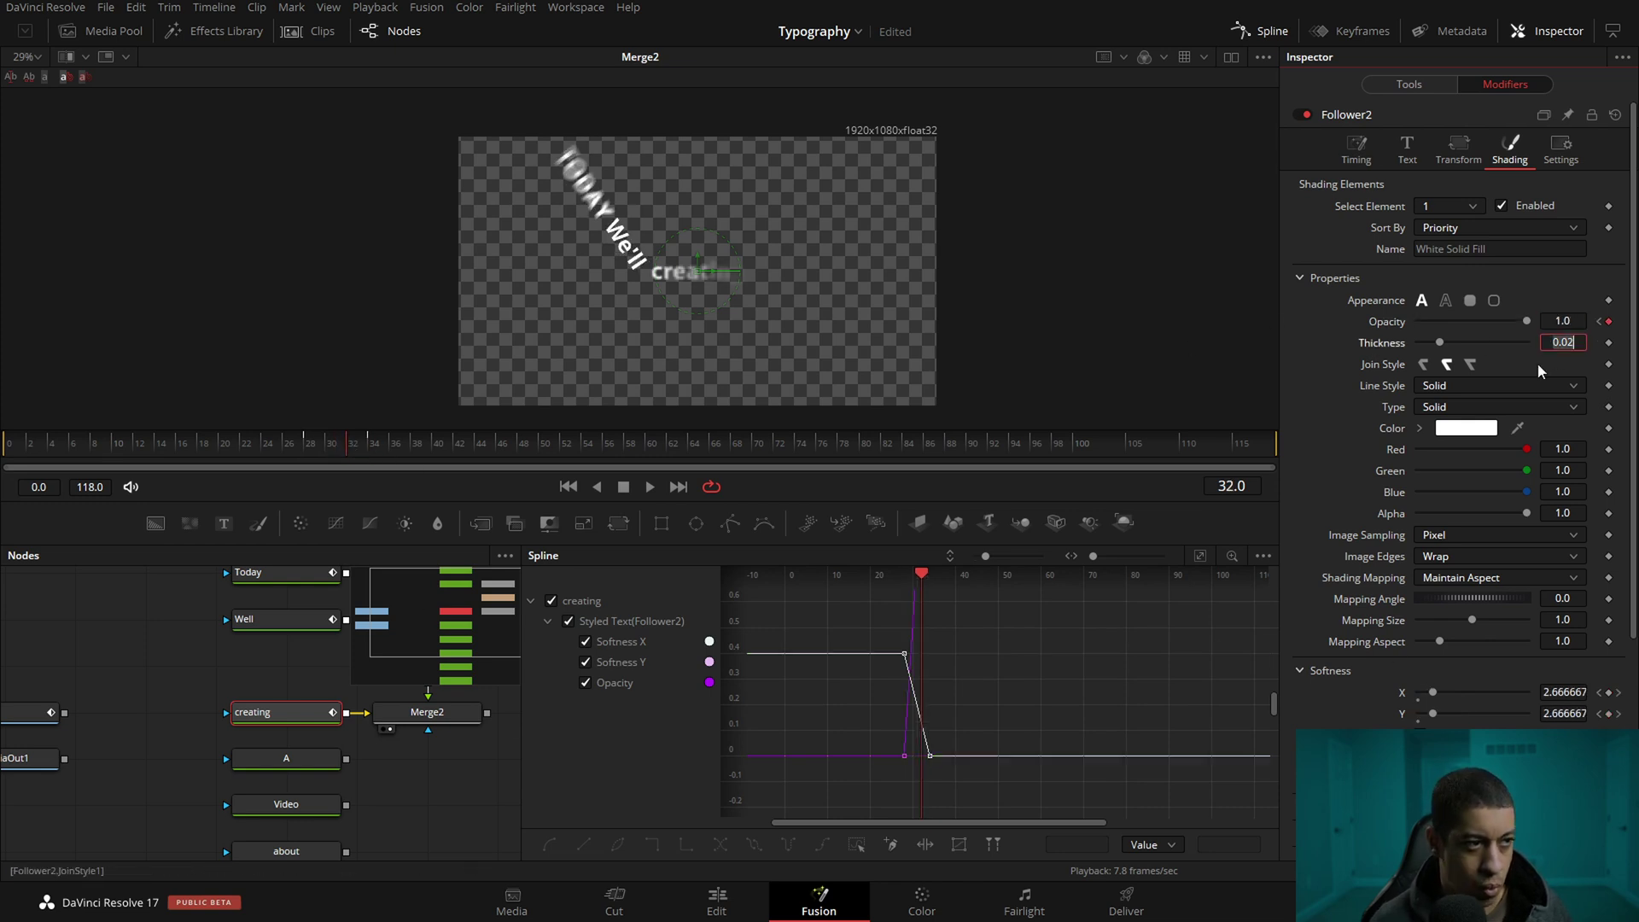
left_click(344, 455)
Change the creating text's font to Yellowtail and enlarge the text slightly
left_click(289, 719)
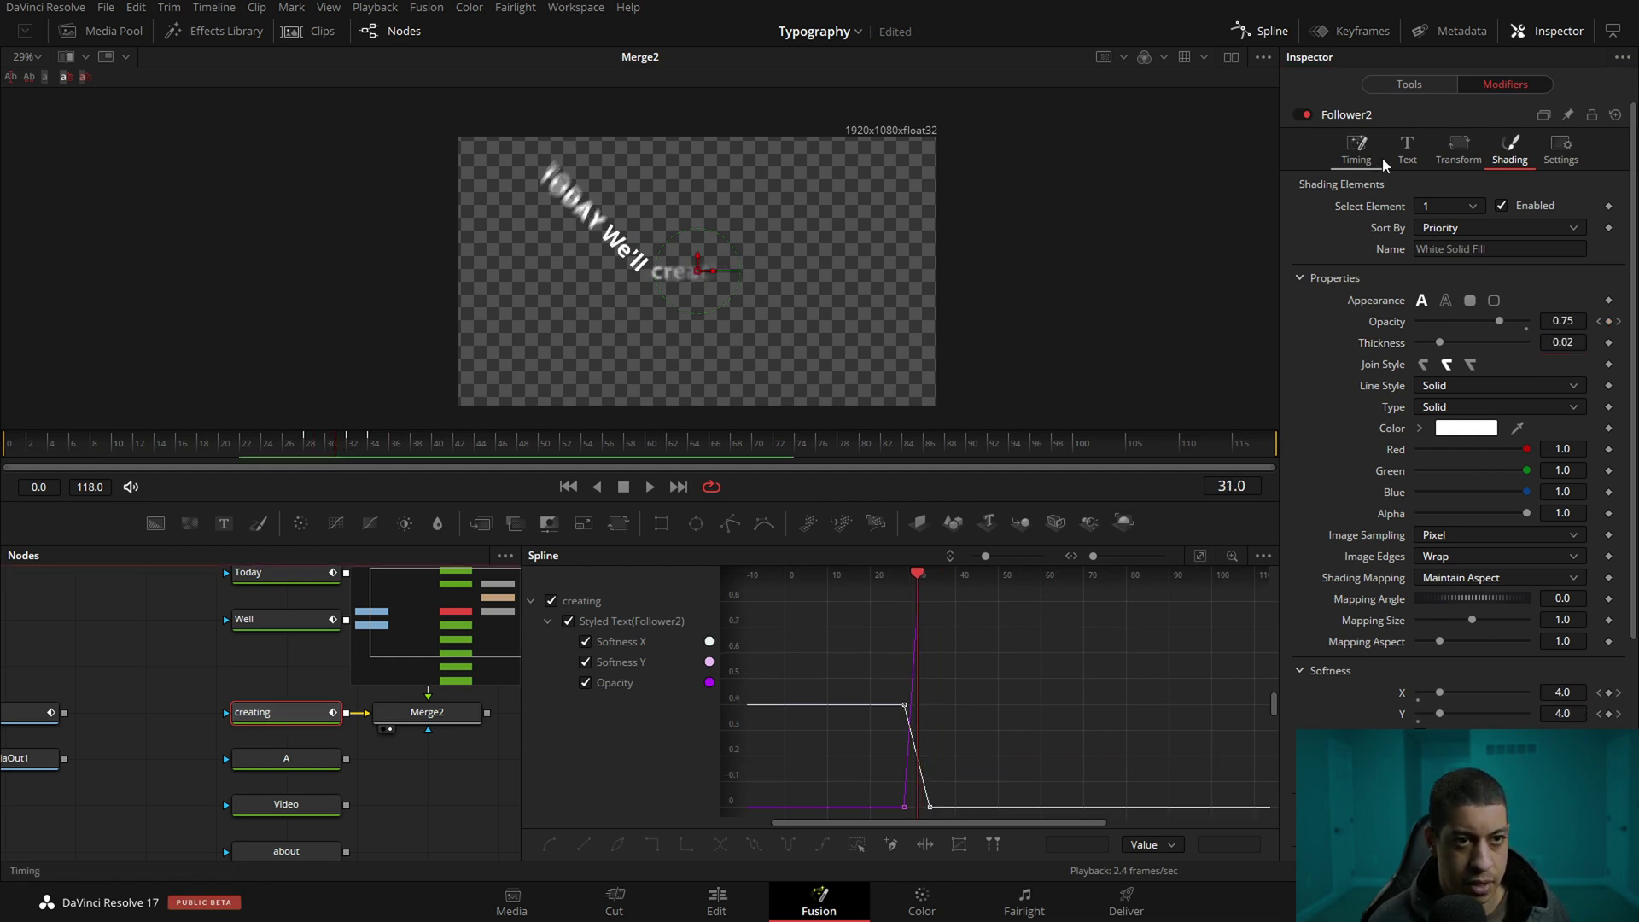
left_click(1438, 86)
left_click(1493, 382)
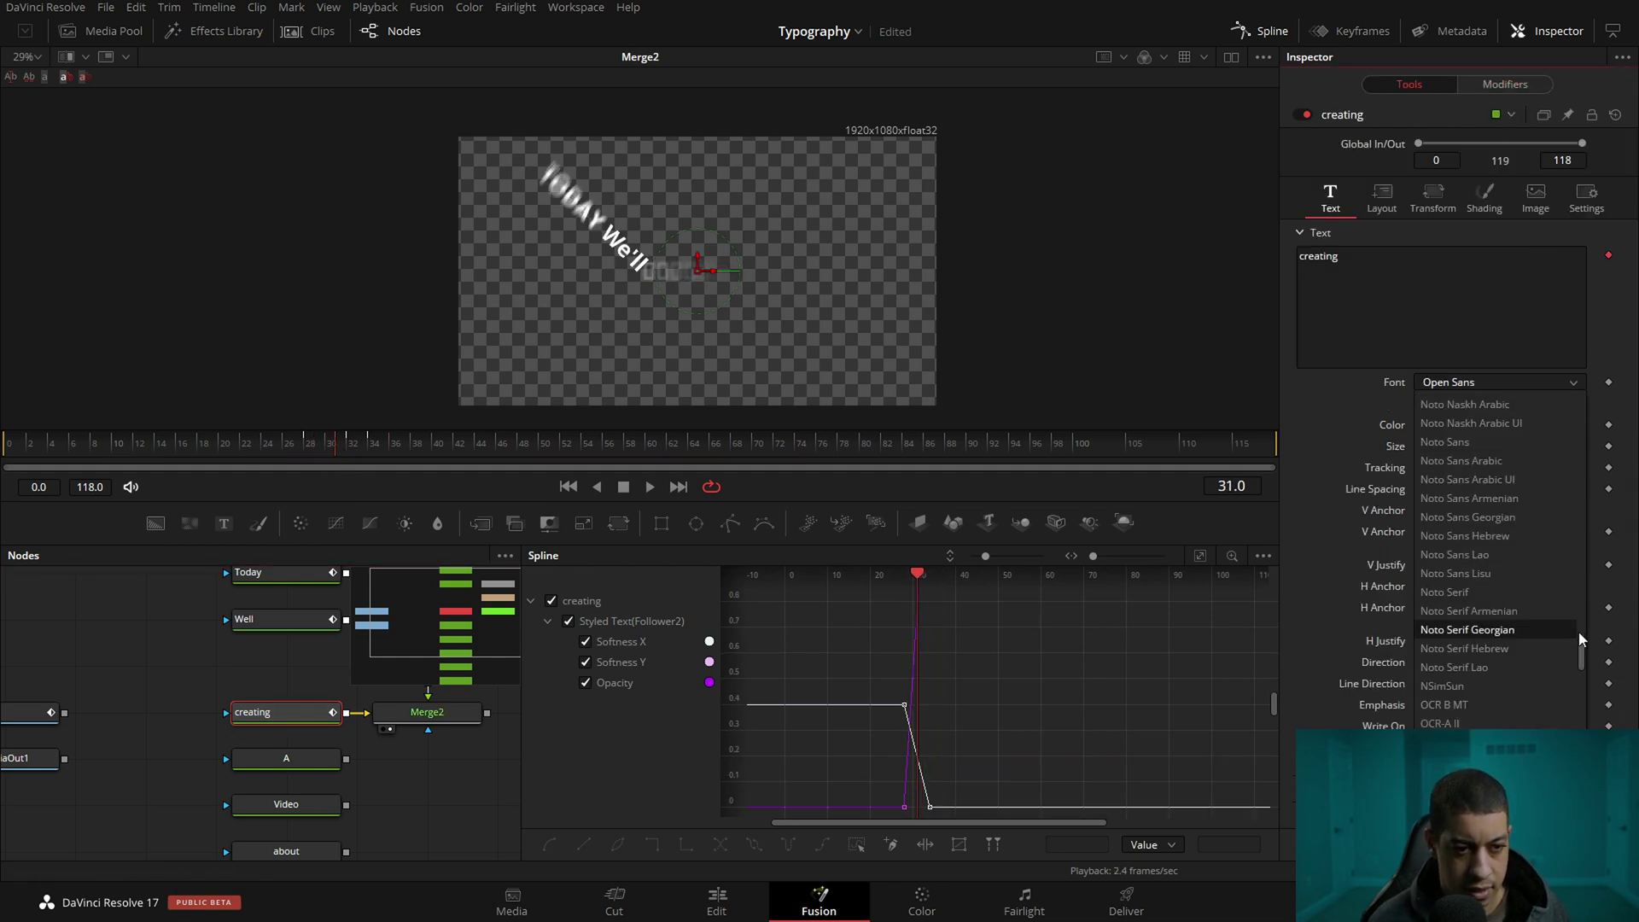
left_click_drag(1581, 653, 1581, 773)
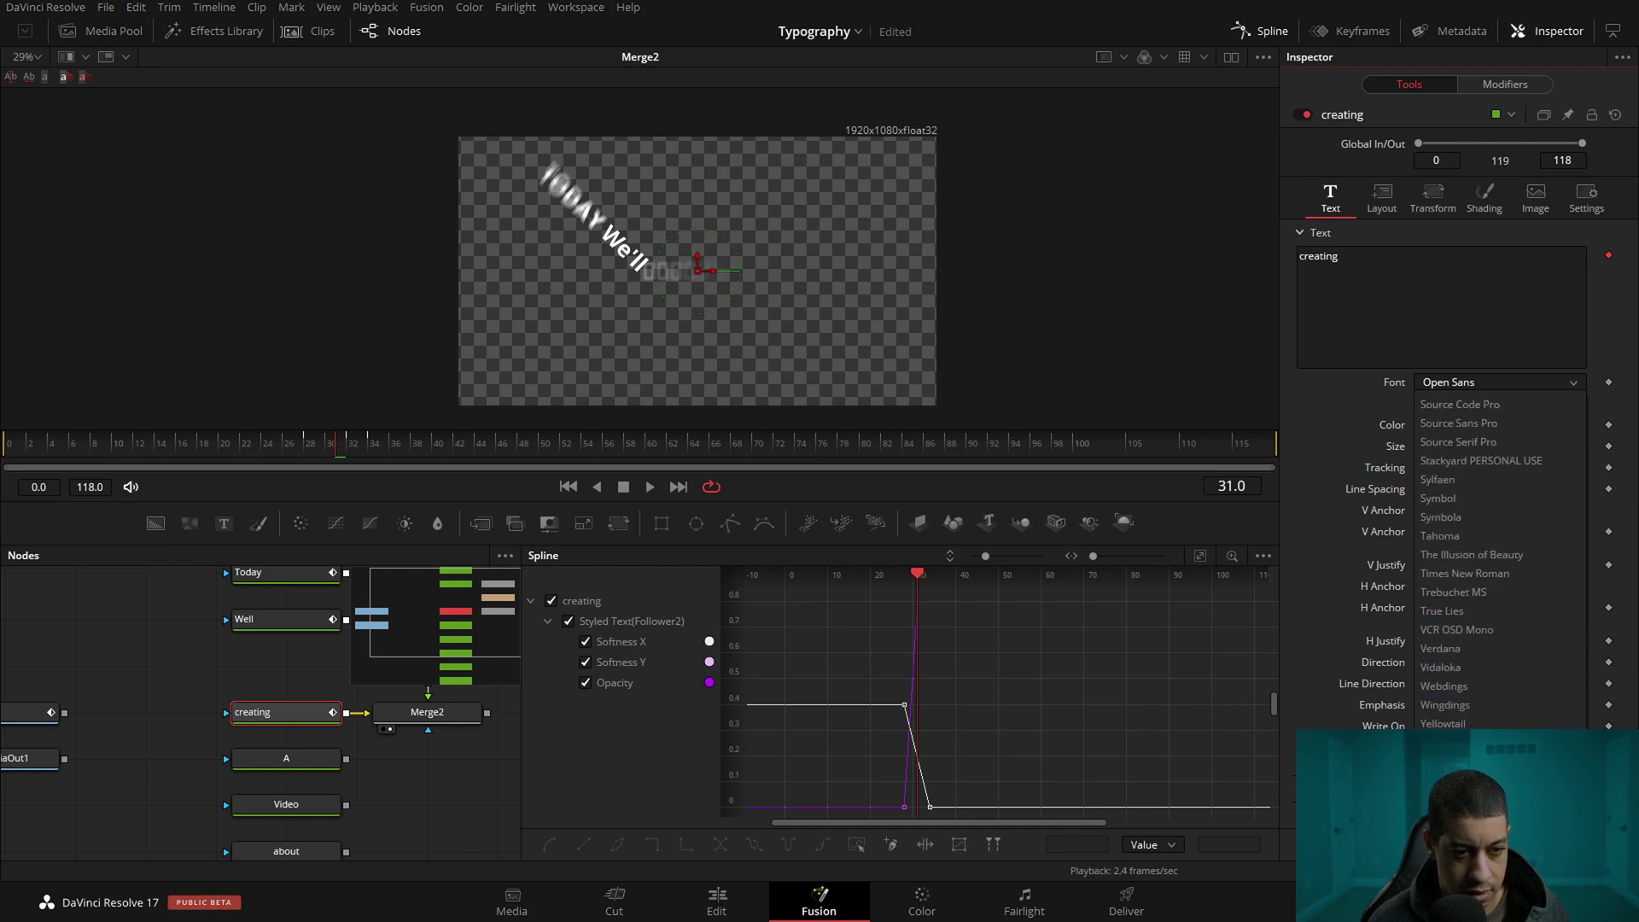
left_click(1451, 724)
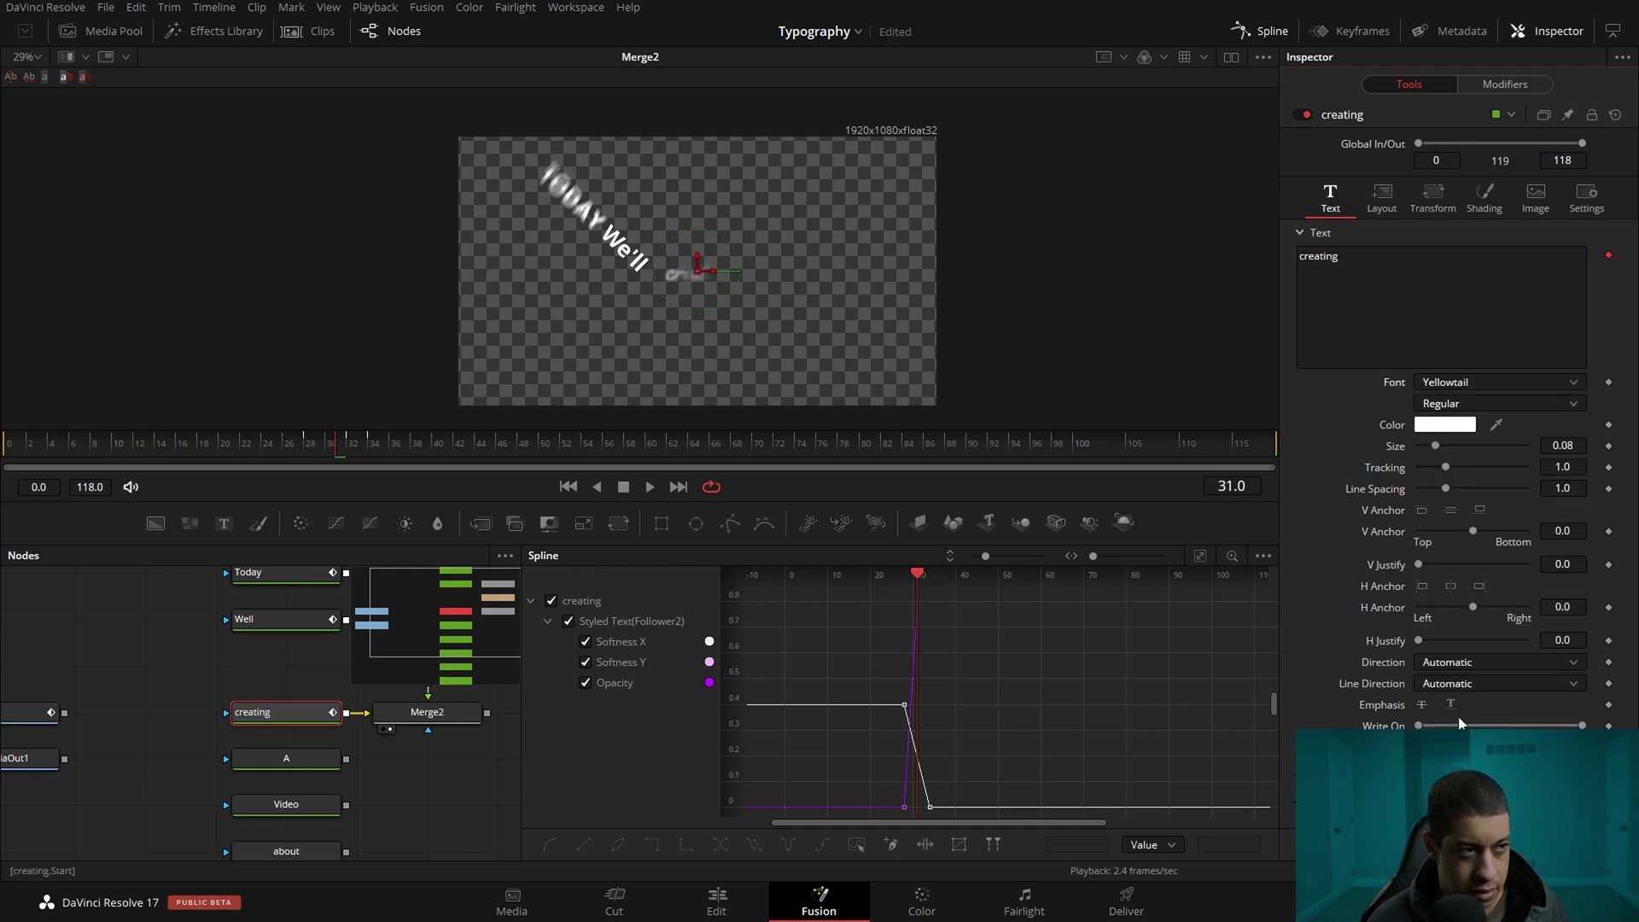
left_click_drag(1437, 444, 1443, 450)
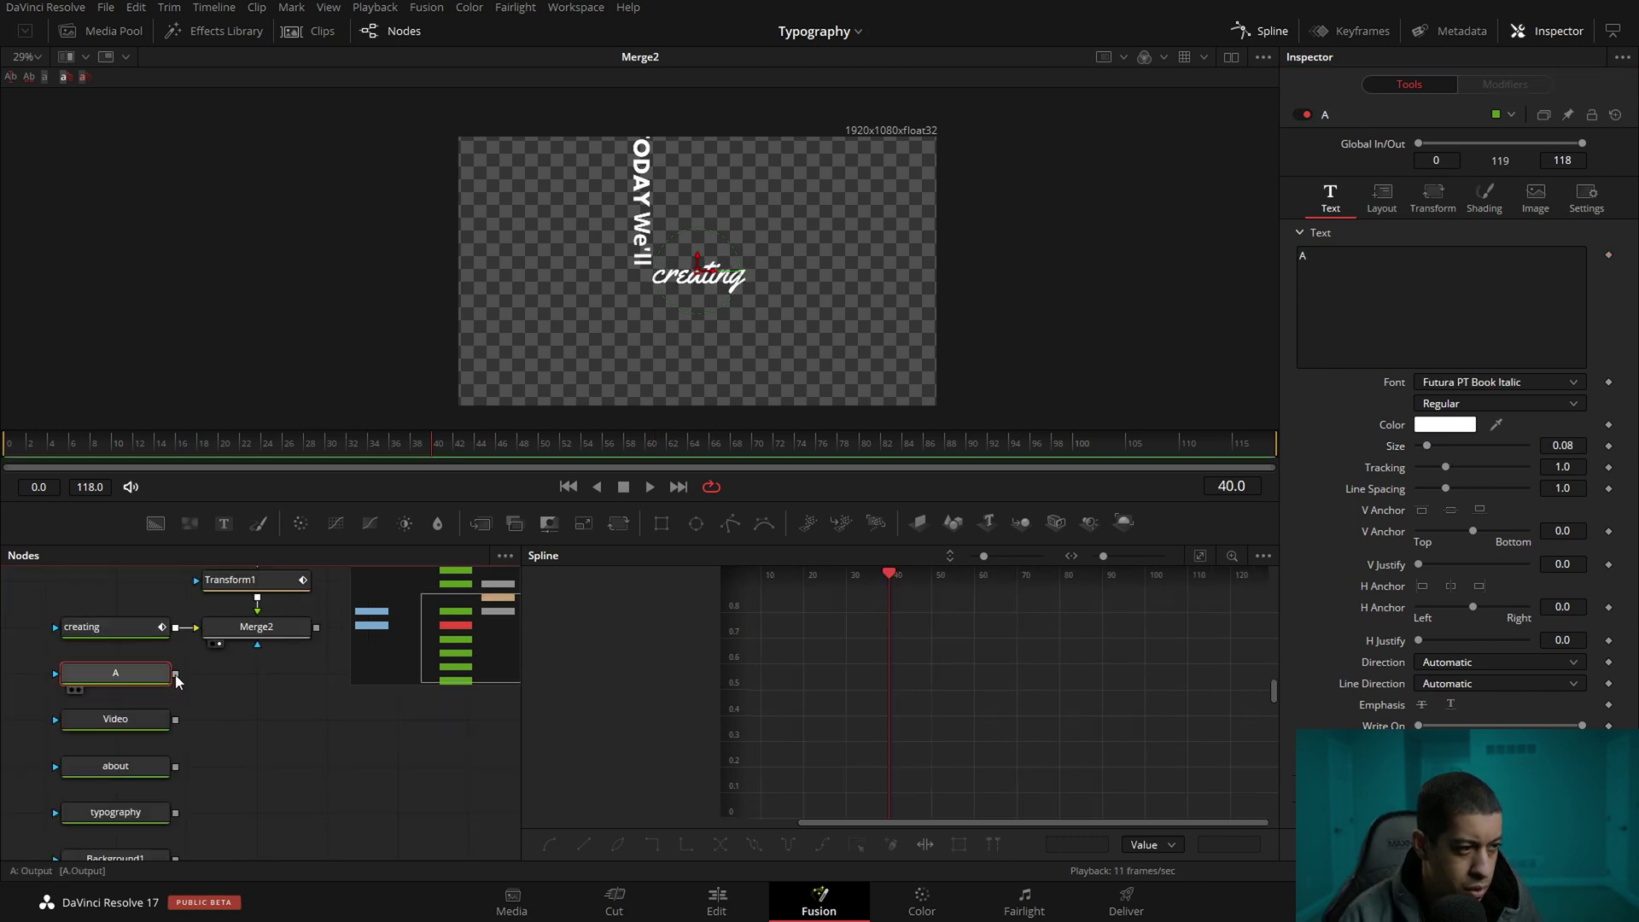
Merge the A text with Merge2's output, swap the merge inputs so A is the background, and show the new merge in the viewer
left_click_drag(176, 675, 317, 628)
key("ctrl+t")
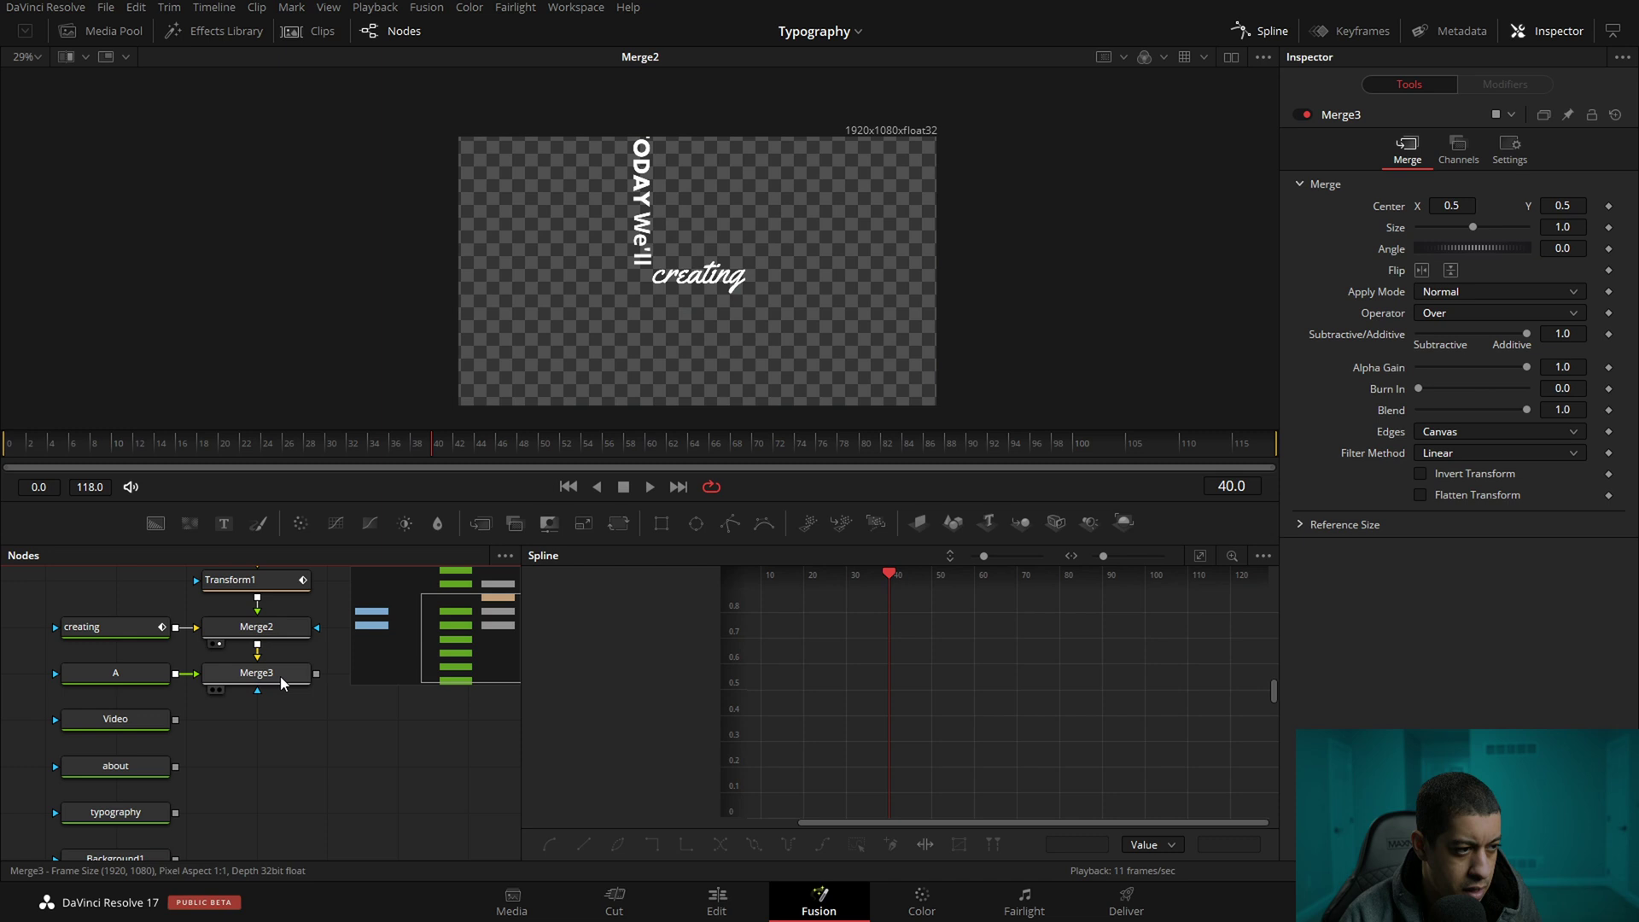
left_click(125, 677)
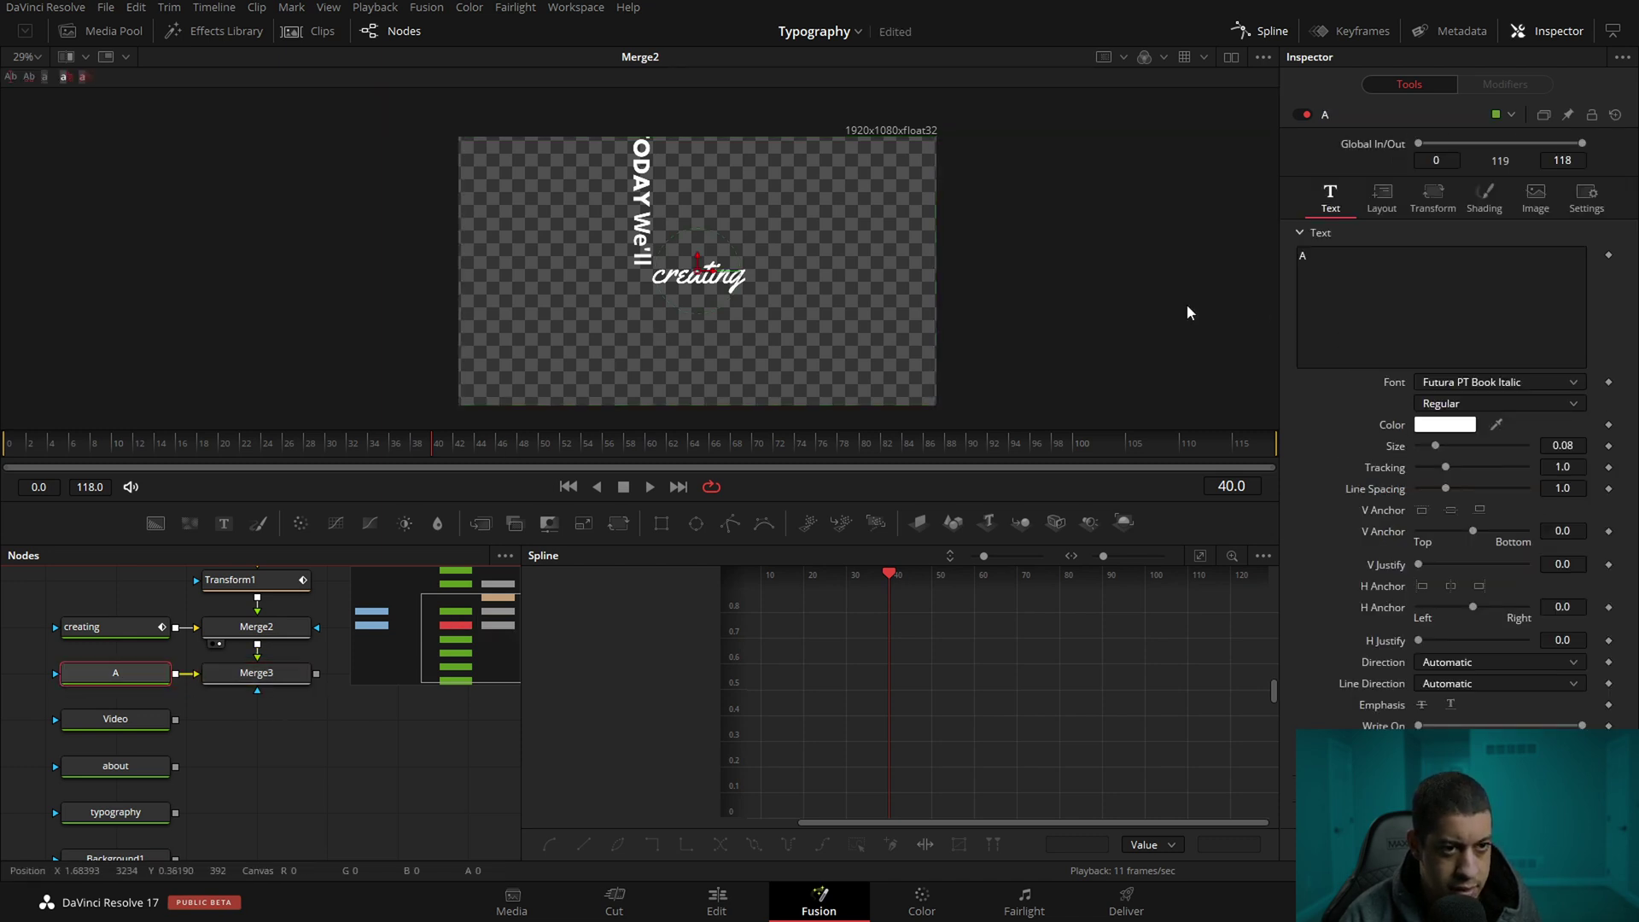
scroll(726, 299, "up", 4)
scroll(727, 299, "down", 3)
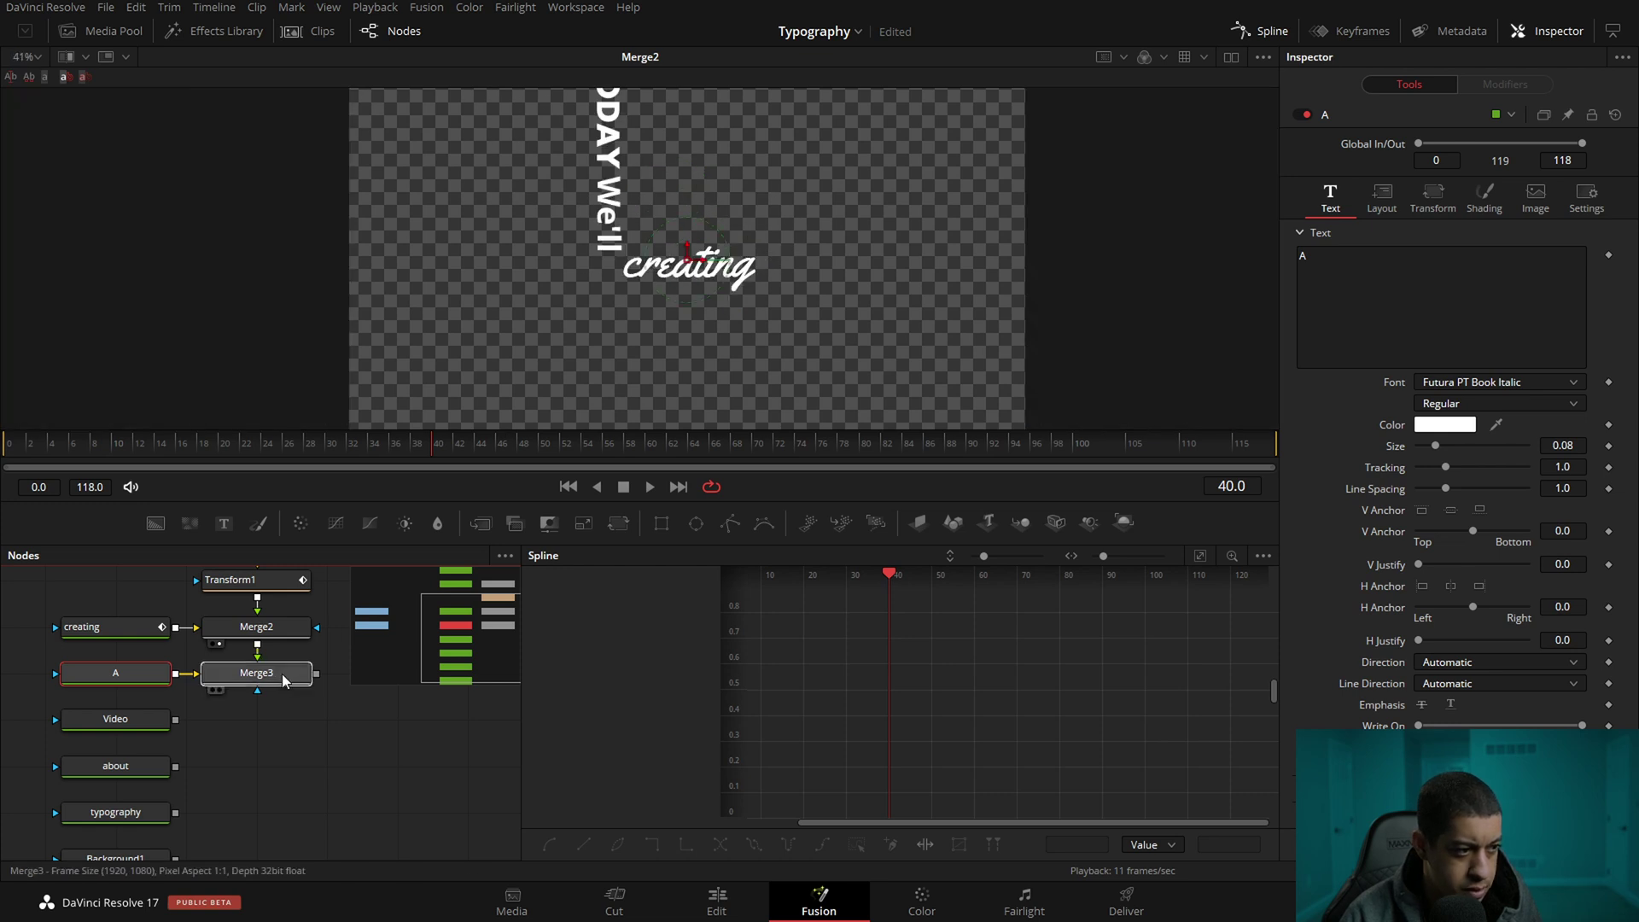
left_click(220, 690)
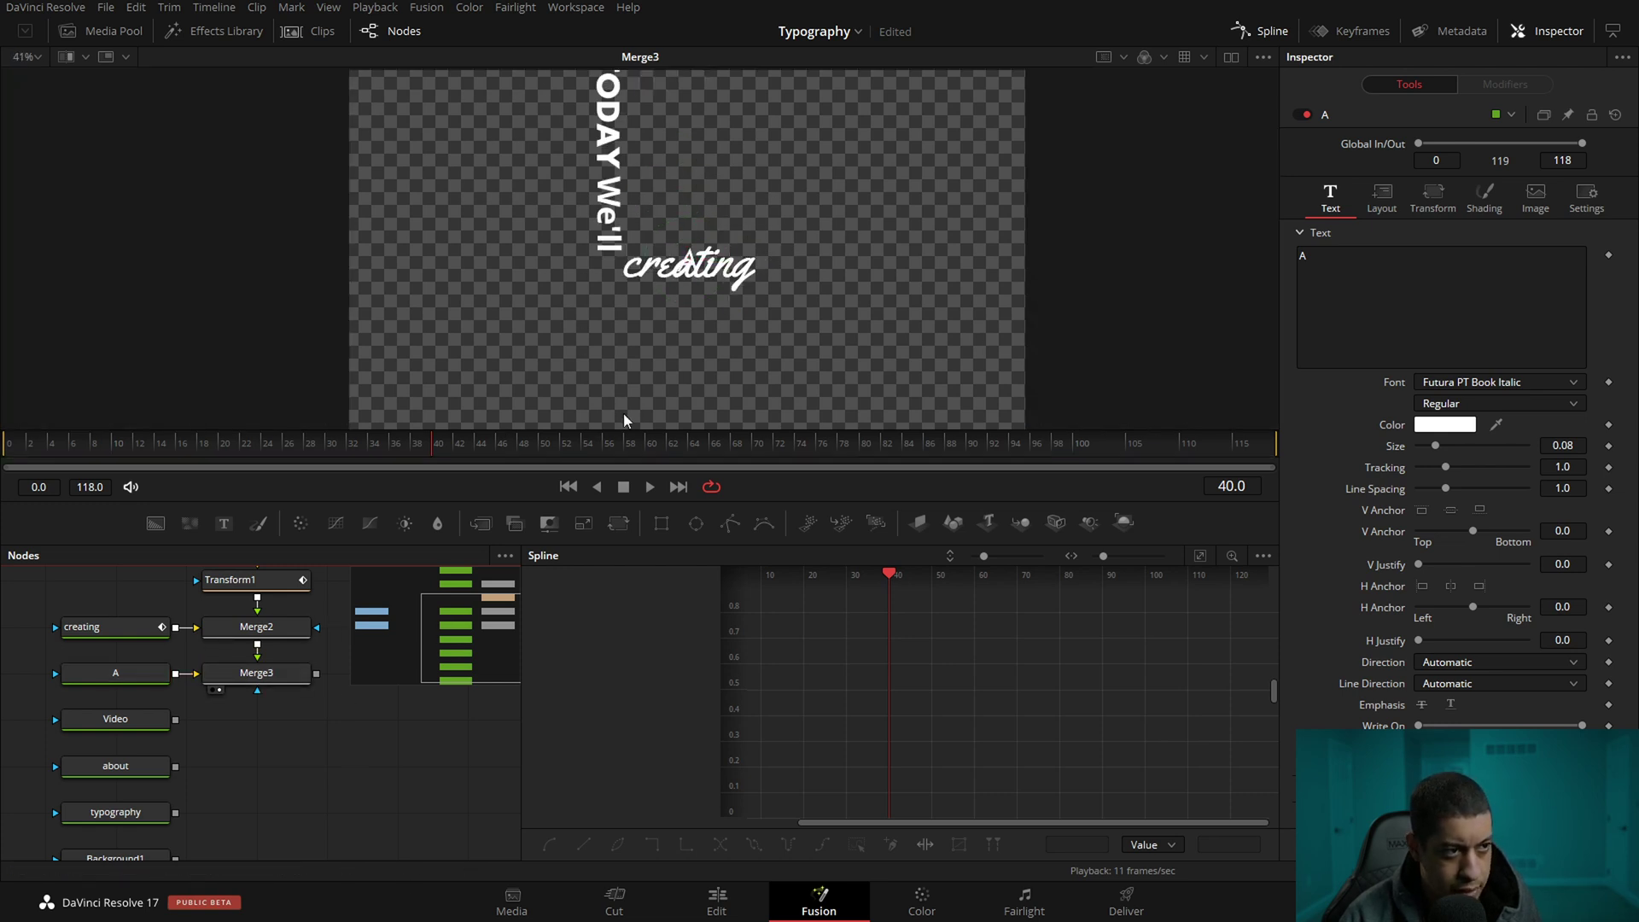
Nudge the A text slightly downward so it lines up with the word creating
left_click(160, 684)
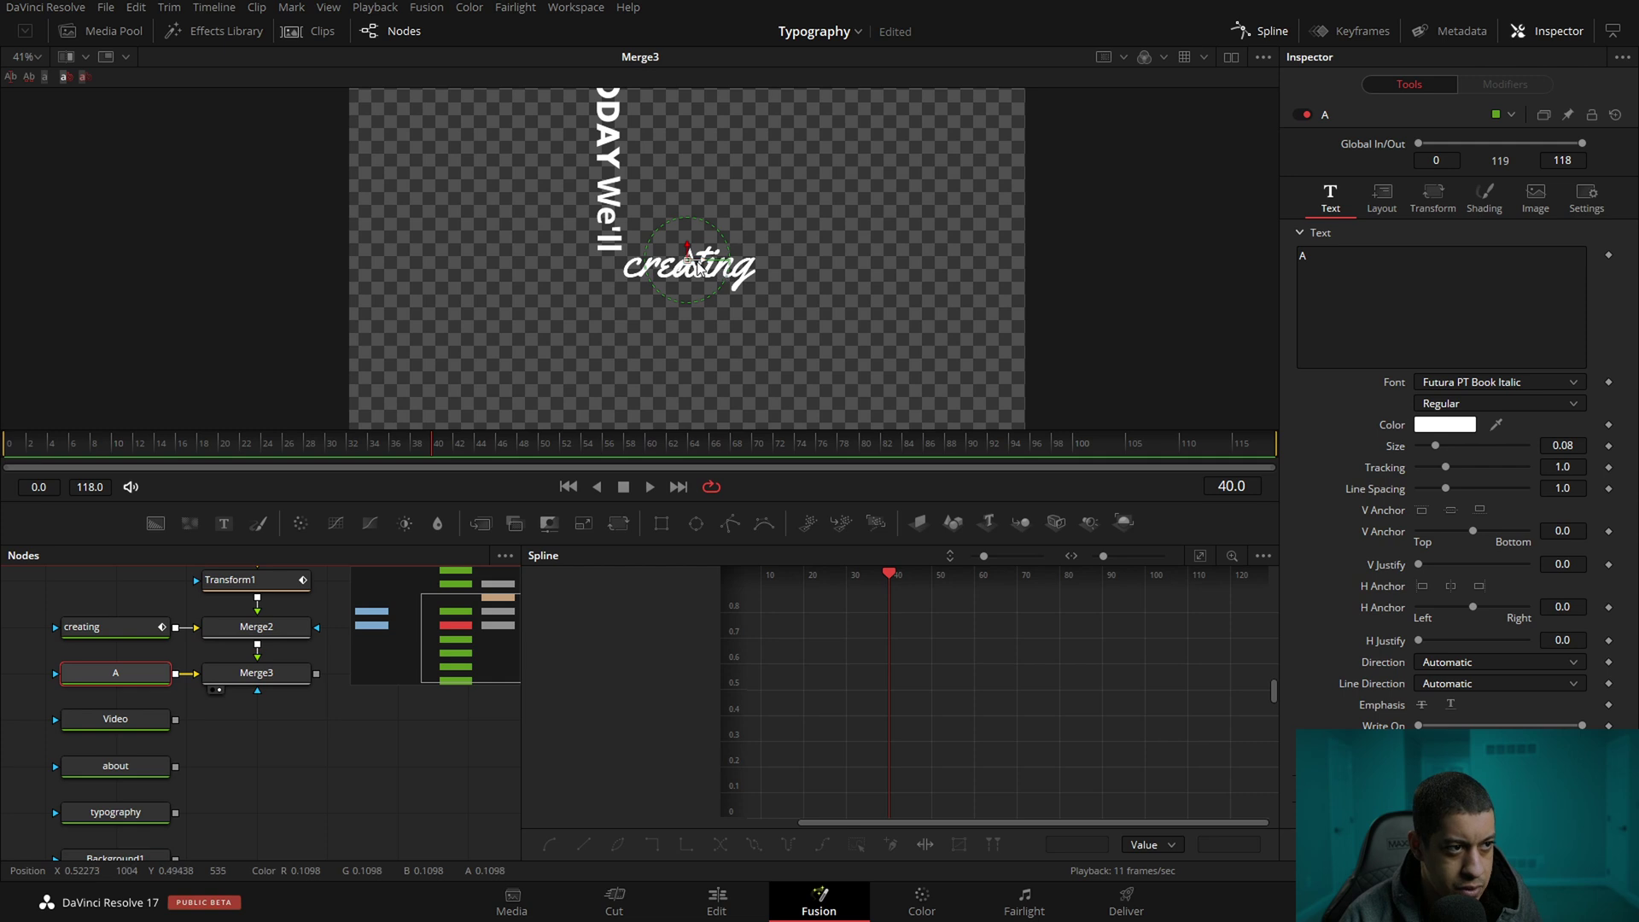
left_click(854, 244)
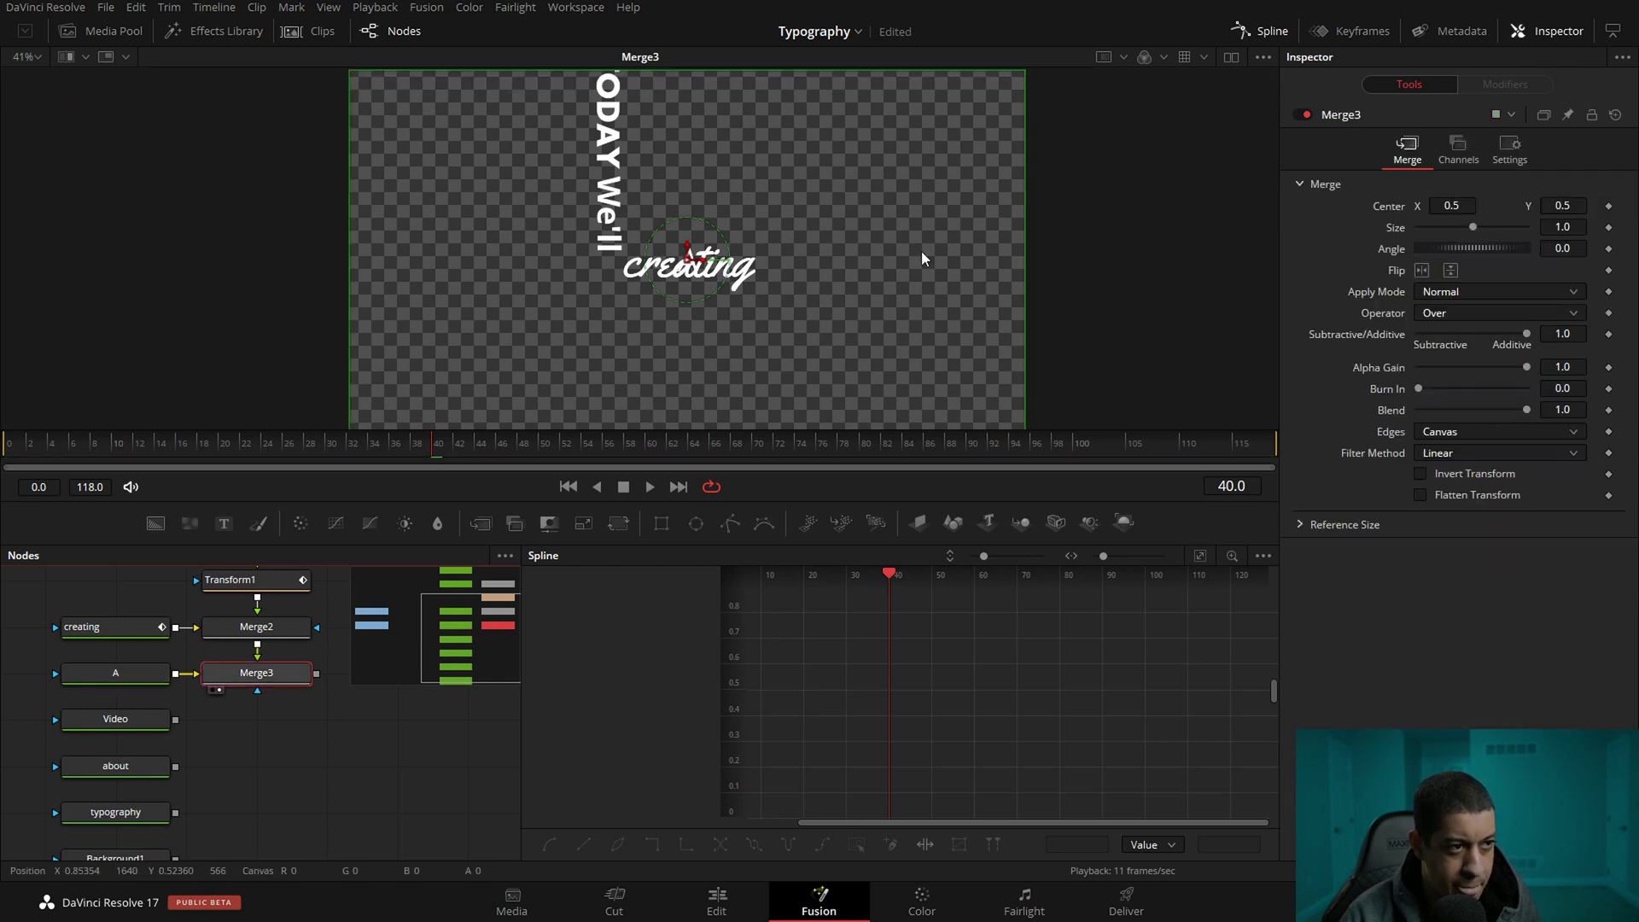
left_click(130, 677)
left_click_drag(688, 248, 687, 248)
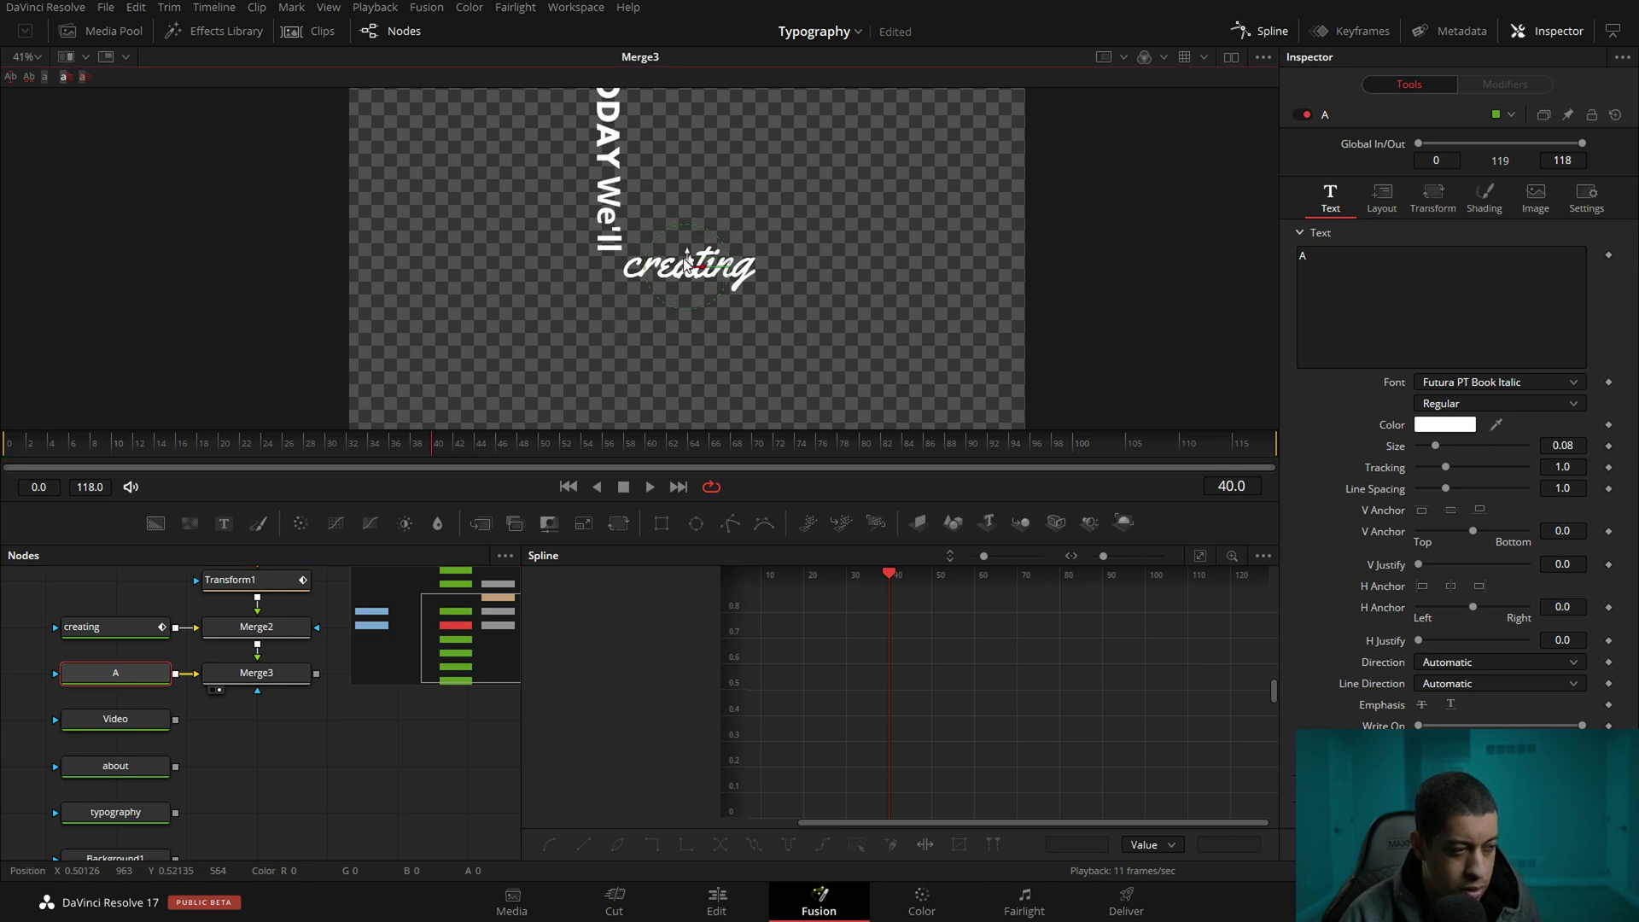
Keyframe Merge3's Center at 0.5, 0.5, and set Center X to 0.376 in a second keyframe at frame 45
left_click(261, 677)
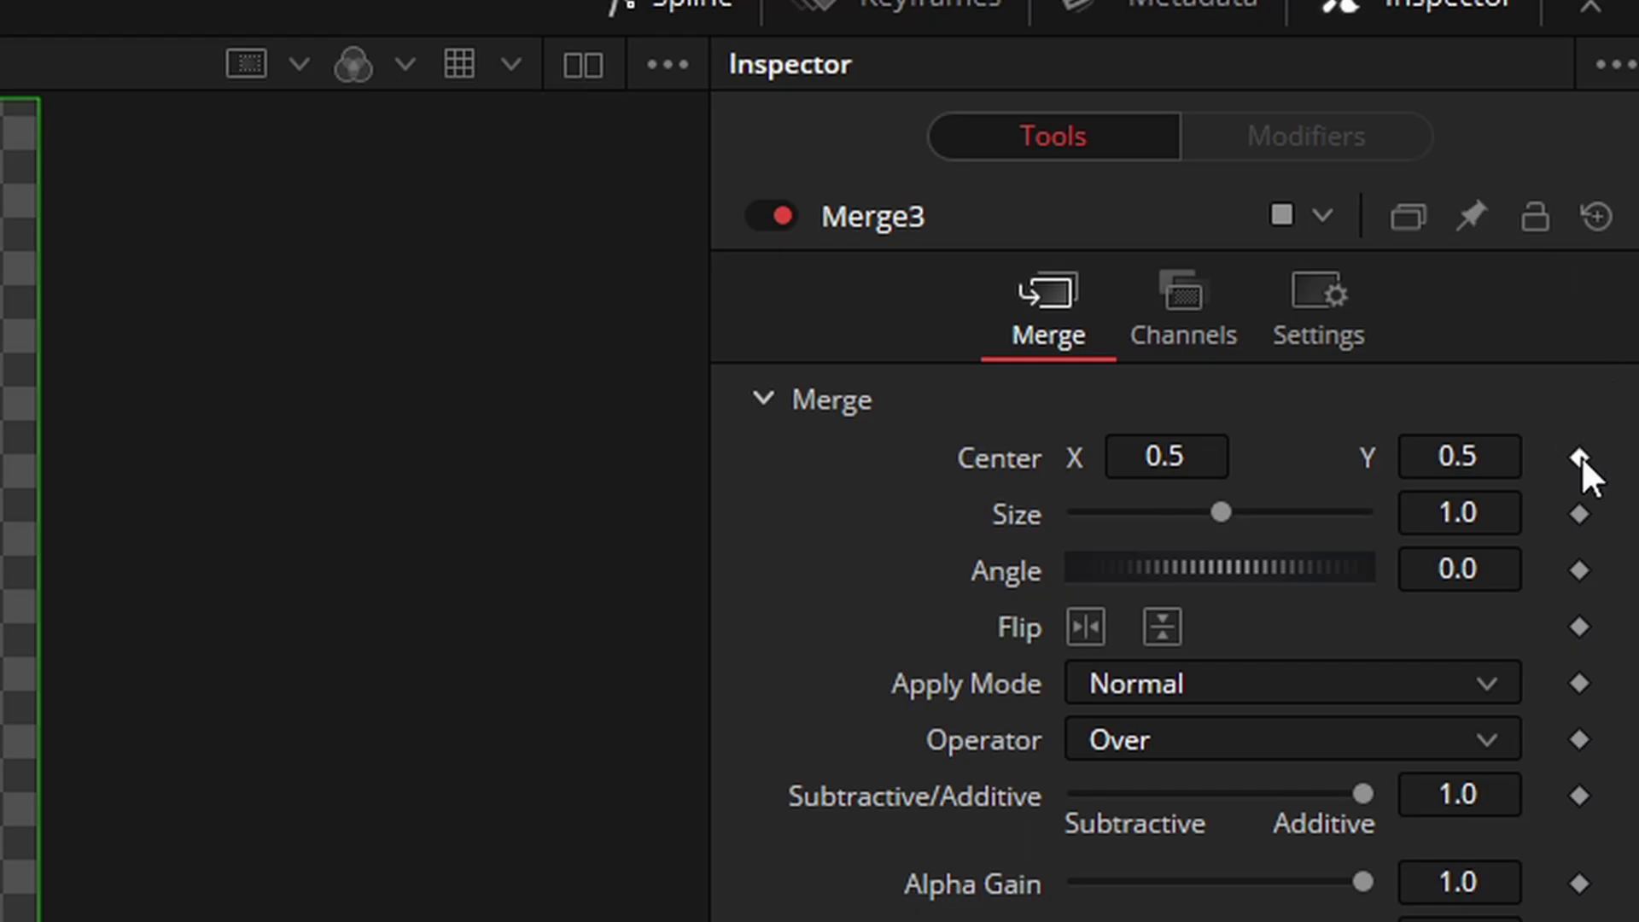
left_click(1580, 458)
left_click_drag(724, 548, 742, 543)
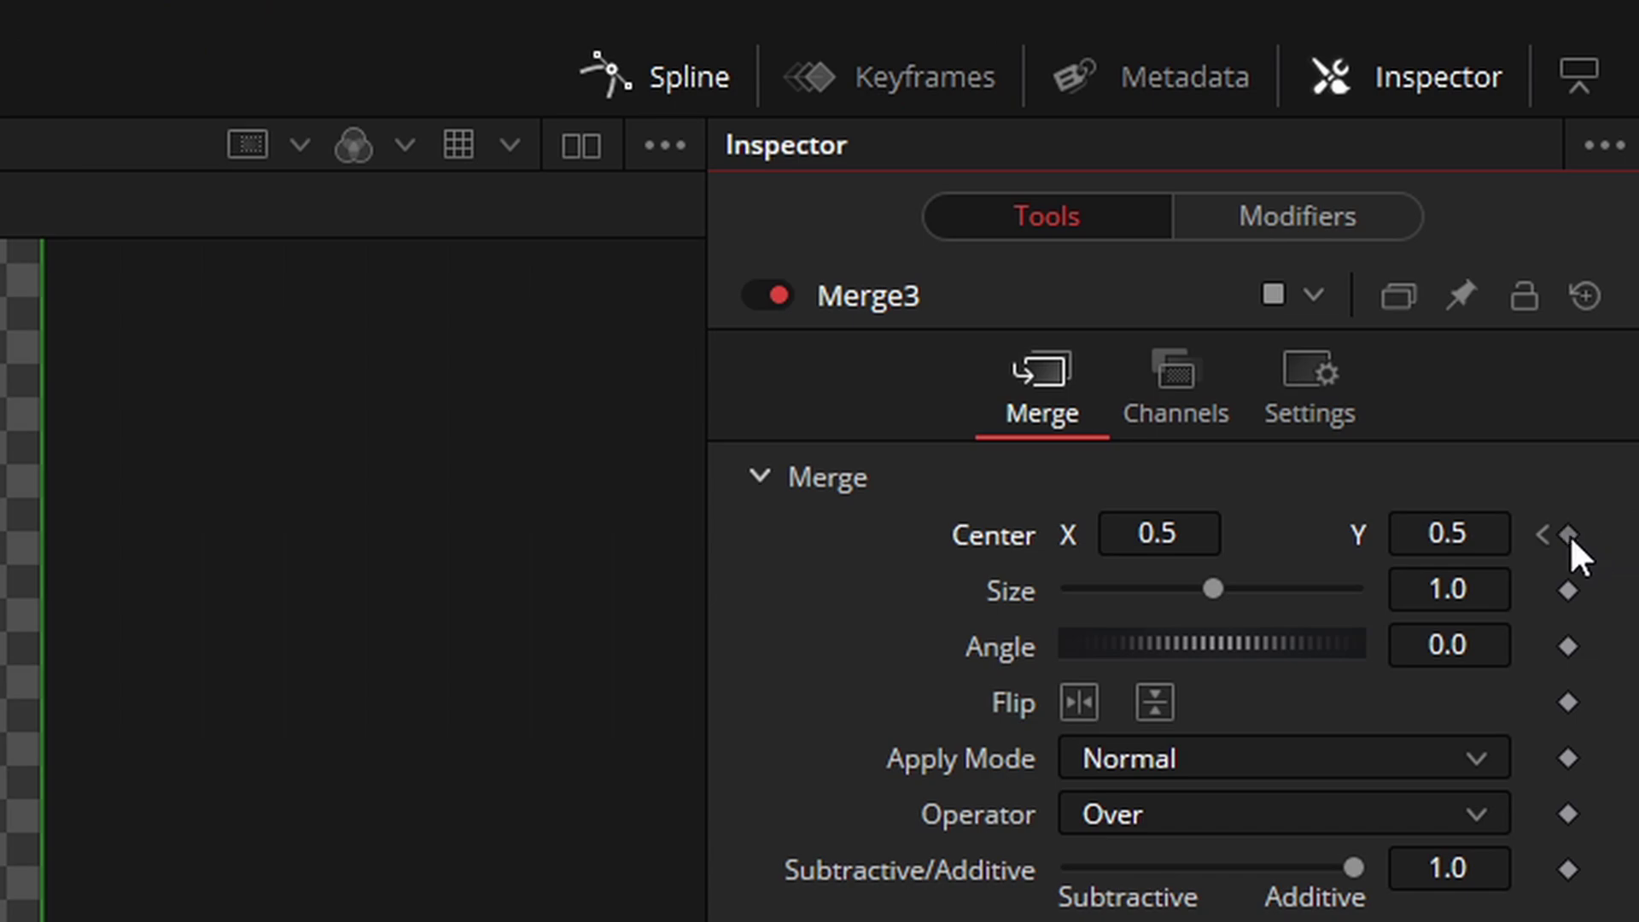
left_click(1571, 537)
left_click_drag(1473, 531, 1375, 531)
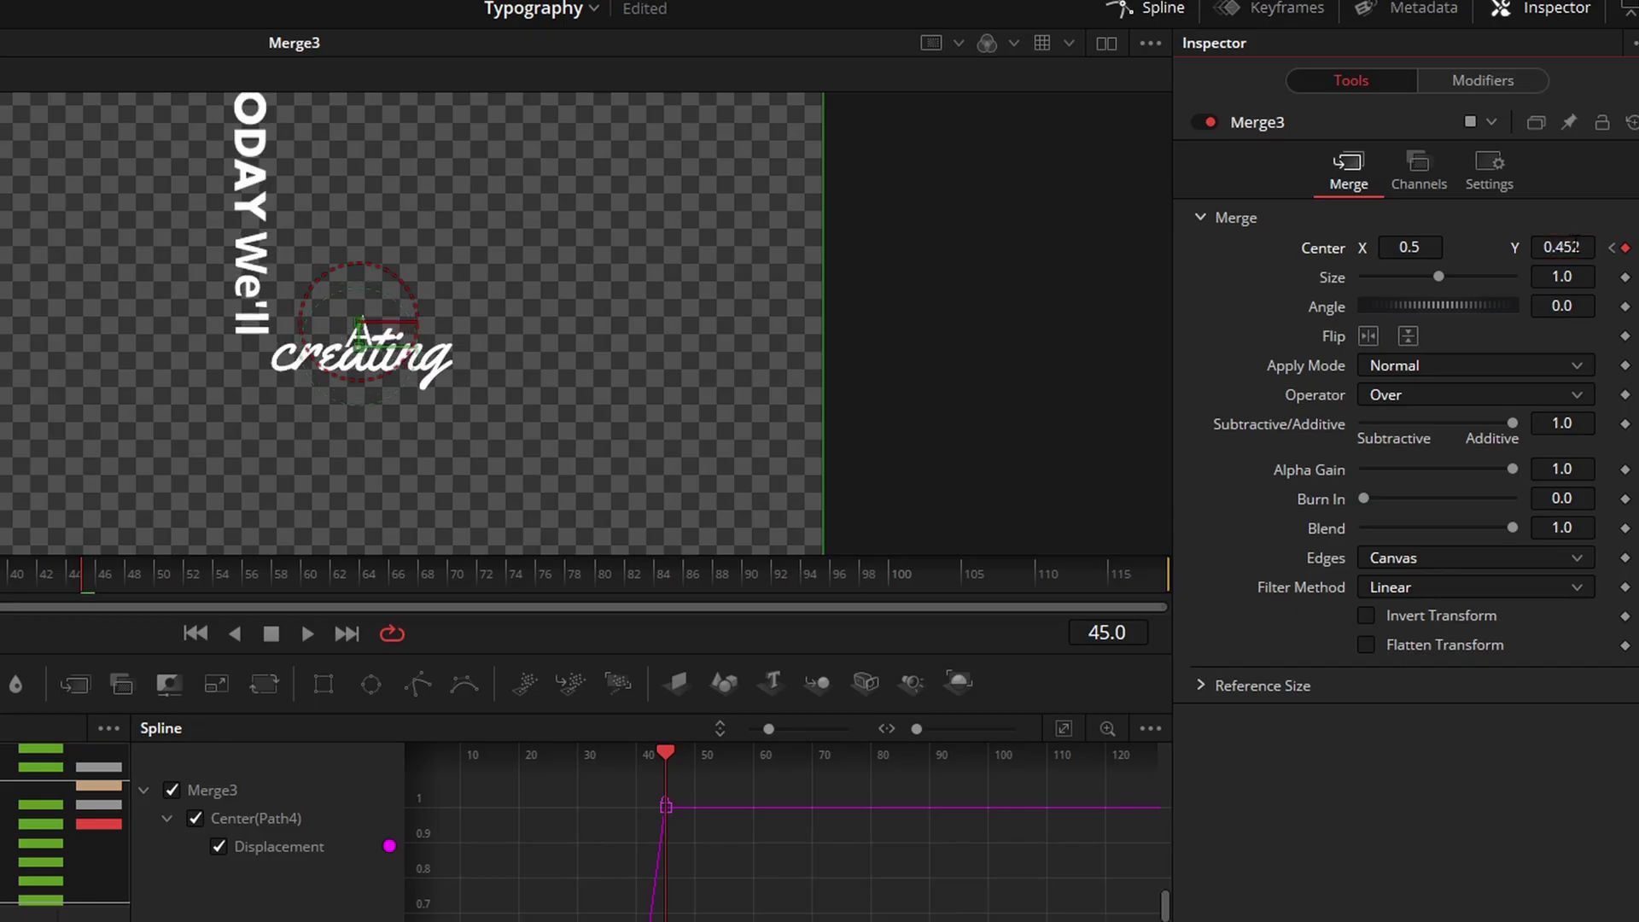
key("ctrl+z")
left_click_drag(1413, 247, 1293, 248)
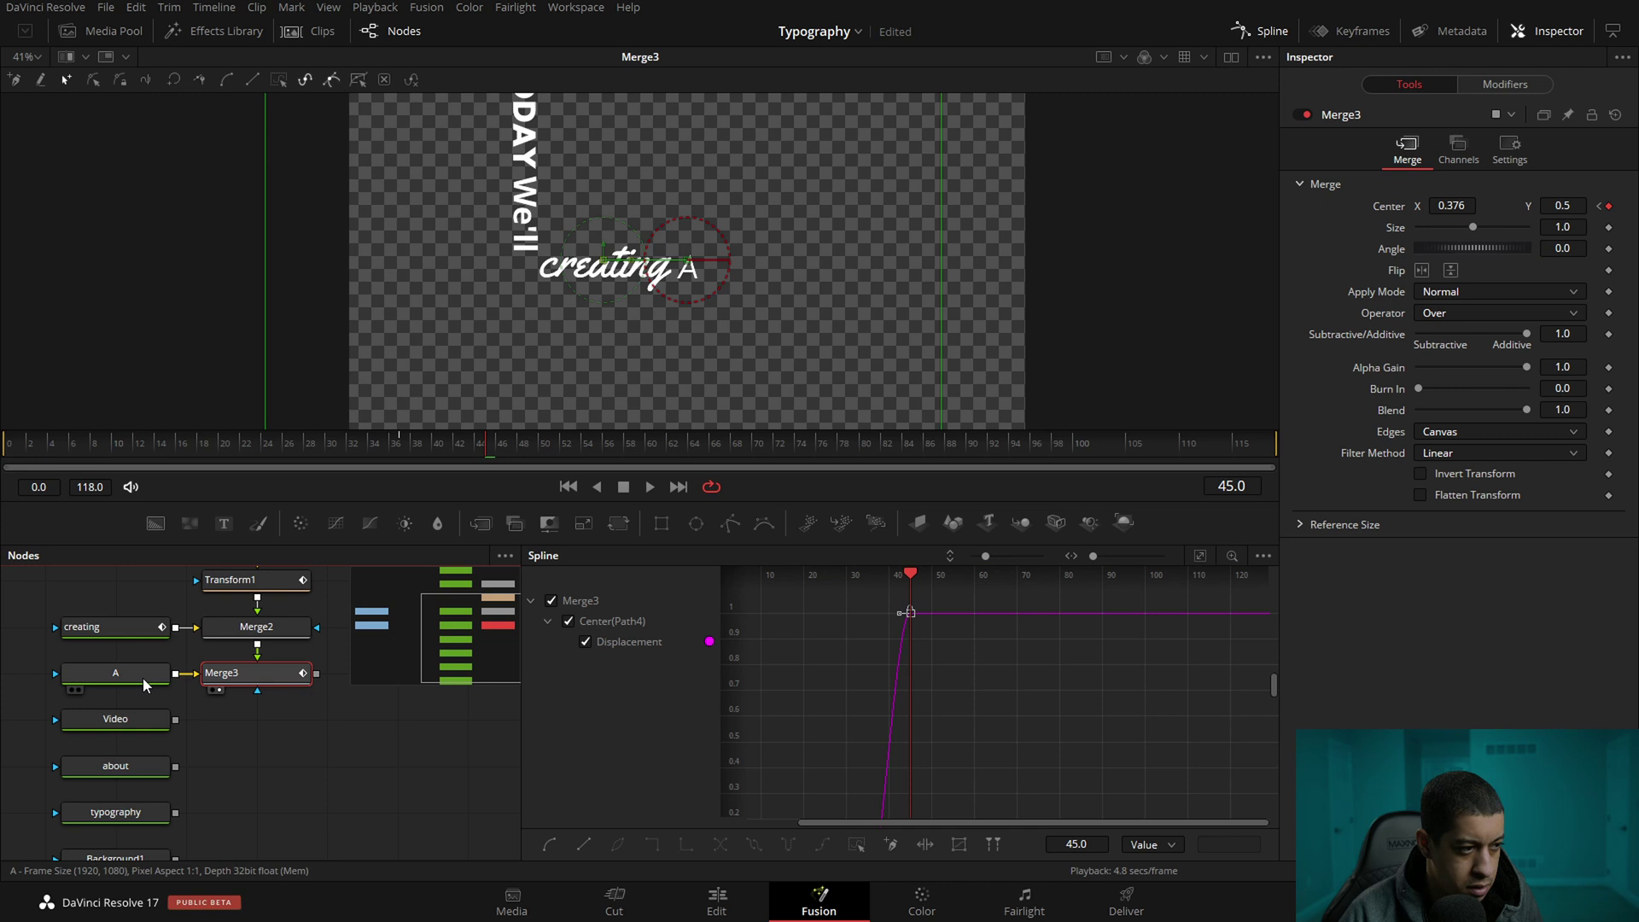
Keyframe the A text's shading Opacity at 0.0 on frame 40 and 1.0 on frame 43
left_click(141, 678)
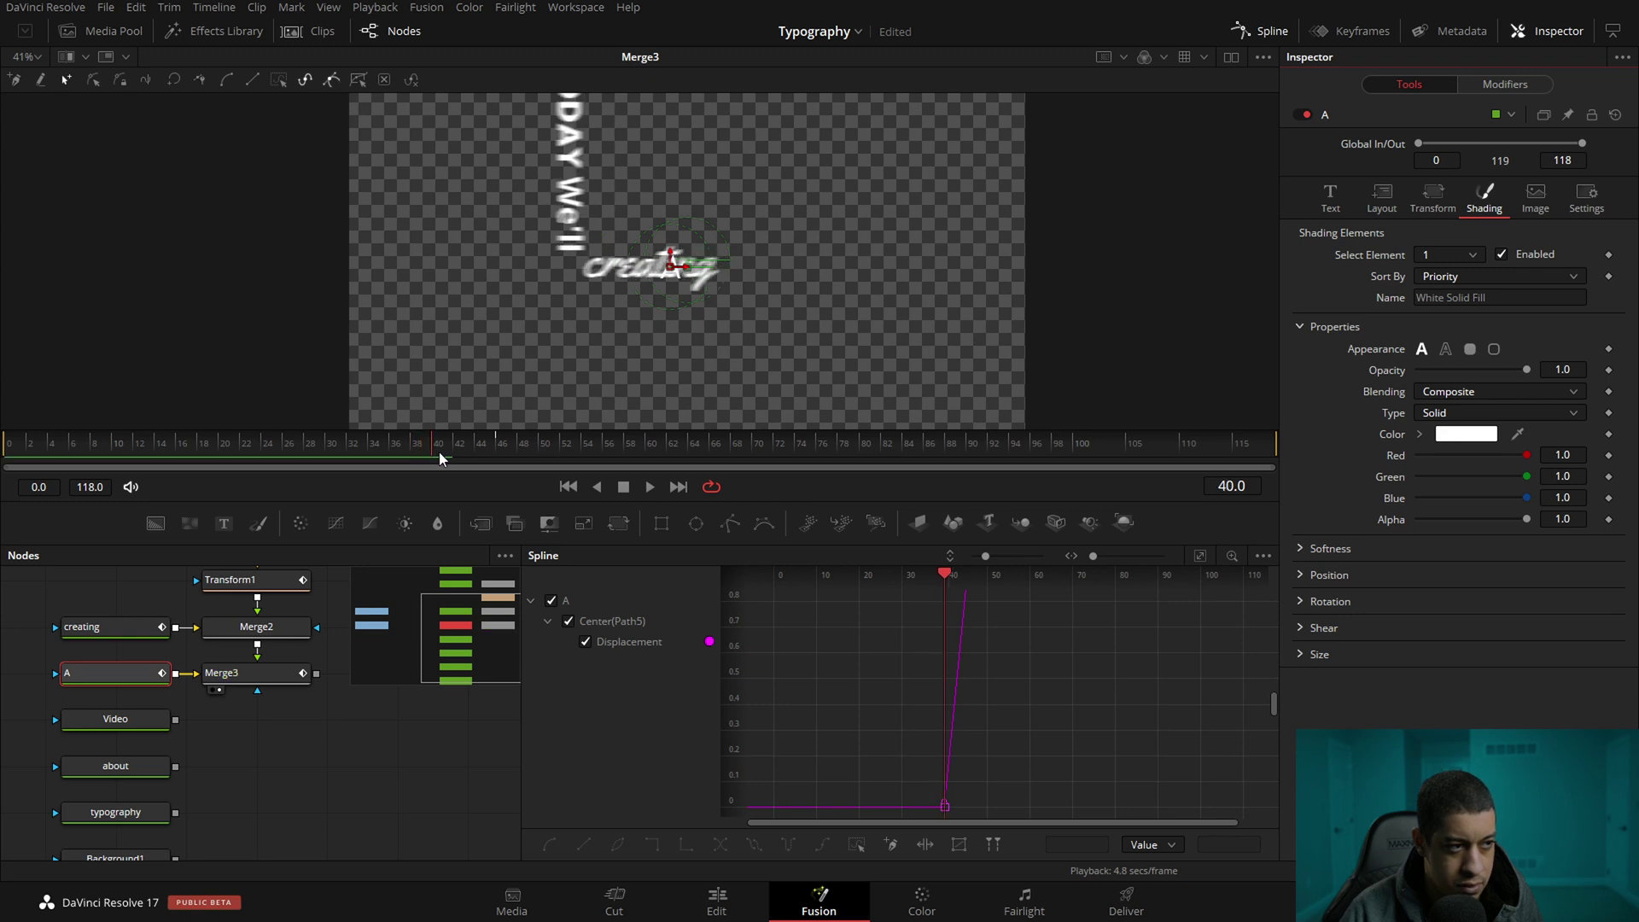
left_click(1609, 370)
left_click(468, 444)
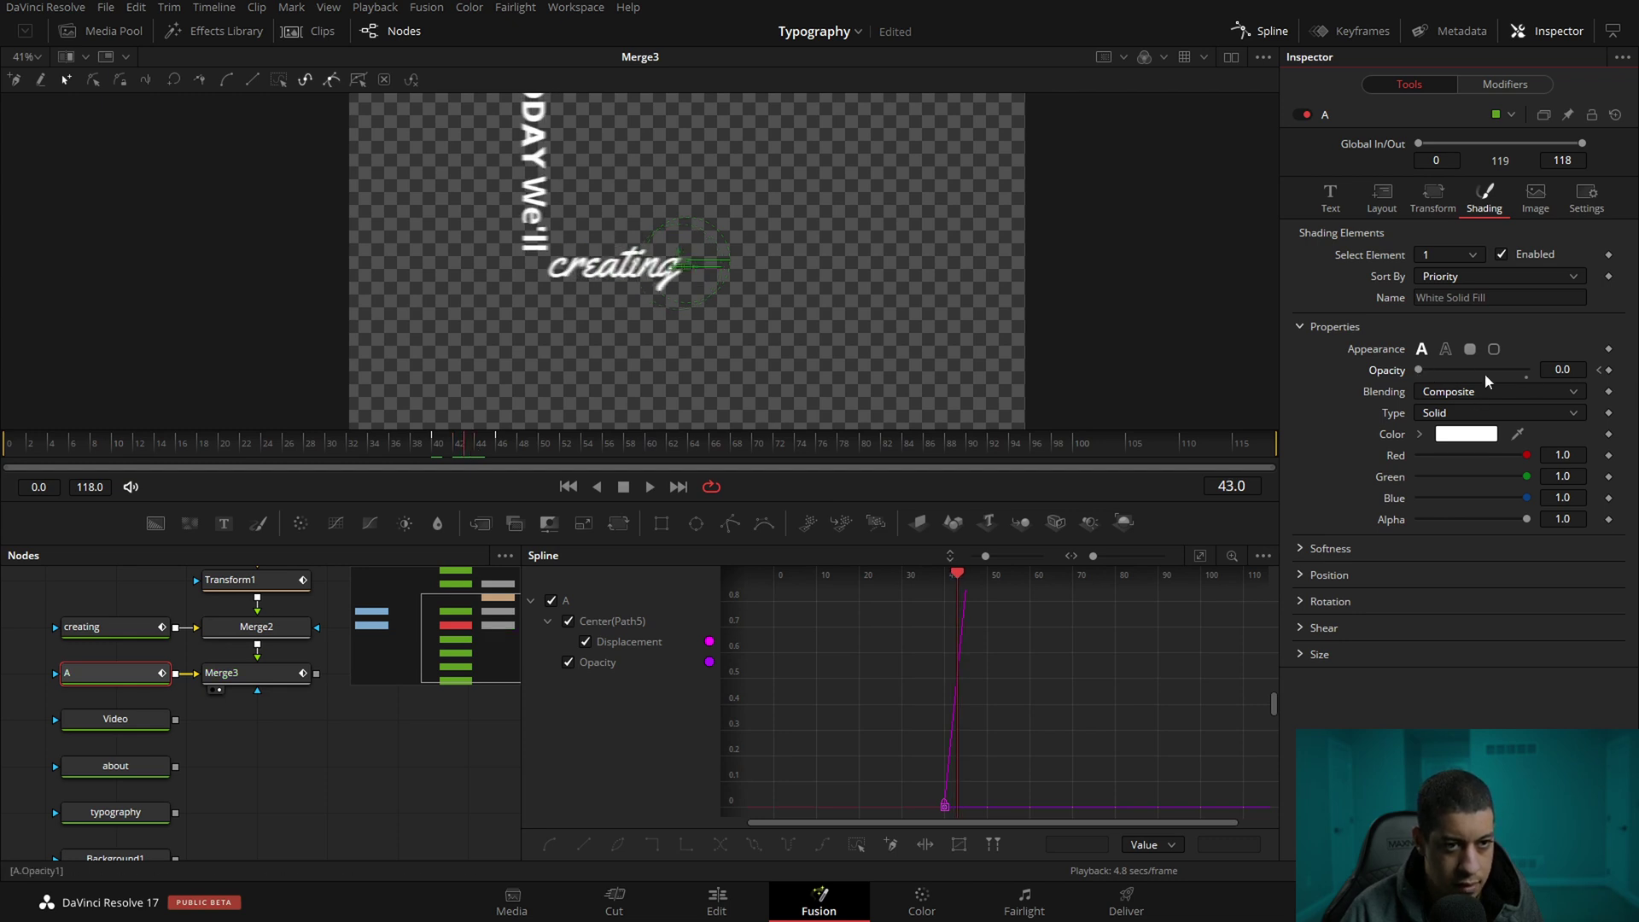
left_click(1527, 377)
Merge the Video text over Merge3's output and show the new merge in the viewer
left_click(373, 746)
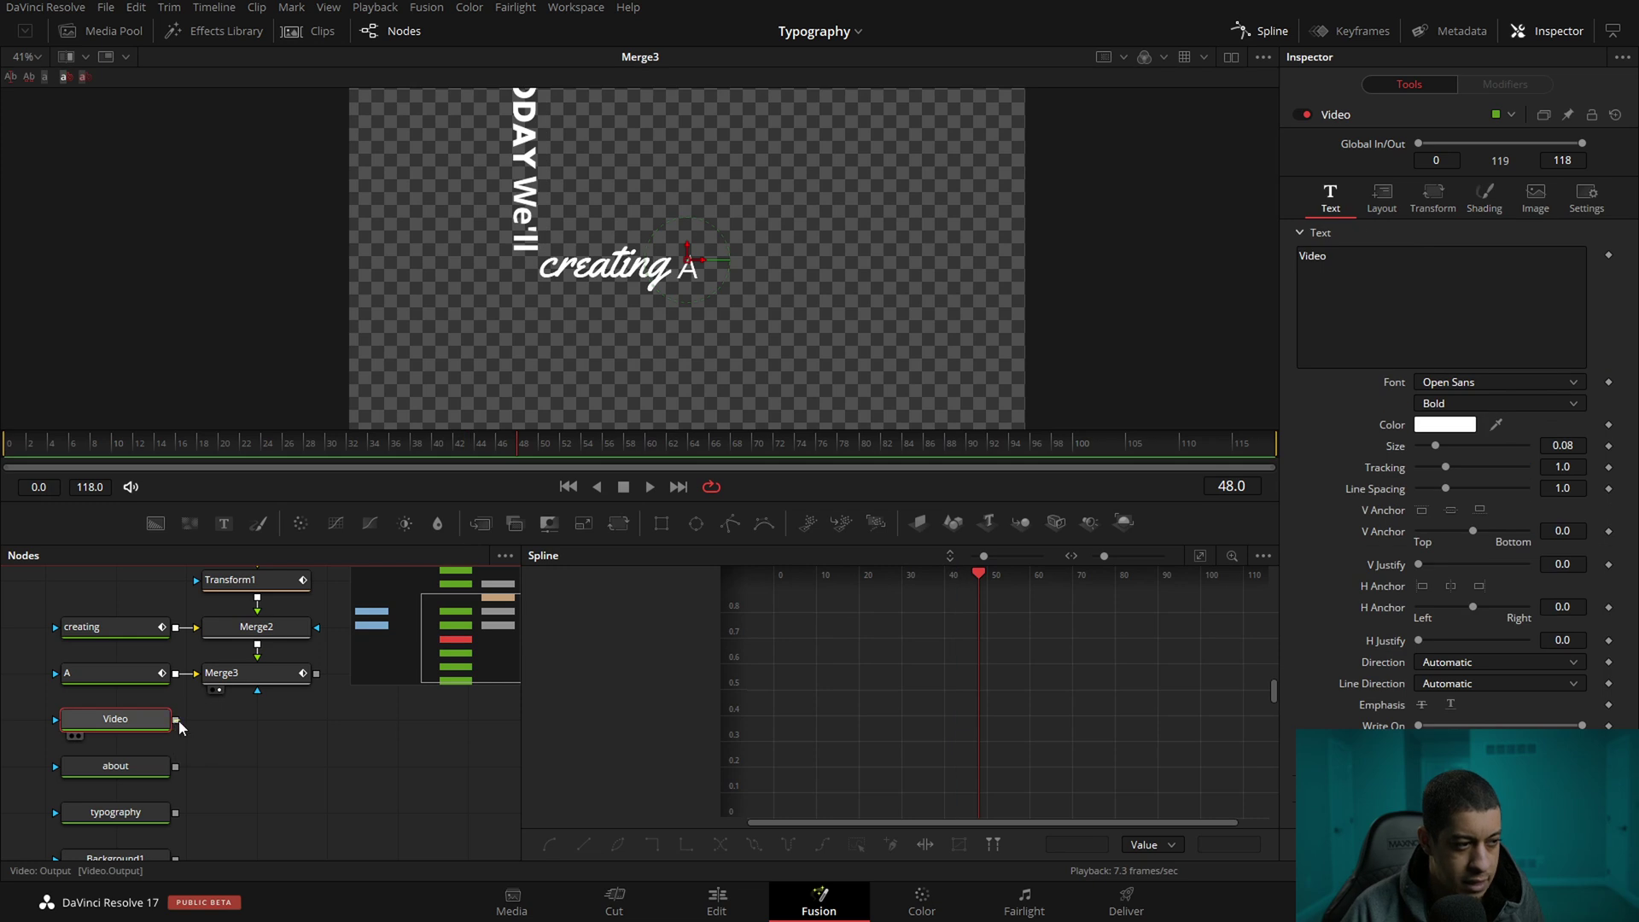
left_click_drag(177, 721, 316, 674)
key("1")
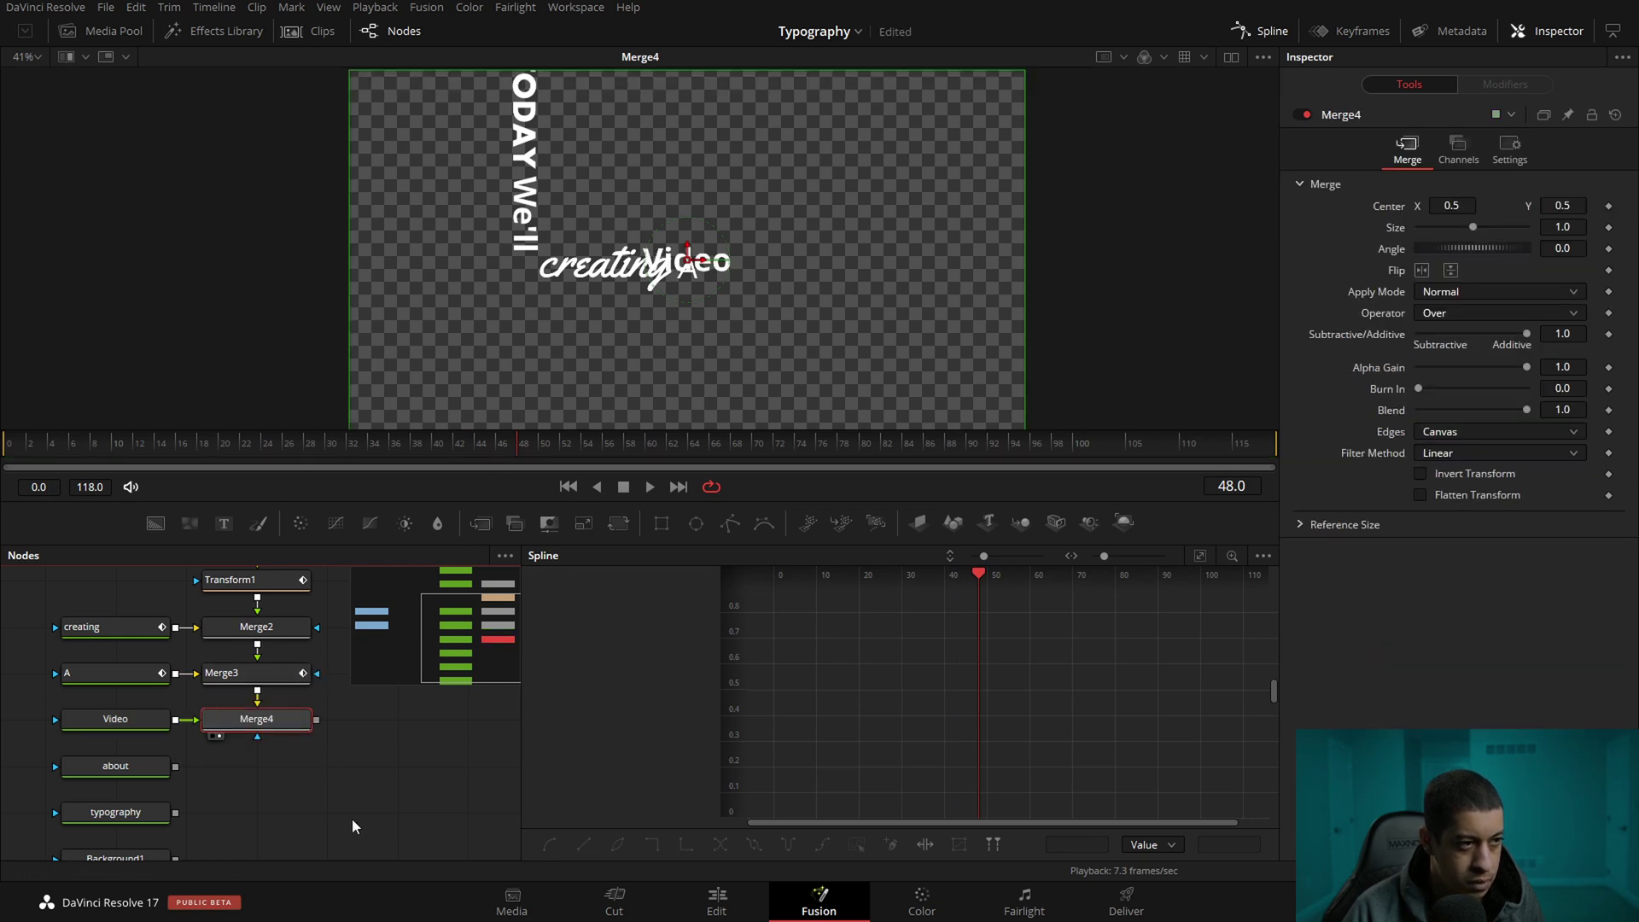
Move the Video text just below the A and change its font to Anton
left_click(116, 719)
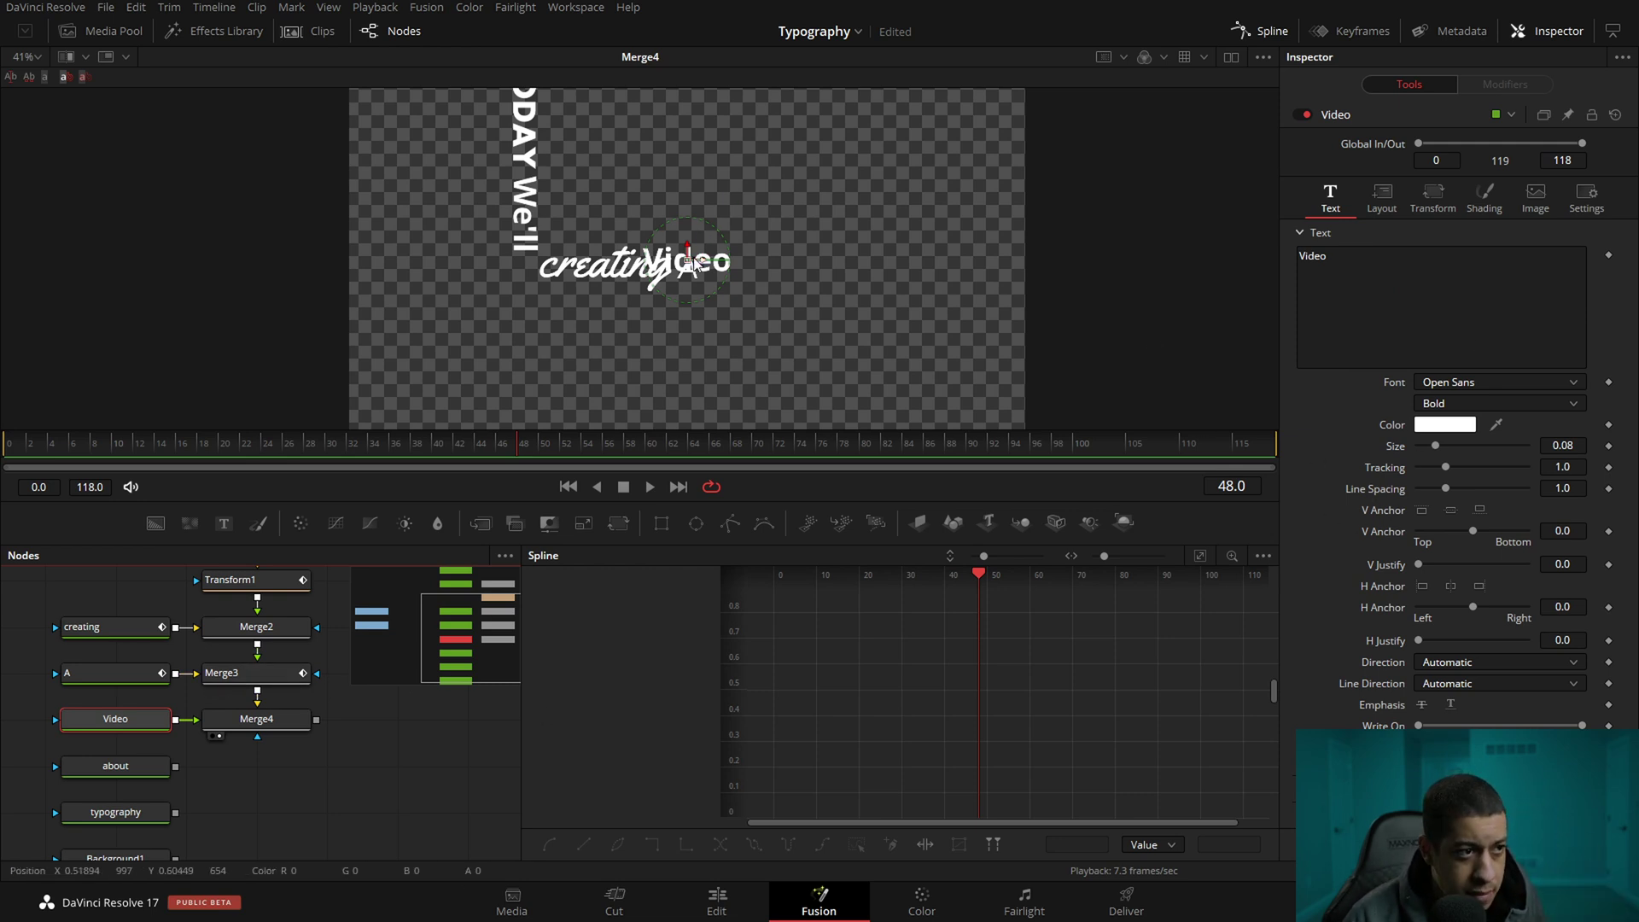
left_click_drag(688, 258, 680, 297)
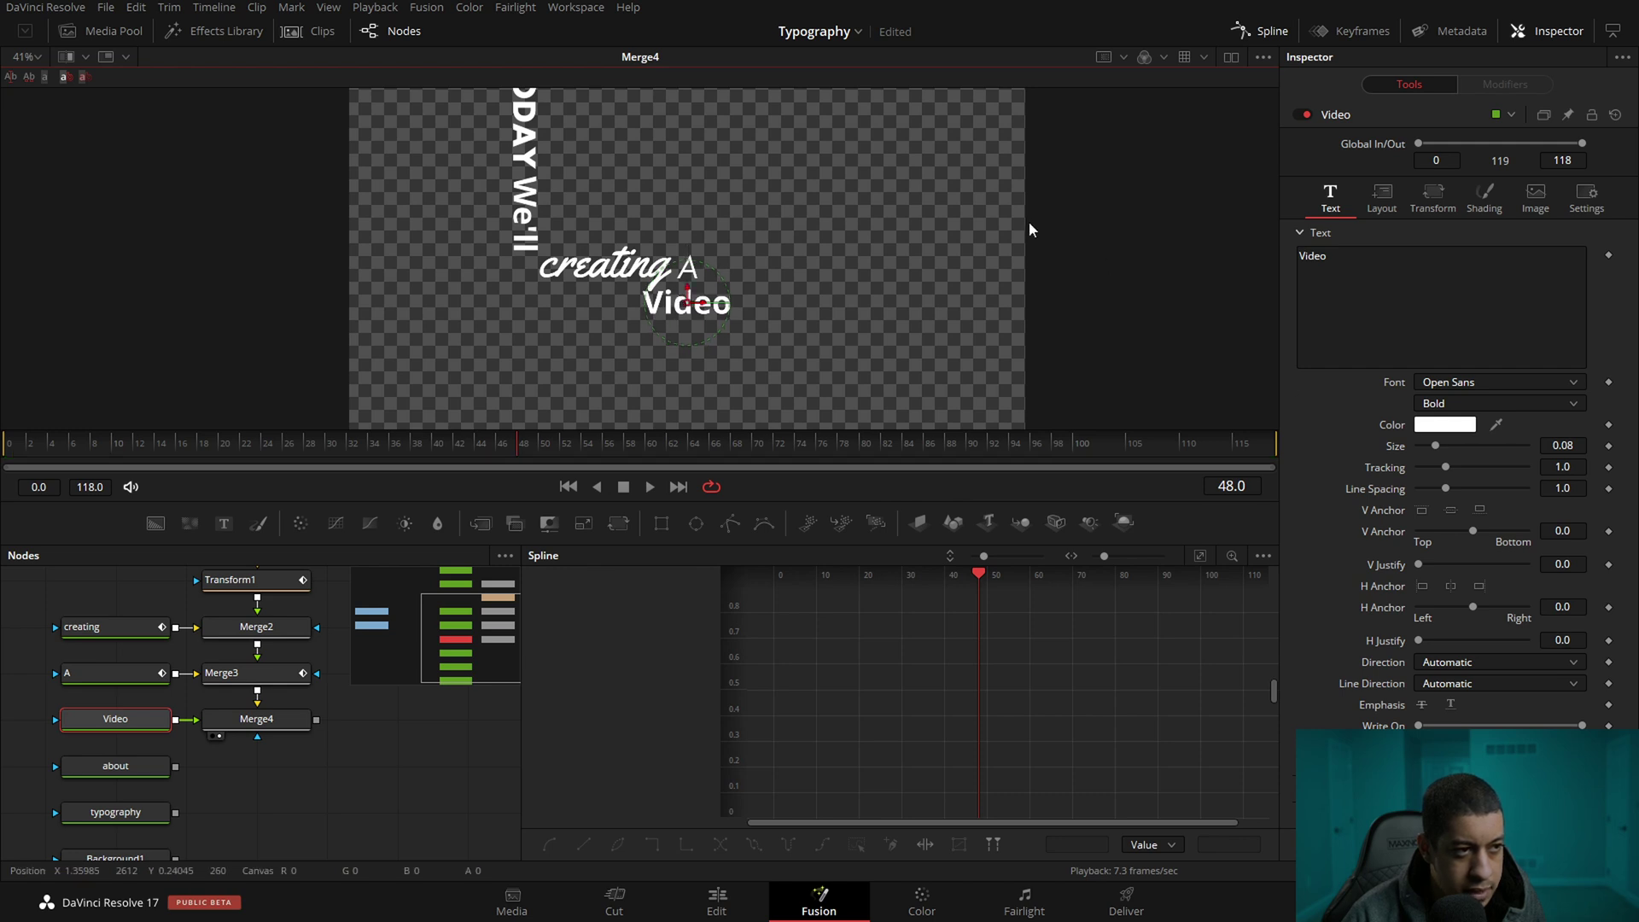
left_click(1575, 382)
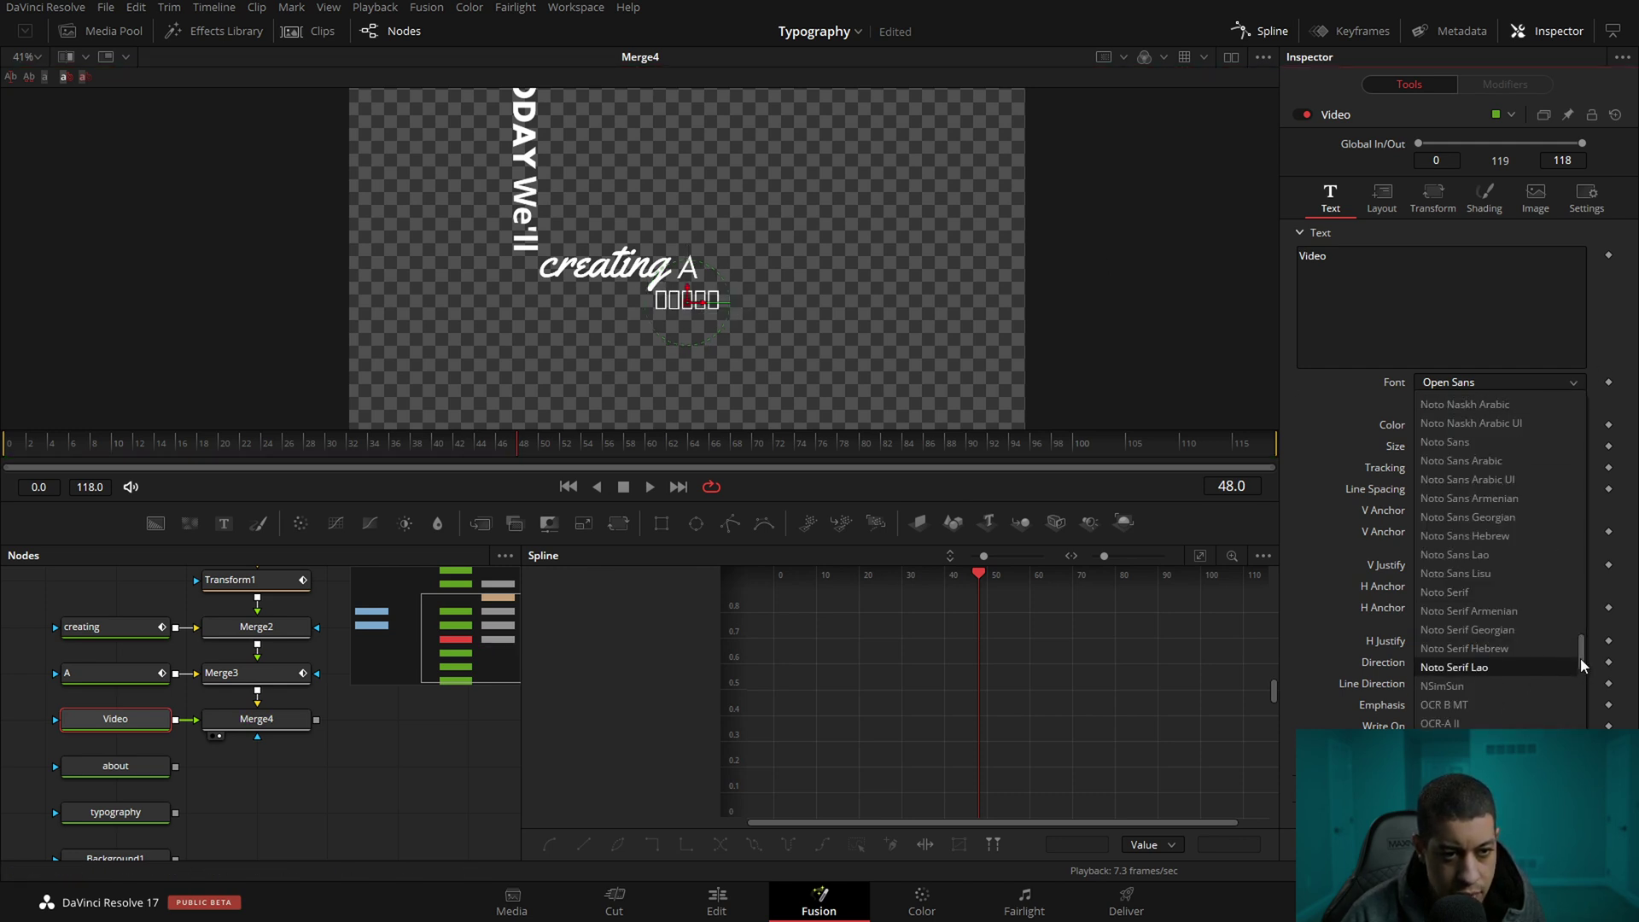
left_click(1435, 461)
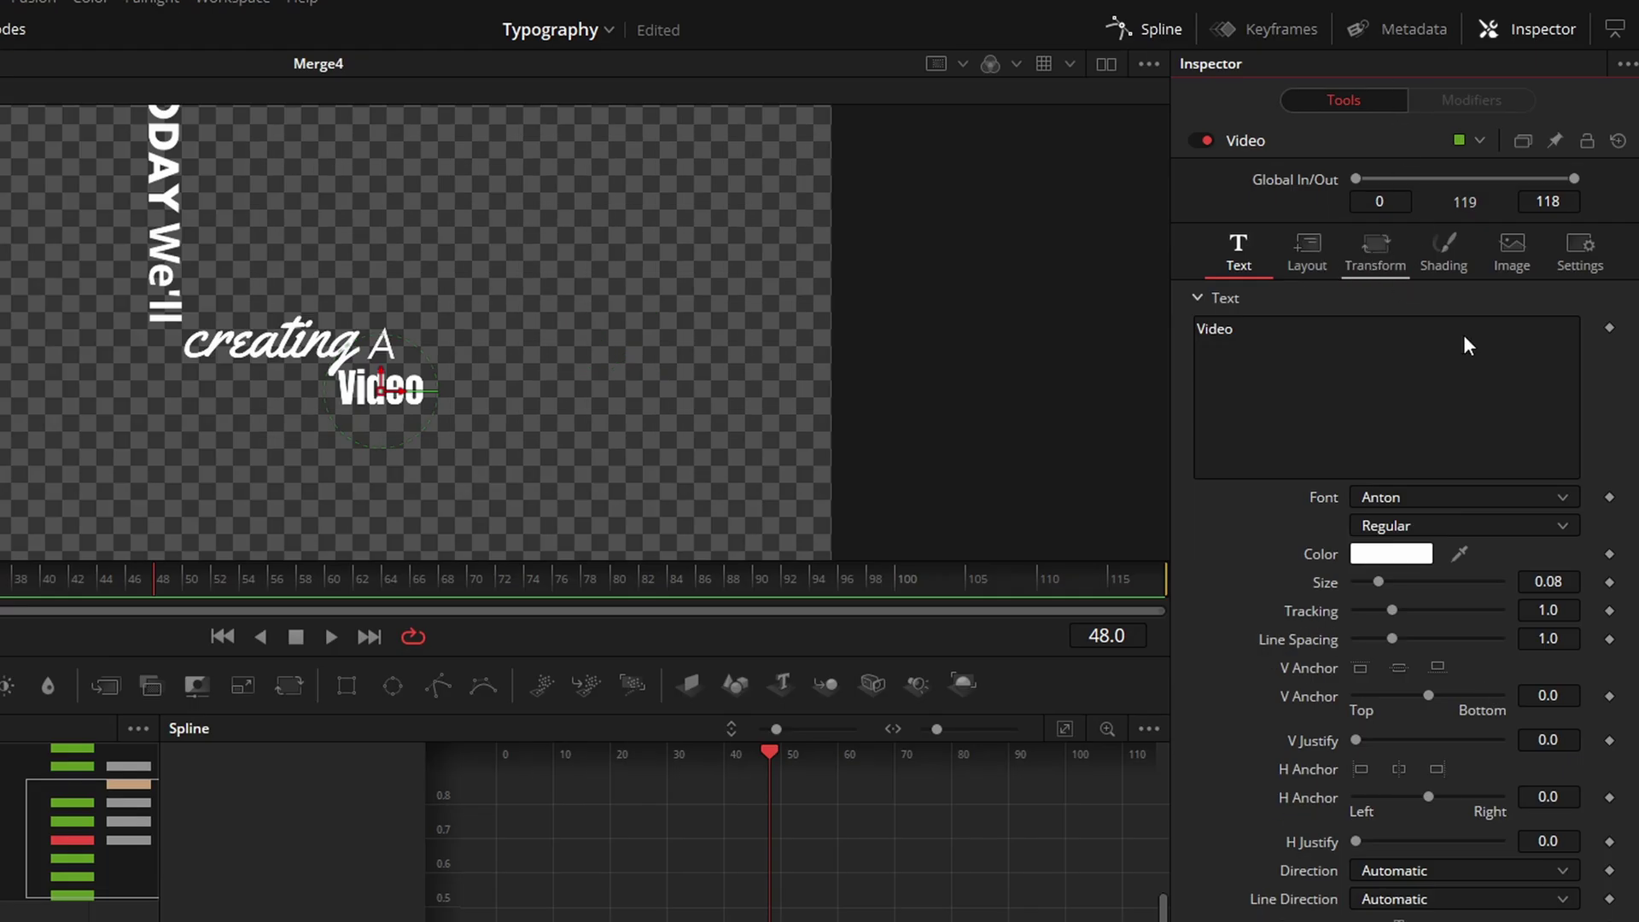
left_click(1376, 252)
left_click(1202, 453)
left_click_drag(1429, 568, 1398, 575)
key("ctrl+z")
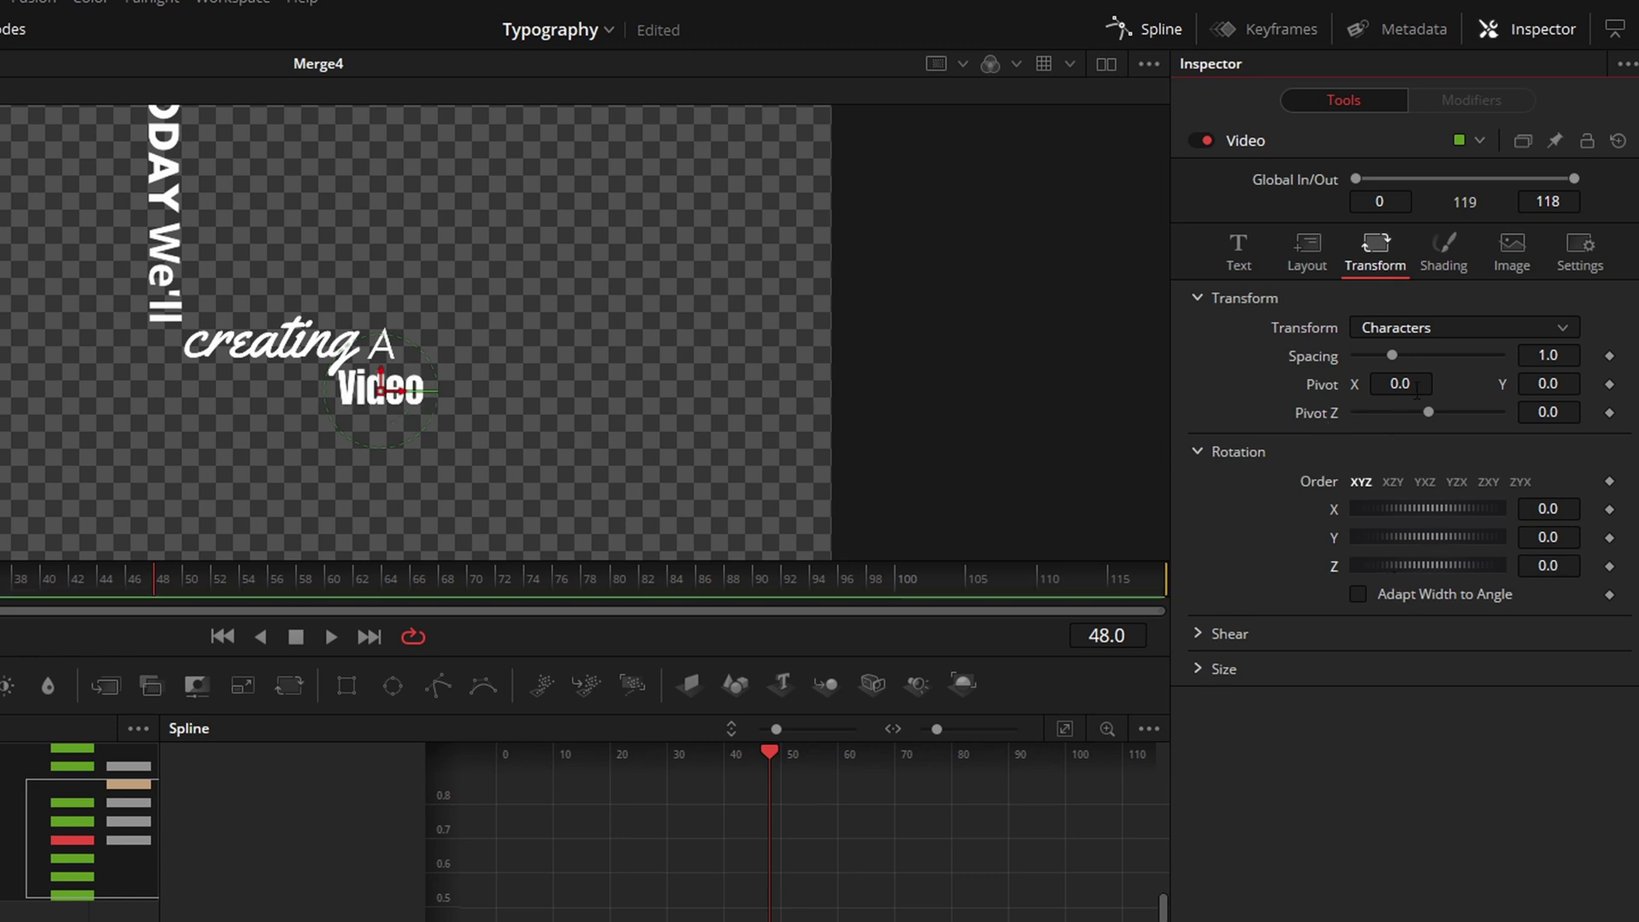
left_click(1307, 250)
left_click(1214, 478)
left_click_drag(1435, 594, 1392, 550)
key("ctrl+z")
key("ctrl+z")
key("ctrl+z")
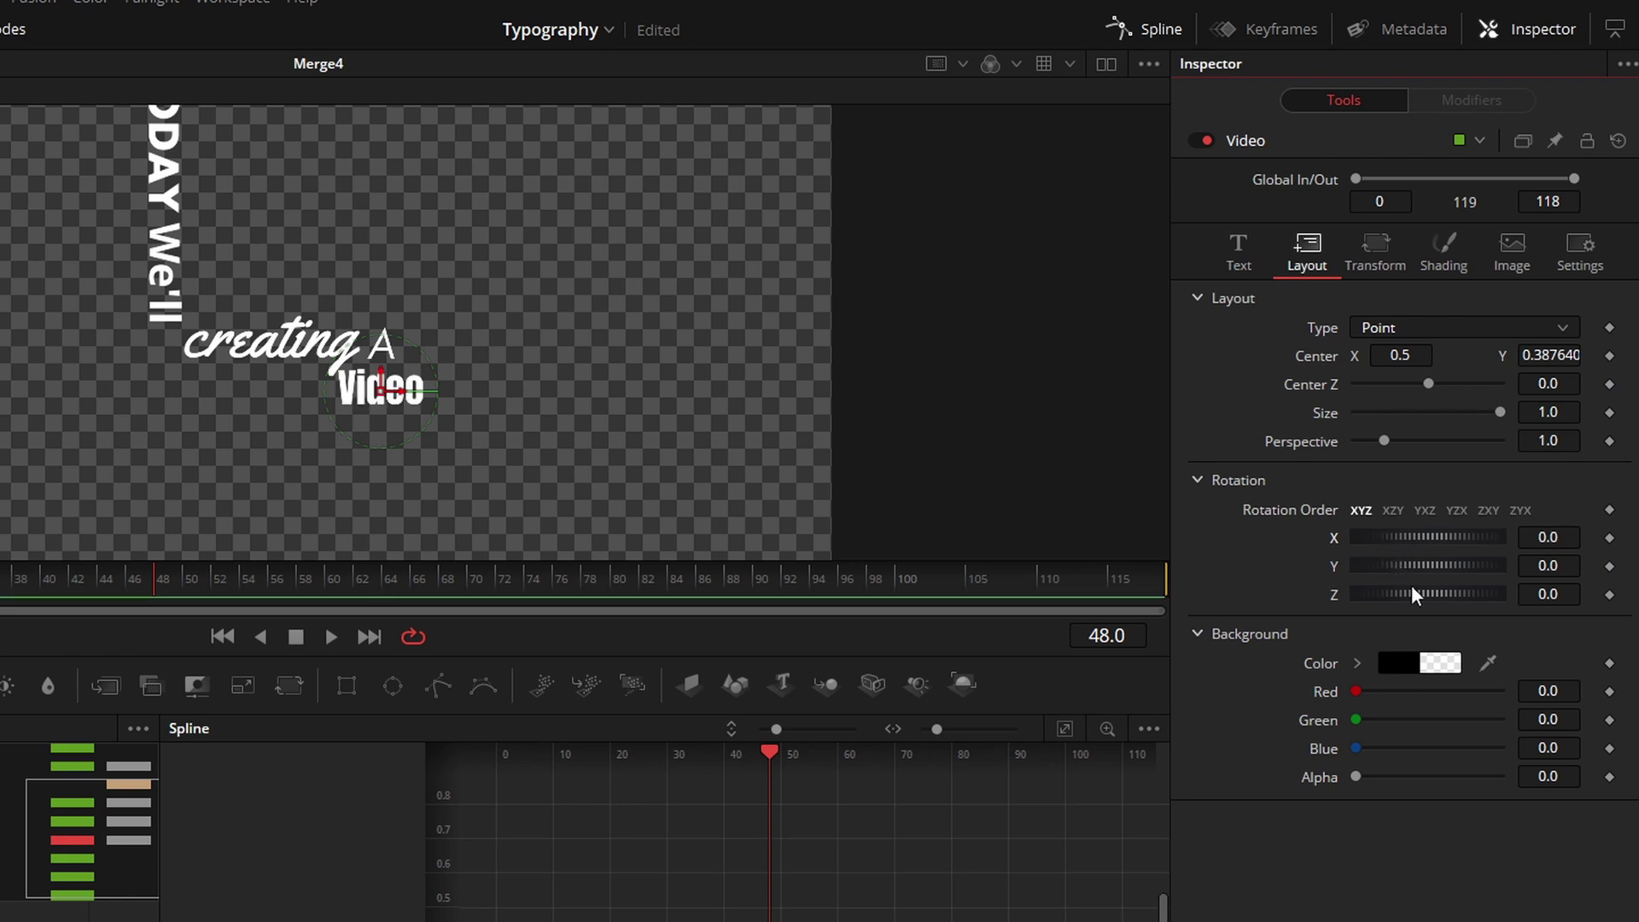
Set the Video text's vertical anchor to -1.0 and its layout X rotation to -88.9
left_click(1268, 255)
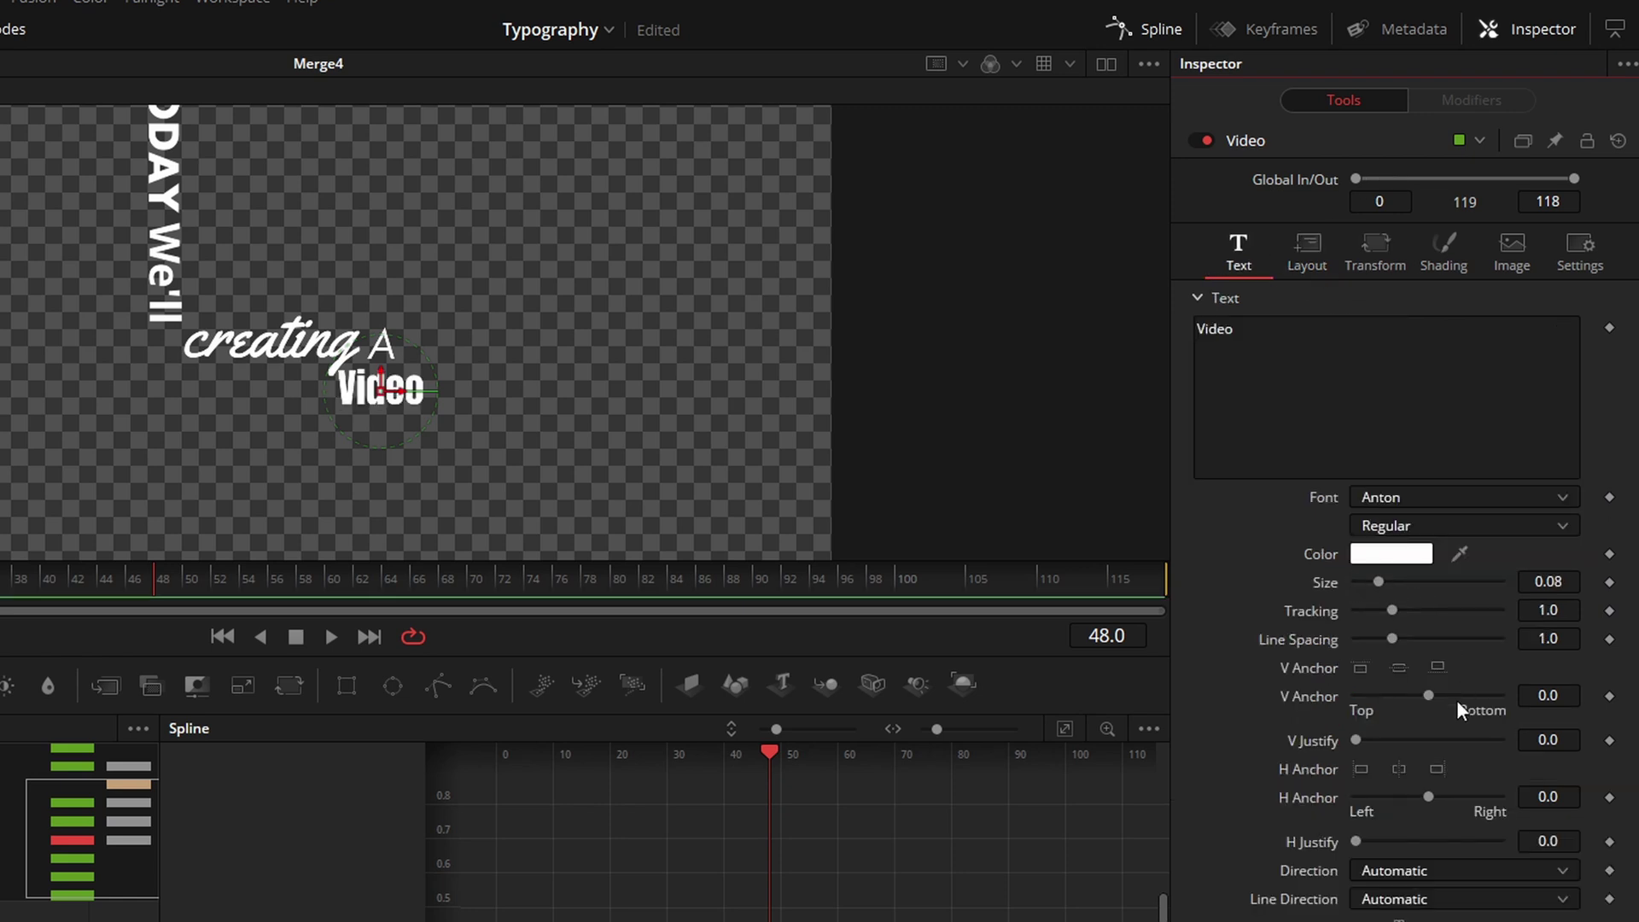
left_click(1361, 671)
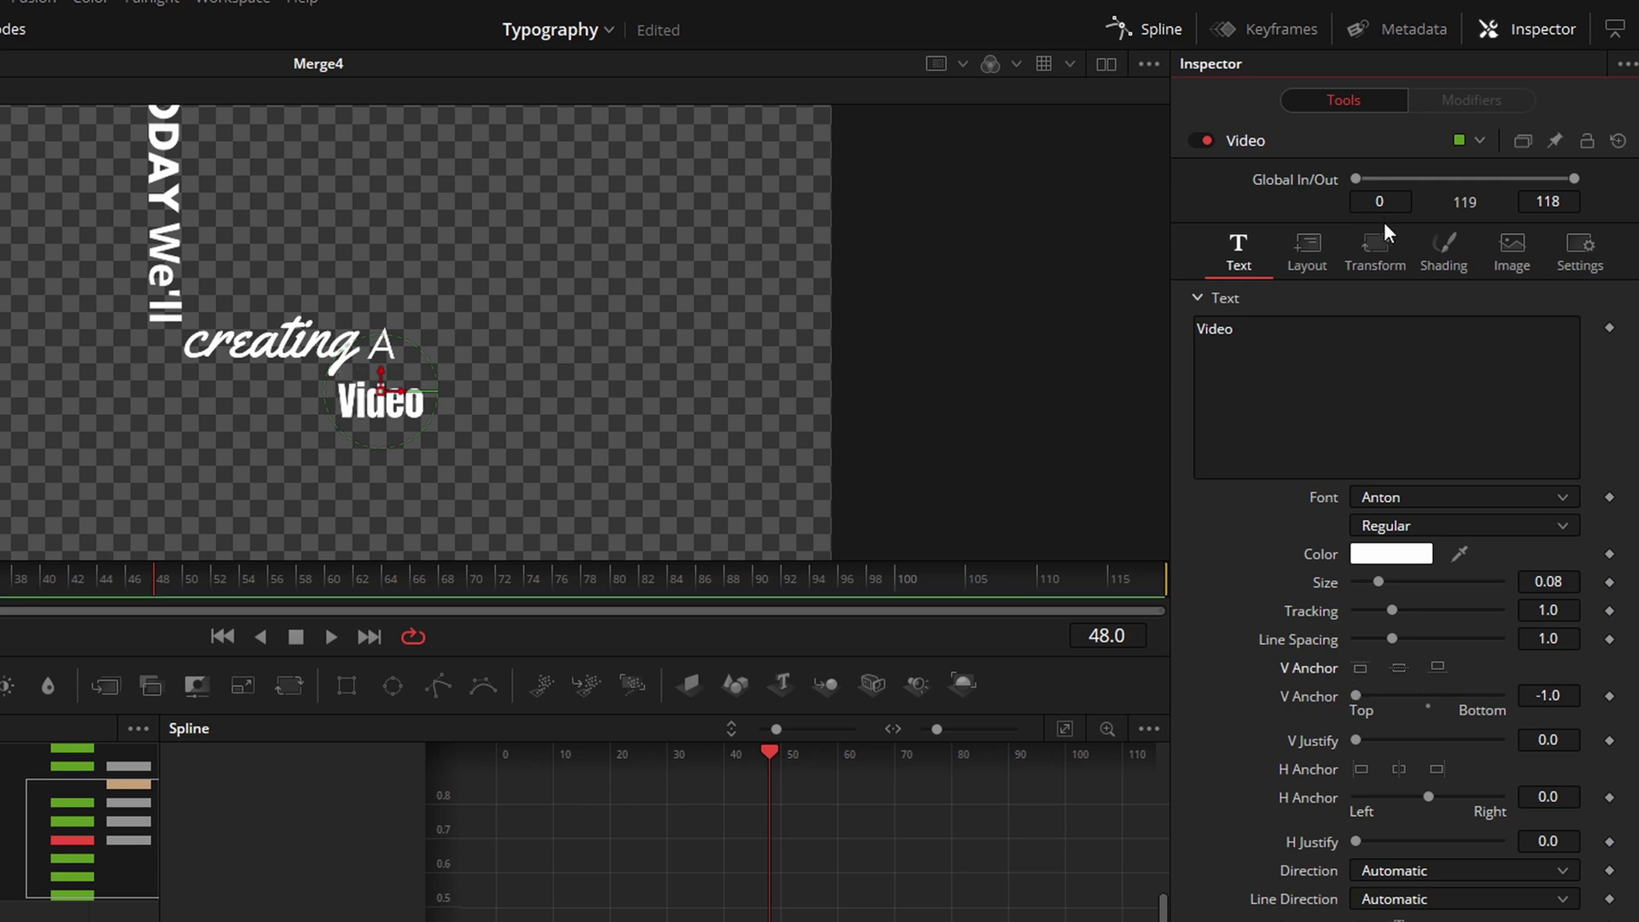
left_click(1374, 256)
left_click(1307, 255)
mouse_move(1438, 540)
left_mouse_down()
mouse_move(1396, 540)
mouse_move(1417, 531)
left_mouse_up()
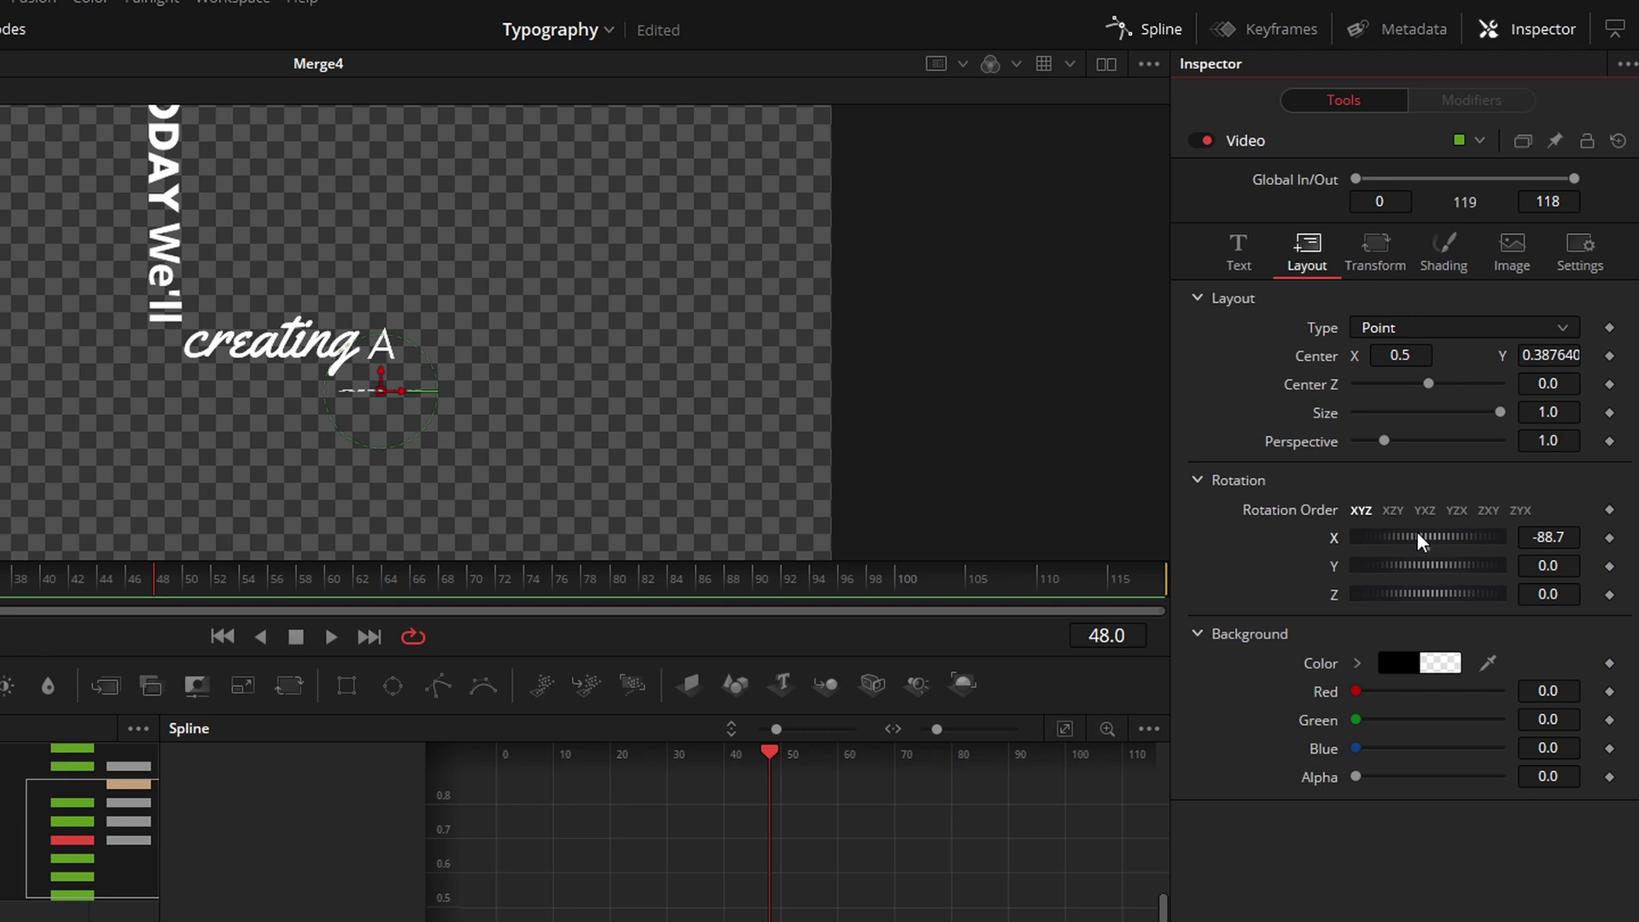
left_click(1566, 534)
left_click_drag(1555, 538, 1564, 537)
Move the flattened Video text up to Center Y 0.448314, close beneath the A
left_click_drag(382, 381, 390, 224)
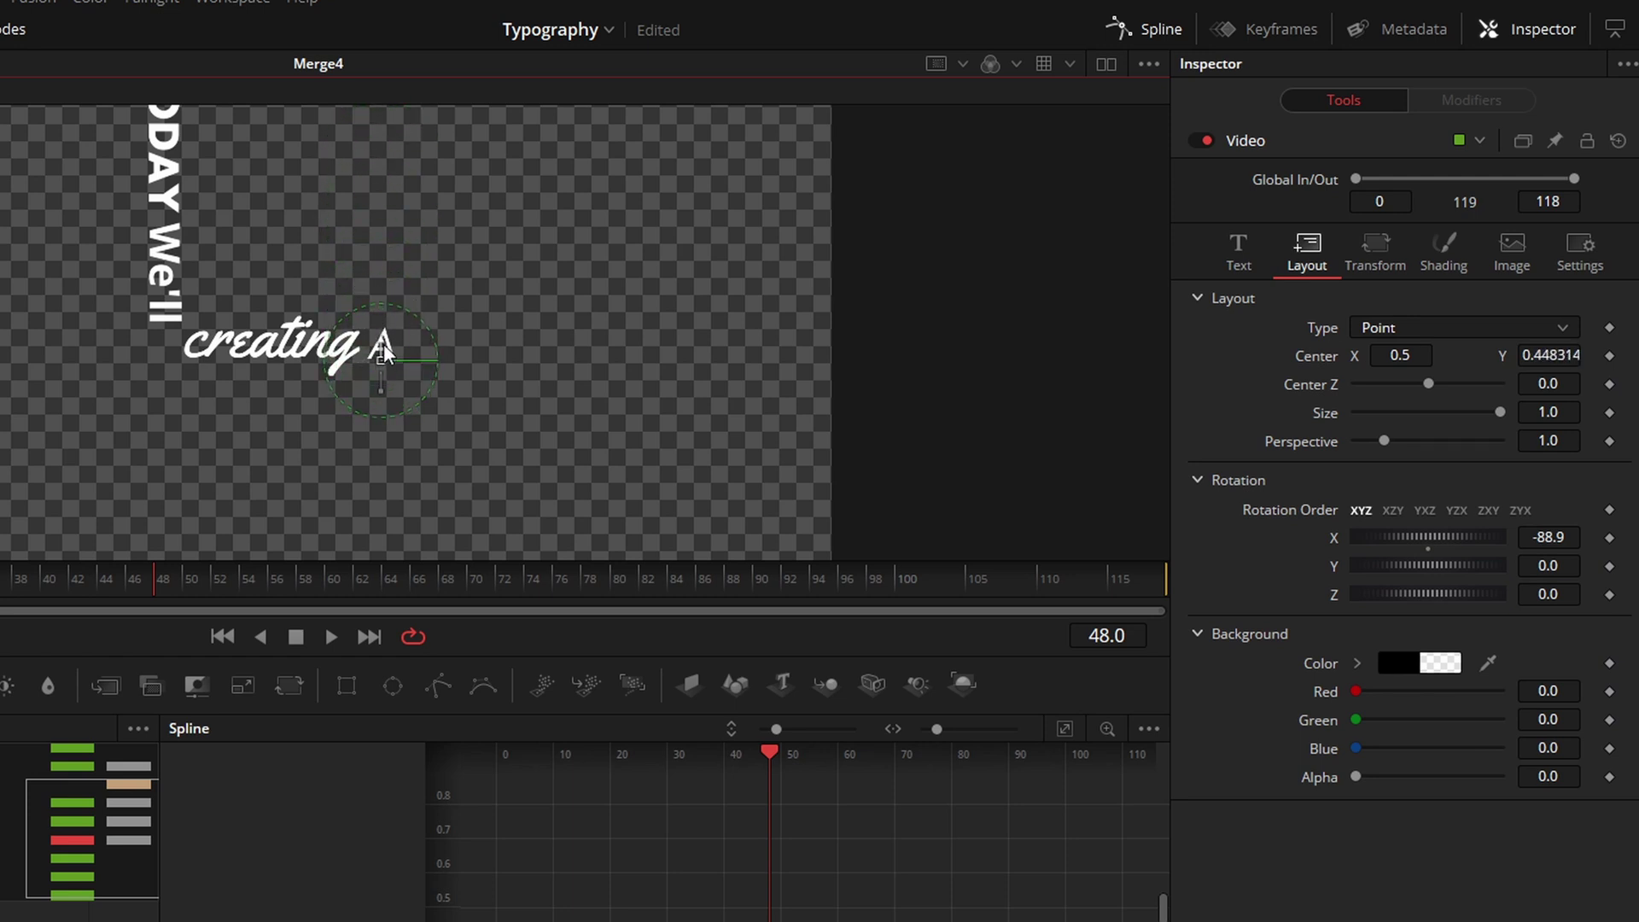
left_click(4, 841)
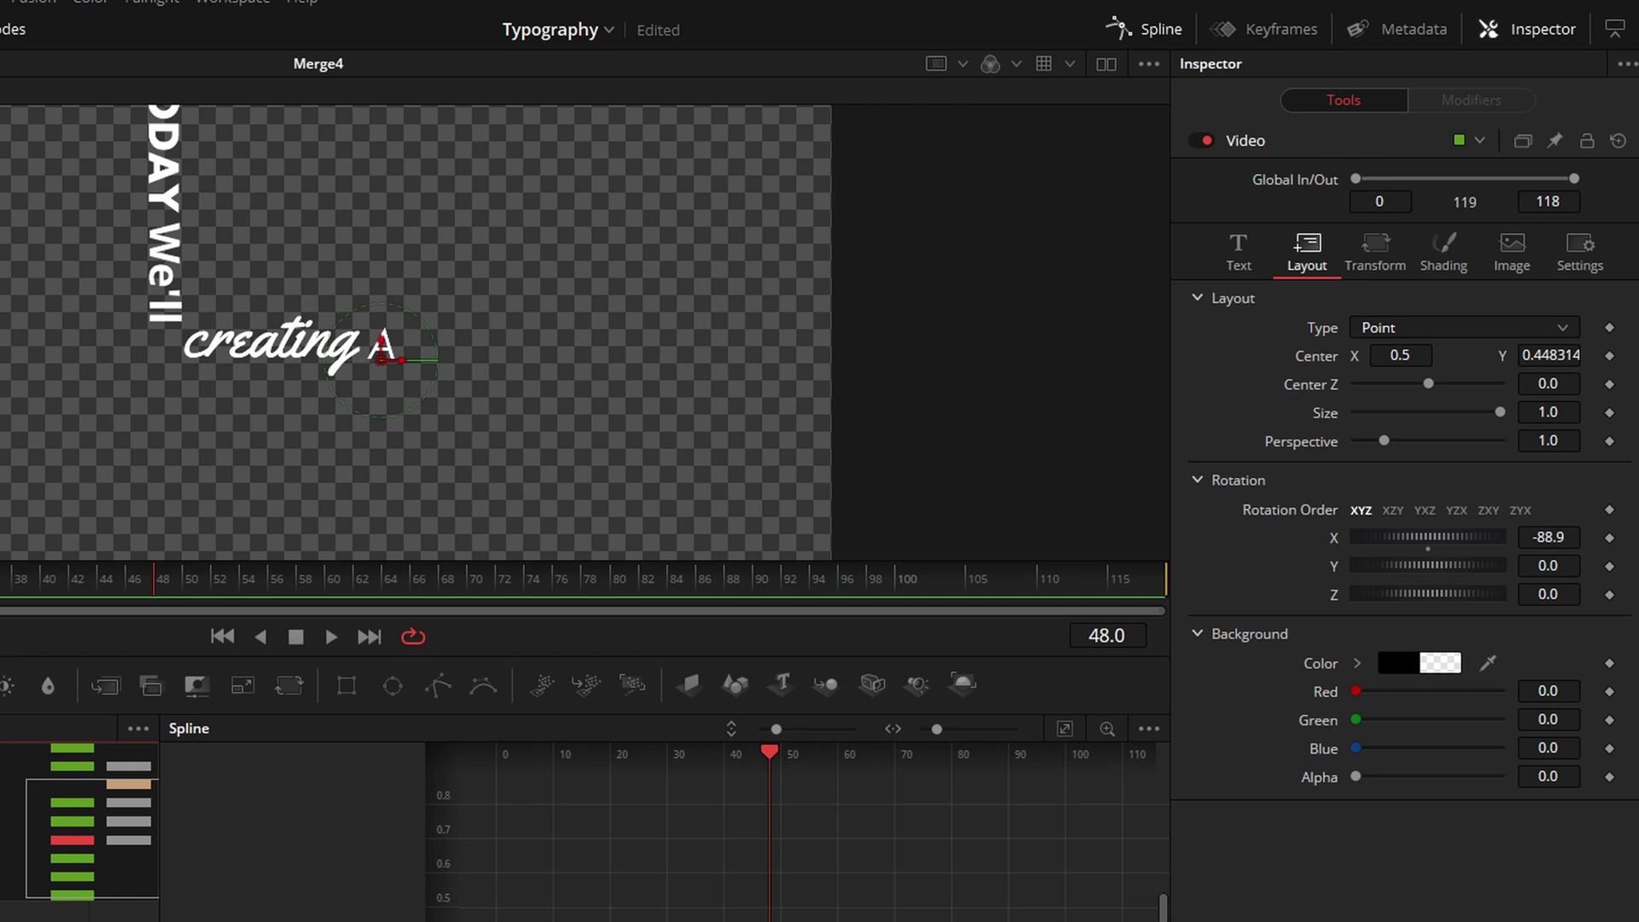
left_click(77, 828)
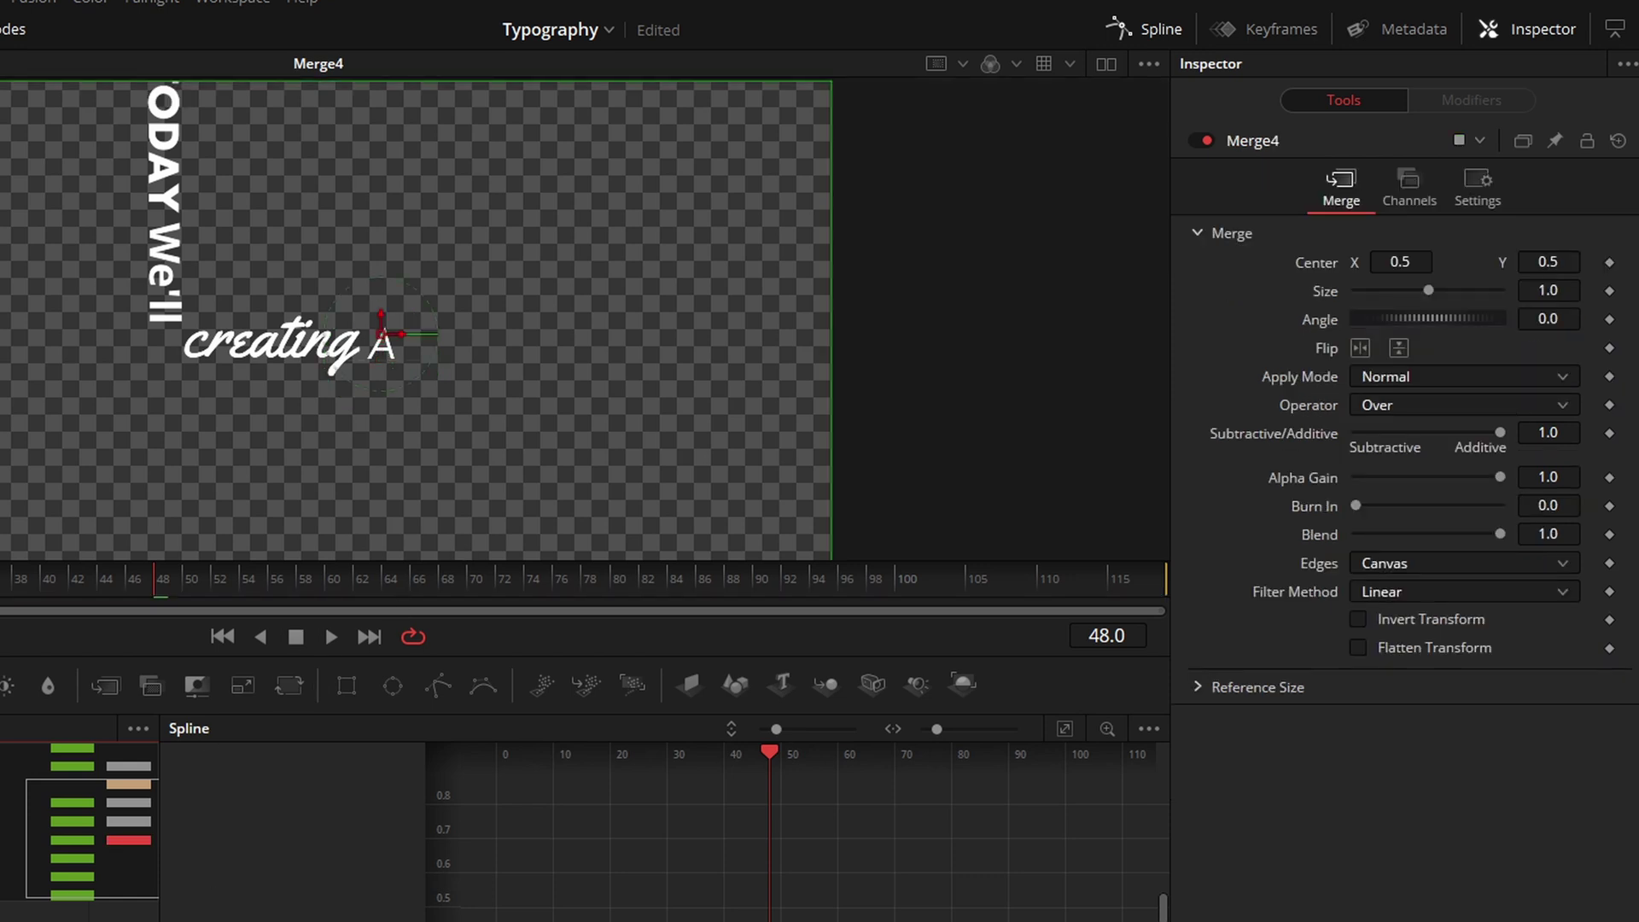
left_click(72, 840)
Keyframe the Video text's X rotation at frame 52 and set it to 10 at frame 57
left_click_drag(147, 588, 216, 589)
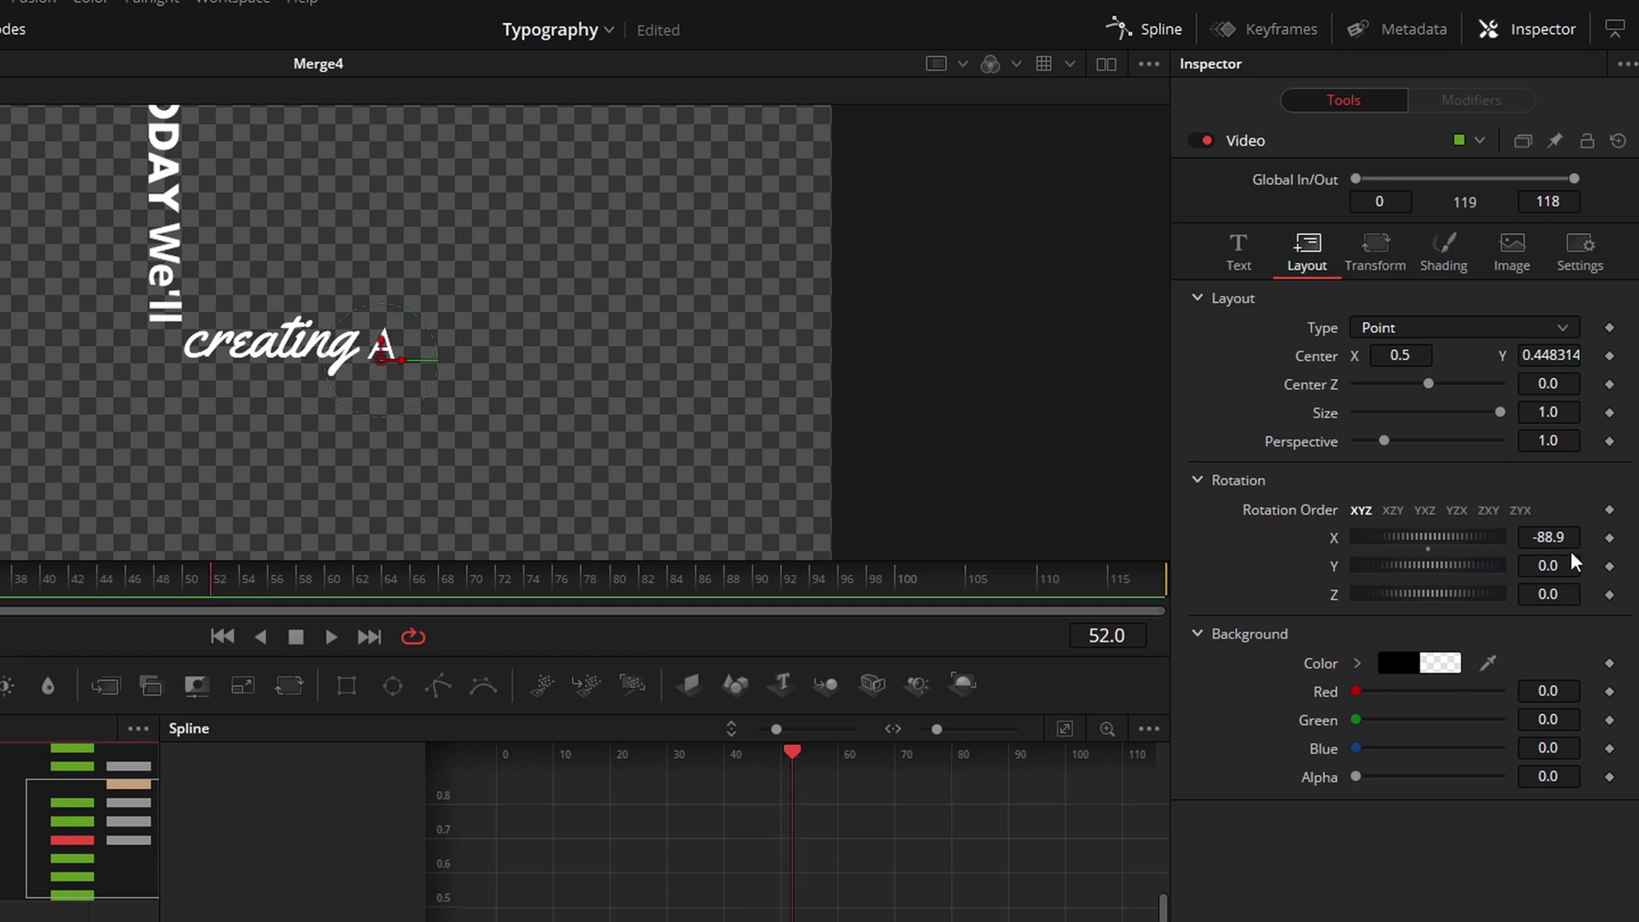
left_click(1610, 538)
left_click_drag(224, 589, 295, 608)
left_click(1573, 537)
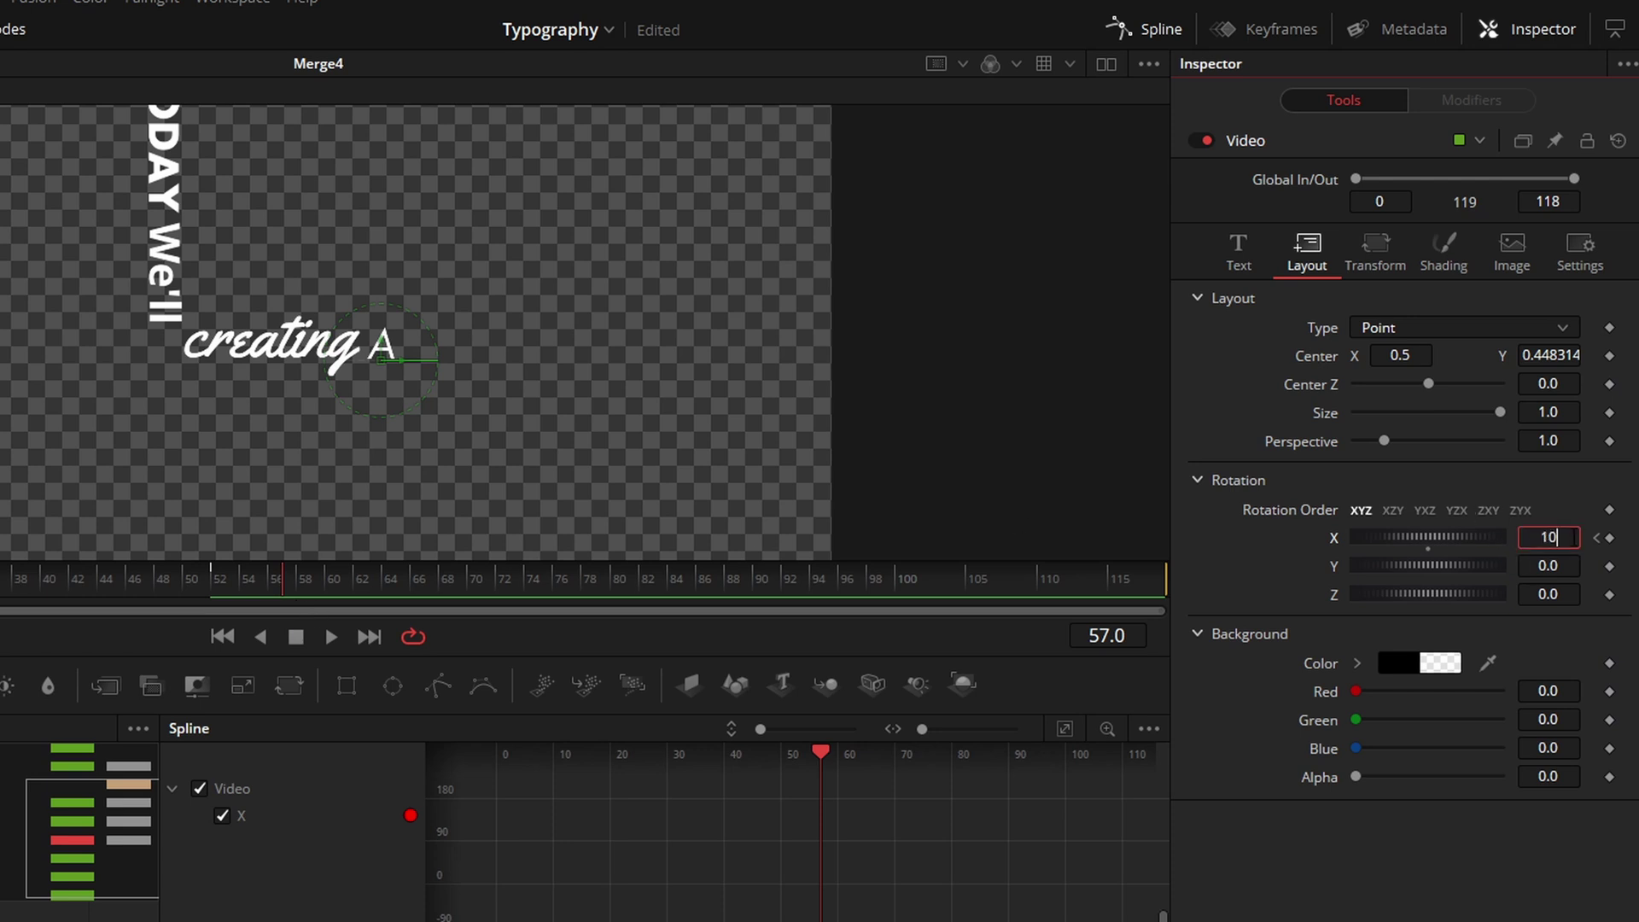
key("Tab")
Set the Video text's X rotation to -10 at frame 61
left_click_drag(284, 587, 316, 591)
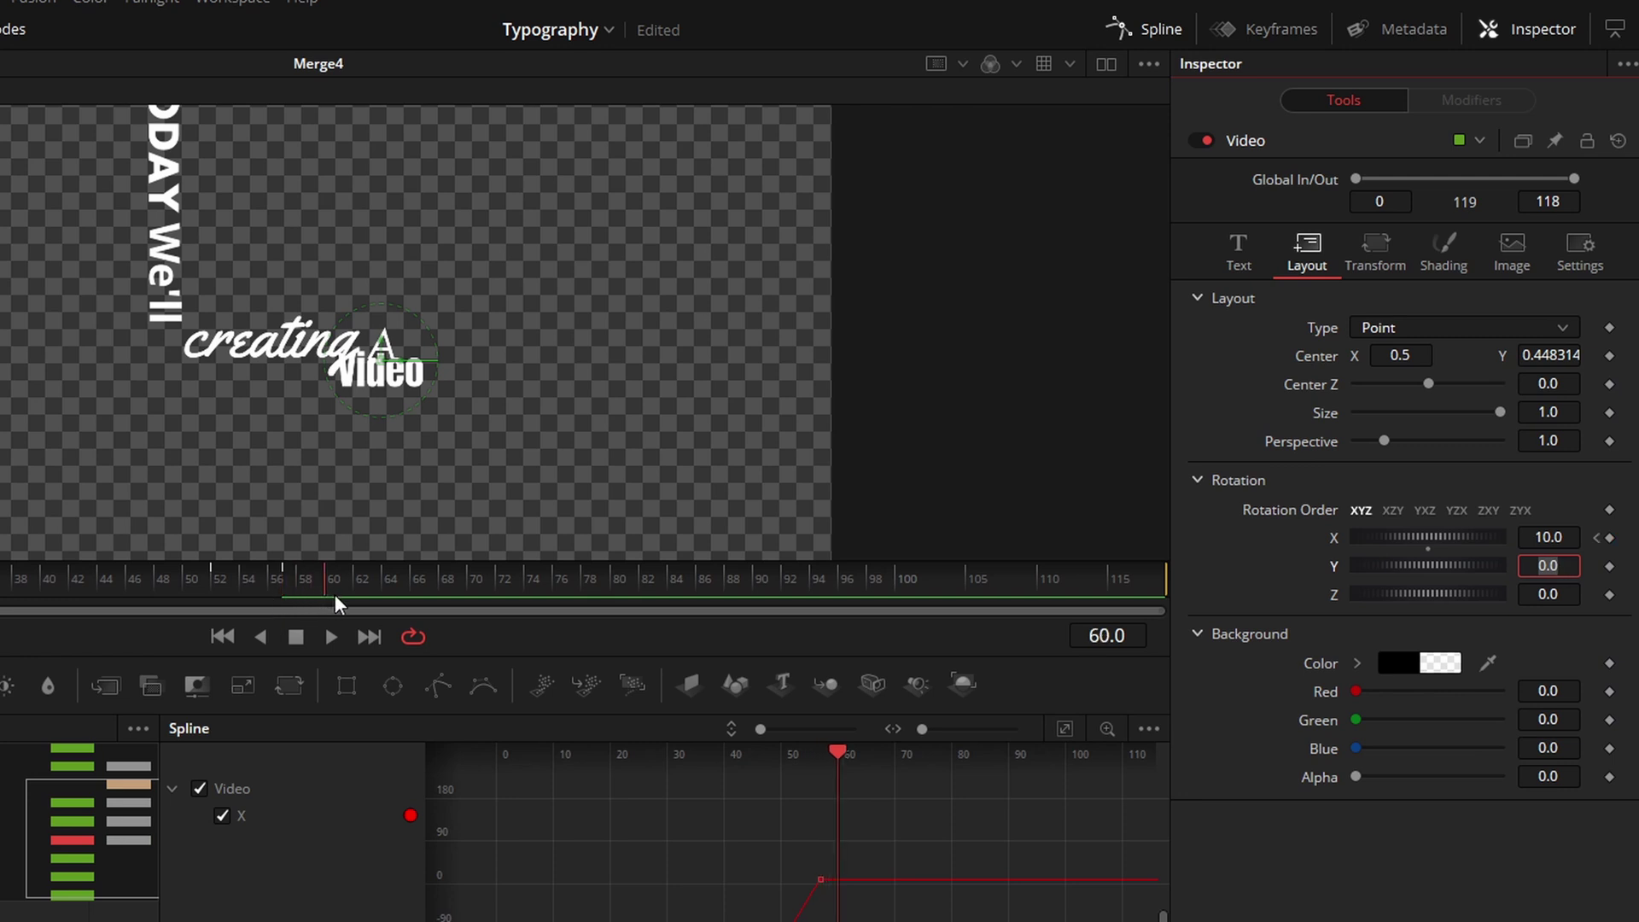
key("space")
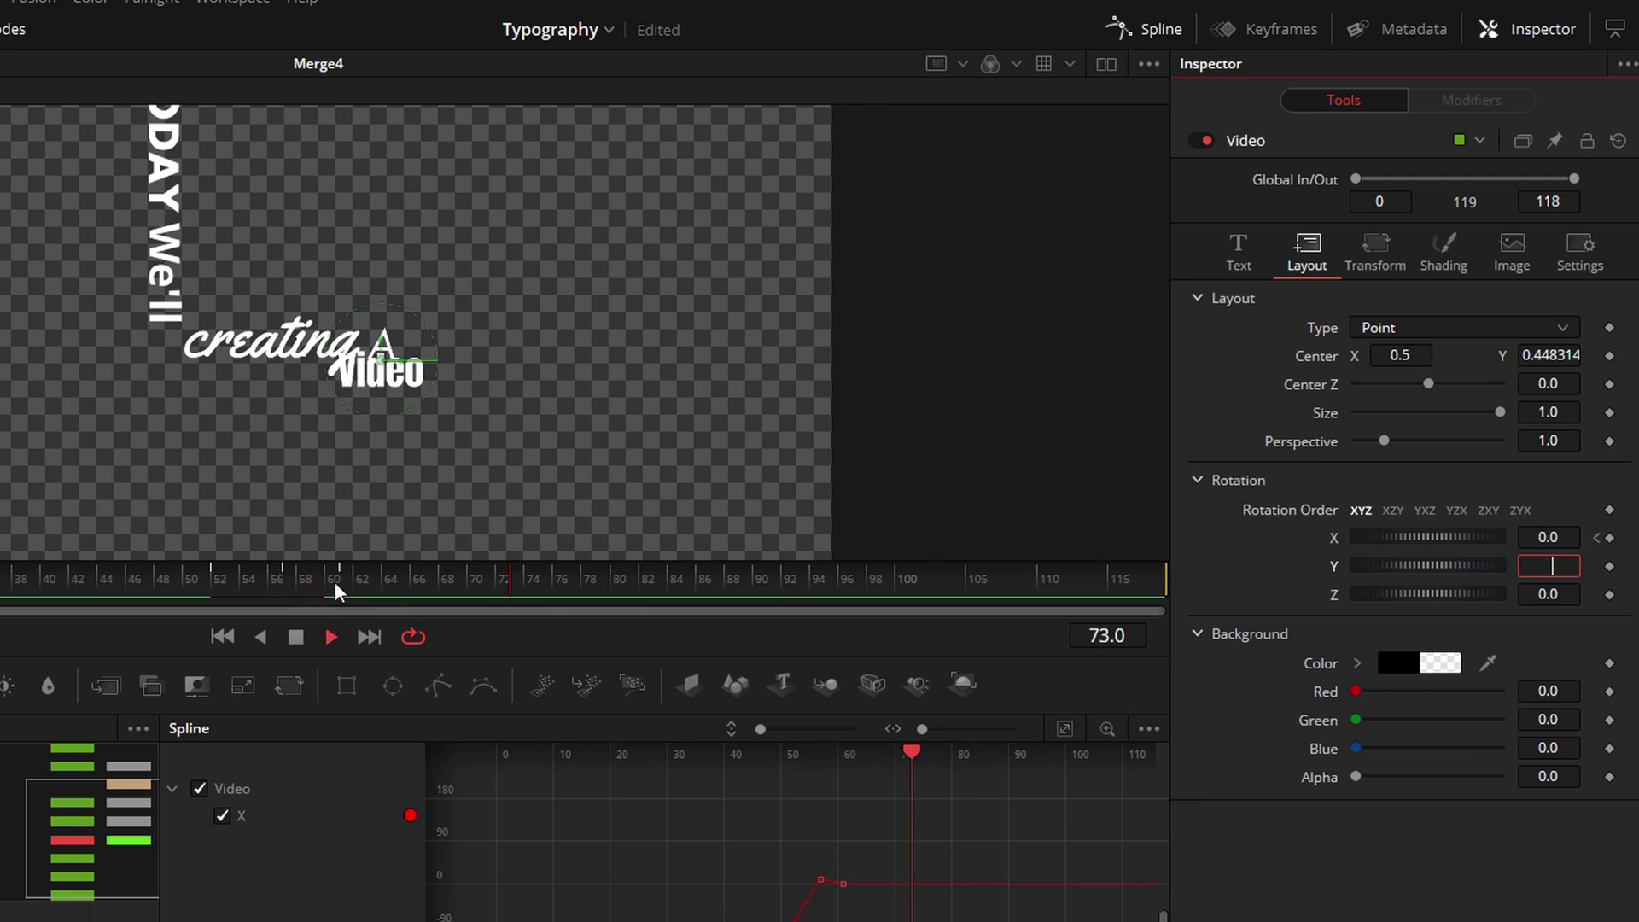
mouse_move(335, 581)
left_mouse_down()
mouse_move(147, 591)
mouse_move(380, 596)
mouse_move(346, 582)
left_mouse_up()
left_click(294, 644)
left_click(1550, 537)
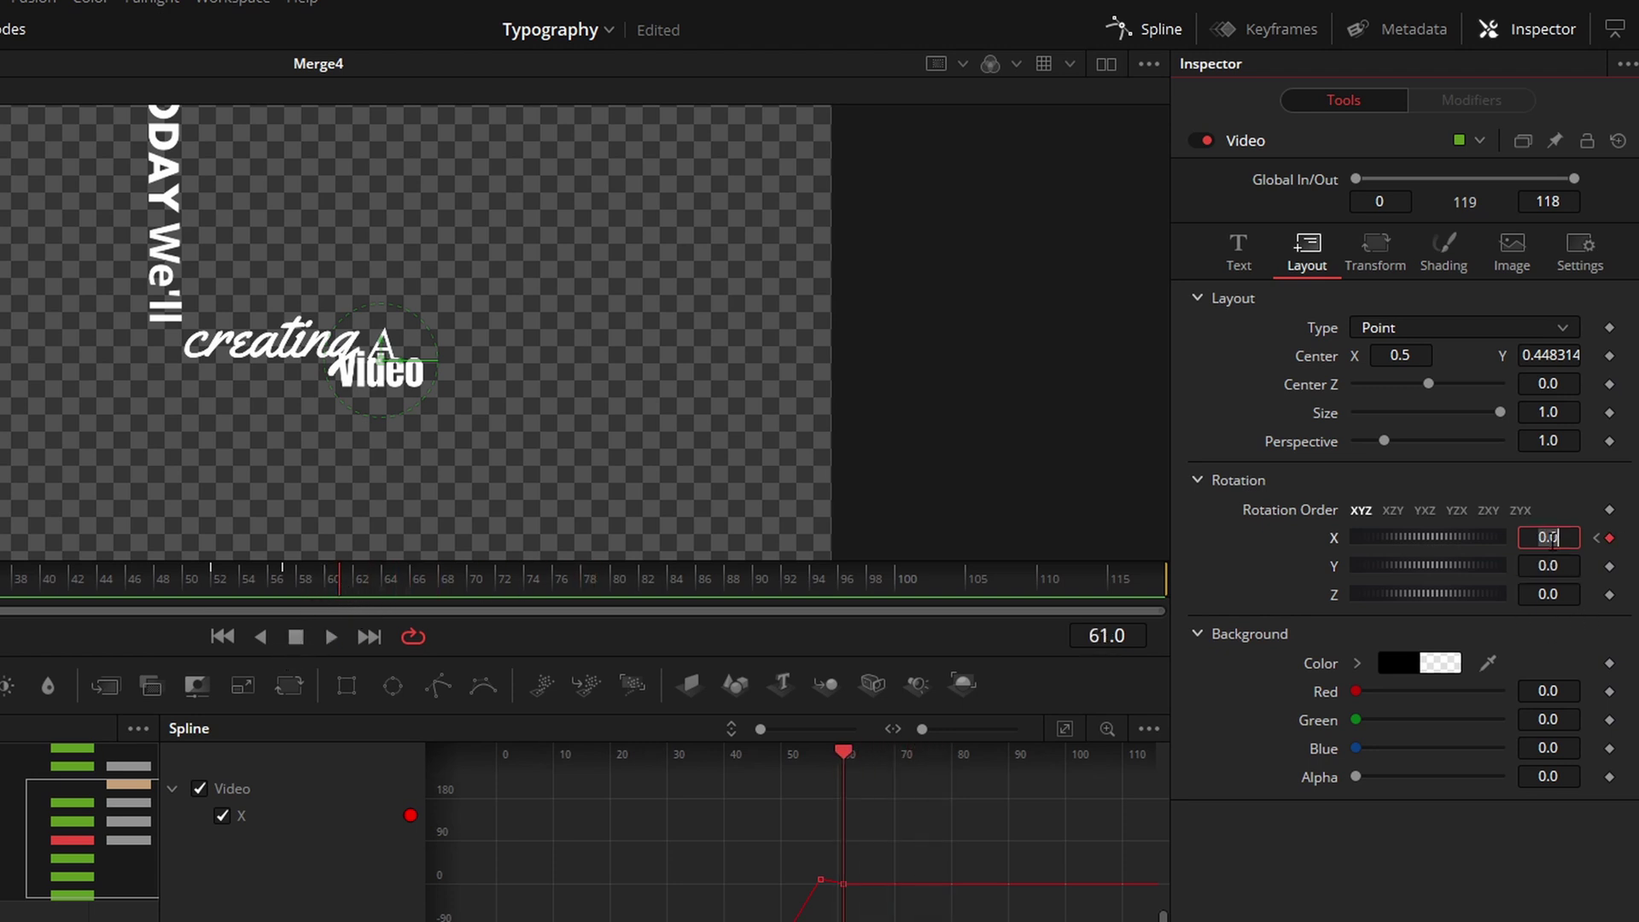
type("-10")
key("Tab")
Set the Video text's X rotation to 0 at frame 64, smooth all its rotation keyframes and preview the flip
left_click_drag(362, 588, 401, 595)
left_click(1535, 537)
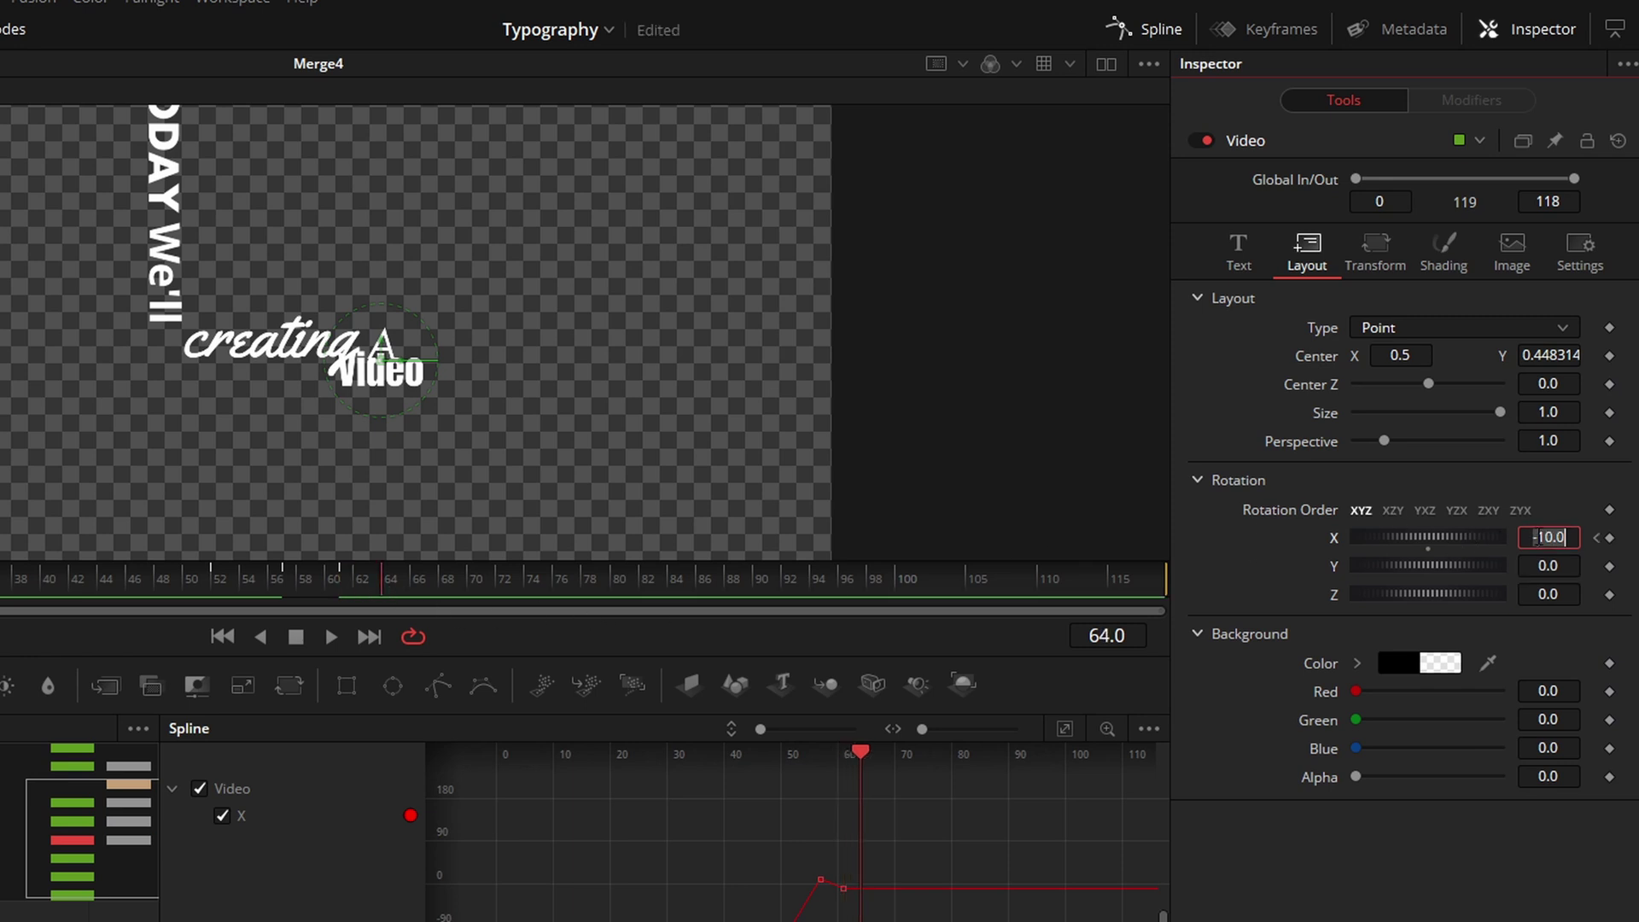
type("0")
key("Tab")
left_click_drag(930, 904, 812, 835)
key("f")
left_click(332, 637)
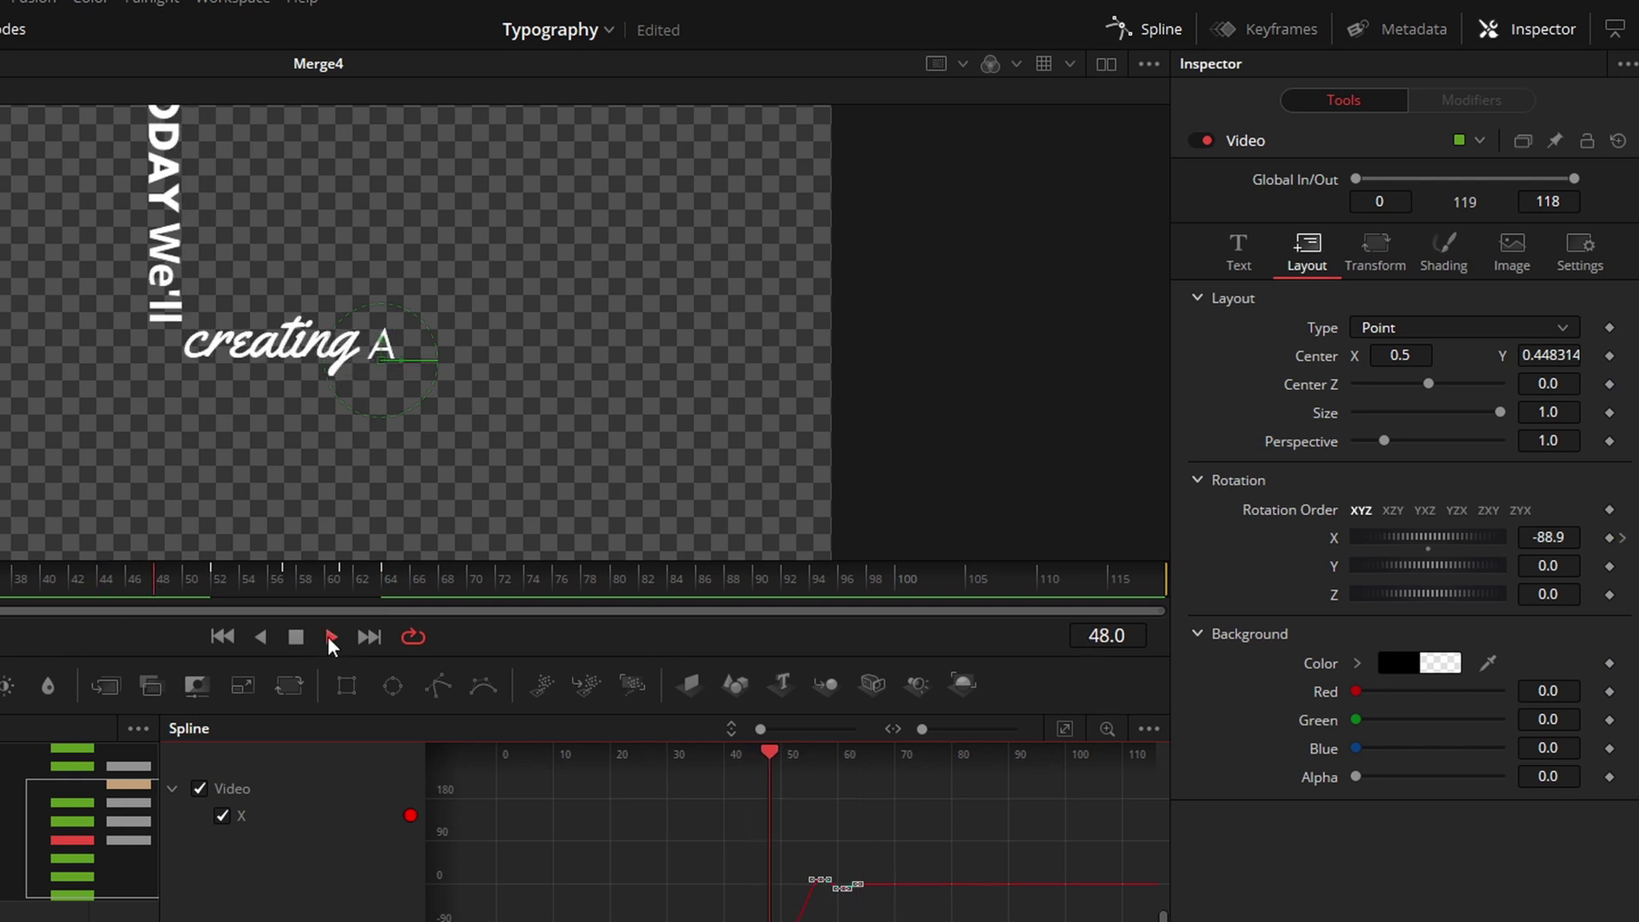
left_click(298, 639)
Lower the Video text to Center Y 0.408315 beneath the A and play the animation
left_click_drag(362, 570, 219, 599)
left_click_drag(1553, 357, 1520, 357)
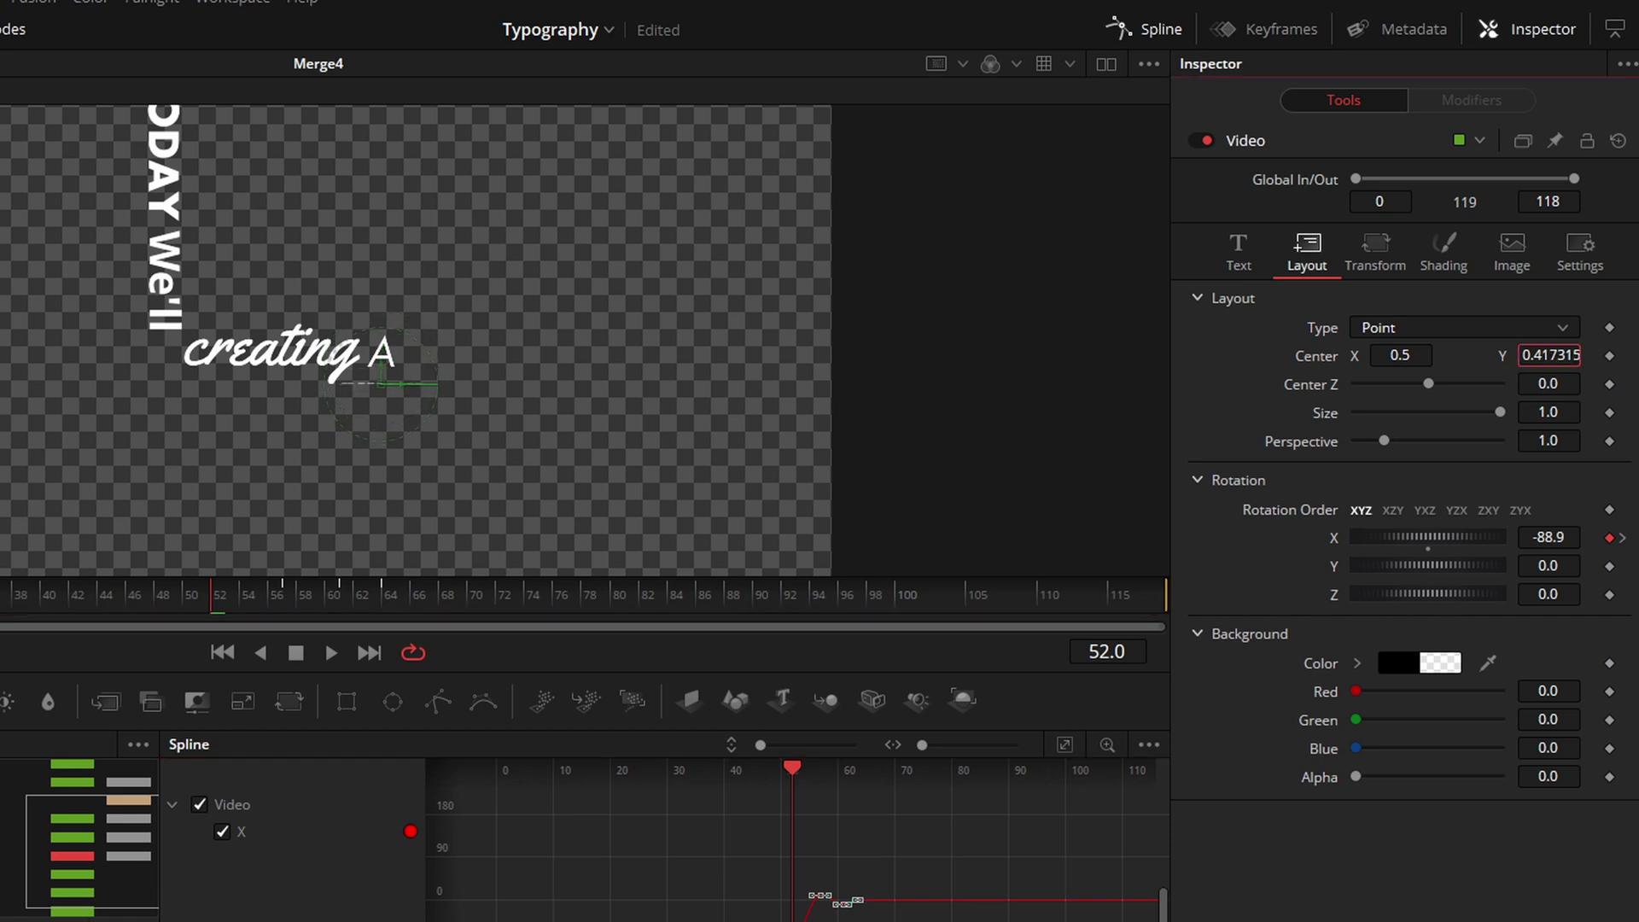
left_click_drag(1549, 357, 1543, 356)
key("space")
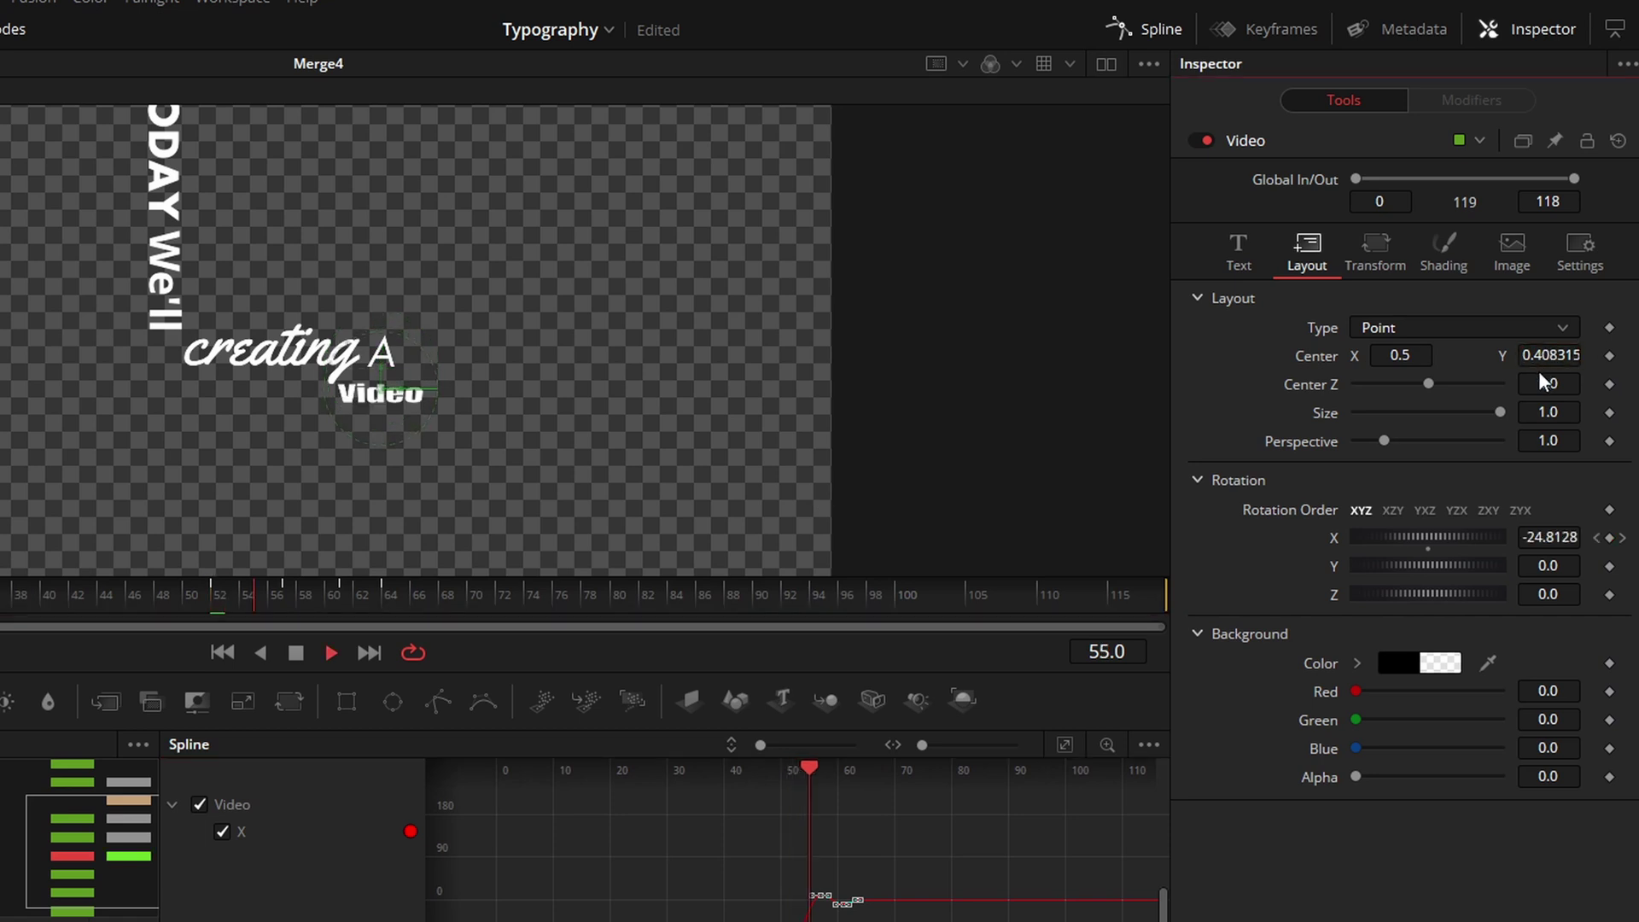
left_click(361, 602)
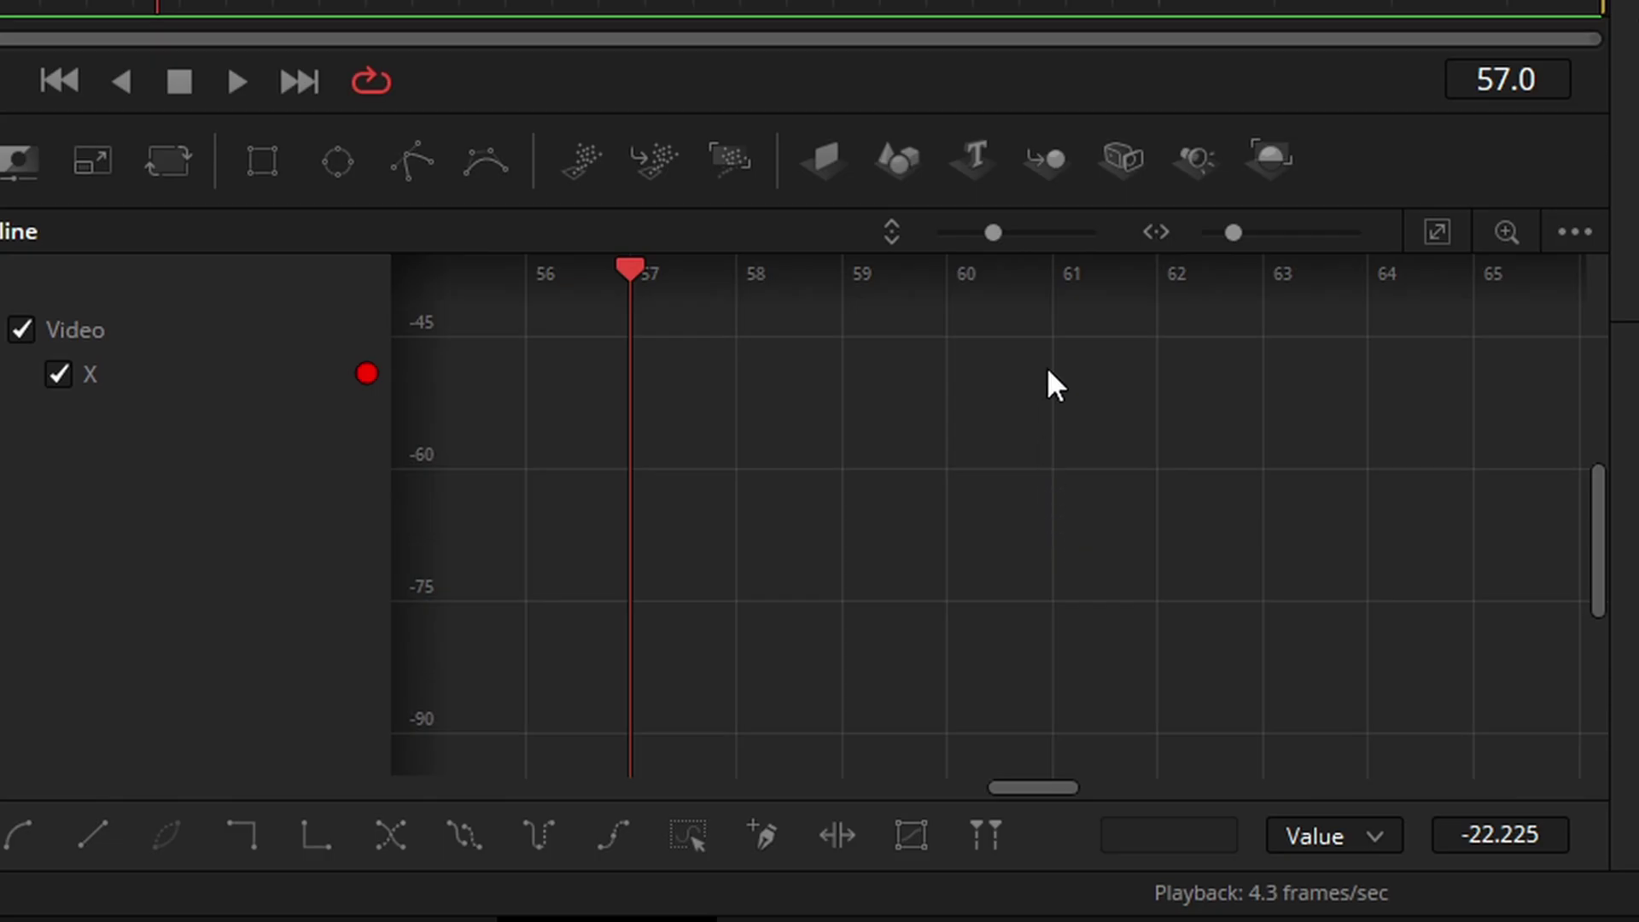
Exaggerate the Video rotation curve's overshoot: raise the frame 57 keyframe to 50 and pull the following keyframe further below zero
scroll(1047, 404, "down", 8)
left_click_drag(1083, 389, 1050, 478)
scroll(1024, 453, "up", 1)
scroll(949, 391, "up", 3)
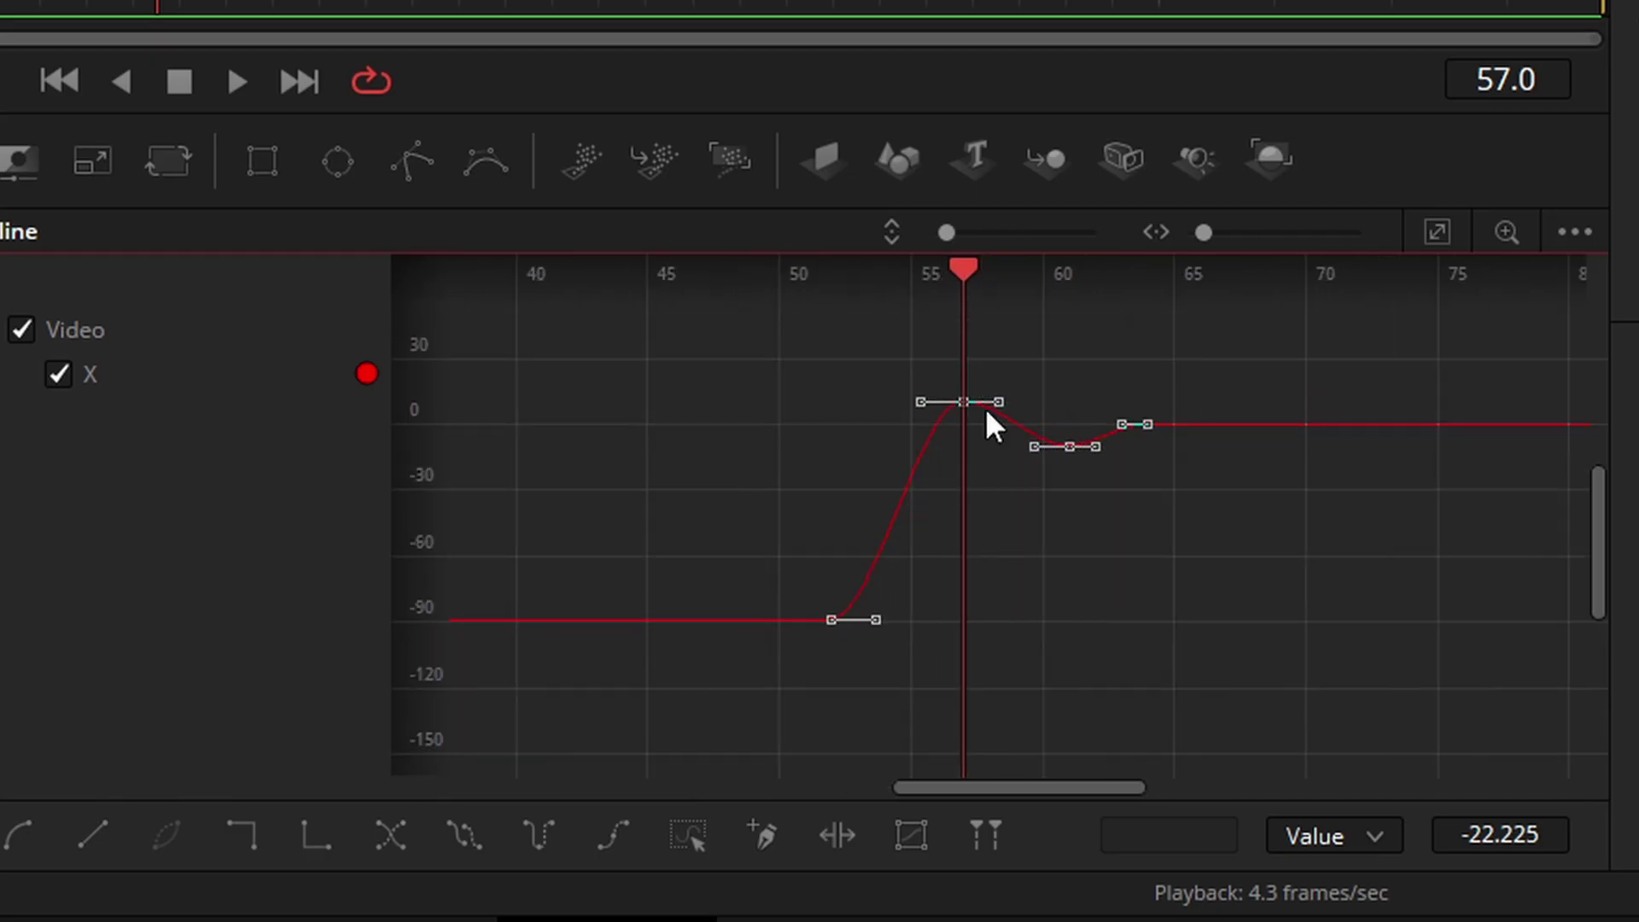
left_click_drag(949, 401, 978, 330)
left_click(886, 366)
left_click(976, 403)
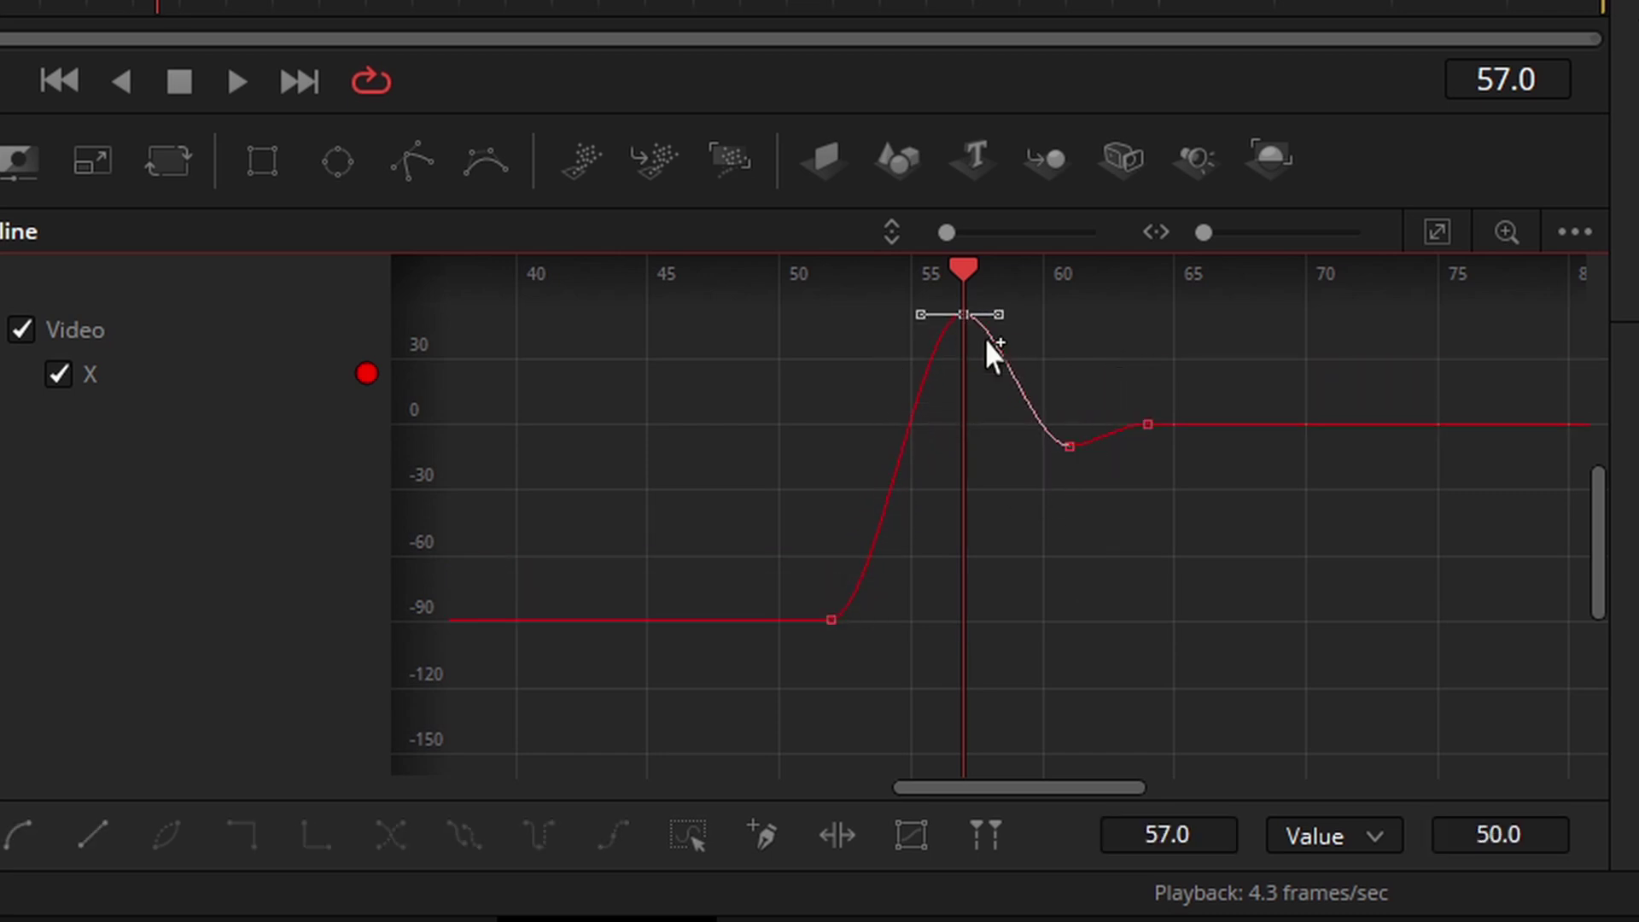
left_click_drag(1069, 445, 1077, 522)
left_click(1148, 424)
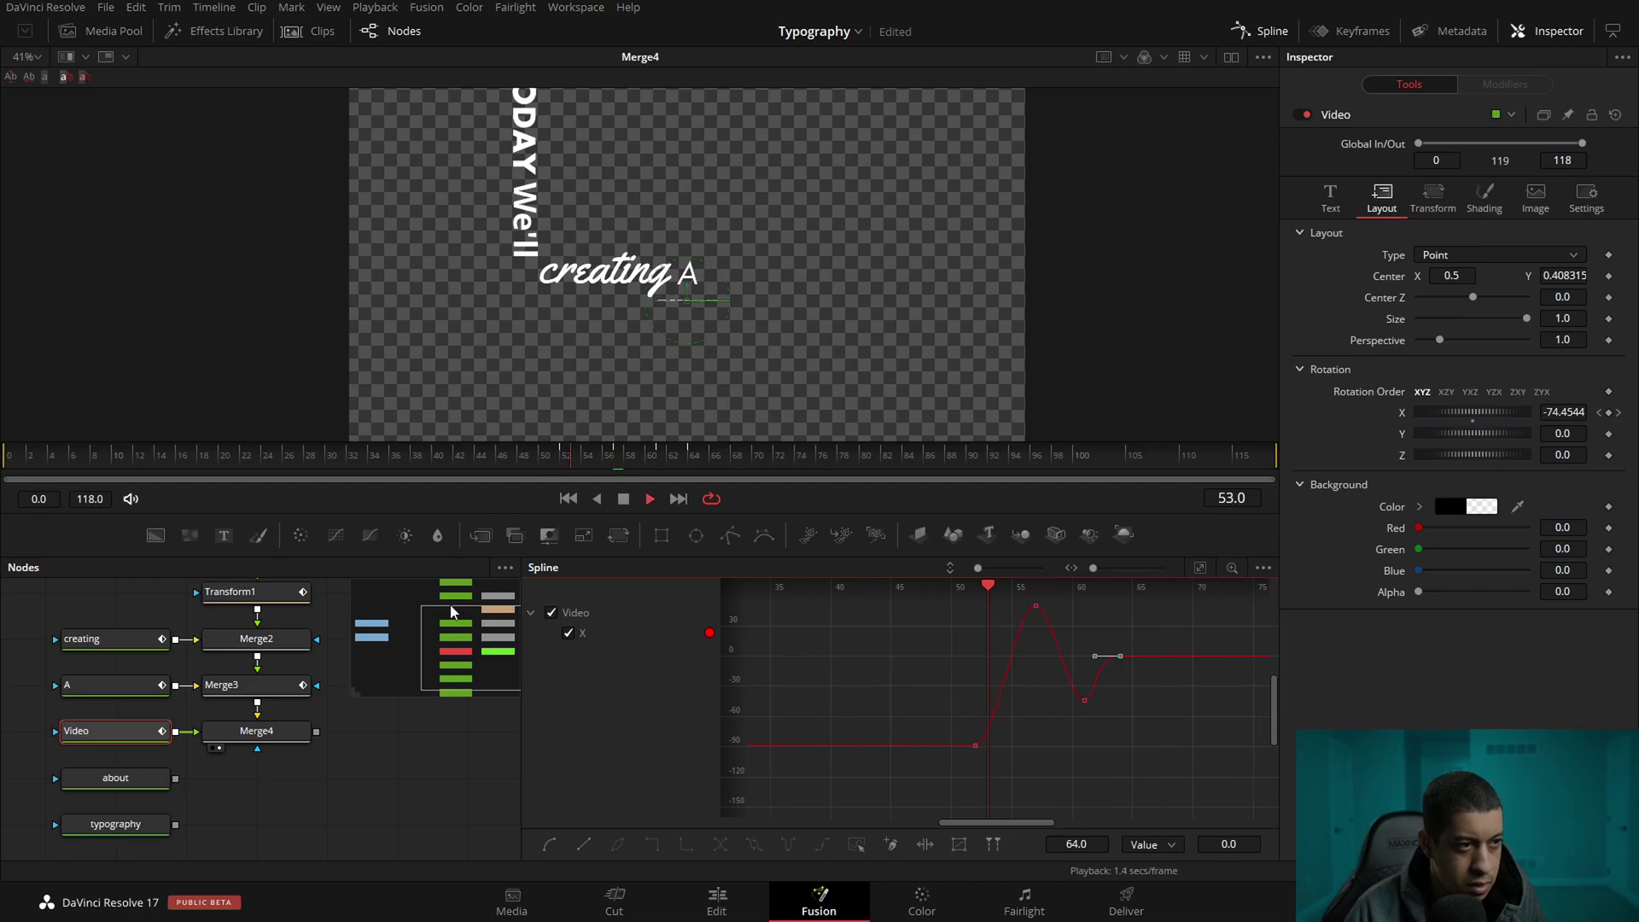
Stretch the Video rotation curve so its last two keyframes fall on frames 64 and 71, and play it back
key("space")
left_click_drag(972, 706, 988, 664)
left_click_drag(572, 463, 412, 465)
key("space")
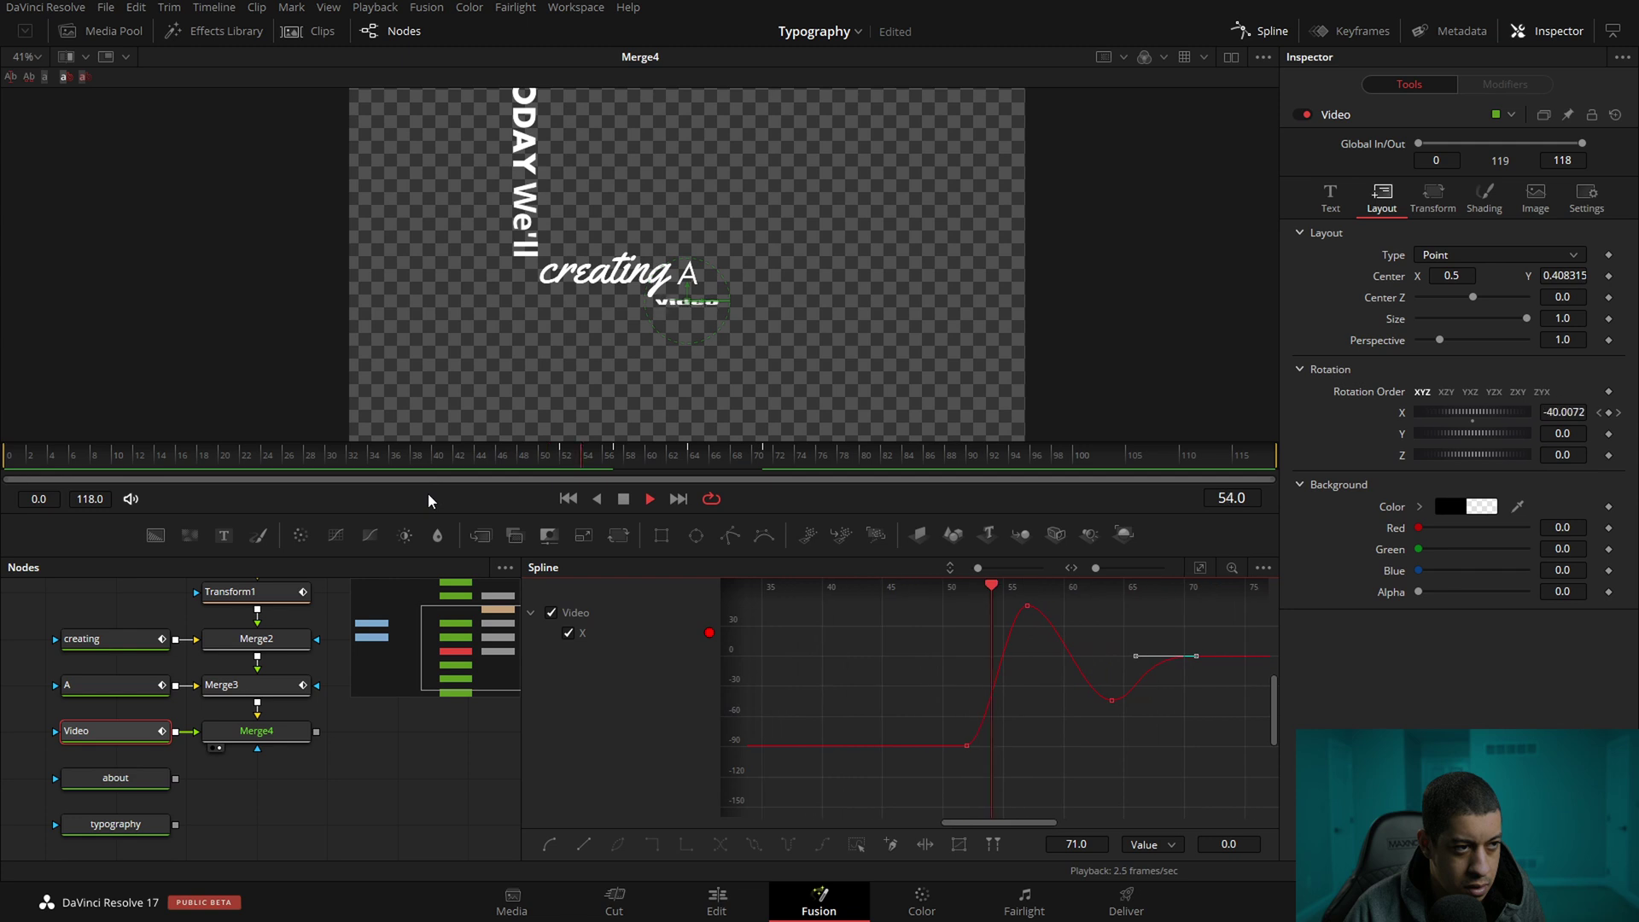
key("space")
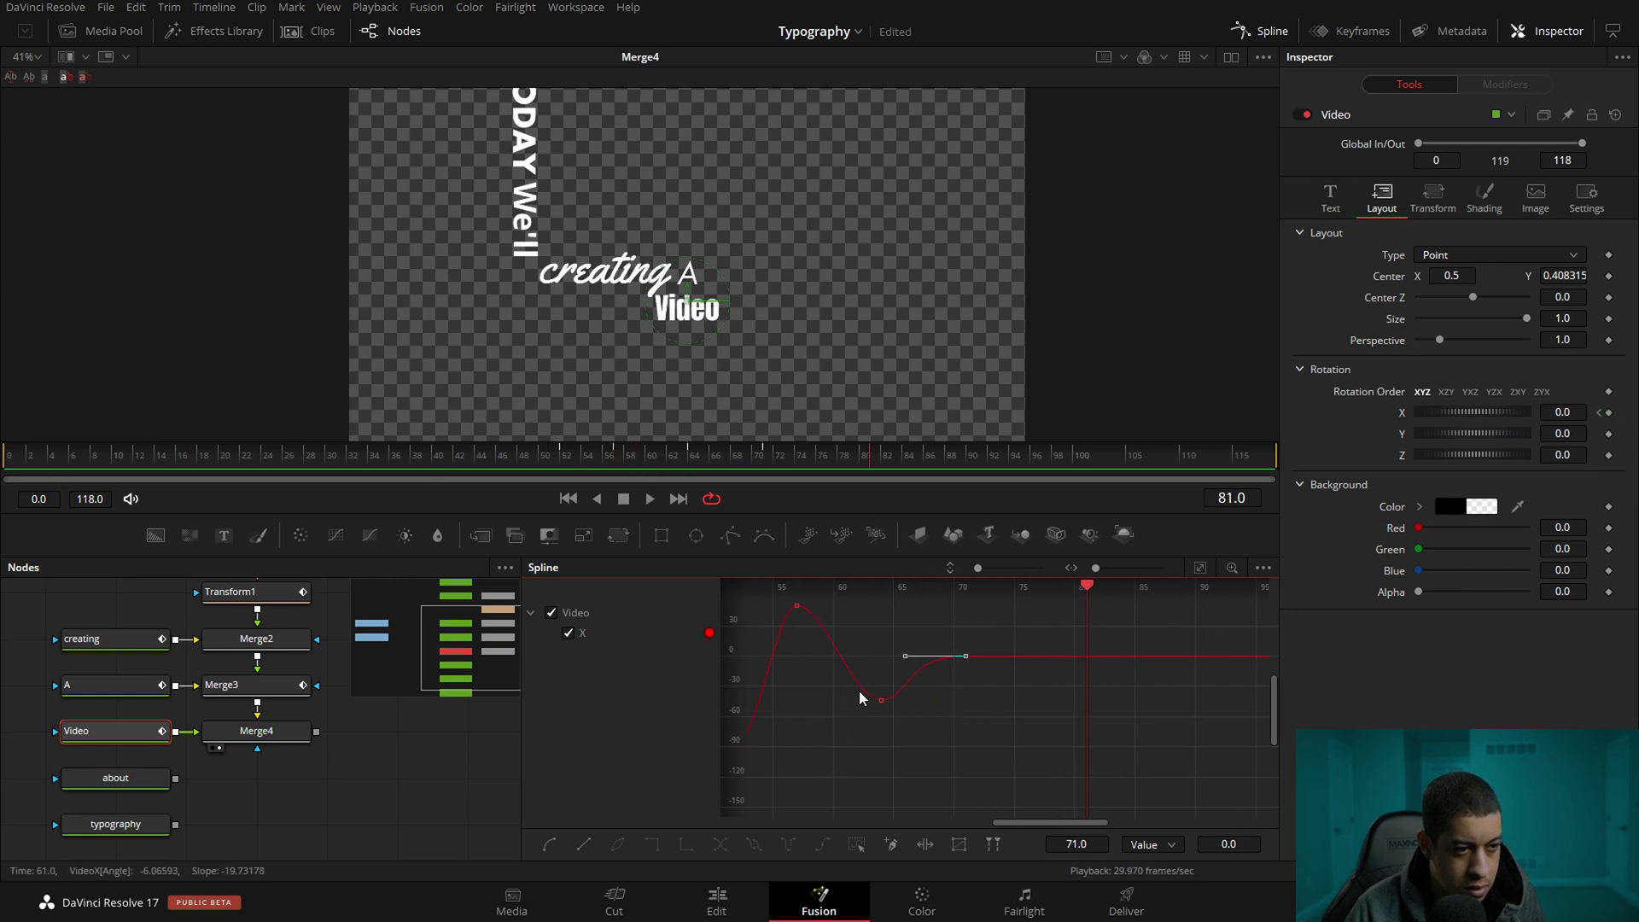
Set the rotation curve's keyframe at frame 64 to -29 and preview the bounce
left_click_drag(882, 701, 882, 685)
left_click(421, 456)
key("space")
key("space")
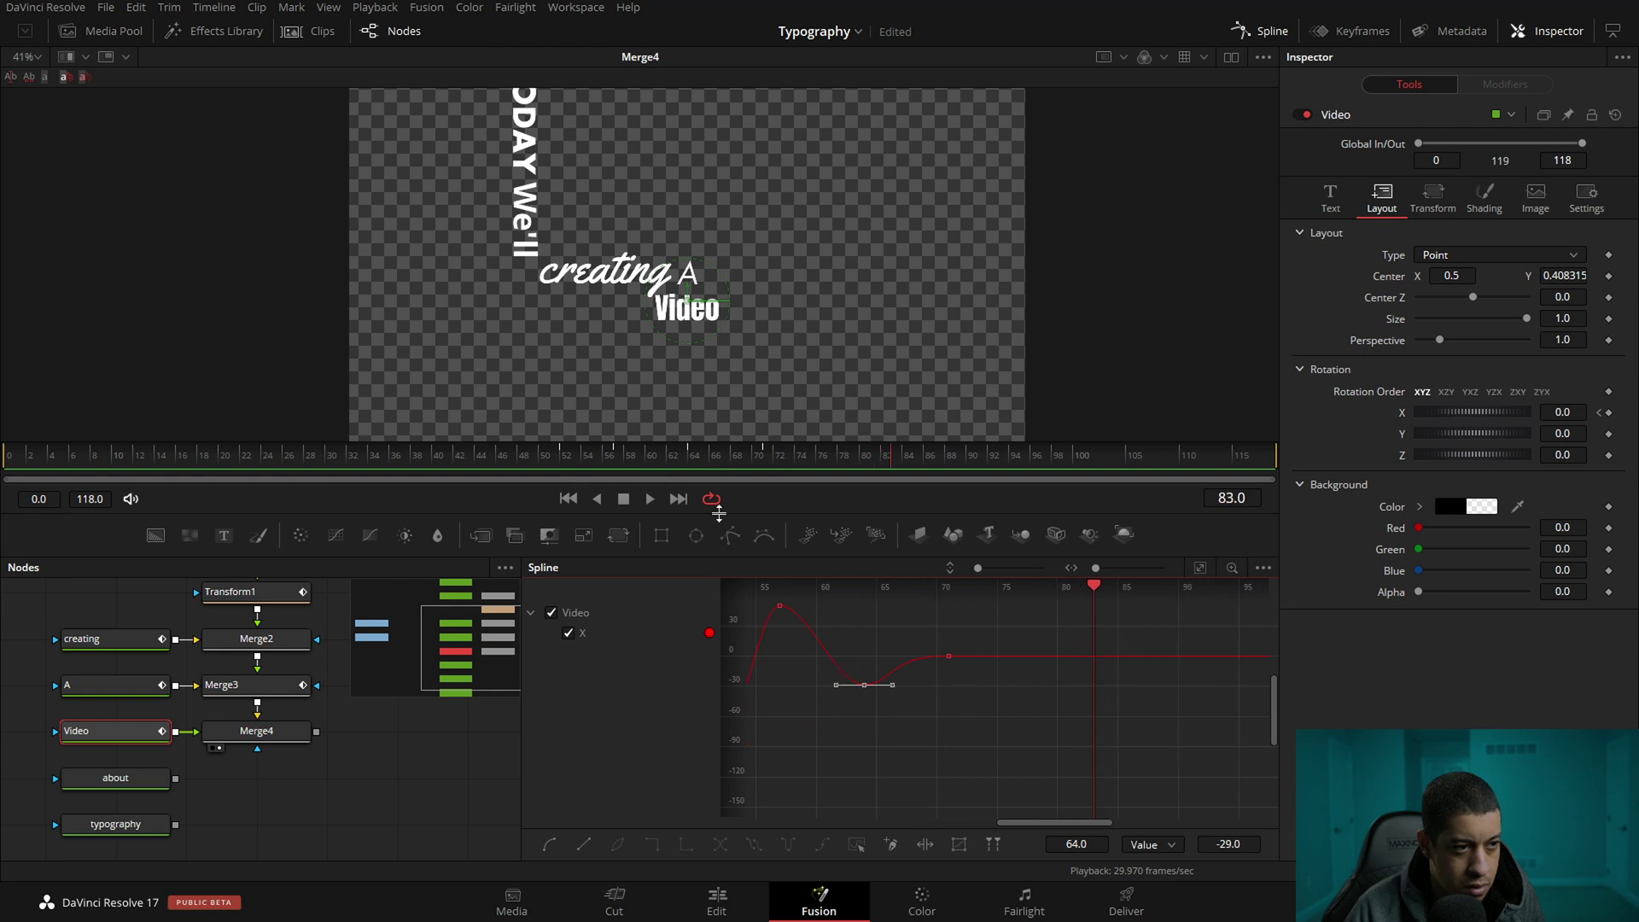
Merge the about text node over Merge4's output and enter ABOUT as its text
left_click_drag(316, 731, 176, 781)
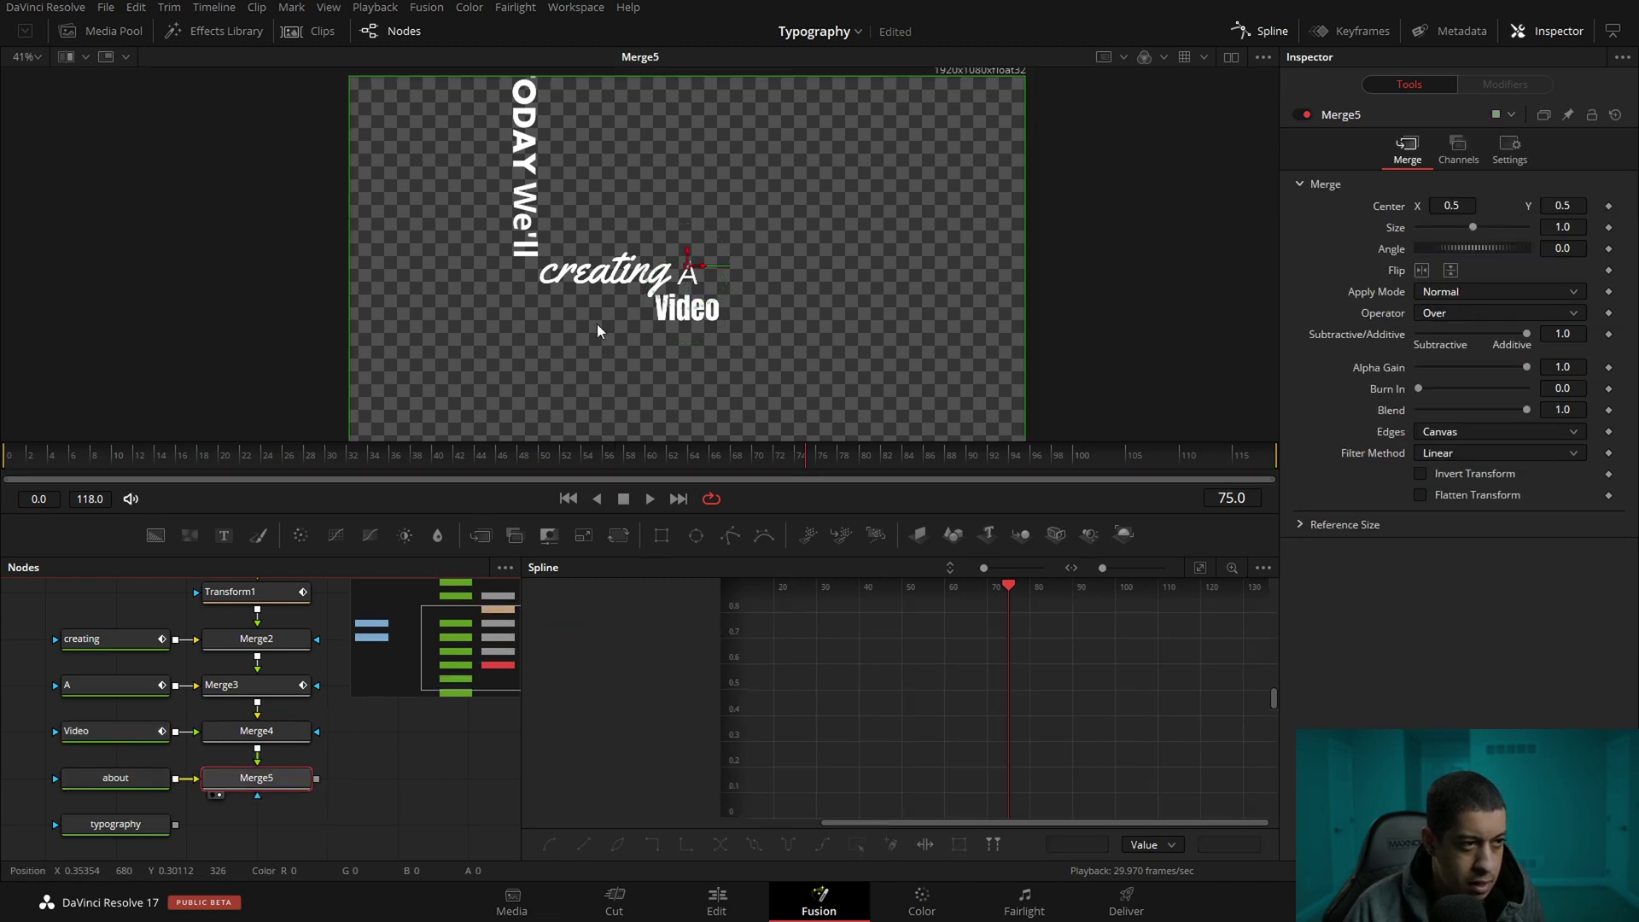
left_click(116, 781)
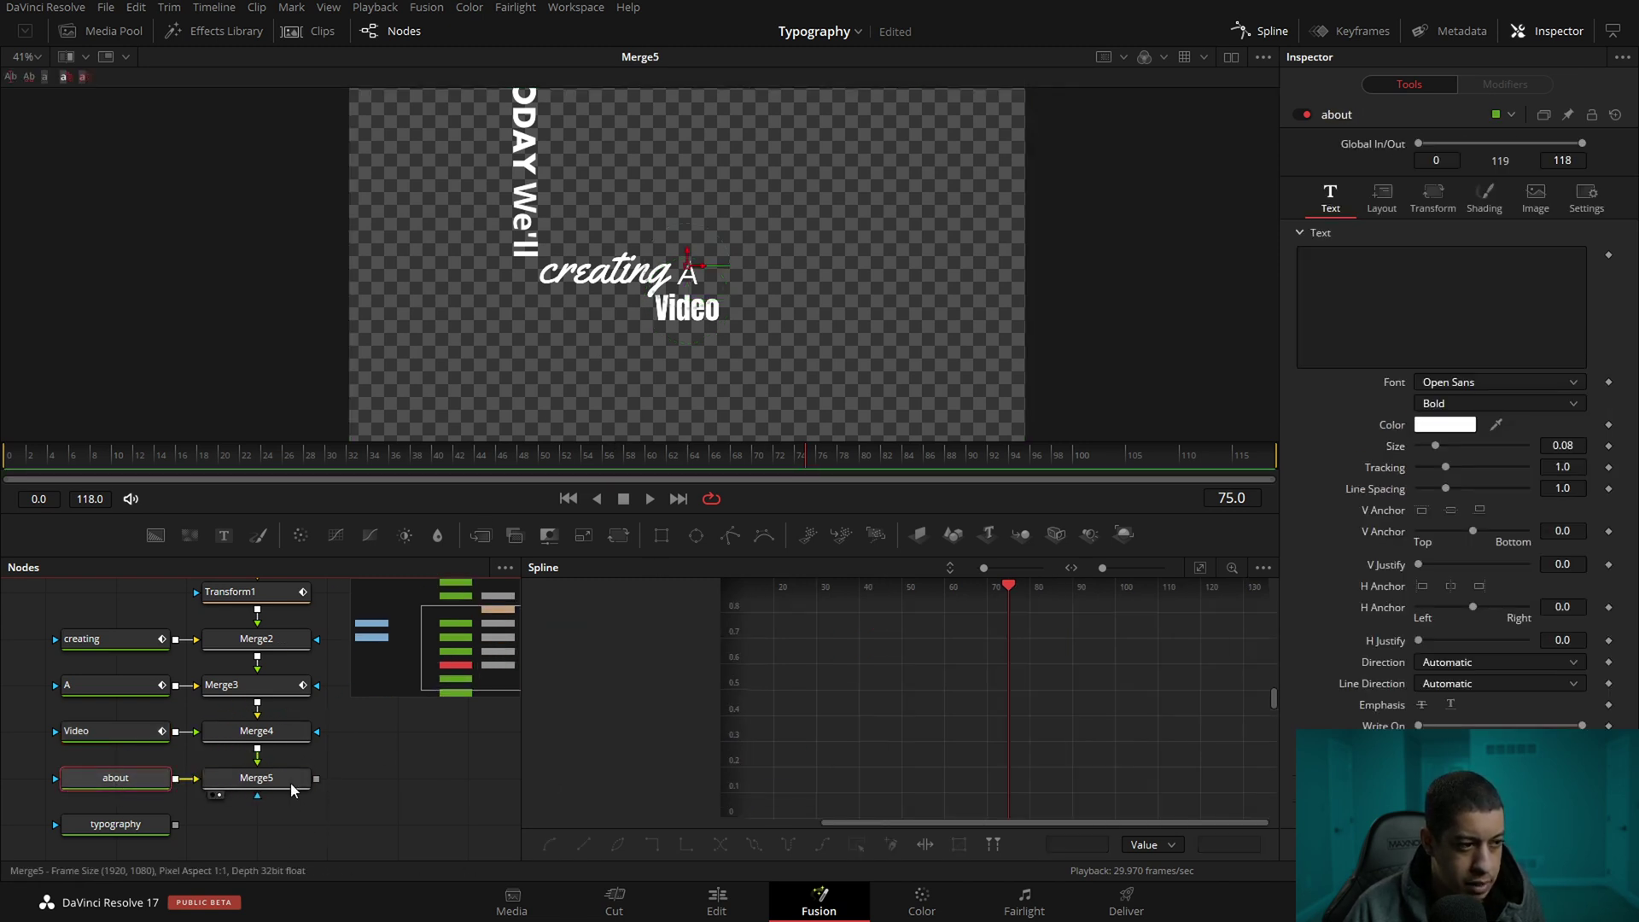
left_click(1443, 307)
type("ABOUT")
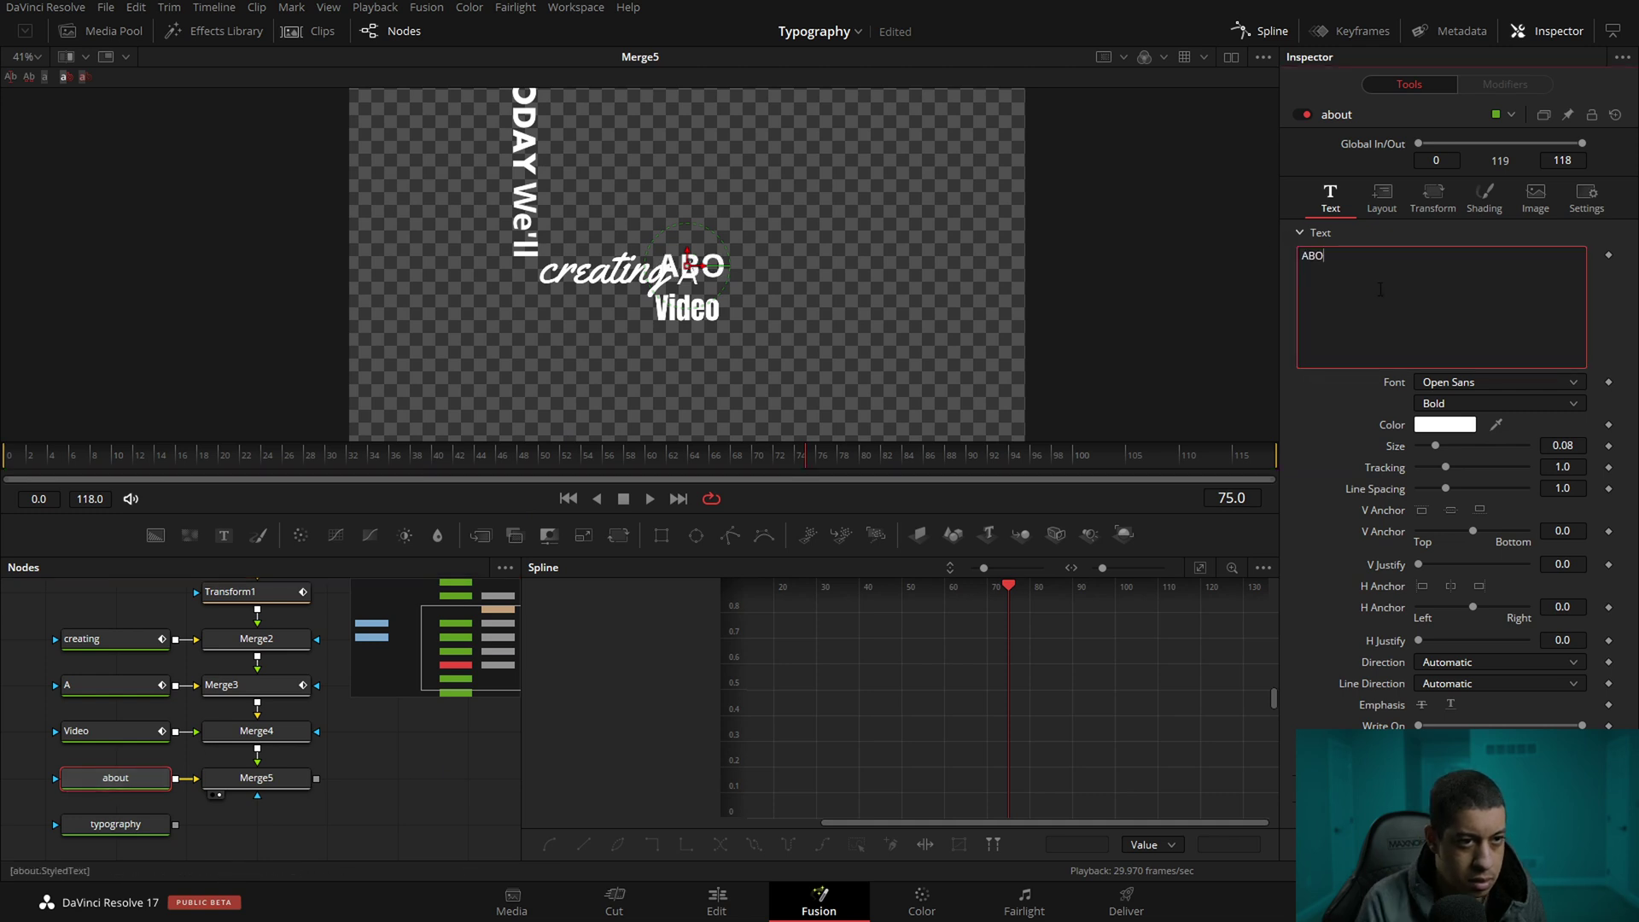
Set the ABOUT text's size to 0.189 and its font to Sitka Text, and save the project
left_click_drag(1438, 448, 1458, 452)
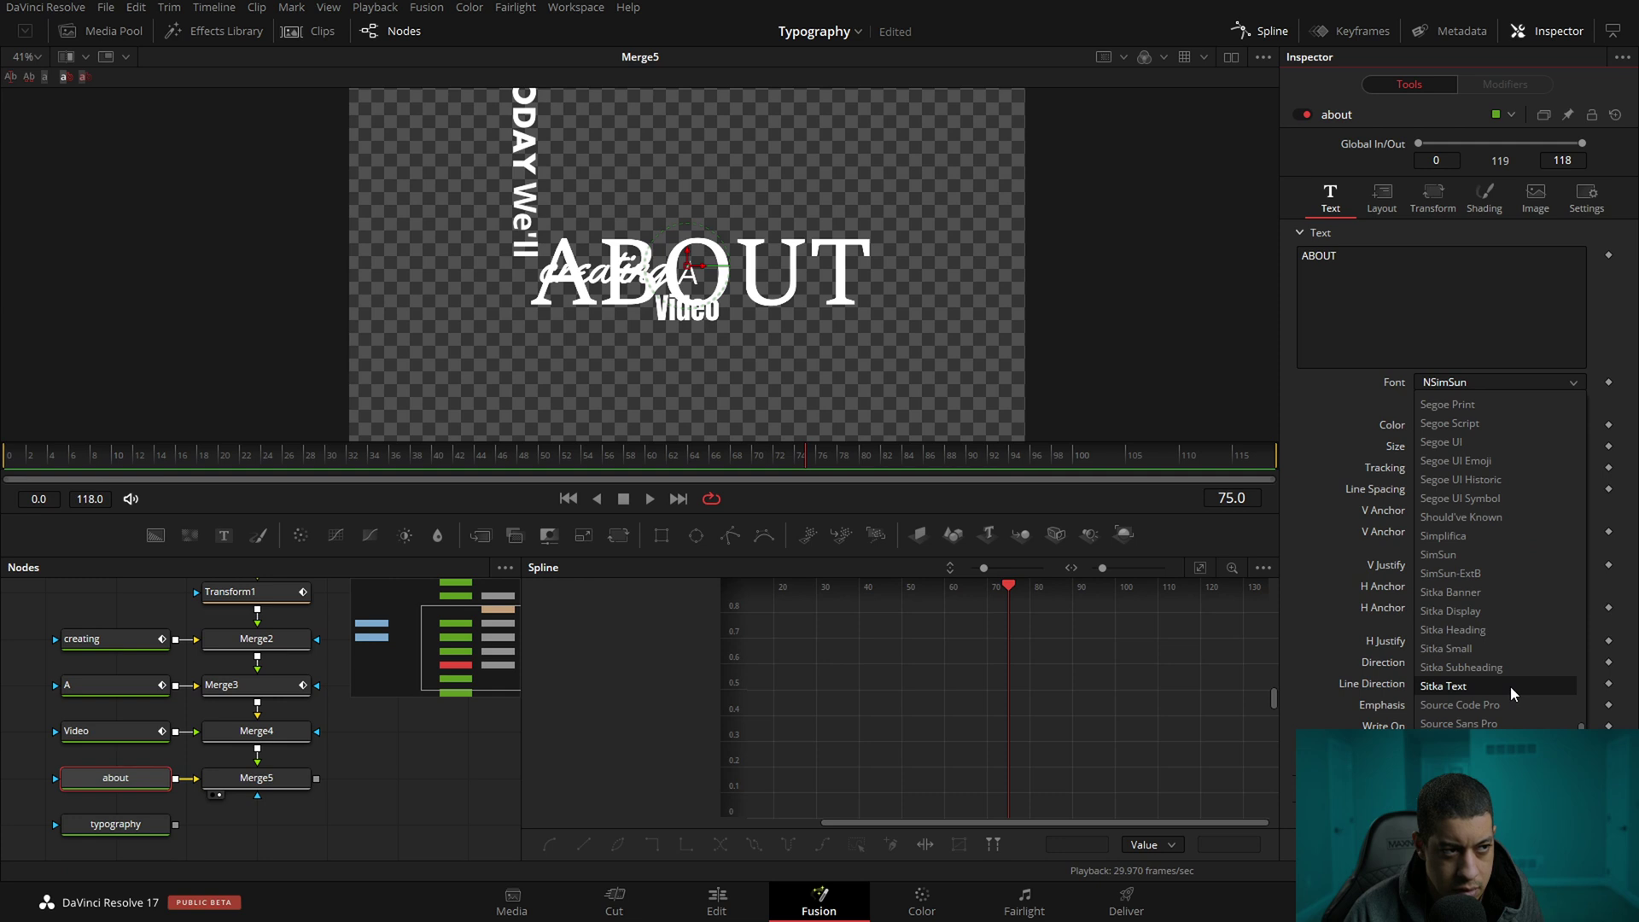
left_click(1509, 684)
left_click(379, 799)
key("ctrl+s")
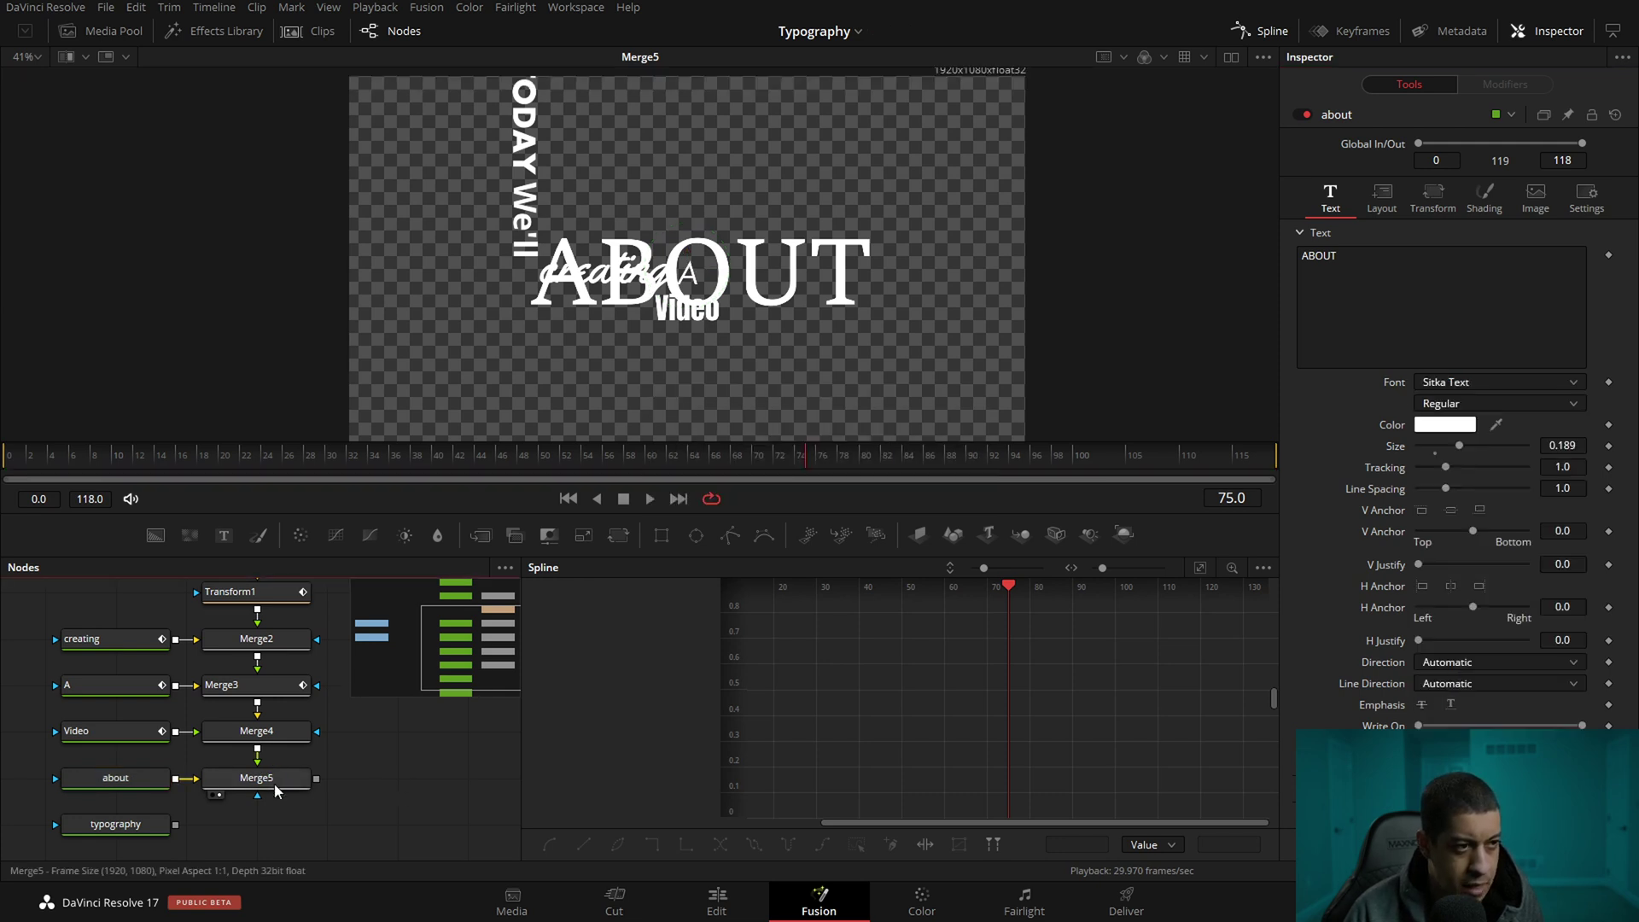
left_click(270, 780)
left_click_drag(791, 462, 752, 465)
key("ctrl+t")
left_click_drag(1488, 251, 1554, 250)
key("ctrl+z")
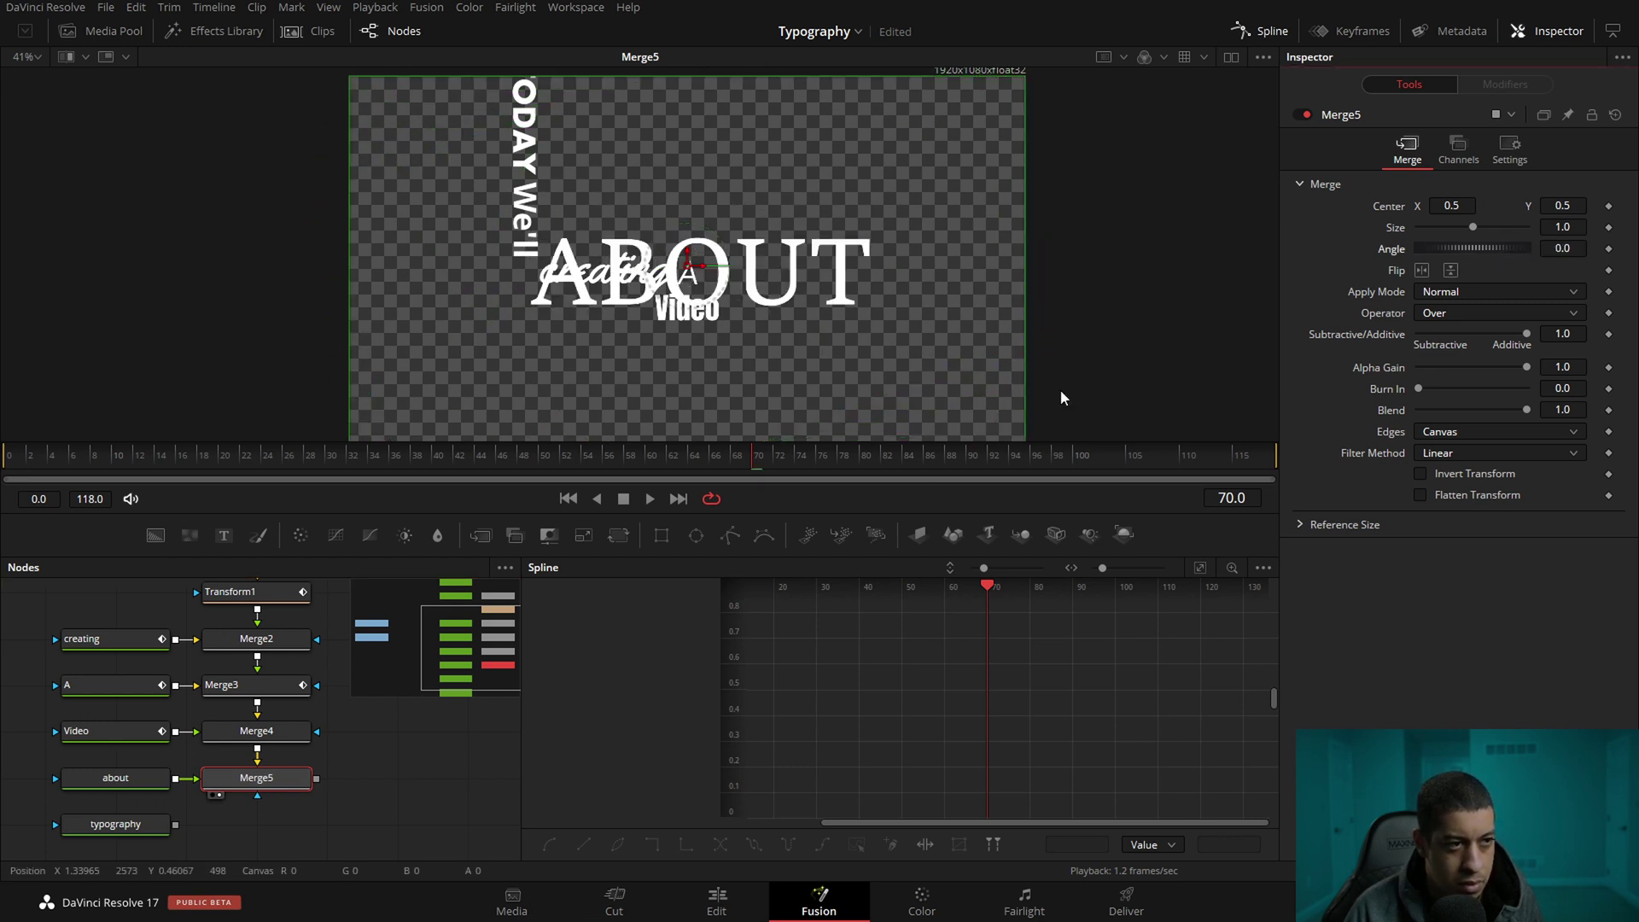
Rotate the ABOUT text 180 degrees on Z and move it over the canvas's left edge, at about Center X 0.05, Y 0.61
left_click(115, 778)
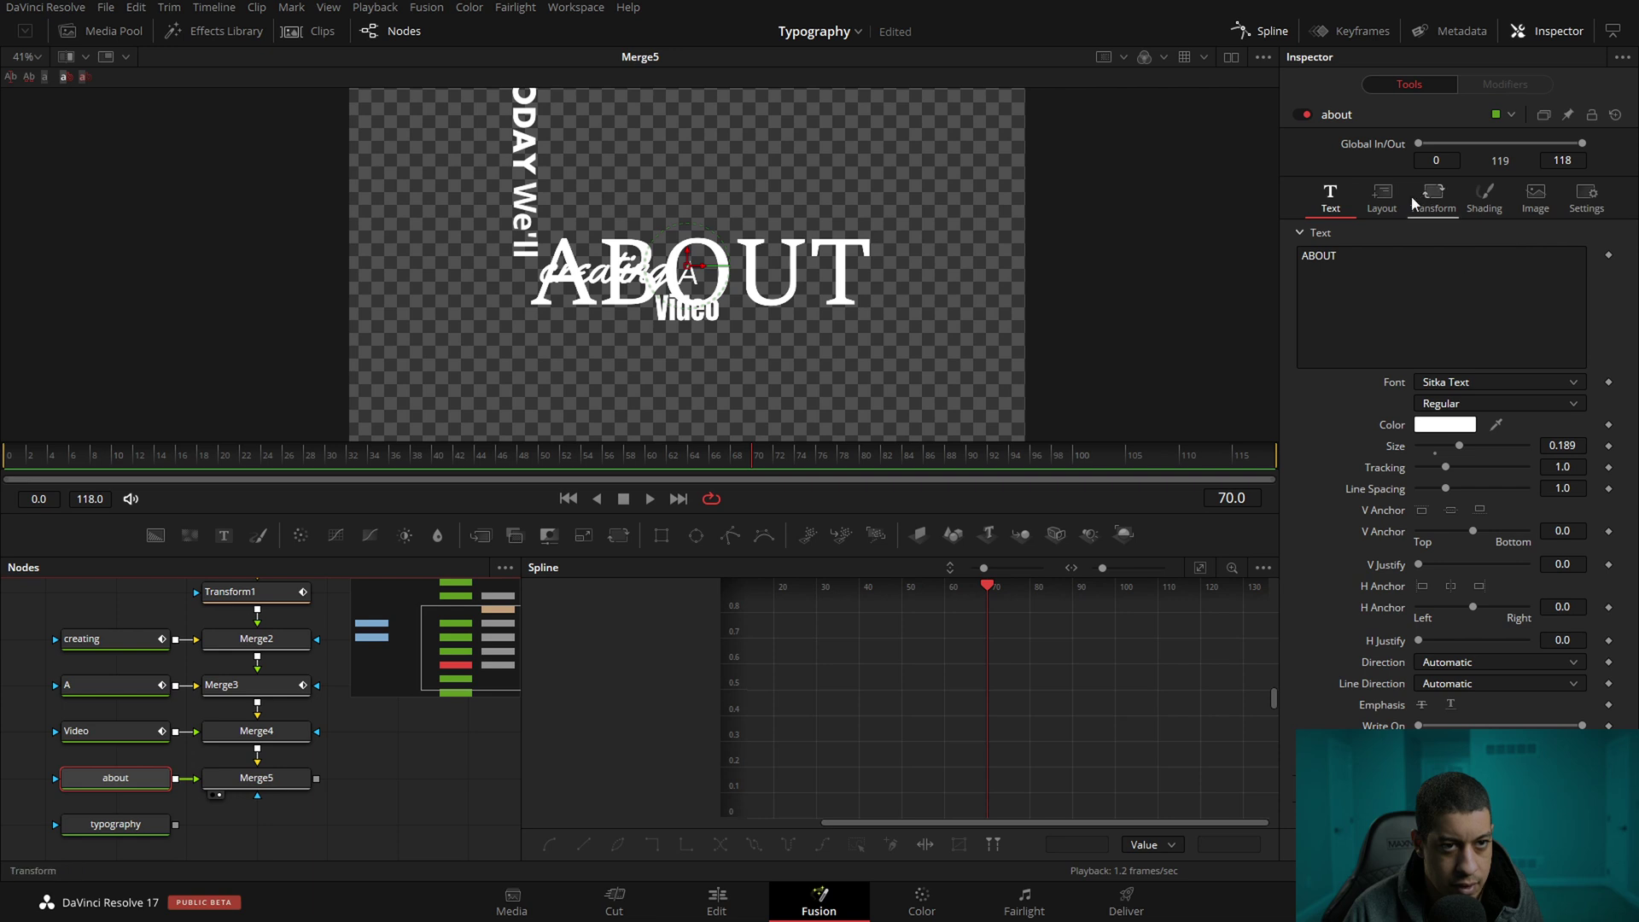
left_click(1382, 198)
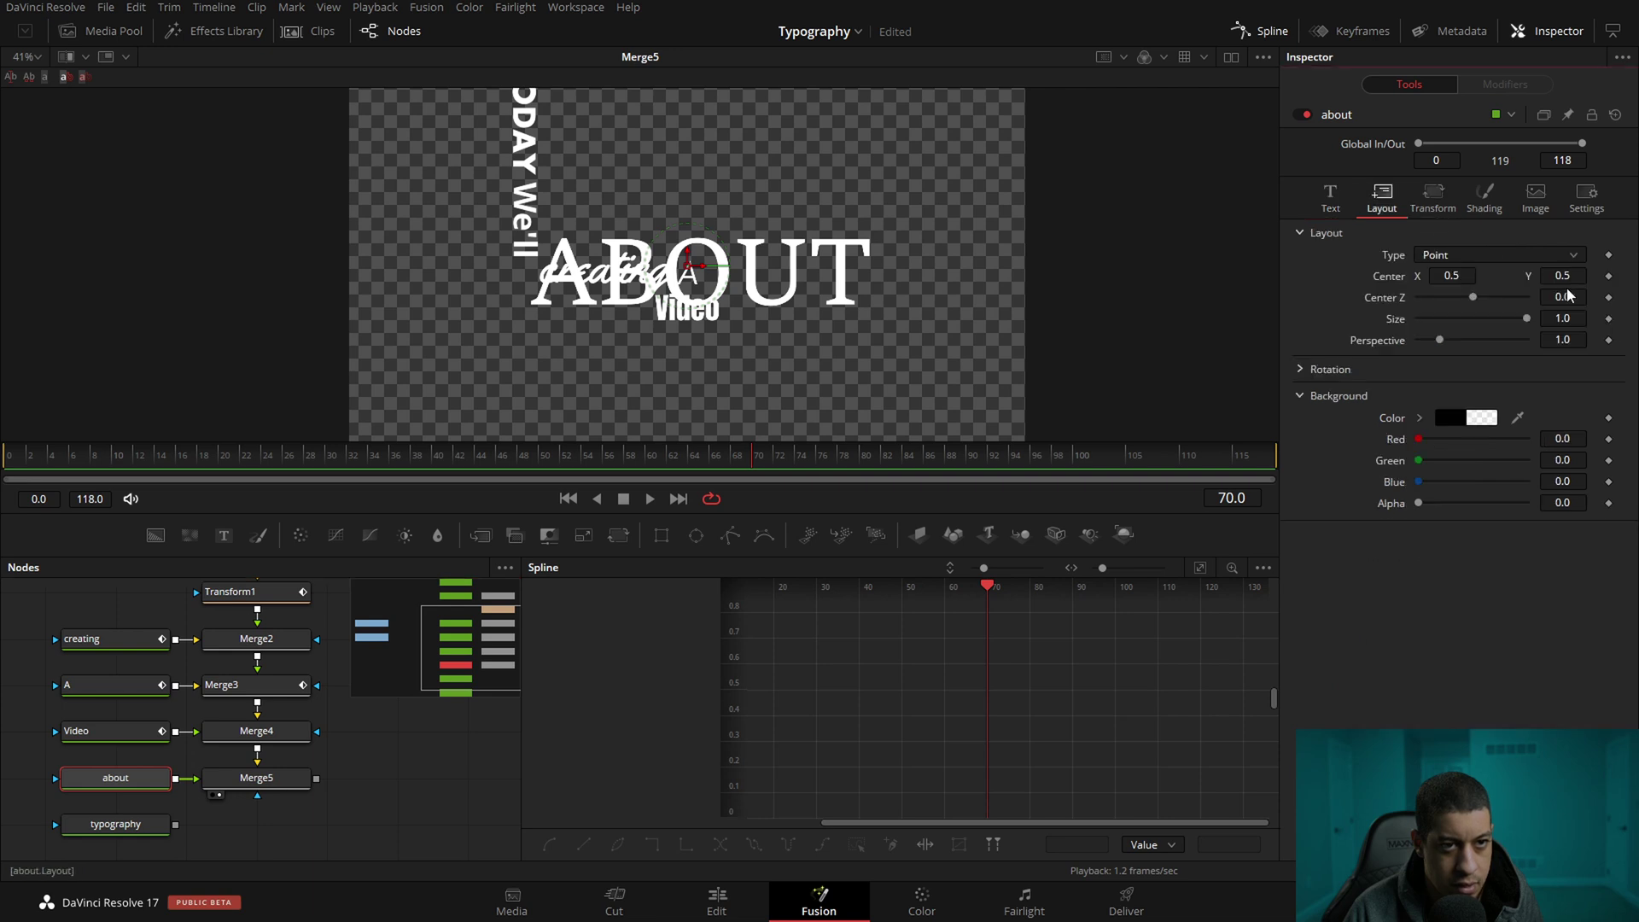
left_click(1301, 371)
left_click_drag(1465, 455, 1520, 458)
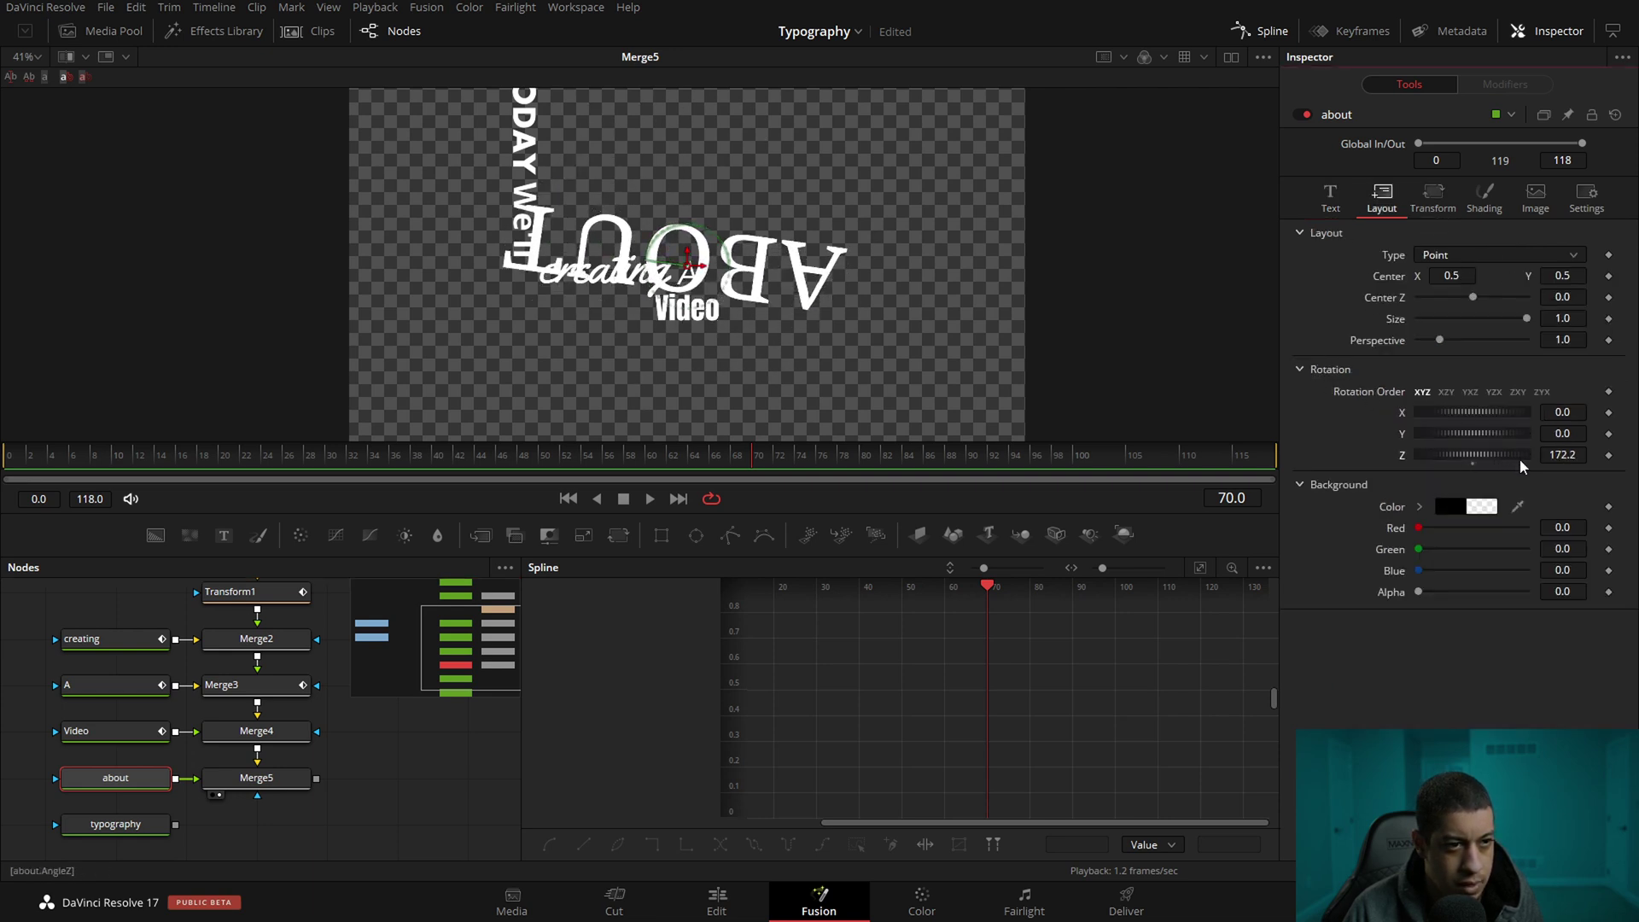
double_click(1574, 455)
type("1890")
key("Tab")
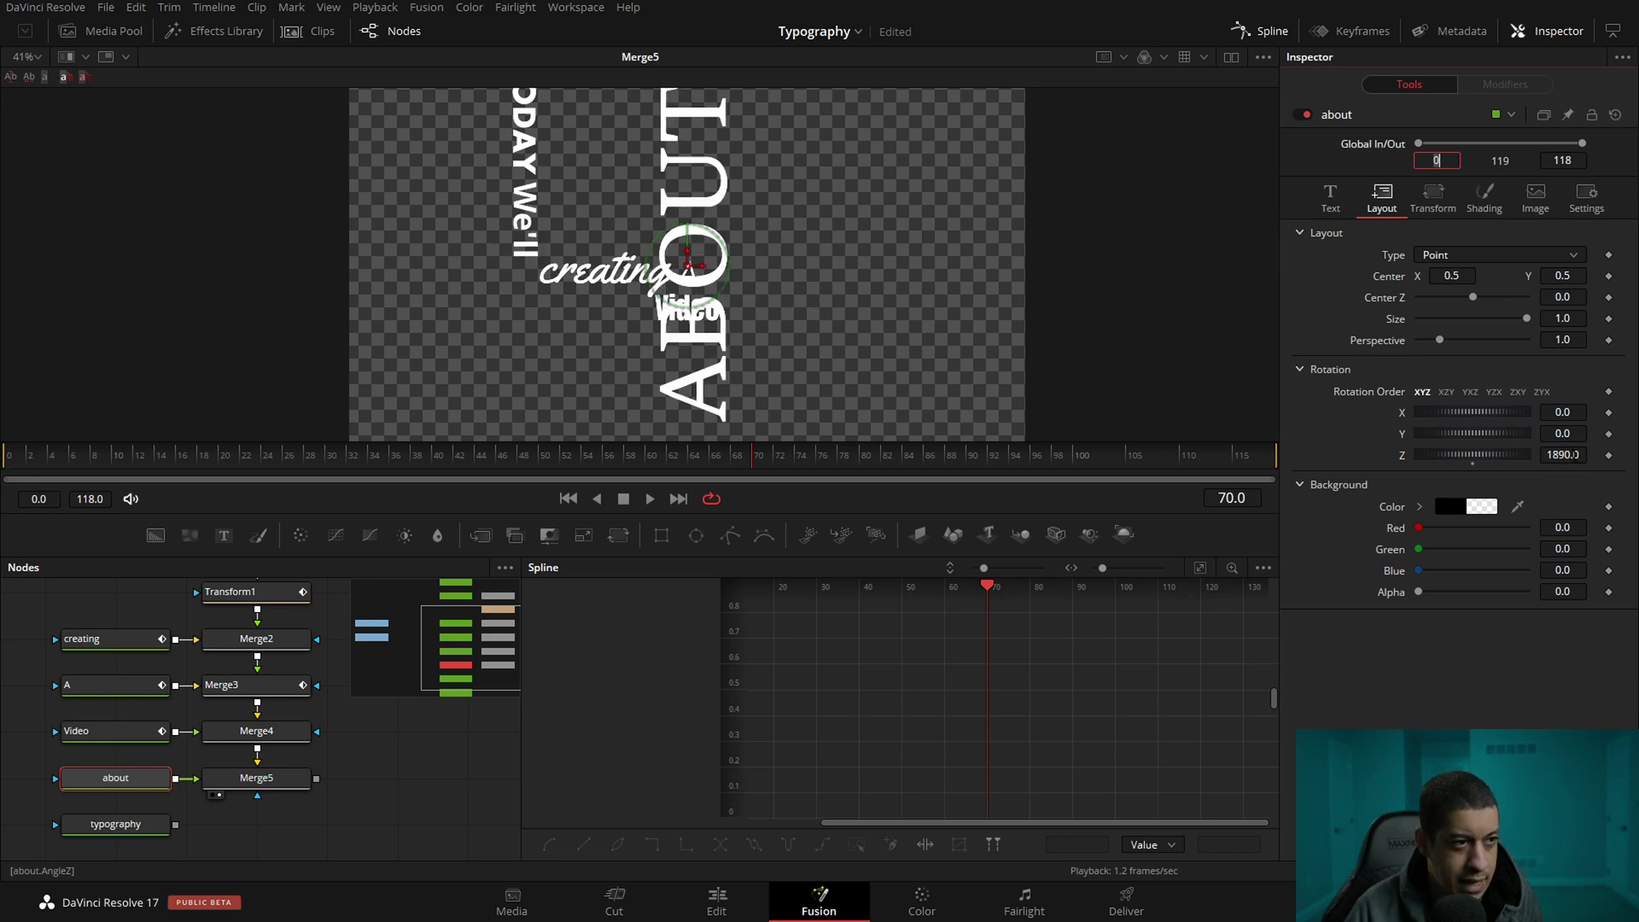
double_click(1578, 455)
type("18")
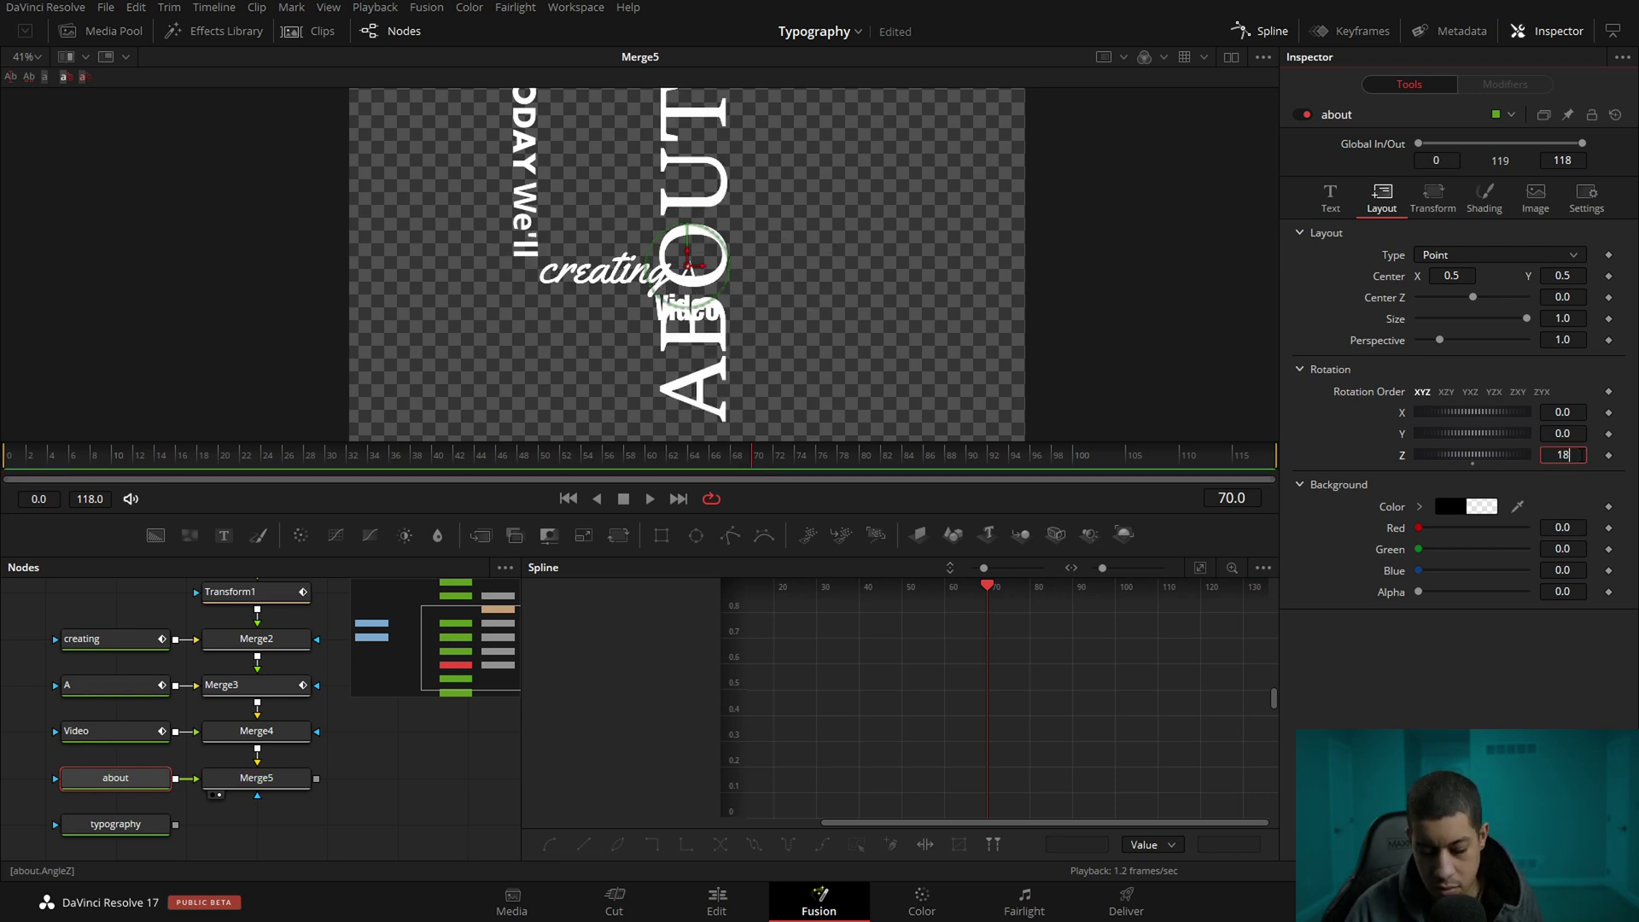
type("0")
key("Return")
left_click_drag(699, 258, 395, 203)
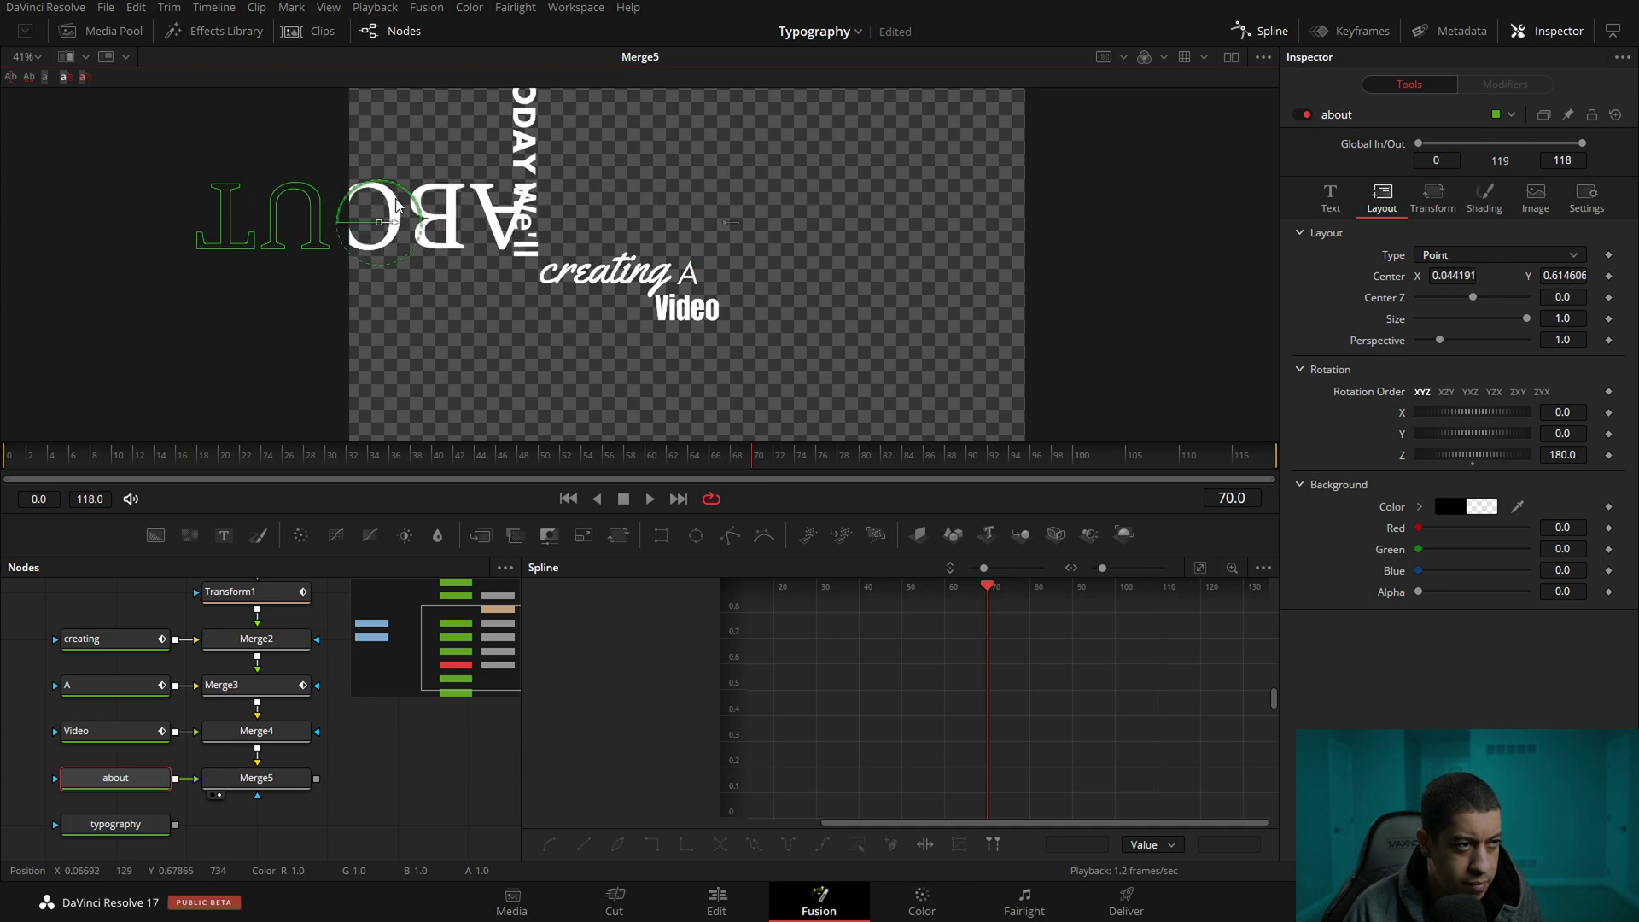
Mask Merge5 with a rectangle and position and resize it to cover the area right of the vertical We'll text
left_click_drag(305, 805, 357, 761)
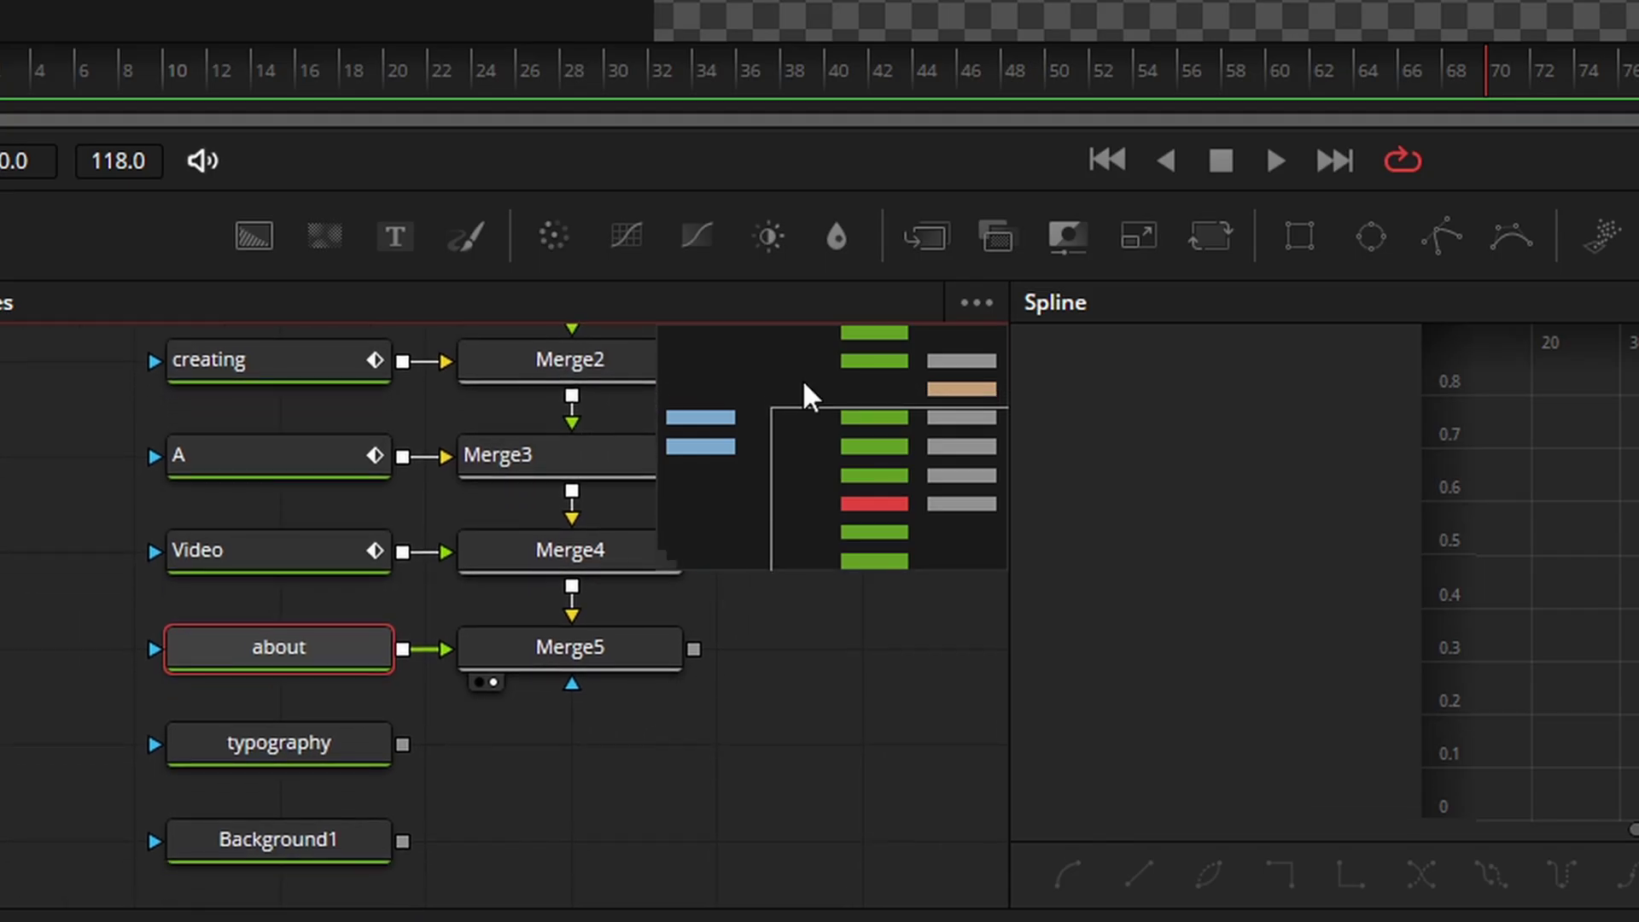
left_click_drag(913, 692, 709, 683)
left_click_drag(1300, 236, 512, 642)
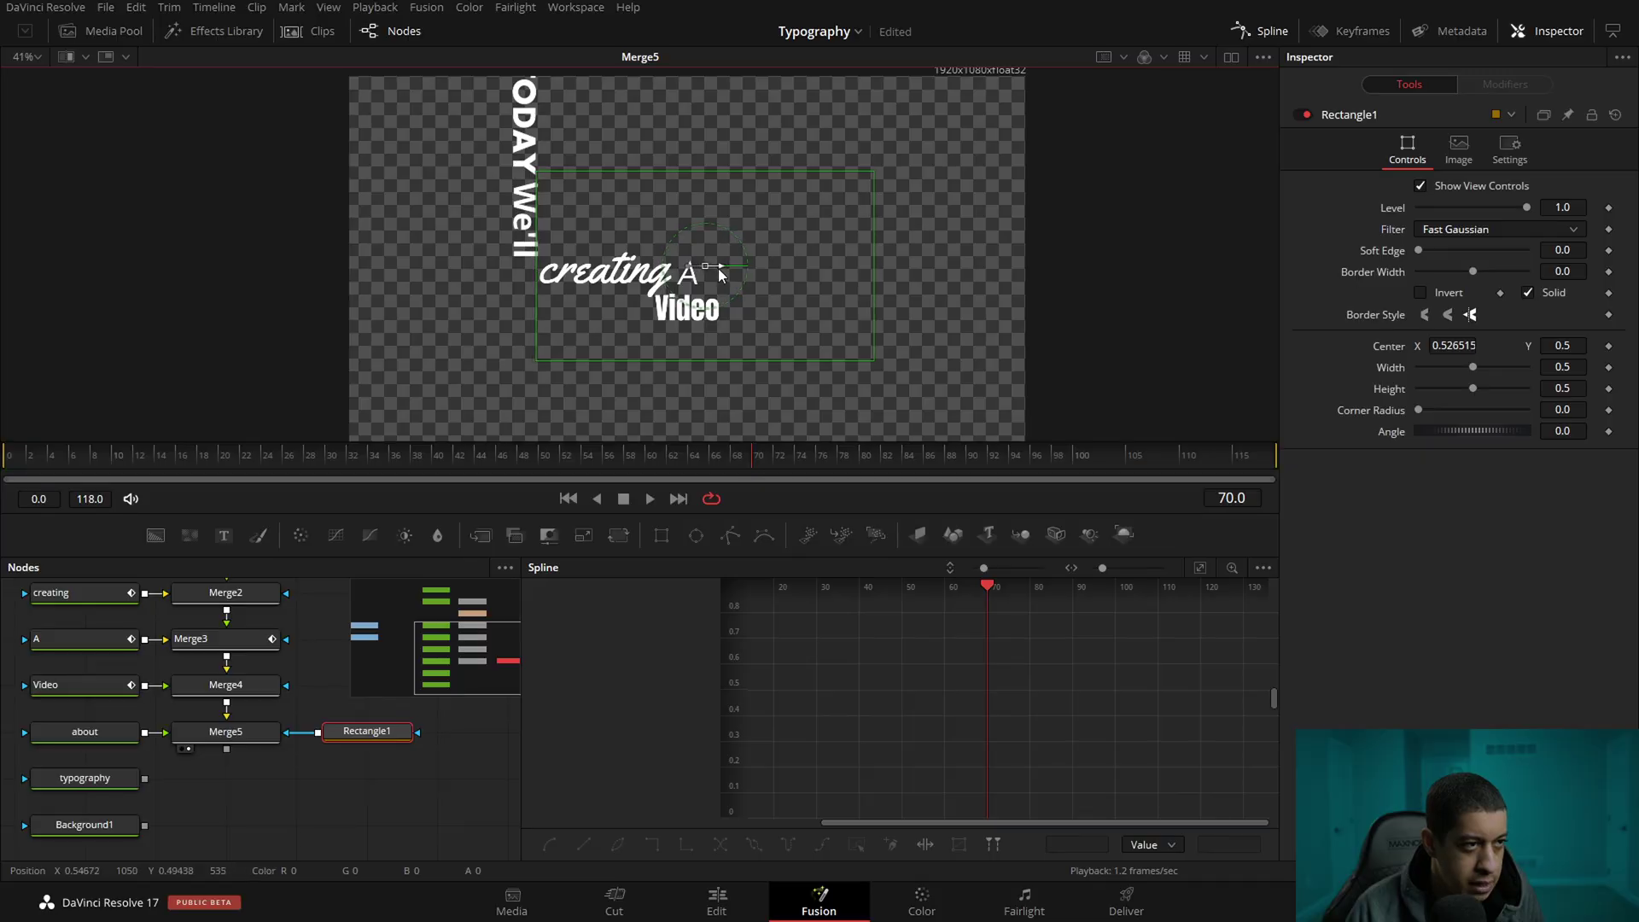
left_click_drag(719, 268, 986, 187)
left_click_drag(723, 176, 836, 188)
Keyframe the ABOUT text's layout center at frame 75 and enable motion blur with quality 5
left_click(84, 738)
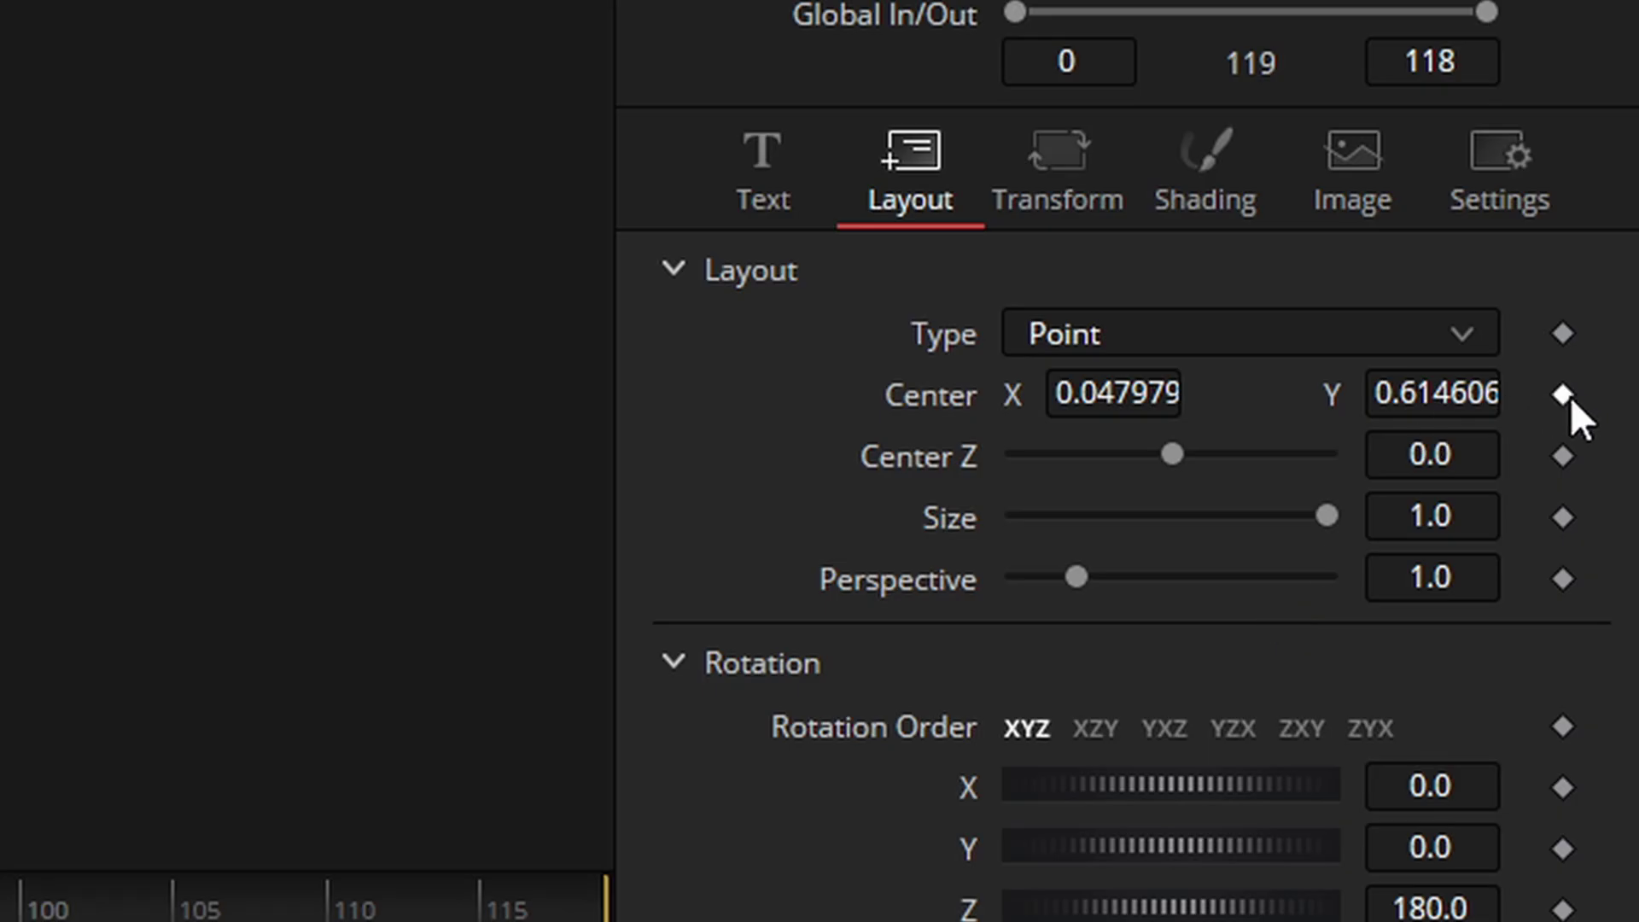
left_click(1570, 400)
left_click(1541, 155)
left_click(1147, 488)
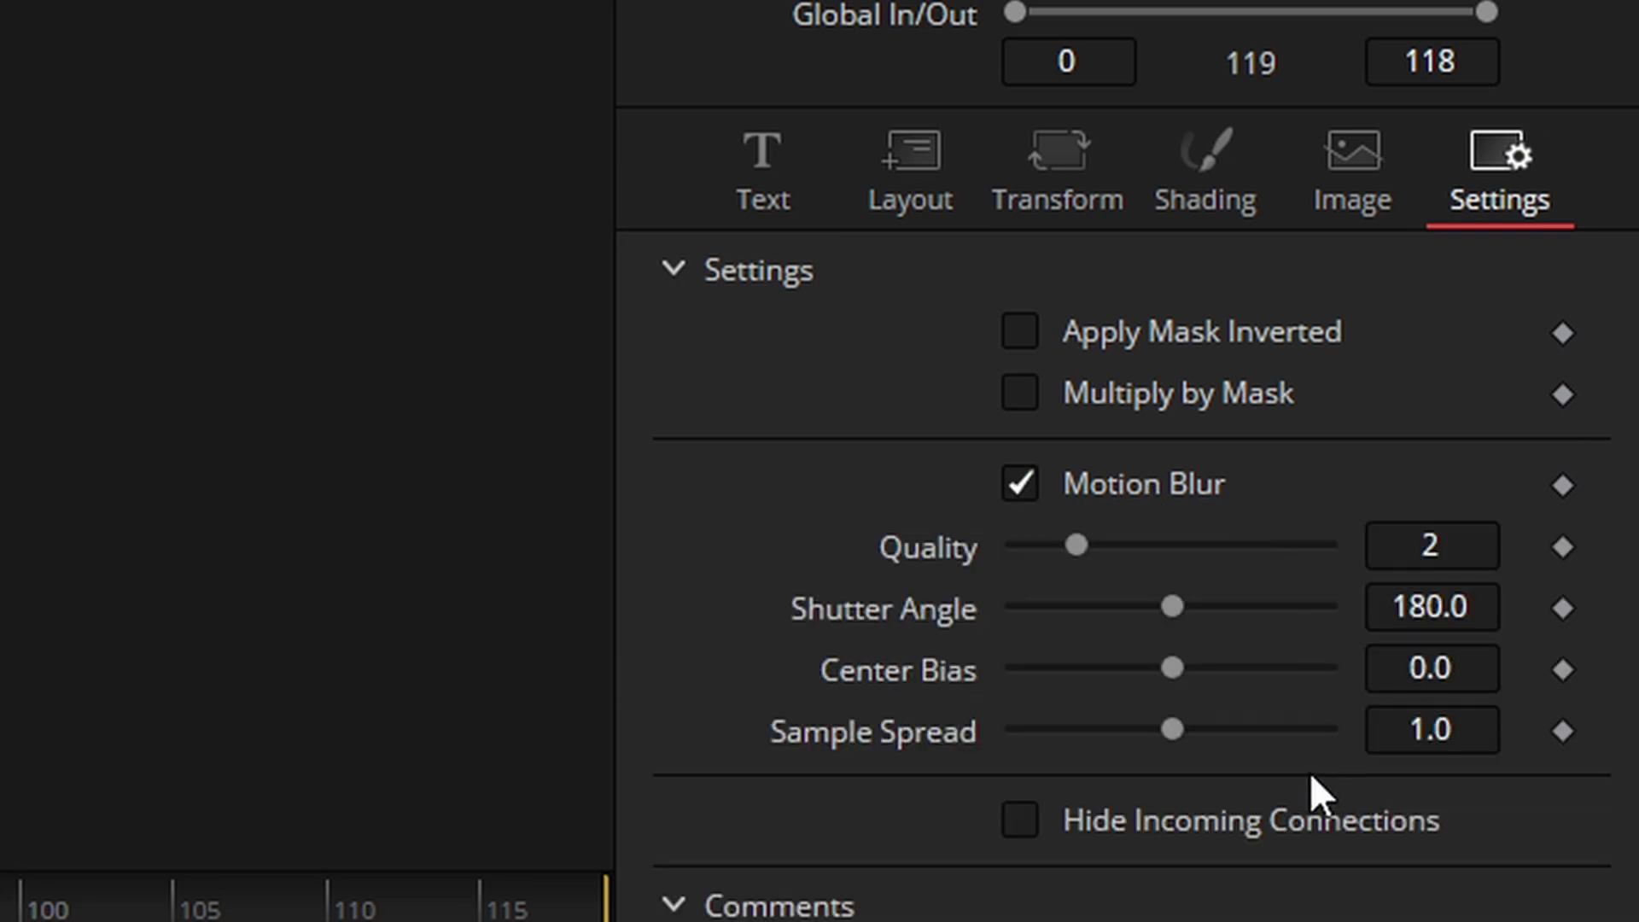
left_click(1432, 544)
type("5")
key("Tab")
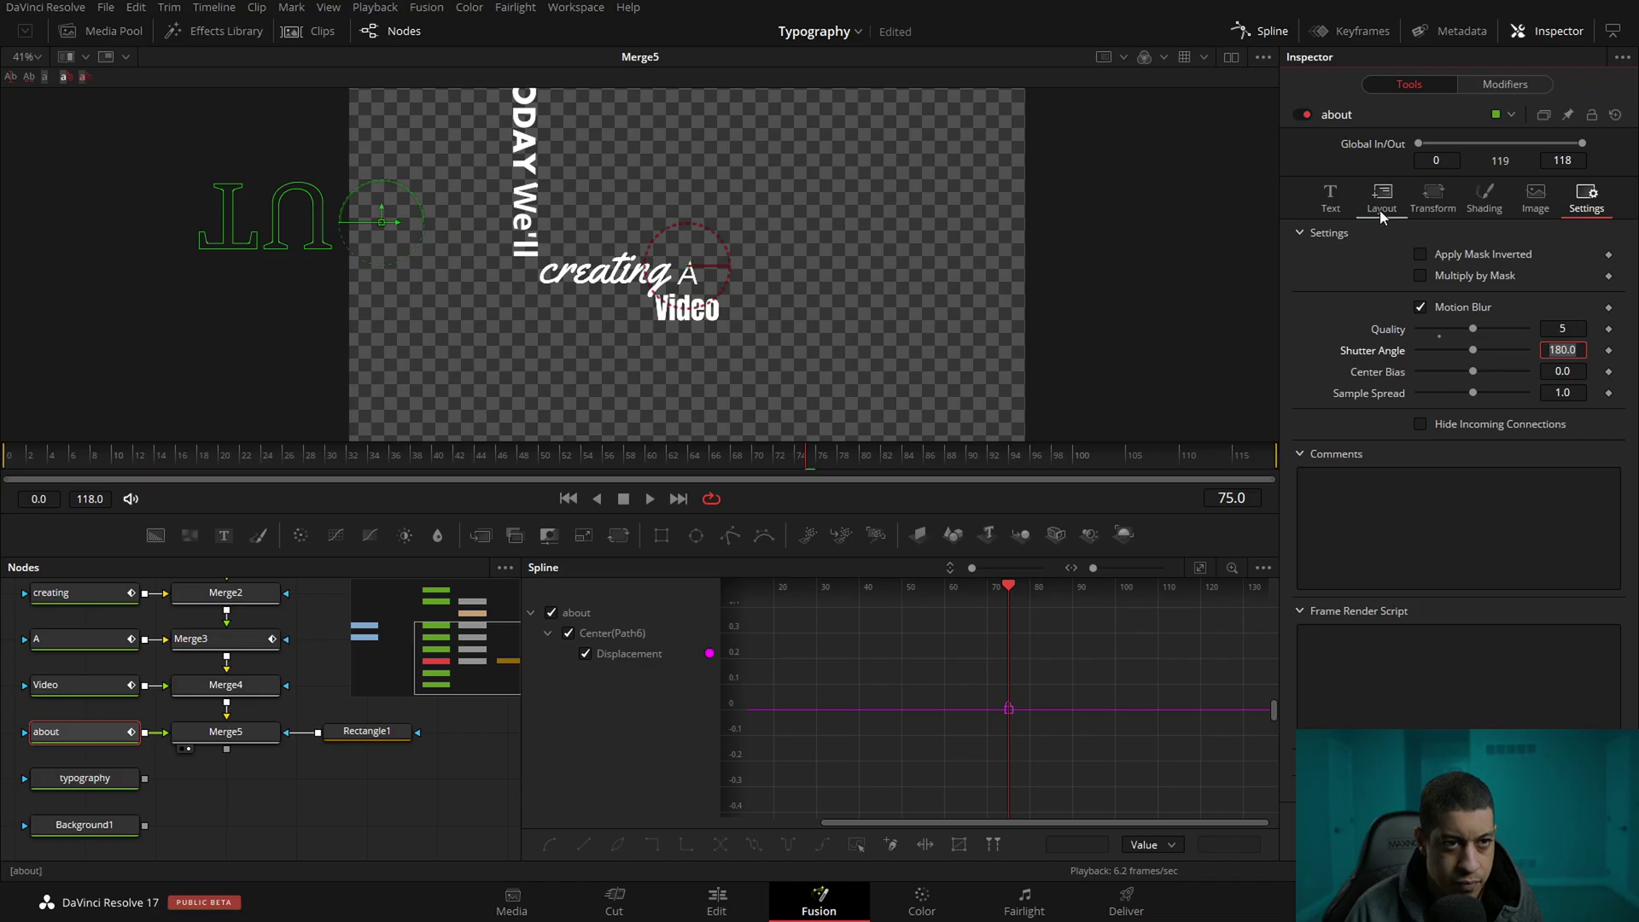
Slide the ABOUT text in to Center X 0.57098 at frame 82
left_click(1382, 198)
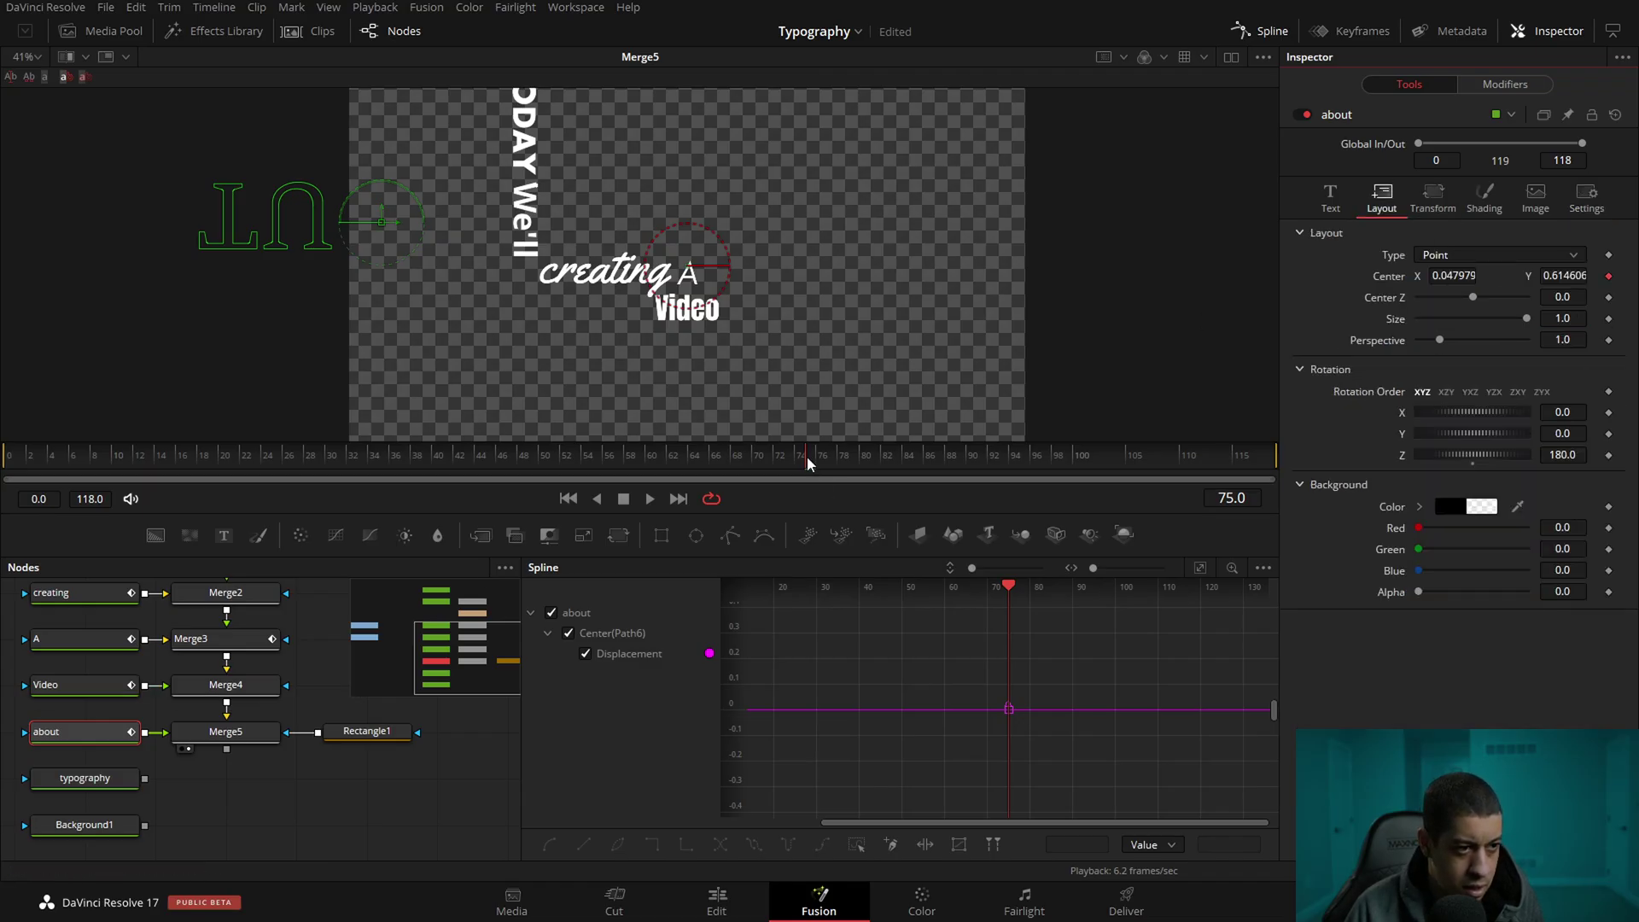
left_click_drag(815, 465, 871, 468)
left_click_drag(1453, 276, 1596, 275)
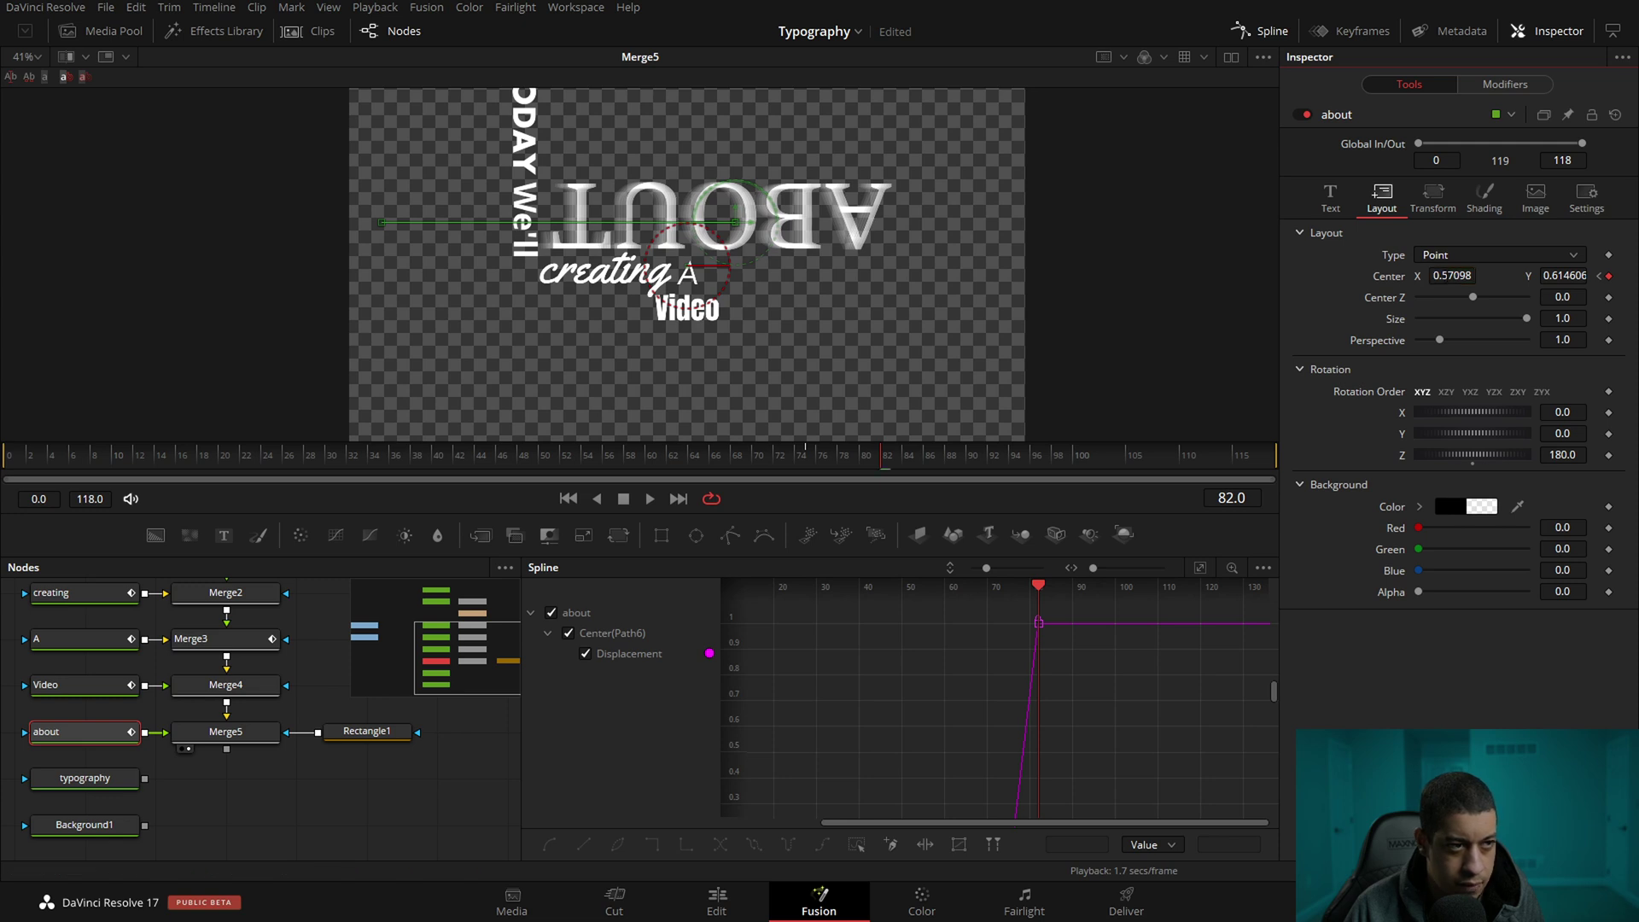
Add a Transform node after Merge5 and show its output in the viewer
left_click_drag(885, 466, 732, 462)
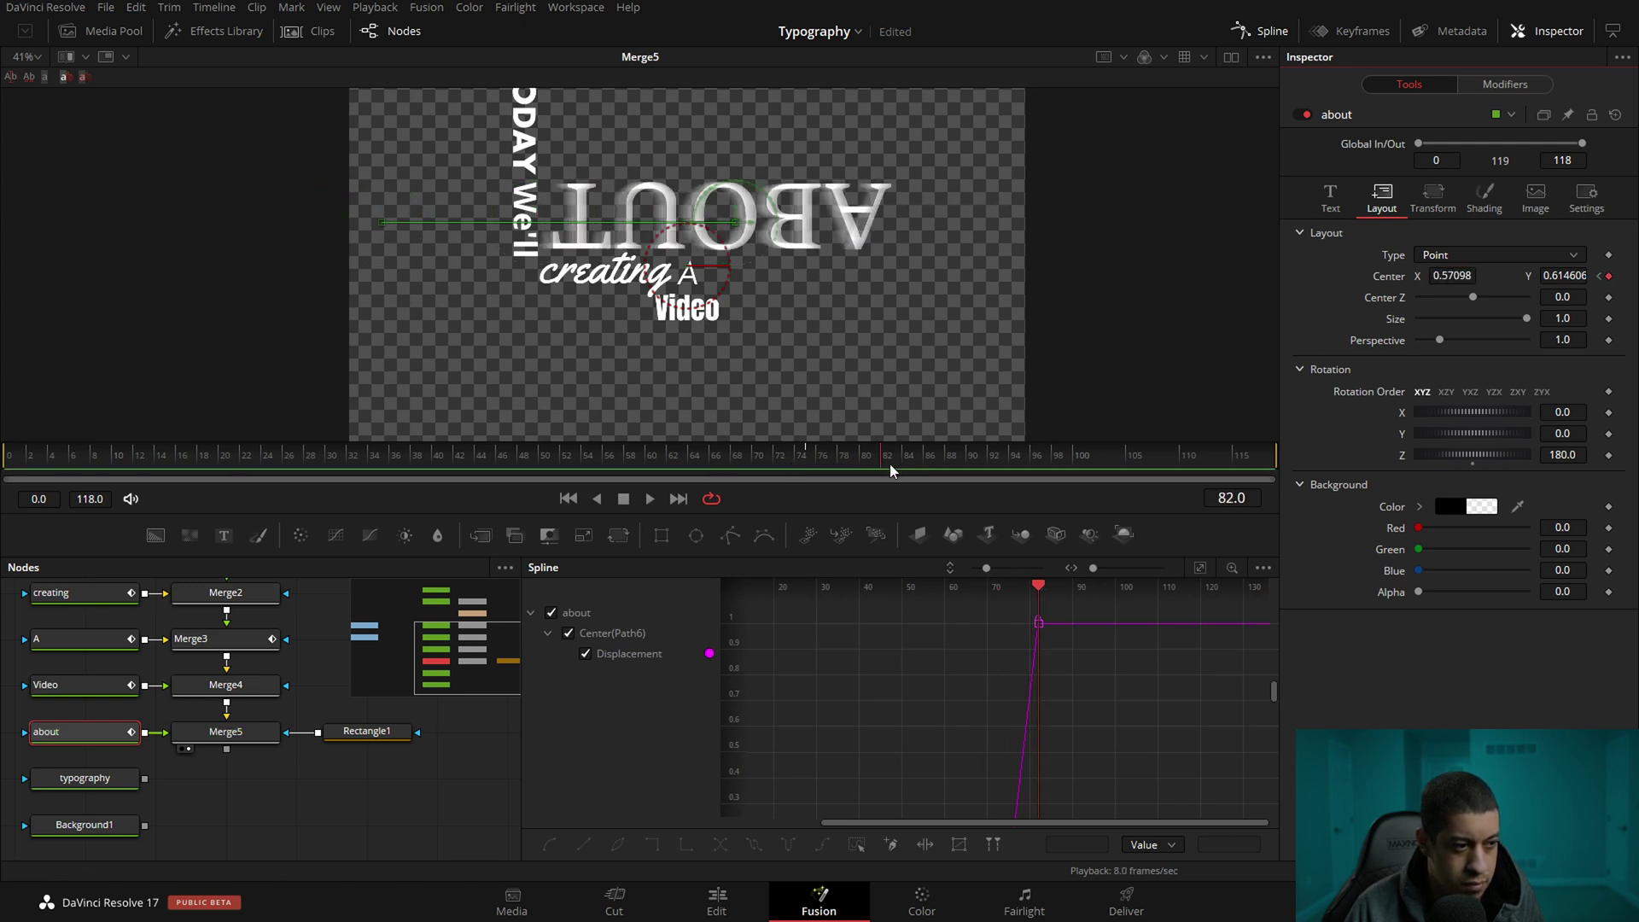
left_click_drag(316, 784, 326, 773)
left_click_drag(193, 820, 100, 726)
left_click(211, 809)
left_click_drag(174, 794, 128, 760)
left_click(275, 715)
key("shift+space")
type("tran")
key("Return")
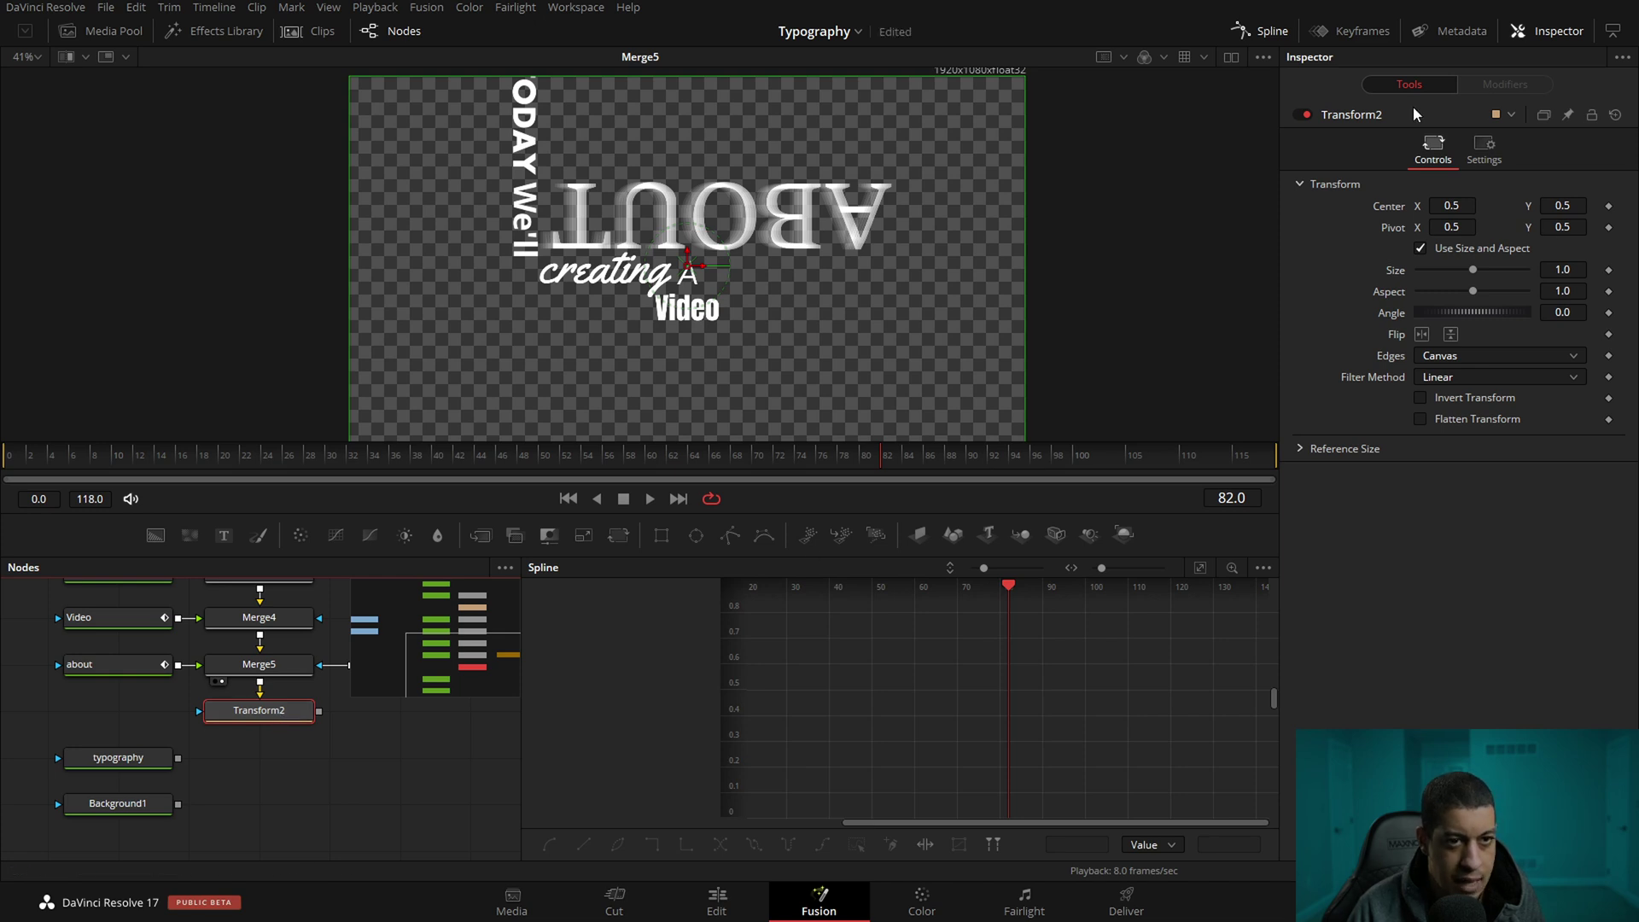
left_click_drag(273, 720, 776, 402)
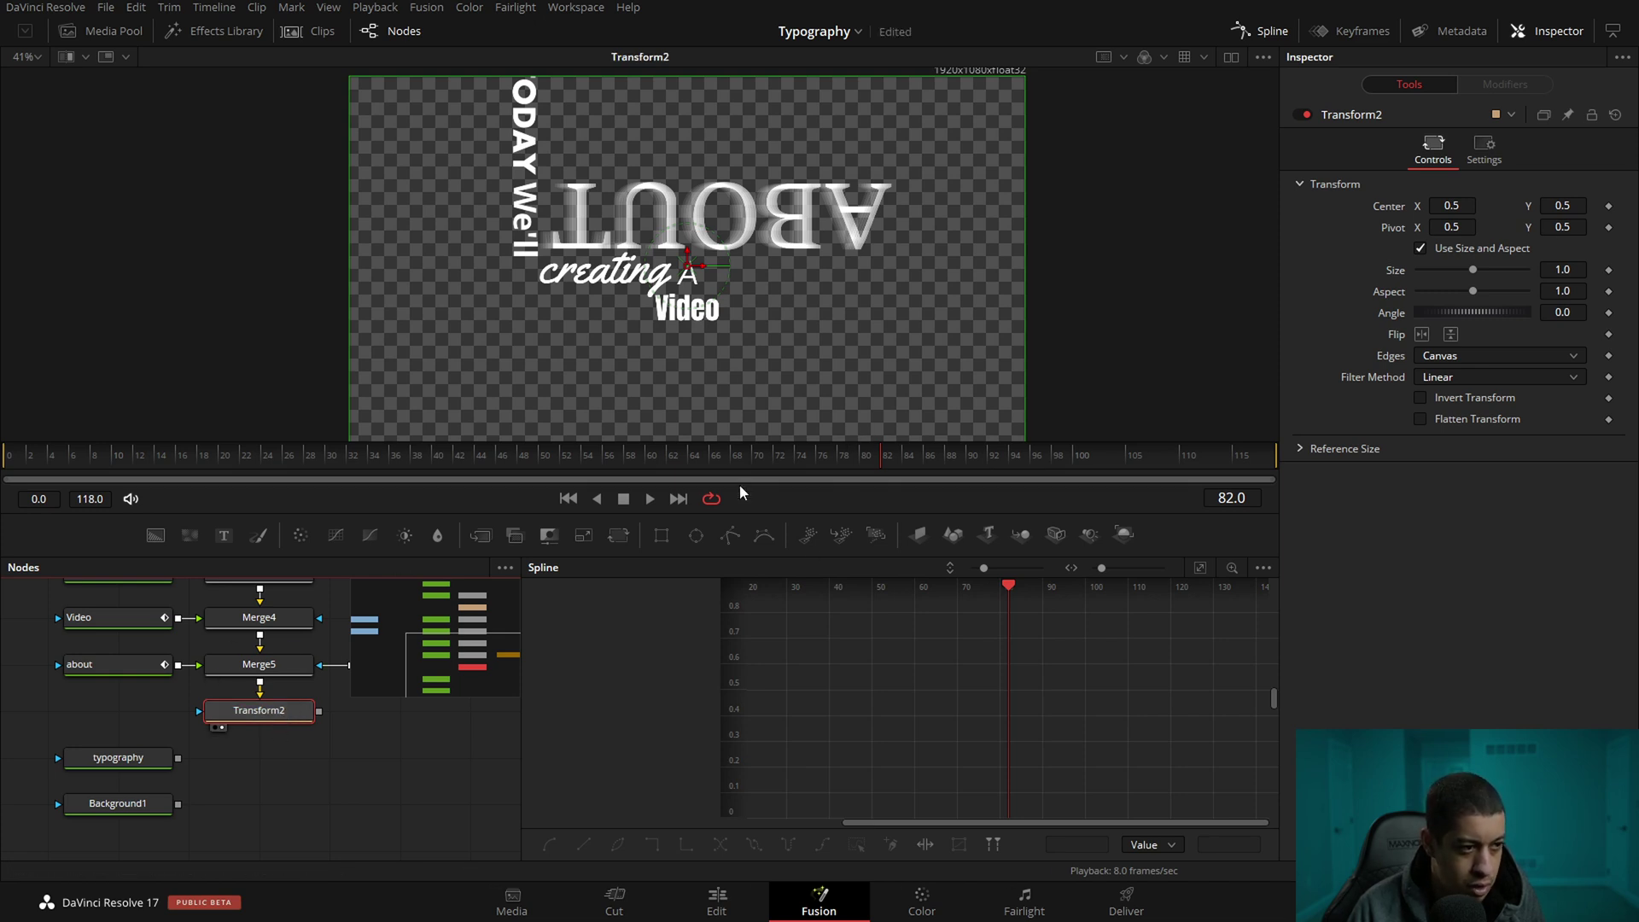
Keyframe Transform2's Angle at 0 on frame 76 and set it to 180 on frame 81
left_click(118, 665)
mouse_move(838, 456)
left_mouse_down()
mouse_move(811, 463)
mouse_move(826, 461)
left_mouse_up()
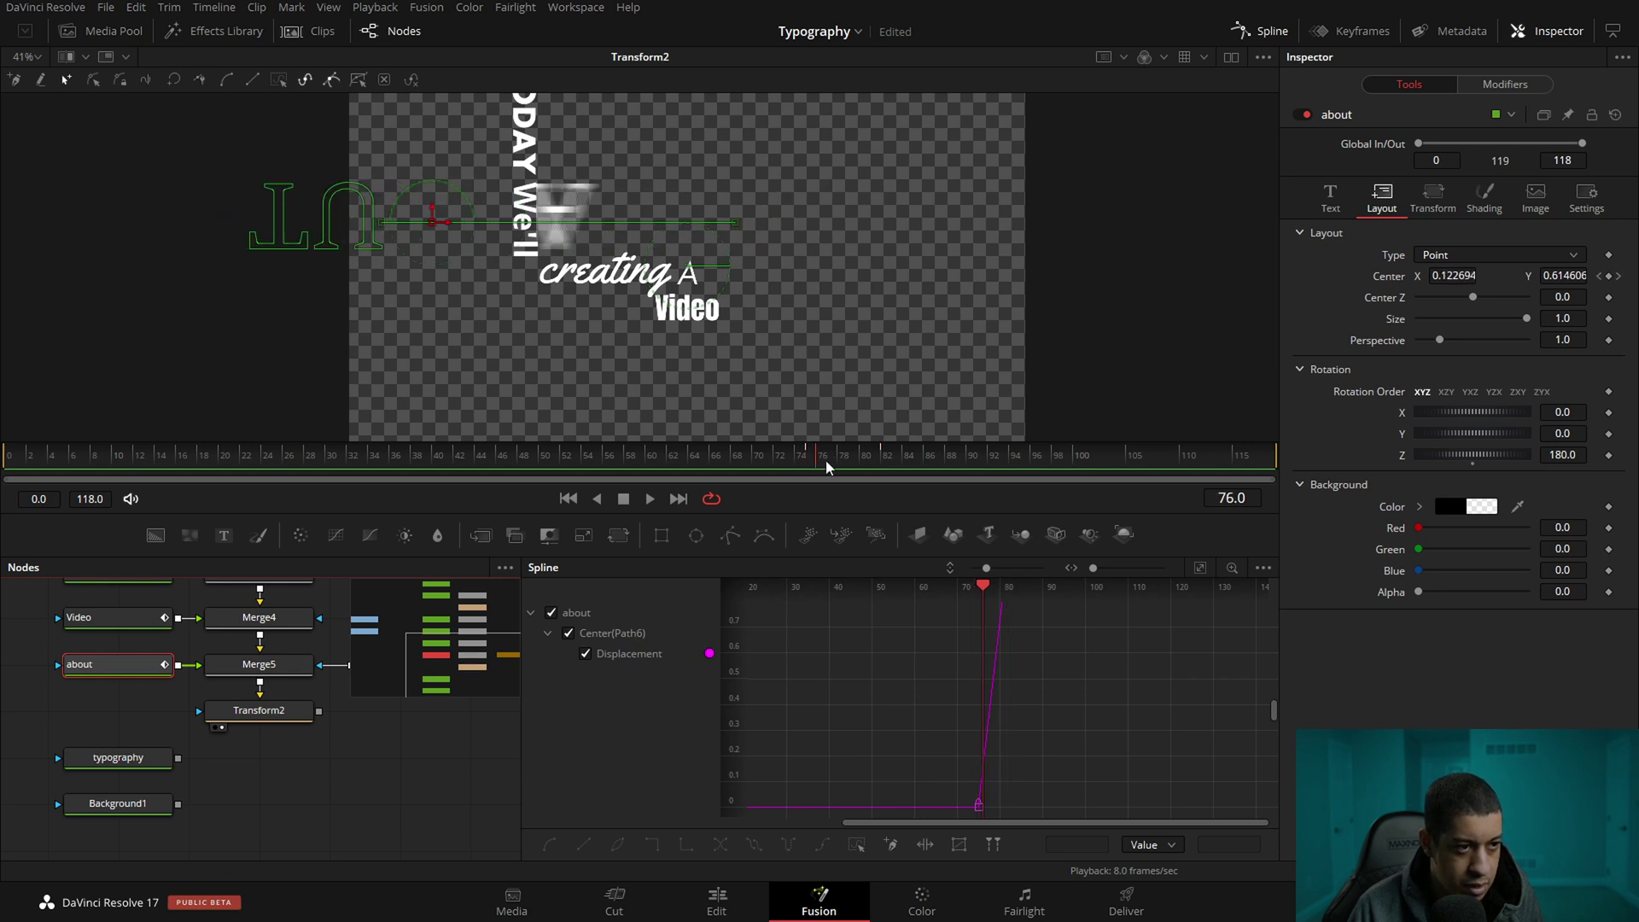
left_click(268, 719)
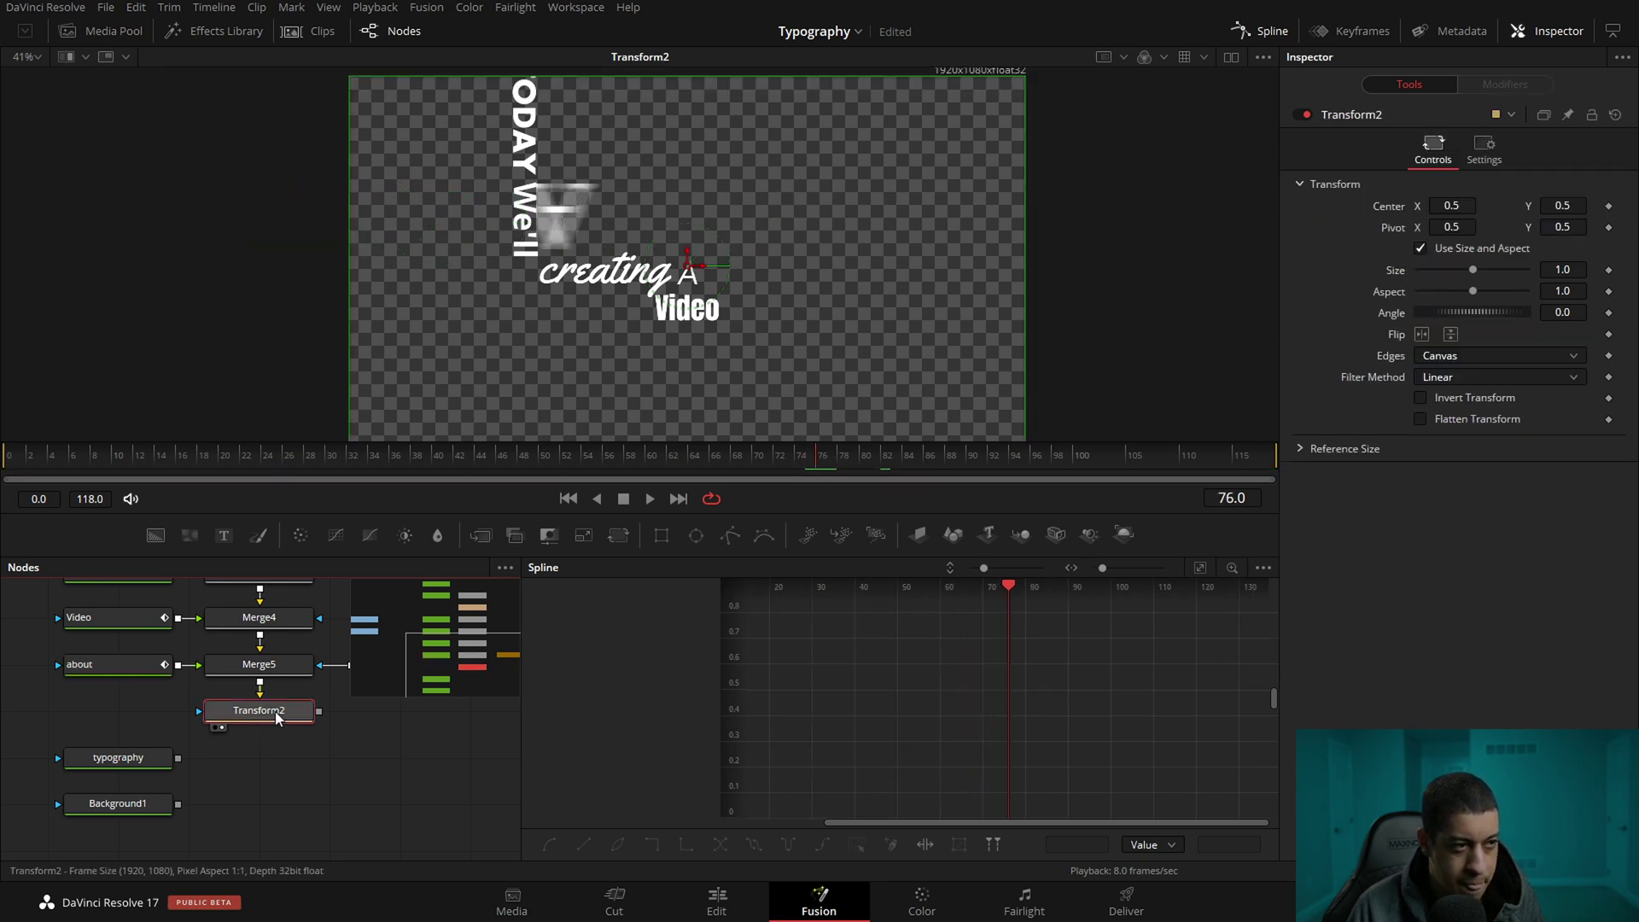
left_click_drag(1473, 313, 1530, 332)
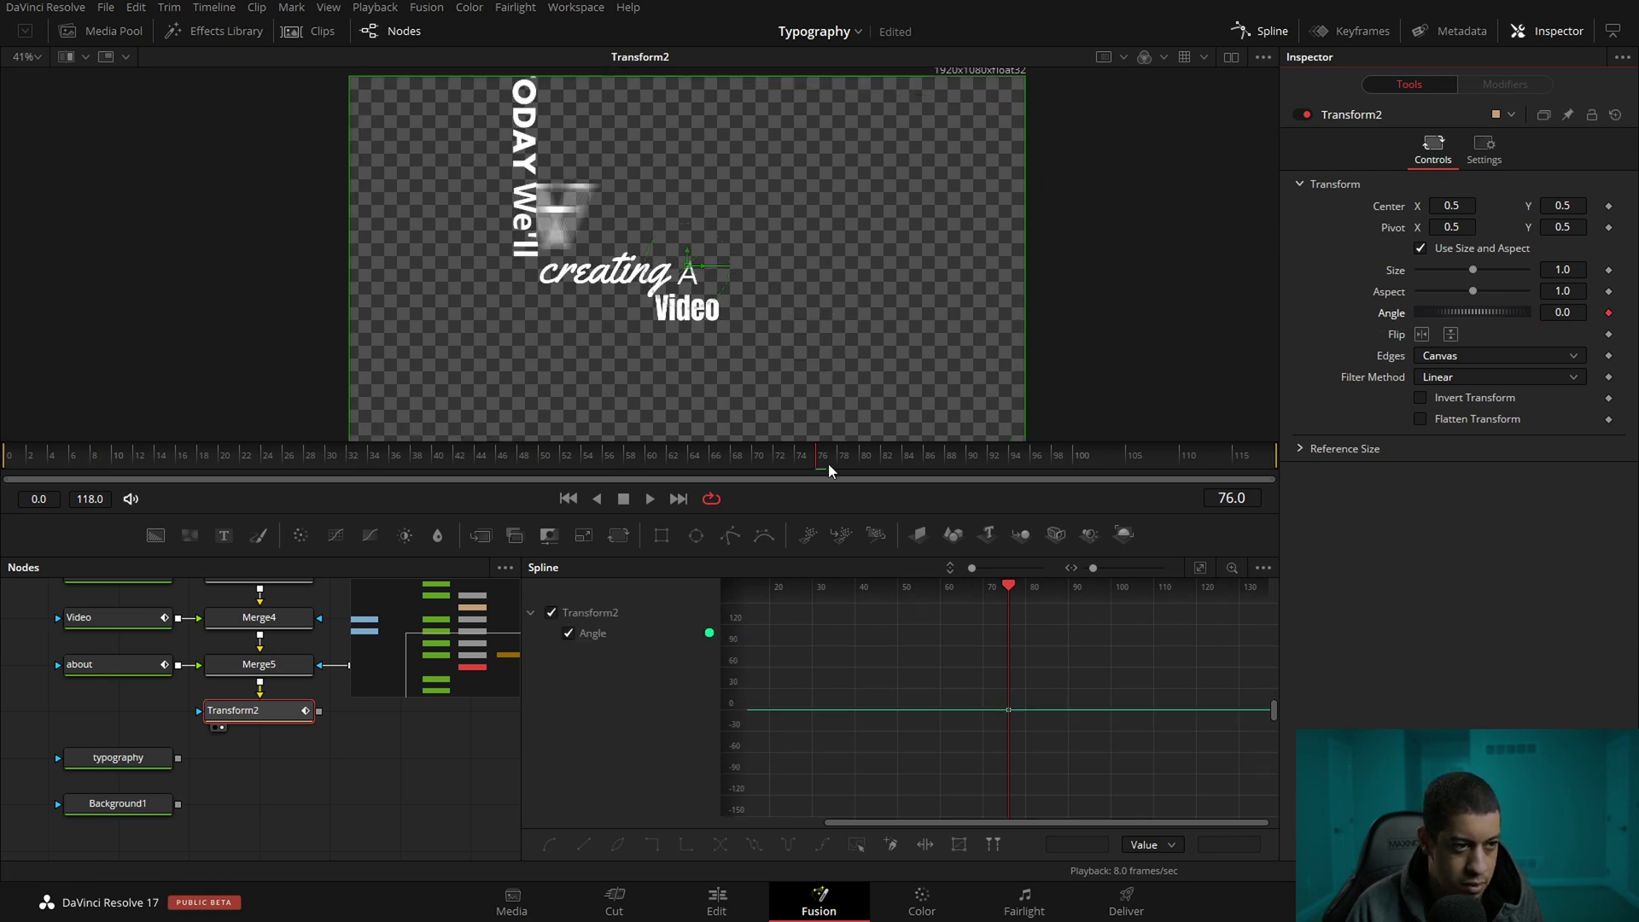
left_click_drag(823, 461, 880, 474)
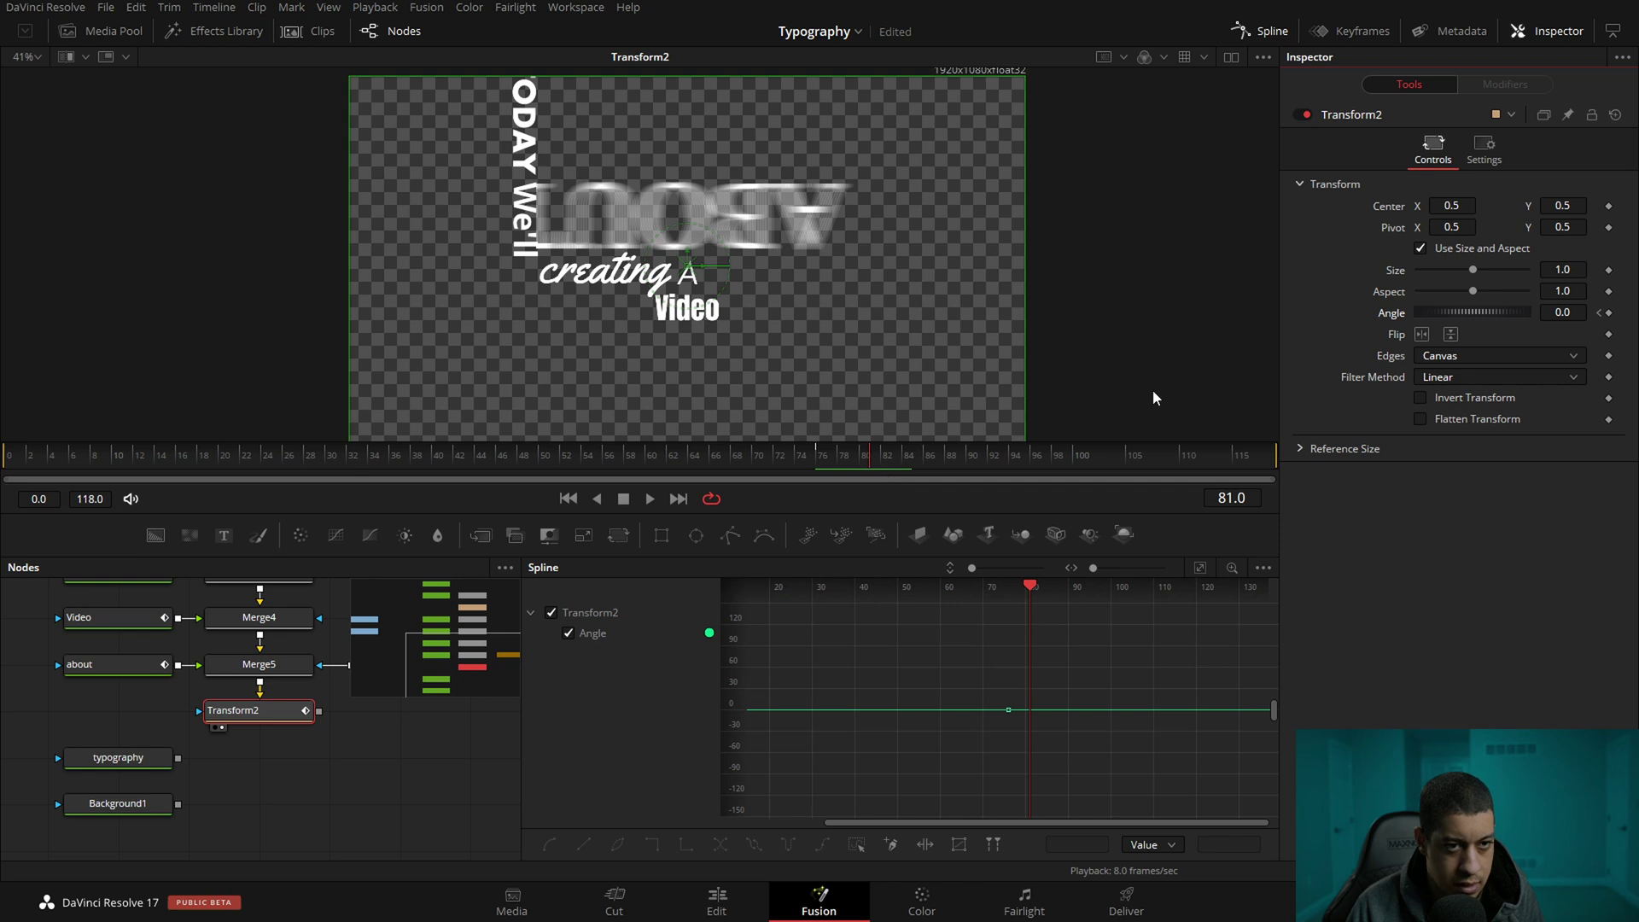
left_click(1563, 313)
type("180")
key("Tab")
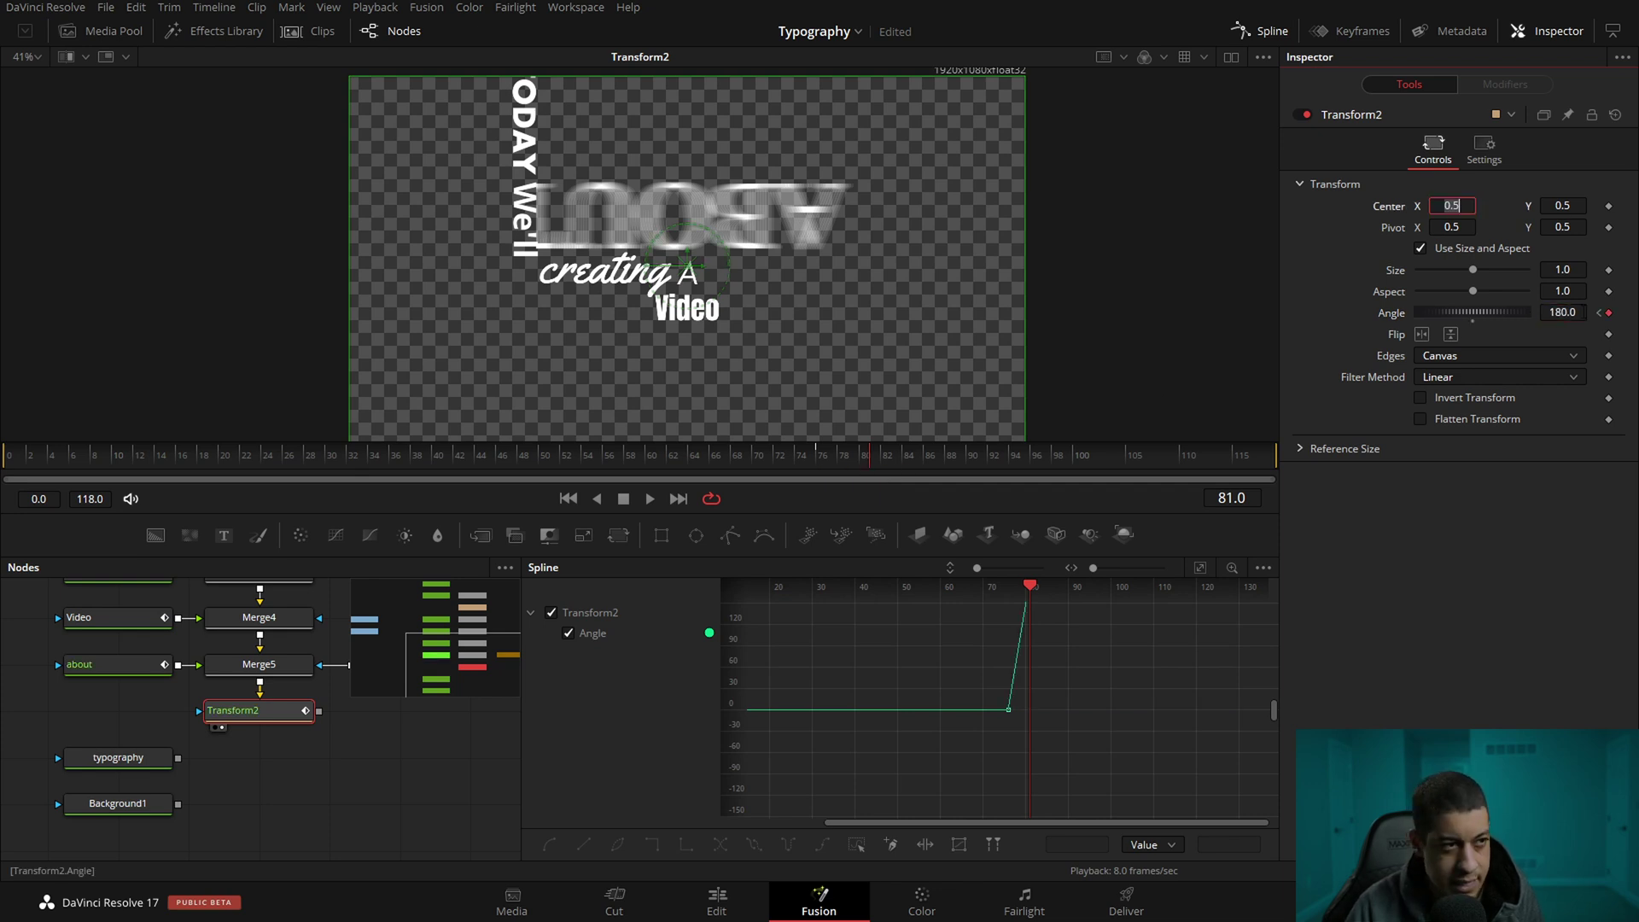
Start Transform2's rotation earlier, at frame 74, and smooth the Angle keyframe at frame 81
left_click(815, 465)
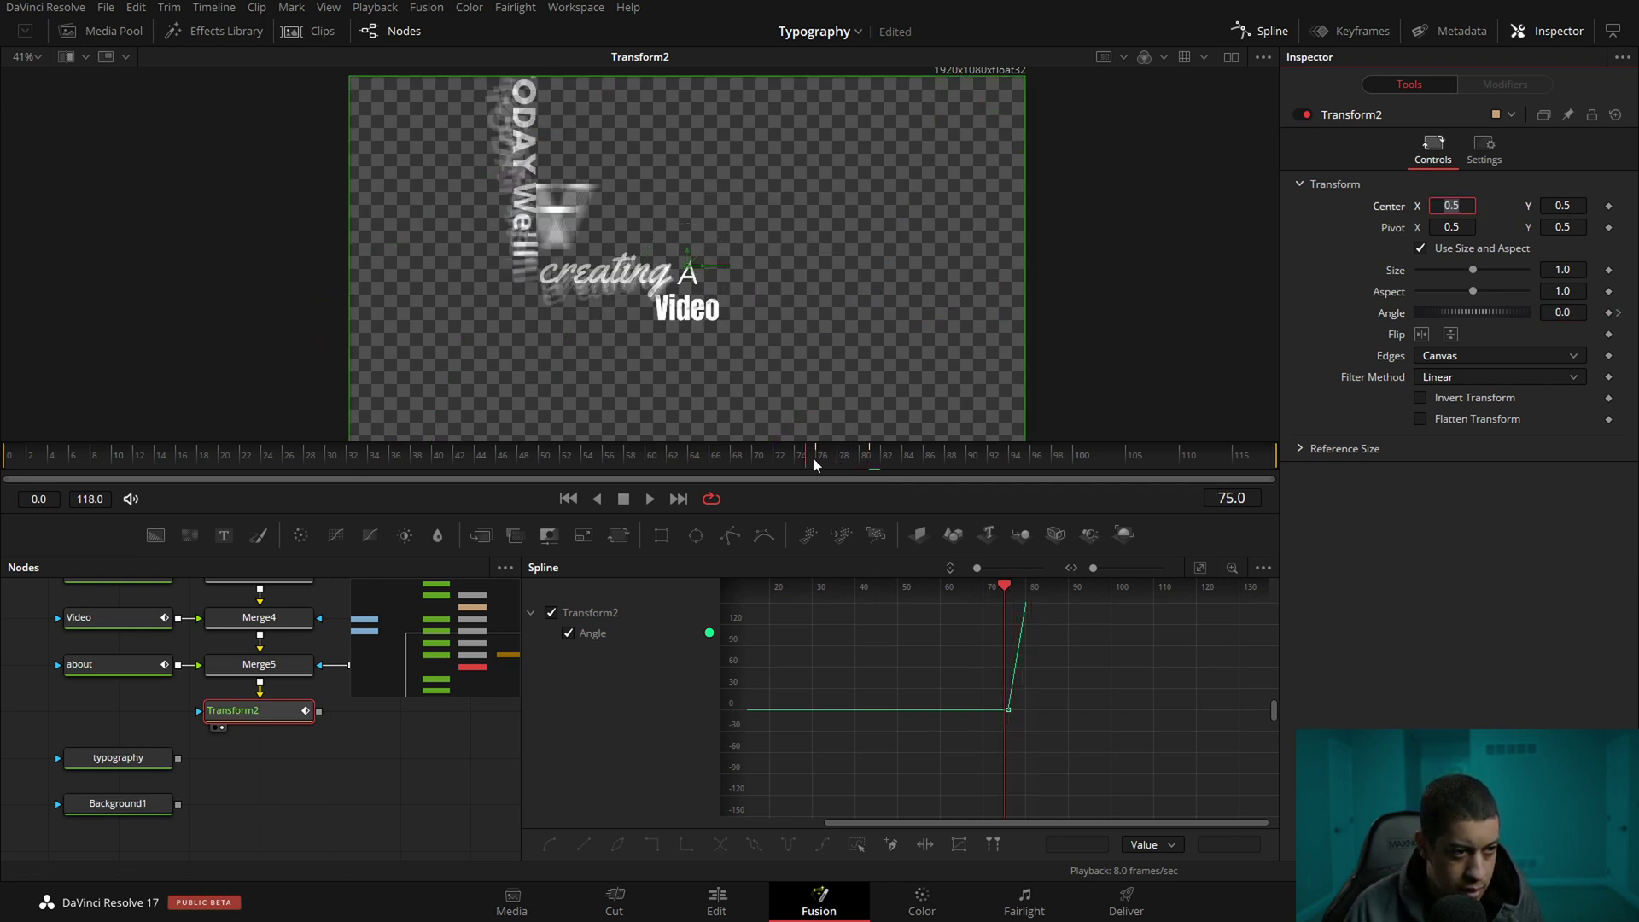
left_click(809, 467)
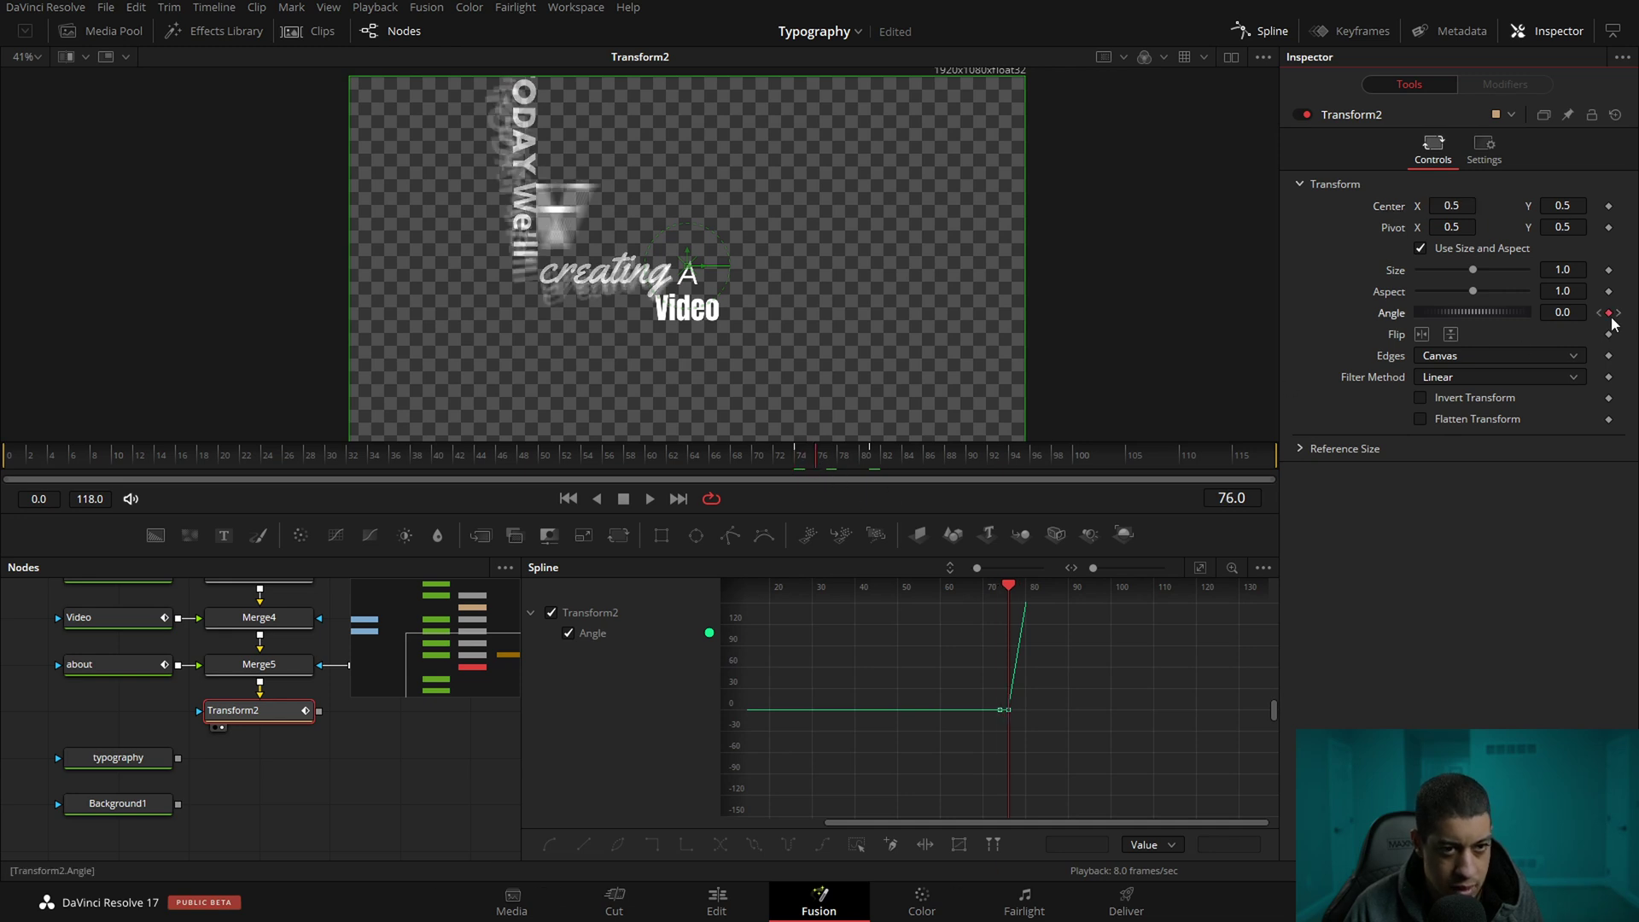
left_click(1201, 568)
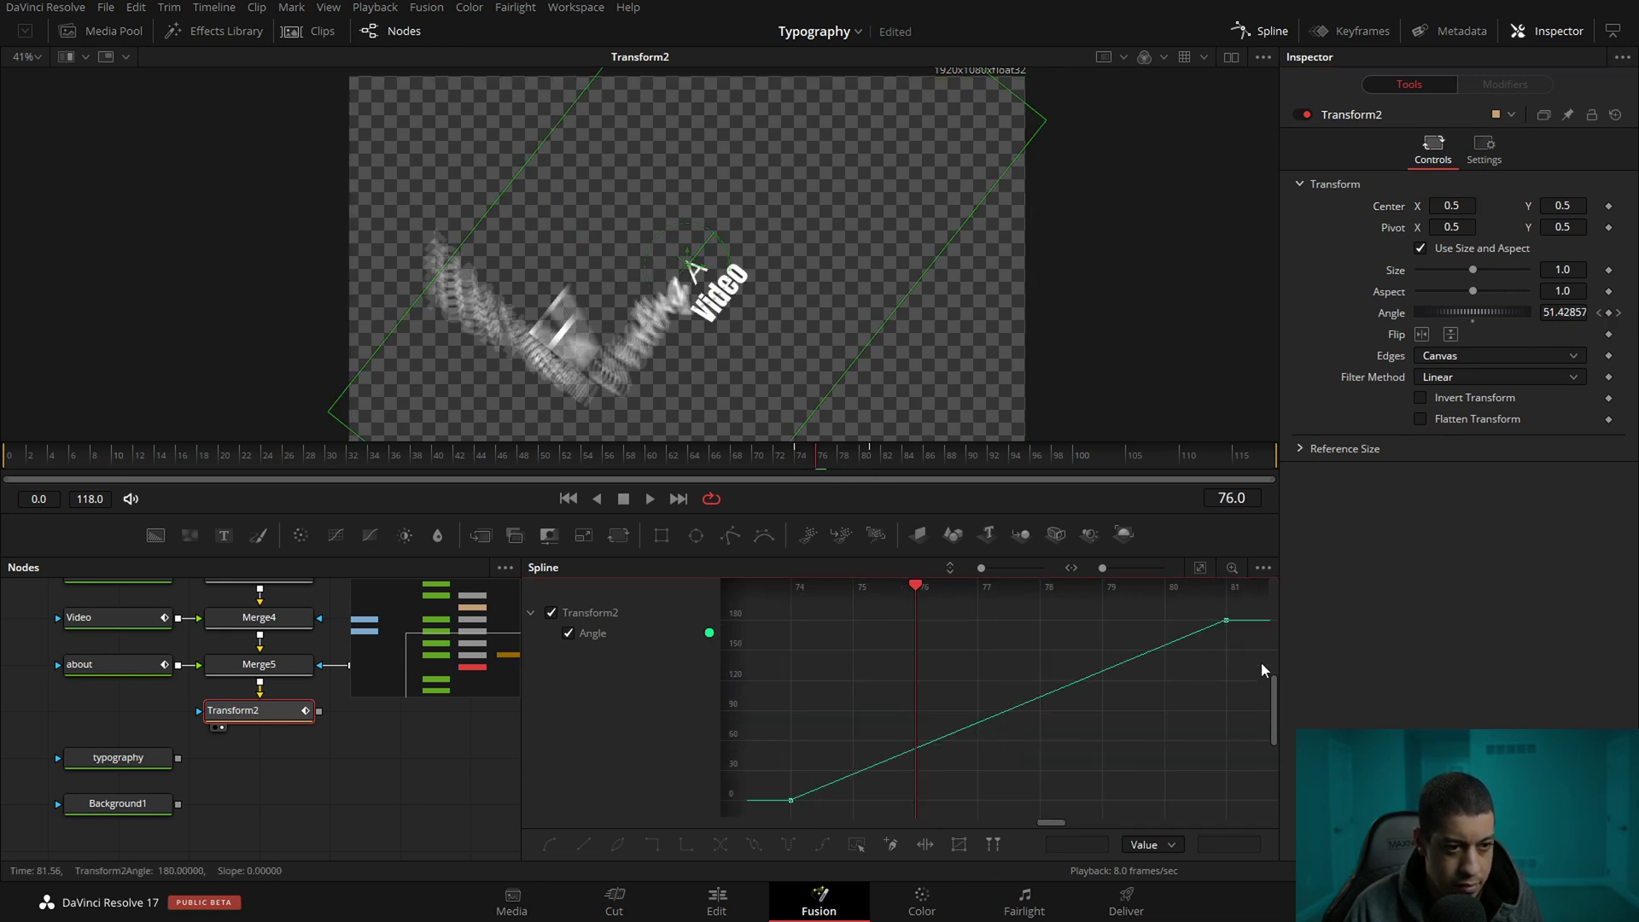
key("s")
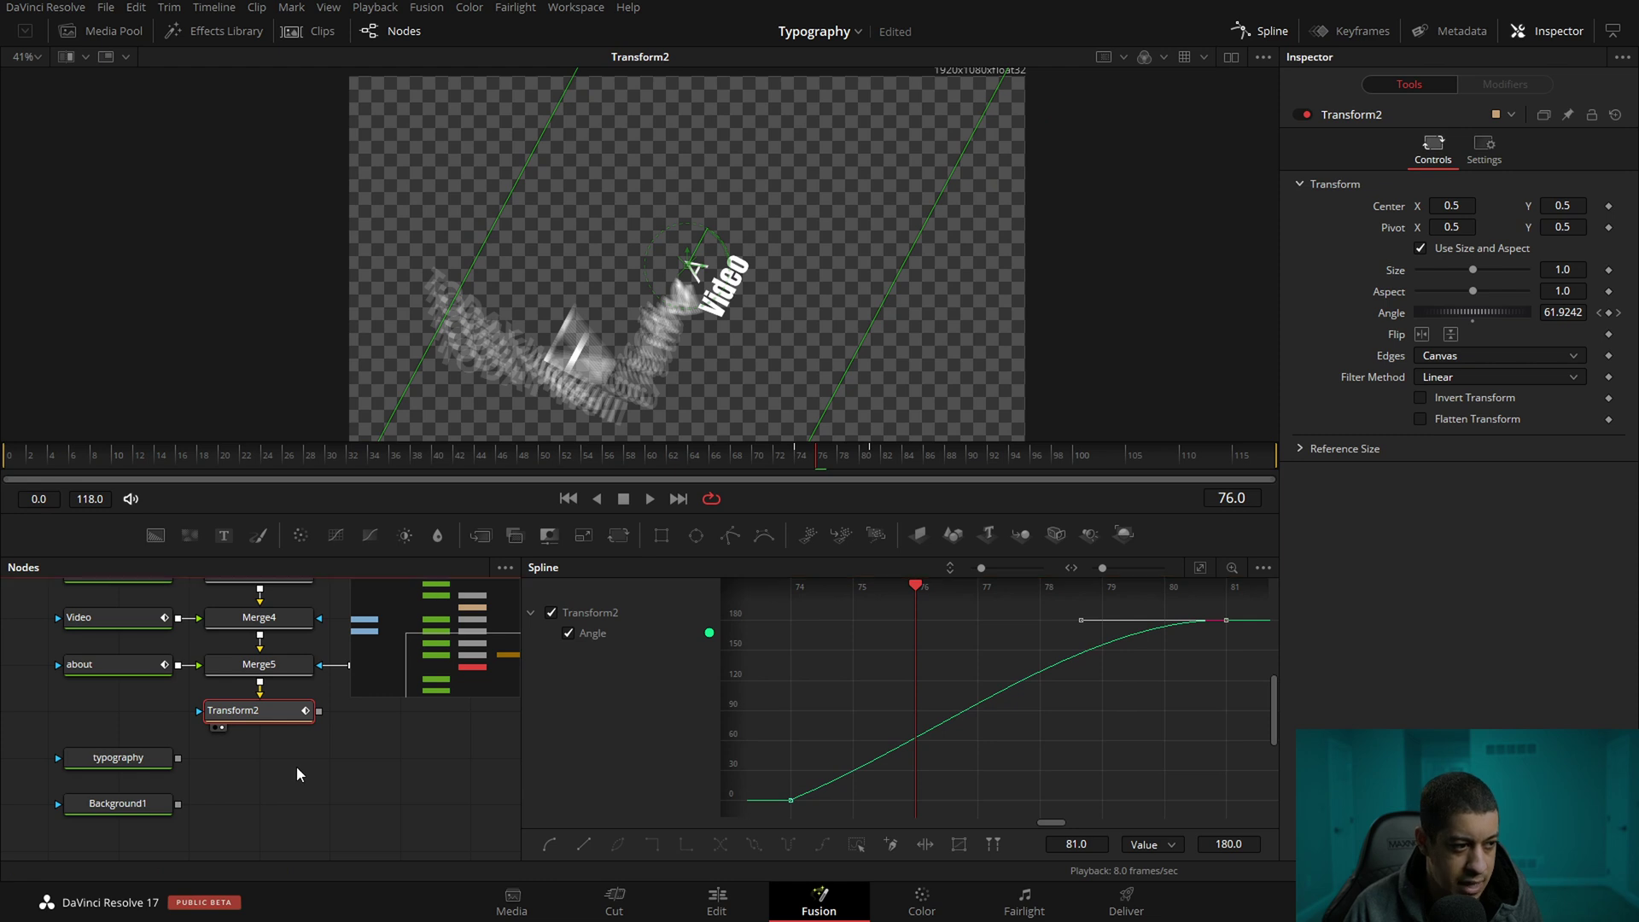
Enable motion blur with quality 4 on Transform2 and play back the rotation
left_click_drag(338, 796, 293, 780)
left_click_drag(208, 745, 192, 745)
left_click(213, 716)
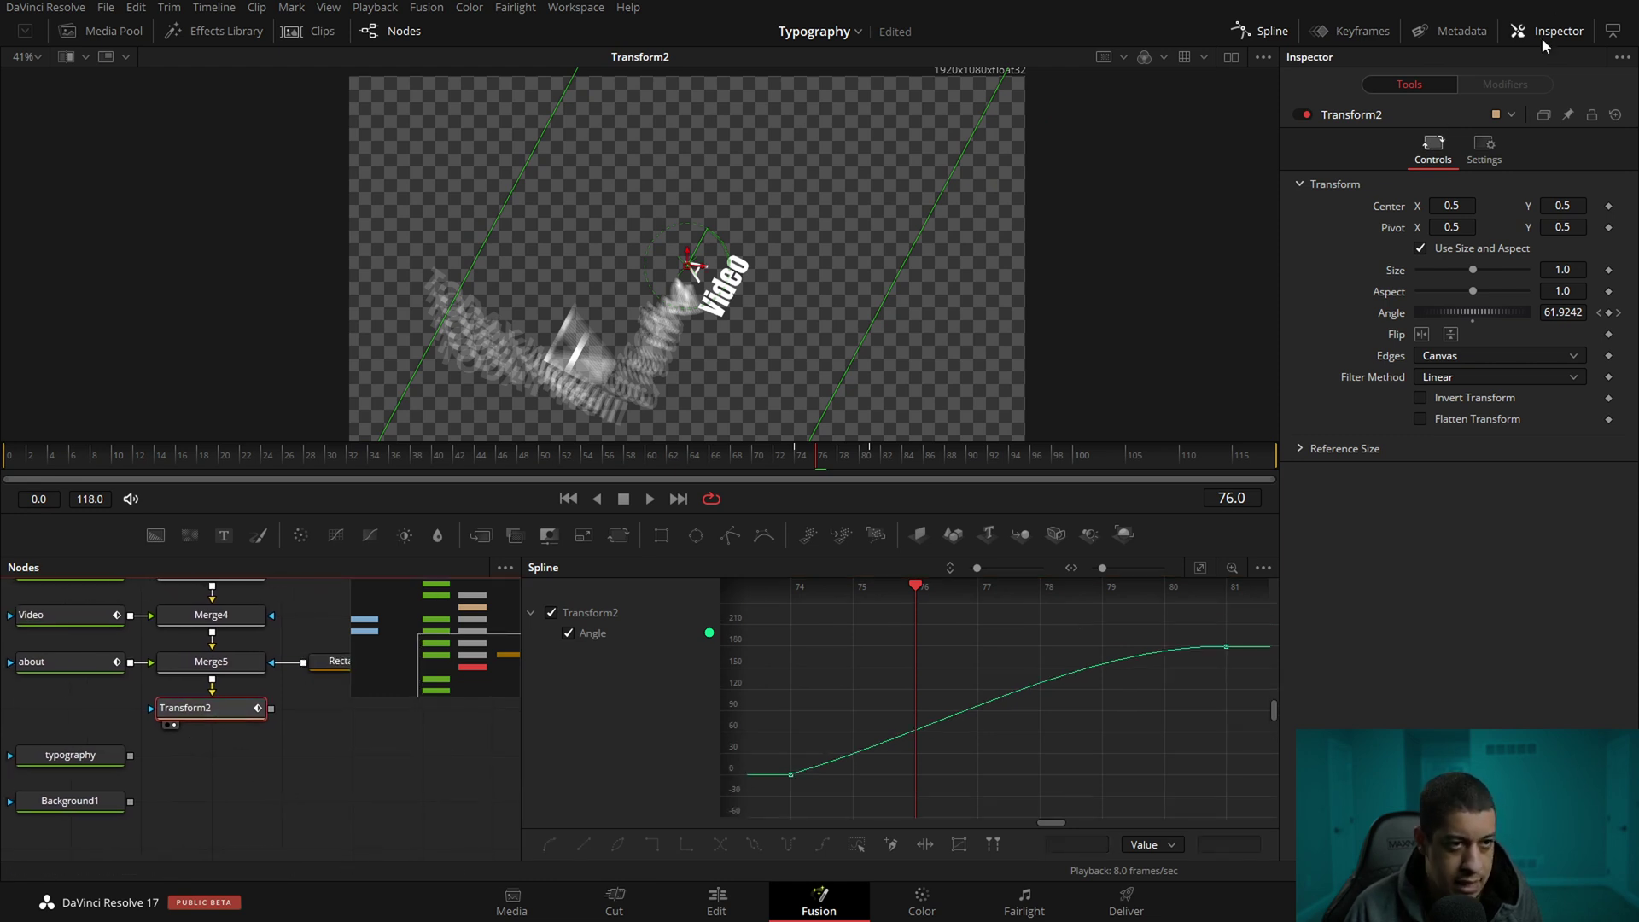
left_click(1484, 150)
left_click(1456, 363)
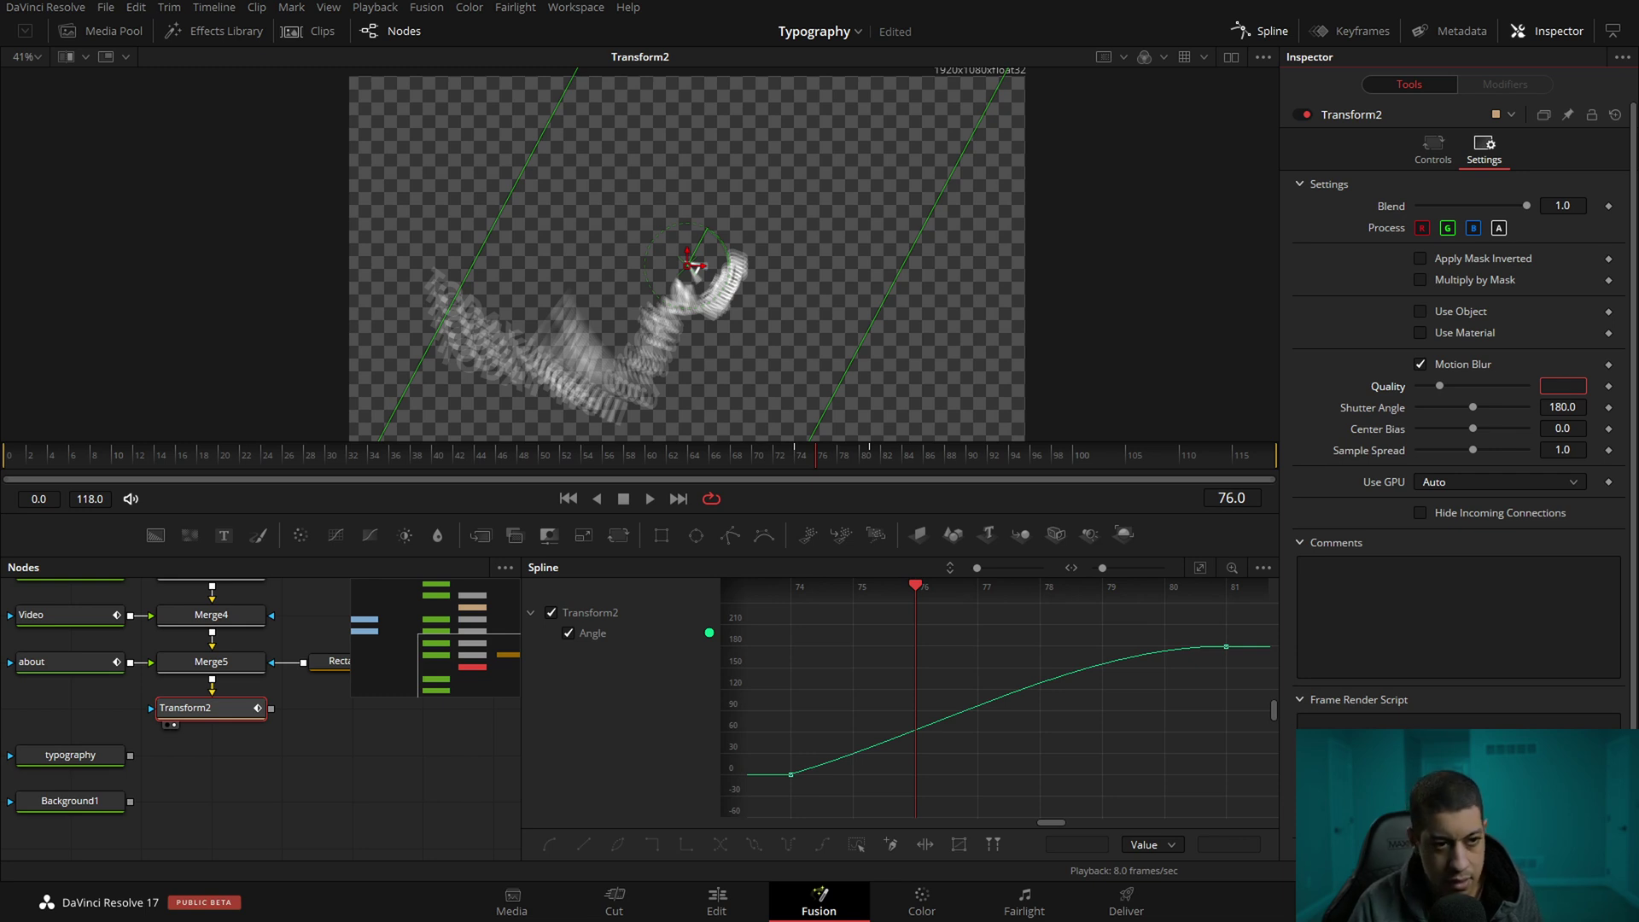
key("Tab")
left_click(390, 739)
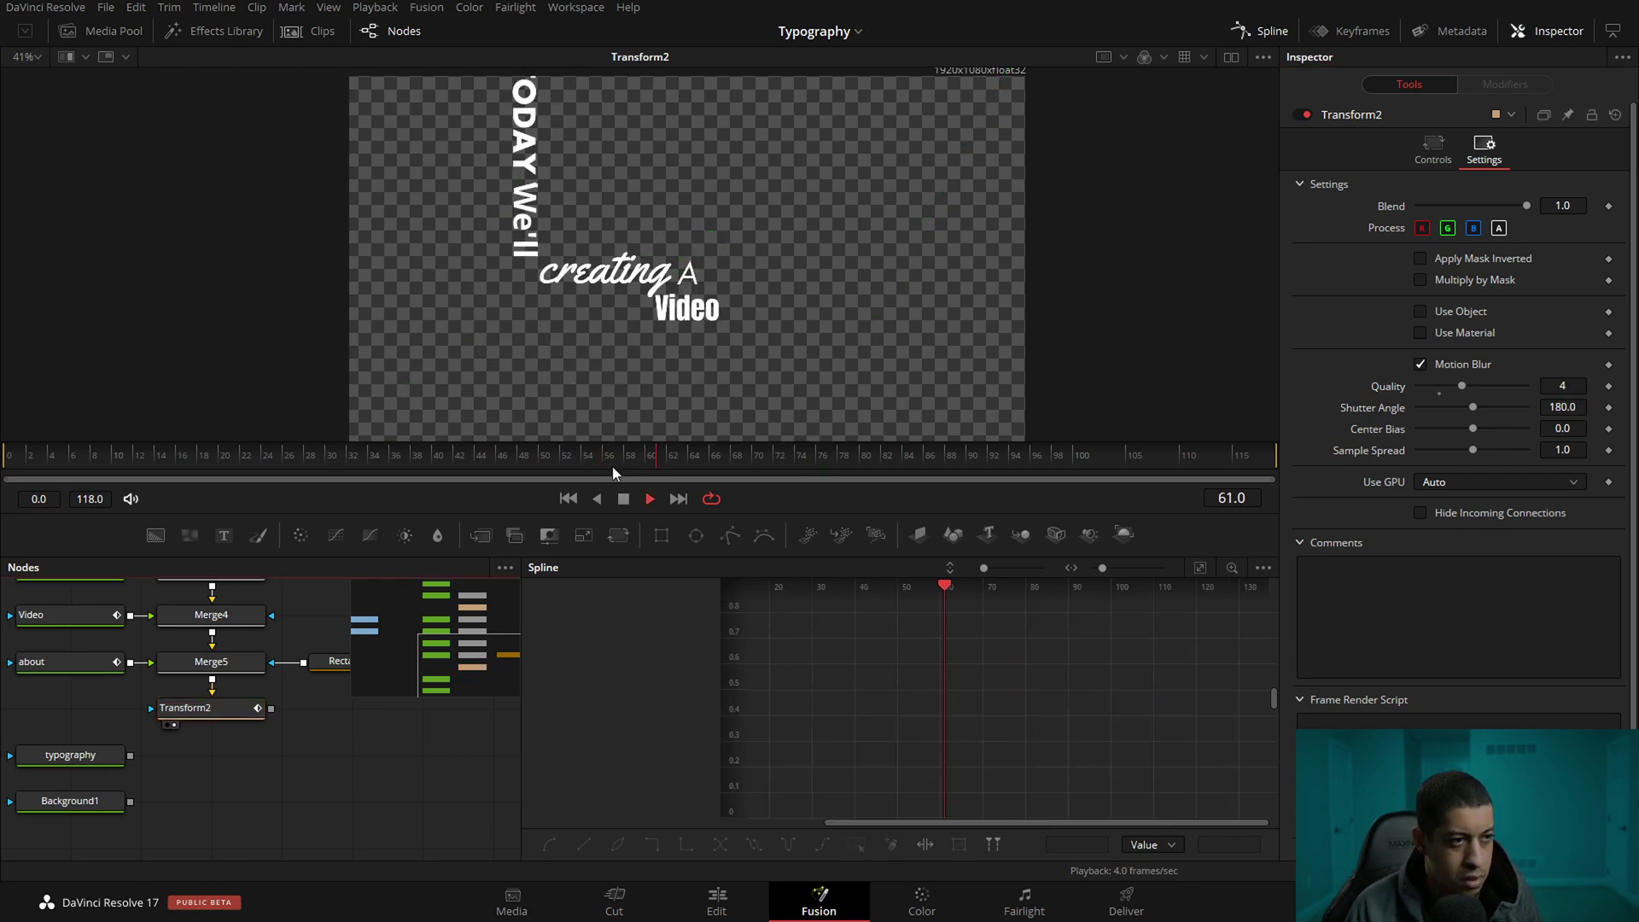
key("space")
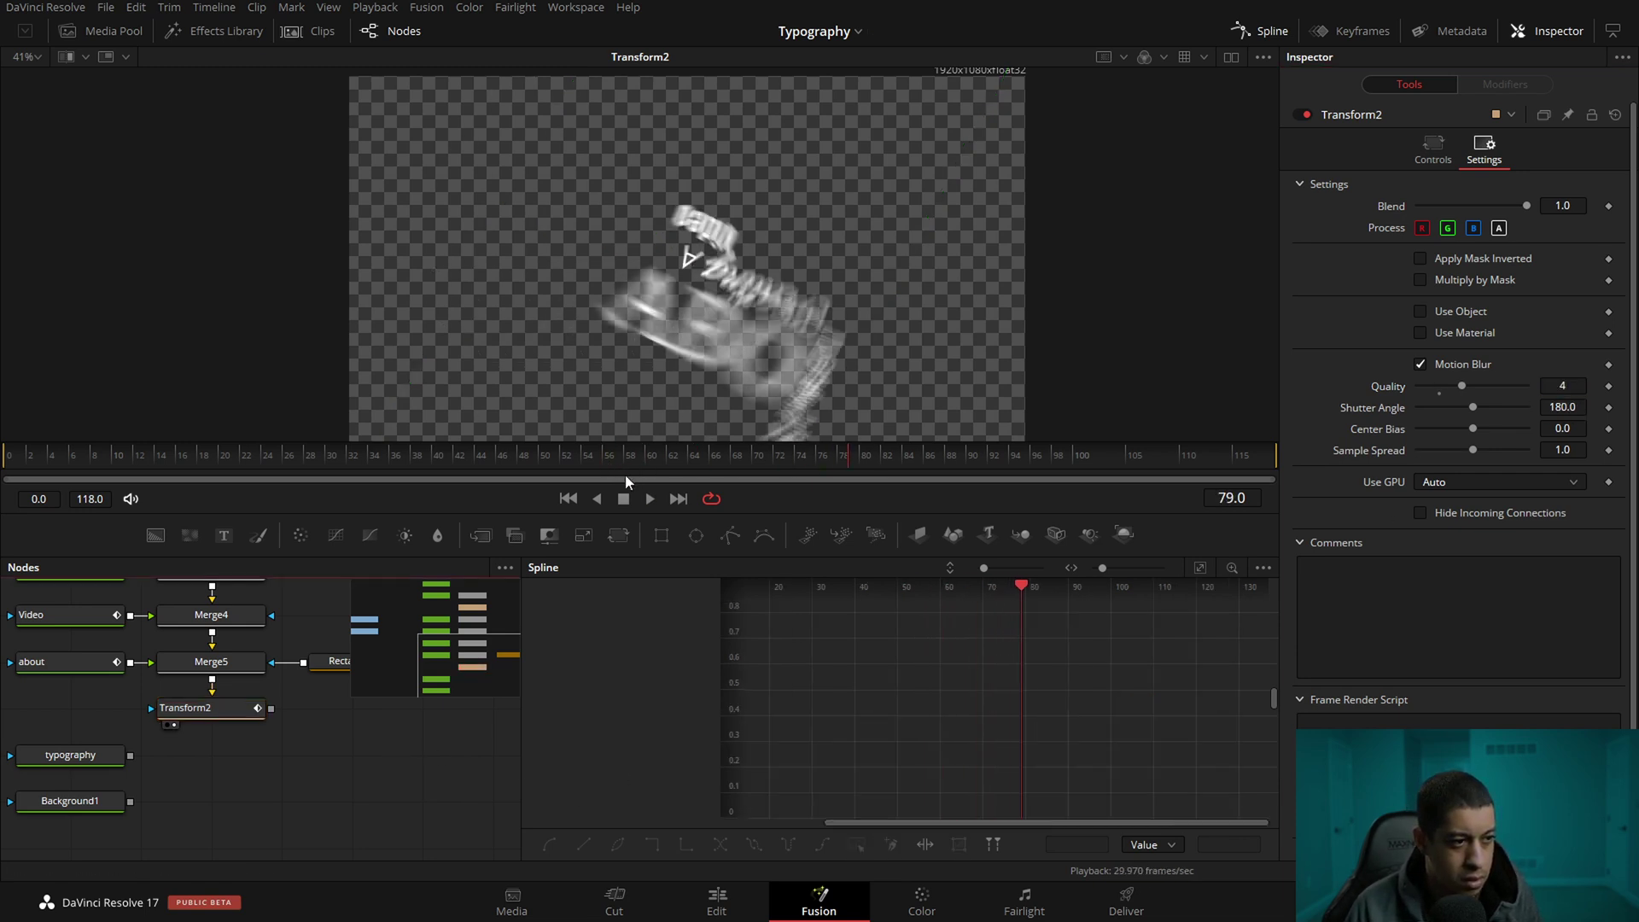
Add another Transform node after Transform2
left_click(256, 710)
mouse_move(846, 468)
left_mouse_down()
mouse_move(807, 465)
mouse_move(870, 461)
mouse_move(792, 464)
mouse_move(826, 462)
left_mouse_up()
key("shift+space")
type("tran")
key("Return")
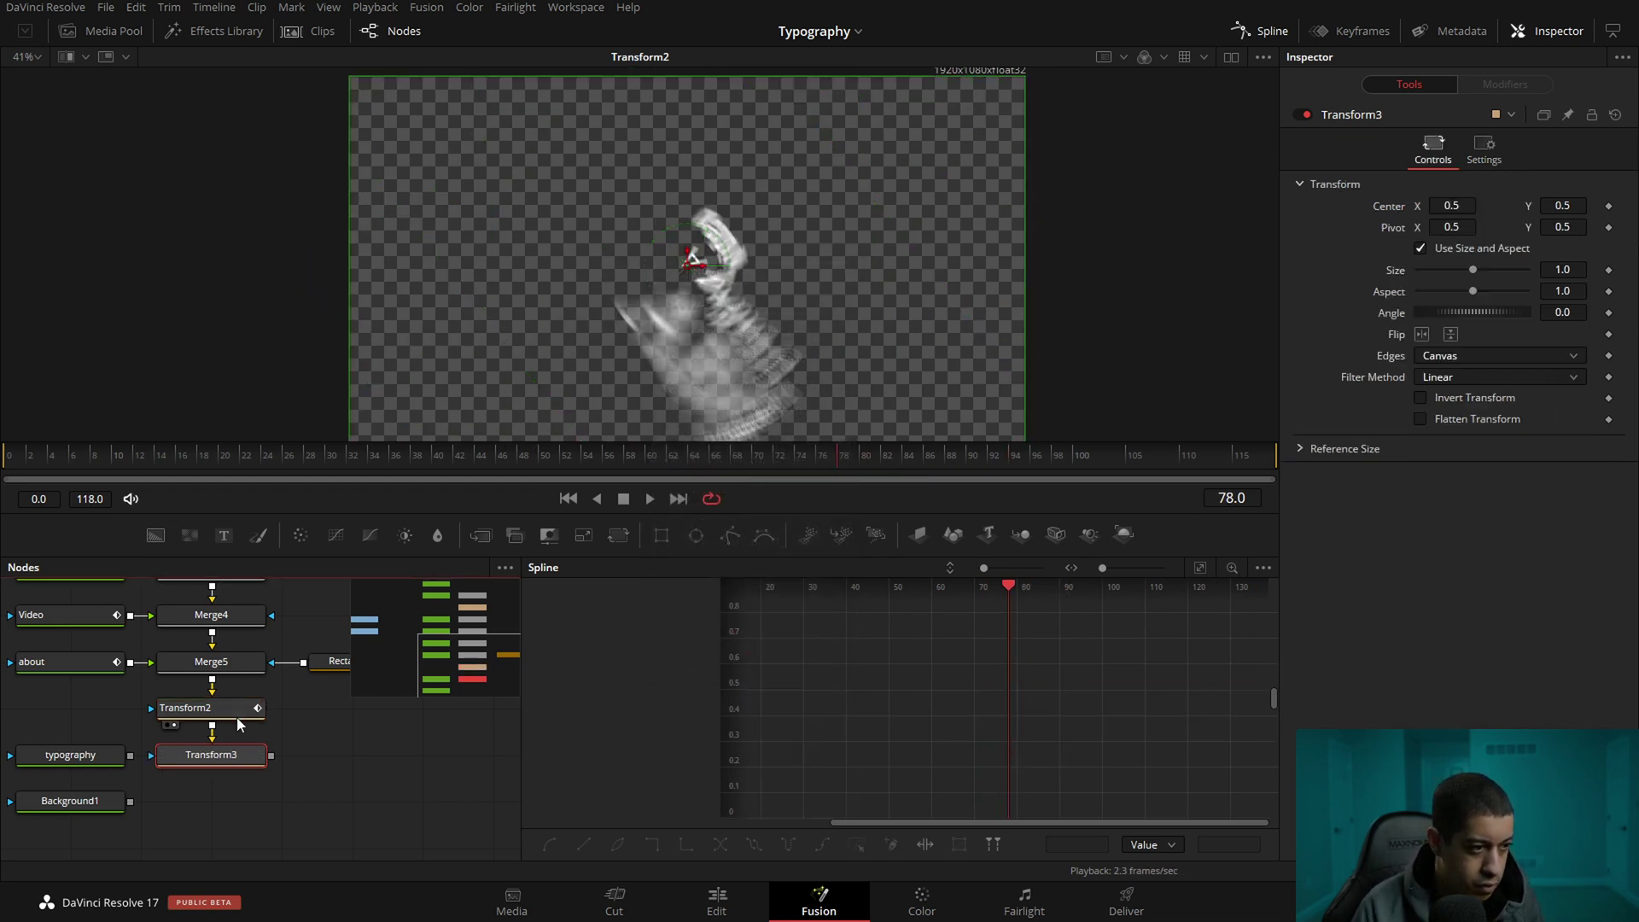
left_click_drag(181, 750, 221, 681)
left_click_drag(139, 663, 118, 782)
left_click(247, 690)
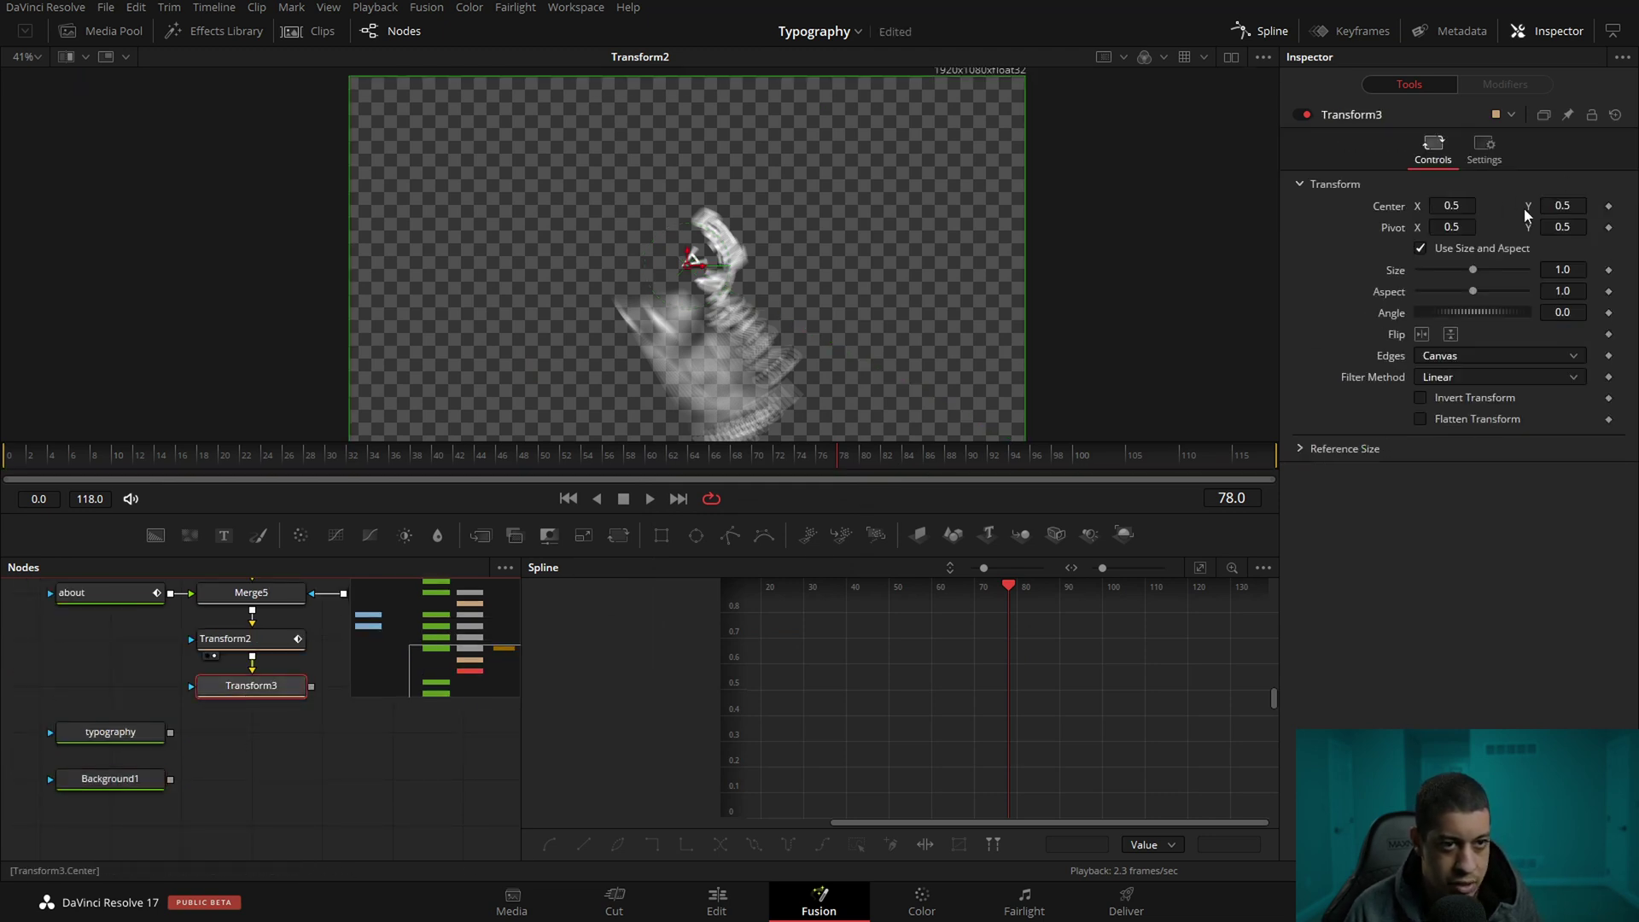
Keyframe Transform3's Center at frame 78 and shift it to X 0.563 at frame 84 with a smoothed end keyframe
left_click(1609, 207)
left_click_drag(844, 457, 904, 466)
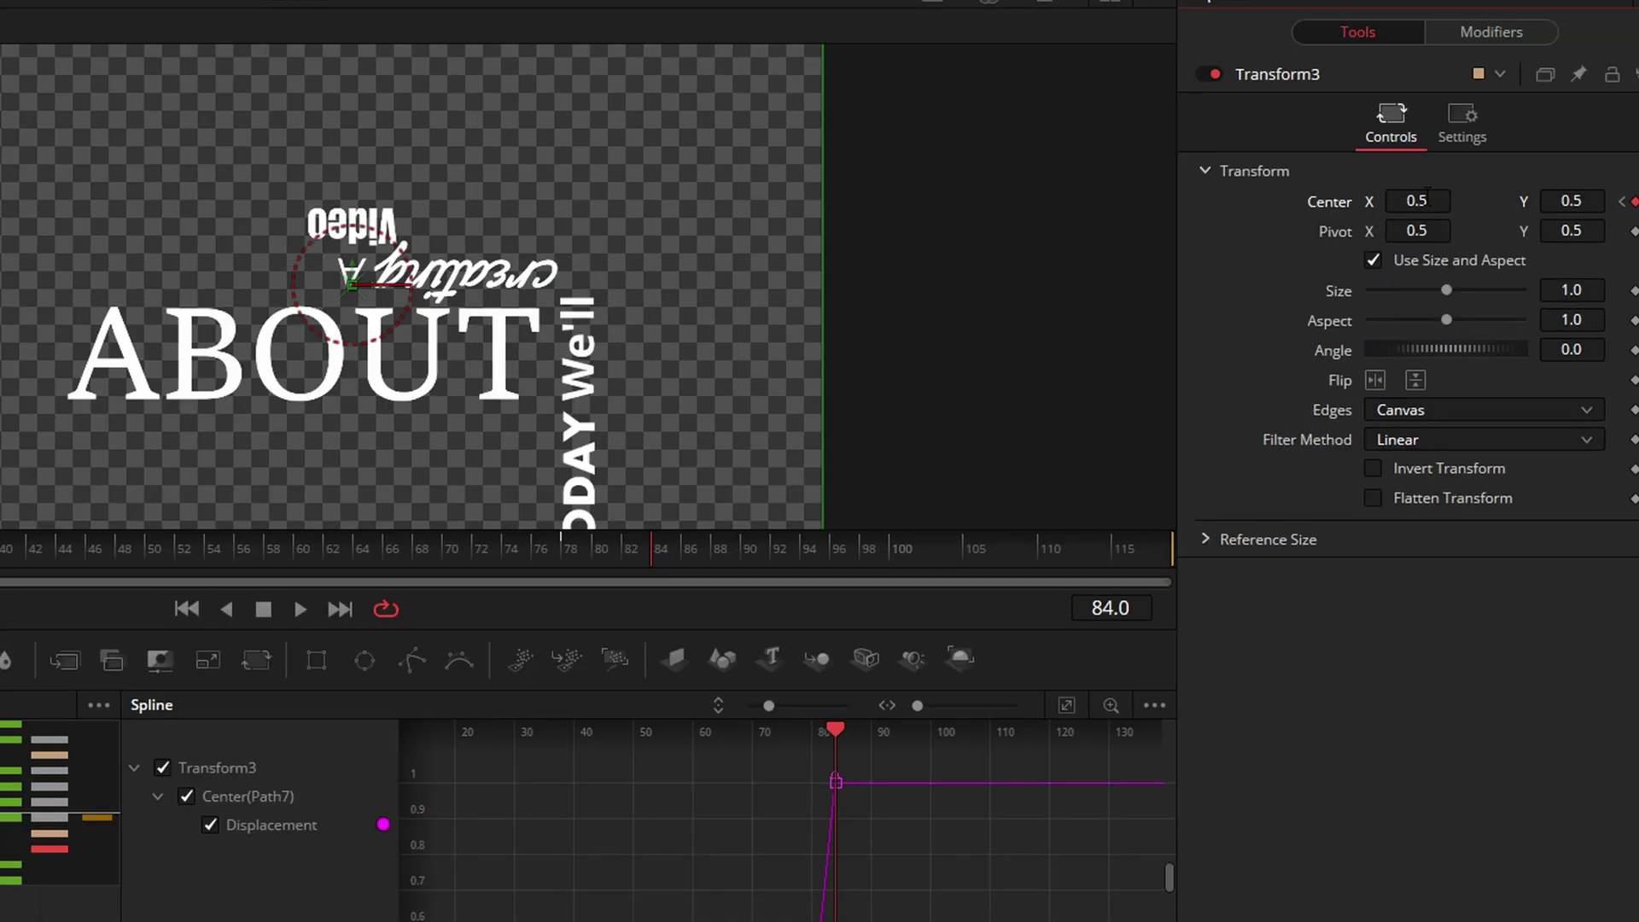
left_click_drag(1453, 205, 1456, 201)
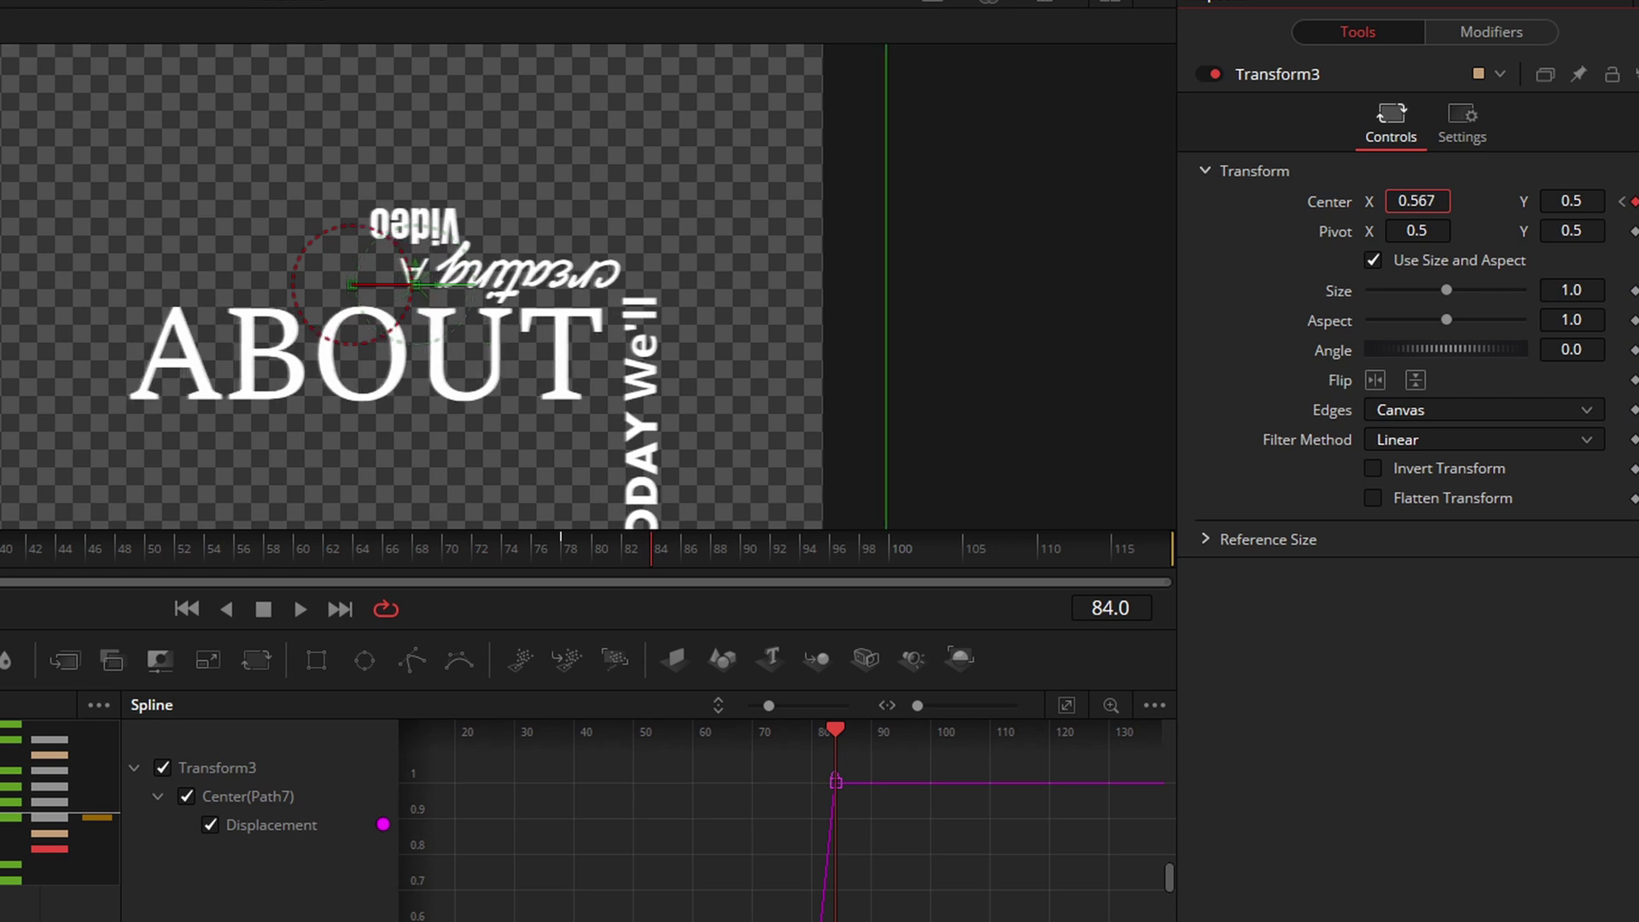
left_click_drag(1456, 202, 1452, 202)
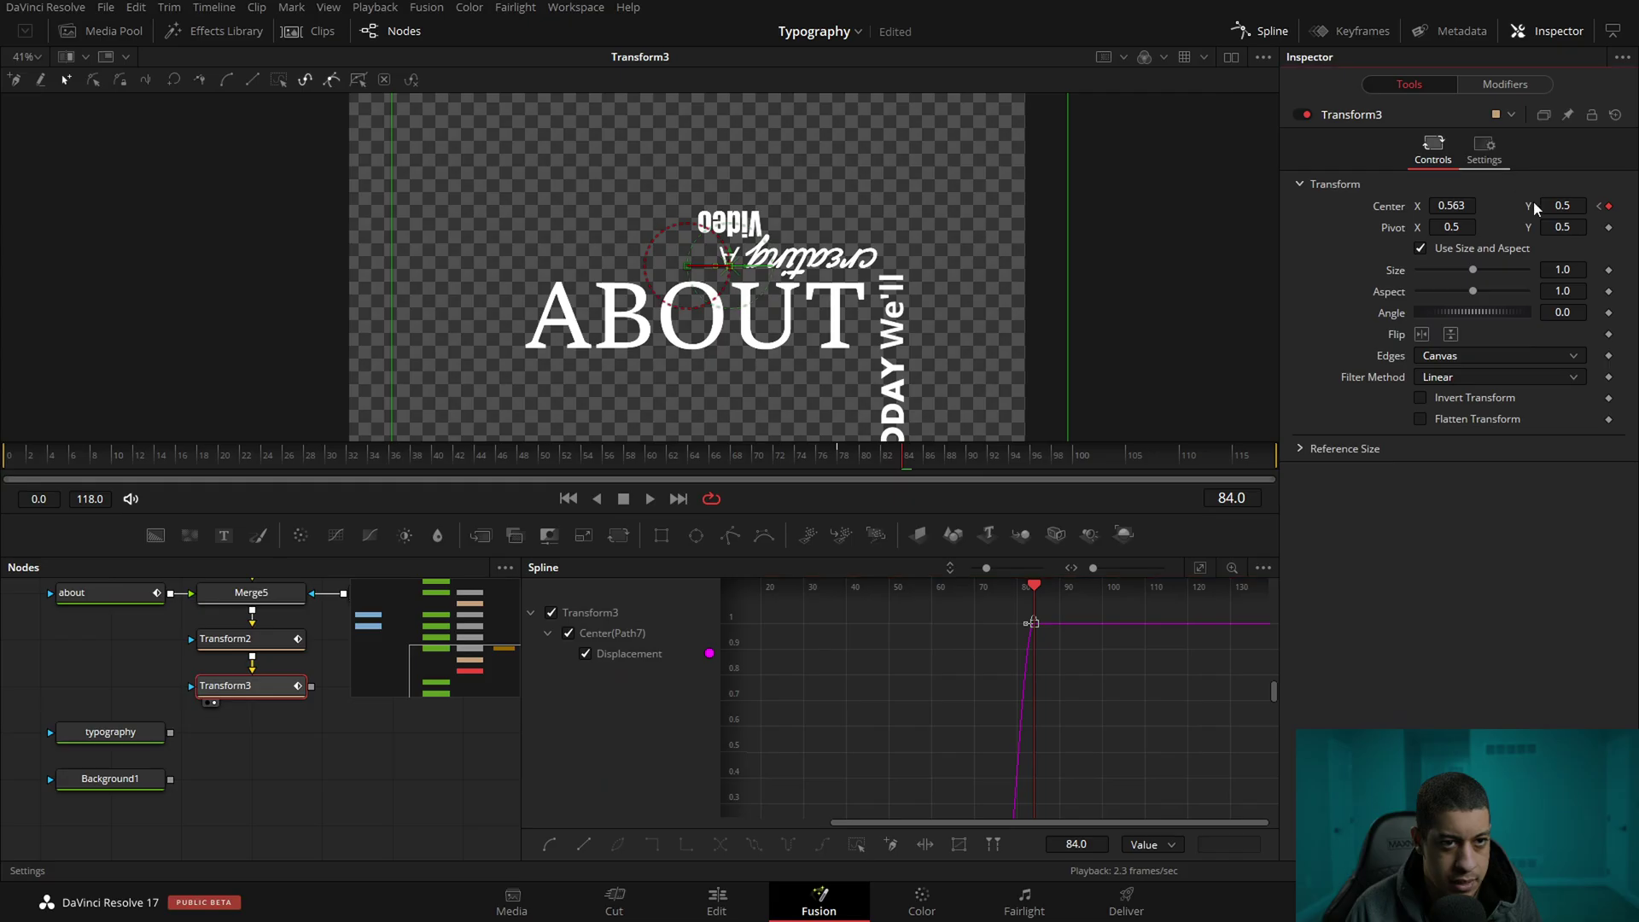
Try motion blur with quality 3 on Transform3 and turn it off again
left_click(1484, 147)
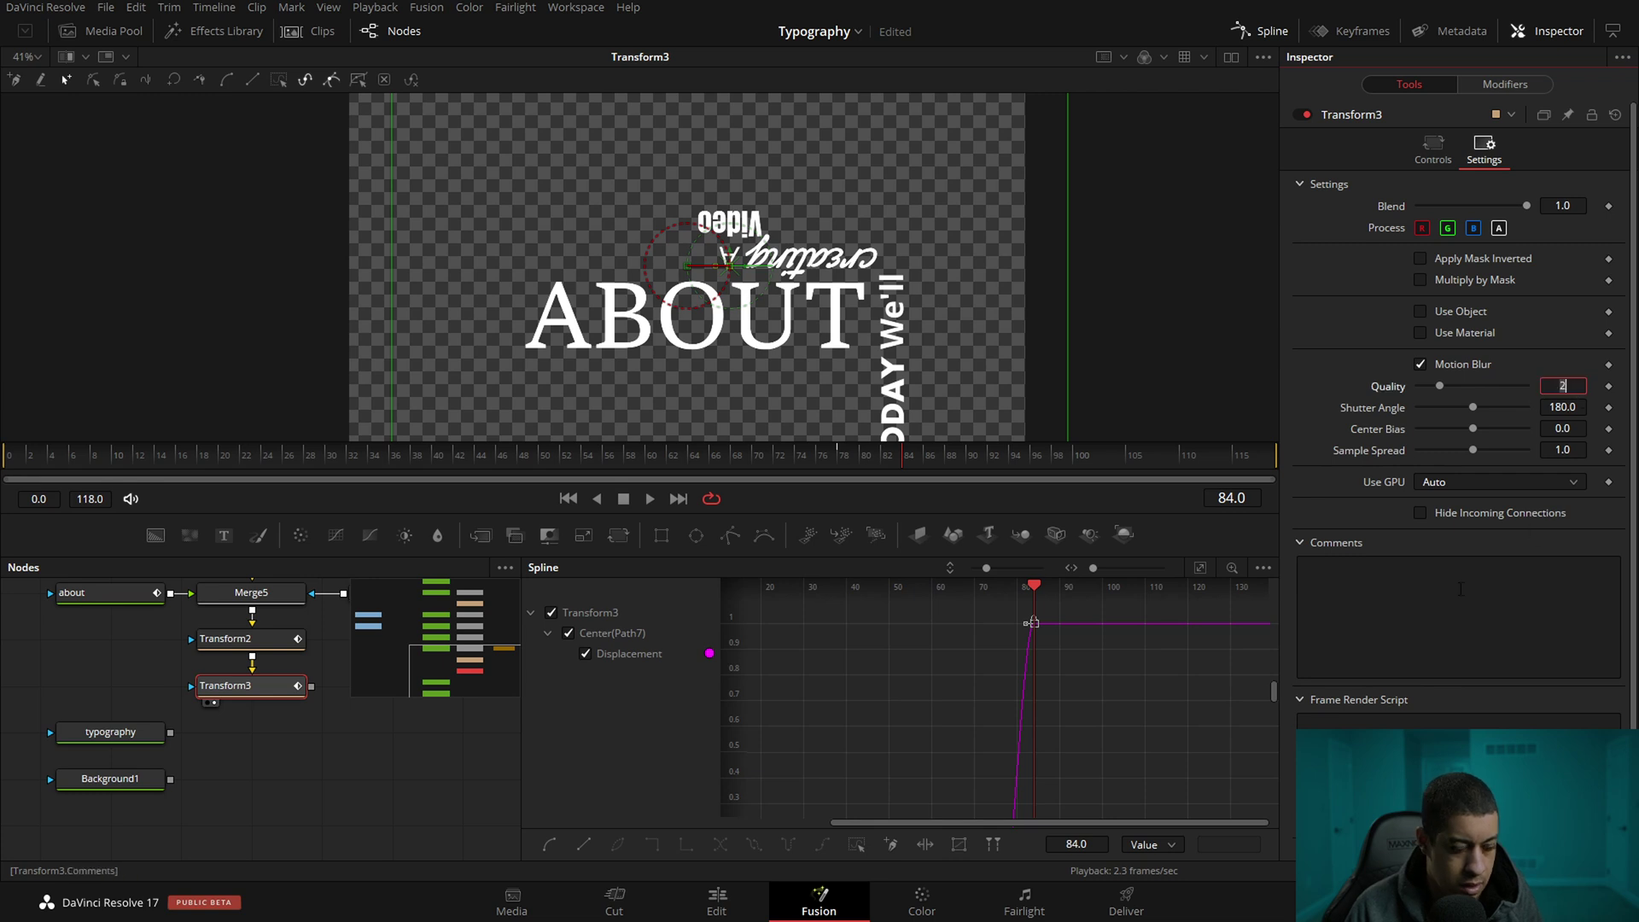
type("3")
key("Return")
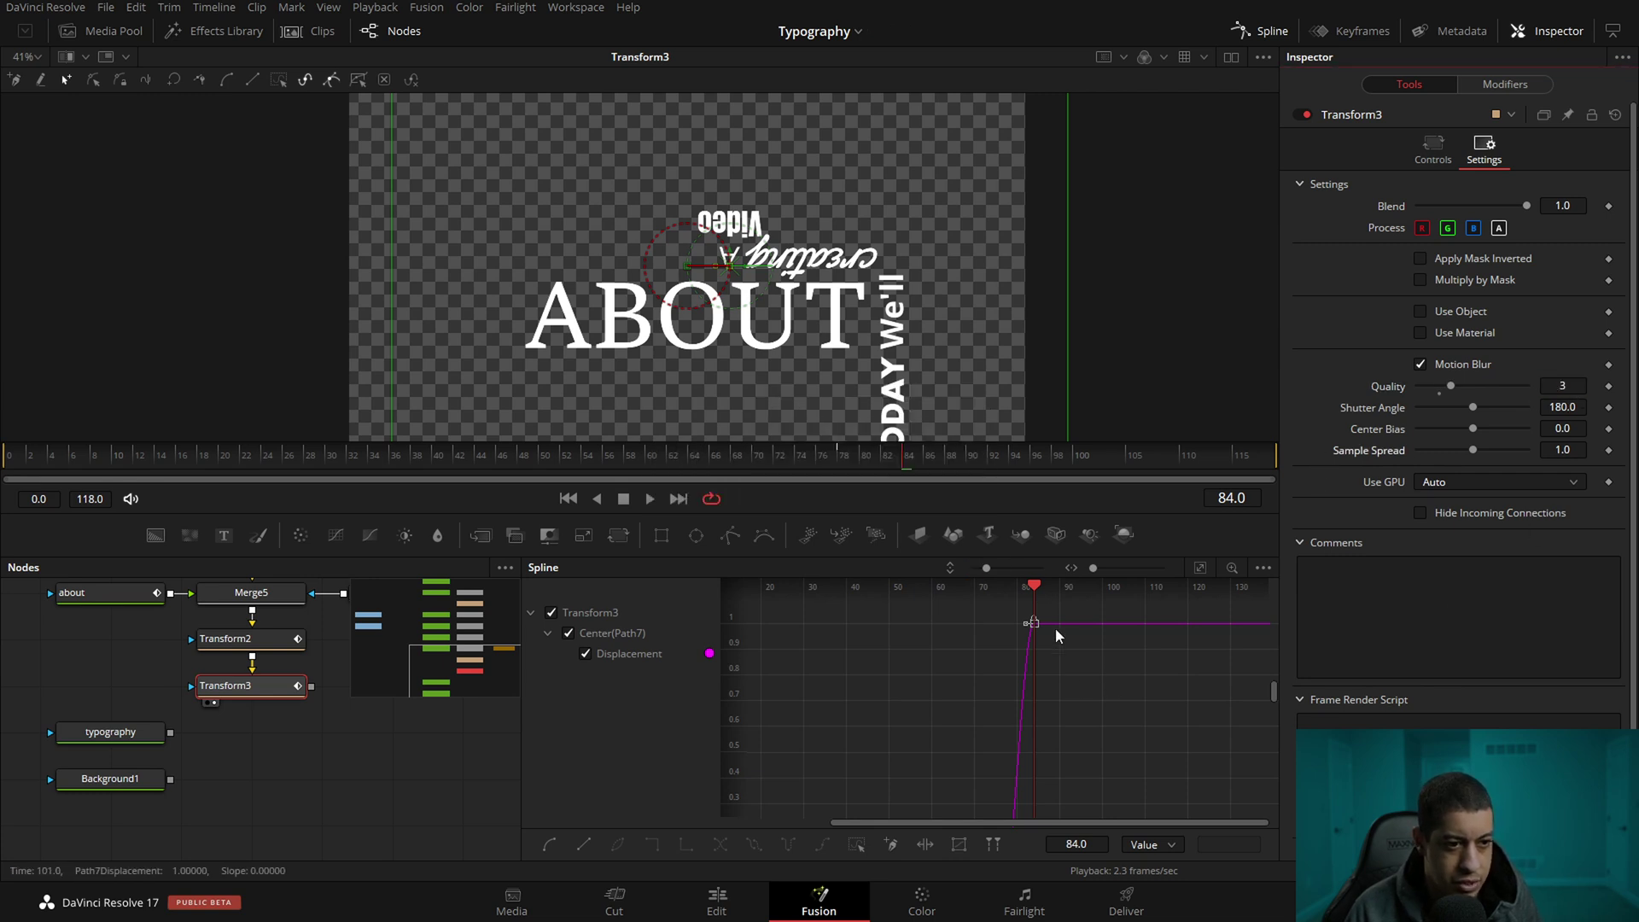
left_click(1421, 363)
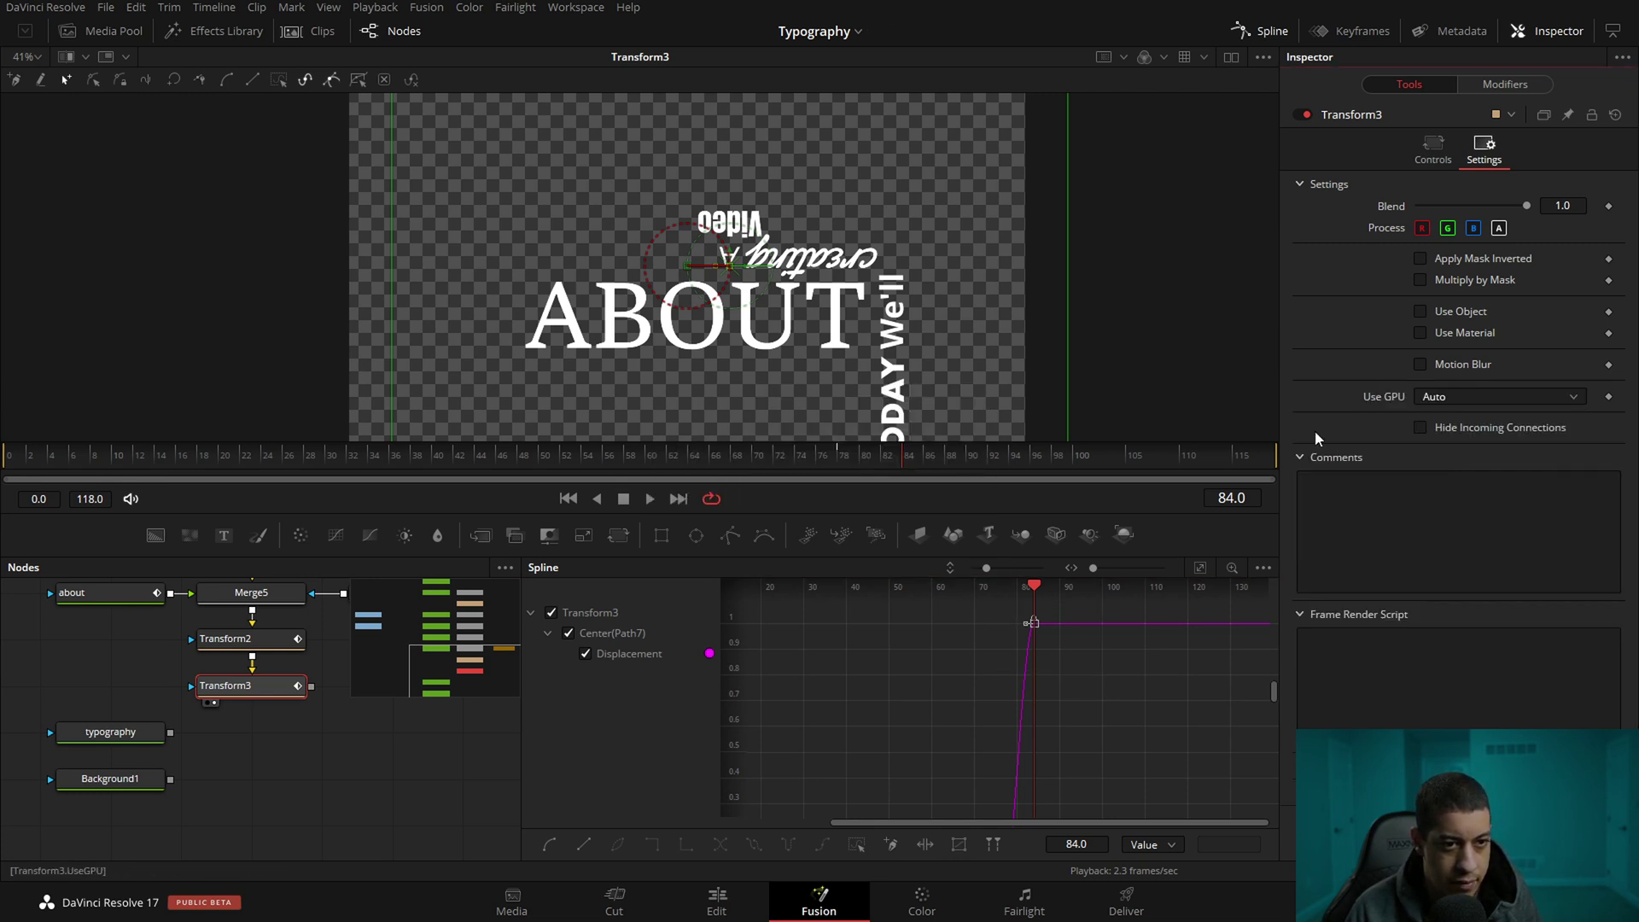
Play back the rotation and sideways shift of the words from about frame 66
left_click(448, 766)
left_click_drag(911, 462, 713, 463)
key("space")
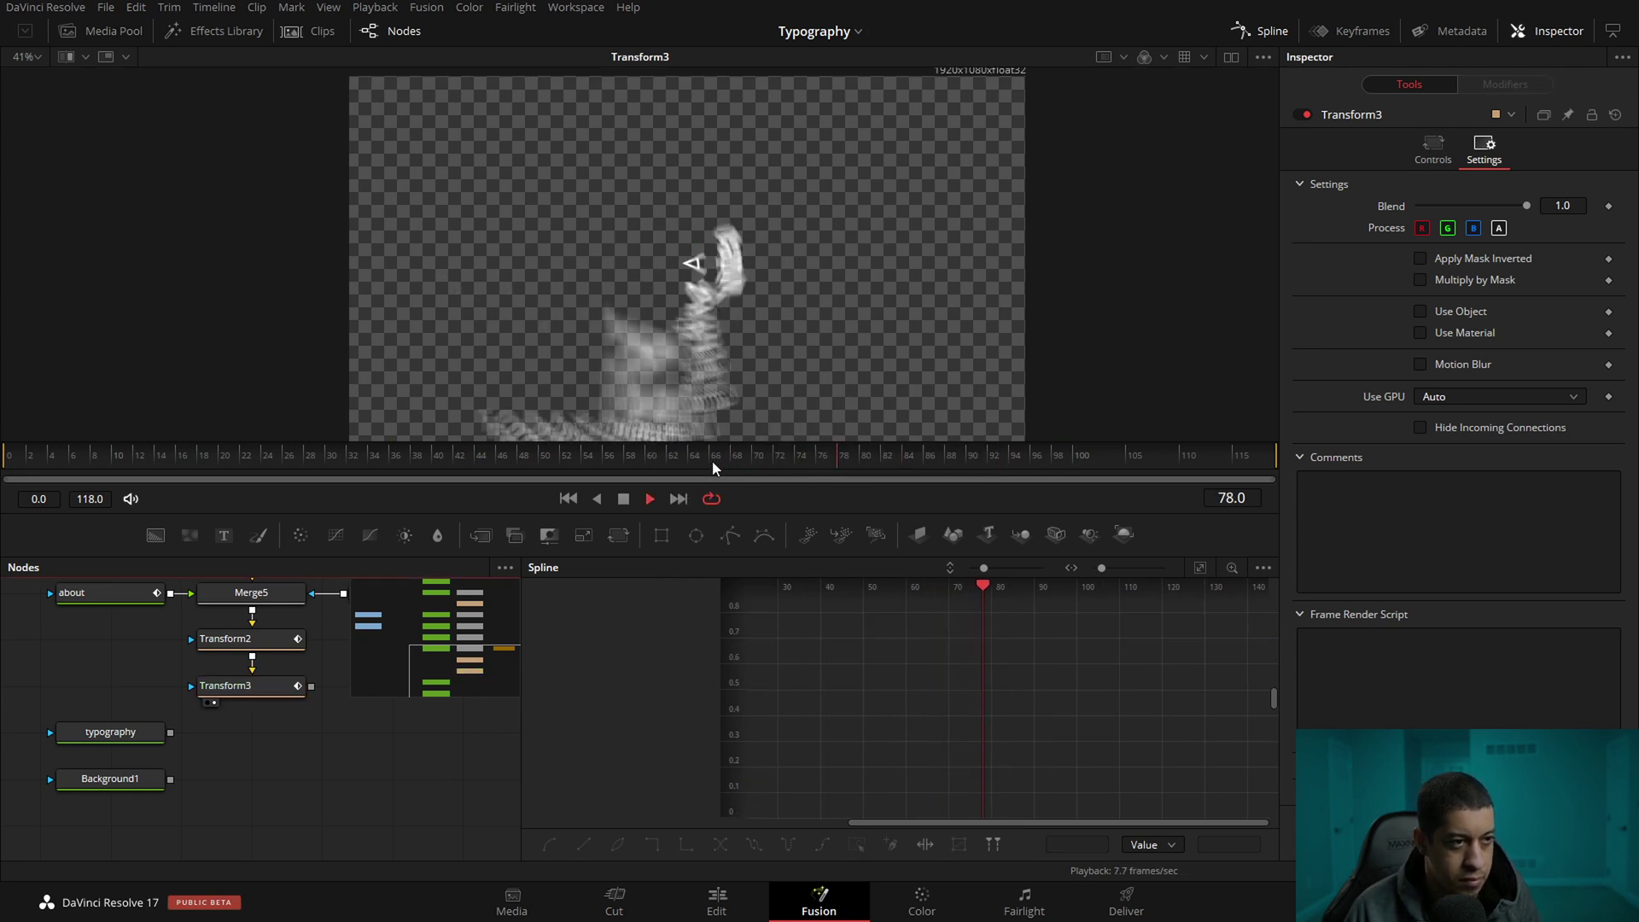
key("space")
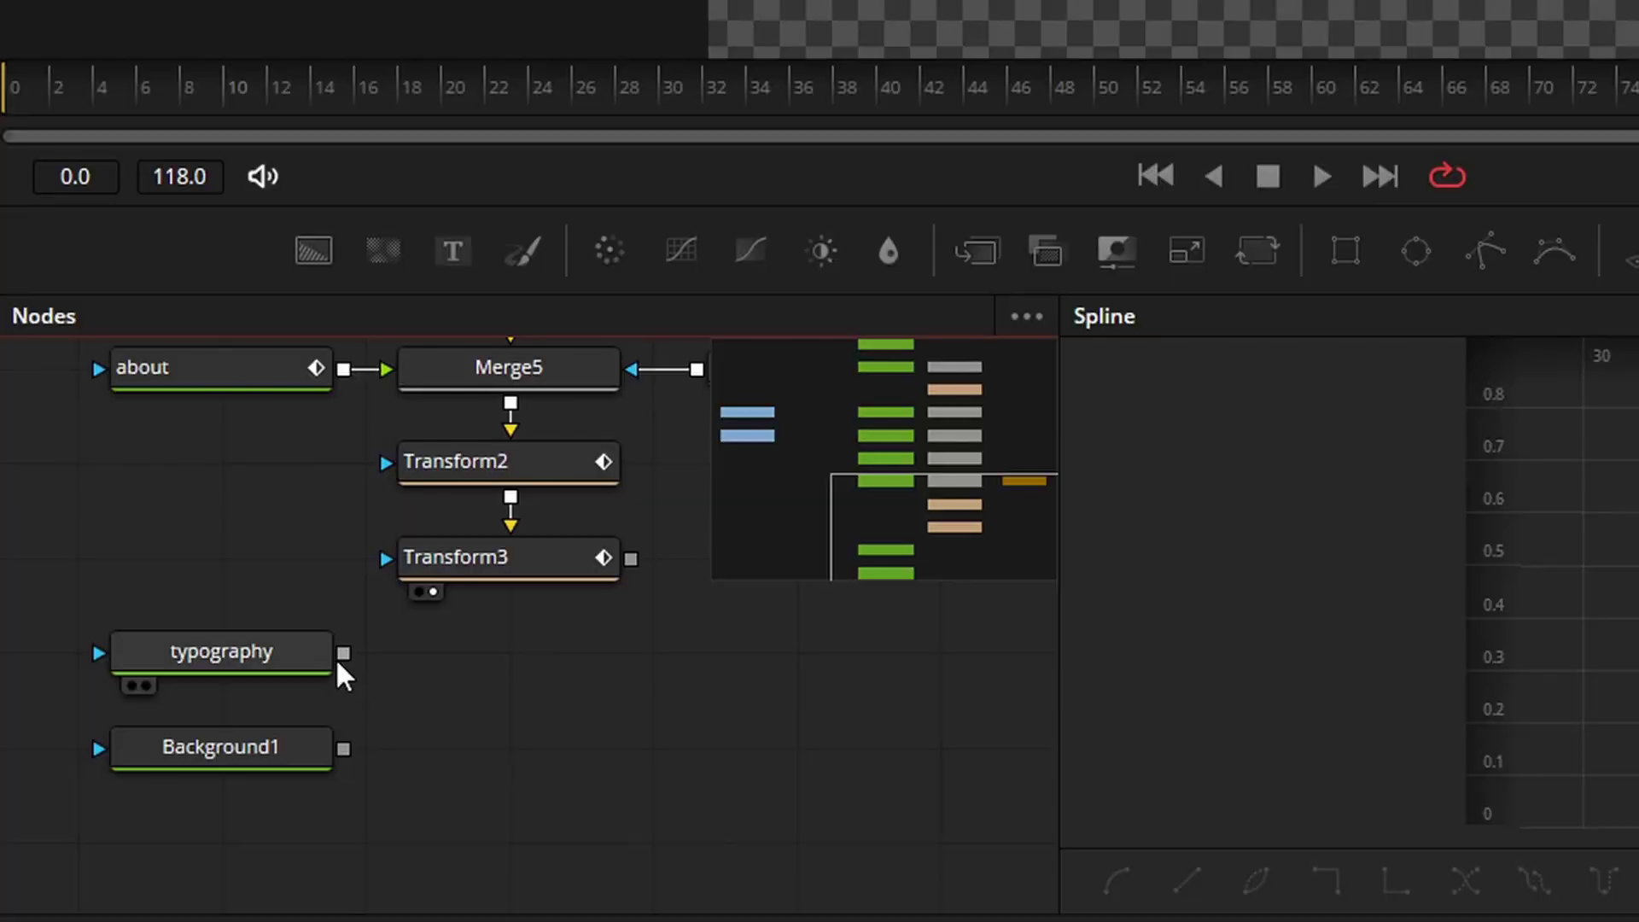
Merge the typography text after Transform3 and stand it vertically above ABOUT in a heavy italic font
left_click_drag(171, 732, 312, 693)
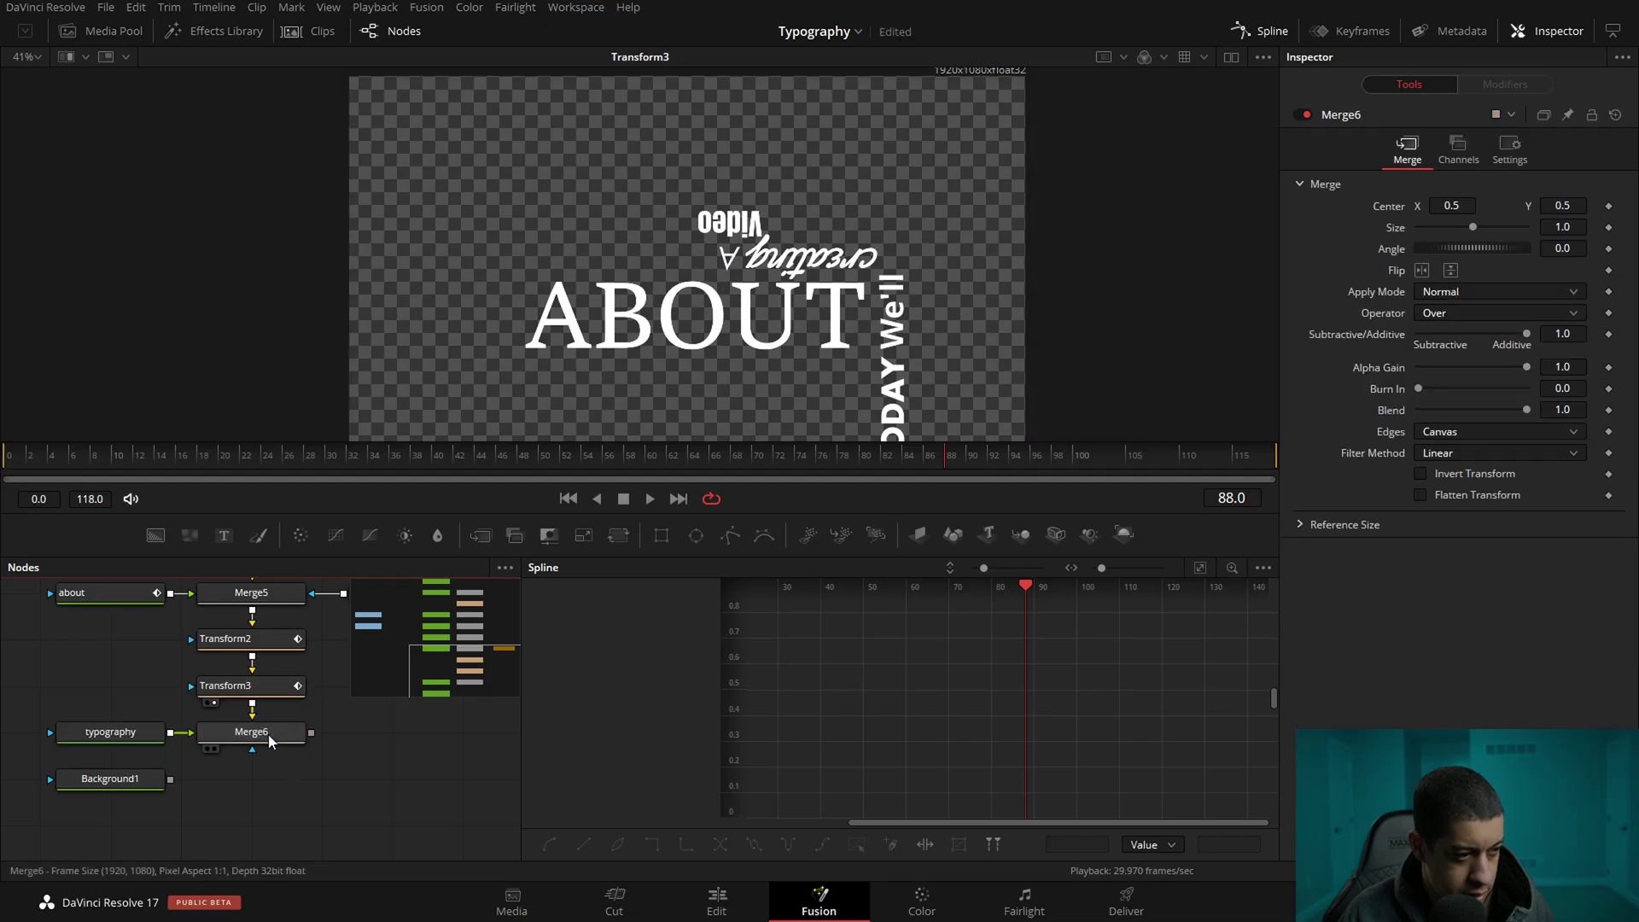
key("1")
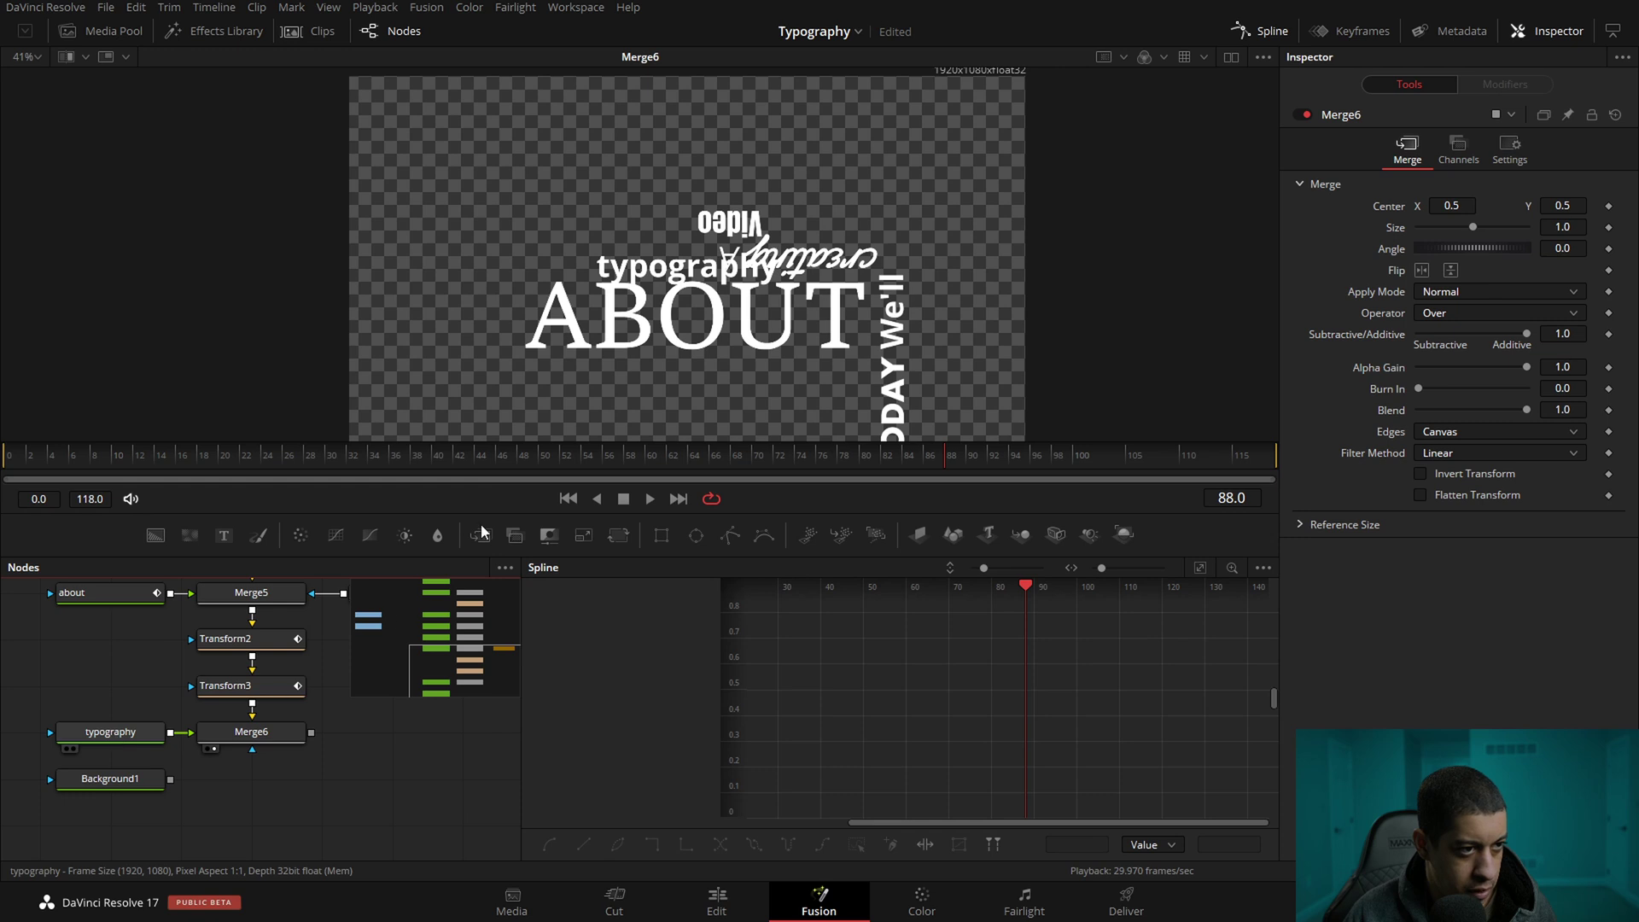
left_click_drag(693, 259, 662, 284)
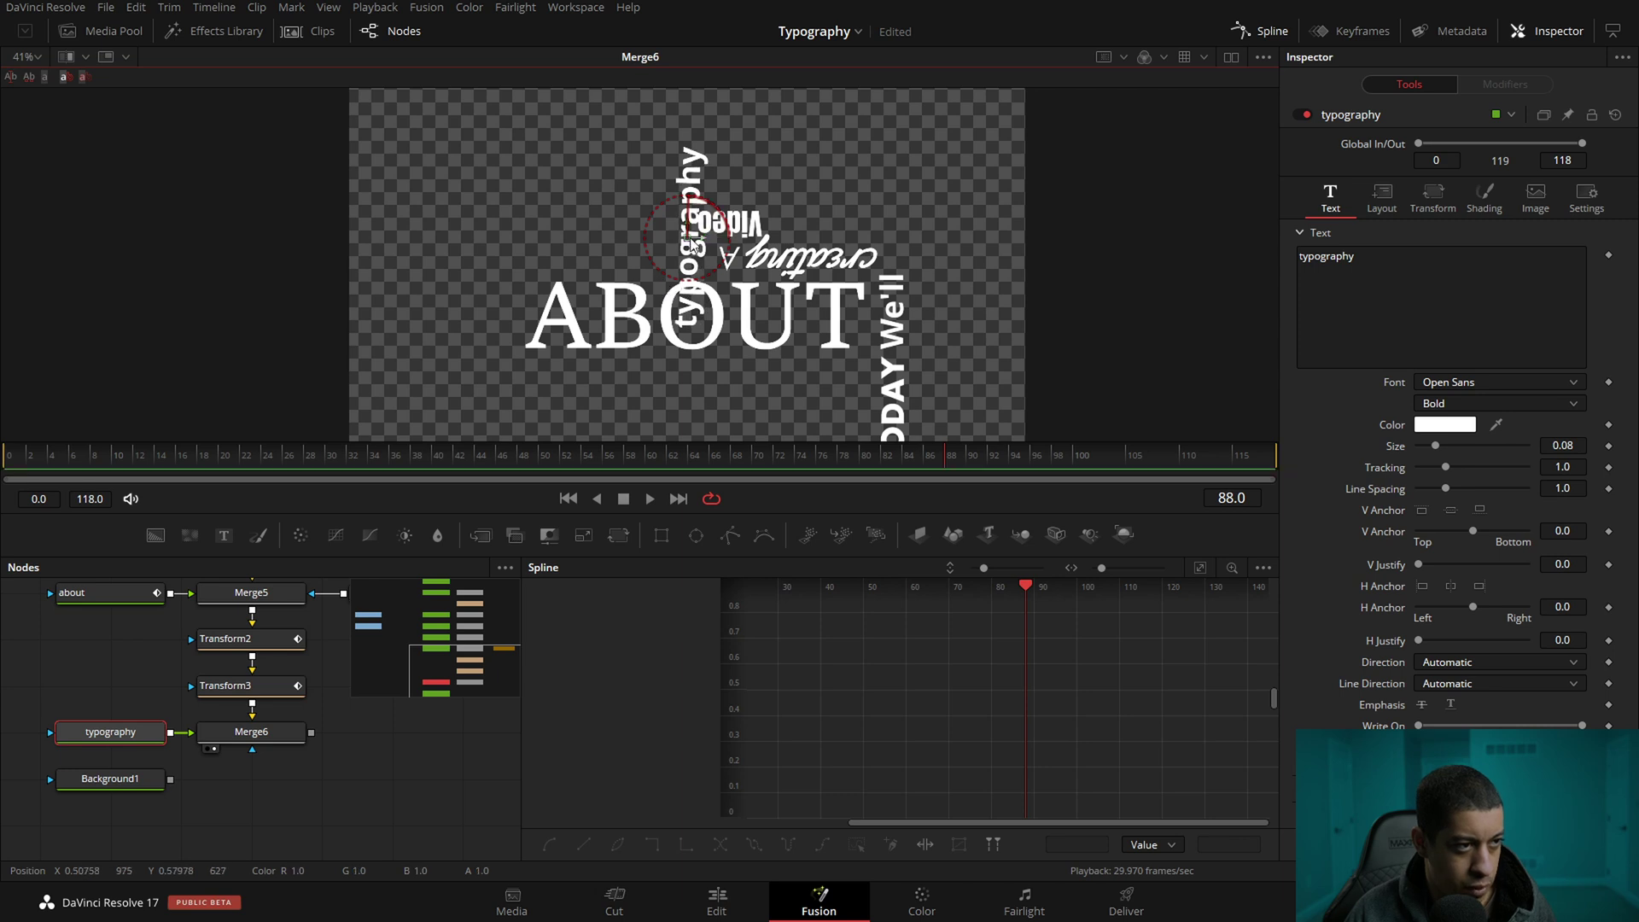
left_click(1490, 383)
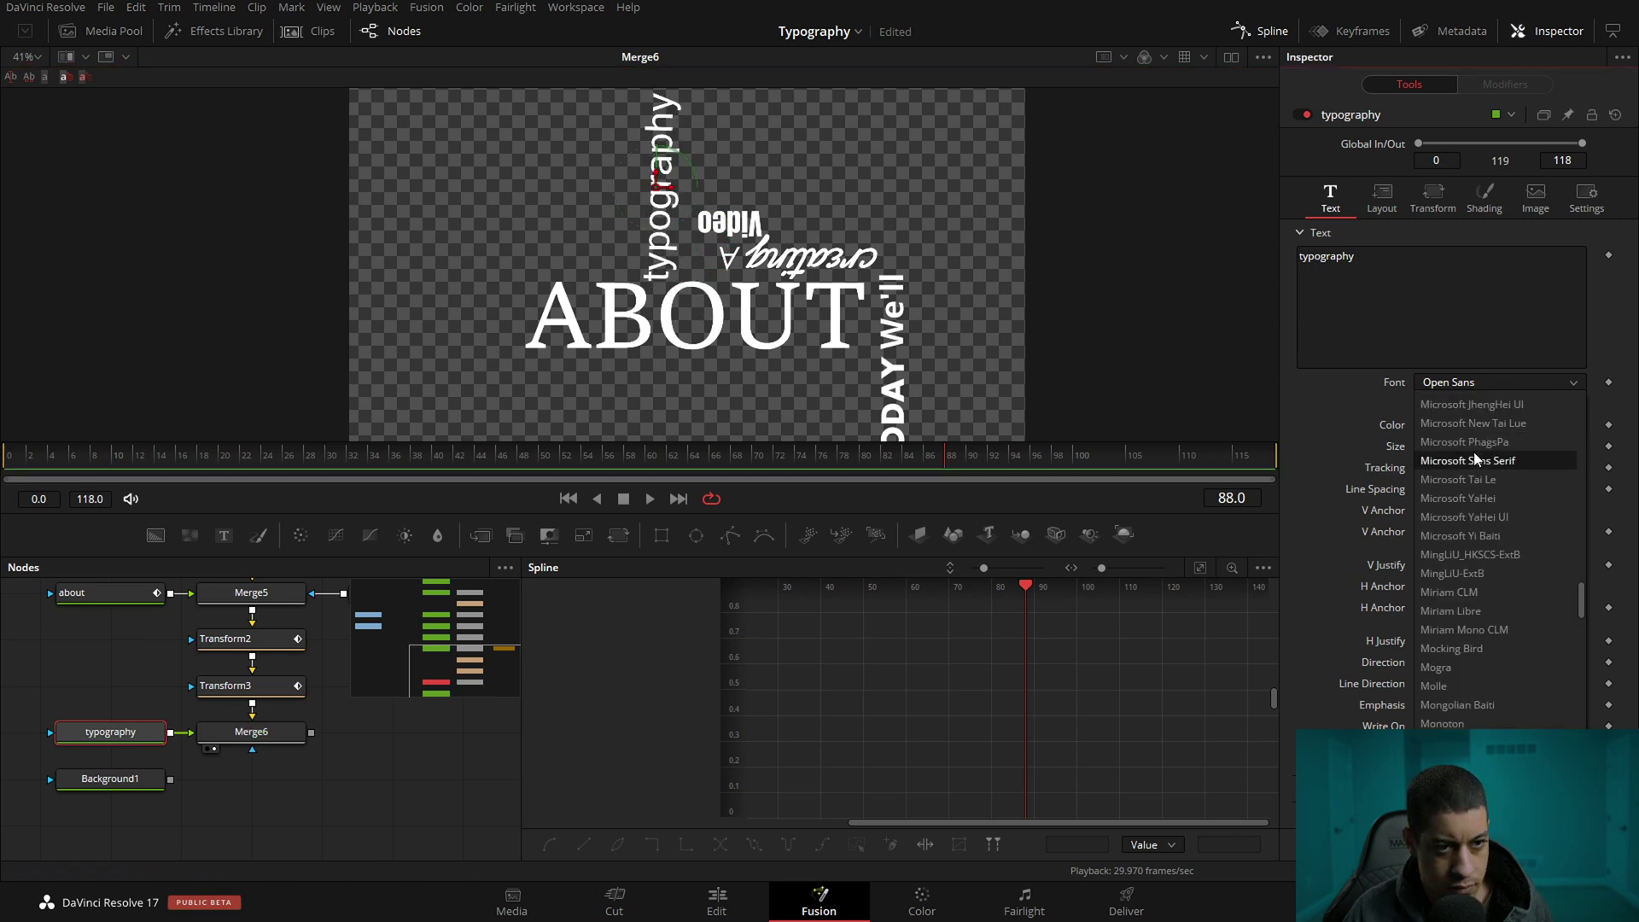
Add a Transform node after Merge6
left_click(268, 653)
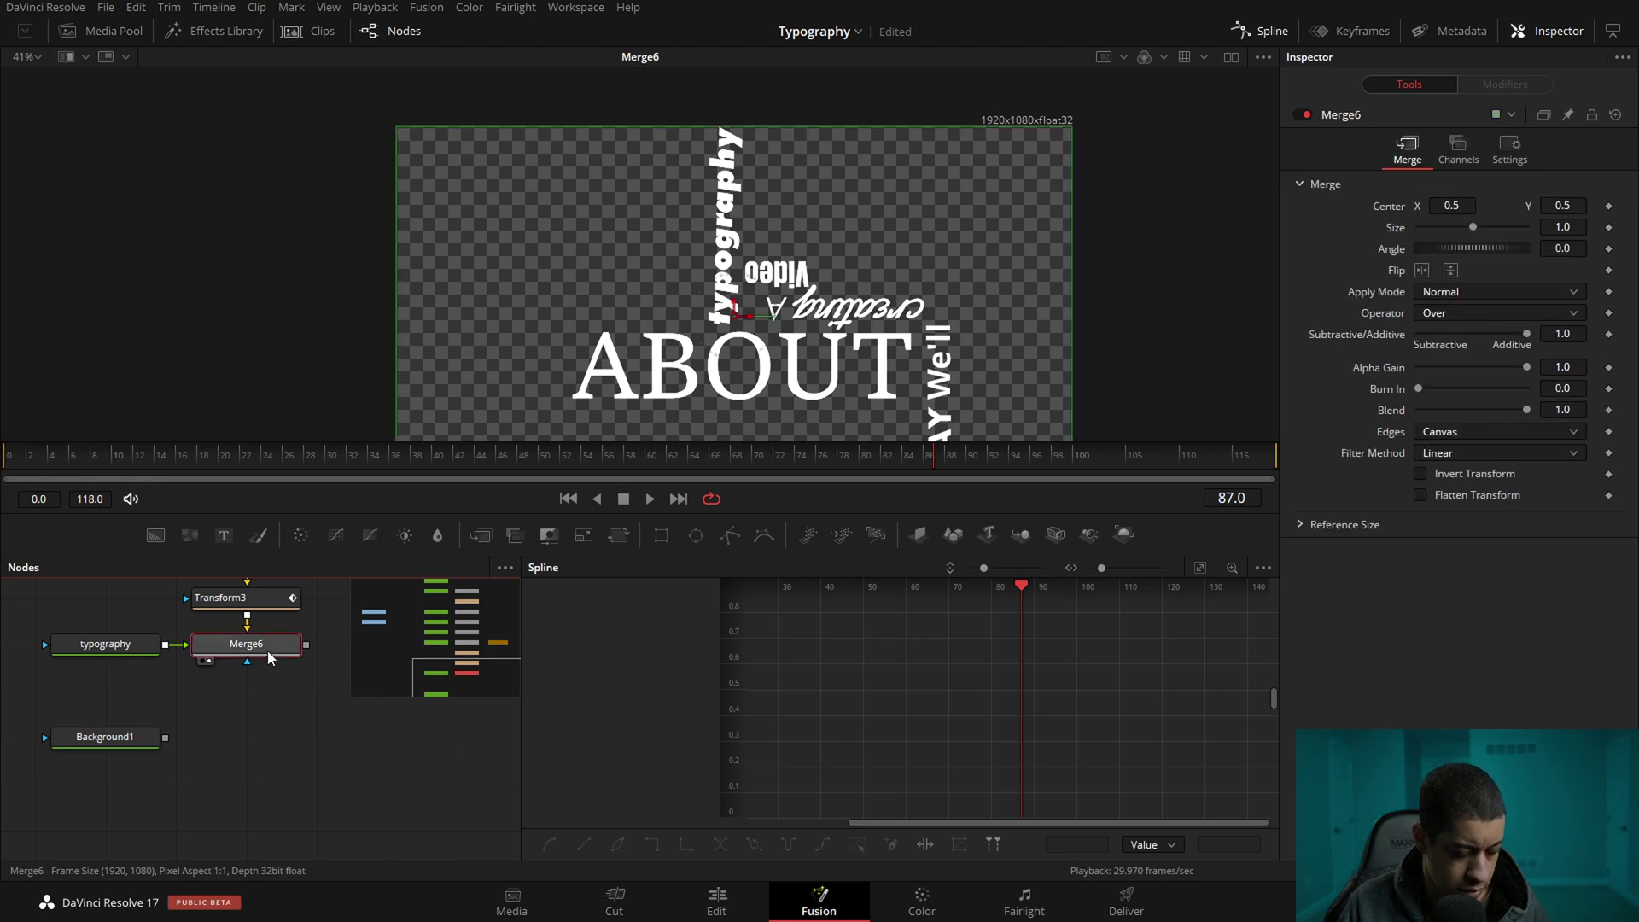
key("shift+space")
type("tran")
key("Return")
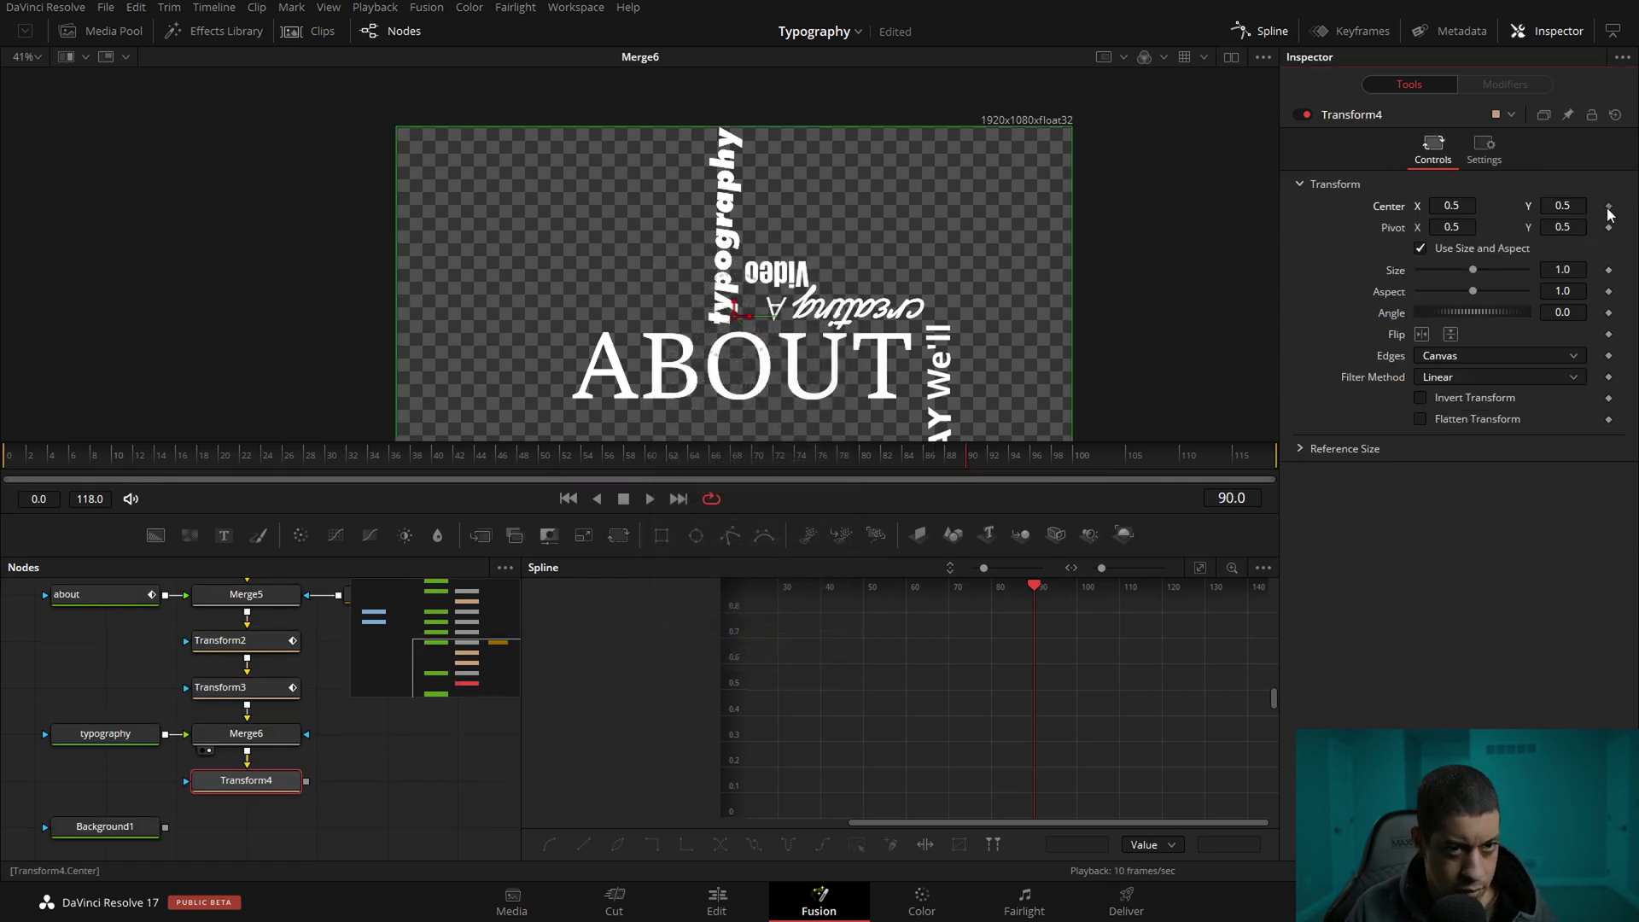
Keyframe Transform4's center and angle at frame 90 and set the angle to -90 at frame 97
left_click(1609, 207)
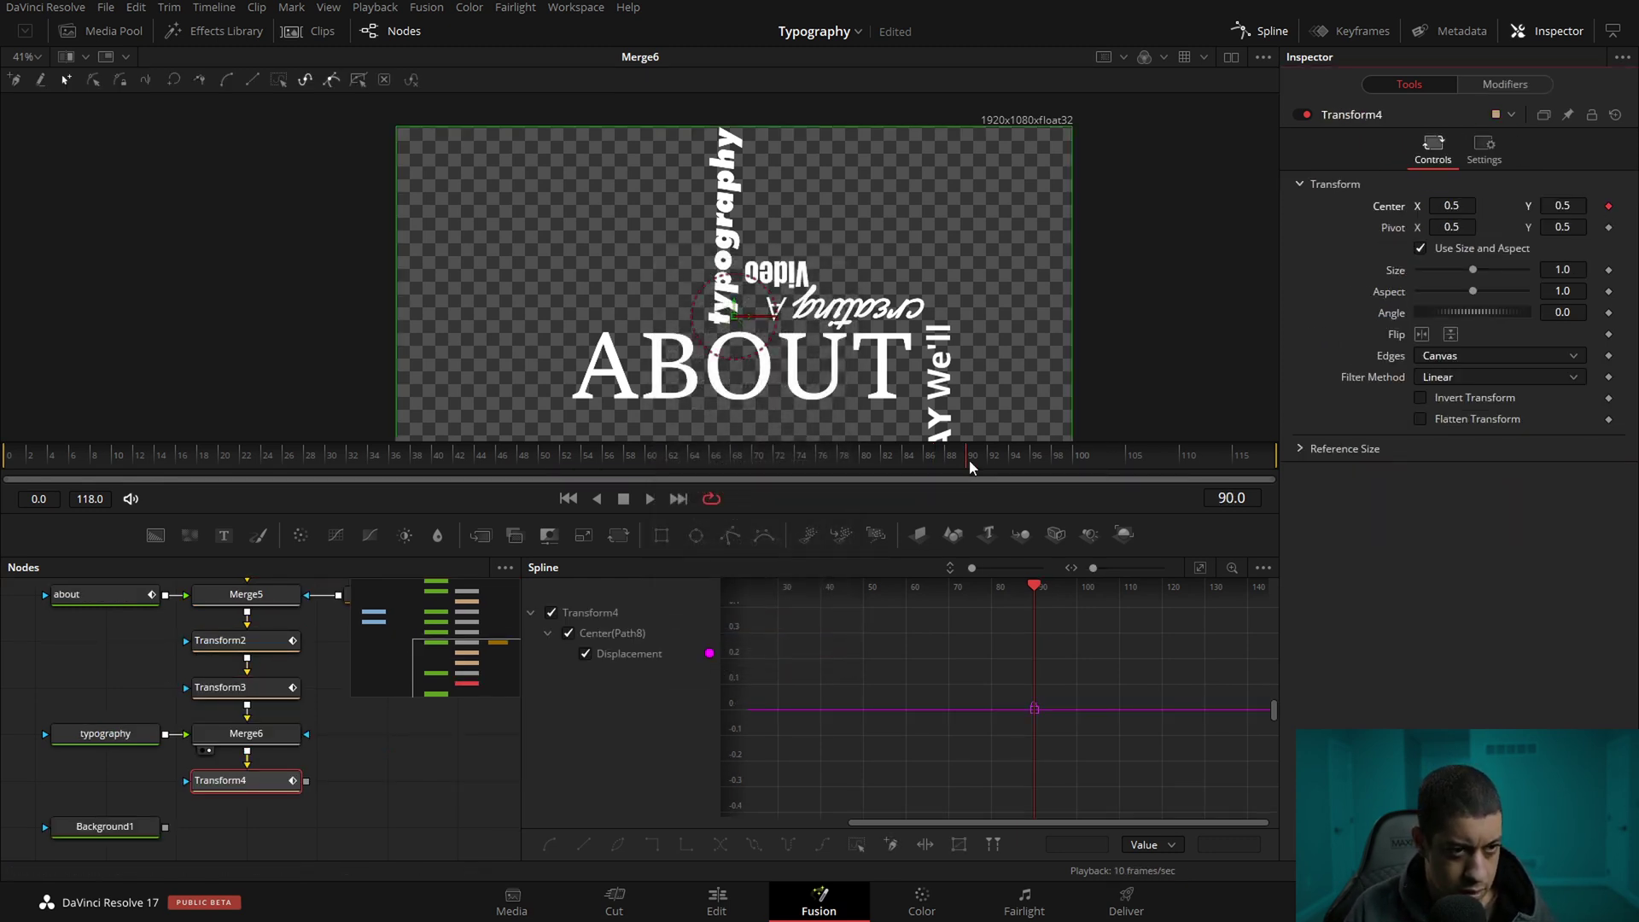
left_click(1609, 312)
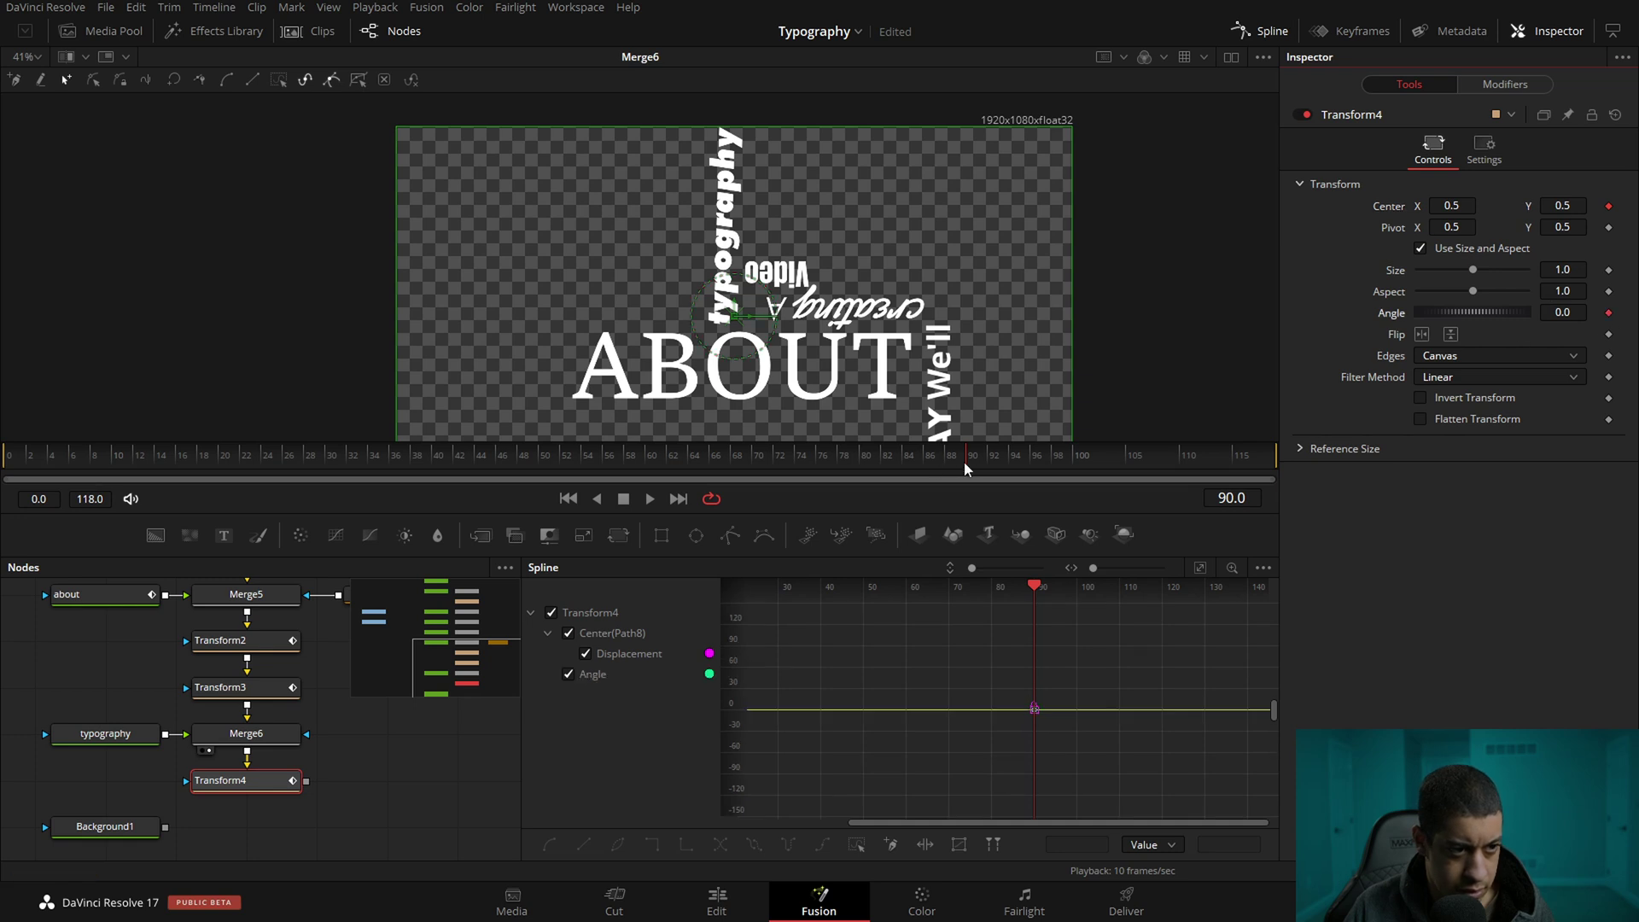
double_click(1582, 313)
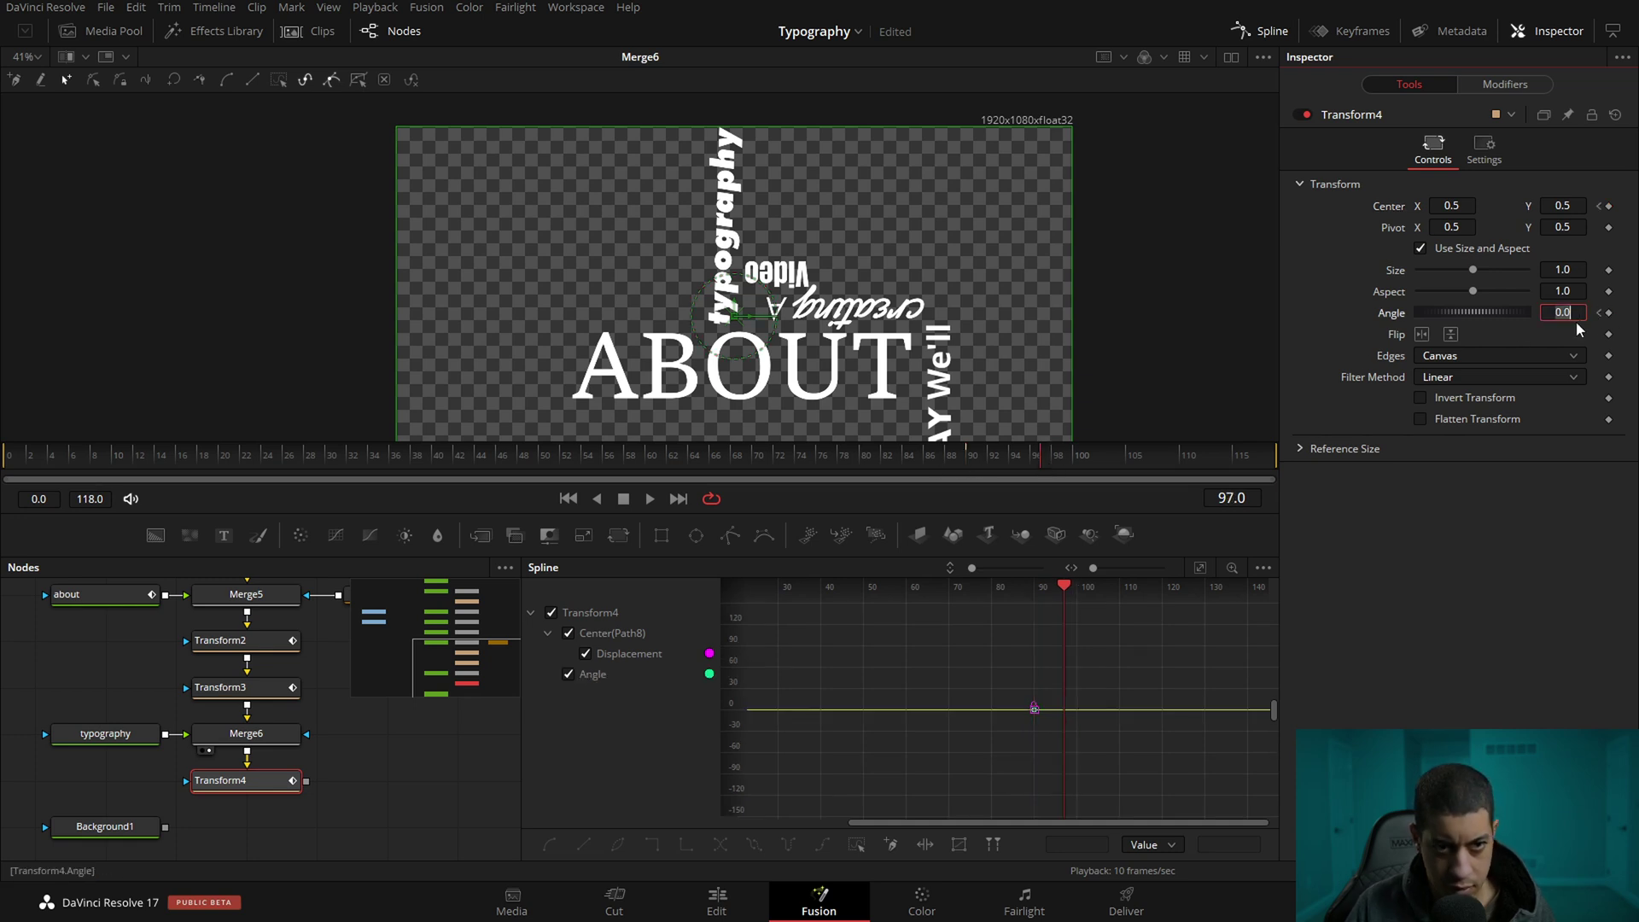
left_click_drag(1473, 315, 1457, 321)
key("1")
left_click_drag(1494, 326, 1467, 317)
Move Transform4's center to about X 0.405, Y 0.437 at frame 97
double_click(1452, 206)
left_click(1608, 206)
left_click_drag(734, 316, 674, 344)
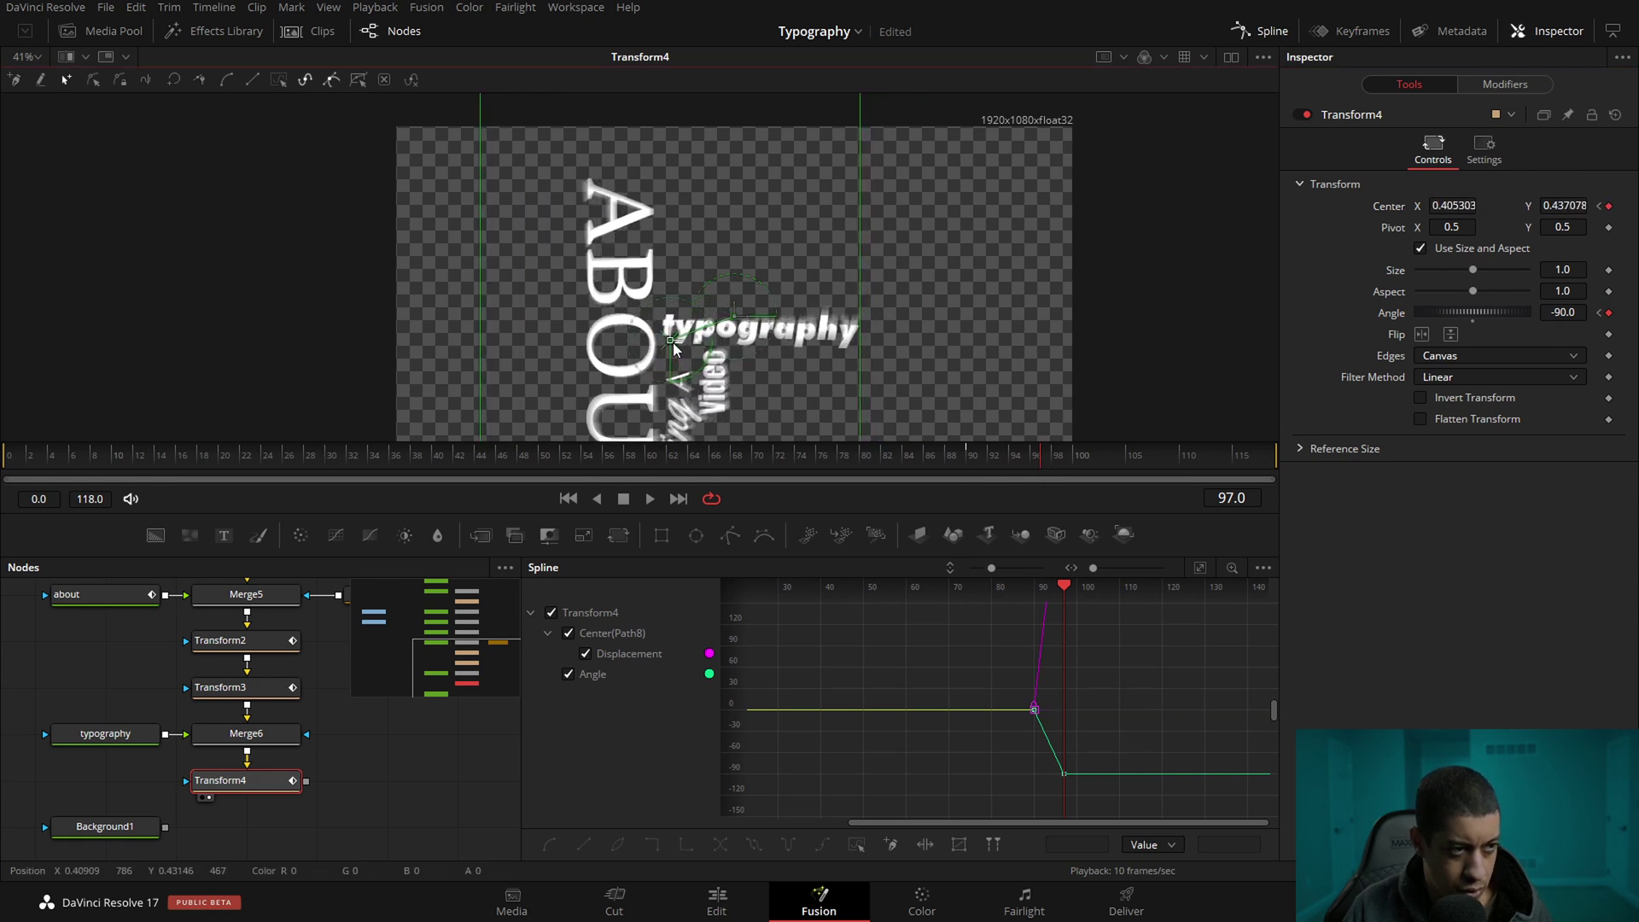
Add a Follower modifier to the typography text with a delay of 0.5 between each character
left_click(121, 736)
key("1")
right_click(1470, 289)
left_click(1511, 391)
left_click(1505, 84)
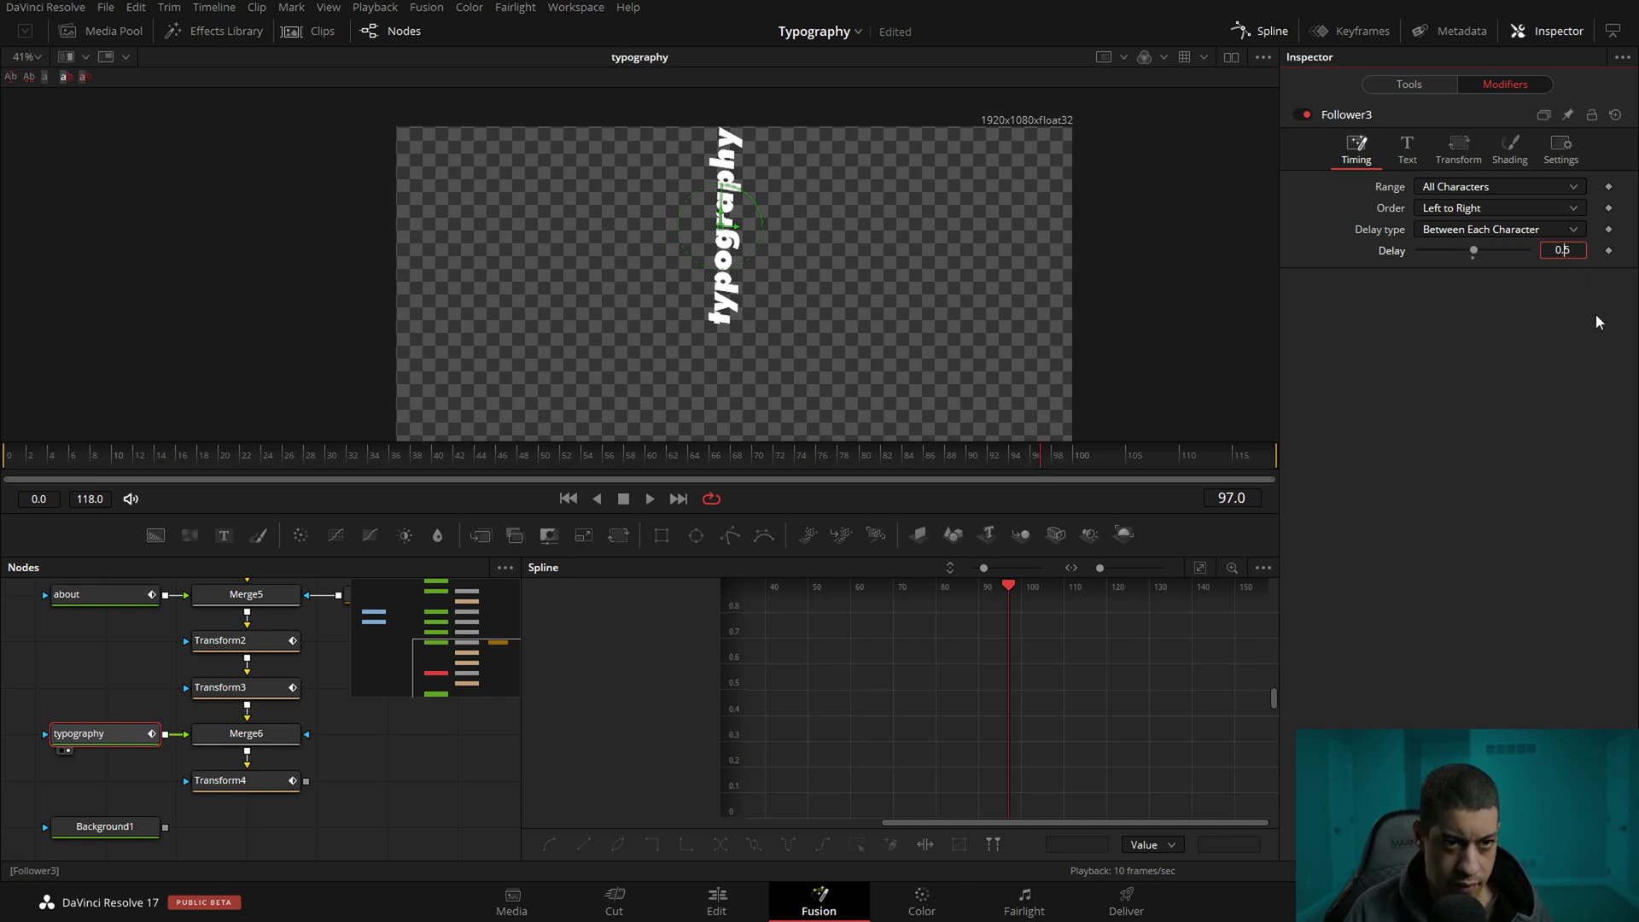
Keyframe the Follower's shading offset Y at 11.167 on frame 90 and 0 on frame 97
left_click(1511, 162)
left_click(1300, 697)
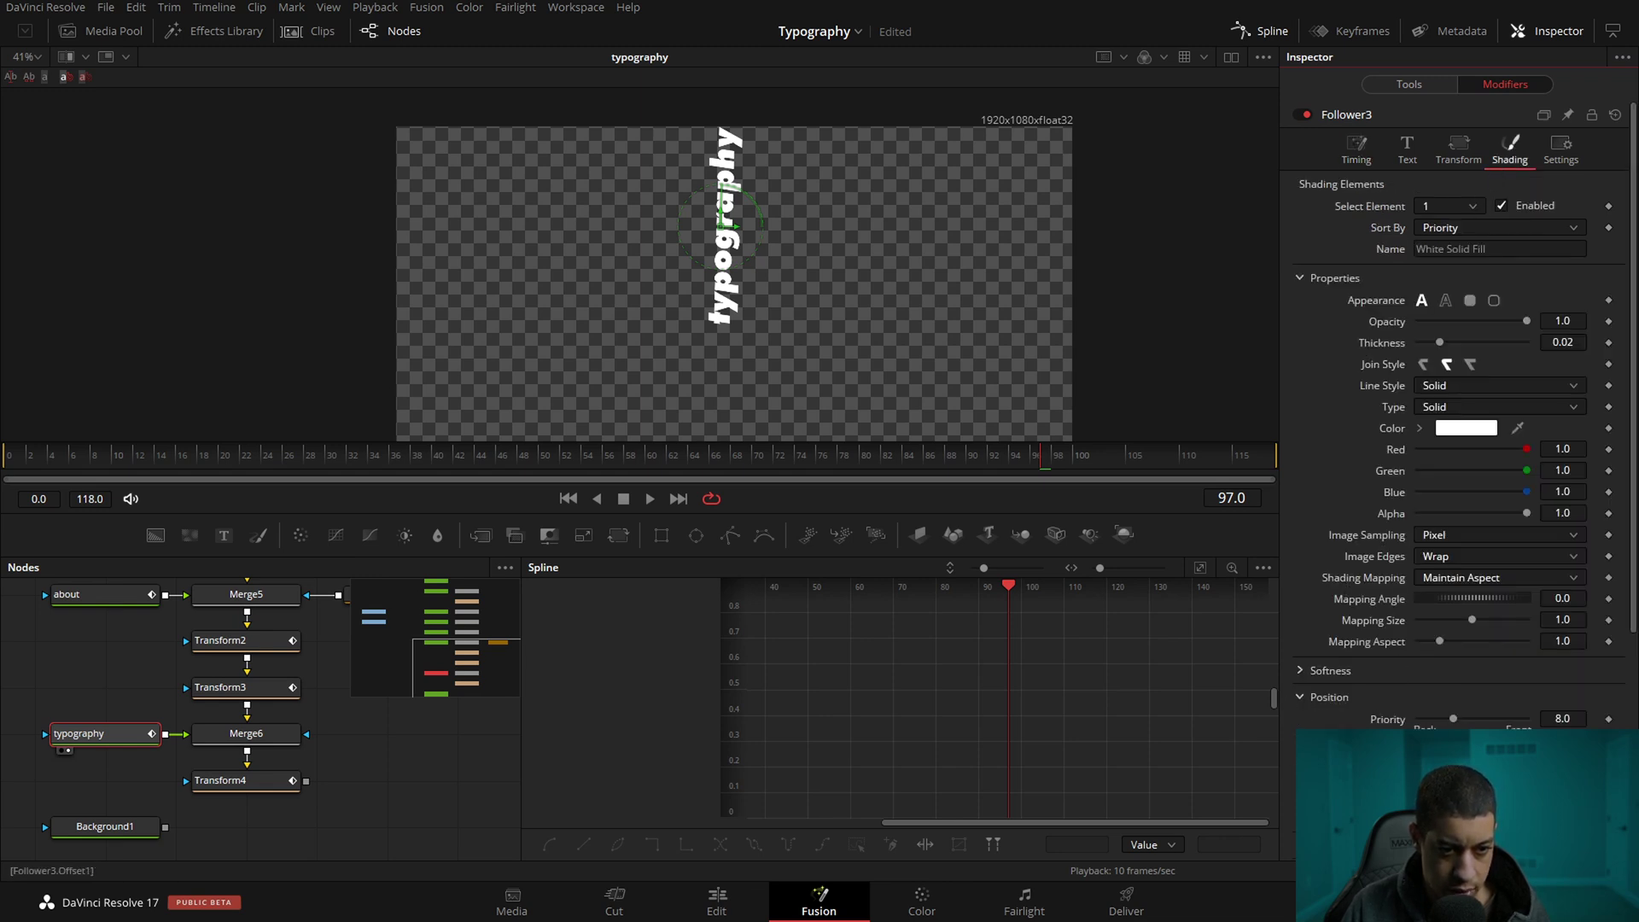
left_click(1608, 428)
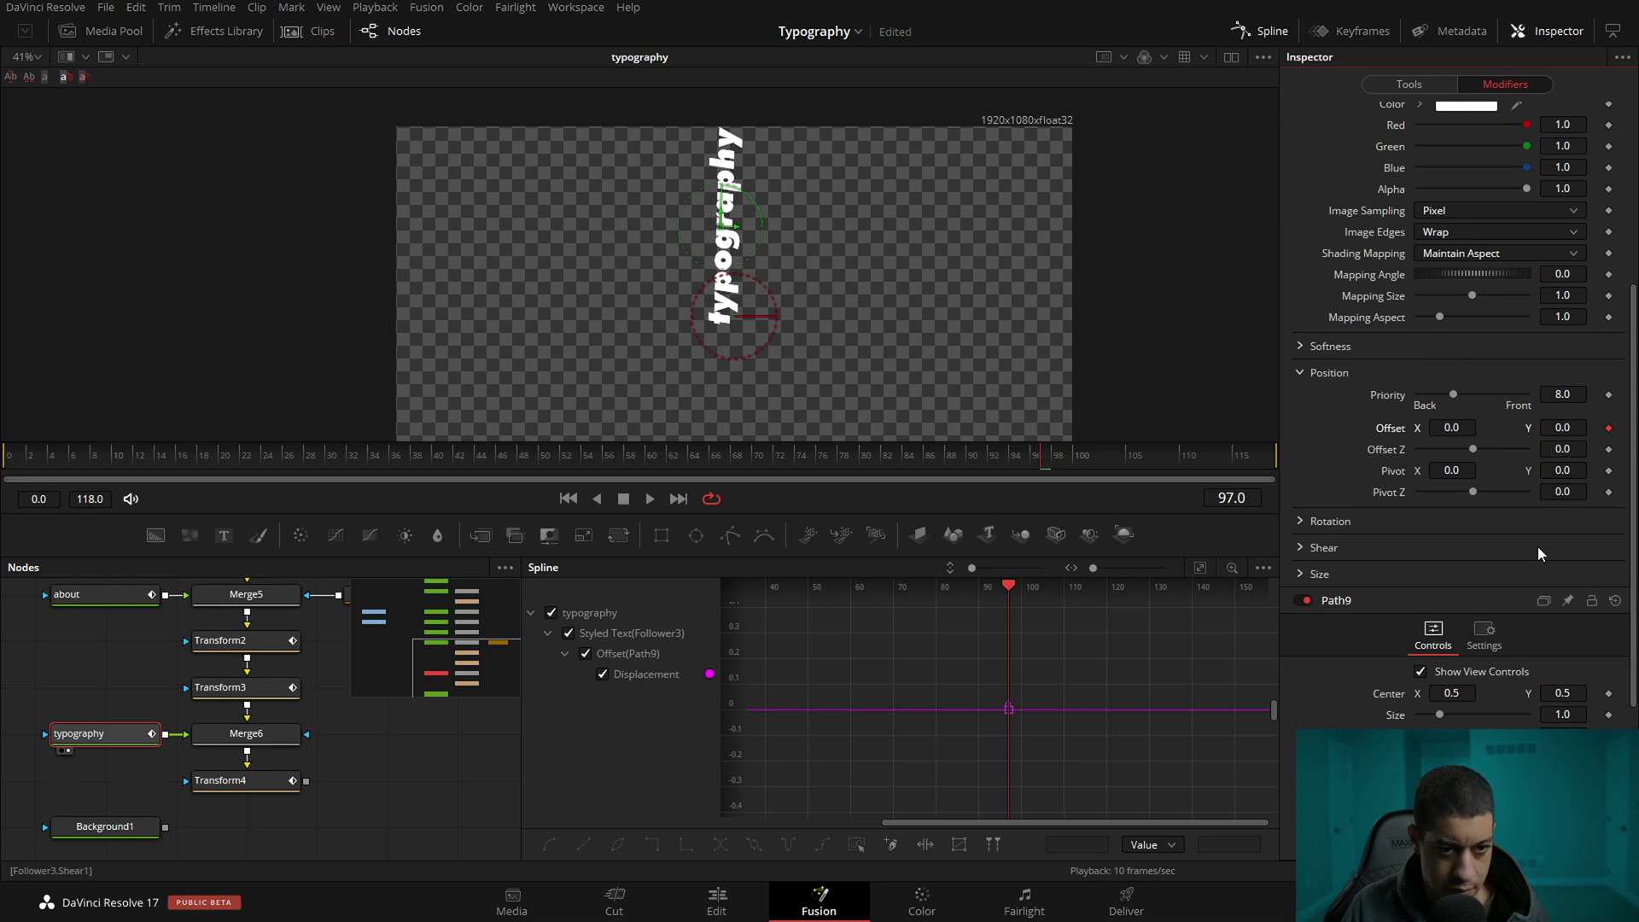
mouse_move(1563, 428)
left_mouse_down()
mouse_move(1635, 427)
mouse_move(1565, 428)
left_mouse_up()
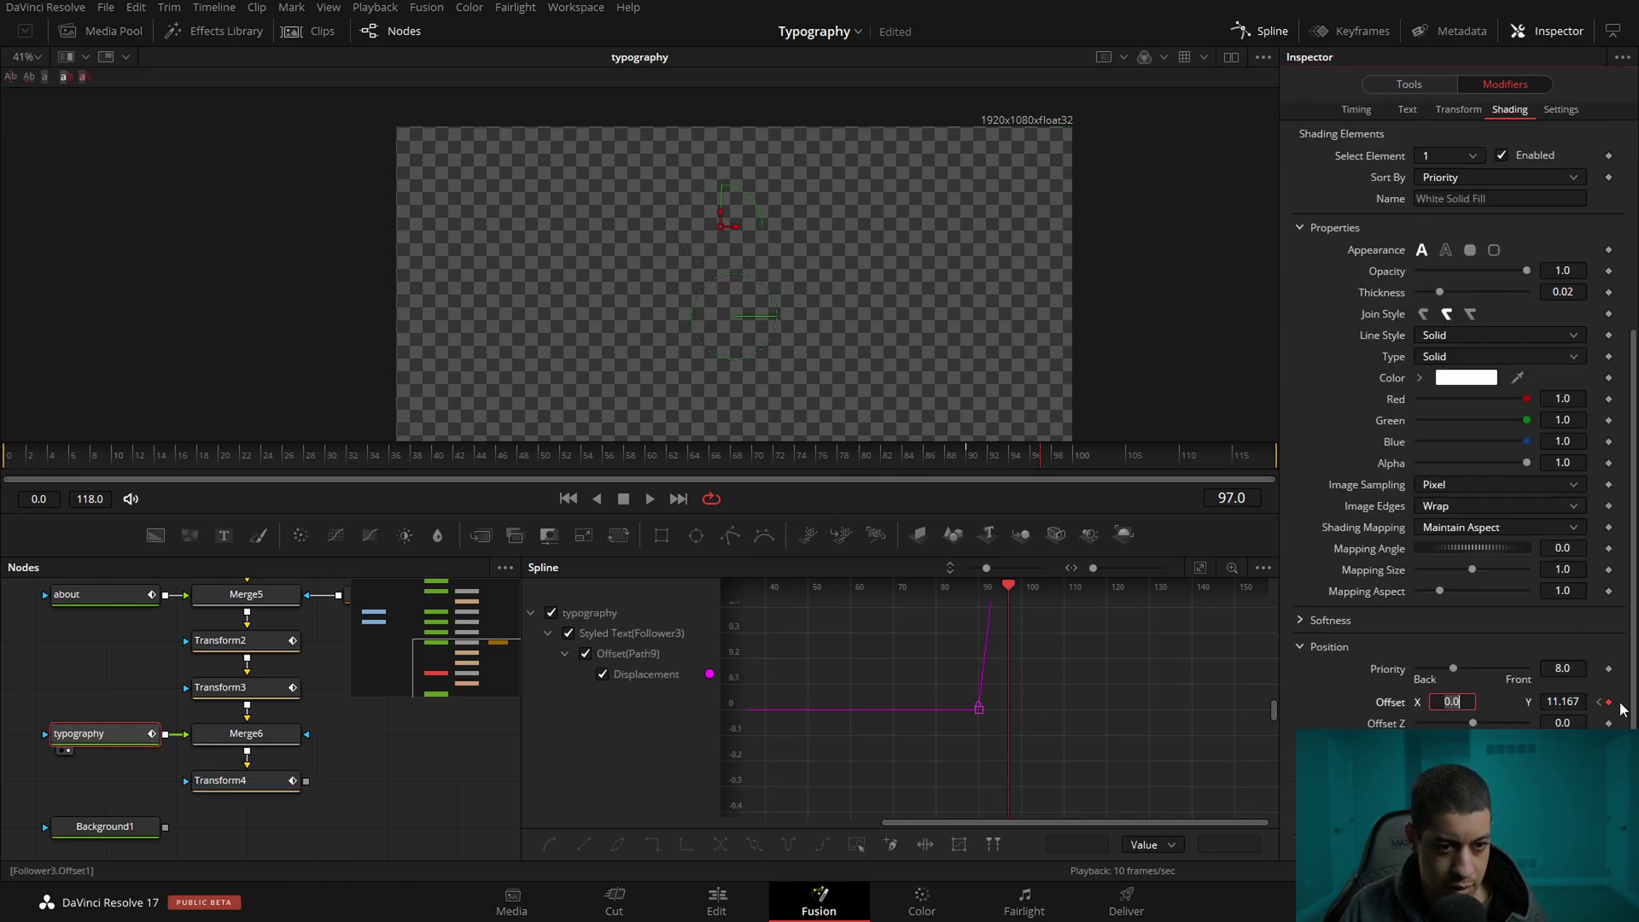
double_click(1580, 707)
type("0")
key("Tab")
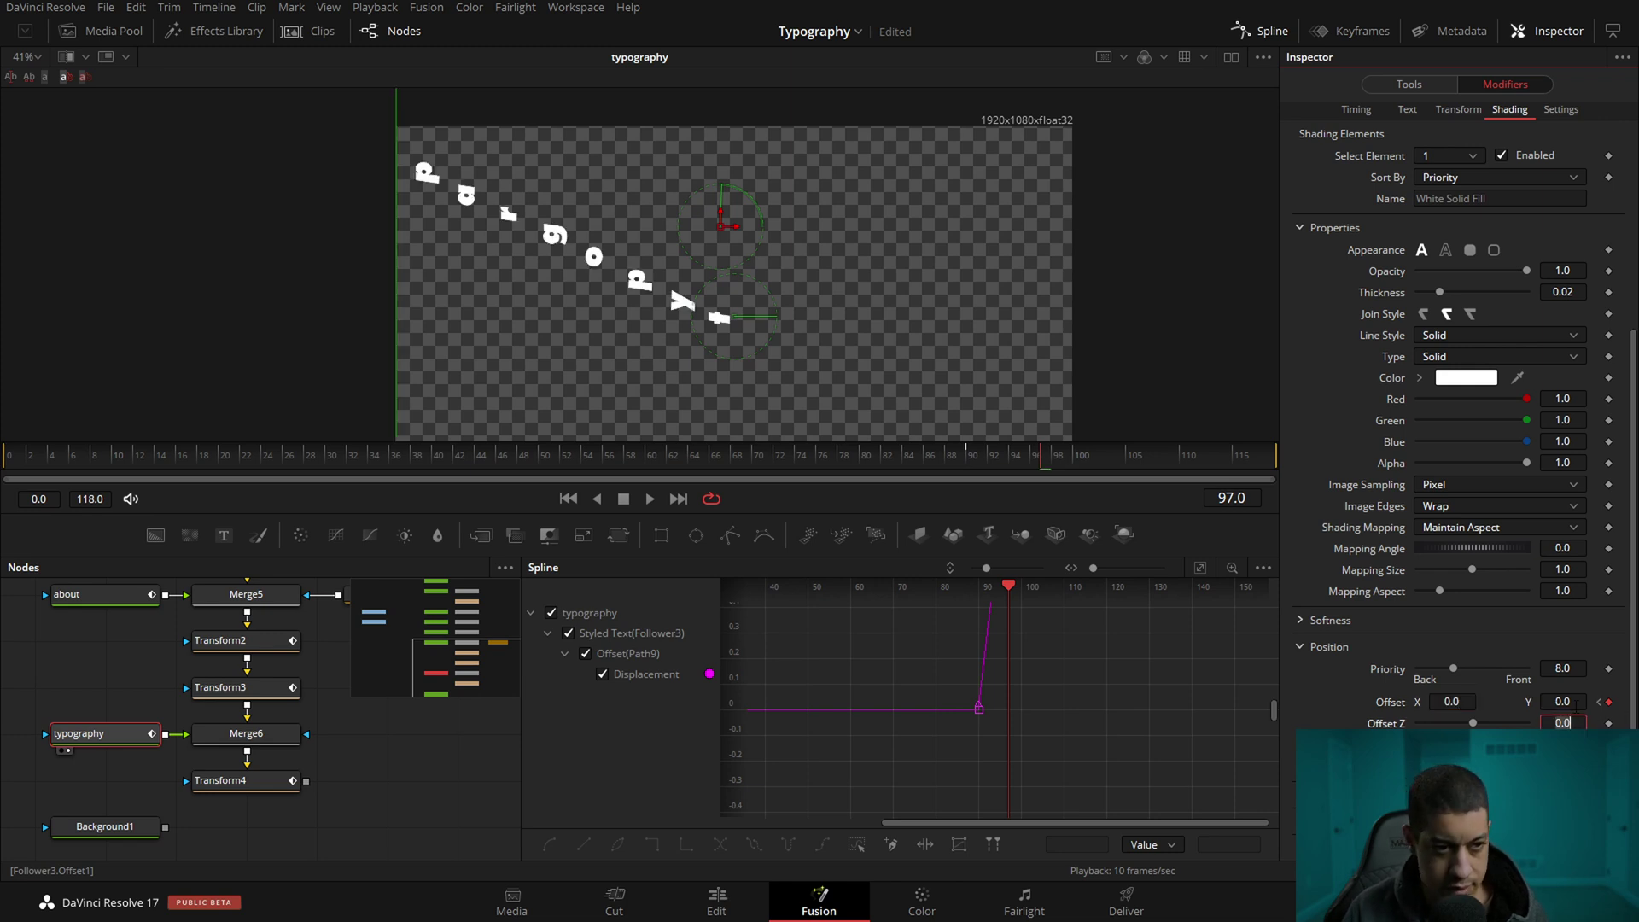
View Transform4's output and play back the letter animation from about frame 76
left_click_drag(260, 780, 574, 360)
key("space")
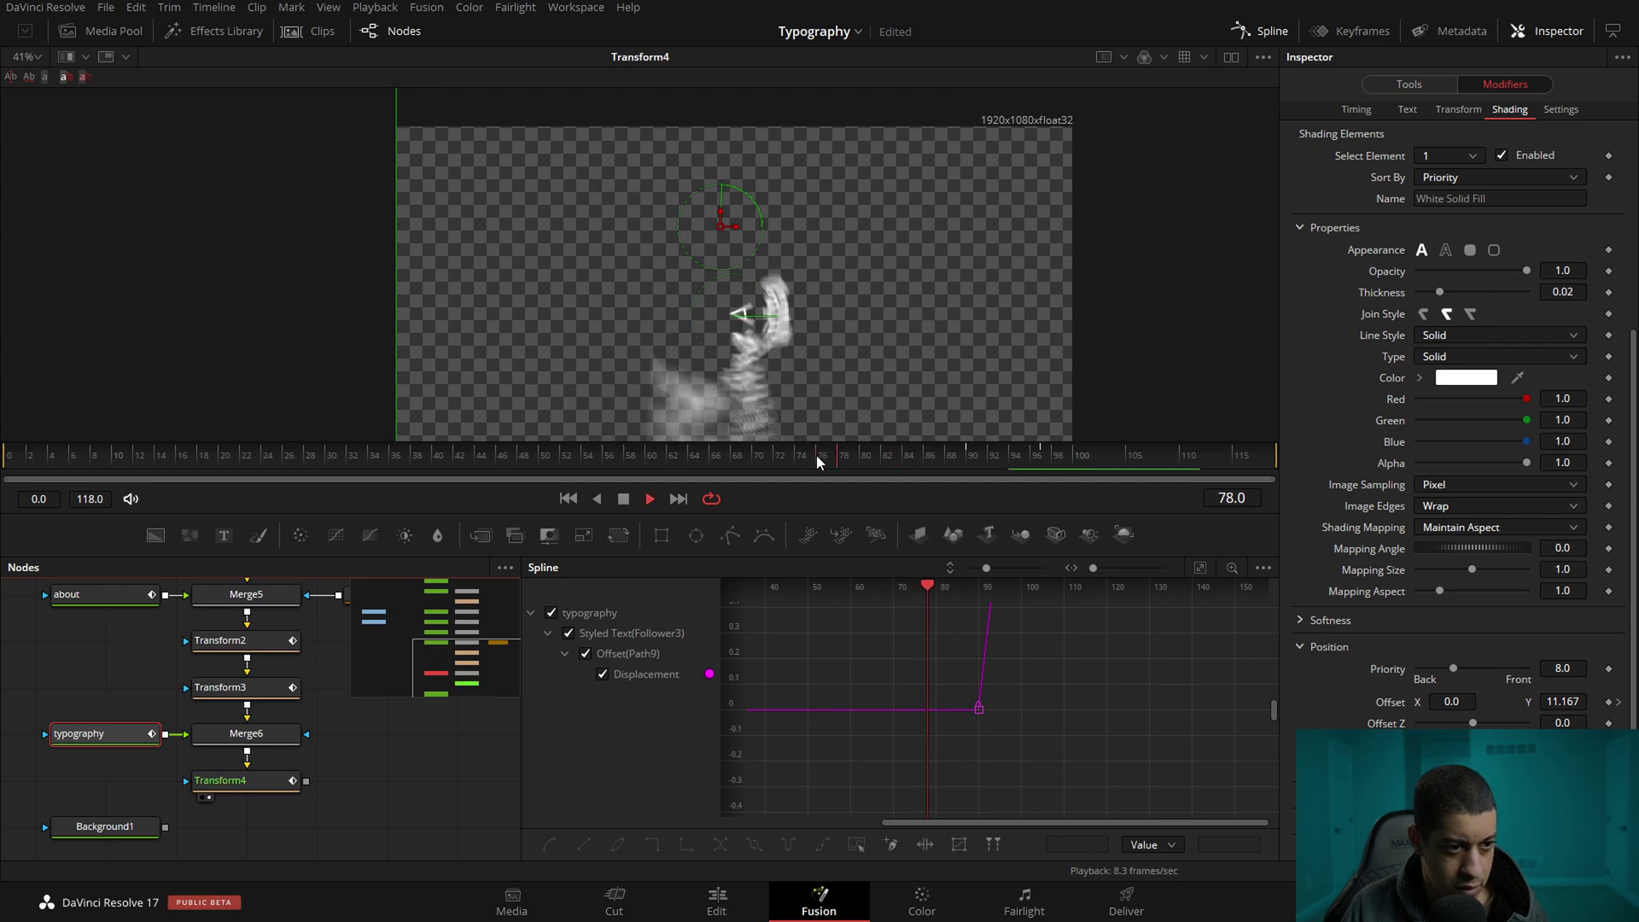
key("space")
Flatten the ending keyframe of the typography offset's displacement curve and play back the animation
left_click(1200, 568)
left_click(1226, 620)
key("f")
key("space")
key("space")
scroll(1058, 666, "down", 5)
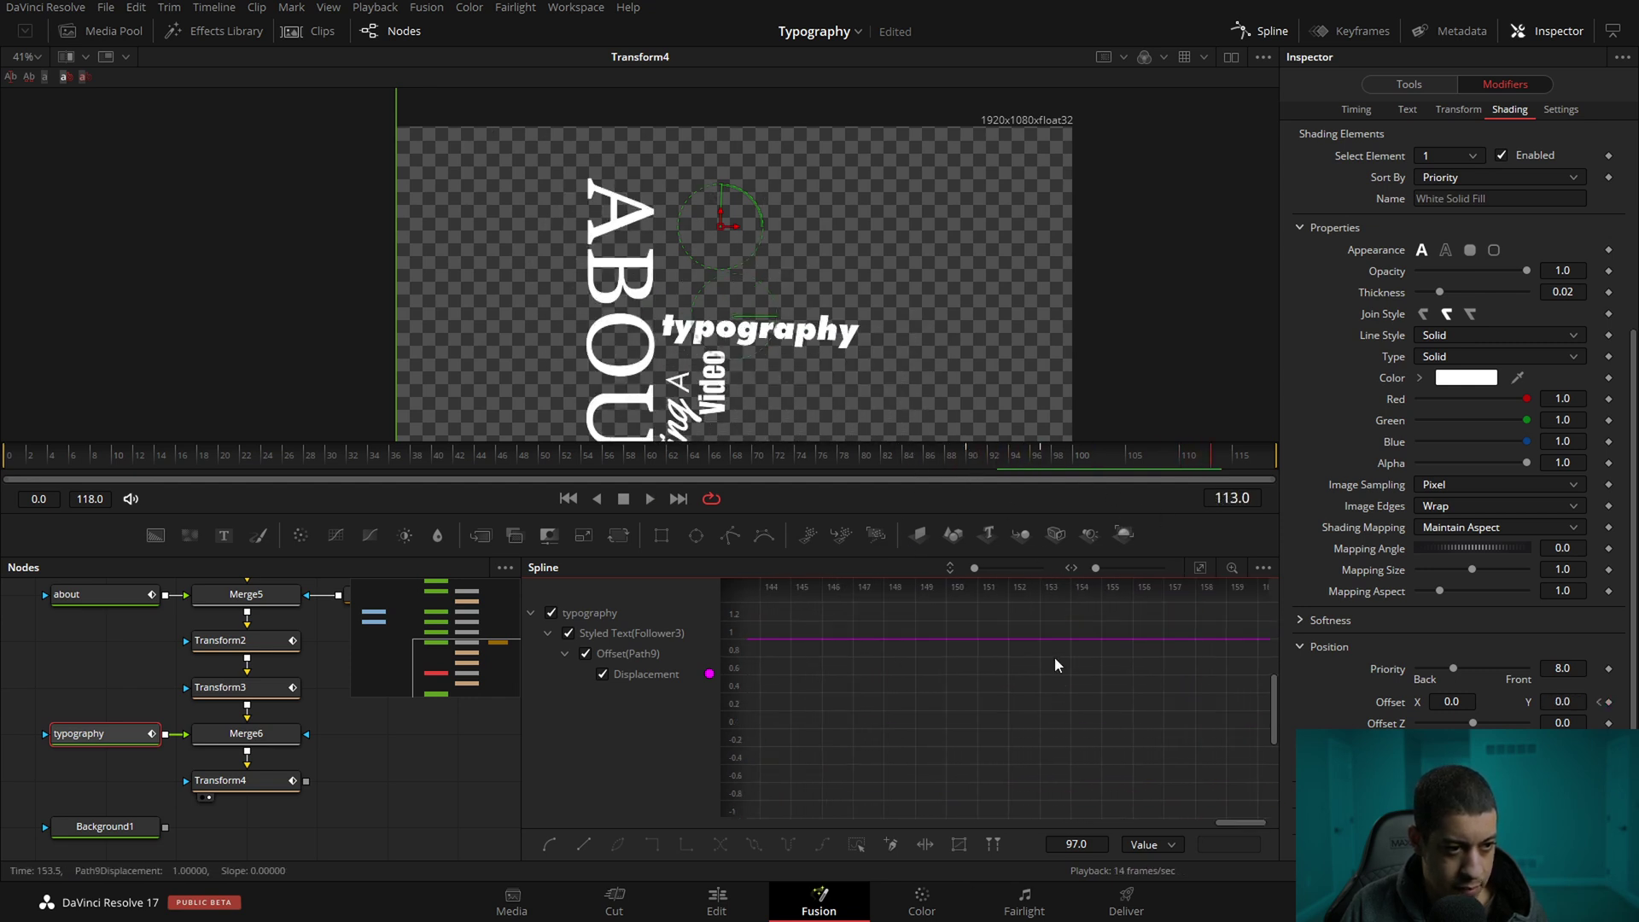
Move the ending keyframe of the typography displacement curve to about frame 104
left_click(1200, 568)
scroll(1178, 688, "down", 1)
left_click_drag(1178, 688, 1059, 739)
left_click_drag(987, 678, 1263, 685)
left_click_drag(1078, 729, 1046, 710)
scroll(1050, 696, "down", 4)
scroll(1082, 694, "up", 1)
left_click_drag(1114, 661, 1154, 665)
left_click(1071, 639)
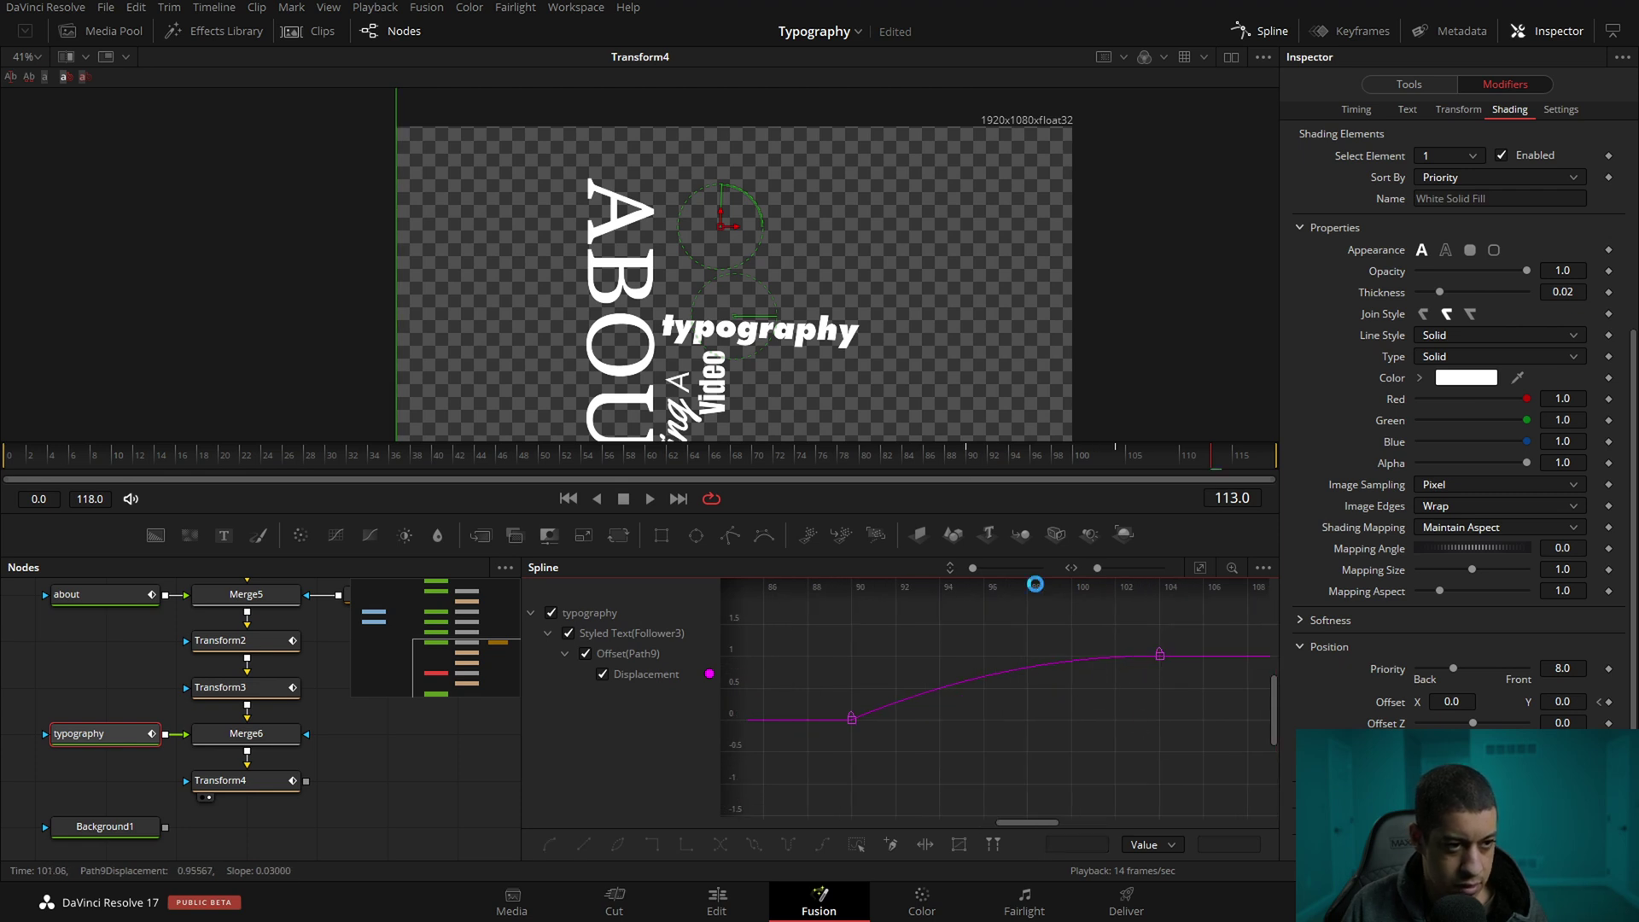
Save the project and play back the whole typography animation from the start
left_click(857, 463)
key("space")
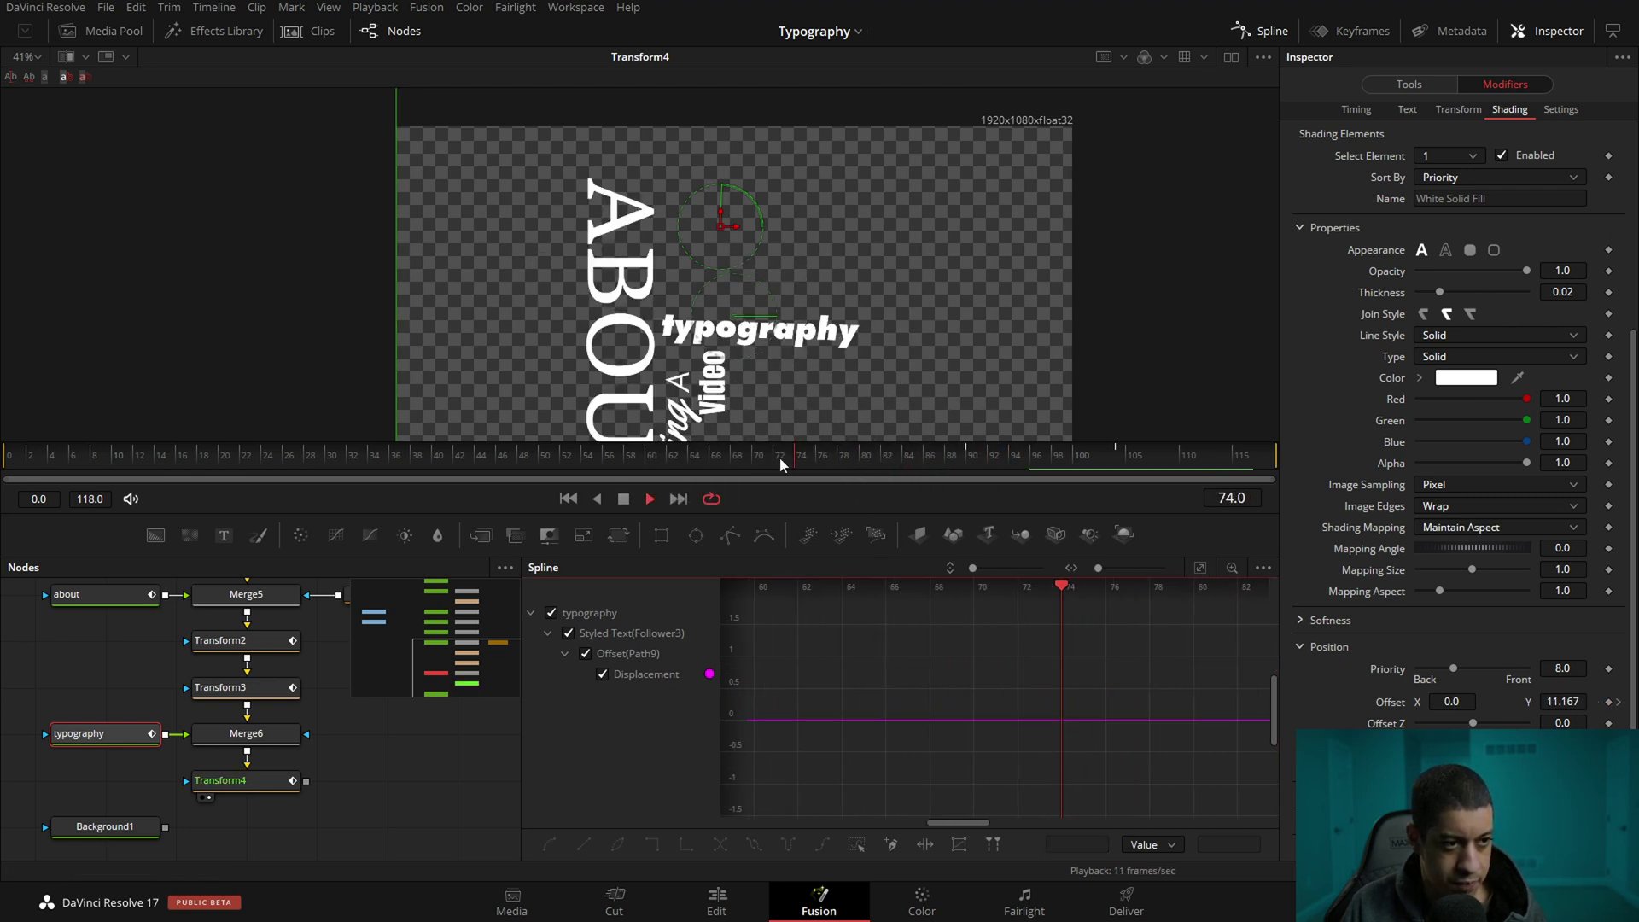
left_click_drag(801, 462, 7, 475)
key("ctrl+s")
key("space")
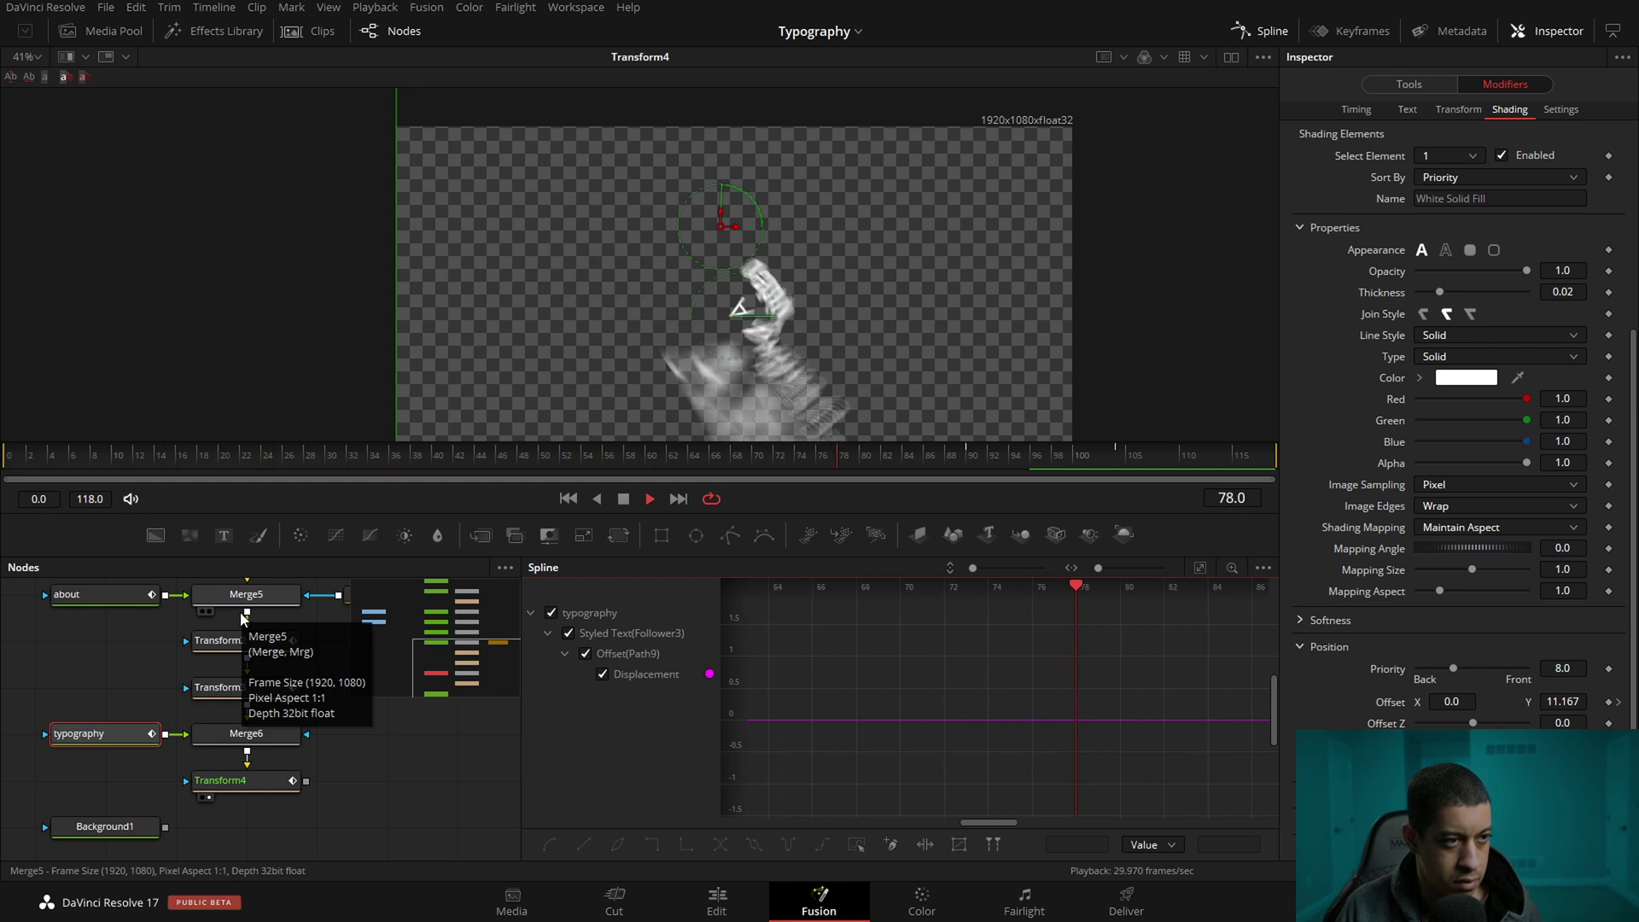
key("space")
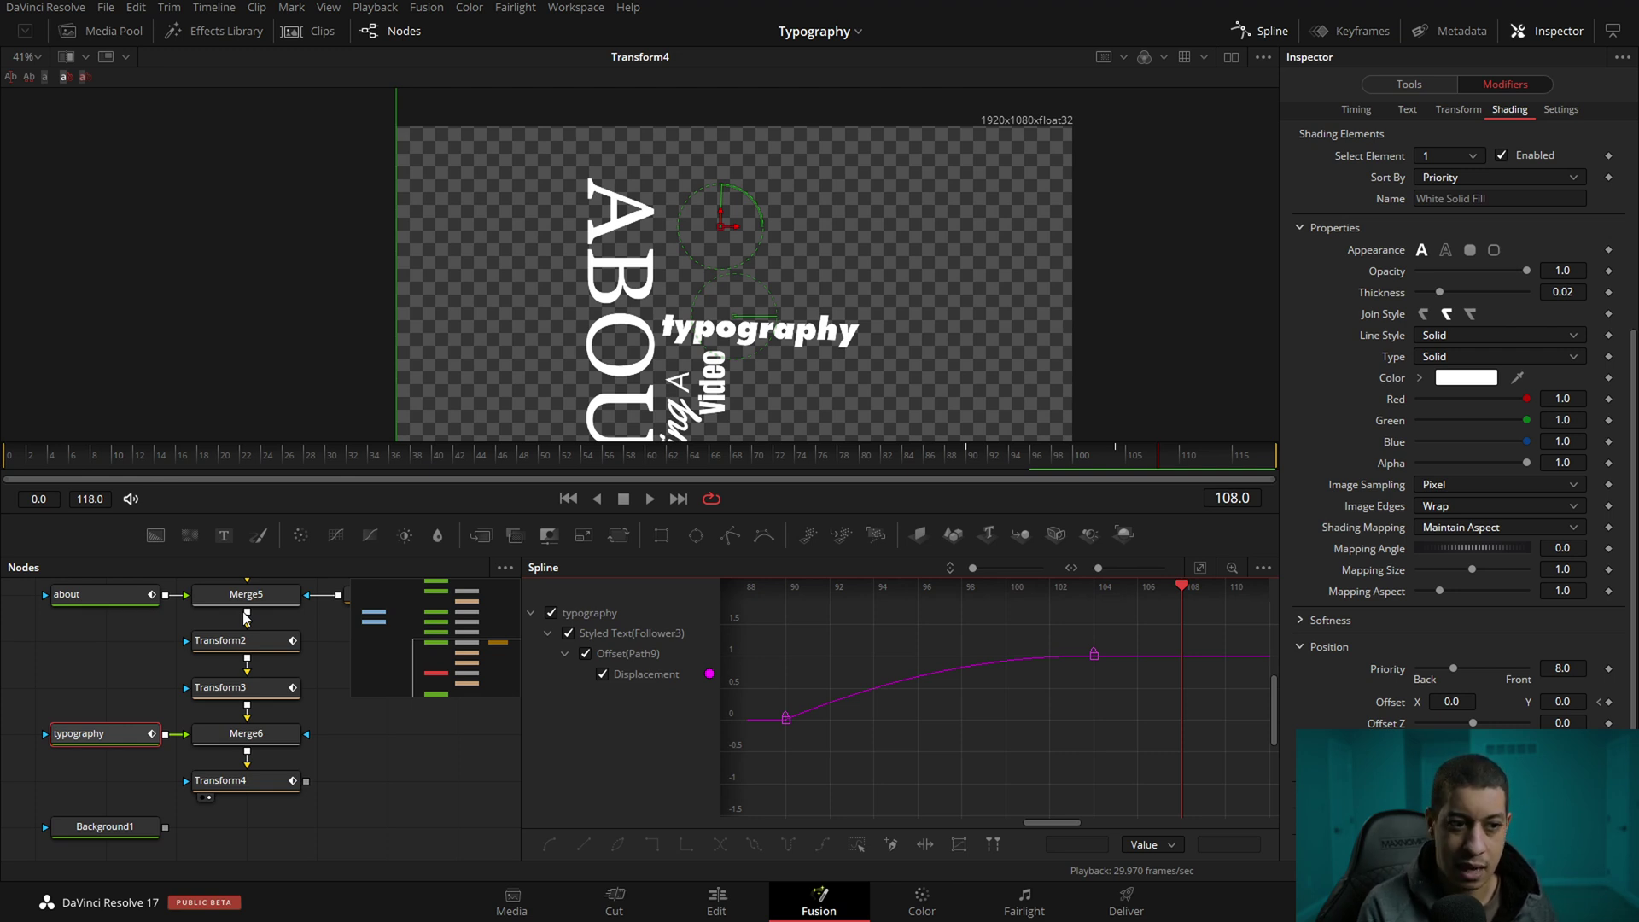
Merge Transform4's output over Background1 and play back the result
left_click_drag(280, 830, 158, 761)
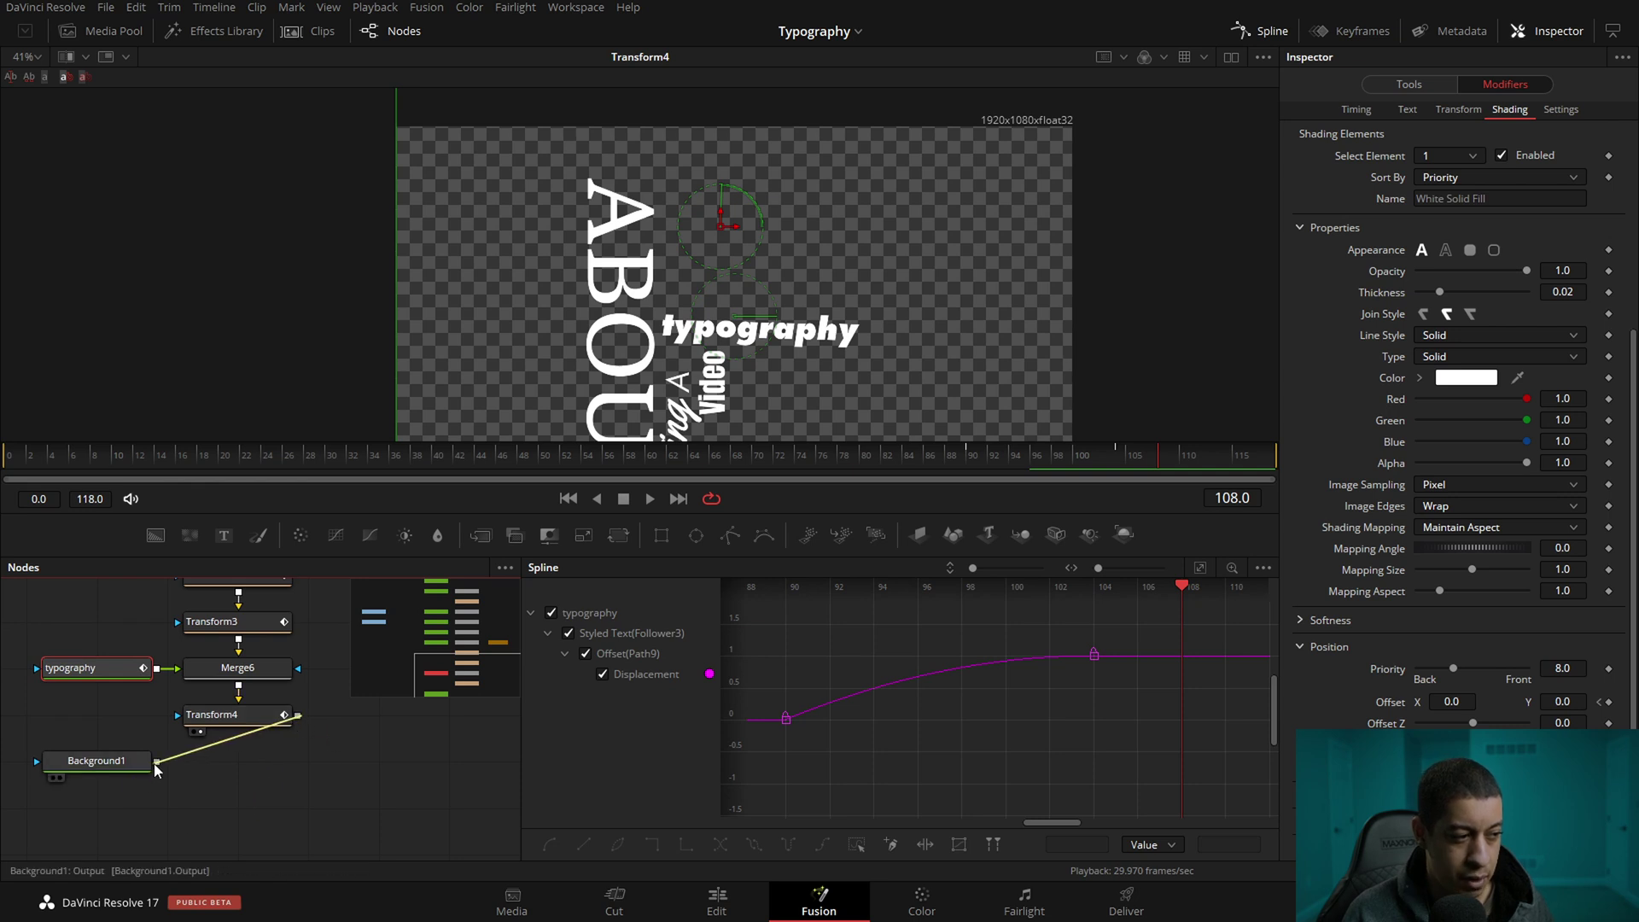
left_click_drag(288, 777, 287, 775)
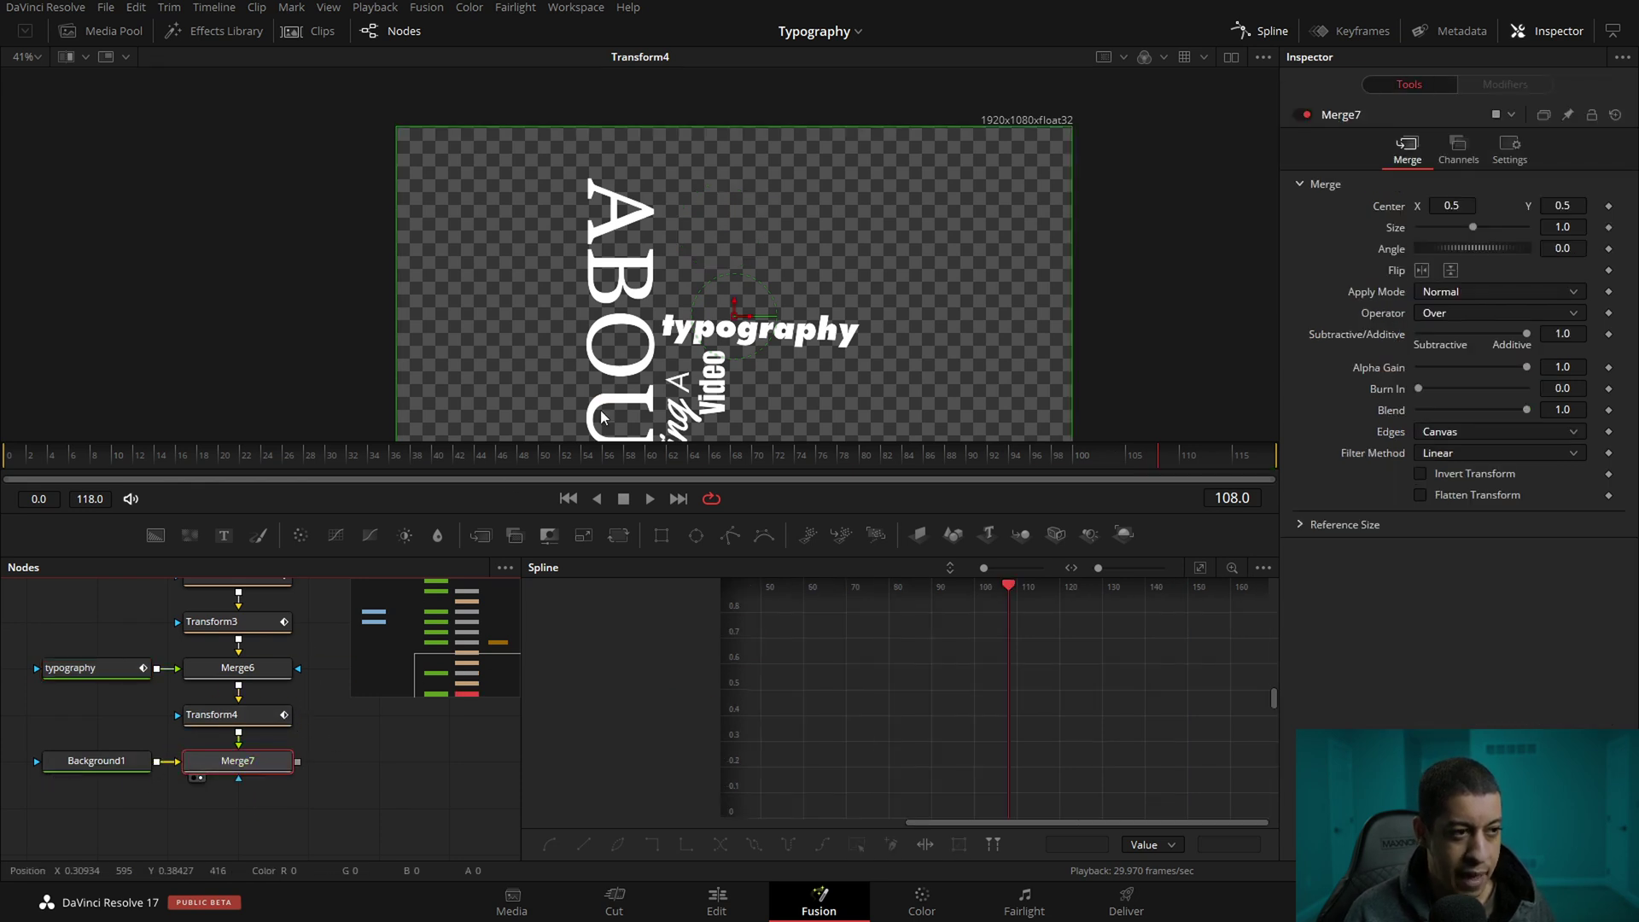
key("space")
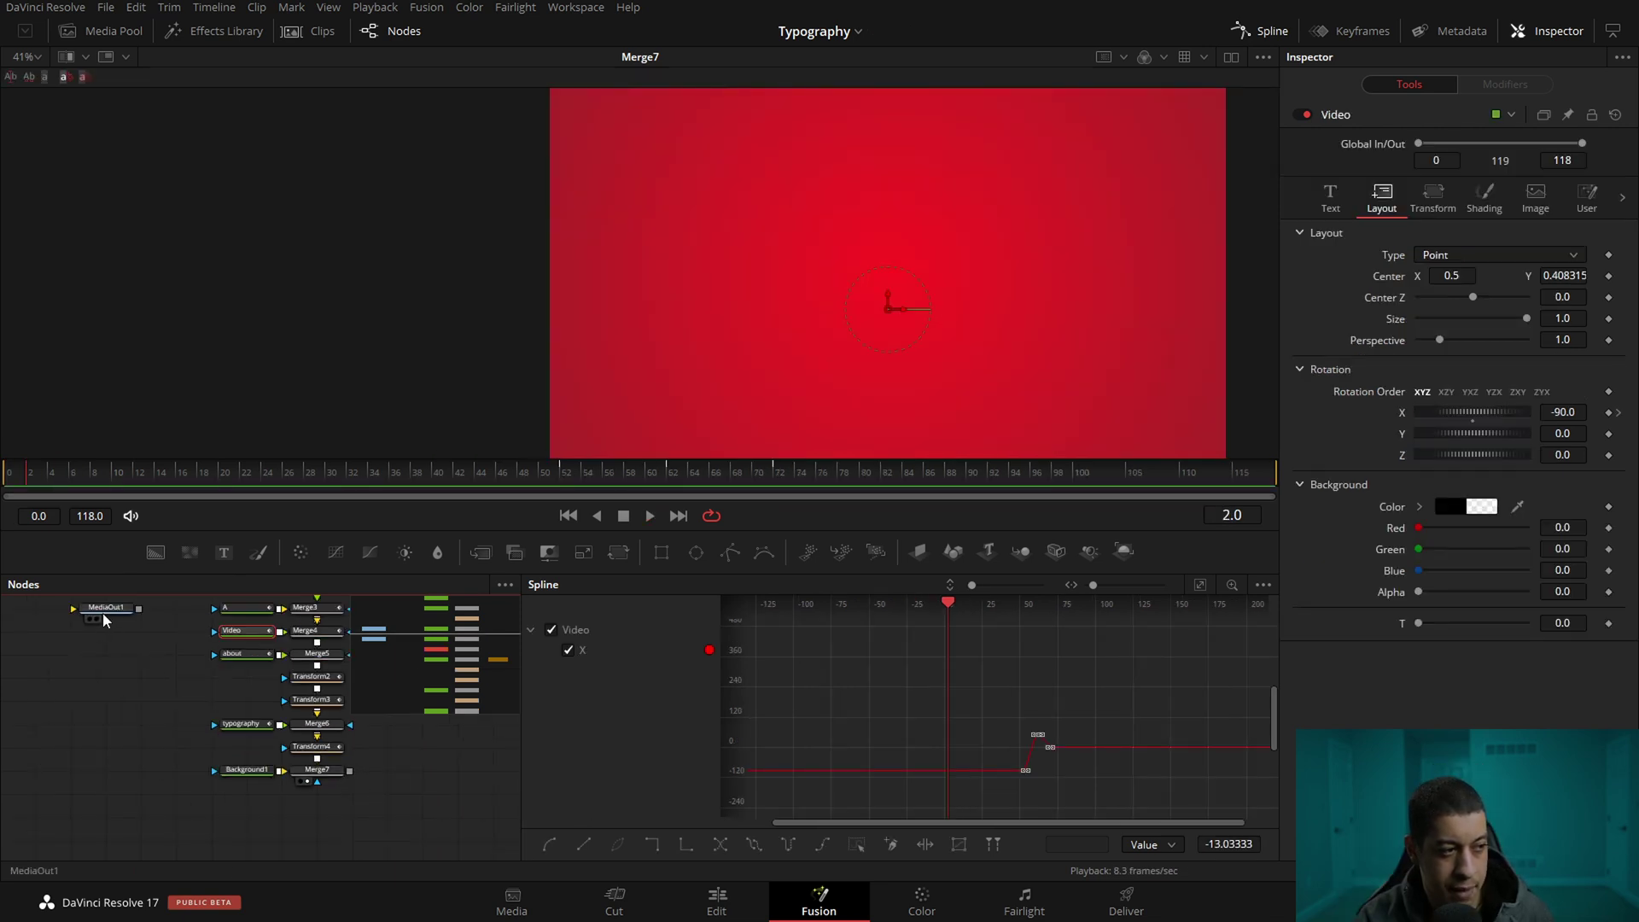
Place MediaOut1 beside Merge7, connect Merge7 to it and scrub the finished composition on the Edit page
left_click_drag(423, 854, 422, 772)
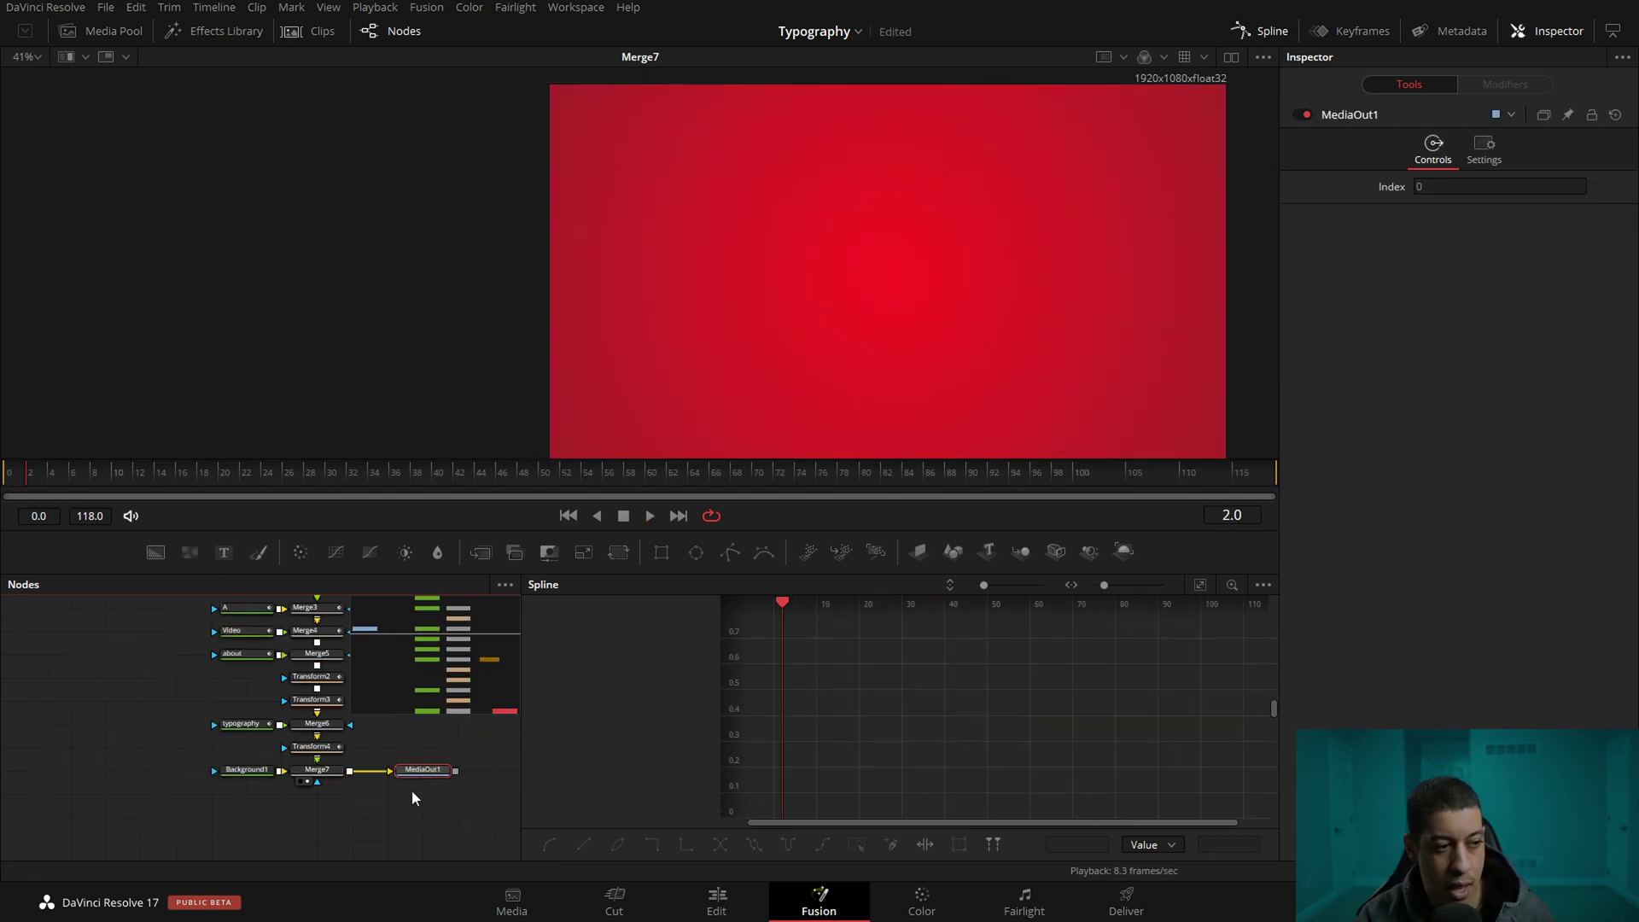
left_click(724, 910)
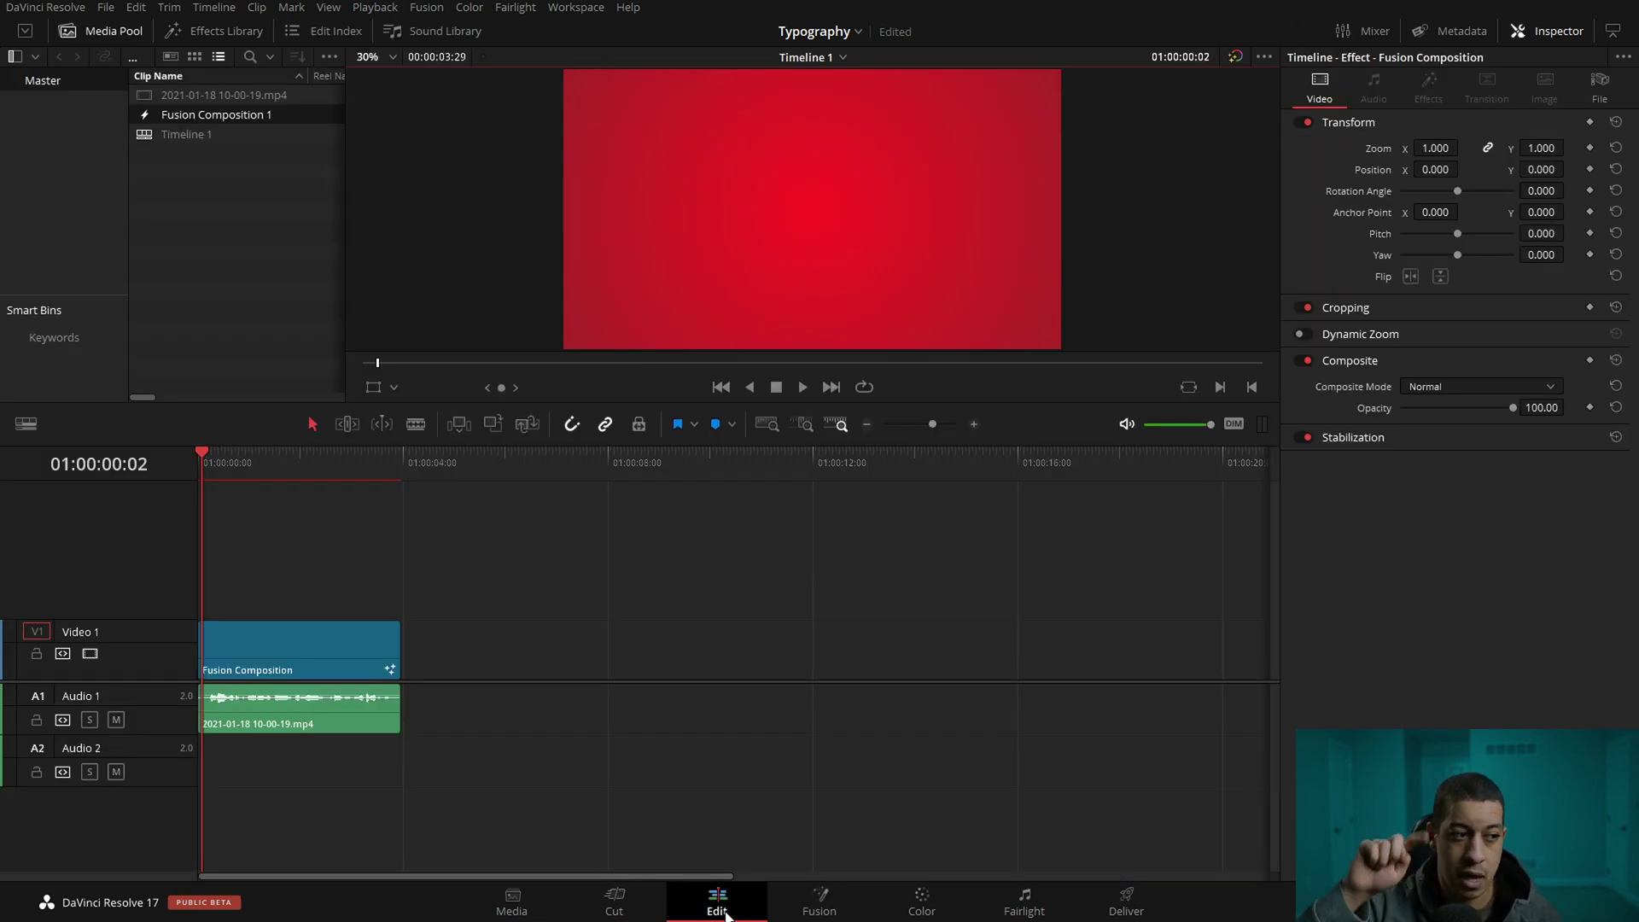
left_click_drag(244, 477, 328, 488)
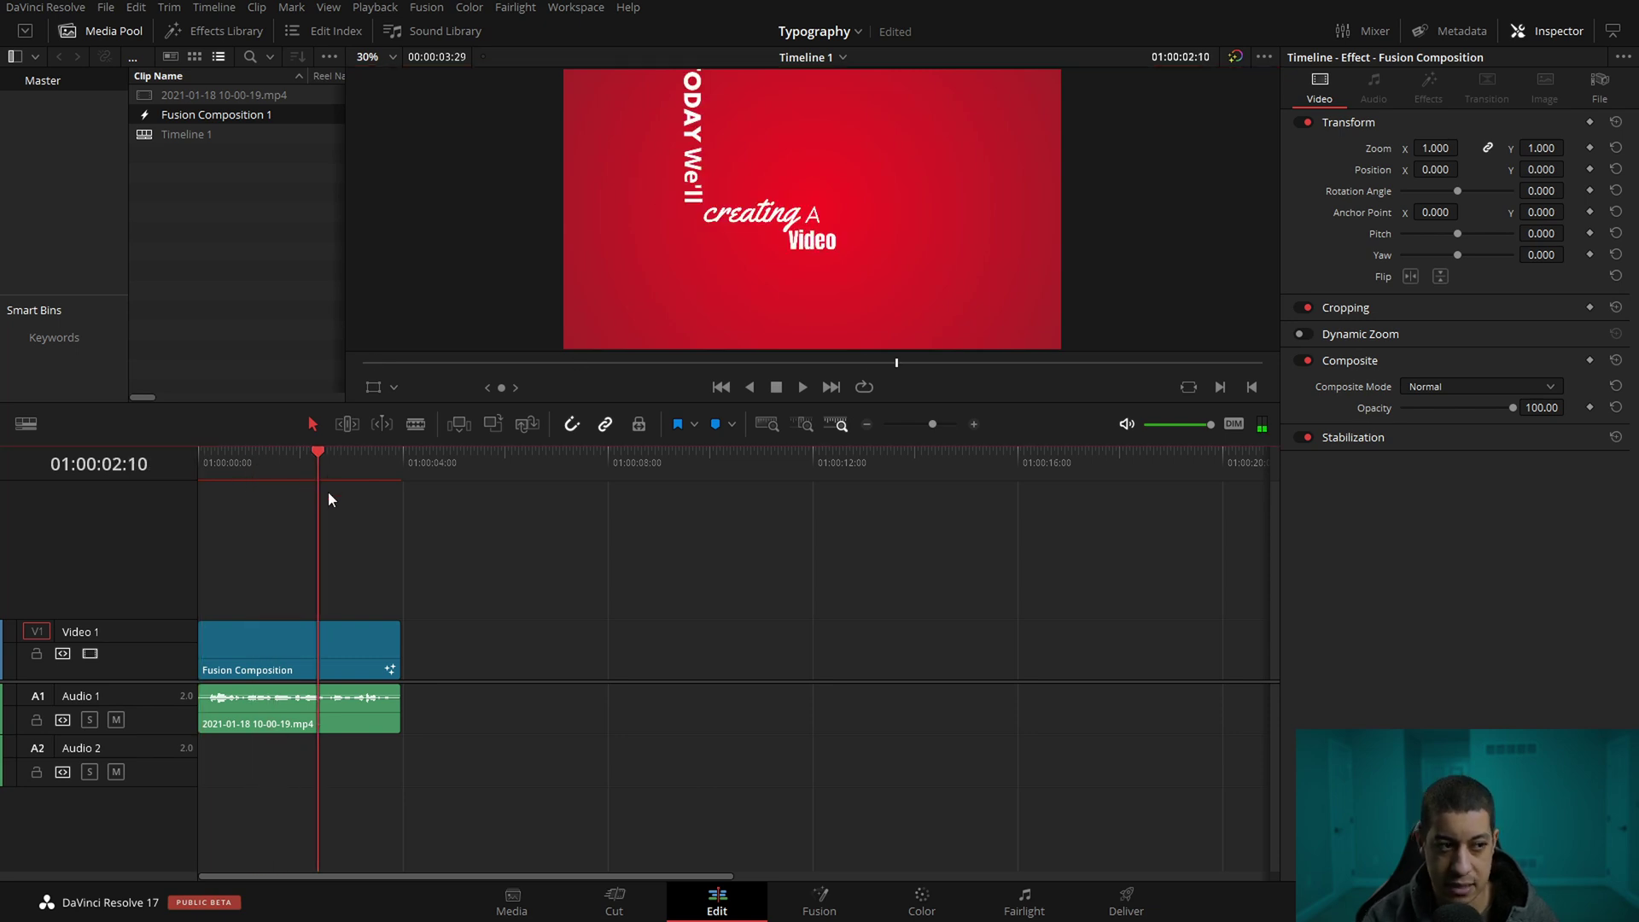